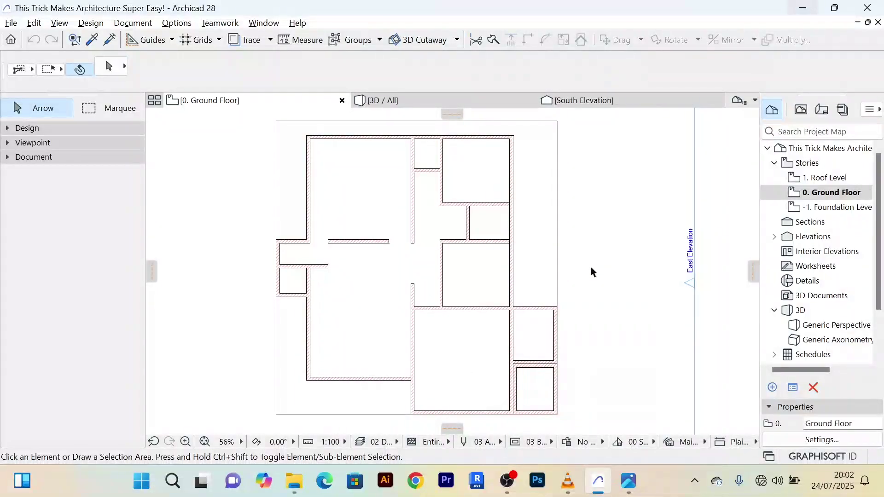
Step: Examine the ground floor wall layout in both the floor plan and the 3D view
scroll(609, 251, down, 1)
middle_drag(610, 251, 583, 237)
scroll(558, 221, down, 1)
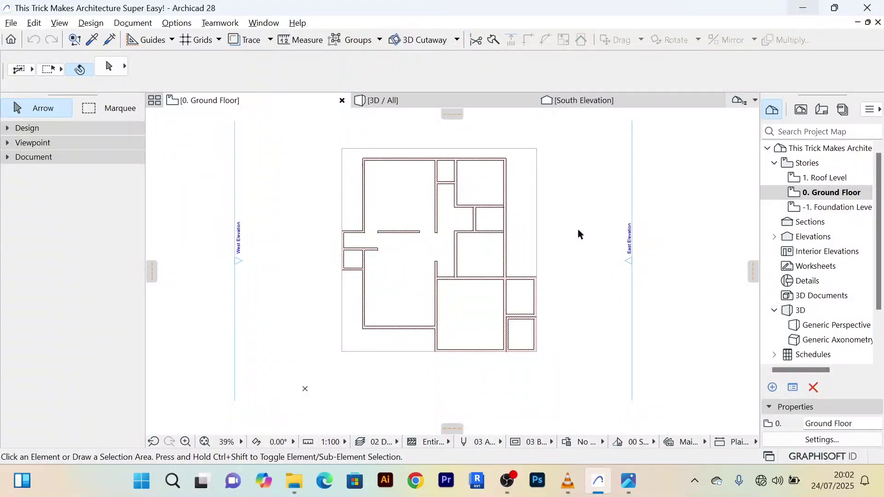
click(401, 107)
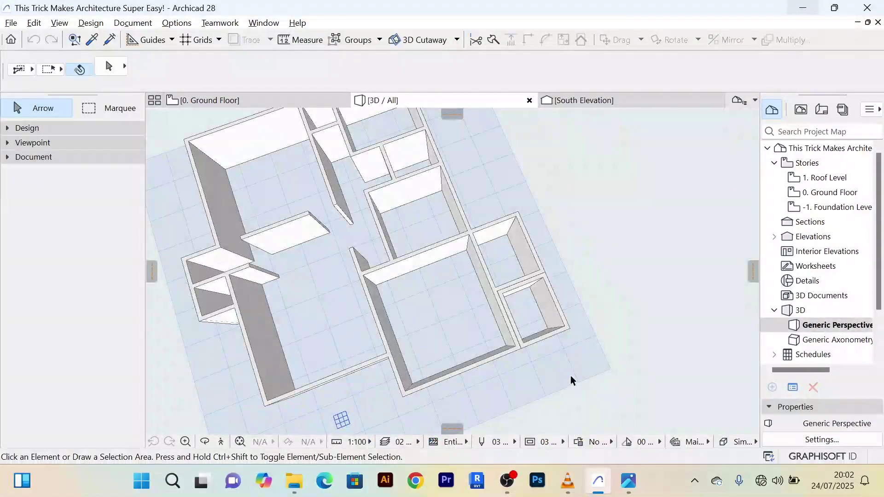
shift+middle_drag(570, 378, 310, 306)
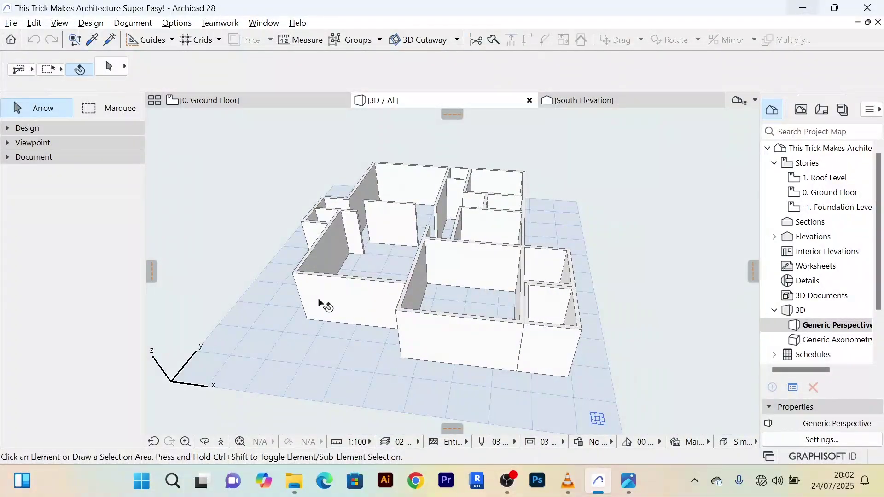
click(253, 100)
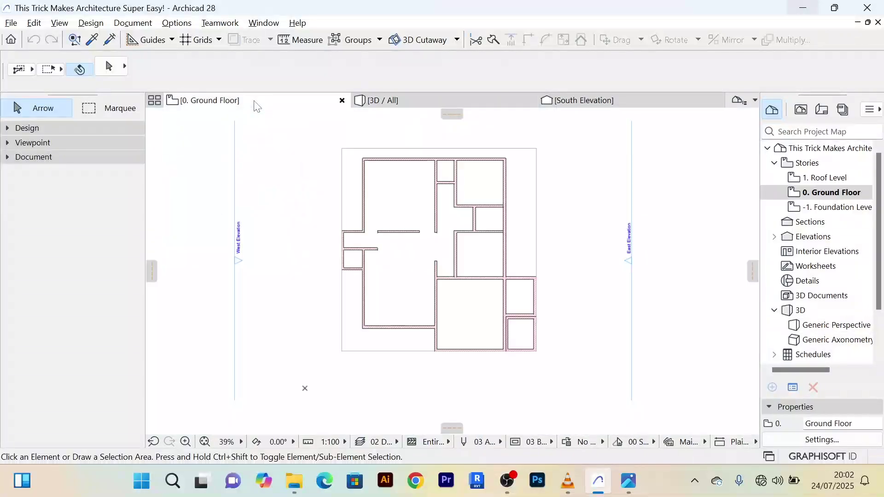
mouse_move(562, 312)
middle_down()
mouse_move(554, 284)
mouse_move(576, 319)
middle_up()
scroll(556, 306, up, 2)
scroll(566, 277, down, 1)
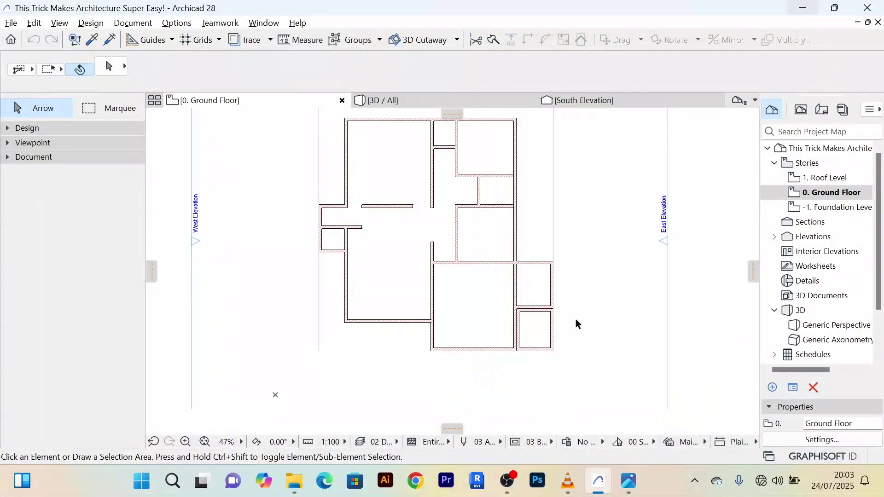
scroll(426, 325, up, 6)
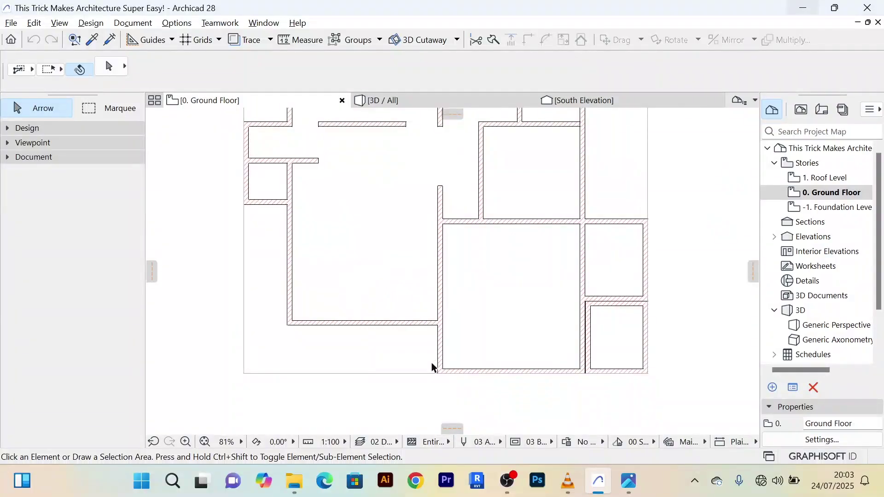
scroll(407, 310, down, 5)
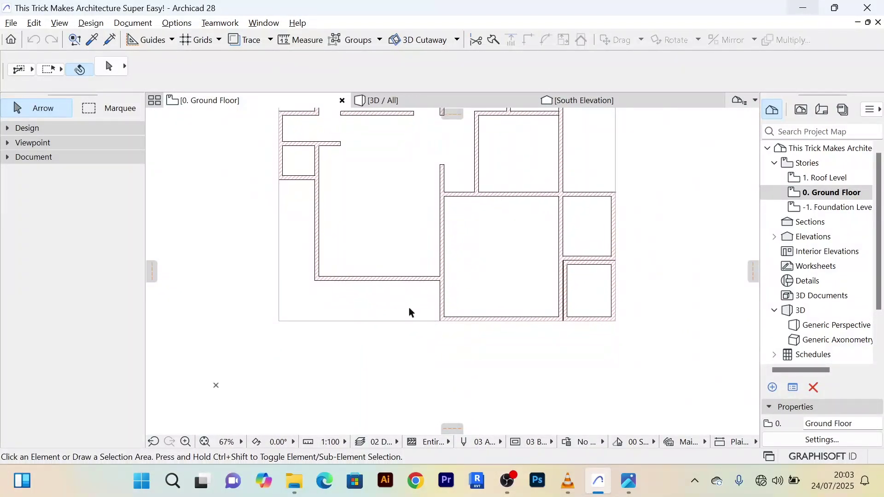
scroll(386, 212, down, 2)
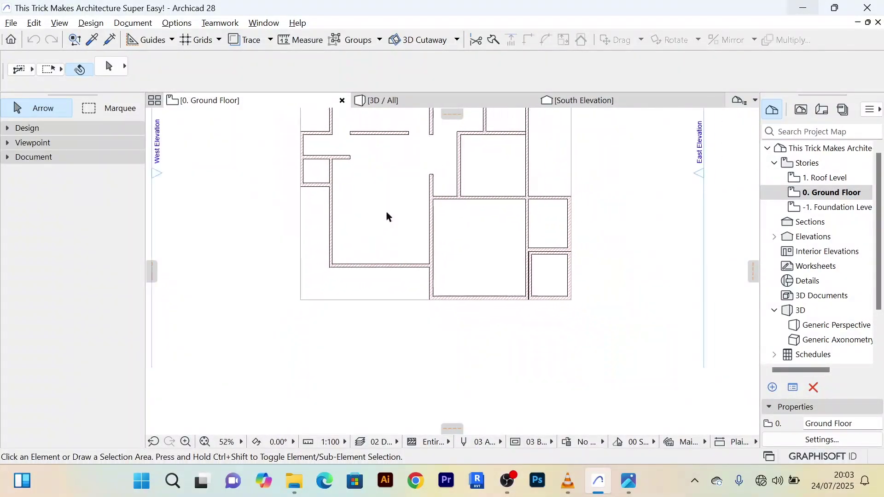
Step: Choose the hinged Double Door with 2 Sidelights as the default door and show its preview in 3D
click(13, 130)
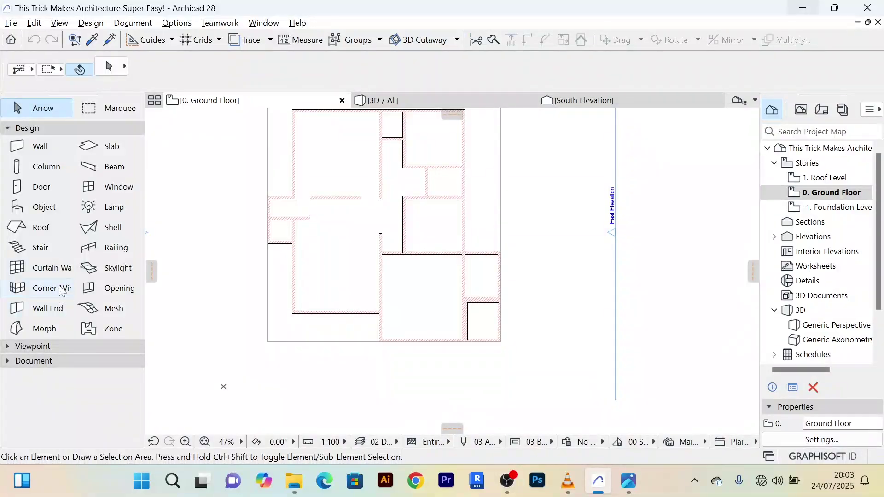
click(39, 190)
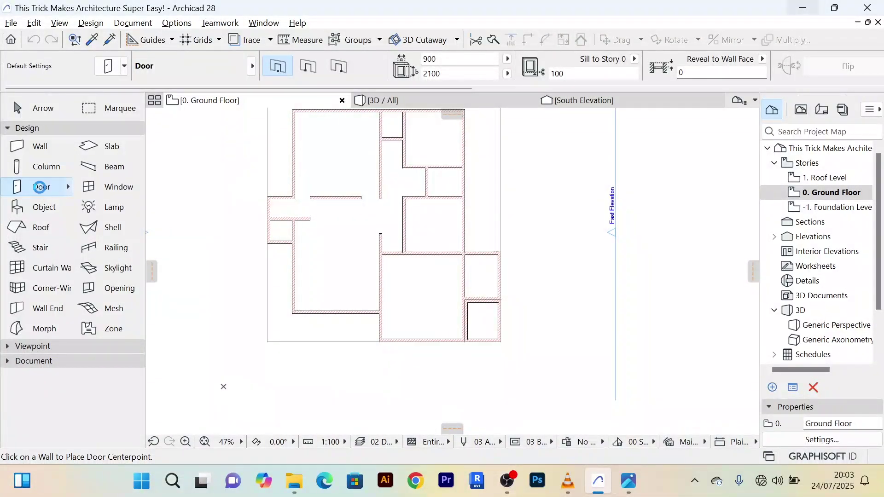
double_click(40, 187)
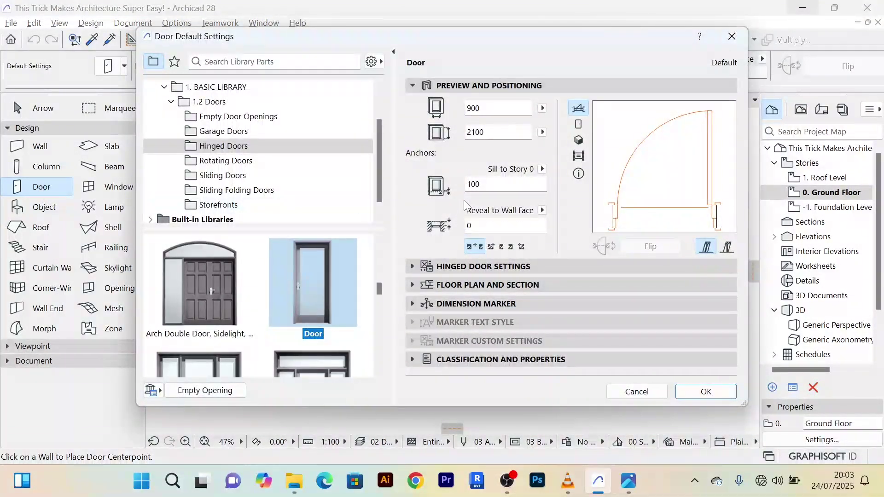
scroll(326, 278, down, 2)
scroll(304, 286, down, 8)
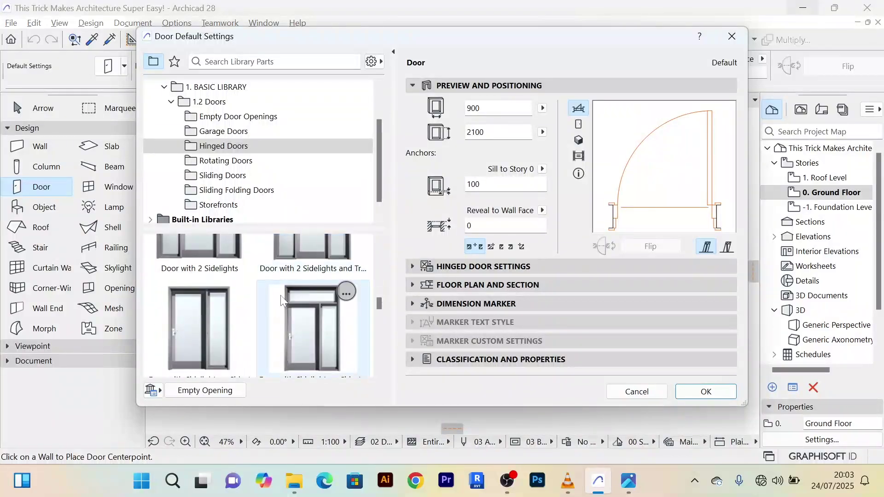
scroll(281, 285, down, 6)
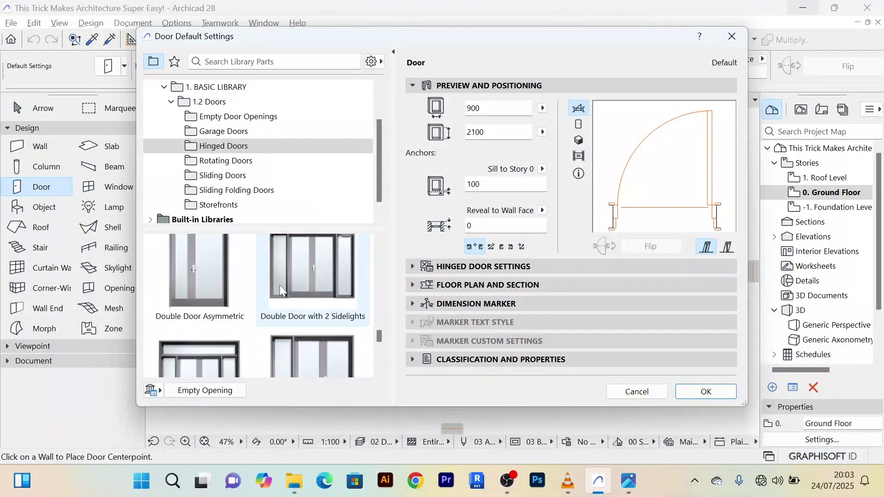
scroll(329, 266, up, 3)
scroll(330, 266, up, 1)
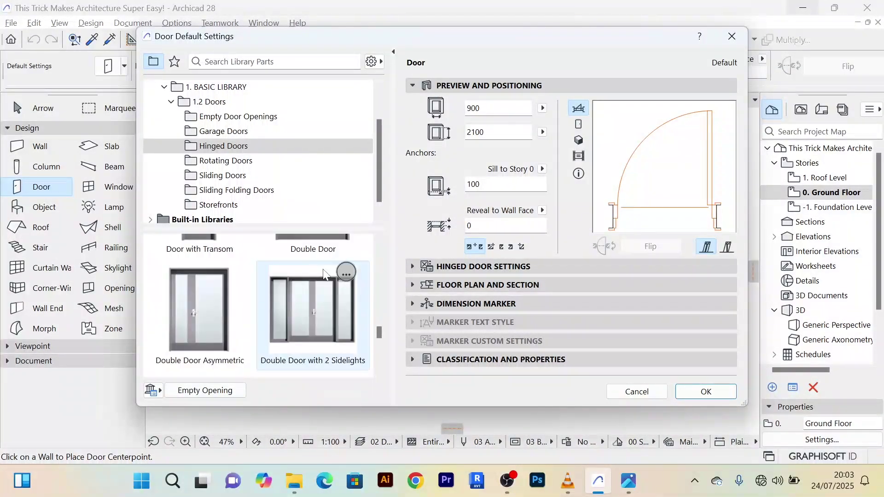
scroll(322, 269, down, 1)
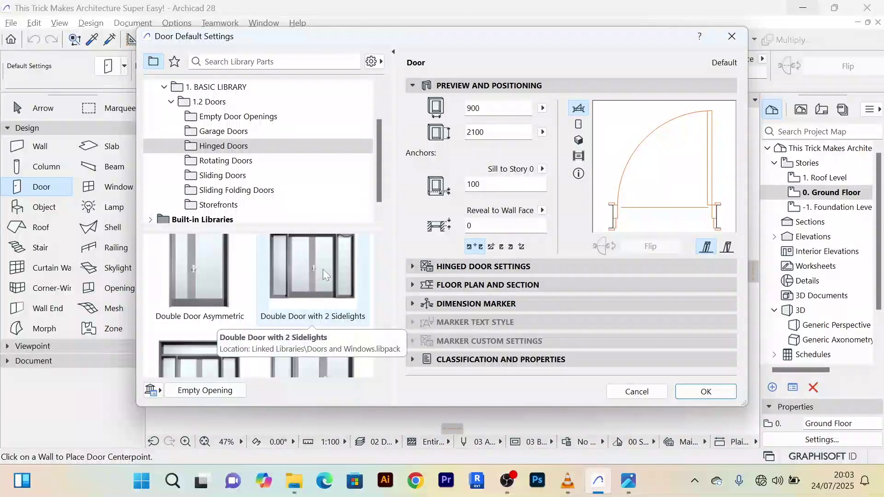
click(317, 291)
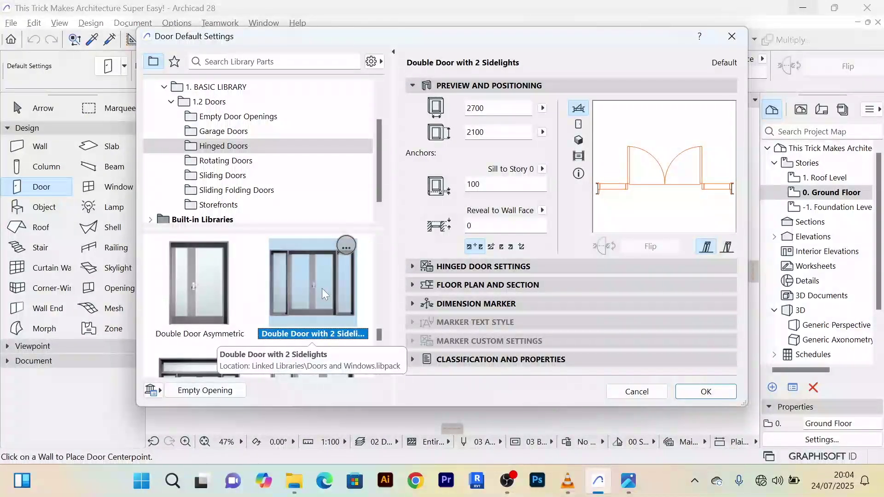
click(579, 140)
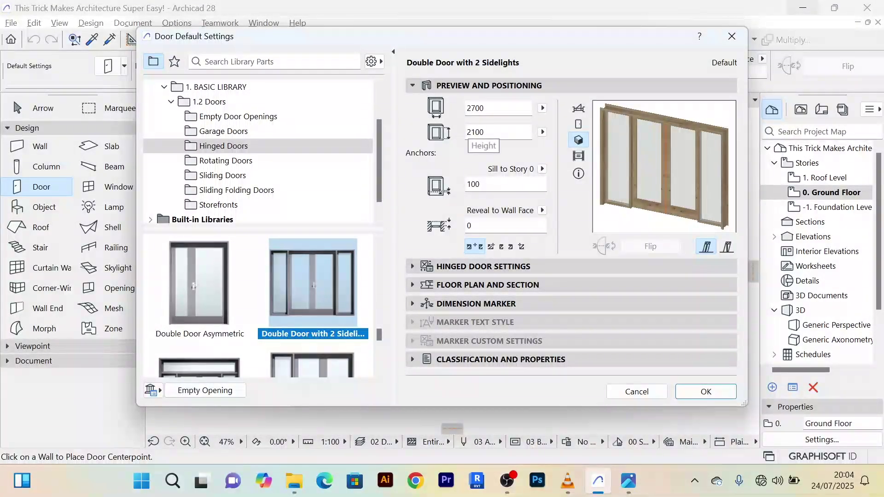
Step: Set the double door's height to 2500 and its width to 3000
click(478, 132)
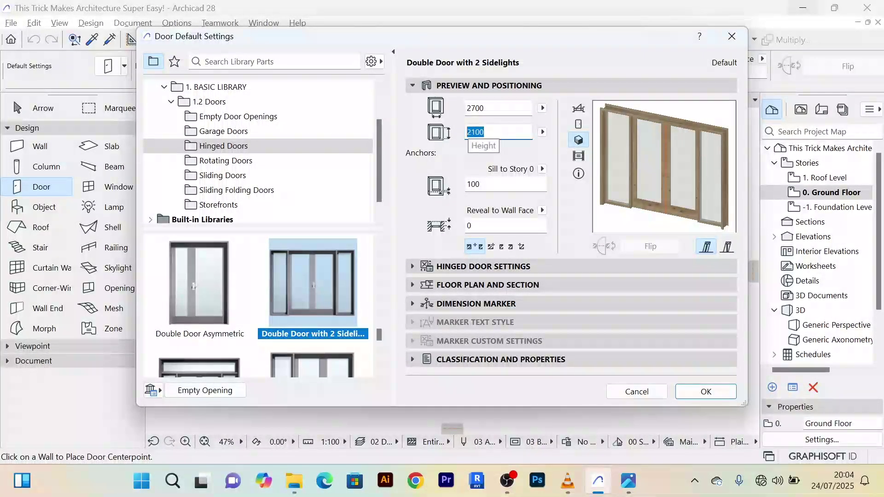
text(250)
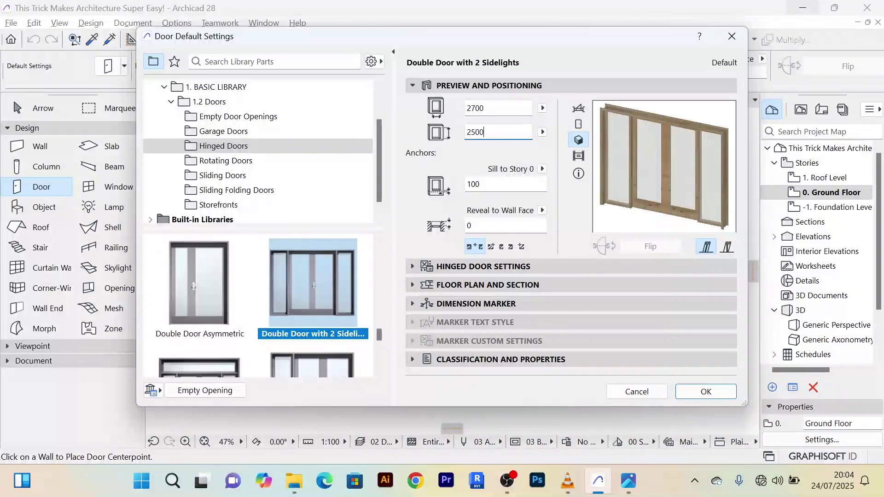
text(0)
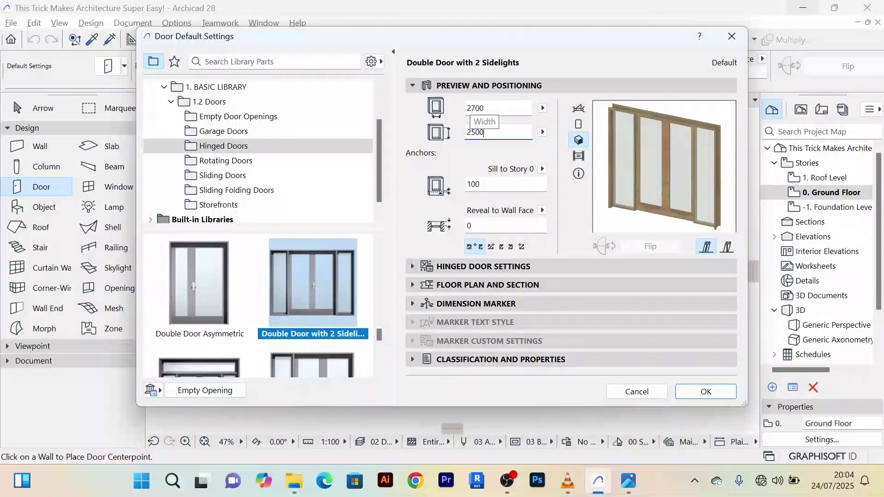
drag(486, 109, 465, 109)
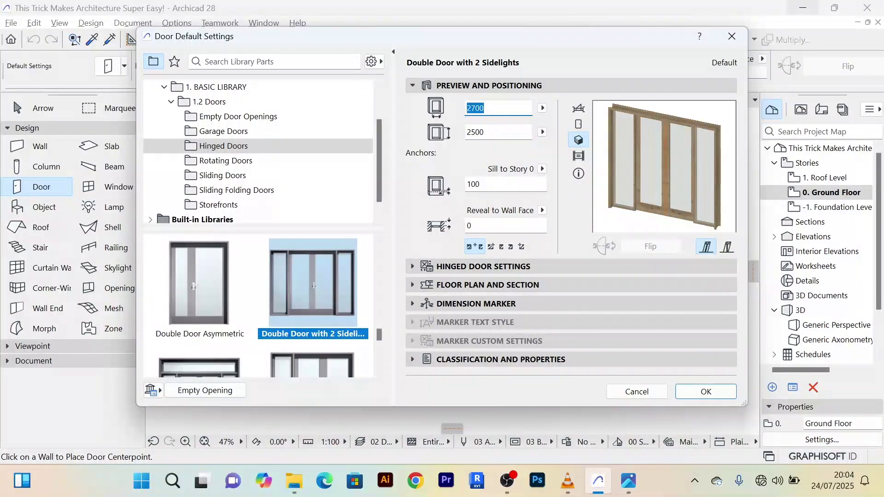
text(3000)
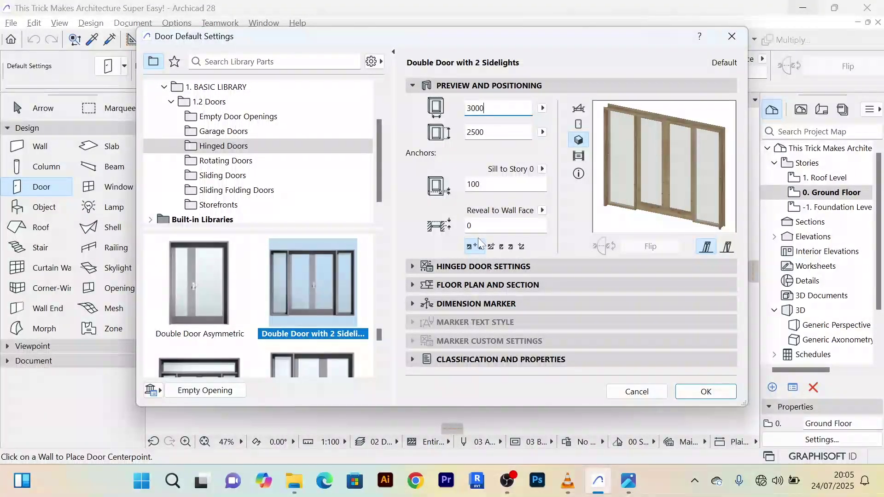
Step: Review the hinged door settings and the door leaf styles on offer, keeping the No Grid leaf
click(411, 86)
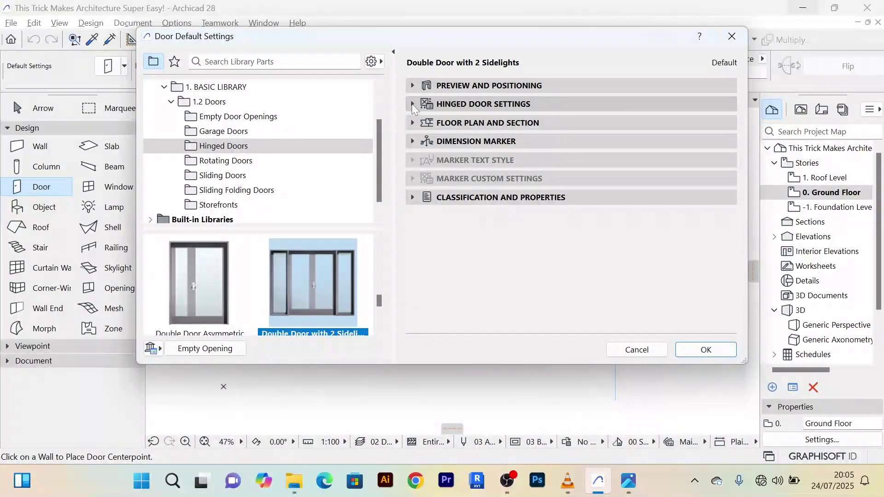
click(412, 104)
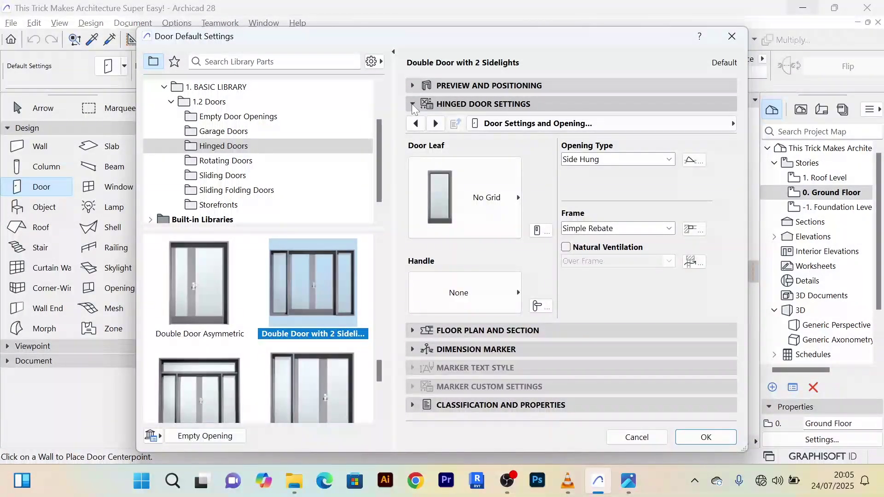
click(412, 87)
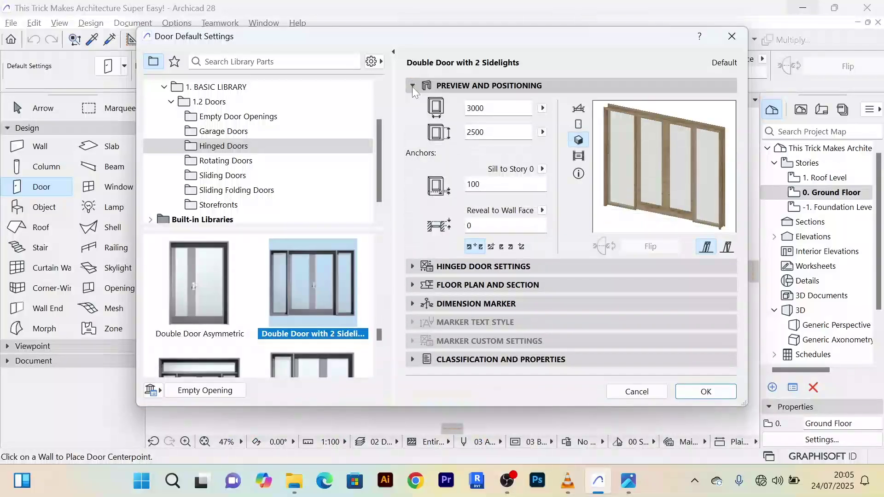
click(410, 266)
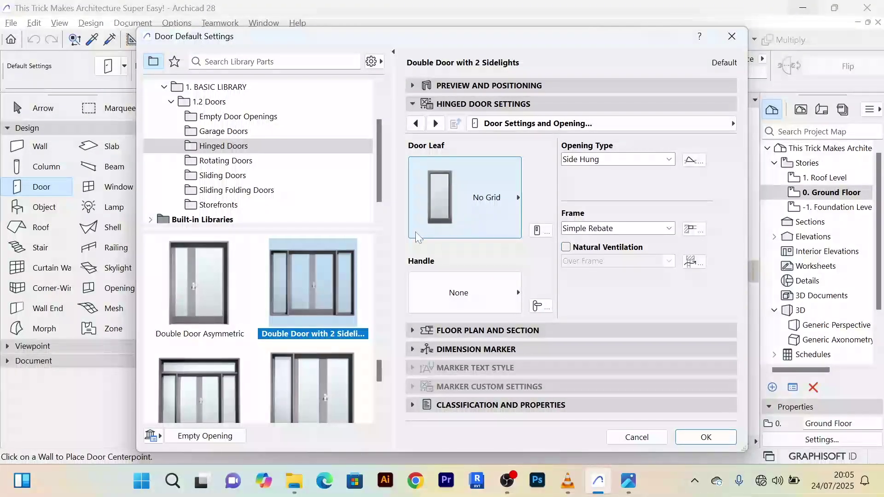
click(518, 199)
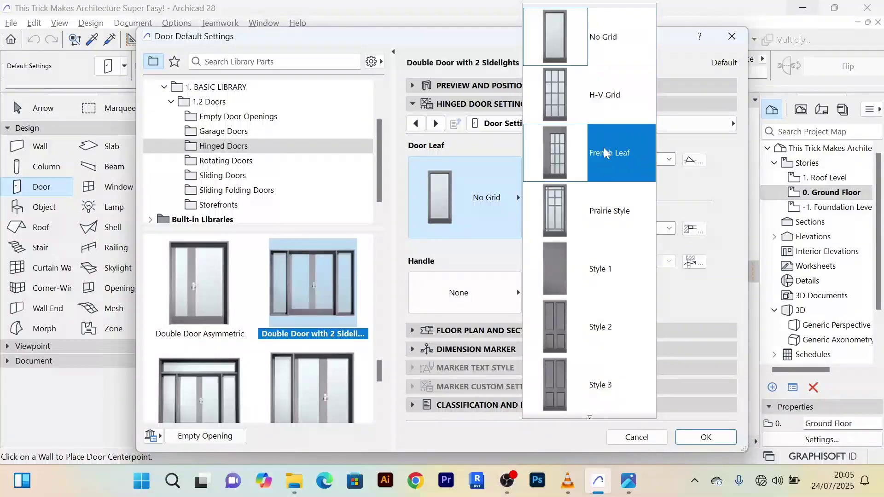
scroll(598, 258, down, 8)
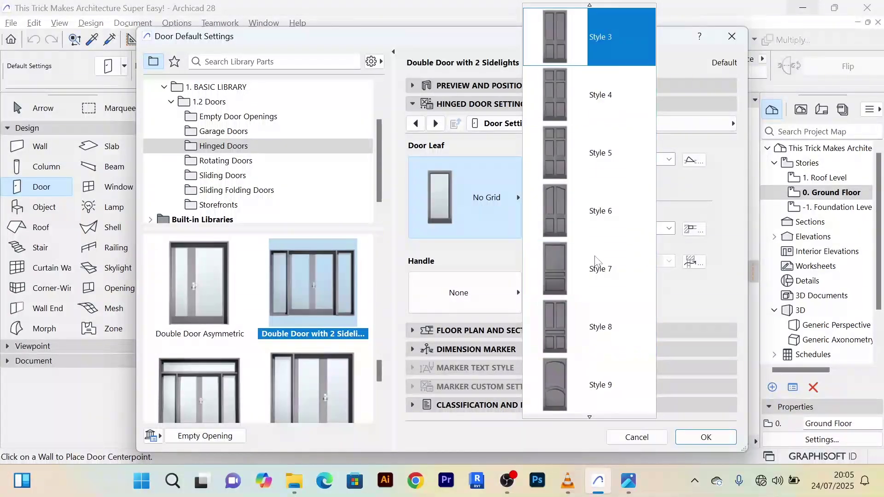
scroll(596, 269, up, 7)
scroll(596, 271, up, 1)
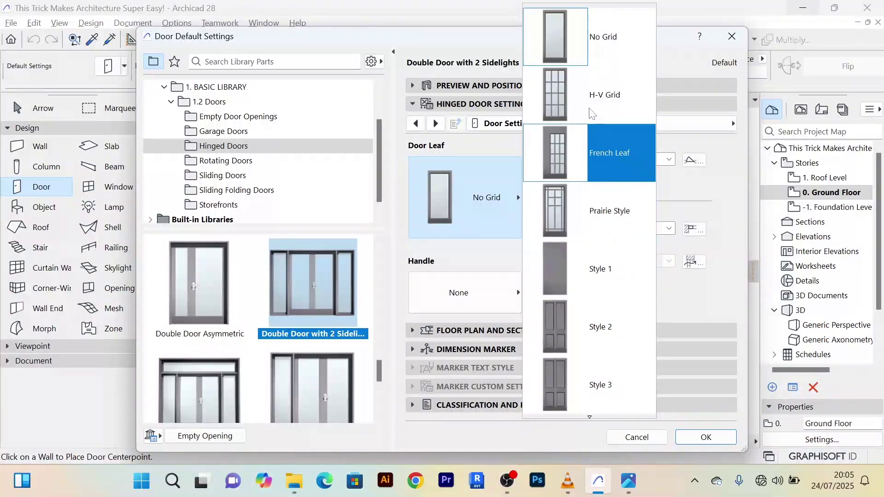
click(479, 148)
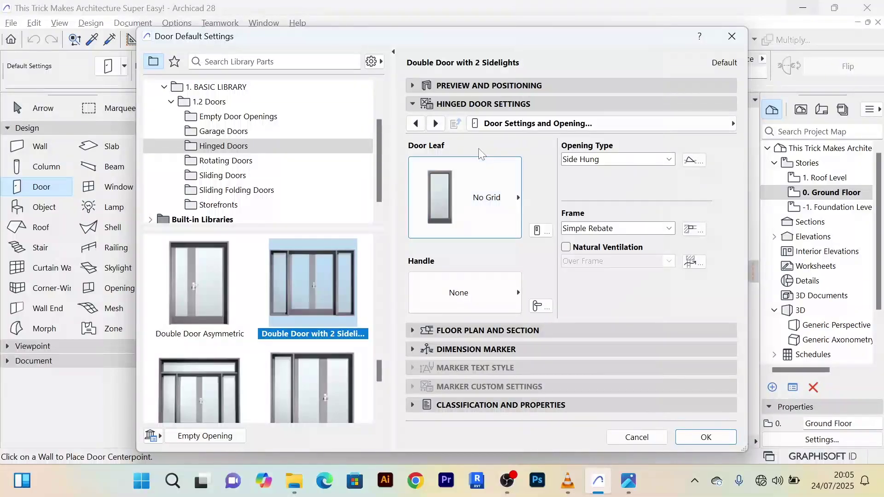
Step: Enable natural ventilation over the frame for the double door
click(435, 123)
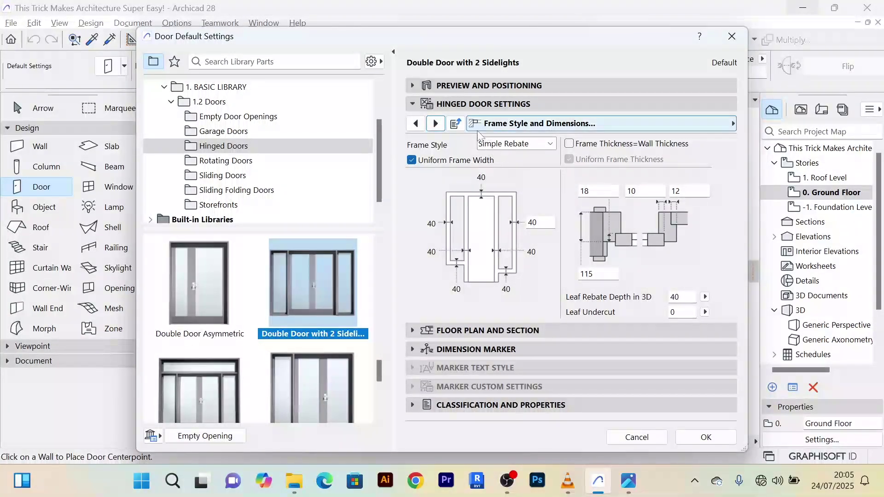
click(435, 124)
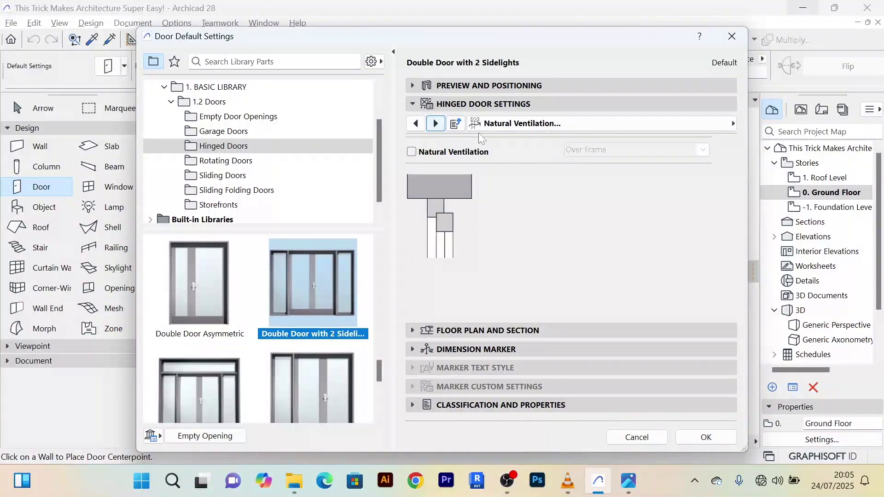
click(412, 152)
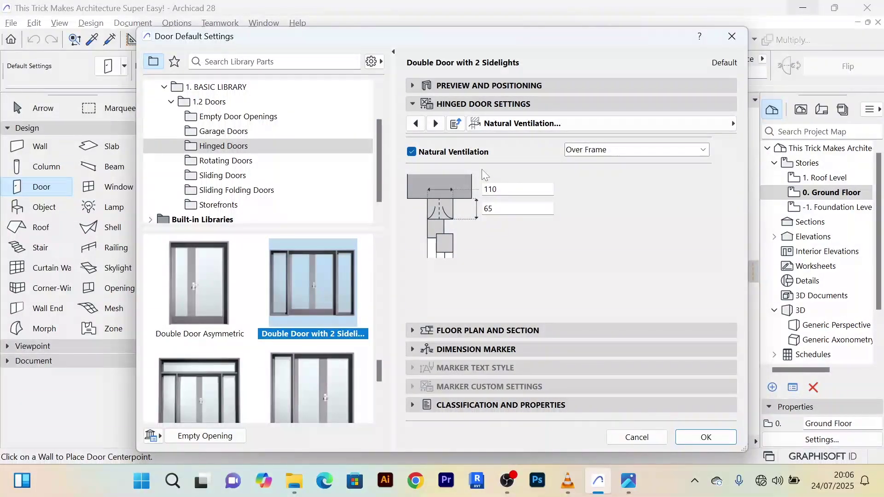
Step: Browse the door leaf types on offer, leaving the No Grid leaf selected
click(437, 124)
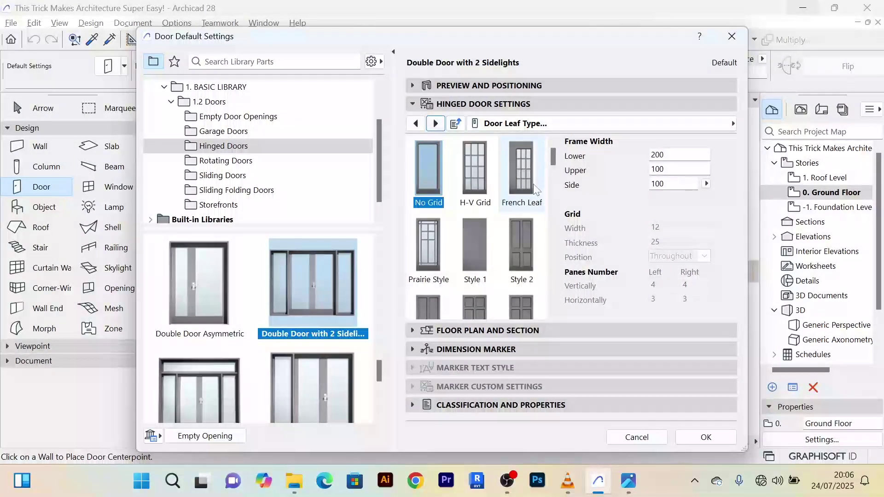
scroll(489, 194, down, 1)
scroll(499, 237, down, 4)
scroll(498, 235, up, 3)
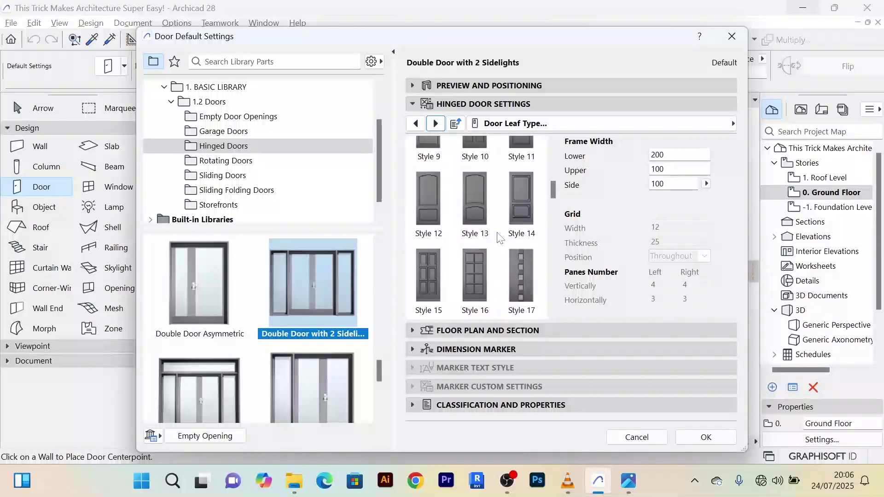
scroll(498, 234, up, 2)
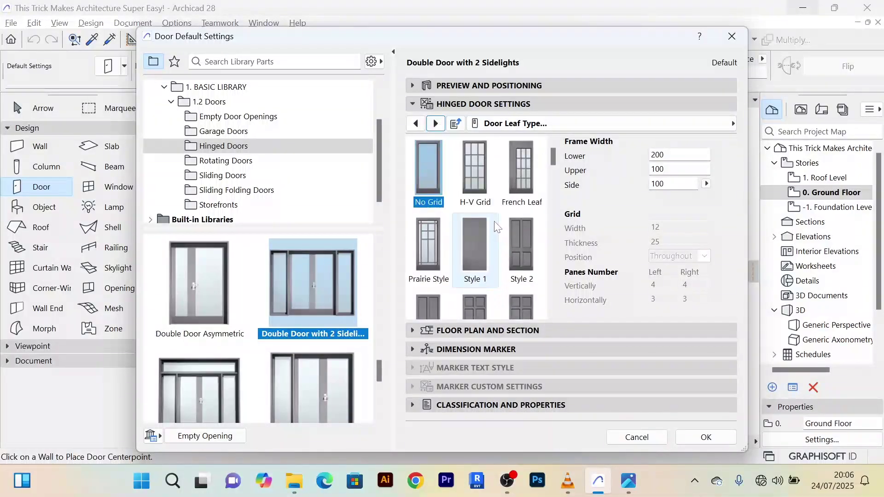
Step: Give door leaf 1 the Fix Handle 3 handle and enable the kick board both outside and inside
click(436, 123)
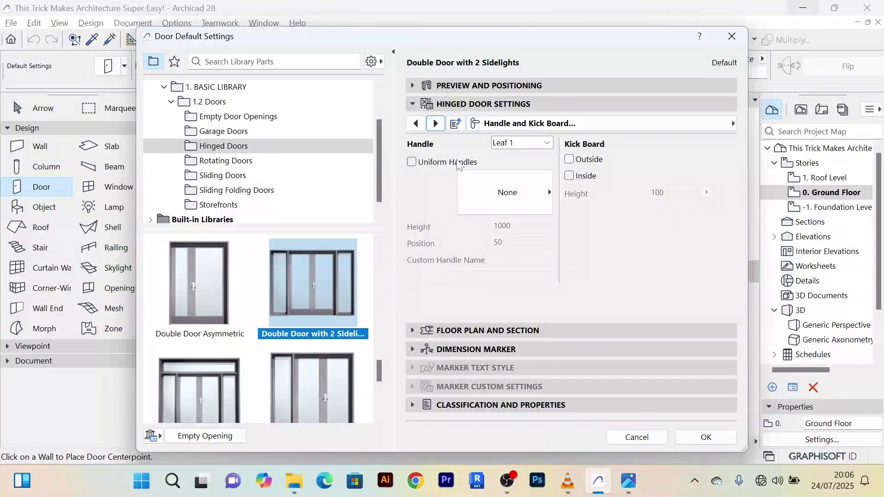
click(545, 194)
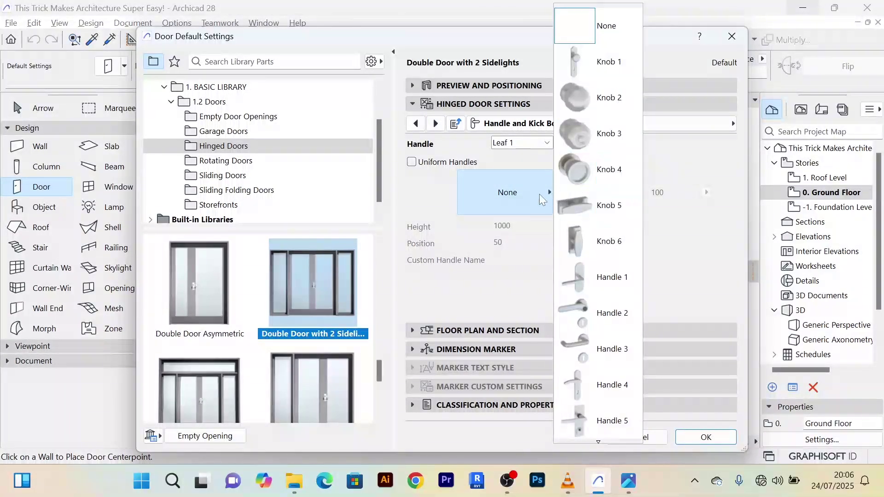
scroll(612, 322, down, 4)
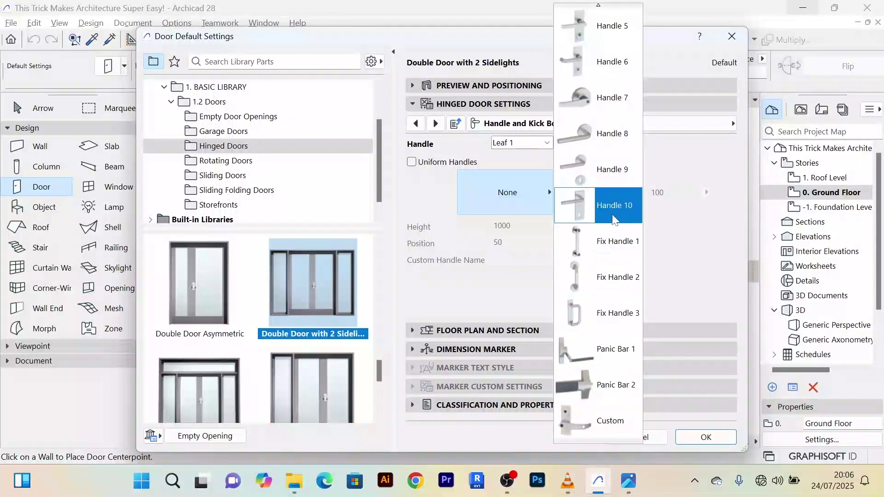
click(627, 317)
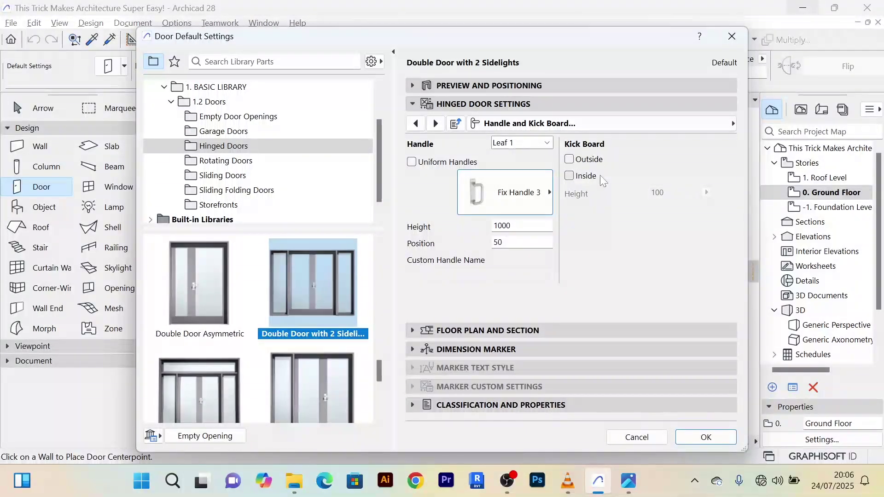
click(572, 160)
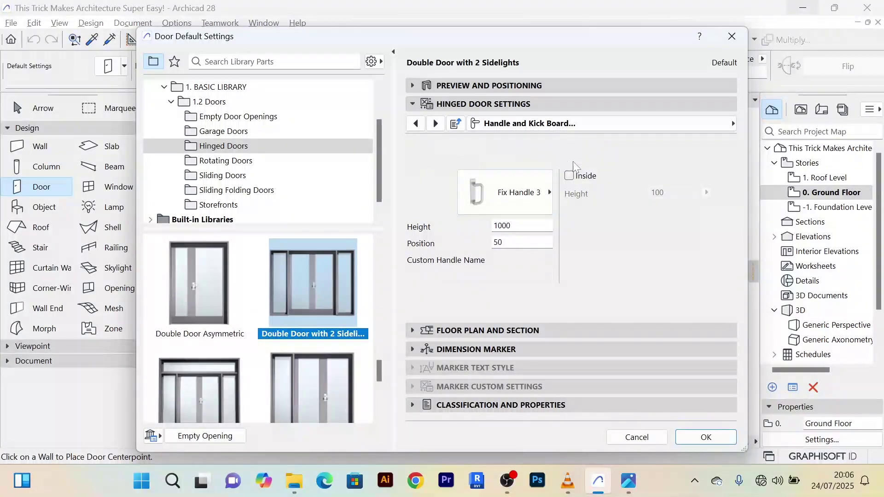
click(569, 176)
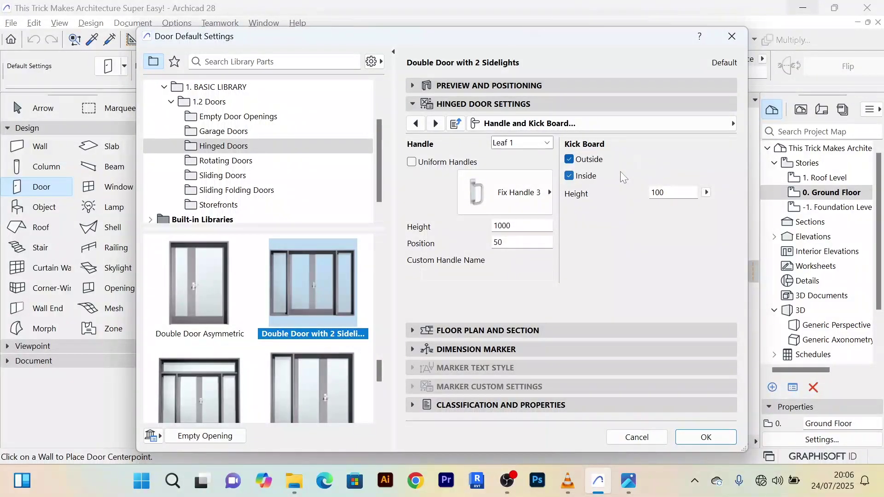
Step: Review the leaf and sash dimensions, the sidelight sash types and the opening type and angle settings, keeping the No Grid sash
click(438, 123)
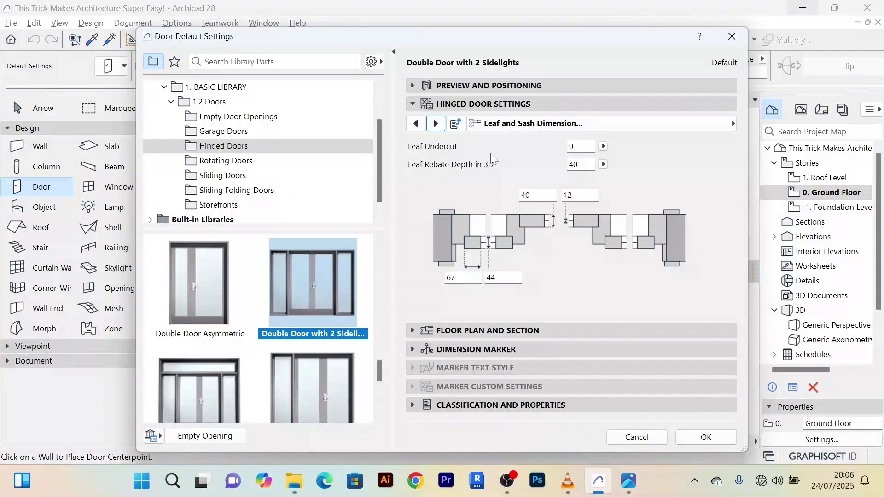
click(437, 124)
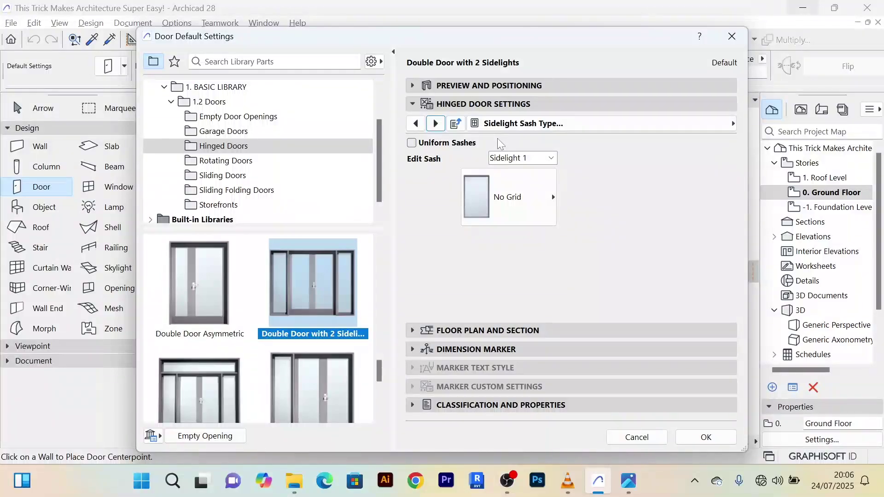
click(552, 197)
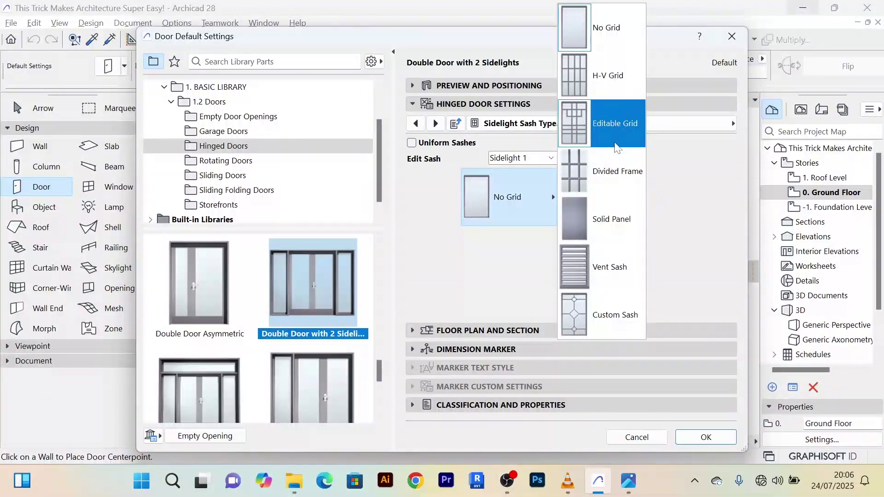
click(685, 236)
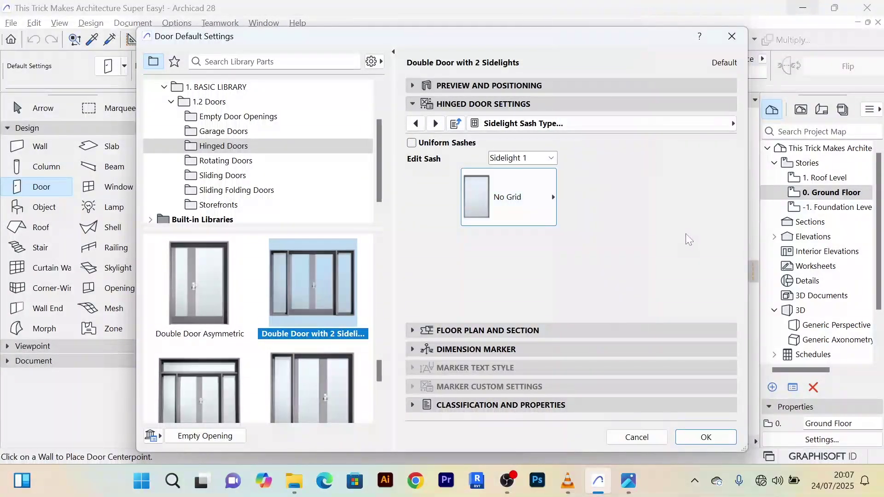
click(437, 124)
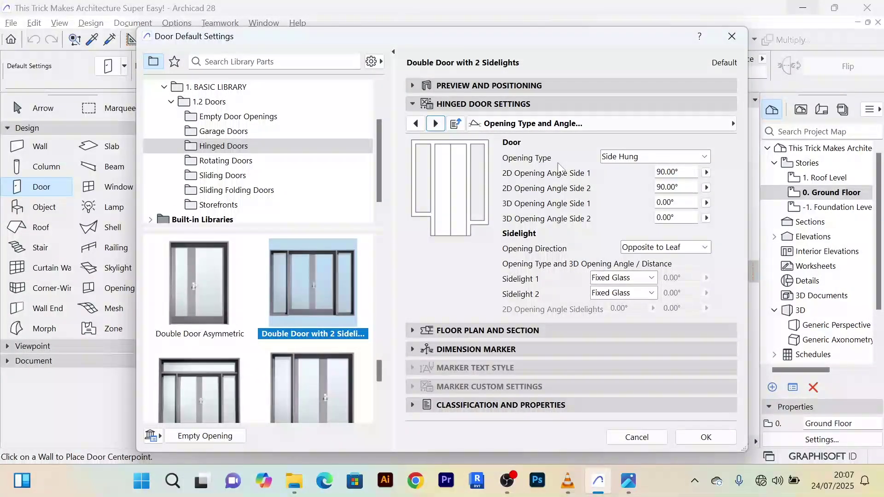
Step: Set the door's outside and inside frame surfaces to Metal - Steel
click(436, 124)
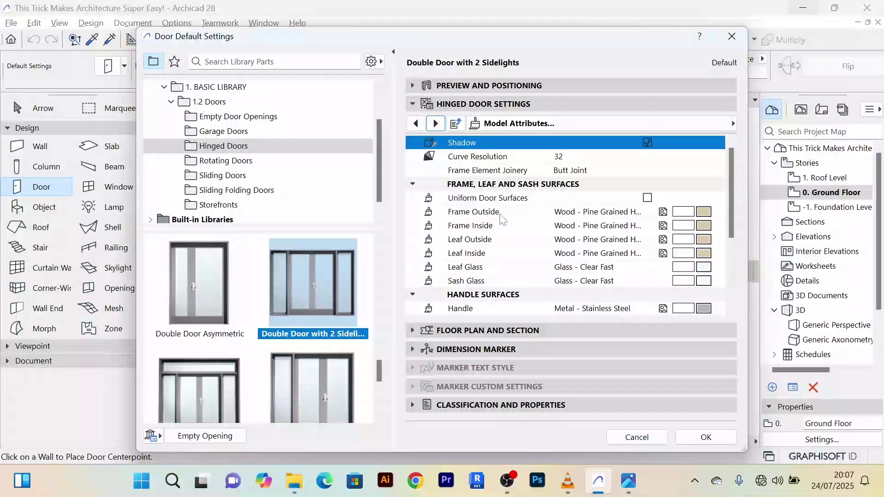
click(697, 215)
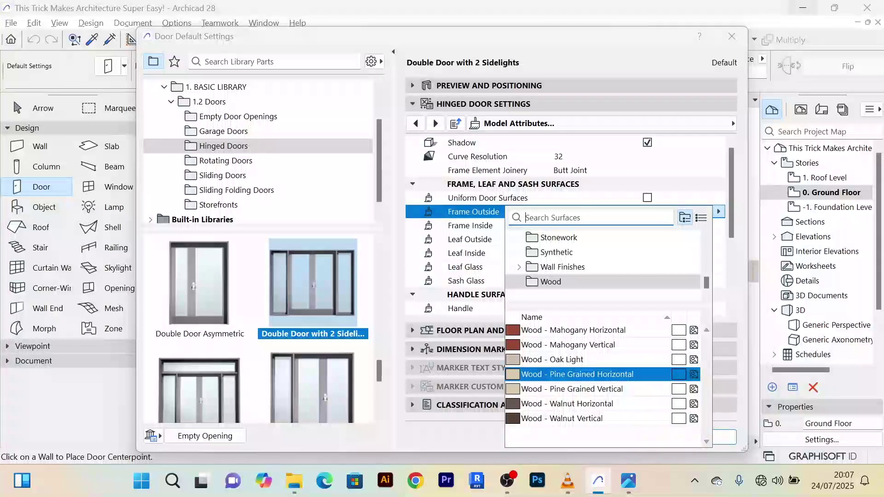
text(ste)
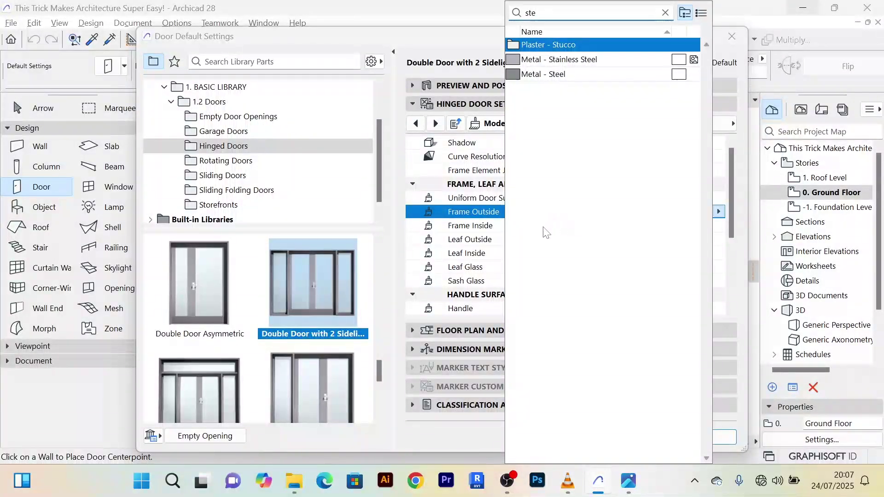
click(575, 76)
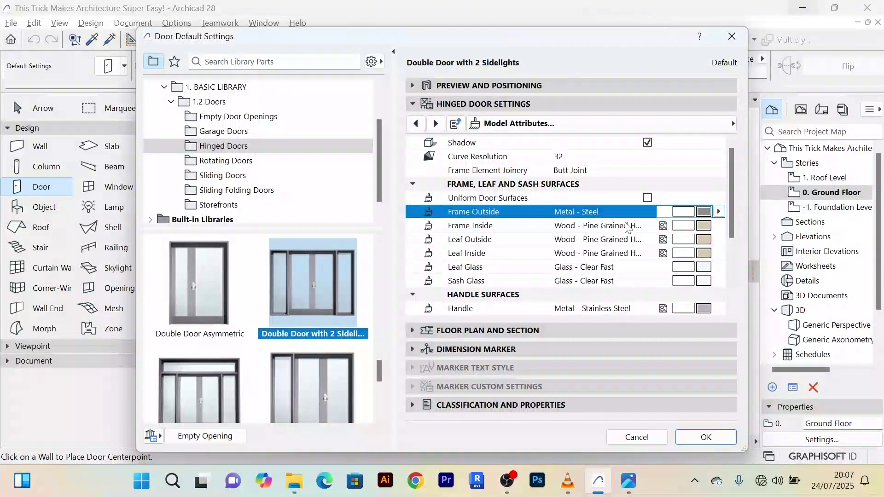
click(694, 226)
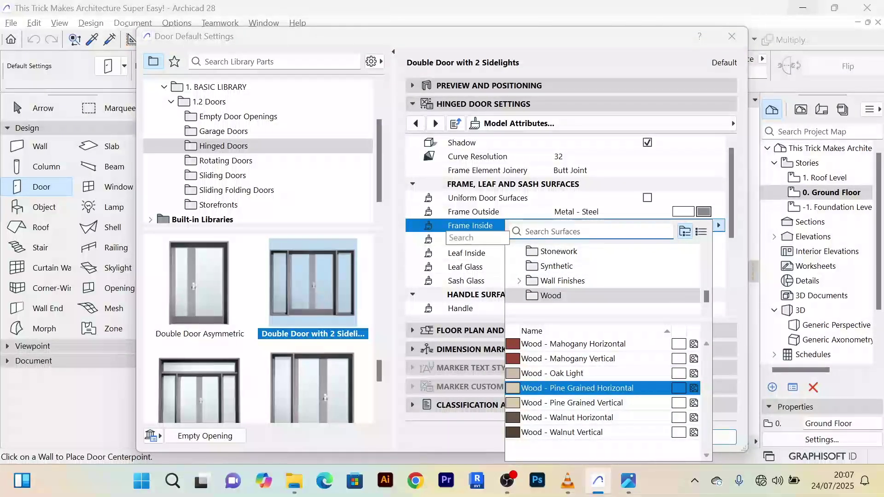
text(ste)
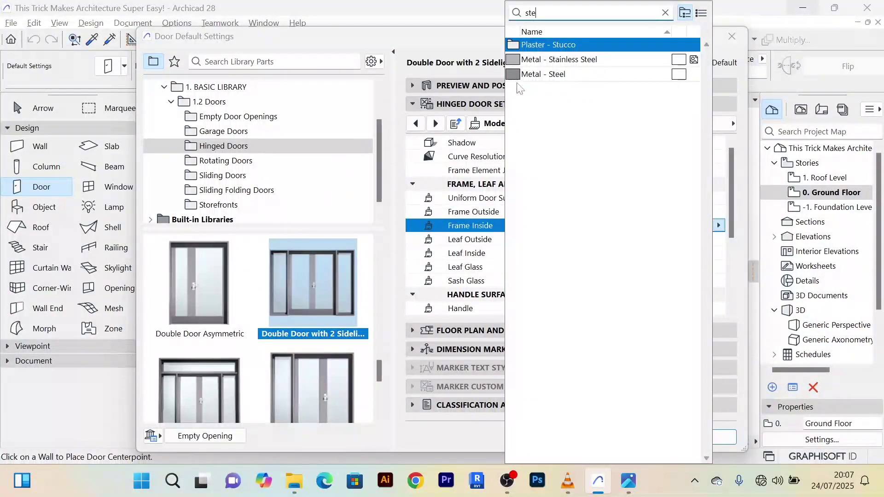
click(560, 60)
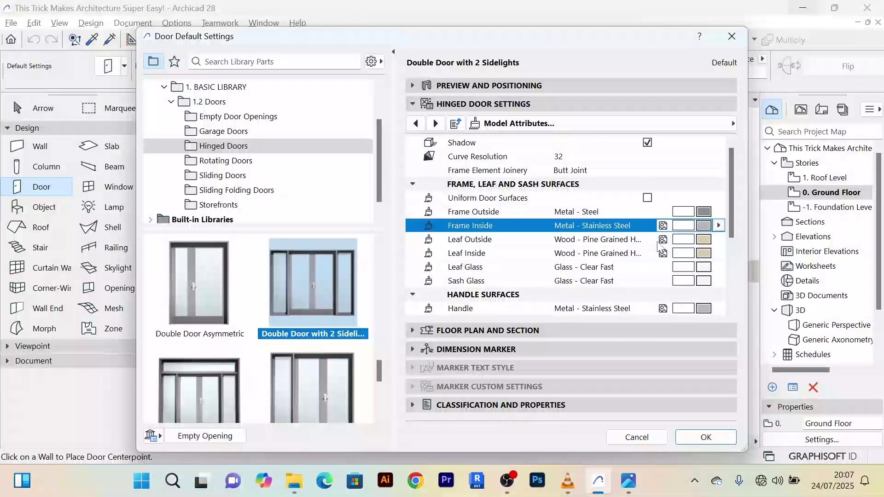
click(693, 229)
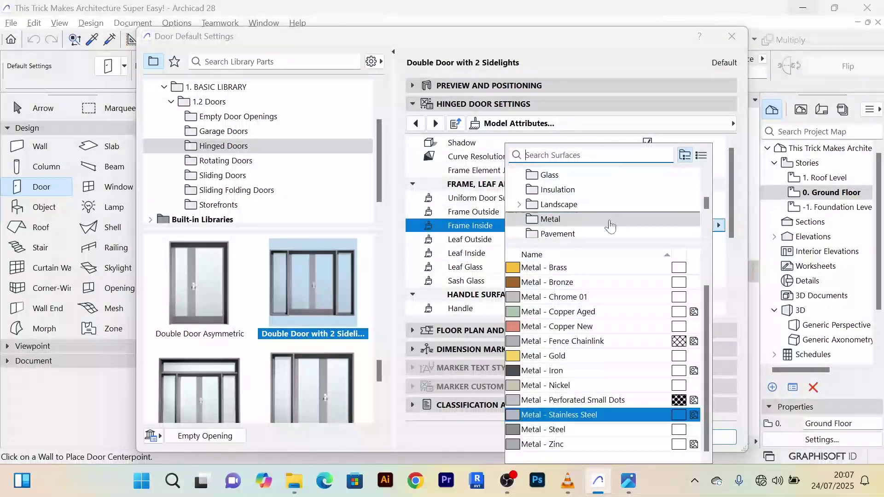
click(645, 430)
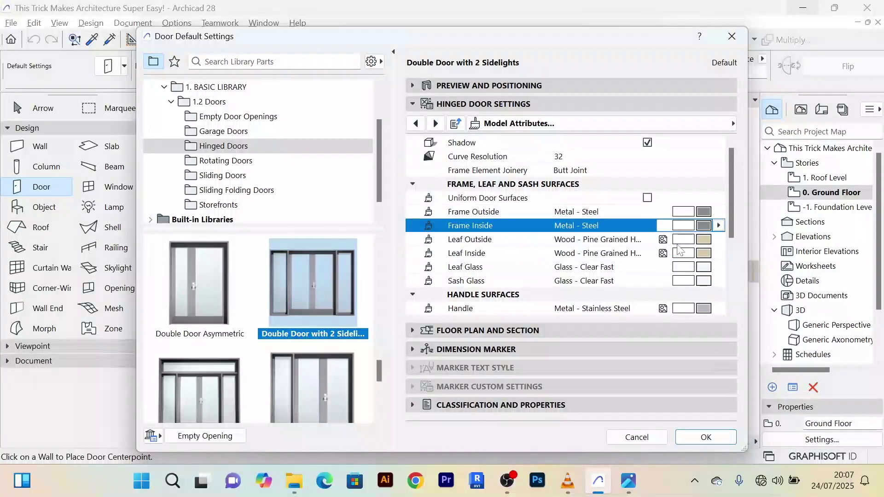
Step: Set the outside and inside surfaces of the door leaf to Metal - Steel
click(692, 244)
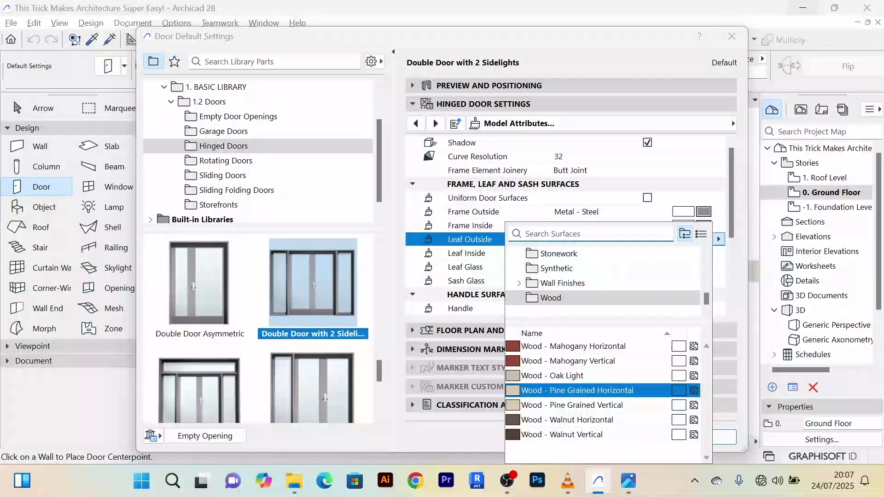
text(ste)
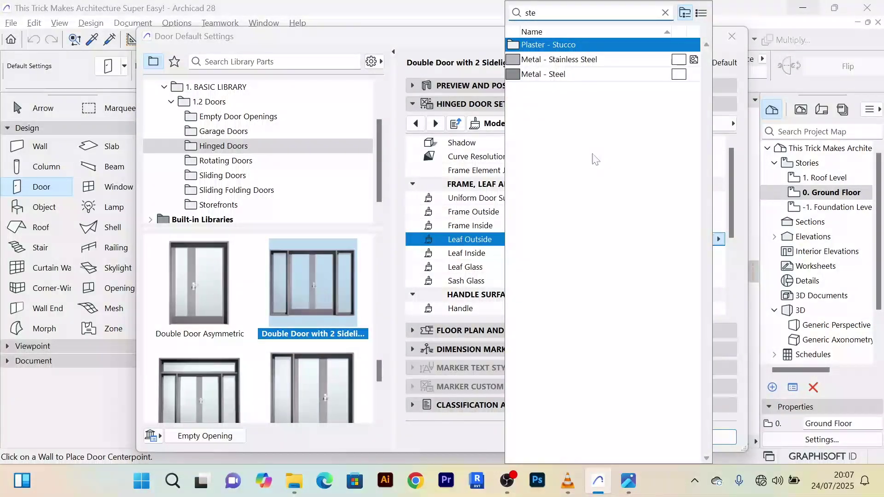
click(614, 74)
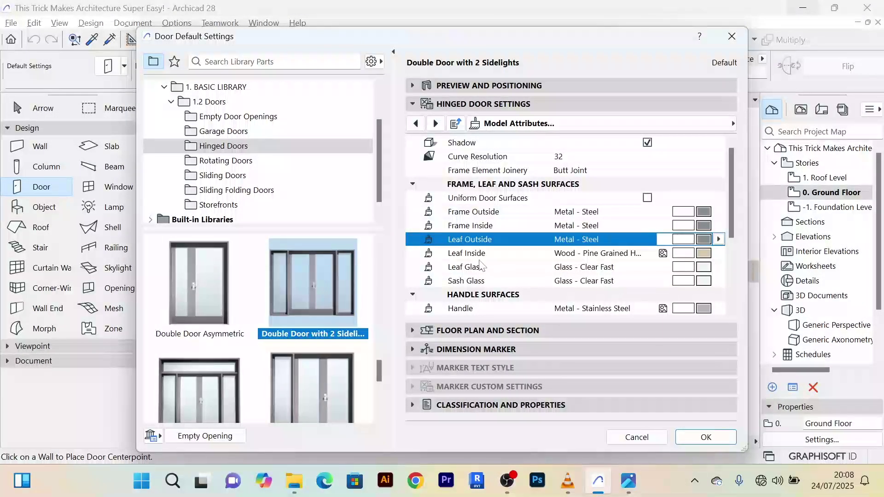
click(690, 255)
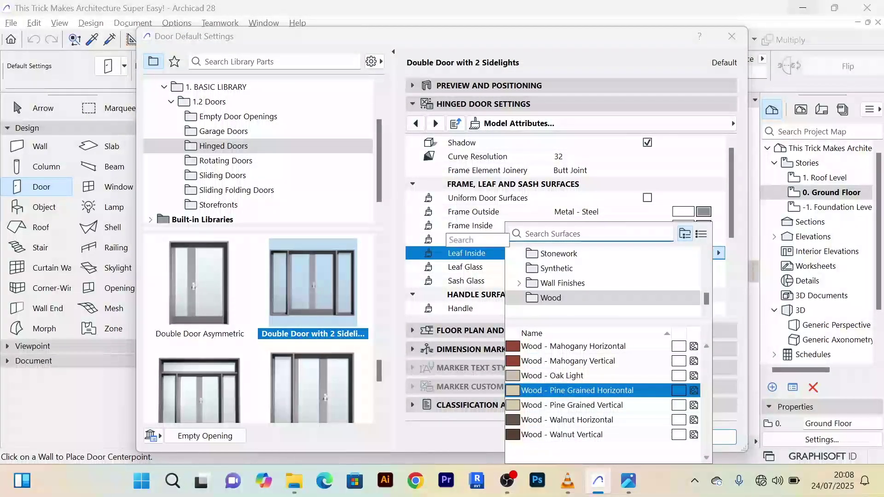
text(ste)
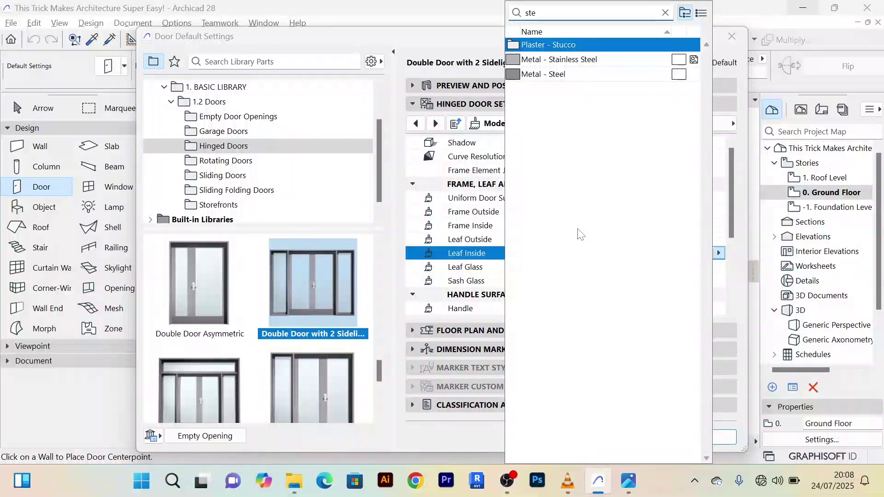
click(543, 74)
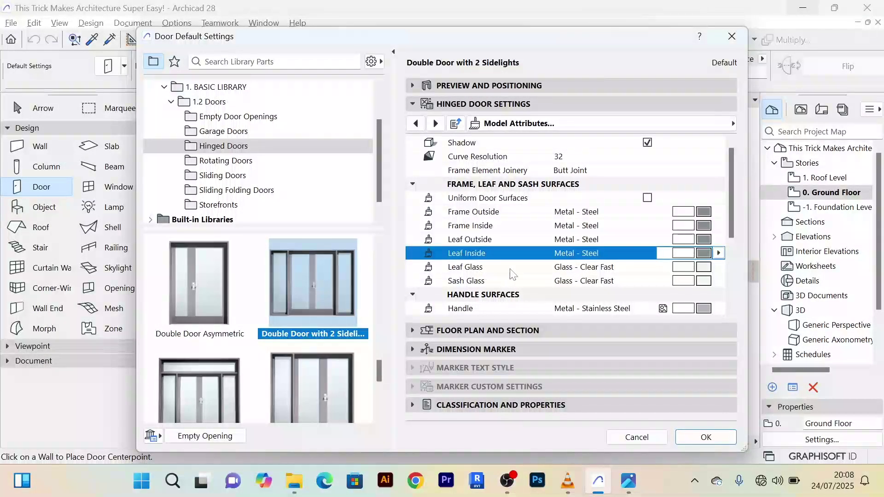
Step: Set the leaf glass and sash glass surfaces to Glass - Blue and look over the handle and kick board surfaces
click(691, 268)
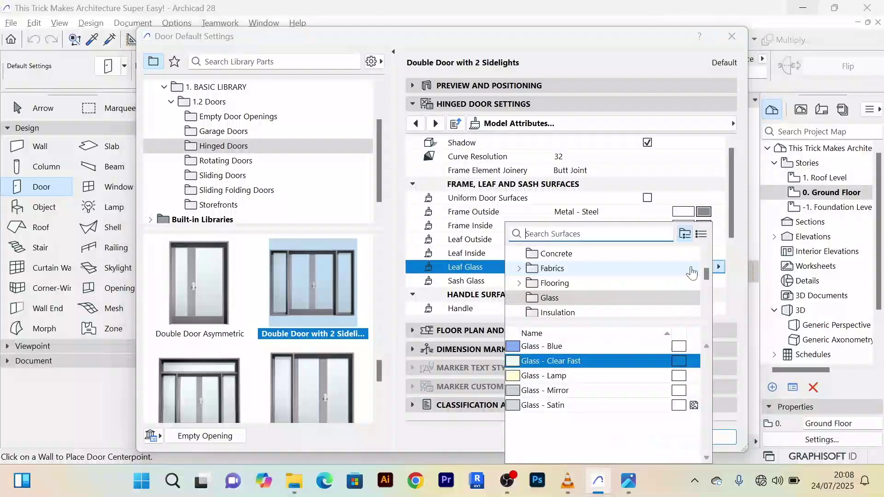
click(553, 345)
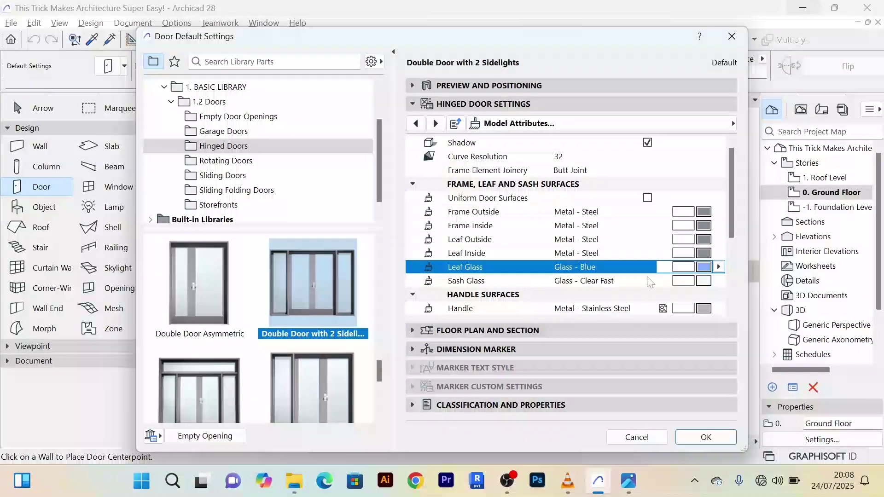
click(692, 281)
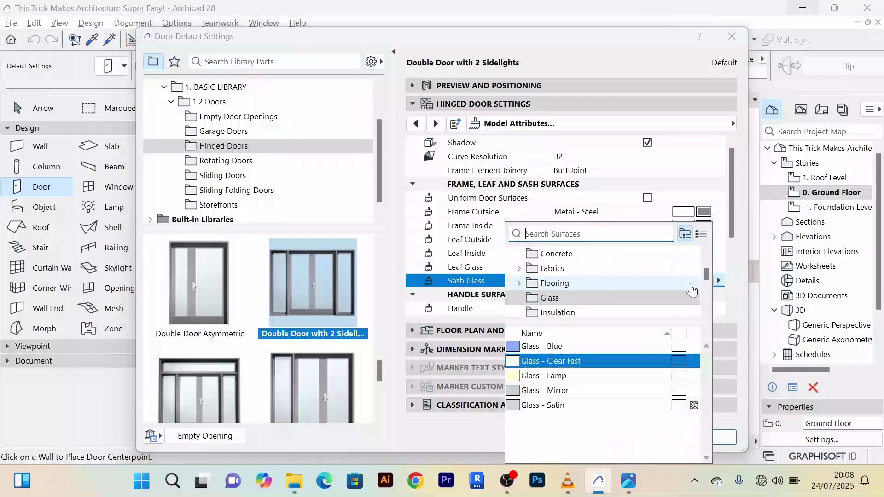
click(557, 347)
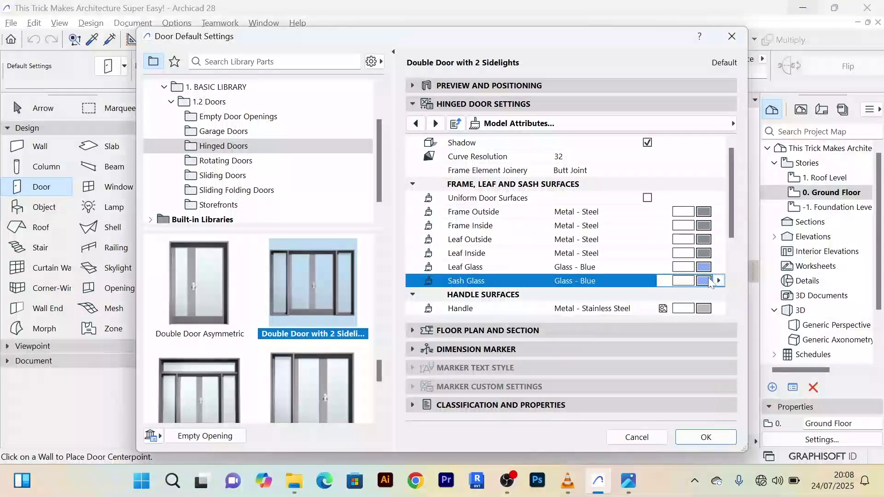
scroll(643, 300, down, 1)
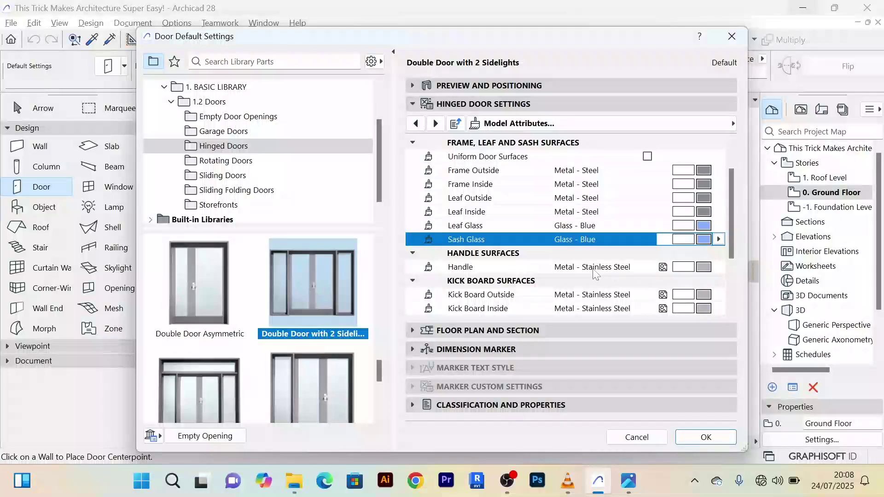
scroll(591, 270, down, 1)
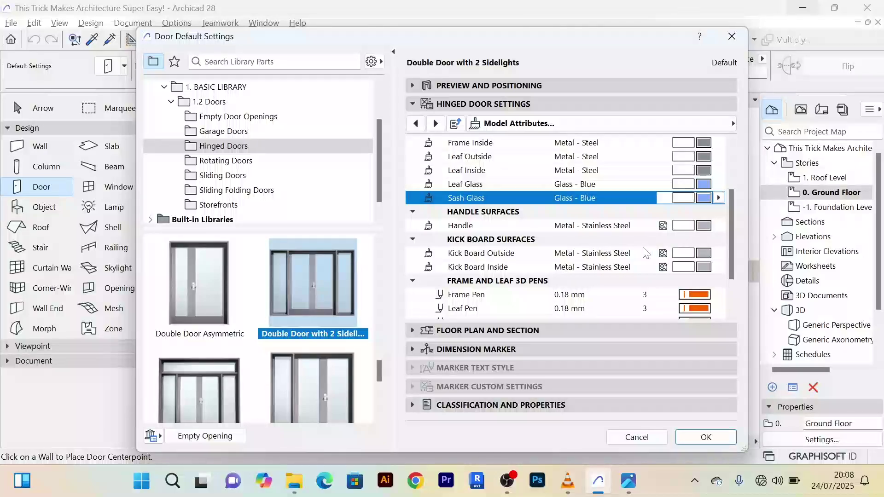
Step: Look over the remaining surface and pen attributes and the floor plan display settings, and accept the door settings
scroll(585, 253, down, 1)
scroll(600, 228, down, 1)
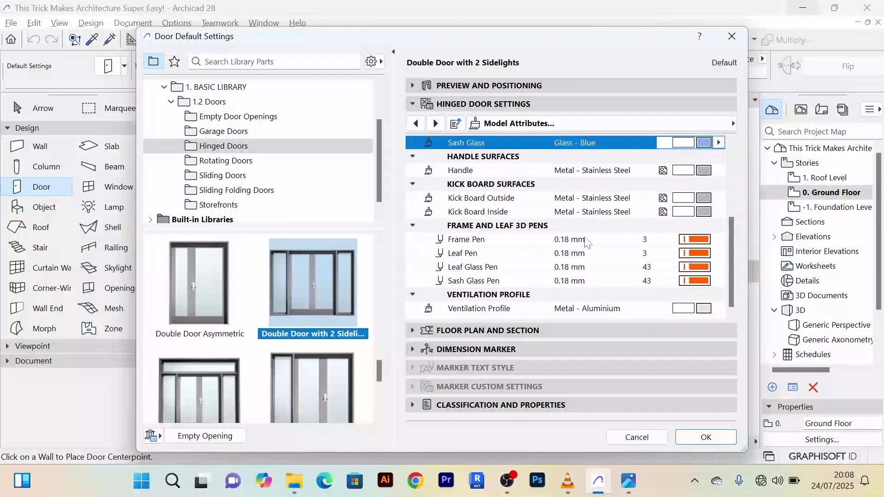
scroll(608, 240, up, 3)
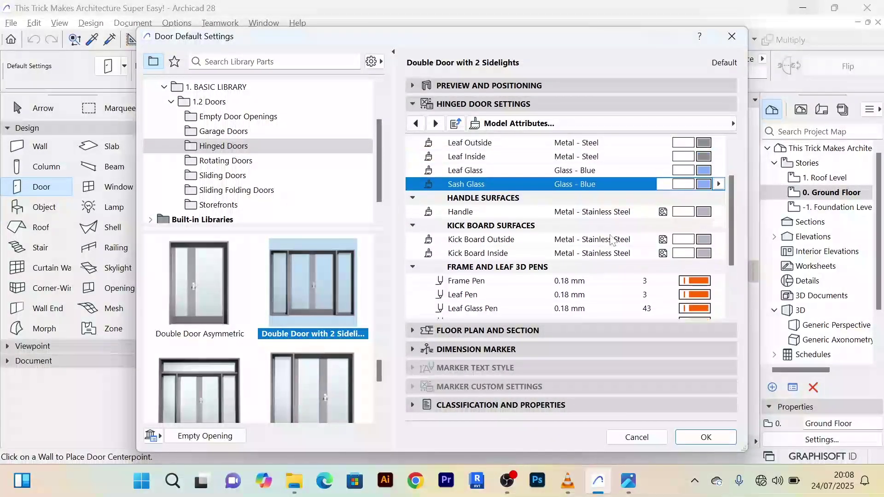
click(415, 330)
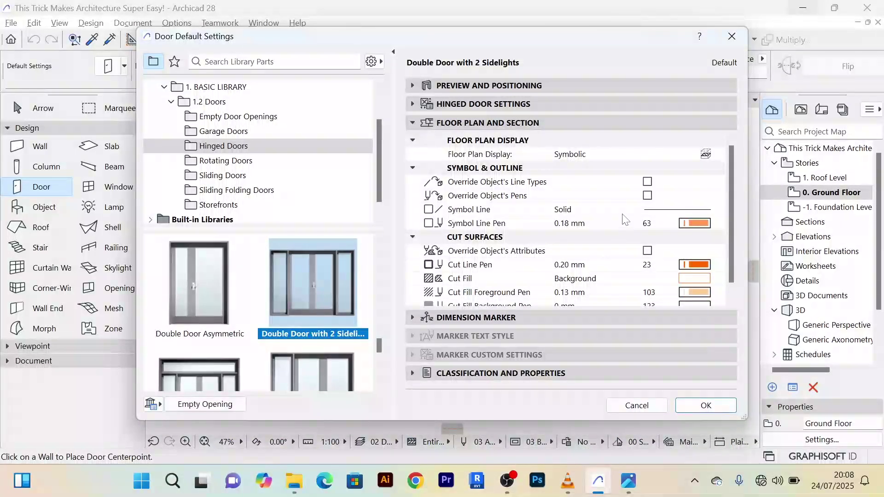
click(414, 317)
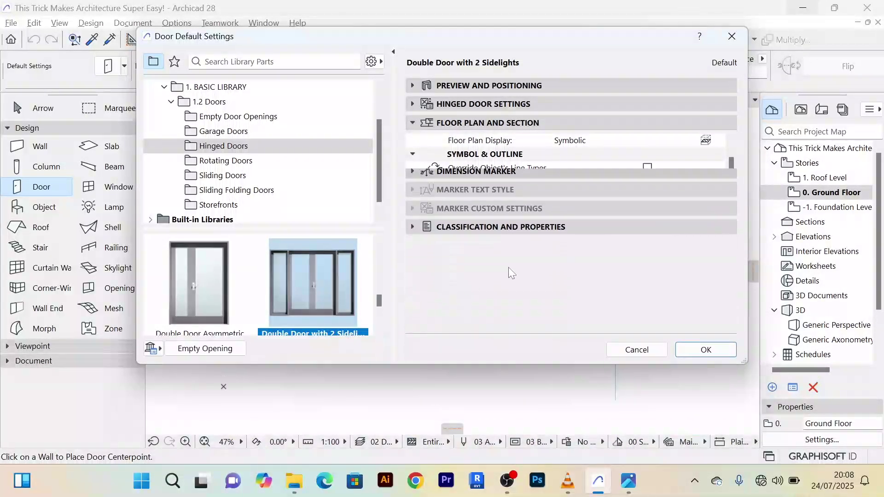
click(710, 354)
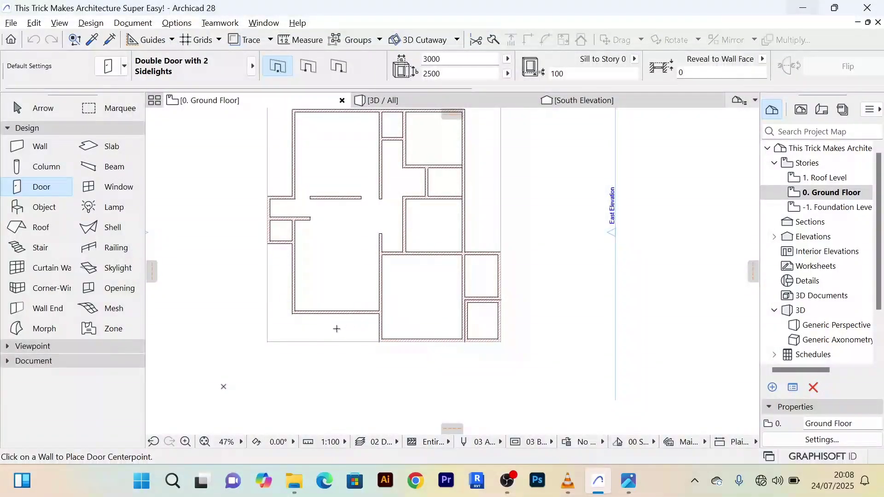
Step: Place the double door with sidelights near the right end of the large lower-left room's bottom wall, opening outwards
scroll(350, 318, up, 5)
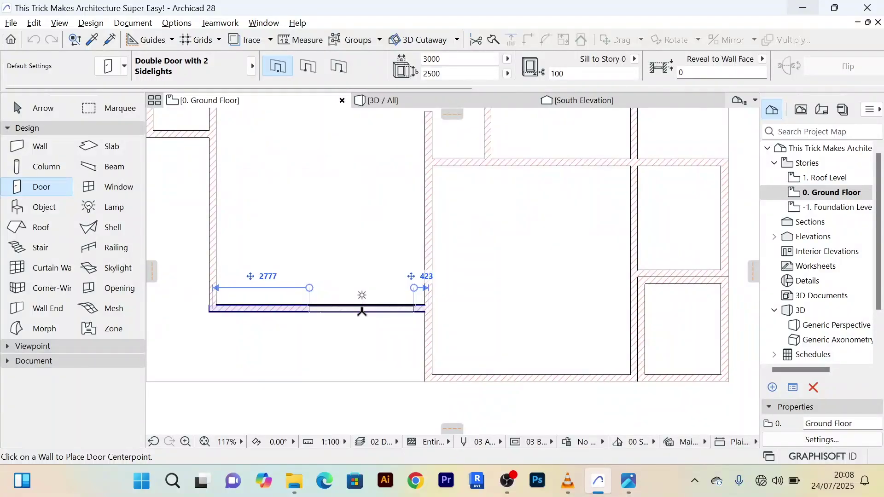
click(364, 308)
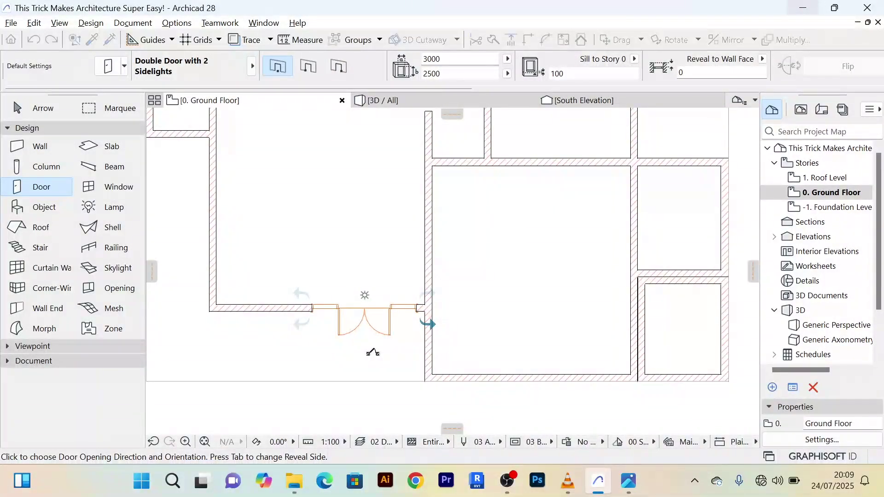
click(372, 352)
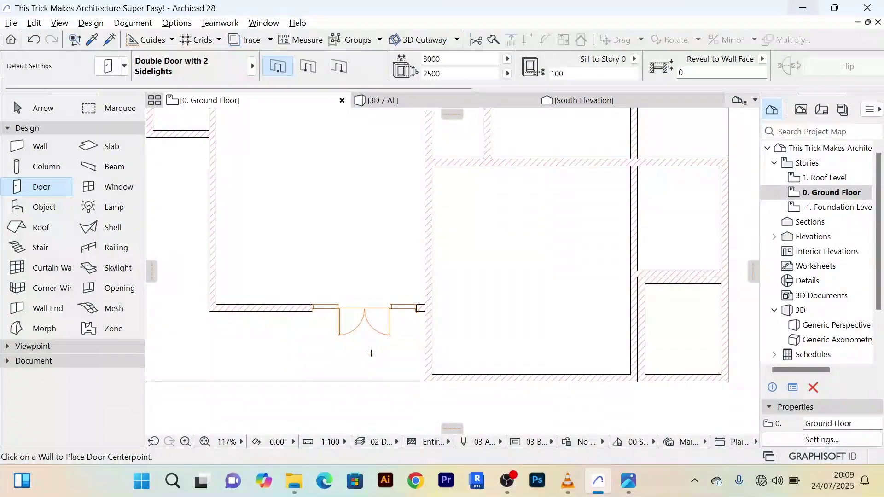
Step: Select the placed door and set its distance to the adjoining vertical wall's reference line to 100 mm
click(38, 112)
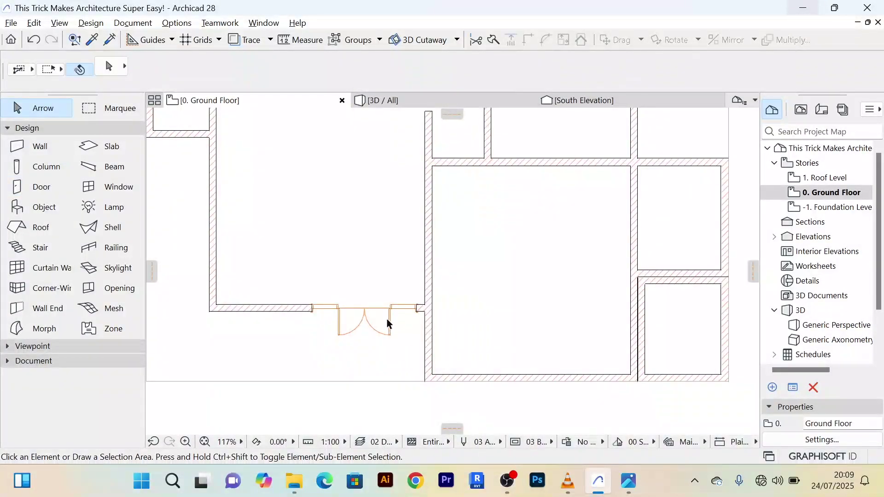
scroll(387, 321, up, 8)
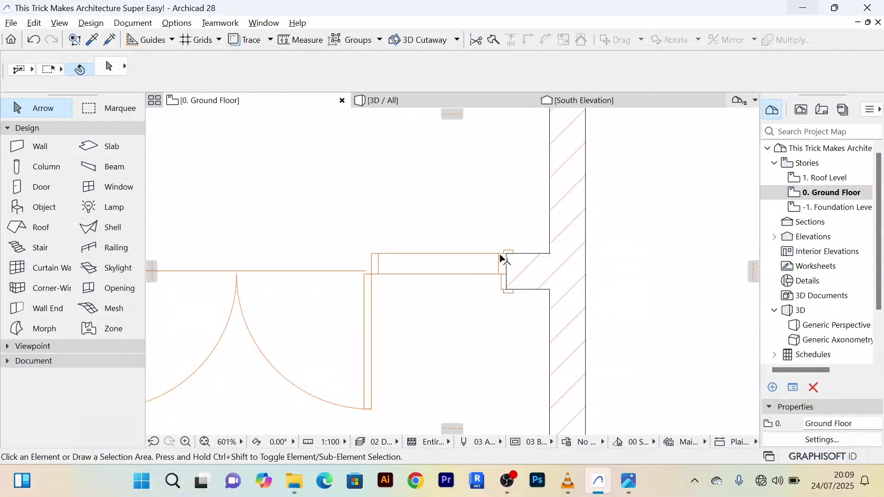
click(503, 260)
click(510, 238)
click(508, 251)
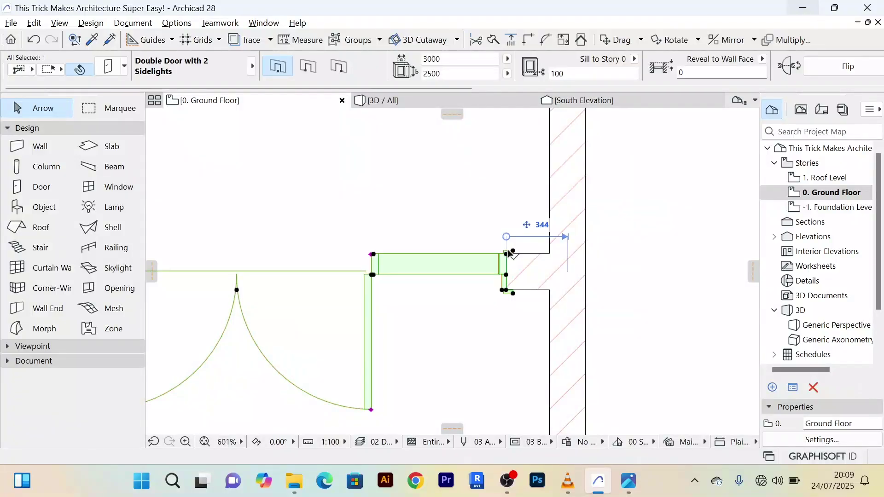
scroll(511, 244, down, 5)
scroll(507, 232, up, 6)
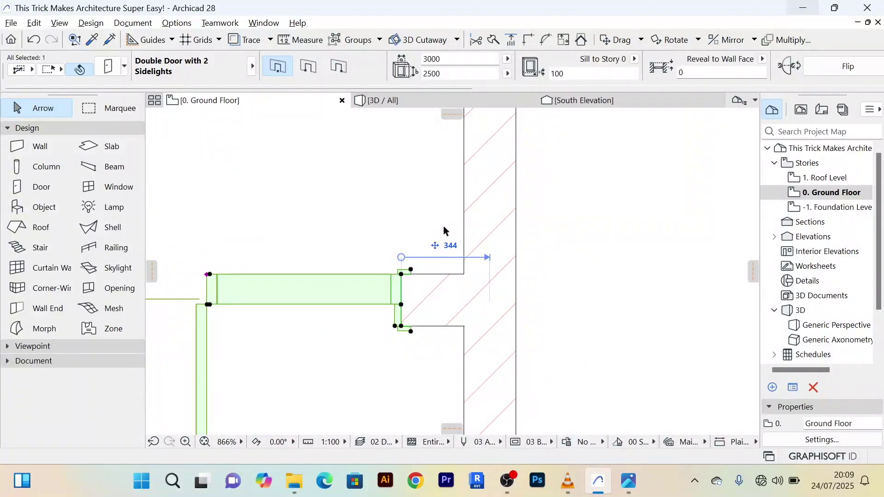
click(450, 245)
text(100)
key(Return)
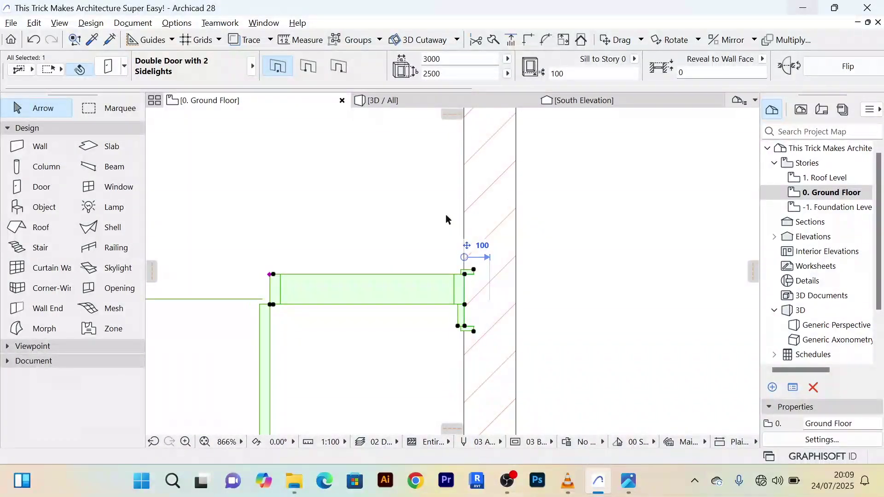
scroll(463, 230, down, 6)
click(393, 353)
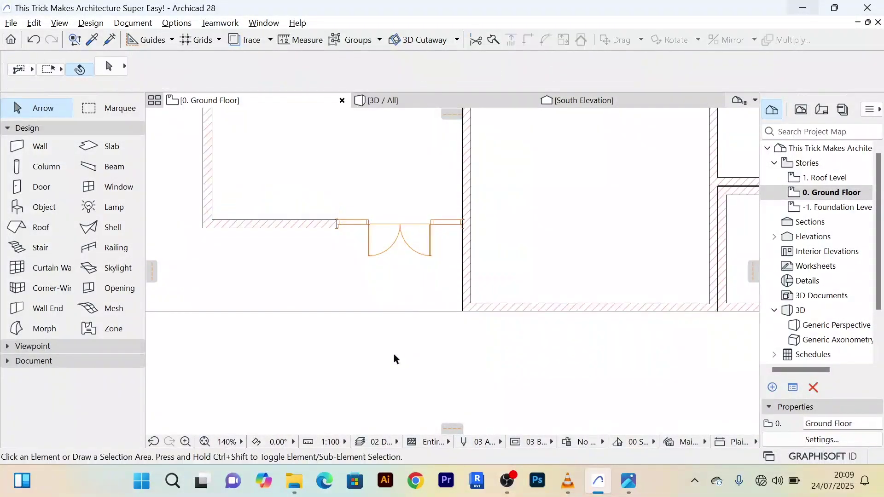
Step: Examine the placed door's leaves, sidelights, handle and kick boards up close in the 3D view
click(399, 104)
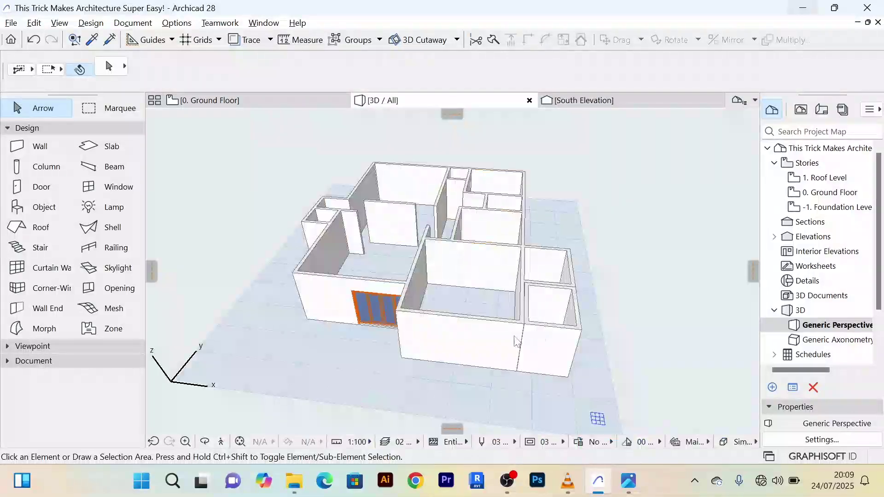
scroll(352, 355, up, 2)
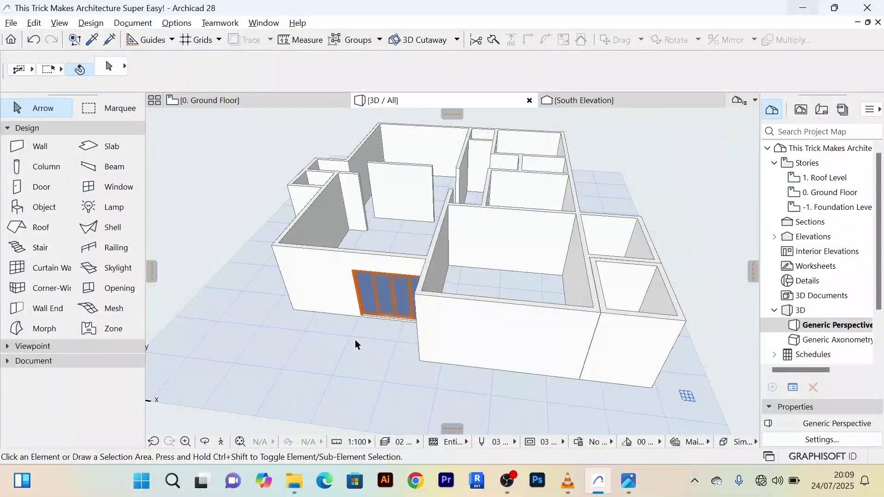
shift+middle_drag(355, 338, 428, 225)
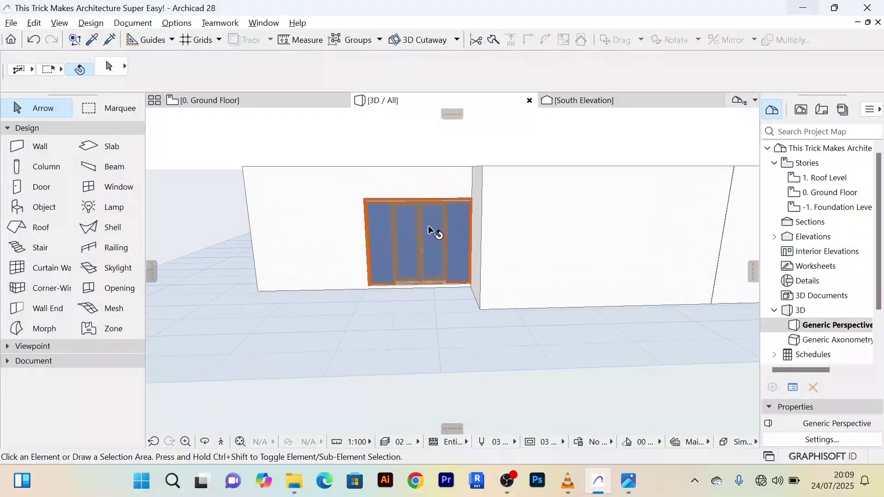
scroll(429, 230, up, 8)
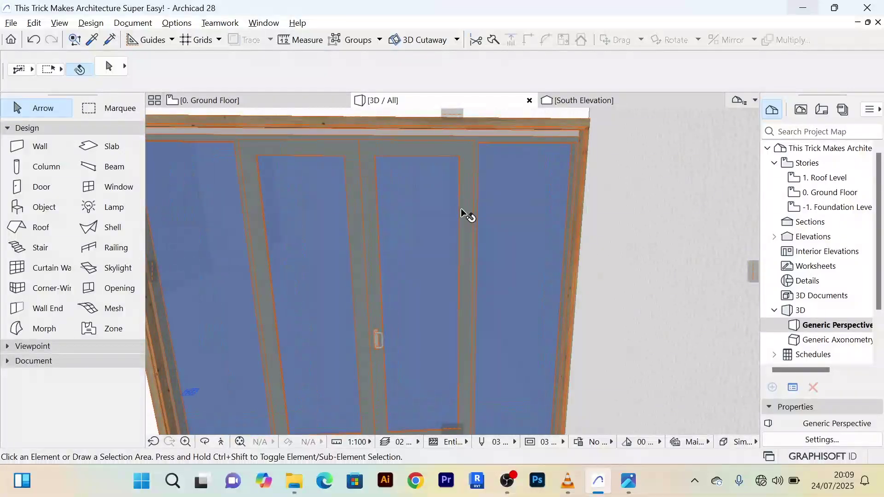
scroll(463, 213, down, 6)
scroll(417, 203, up, 4)
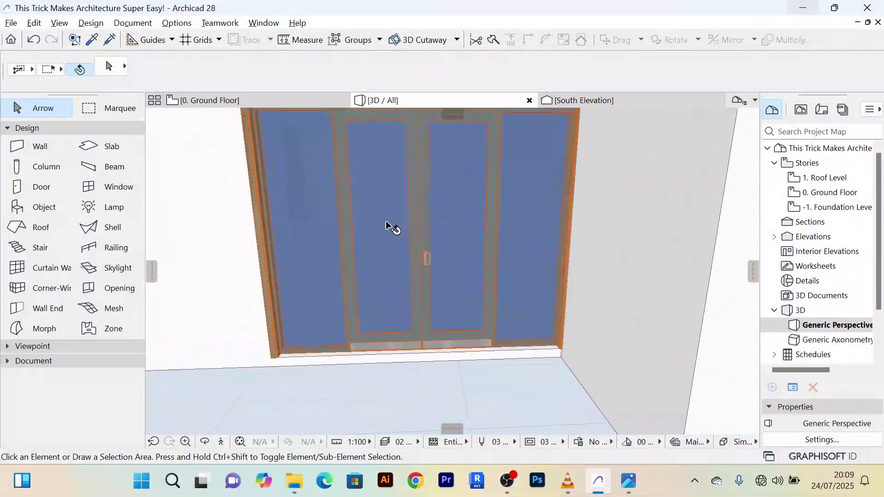
scroll(340, 217, down, 3)
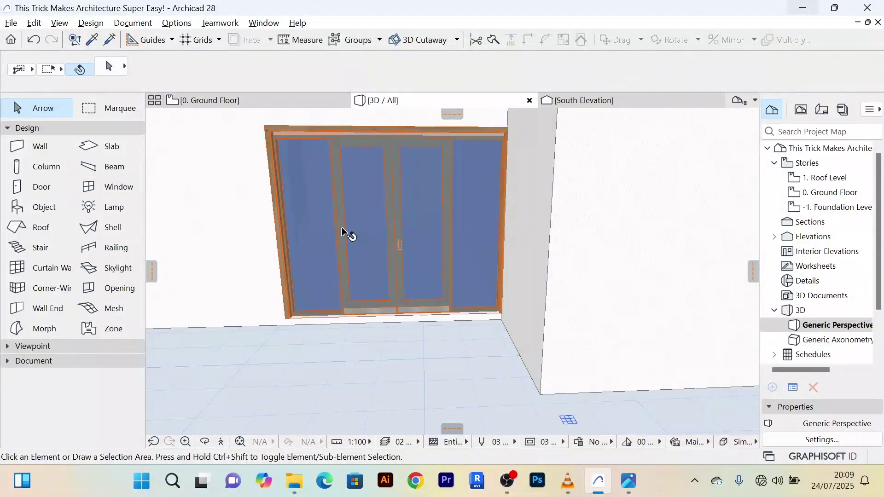
scroll(355, 216, up, 4)
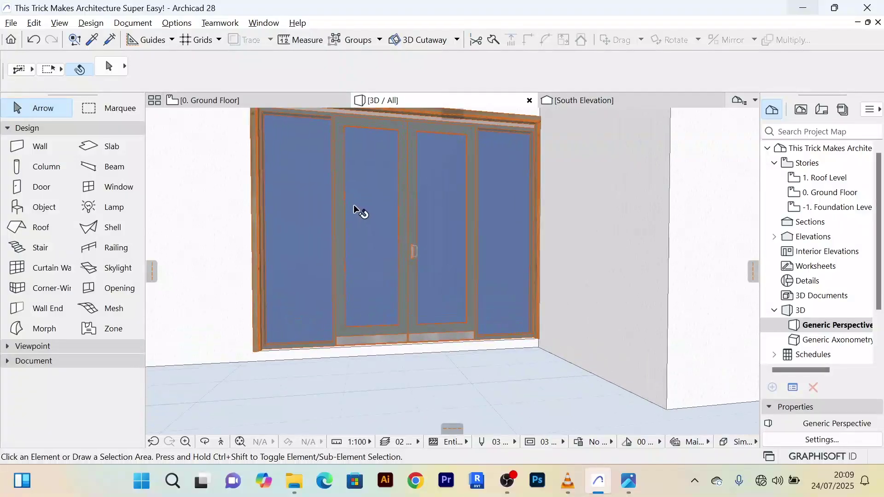
scroll(350, 207, up, 4)
scroll(354, 212, down, 6)
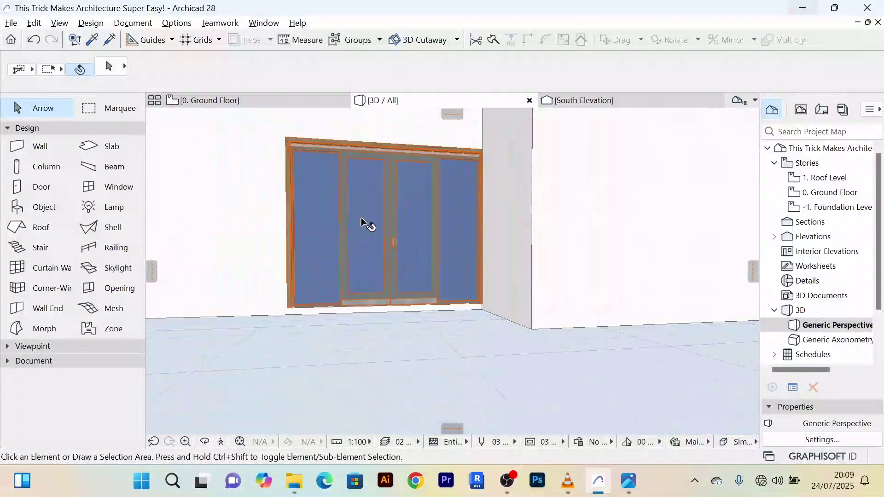
Step: Inspect the door's outer frame and the ventilation strip along its upper edge up close
shift+middle_drag(361, 217, 279, 172)
scroll(329, 183, up, 3)
scroll(330, 183, down, 3)
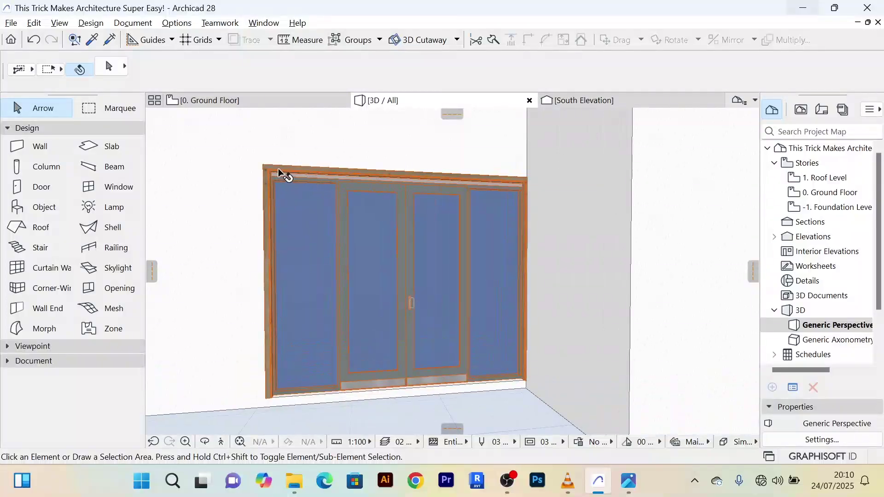
scroll(271, 175, up, 8)
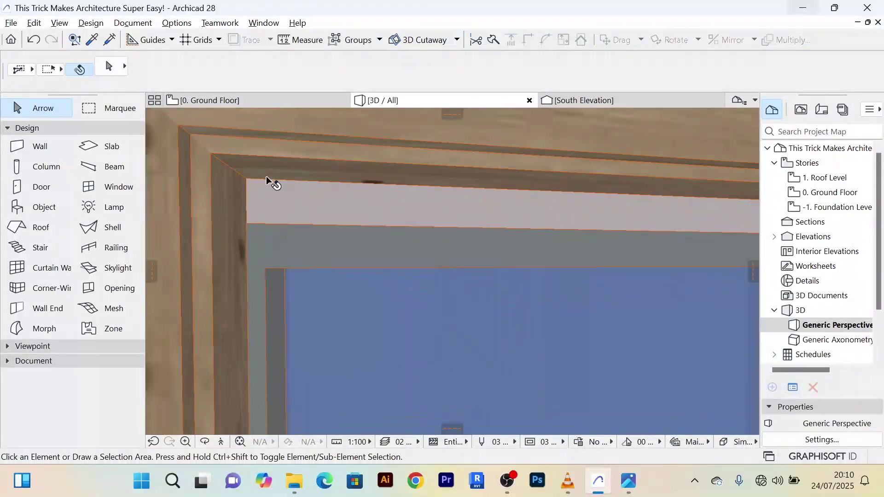
scroll(266, 176, down, 8)
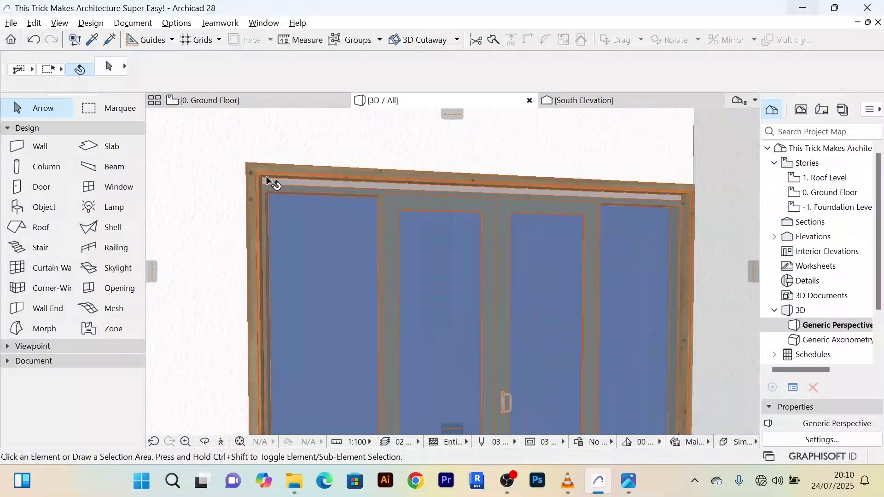
shift+middle_drag(267, 180, 322, 182)
scroll(374, 197, up, 3)
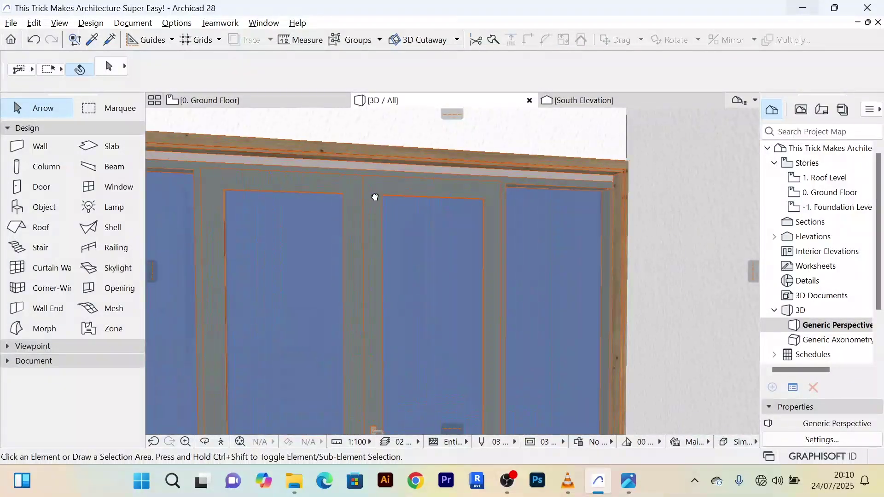
scroll(375, 196, down, 5)
shift+middle_drag(375, 193, 327, 189)
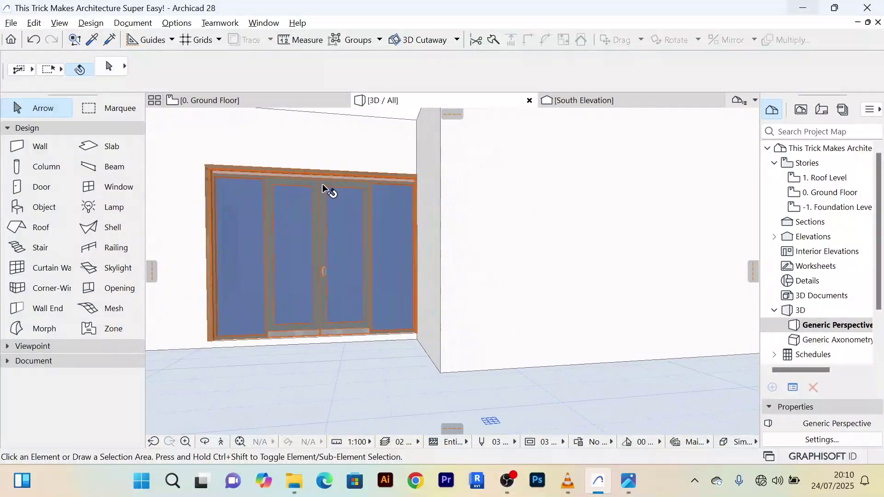
Step: Look over the whole building from outside to check the door's position in the front wall
scroll(316, 189, up, 2)
scroll(316, 189, down, 4)
scroll(312, 317, down, 3)
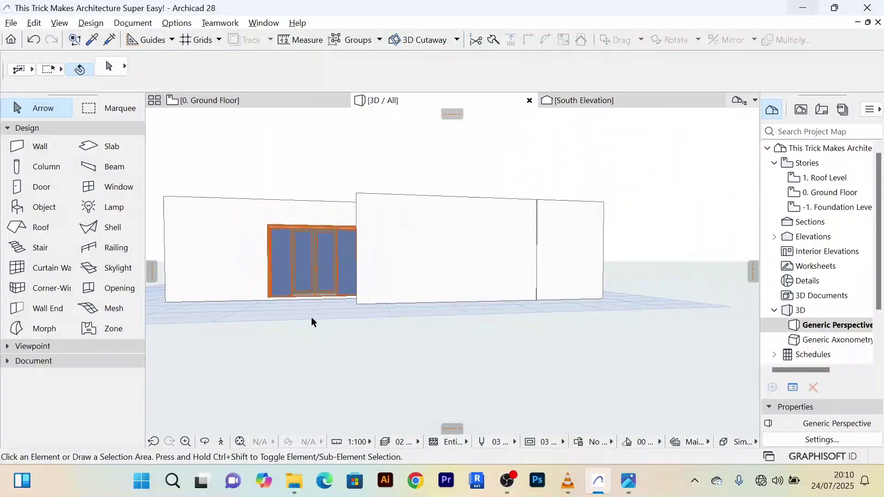
scroll(311, 318, down, 2)
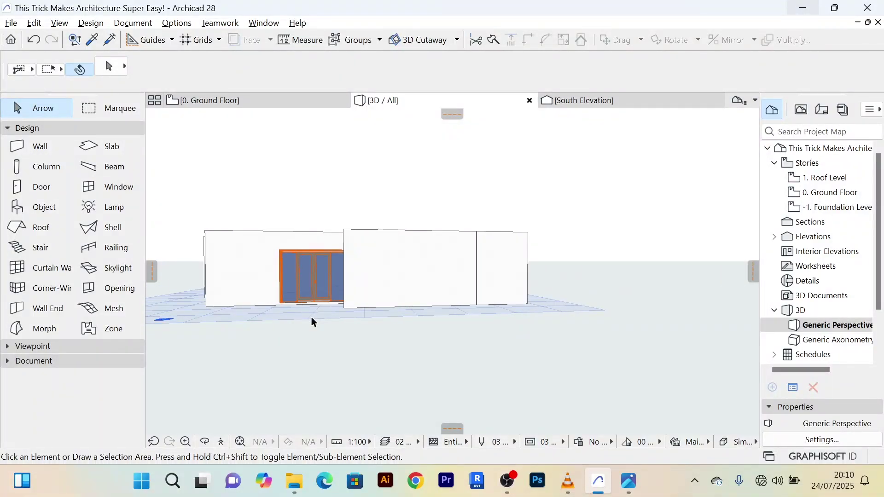
shift+middle_drag(311, 322, 328, 261)
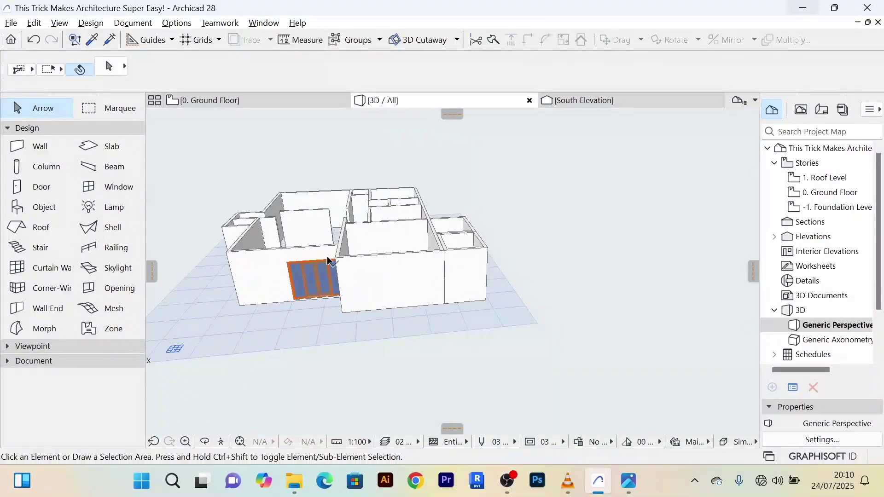
scroll(328, 260, up, 5)
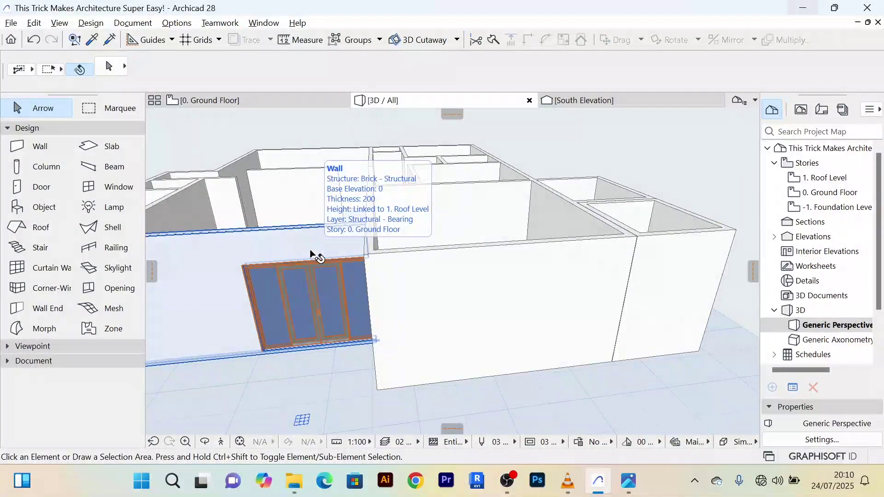
scroll(329, 313, up, 2)
scroll(330, 312, down, 3)
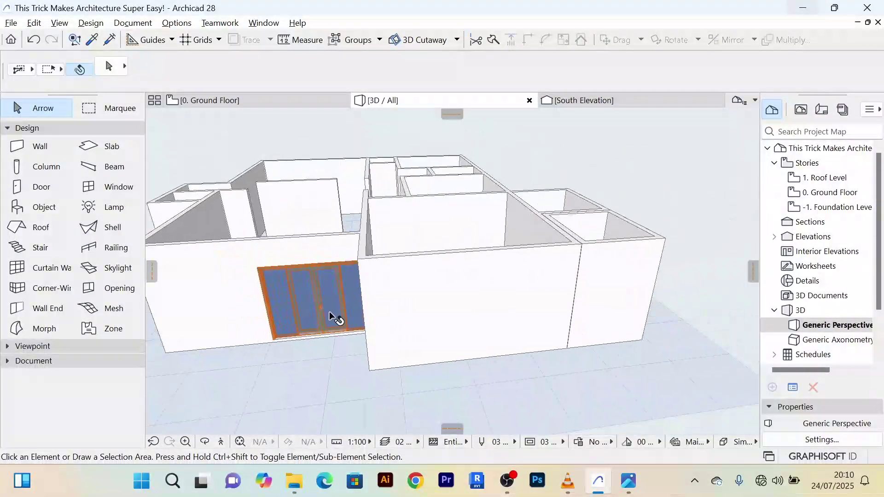
scroll(332, 331, down, 2)
scroll(332, 332, up, 1)
Step: Examine from several angles how the door meets the adjoining projecting wall and the base of its own wall
middle_drag(334, 336, 451, 258)
scroll(509, 229, up, 4)
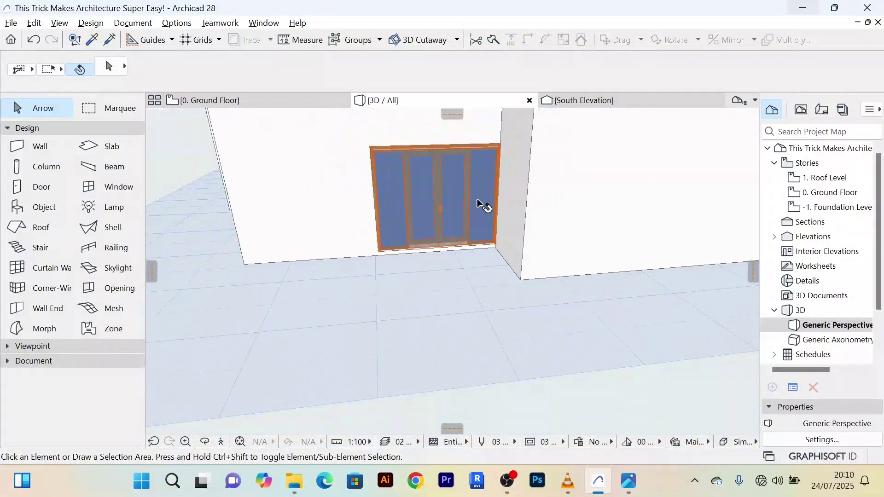
middle_drag(477, 198, 440, 177)
middle_drag(414, 273, 383, 359)
scroll(411, 229, up, 2)
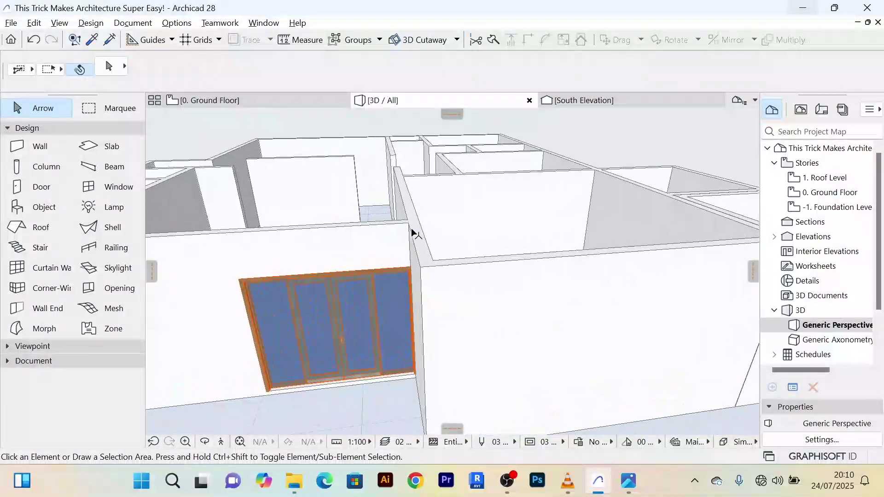
scroll(413, 232, down, 3)
middle_drag(401, 243, 387, 180)
scroll(426, 221, up, 3)
scroll(425, 220, down, 3)
scroll(443, 183, up, 3)
scroll(439, 188, down, 3)
scroll(386, 182, up, 3)
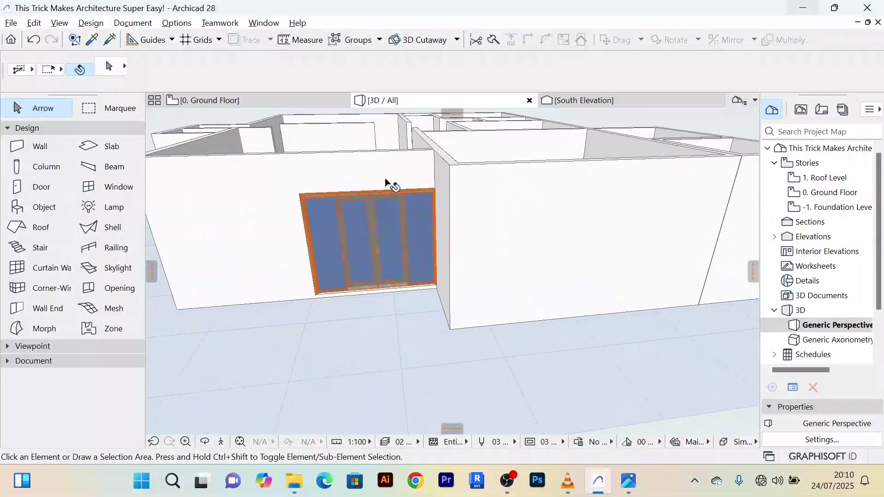
Step: Return to the ground floor plan and look over the rooms around the front double door
scroll(385, 179, down, 4)
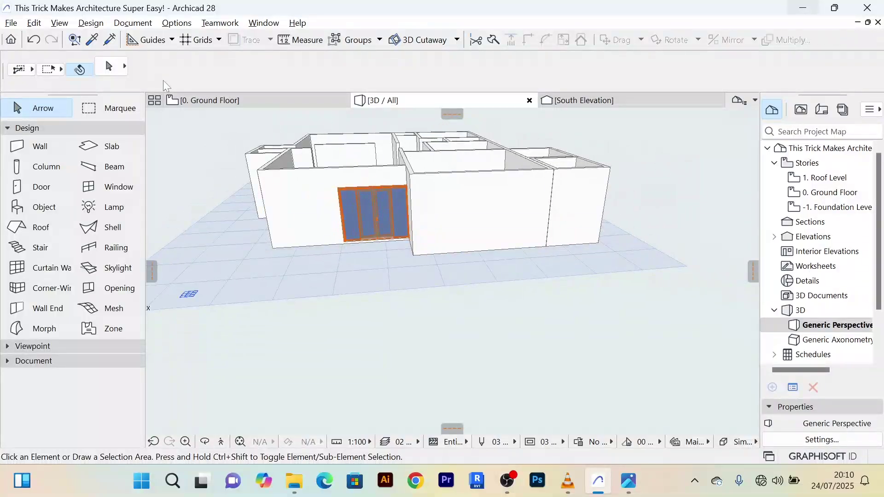
click(215, 101)
scroll(412, 274, down, 5)
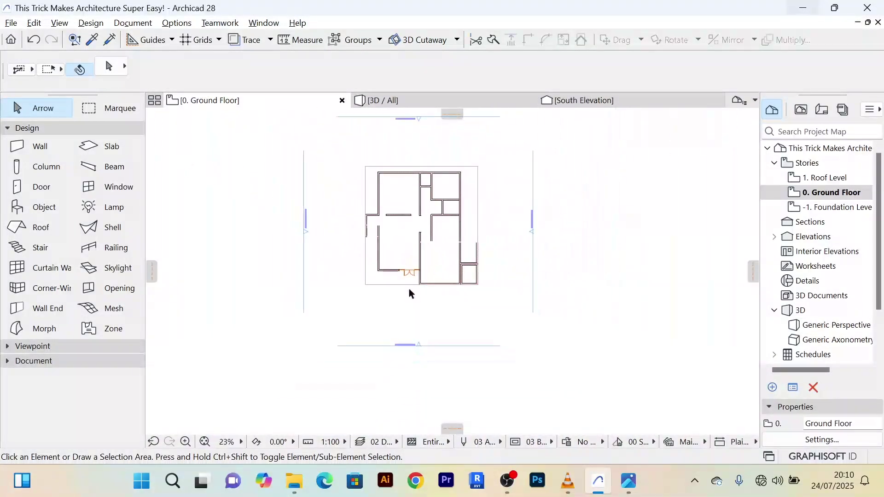
scroll(412, 273, up, 5)
scroll(345, 258, down, 2)
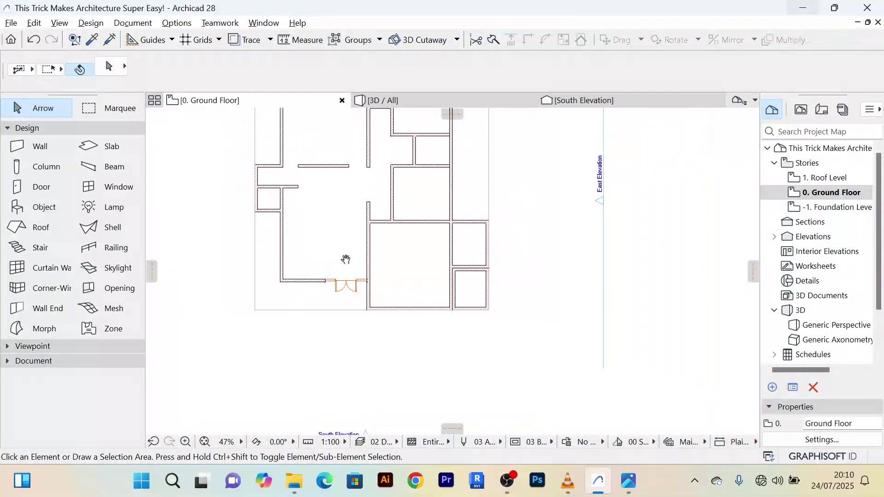
scroll(346, 249, up, 1)
scroll(346, 251, down, 1)
scroll(349, 289, up, 2)
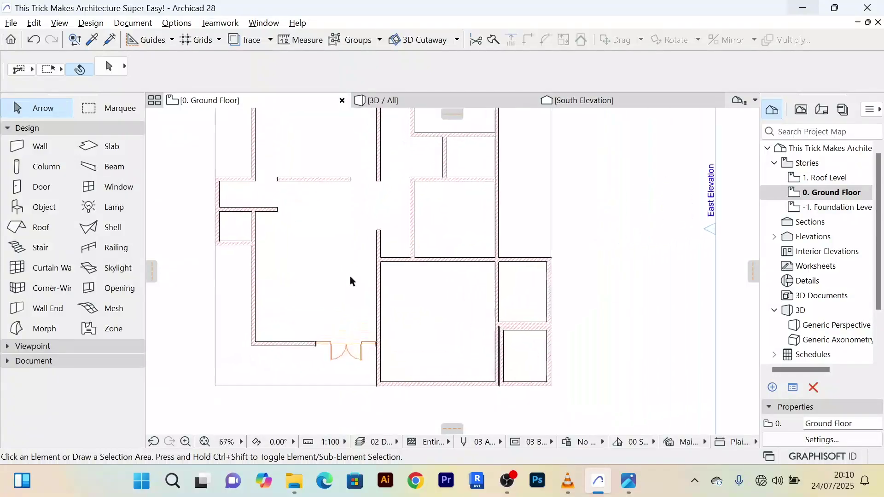
scroll(350, 275, down, 2)
scroll(352, 257, down, 1)
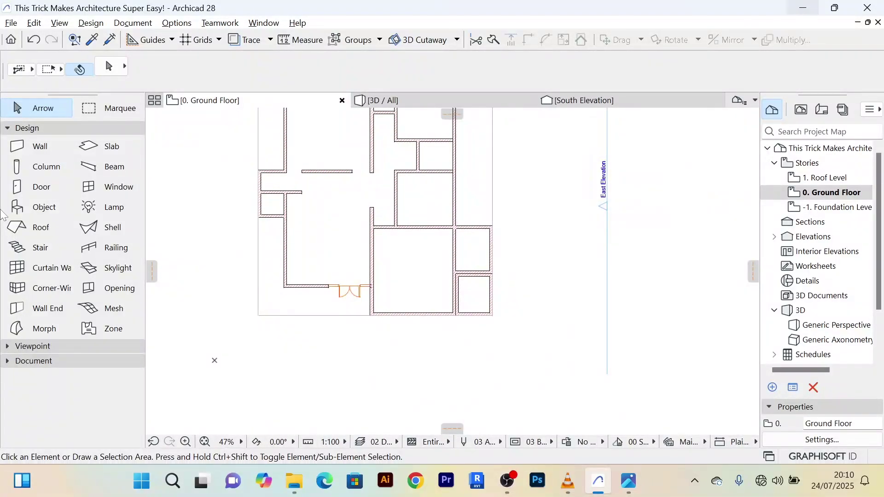
Step: Choose the plain single-leaf Door from the hinged doors library as the default door type
double_click(44, 189)
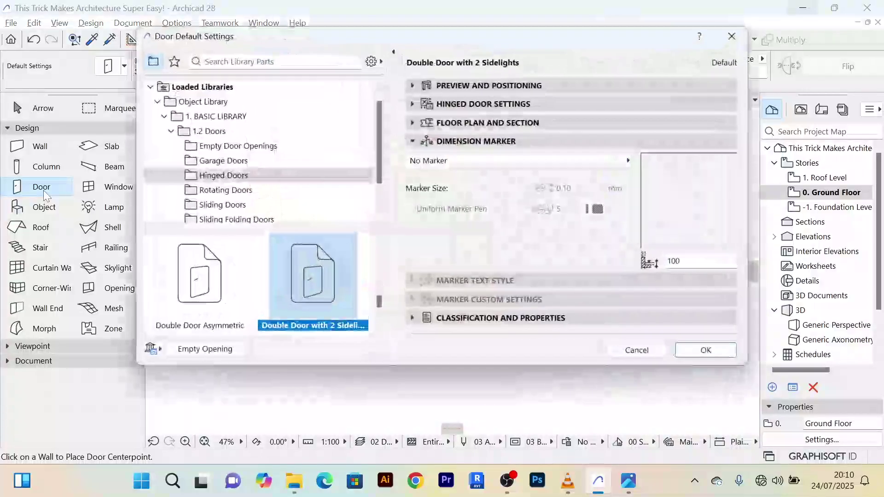
scroll(273, 283, down, 2)
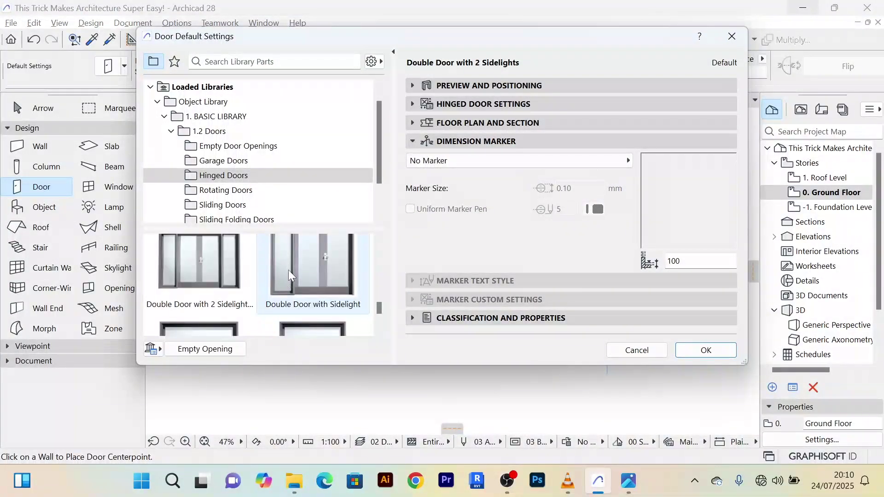
scroll(289, 270, down, 1)
scroll(300, 283, down, 1)
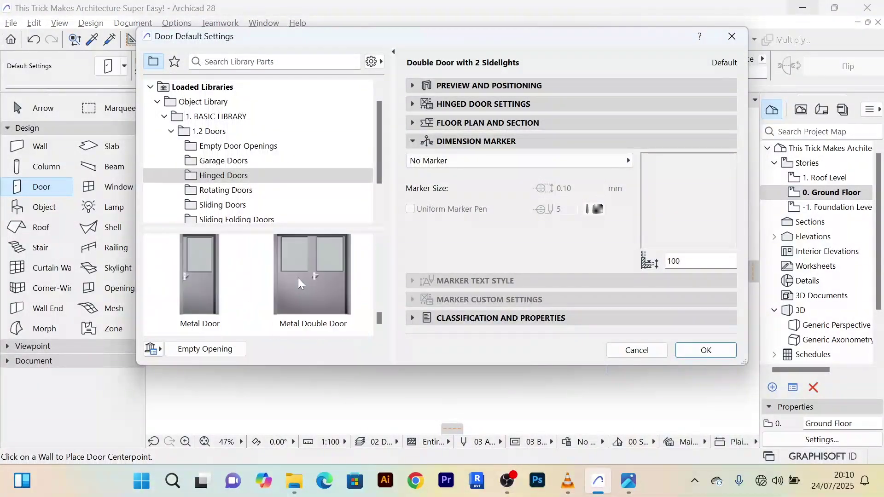
scroll(301, 279, up, 4)
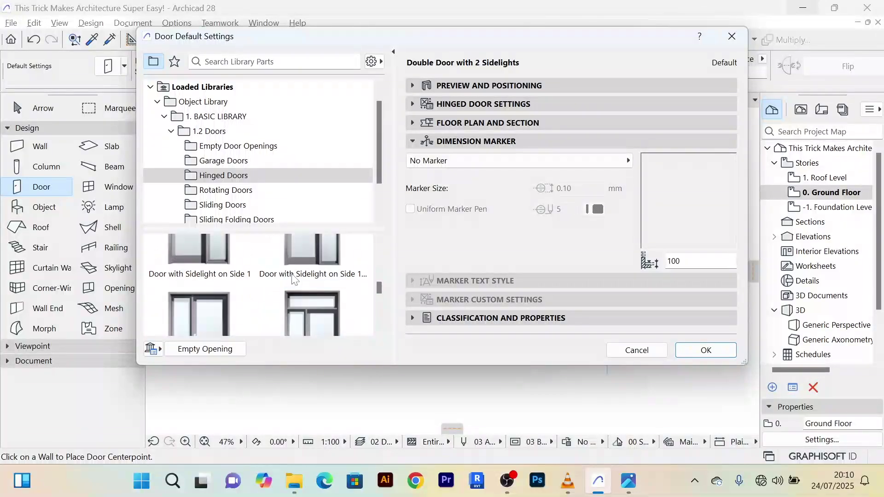
scroll(306, 264, up, 3)
scroll(307, 265, down, 3)
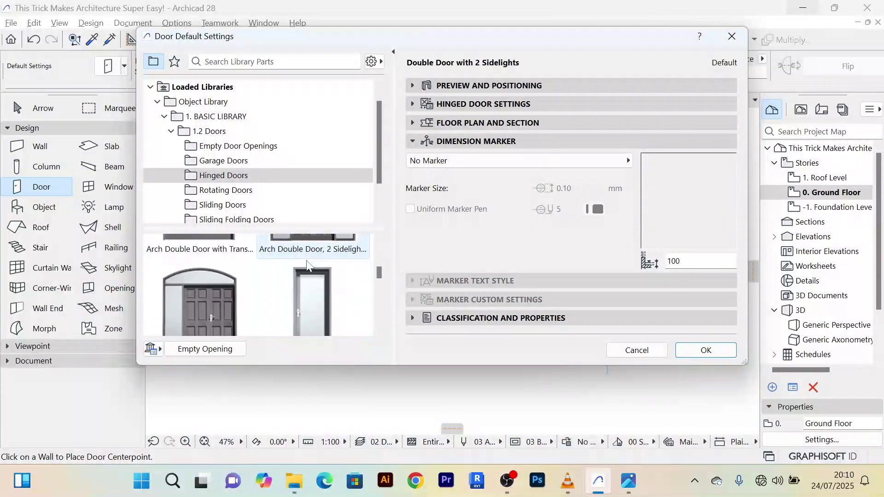
scroll(321, 276, up, 2)
click(318, 288)
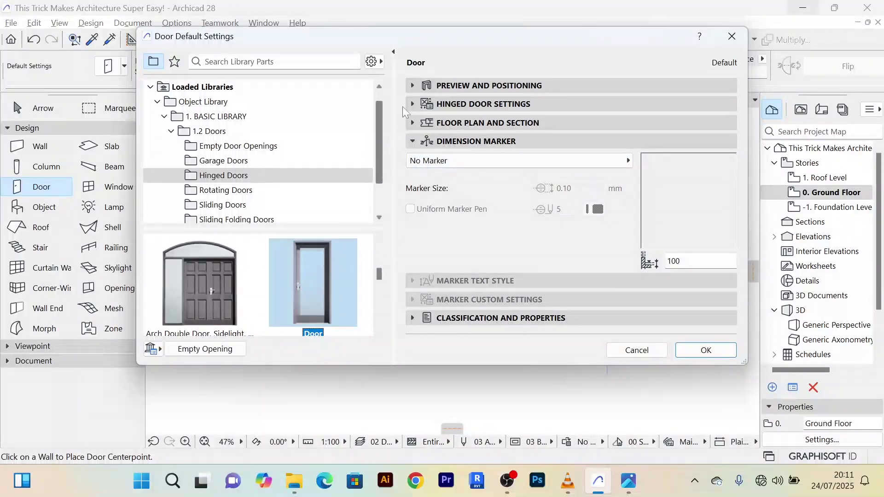
Step: Set the single door's height to 2500 mm
click(413, 88)
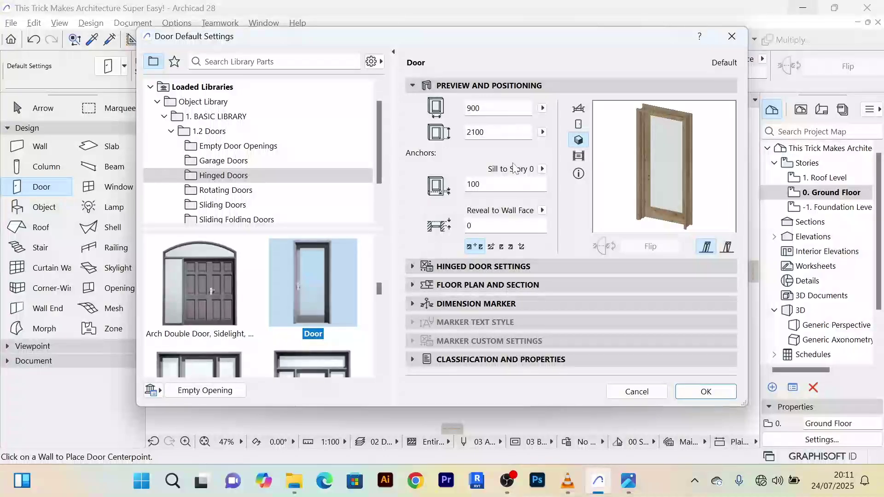
double_click(475, 132)
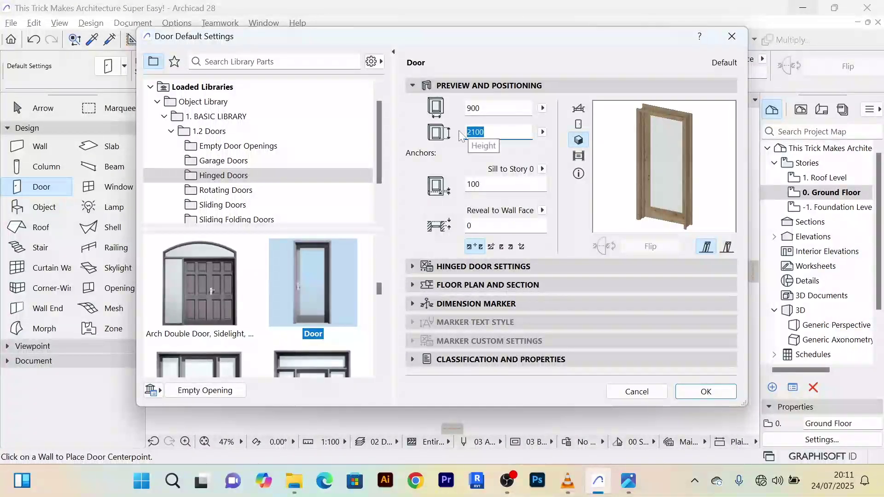
text(25)
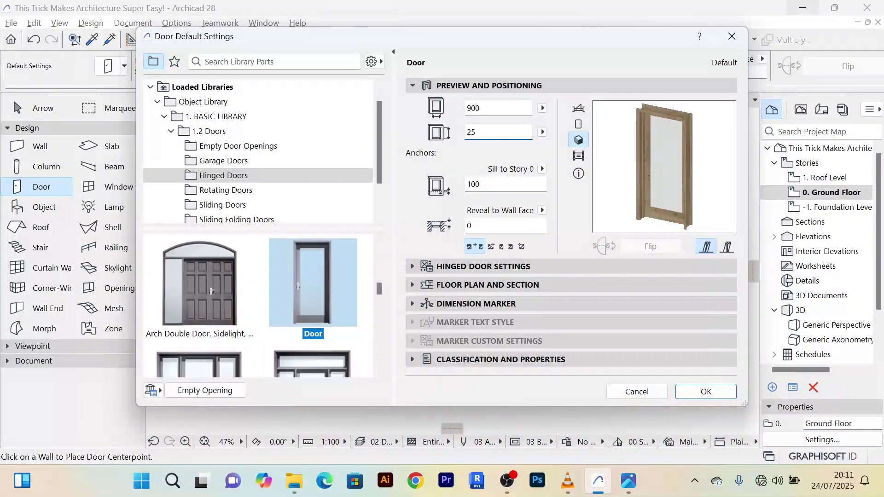
text(00)
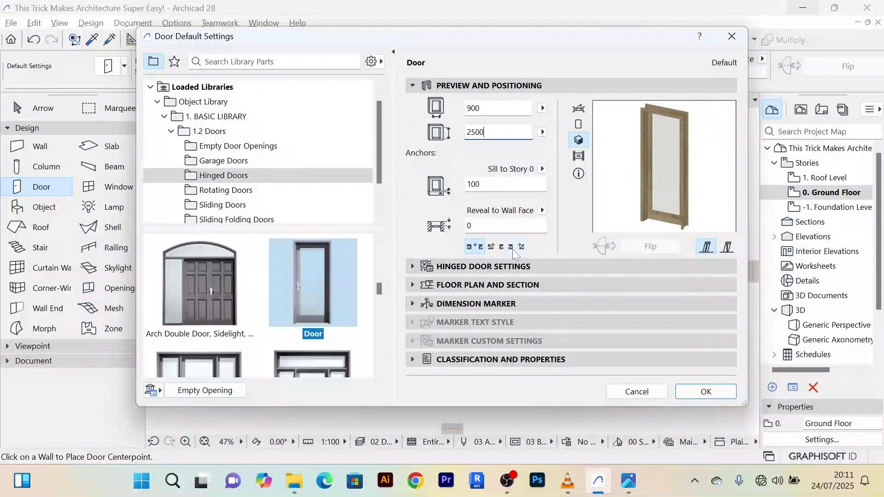
Step: Browse the available leaf designs for the single door in its hinged door settings
click(411, 267)
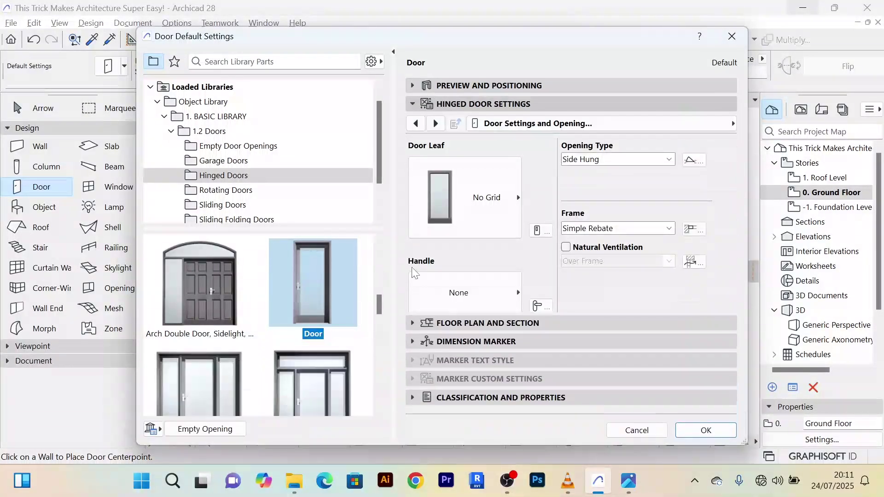
click(519, 198)
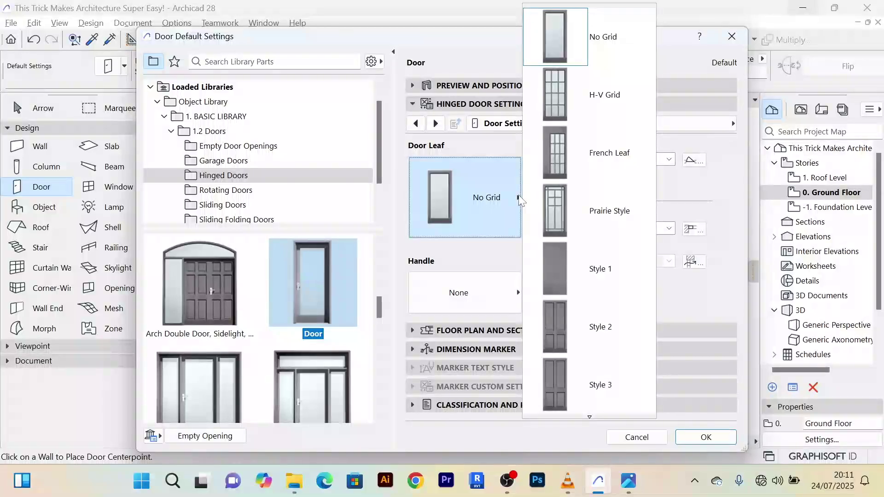
scroll(580, 198, down, 4)
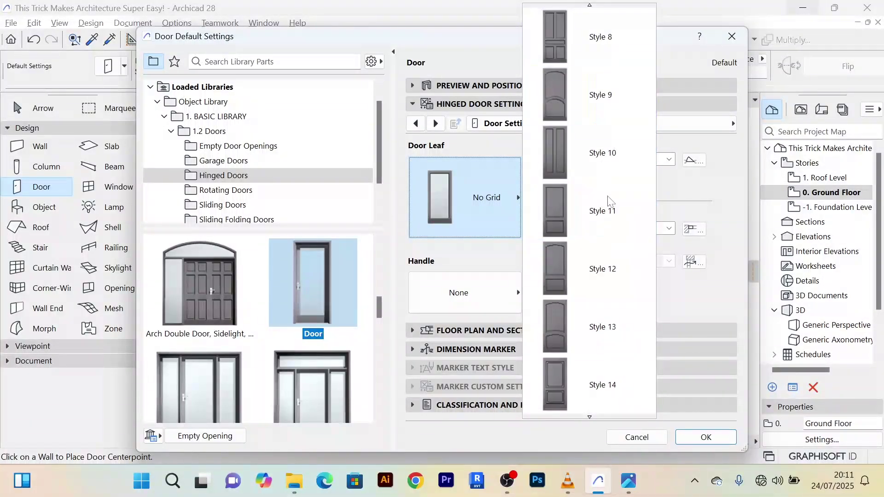
click(492, 249)
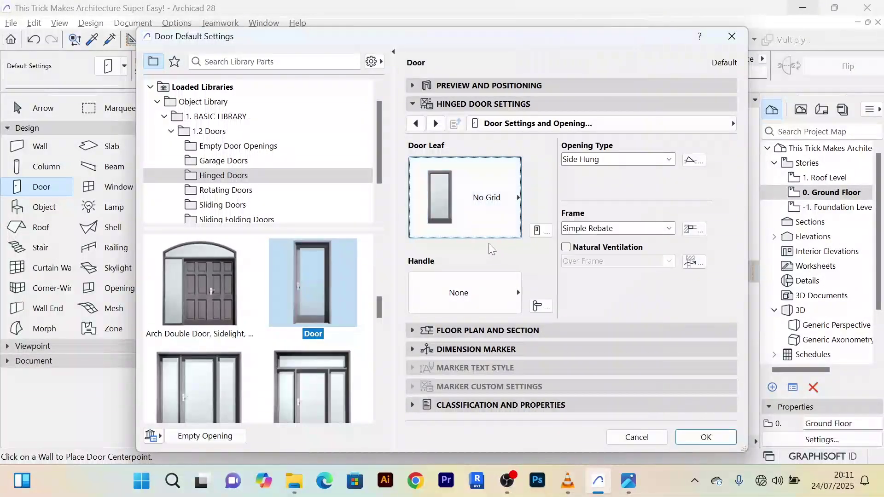
Step: Fit the single door with Fix Handle 3 and enable kick boards both outside and inside
click(435, 123)
click(435, 123)
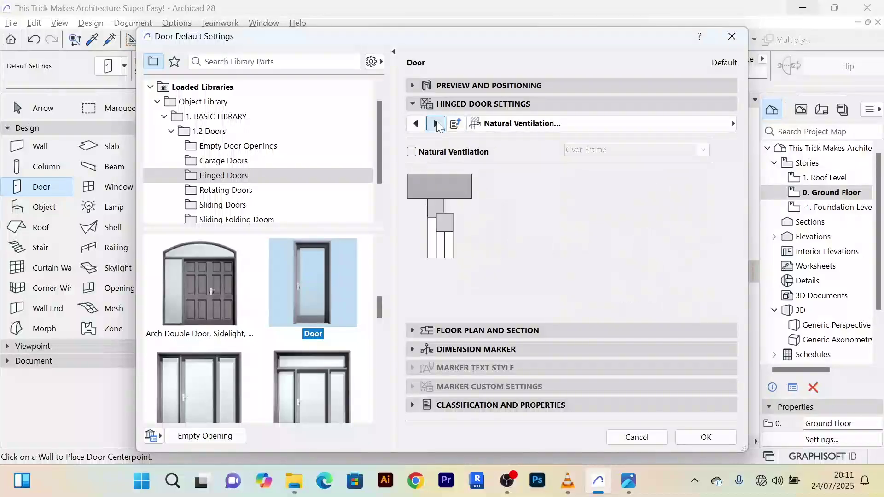
click(435, 123)
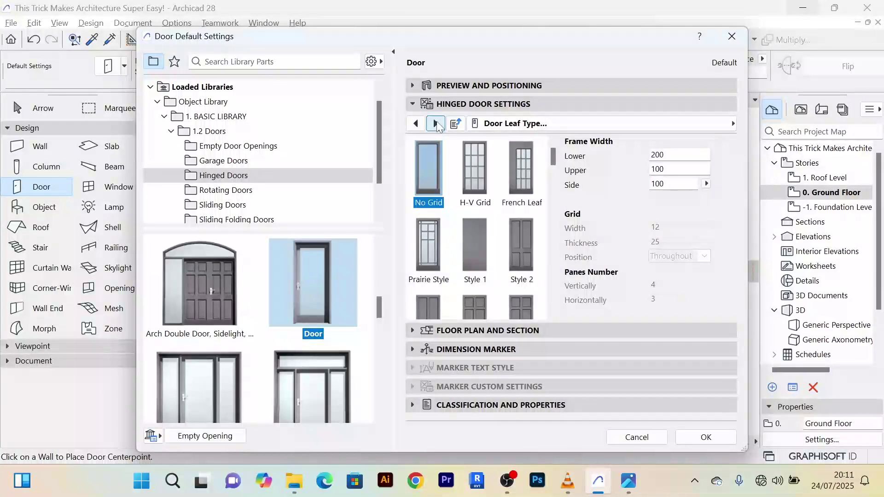
click(436, 124)
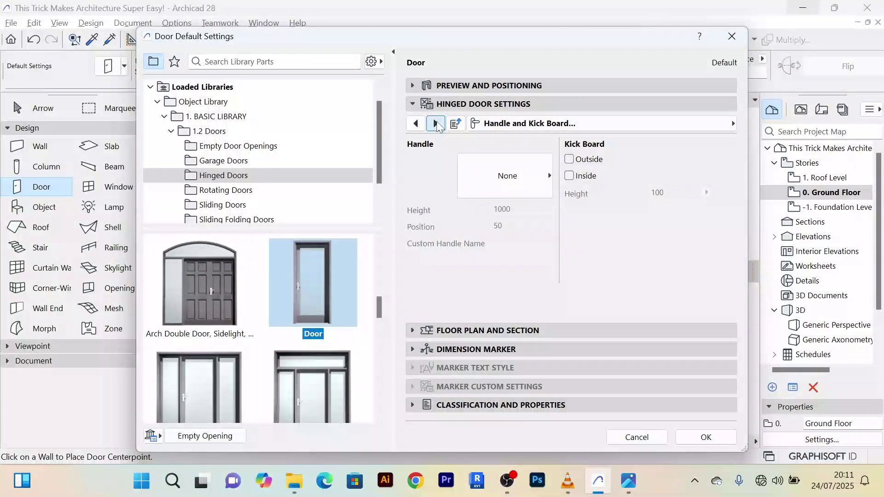
click(548, 185)
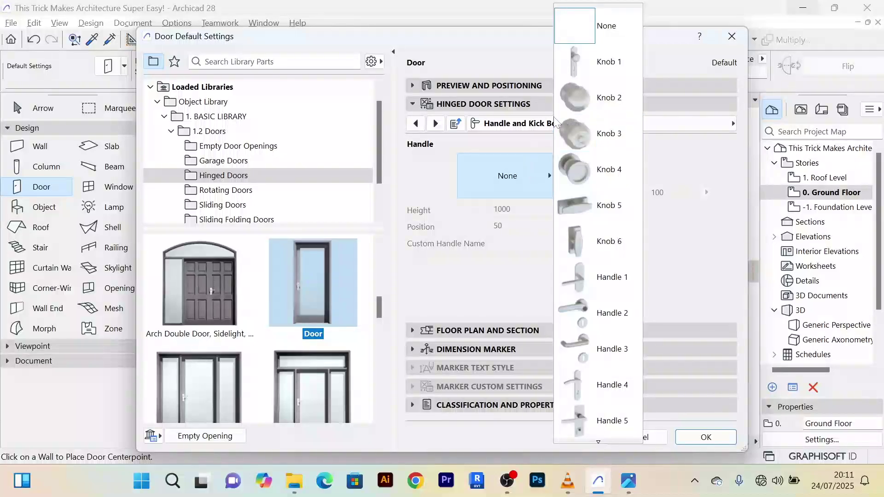
scroll(612, 323, down, 3)
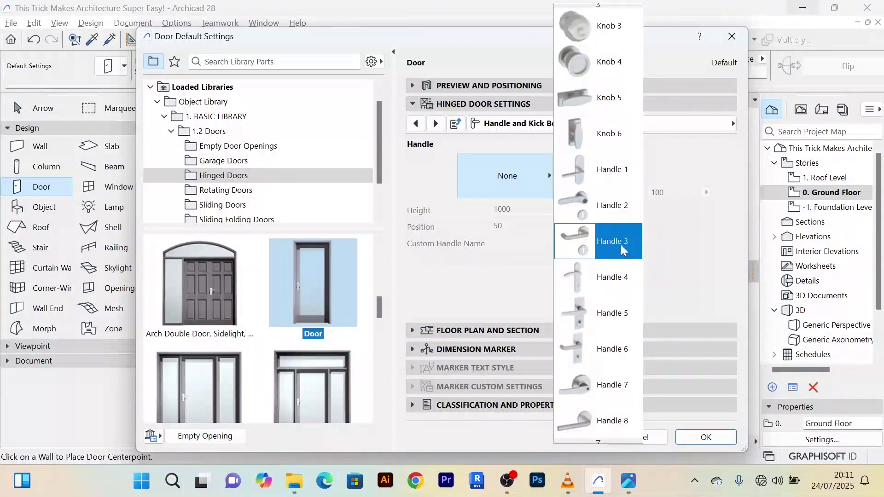
scroll(624, 285, down, 8)
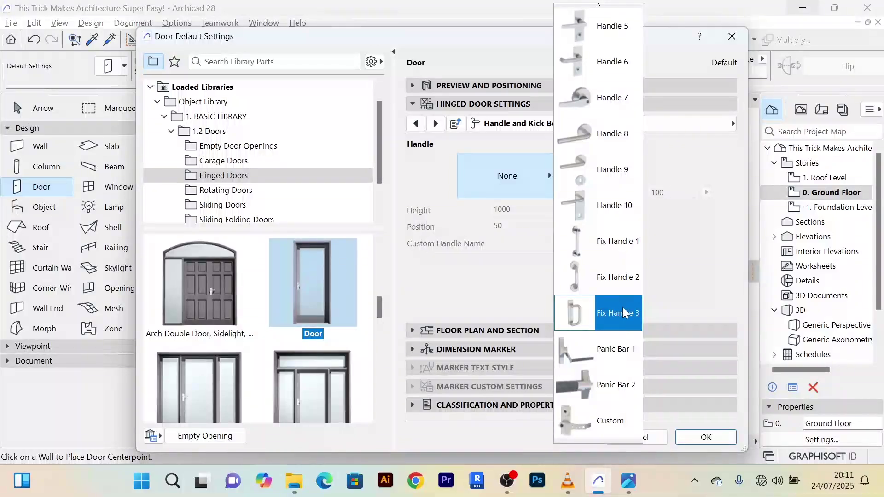
click(624, 313)
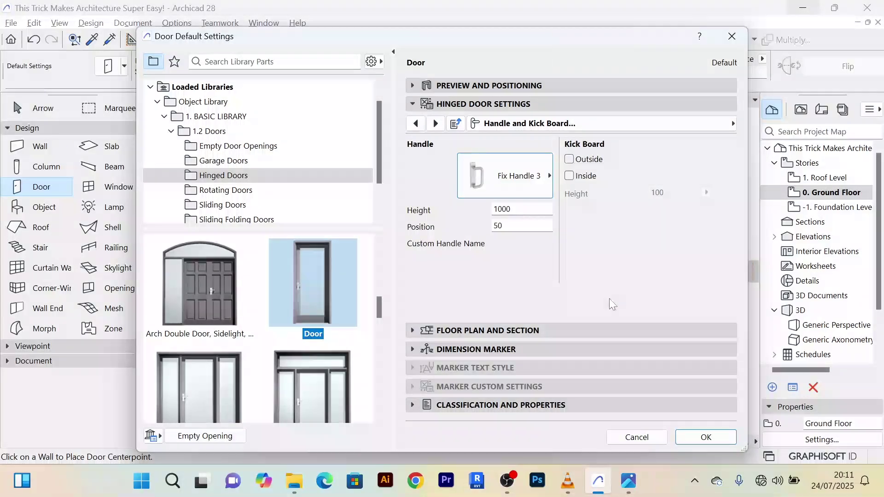
click(581, 159)
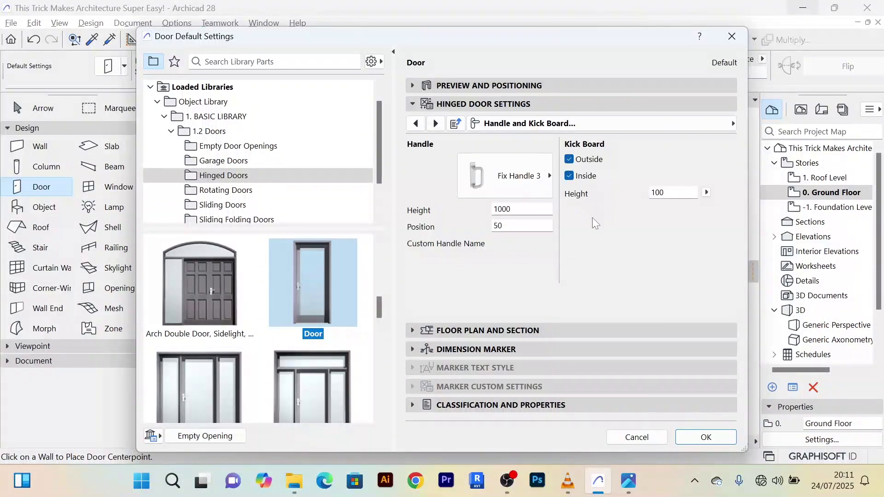
Step: Find the pine surfaces and assign Wood - Pine Grained Horizontal to the door's leaf glass
click(436, 124)
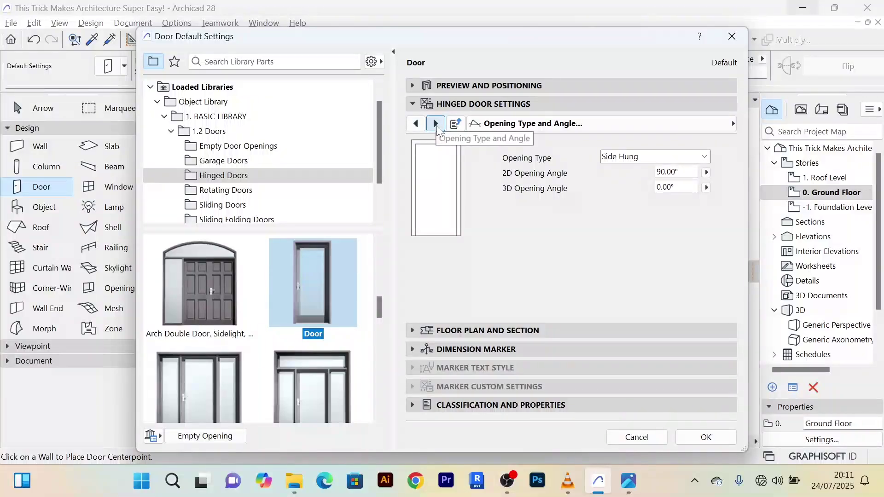
click(436, 124)
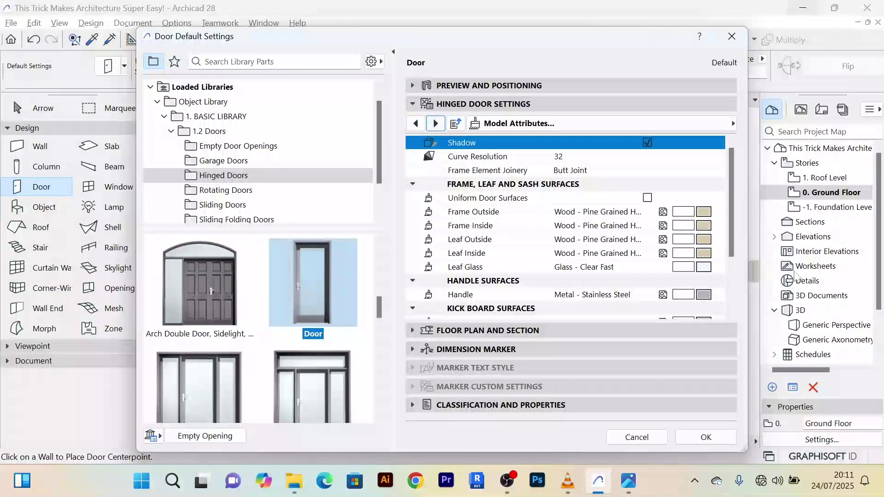
scroll(657, 216, down, 1)
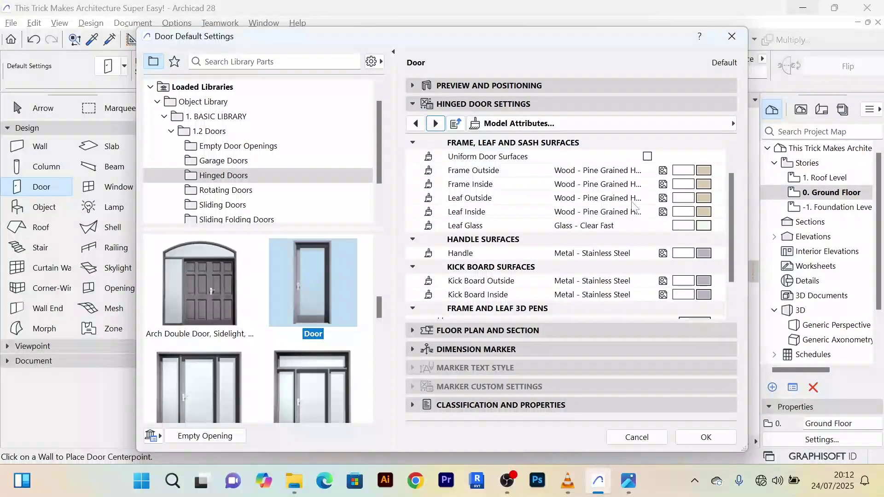
scroll(635, 206, down, 1)
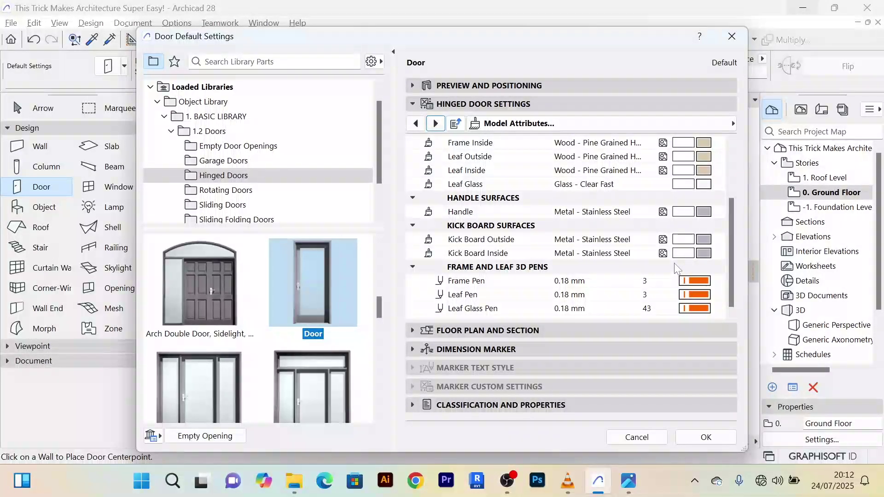
scroll(629, 242, up, 1)
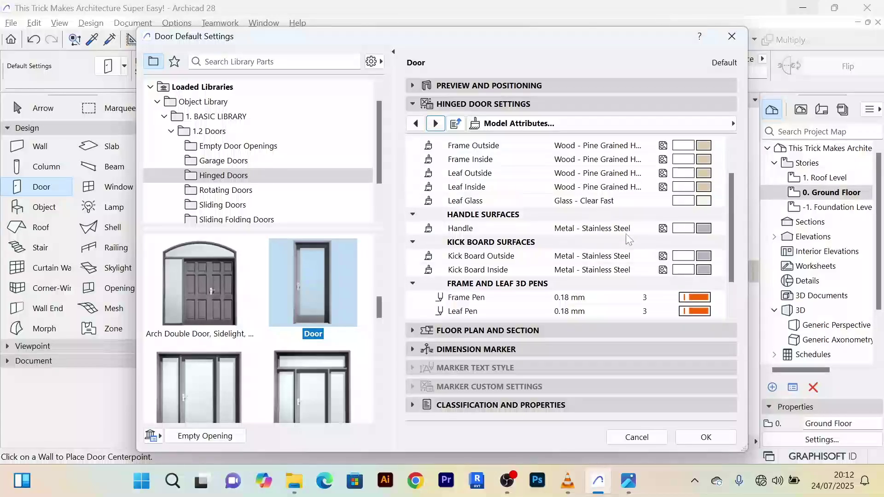
click(695, 227)
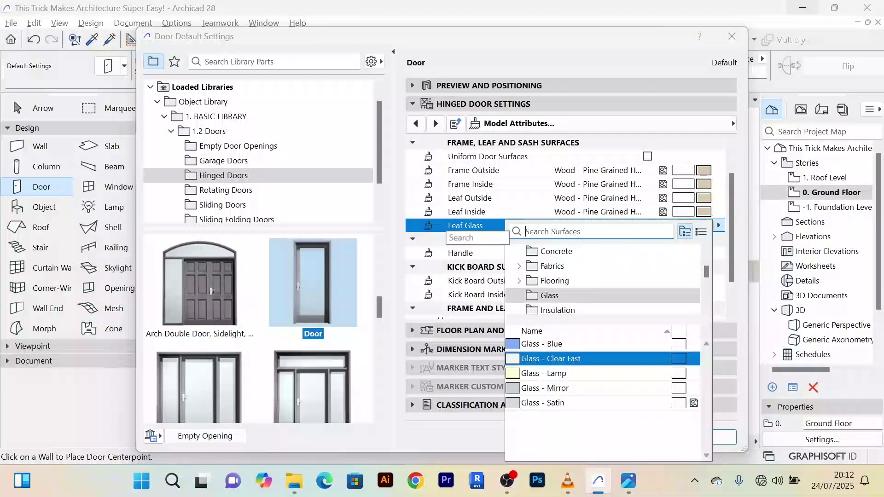
text(pine)
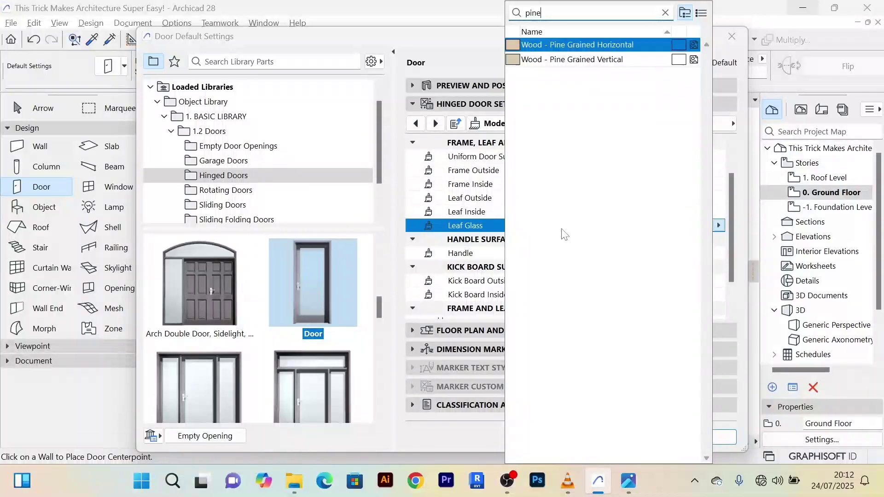
click(603, 46)
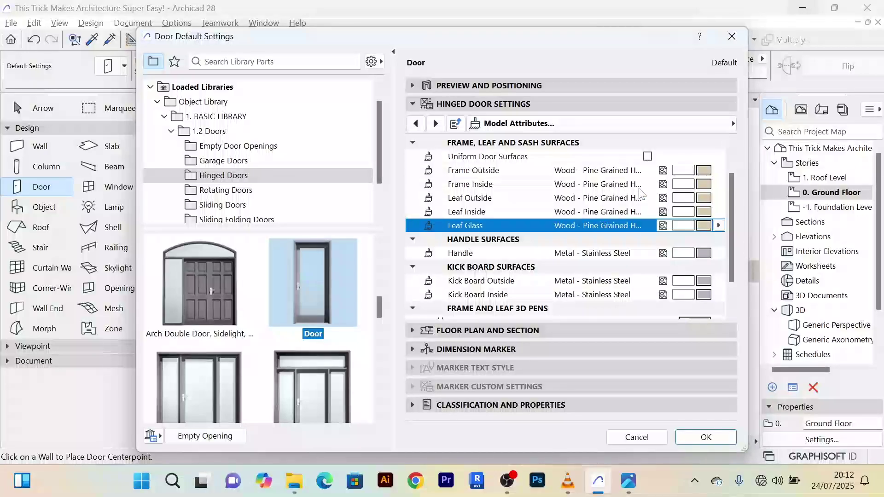
Step: Enable uniform door surfaces for the single door and accept the door settings
scroll(627, 215, down, 1)
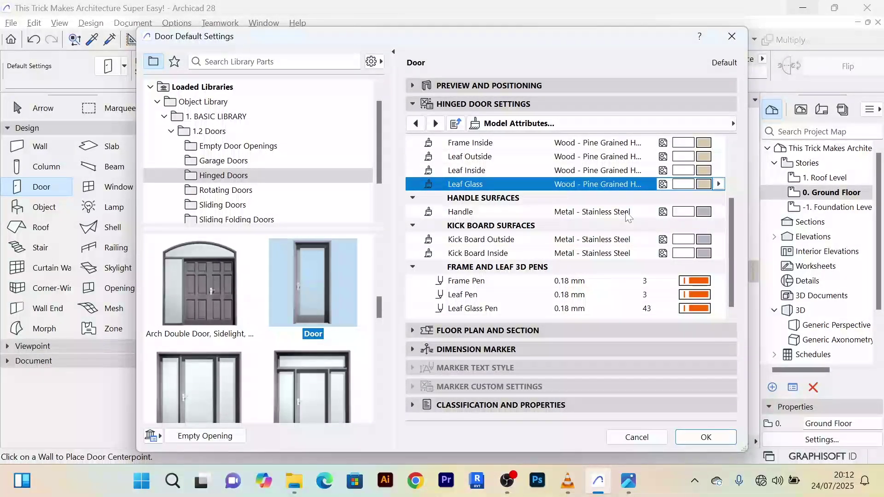
scroll(628, 215, up, 2)
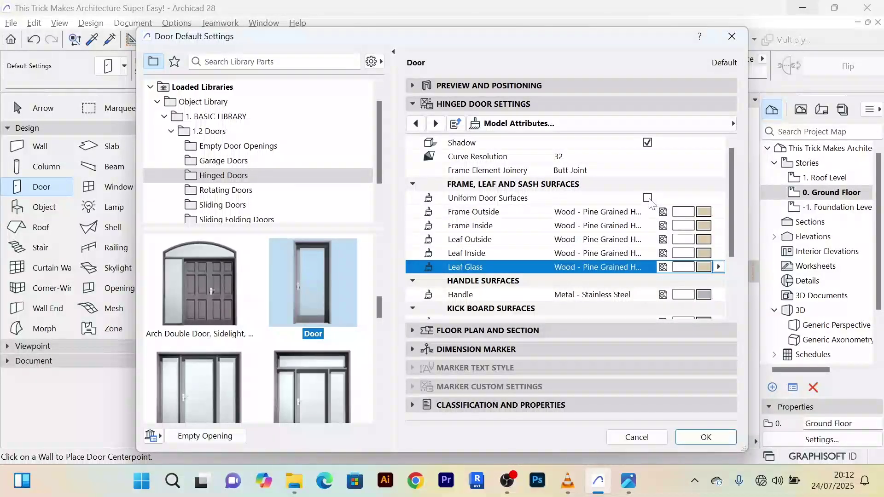
click(647, 198)
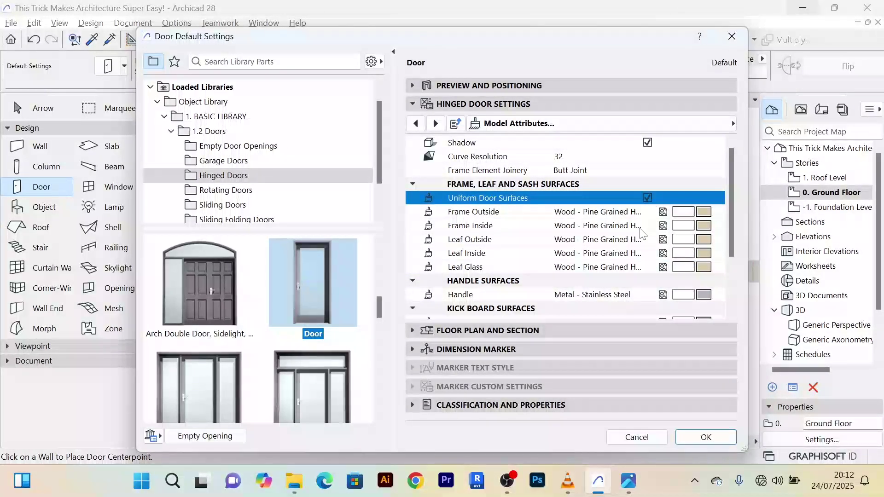
scroll(643, 233, down, 3)
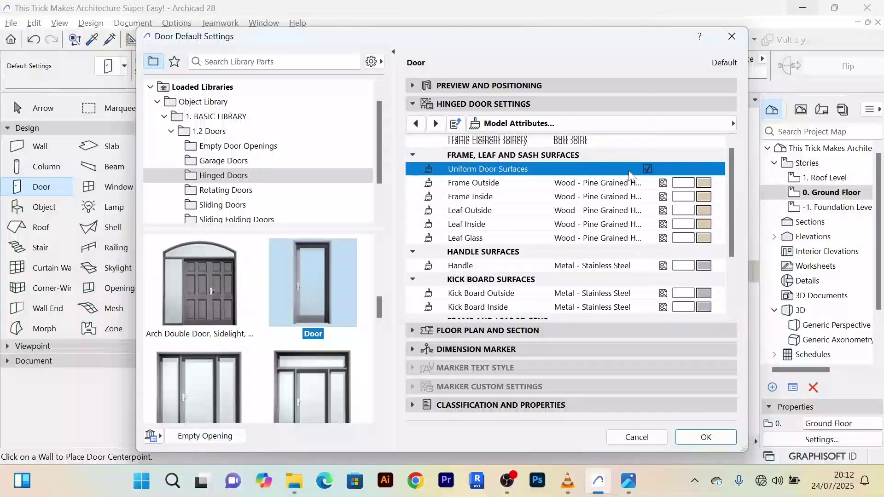
scroll(626, 197, up, 3)
scroll(650, 211, down, 3)
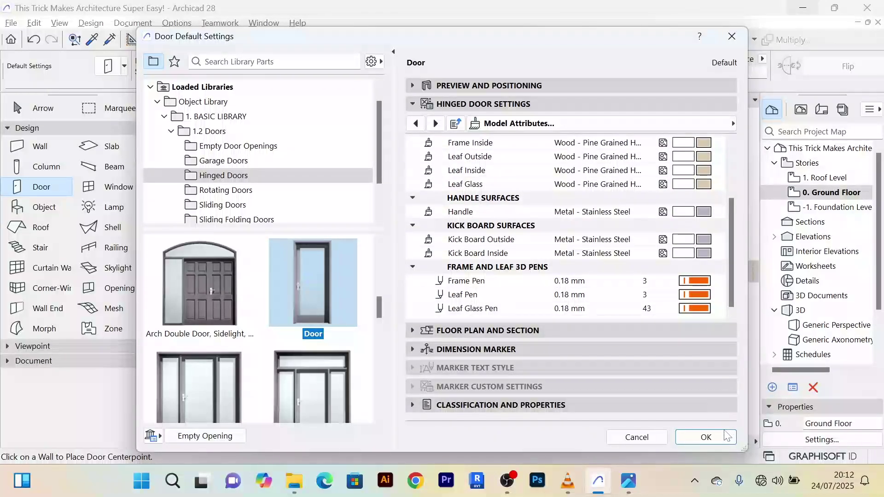
click(706, 437)
Step: Place the single door in the large southeast room's north wall, beside the corridor corner, hinged on the west side and opening into the room
scroll(359, 215, up, 2)
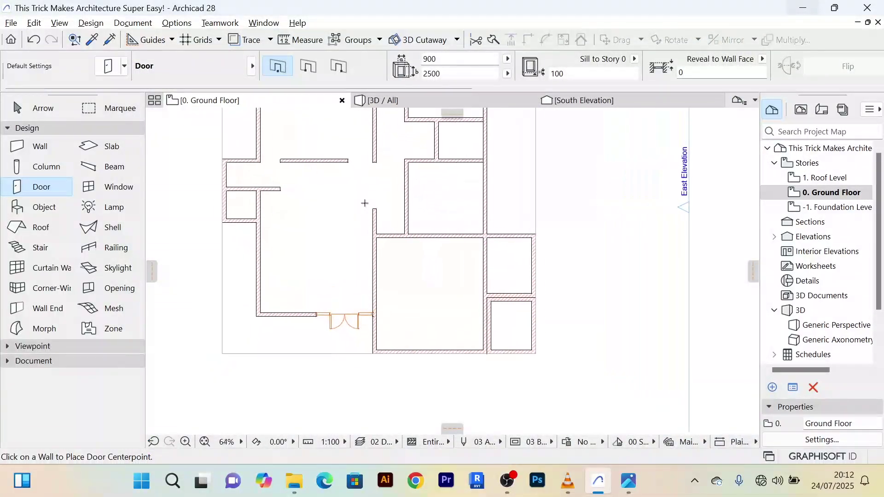
scroll(371, 201, down, 3)
scroll(406, 233, up, 1)
scroll(405, 232, up, 3)
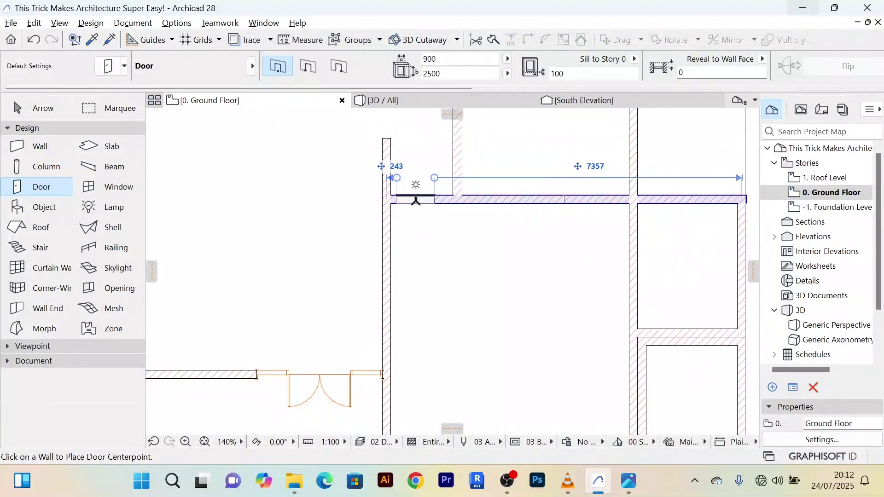
click(415, 200)
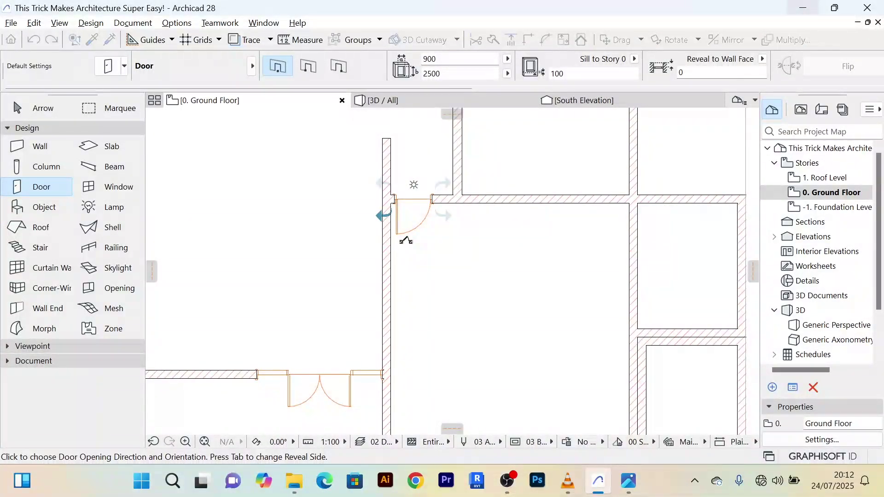
click(406, 240)
Step: Place a door in the middle east room's west wall, about 350 mm from its southern corner, hinged south and opening inward
scroll(540, 262, down, 5)
middle_drag(545, 213, 530, 251)
scroll(511, 262, up, 5)
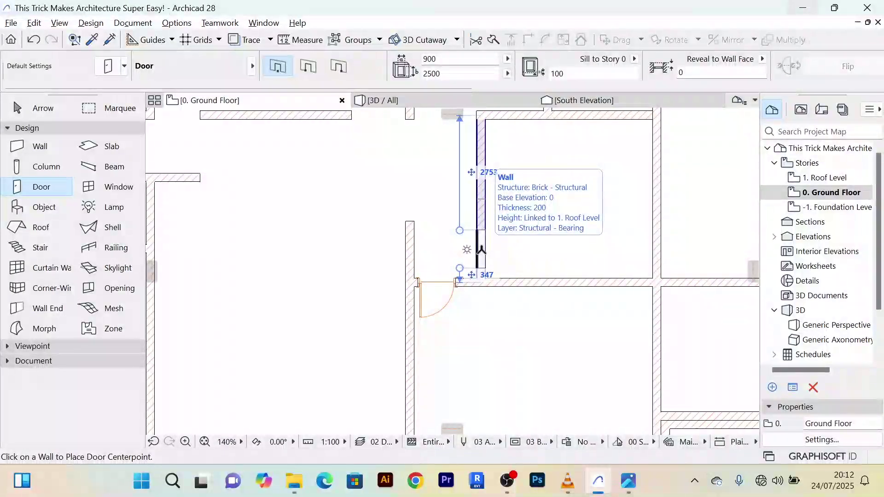
click(481, 249)
click(527, 264)
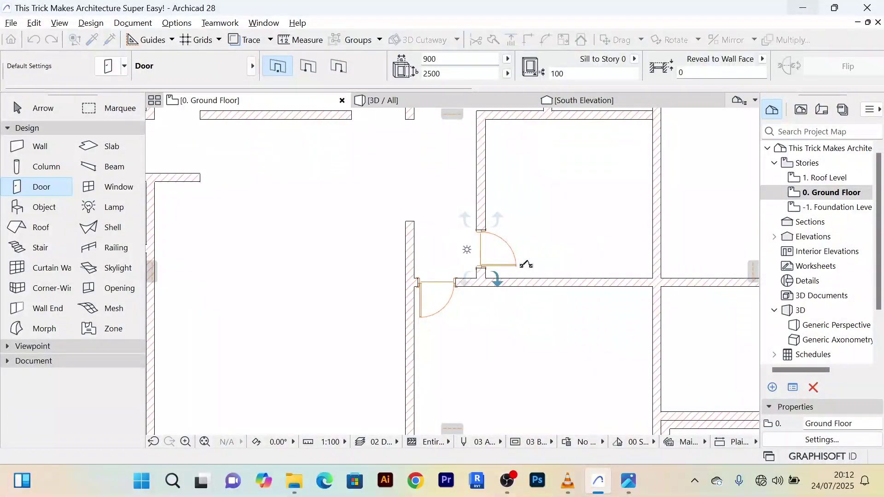
Step: Place a door in the northeast room's west wall, about 360 mm from its southern corner, hinged south and opening inward
scroll(548, 230, down, 4)
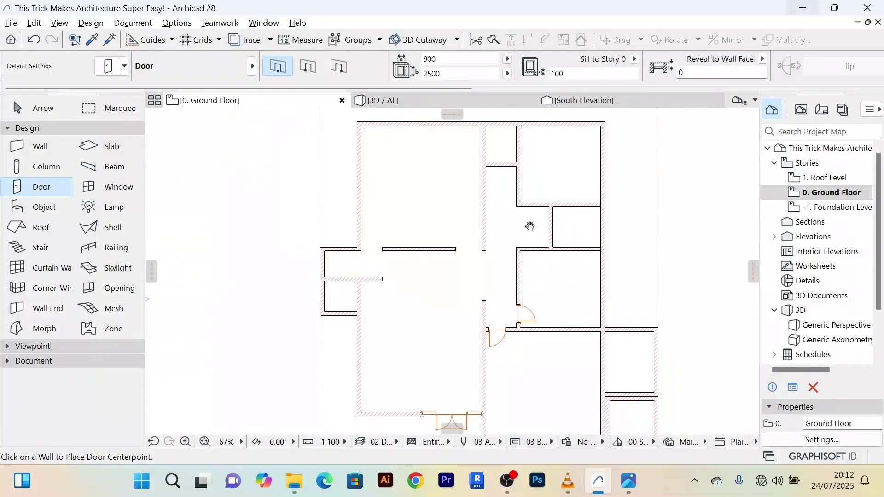
middle_drag(530, 226, 508, 266)
scroll(509, 264, up, 3)
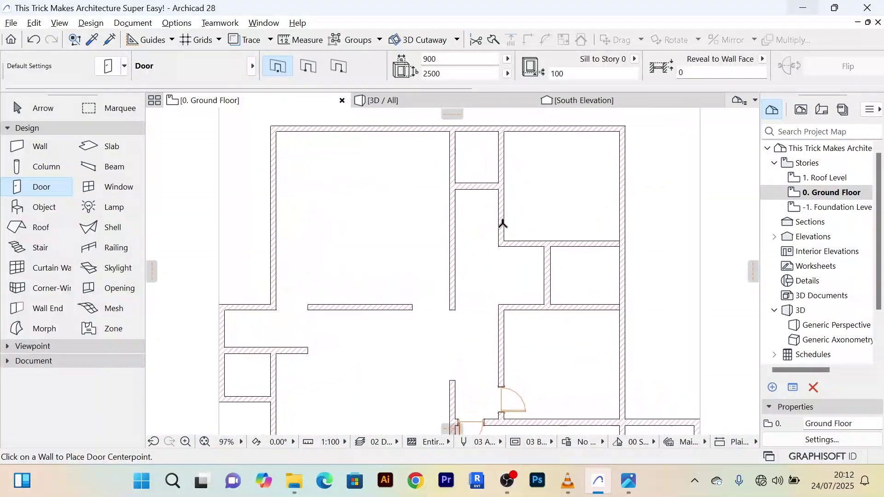
scroll(503, 220, up, 2)
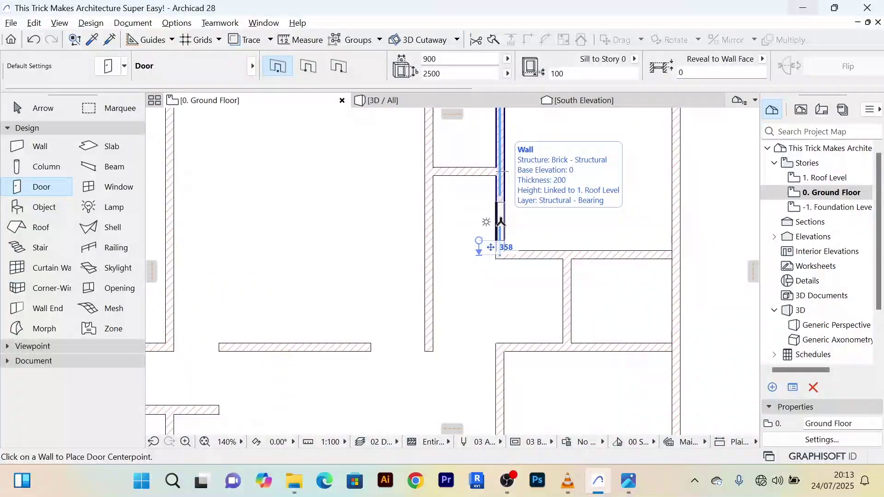
click(501, 222)
click(534, 246)
Step: Place a door in the west wall of the small room between the two east rooms, hinged north and opening inward
scroll(567, 249, down, 6)
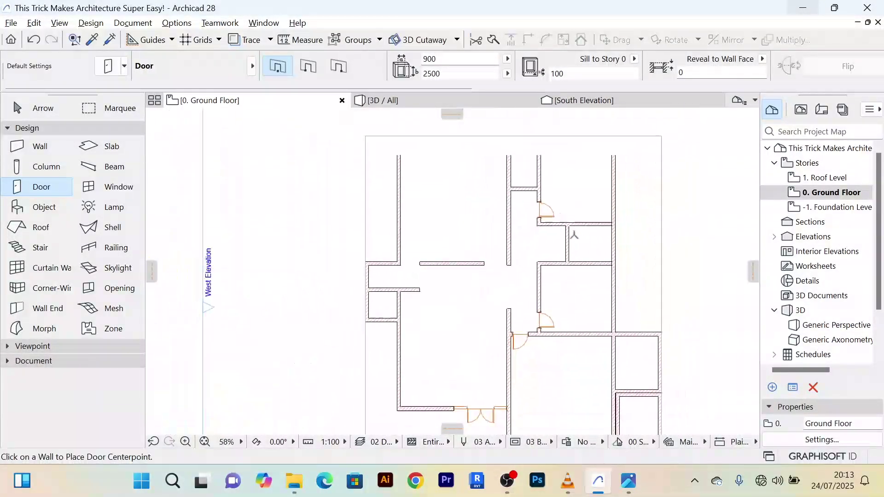
scroll(575, 253, up, 5)
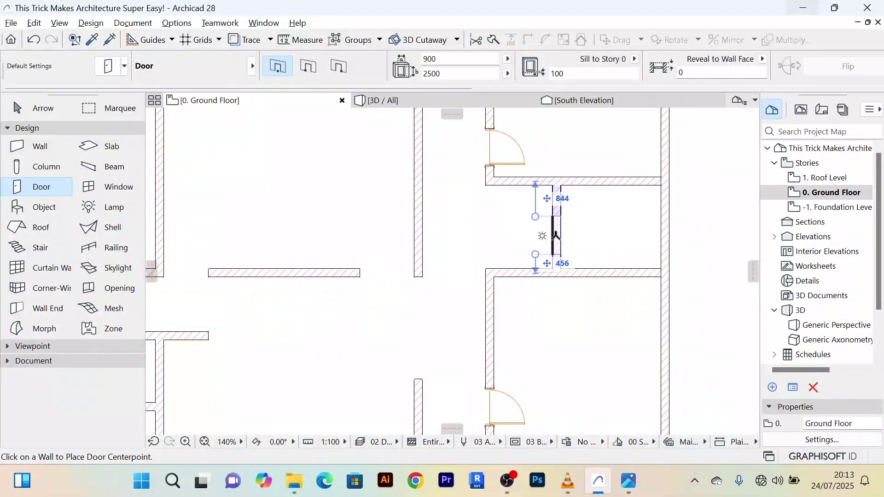
click(559, 210)
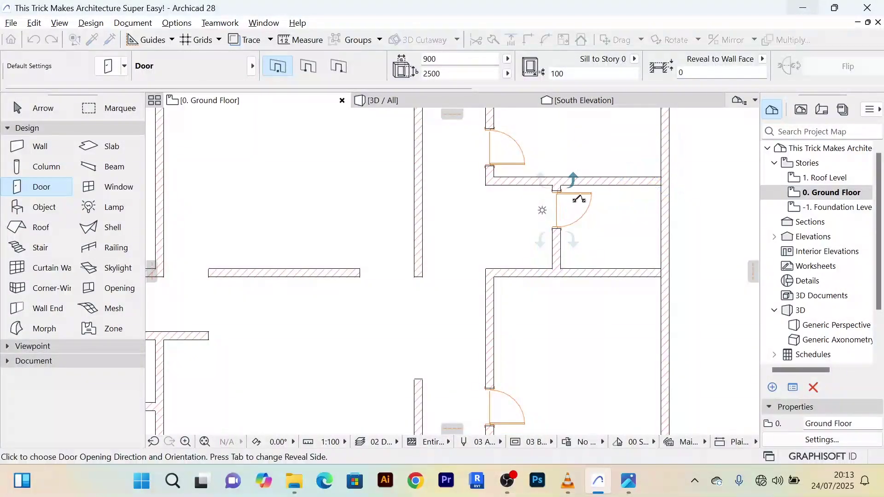
click(591, 187)
Step: Place a door in the north wall of the small projecting west room, hinged on the east side and opening inward
scroll(434, 252, down, 5)
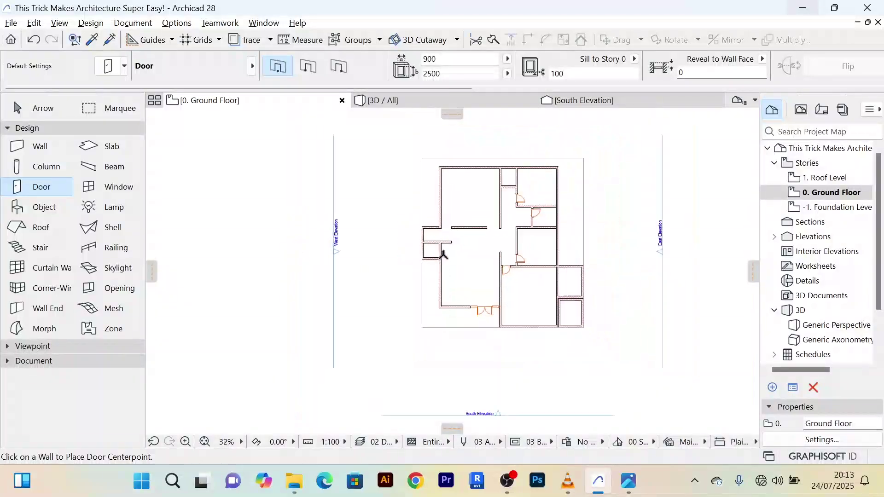
scroll(434, 253, up, 5)
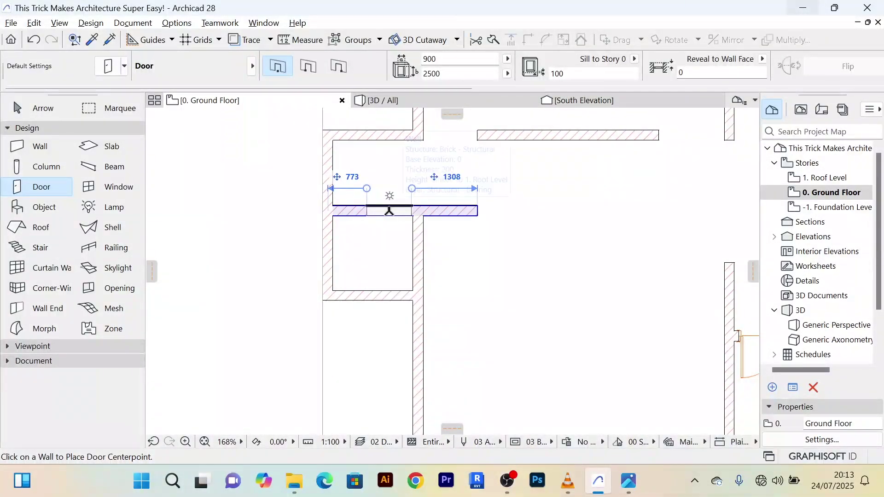
click(382, 212)
click(414, 228)
Step: Place a door in the west wall of the small room on the north side, hinged at its north end and opening inward
scroll(525, 265, down, 1)
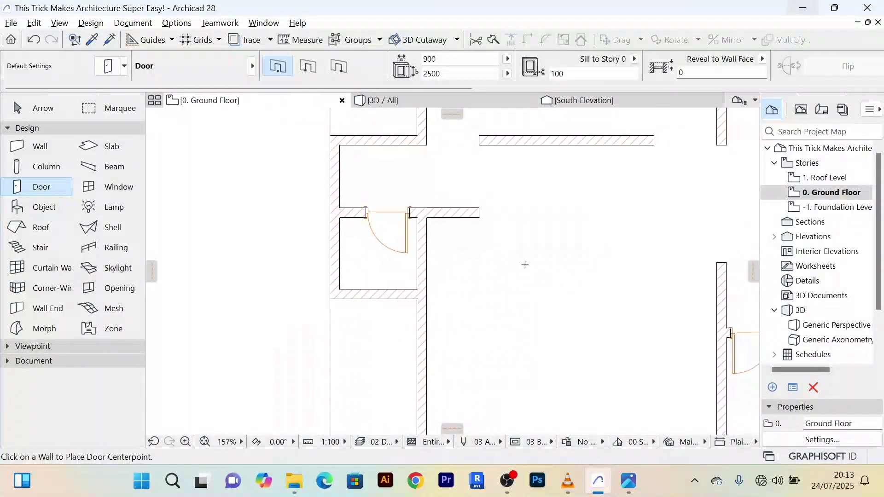
scroll(525, 264, down, 4)
scroll(538, 251, down, 2)
middle_drag(533, 247, 497, 199)
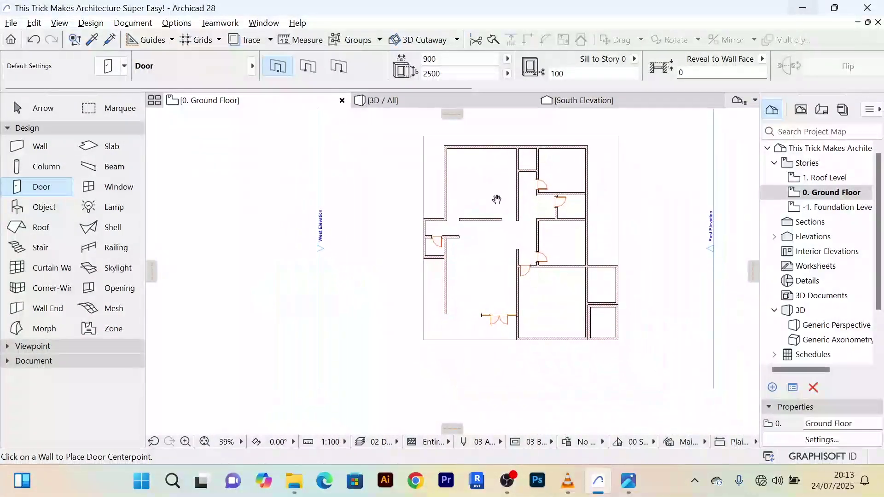
scroll(582, 203, up, 7)
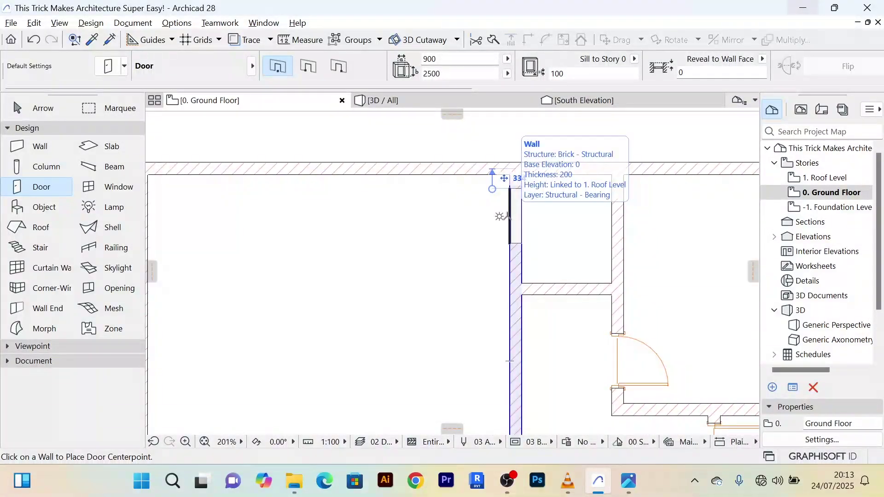
click(508, 215)
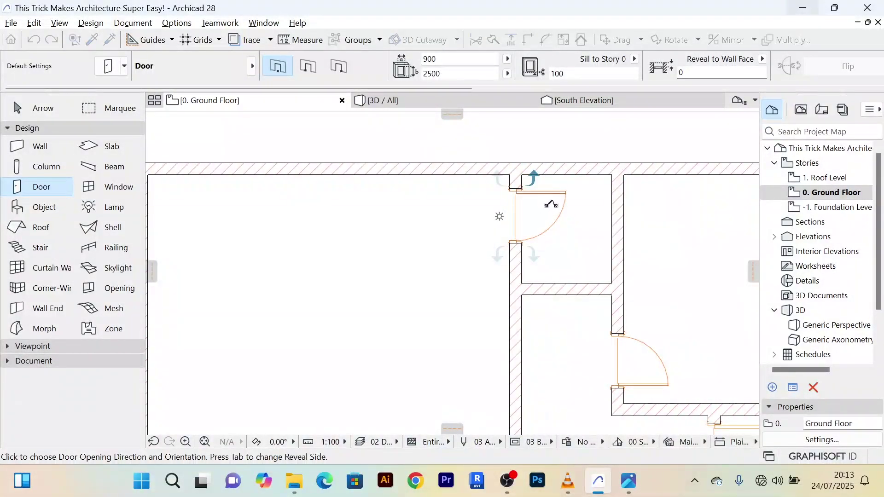
click(559, 194)
Step: Place an exterior door in the north wall of the large northwest room near its east end, hinged east and opening outward
scroll(465, 175, down, 3)
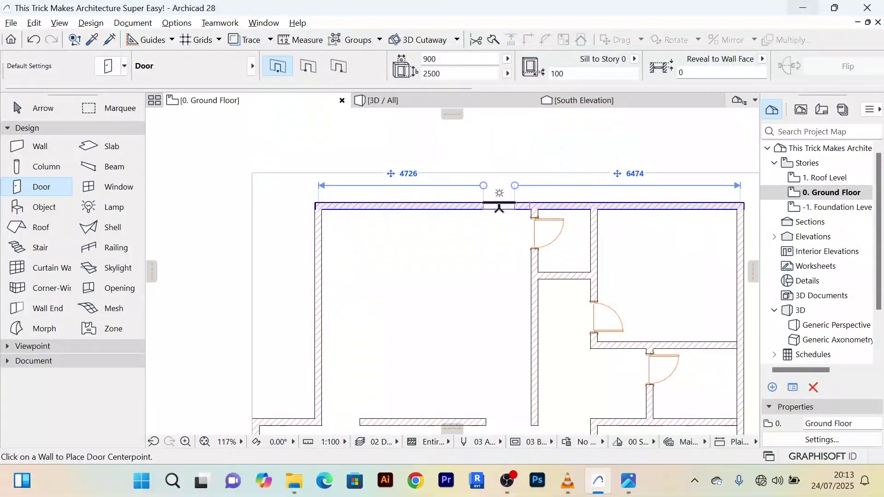
click(502, 206)
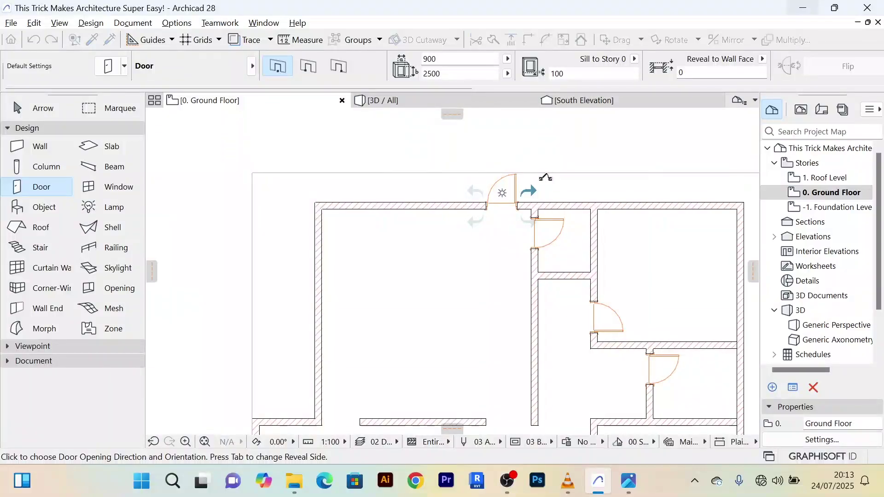
click(545, 178)
Step: Place a door between the large southeast room and the northern of its two small side rooms, hinged north and opening into the small room
scroll(577, 166, down, 5)
middle_drag(480, 244, 446, 208)
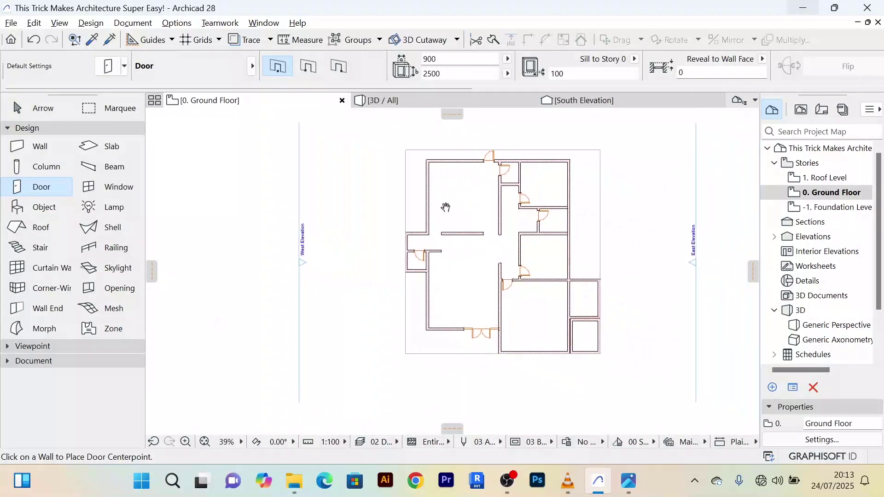
scroll(624, 285, up, 4)
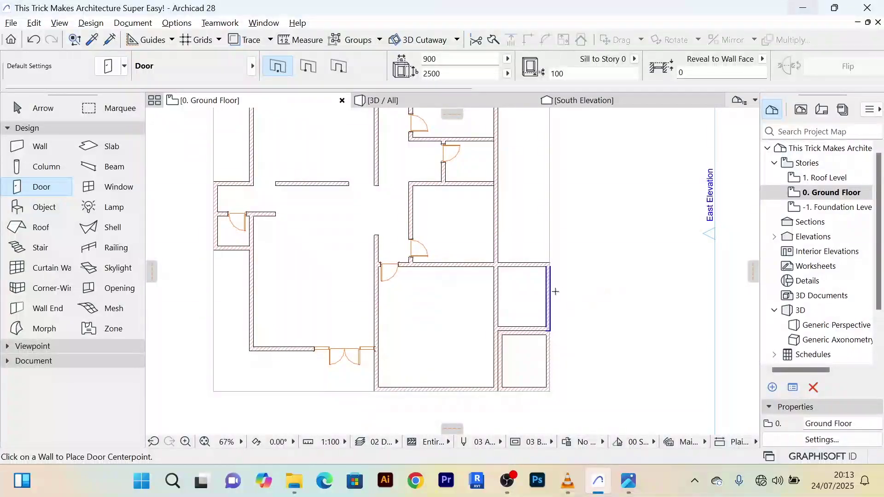
scroll(555, 291, up, 5)
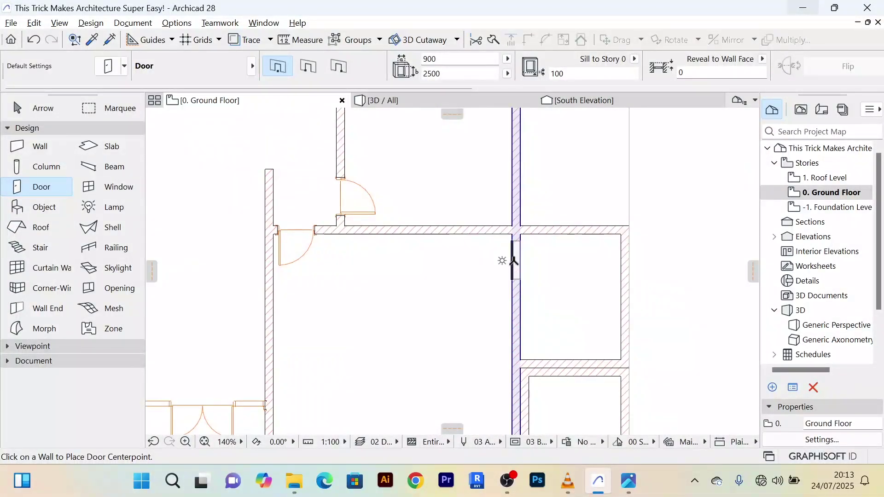
click(514, 263)
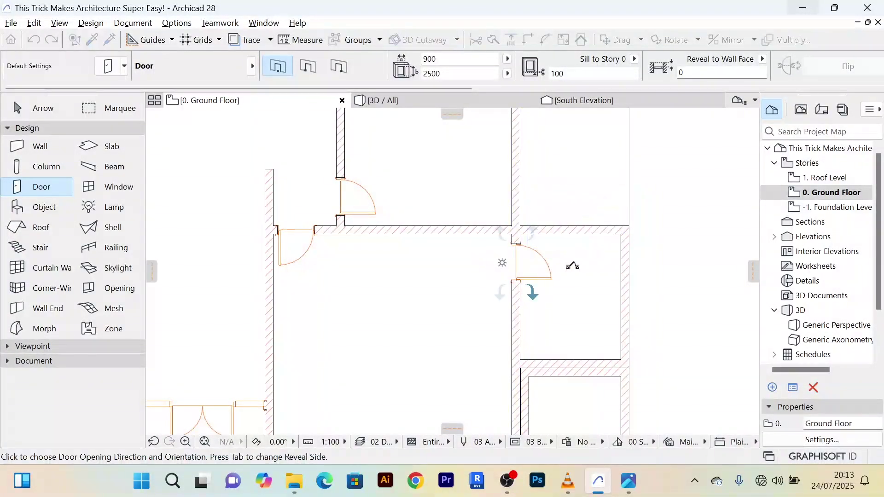
click(585, 207)
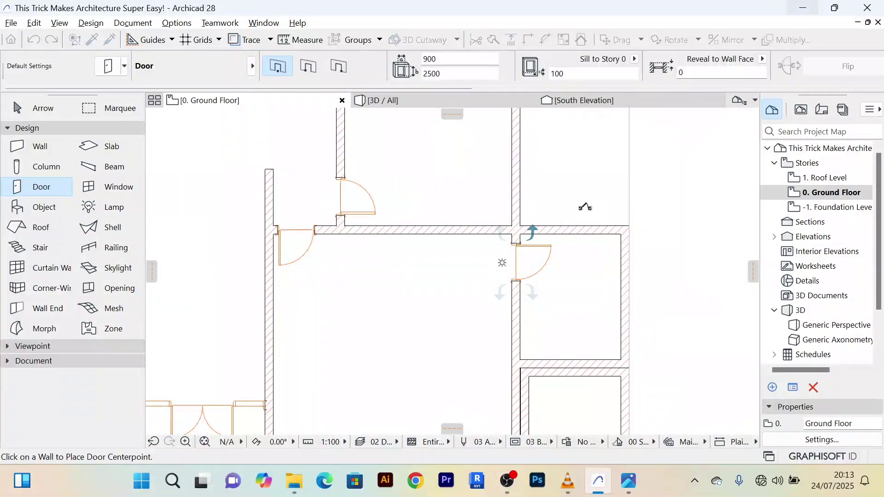
Step: Examine the placed doors in the 3D perspective view, from the front entrance through the interior rooms
scroll(649, 253, down, 6)
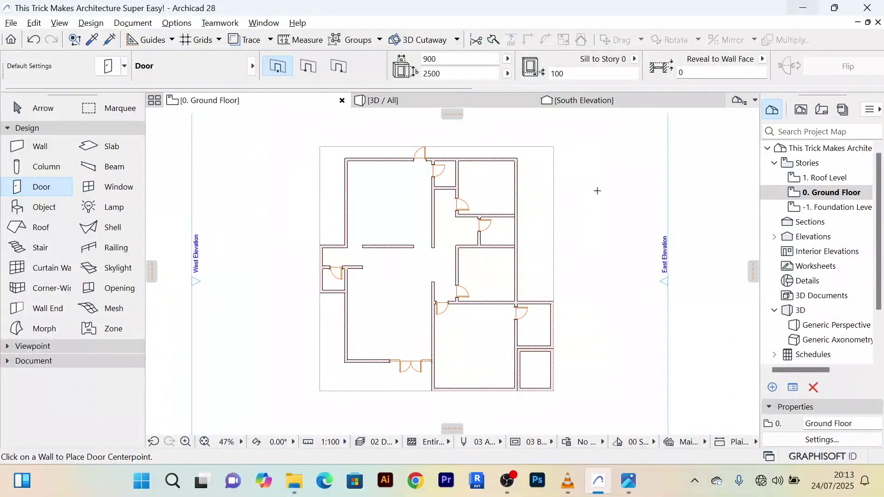
click(37, 108)
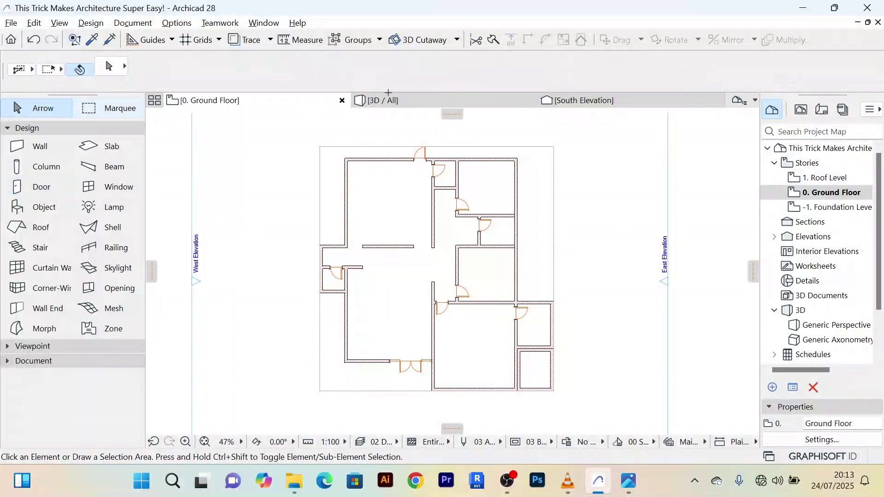
click(397, 105)
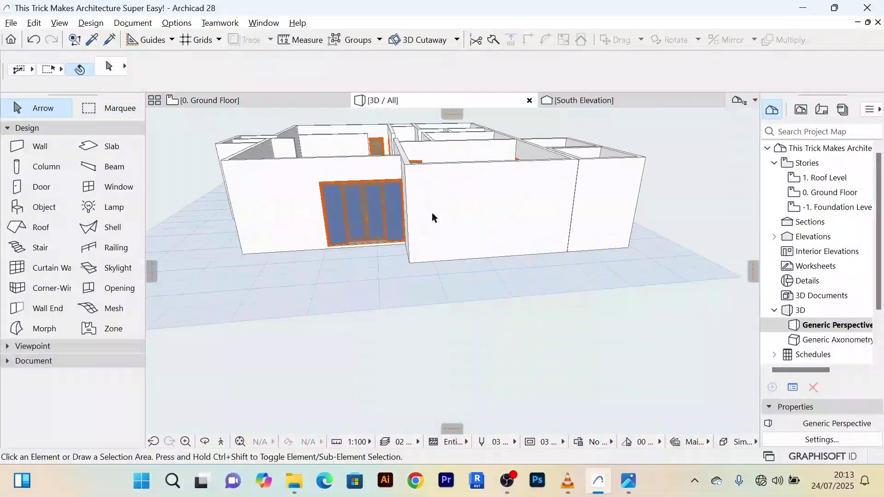
scroll(435, 214, up, 8)
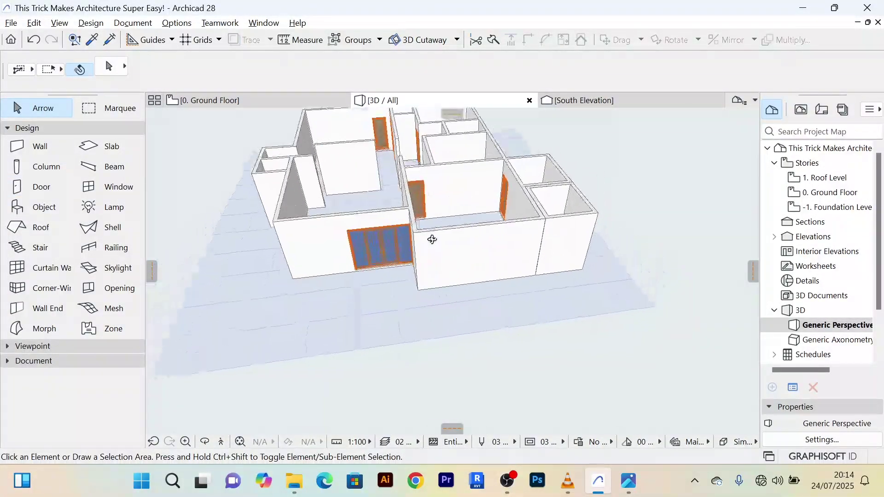
scroll(445, 216, up, 8)
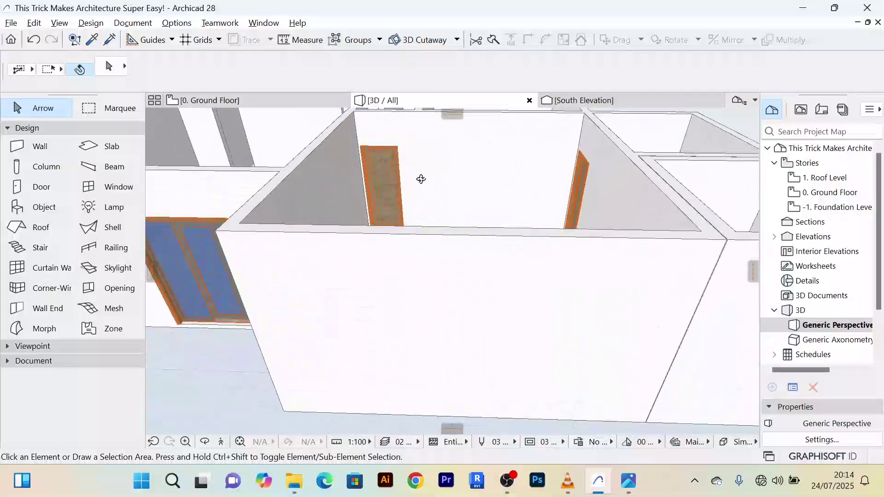
shift+middle_drag(424, 175, 444, 233)
scroll(436, 178, down, 4)
scroll(289, 189, up, 5)
middle_drag(289, 189, 468, 255)
middle_drag(363, 168, 347, 262)
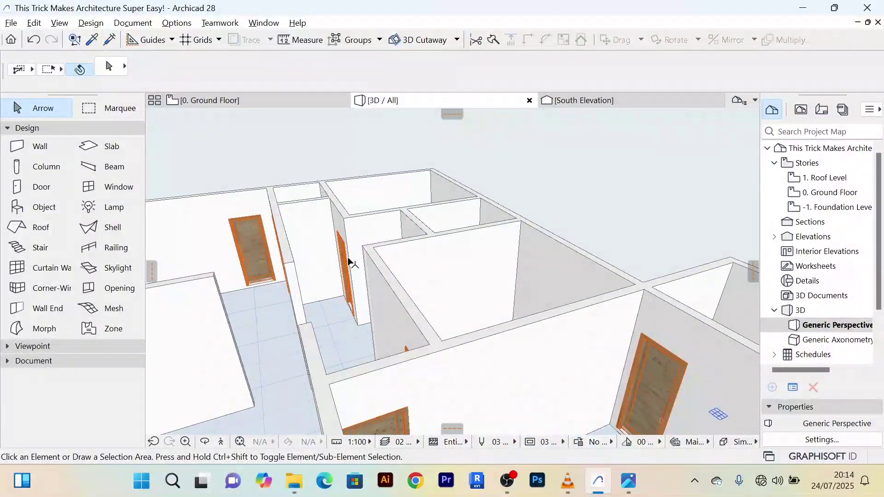
Step: Examine the doors in the southeast rooms up close in the 3D perspective view, ending with the whole building's exterior
scroll(358, 228, up, 10)
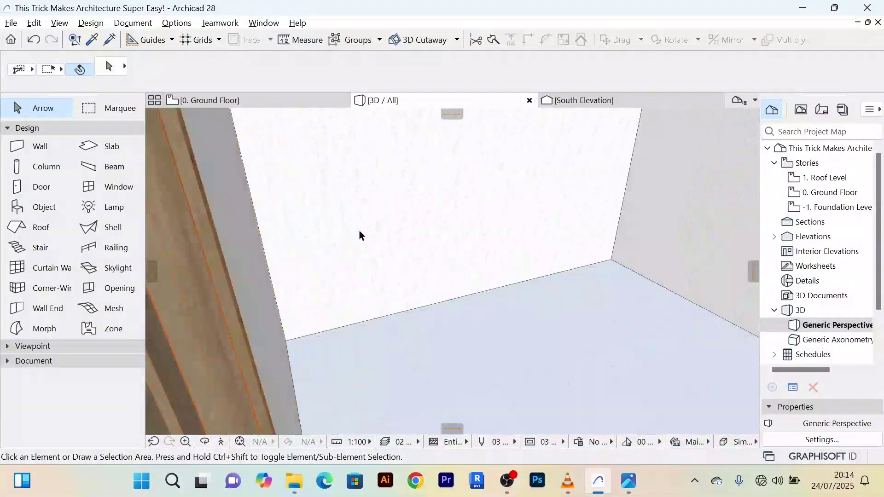
scroll(360, 235, up, 3)
scroll(397, 227, down, 8)
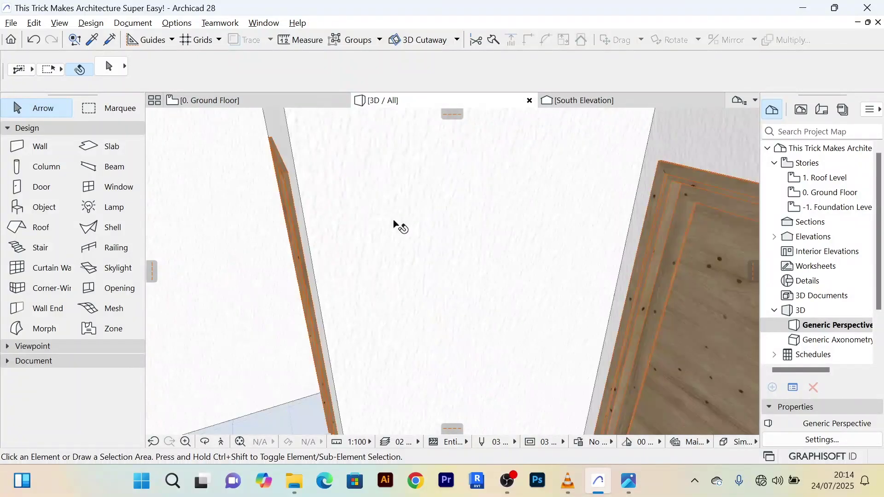
scroll(425, 244, down, 2)
middle_drag(425, 244, 323, 219)
scroll(396, 296, up, 5)
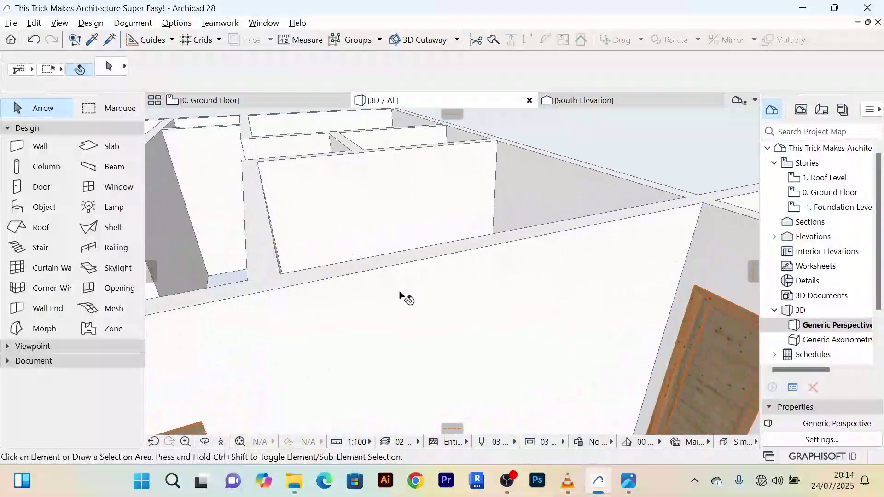
scroll(401, 278, up, 8)
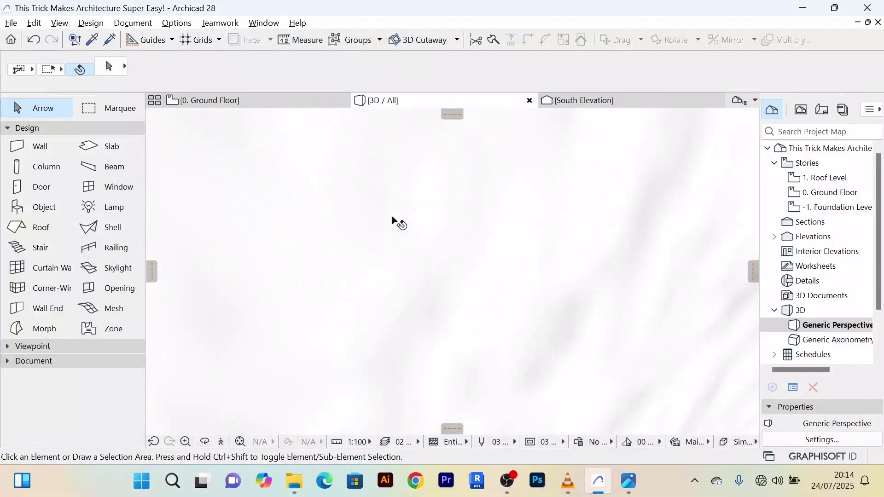
scroll(396, 223, down, 3)
scroll(399, 226, down, 6)
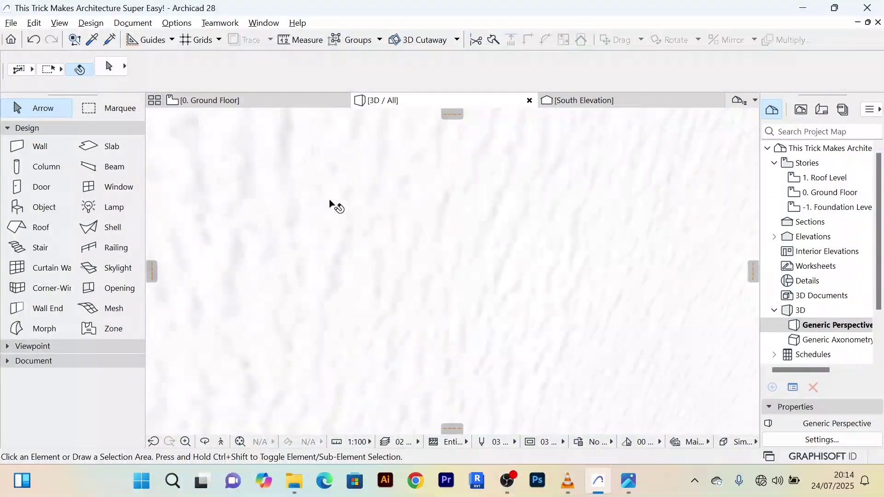
scroll(372, 206, down, 8)
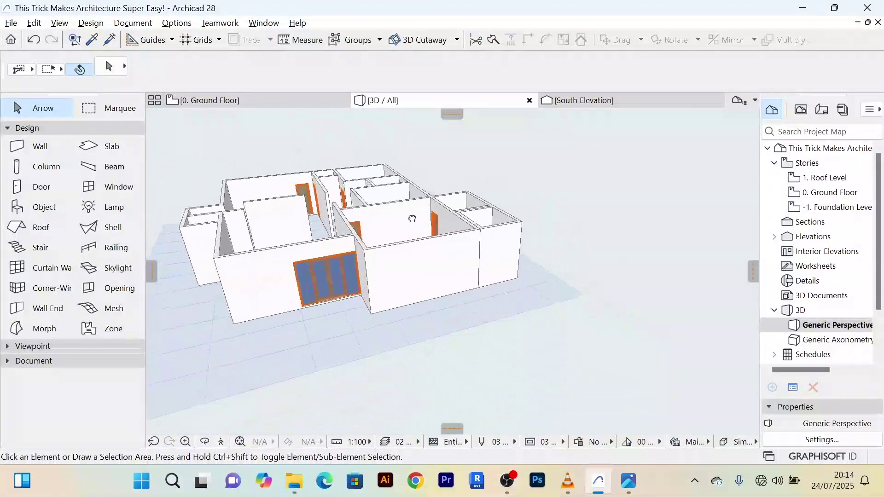
Step: Return to the ground floor plan and check the four thin outline lines around the building by selecting each in turn
click(263, 100)
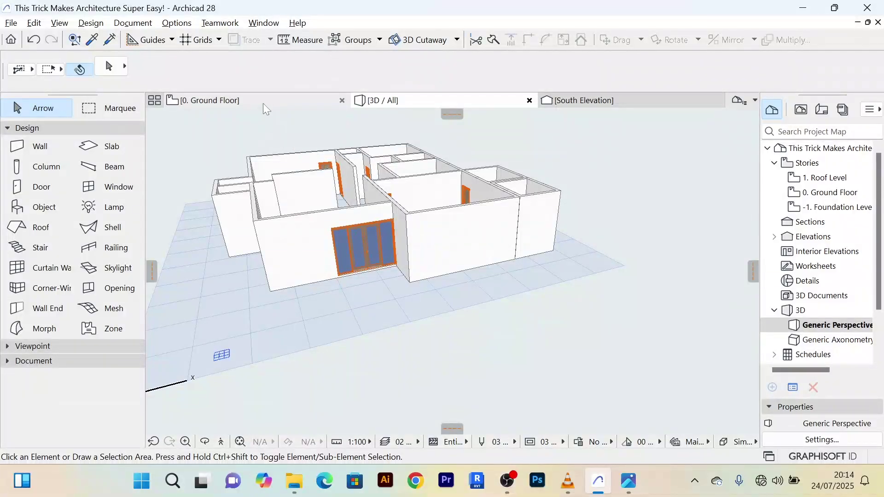
scroll(586, 245, up, 5)
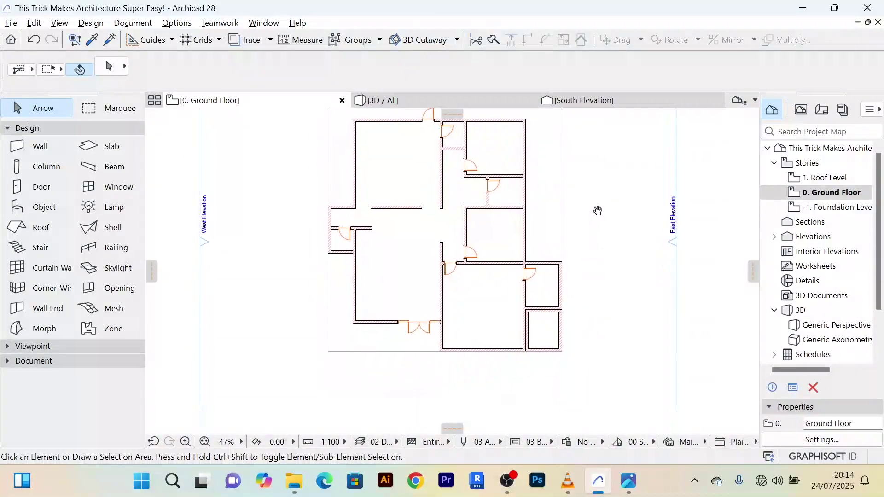
scroll(619, 247, down, 8)
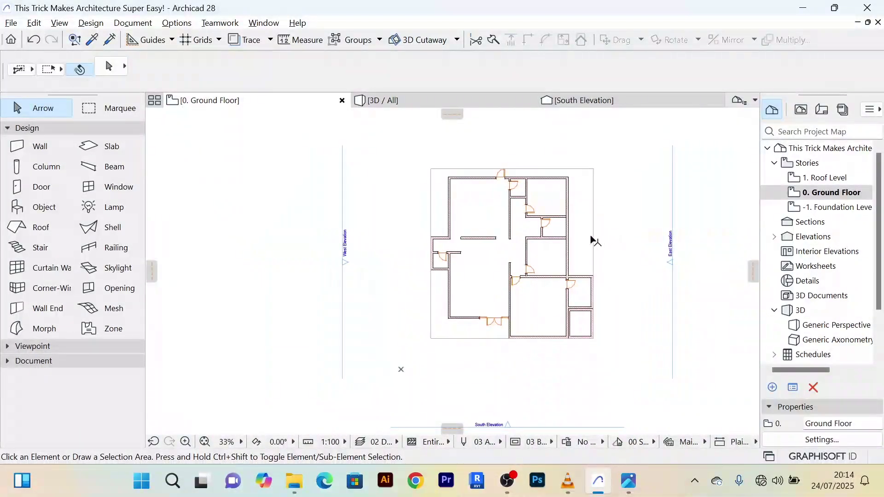
scroll(626, 245, up, 4)
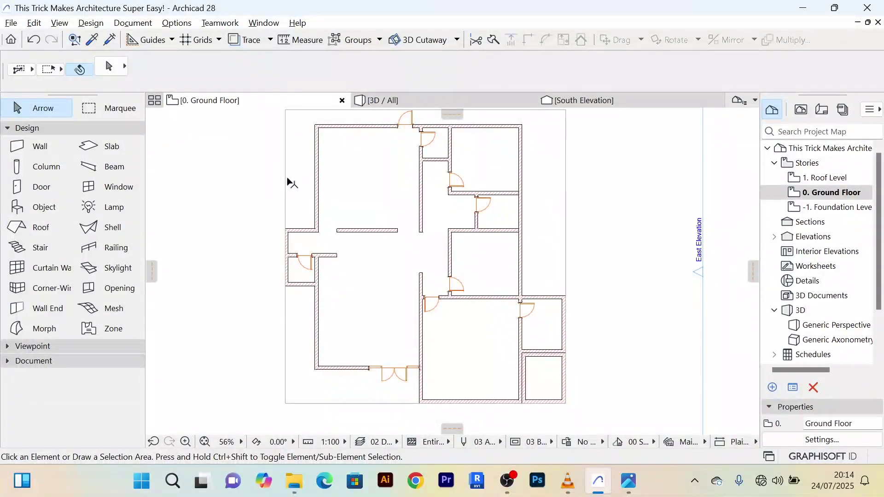
click(286, 182)
scroll(247, 186, down, 3)
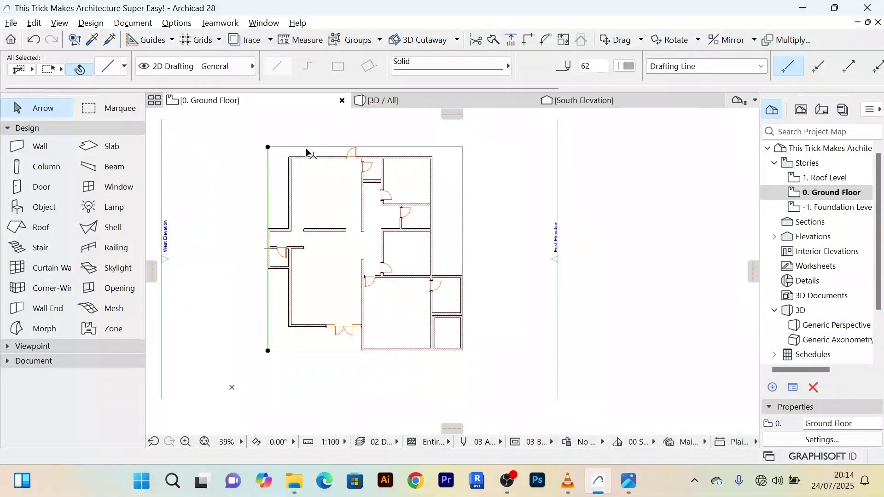
click(335, 148)
click(464, 184)
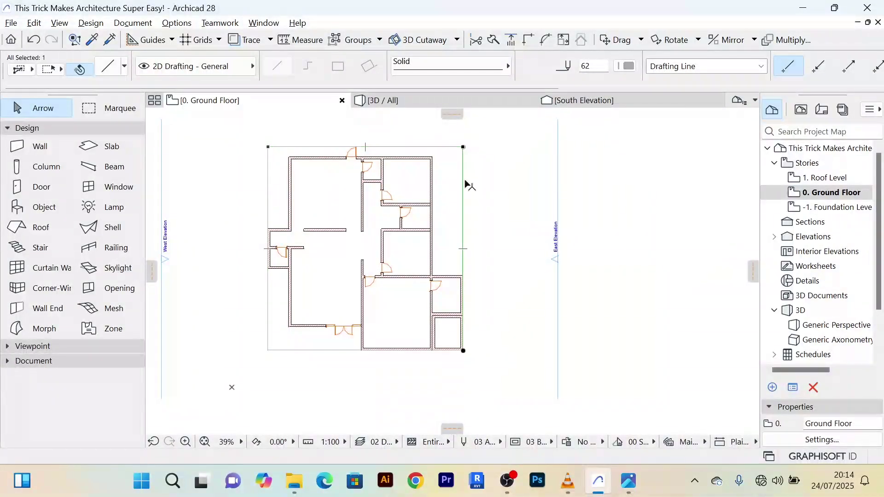
click(331, 351)
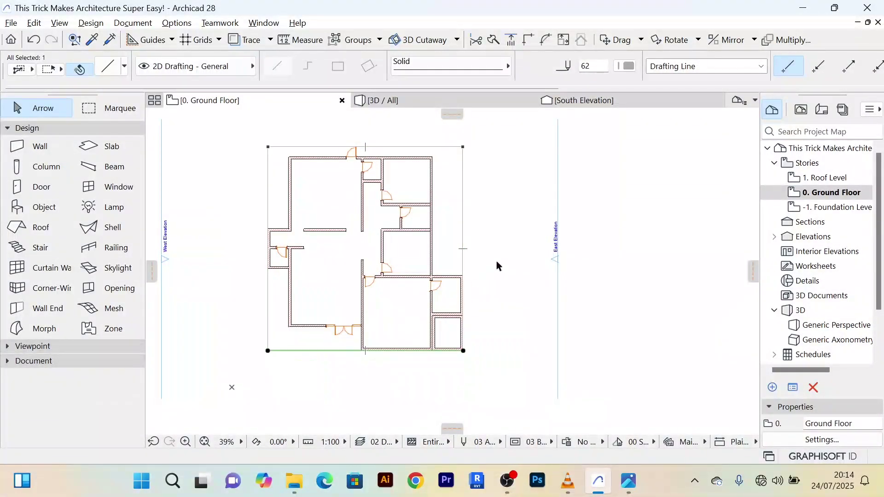
middle_drag(507, 261, 521, 252)
click(515, 274)
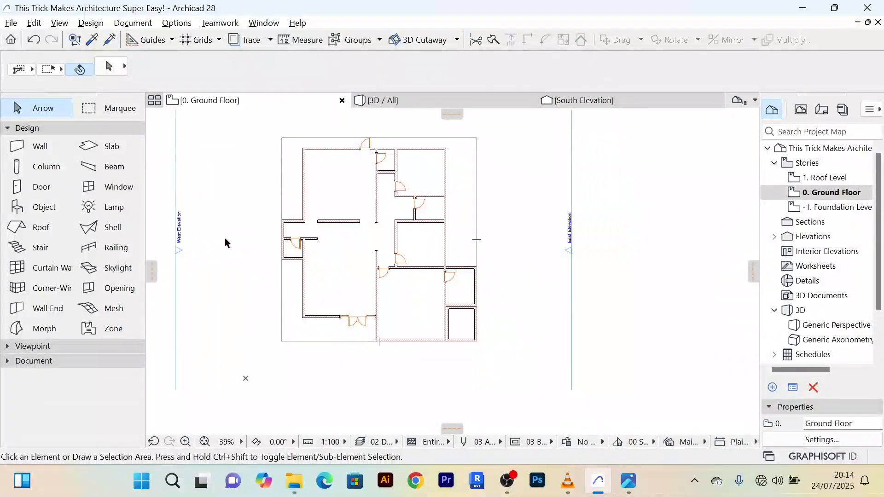
Step: Move the southern outline line a short distance straight south, away from the building's south walls
scroll(227, 240, up, 4)
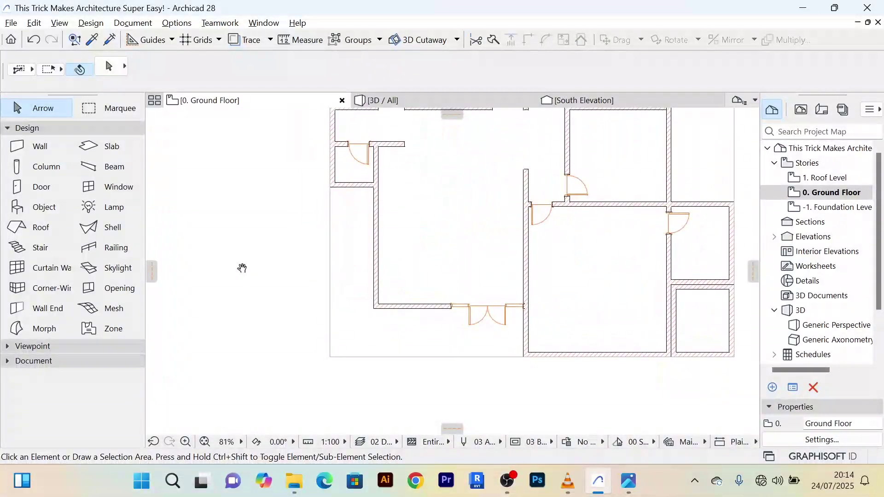
middle_drag(243, 268, 214, 239)
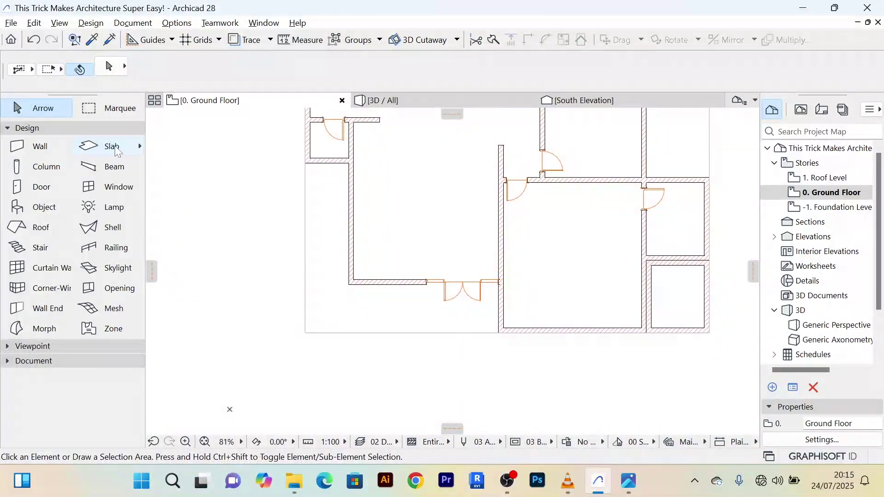
middle_drag(250, 300, 212, 224)
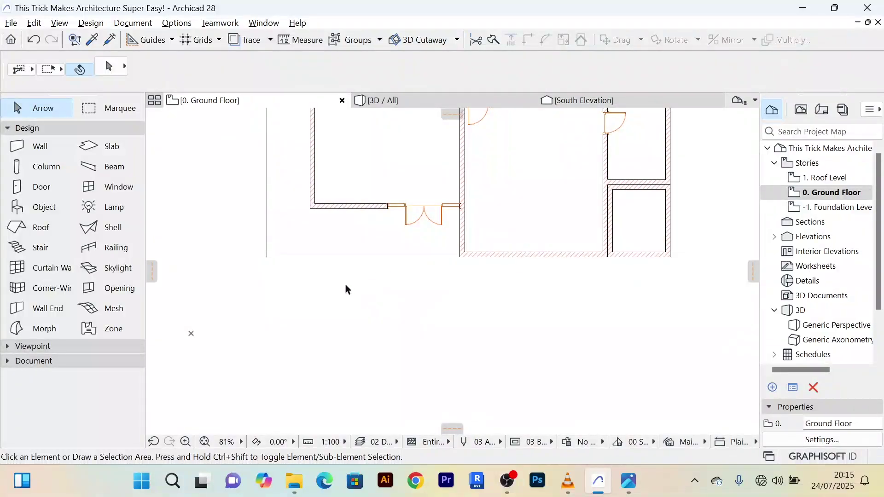
scroll(359, 277, up, 2)
click(387, 243)
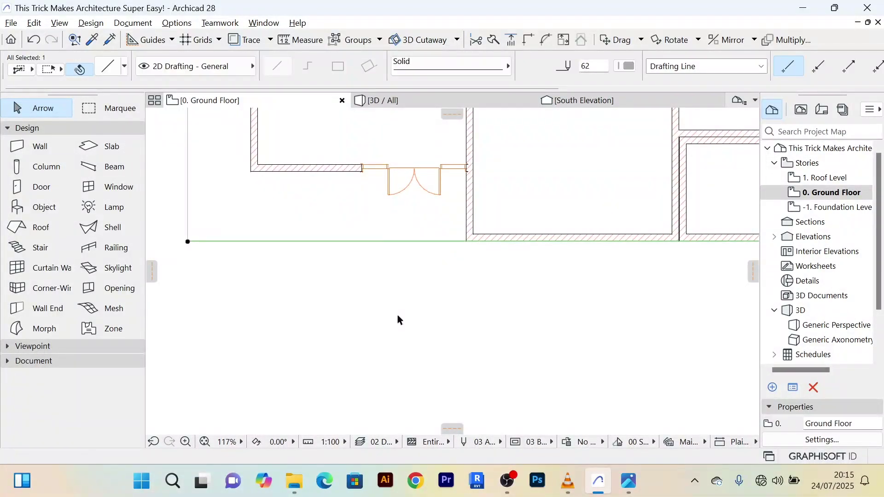
scroll(397, 314, down, 1)
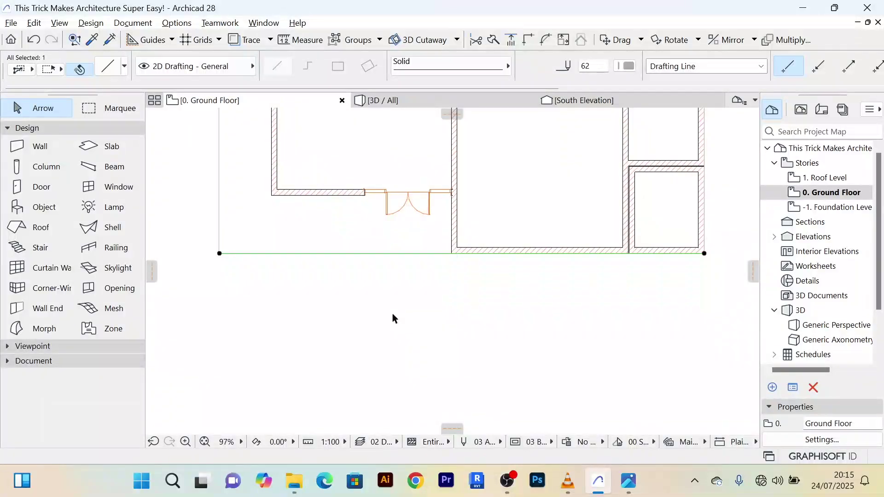
key(ctrl+d)
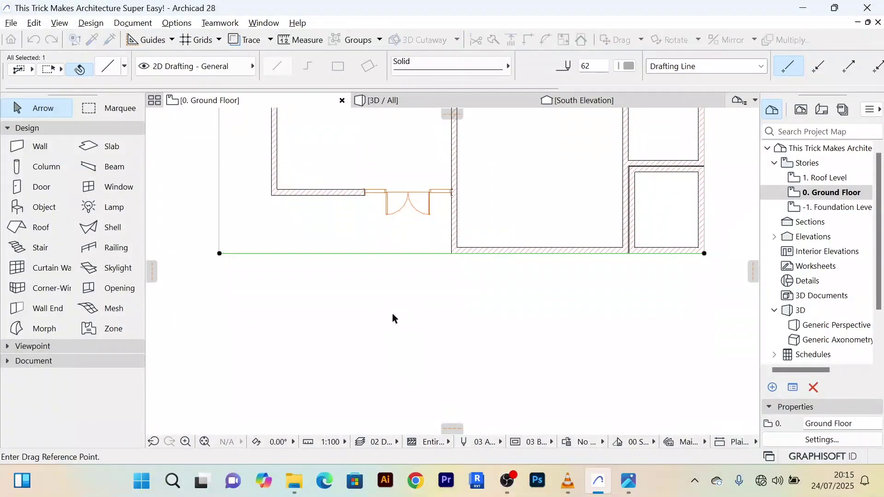
click(414, 253)
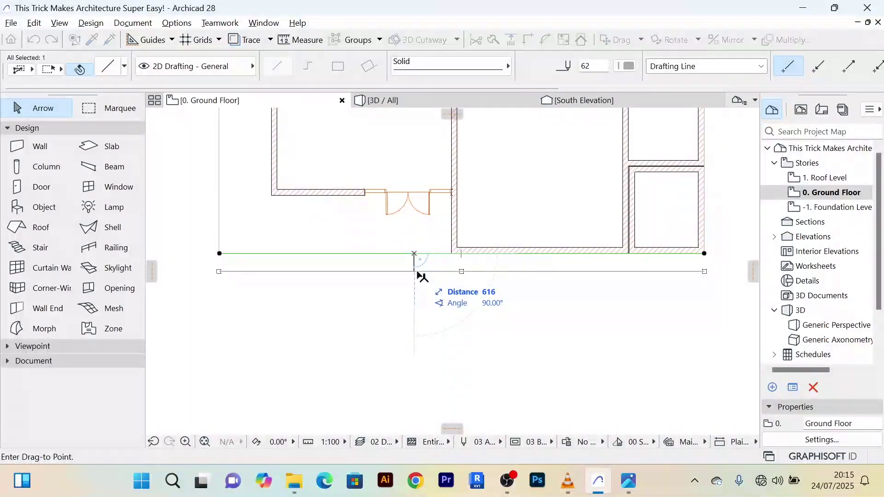
click(413, 266)
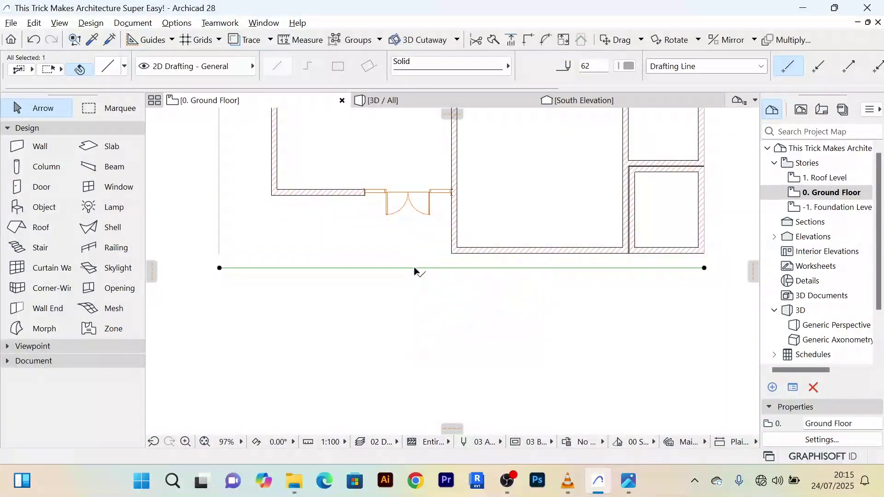
Step: Select all four outline lines around the building and join them at their corners with Intersect
scroll(413, 266, down, 3)
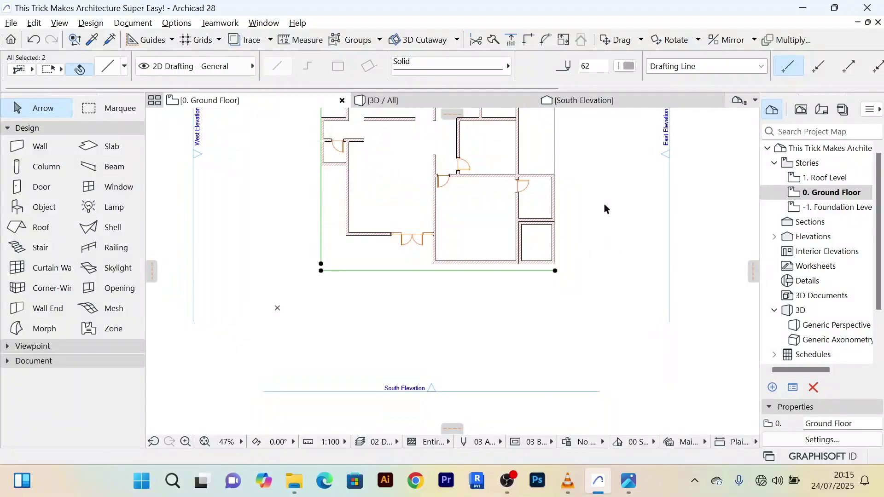
middle_drag(604, 207, 608, 267)
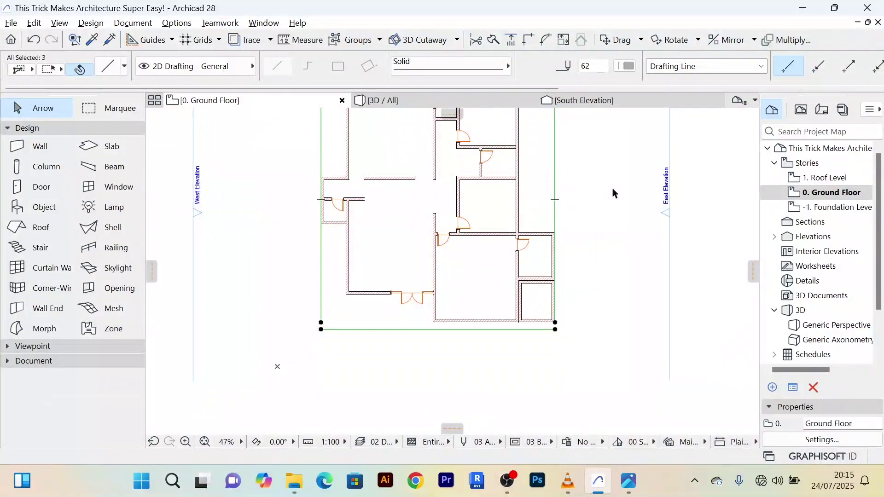
middle_drag(612, 189, 613, 272)
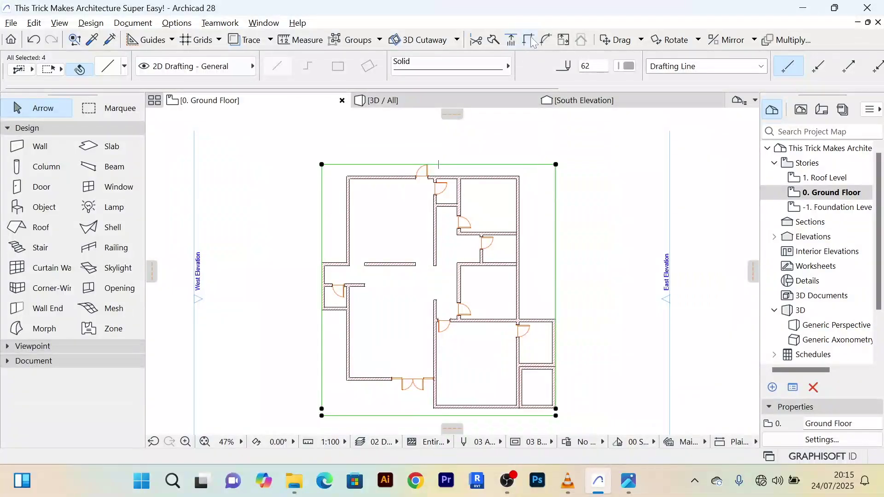
scroll(559, 208, down, 4)
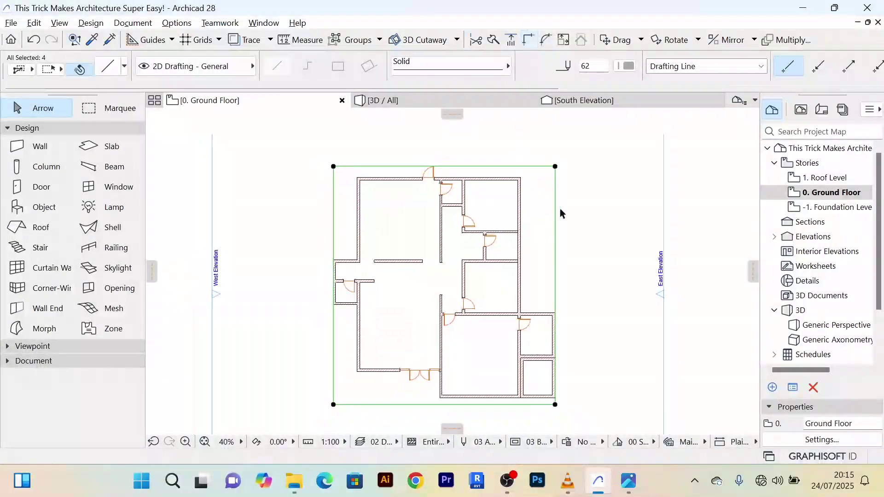
click(559, 178)
Step: Move the eastern outline line 500 mm east, away from the building
scroll(558, 178, up, 7)
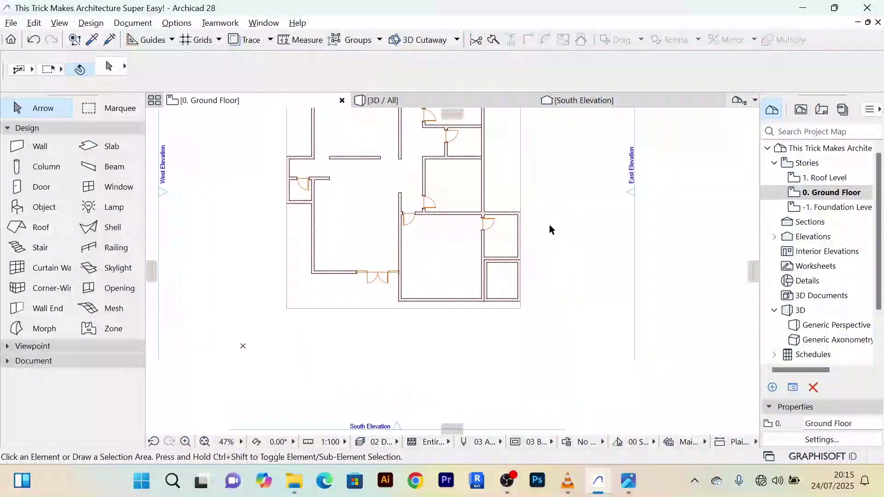
click(506, 184)
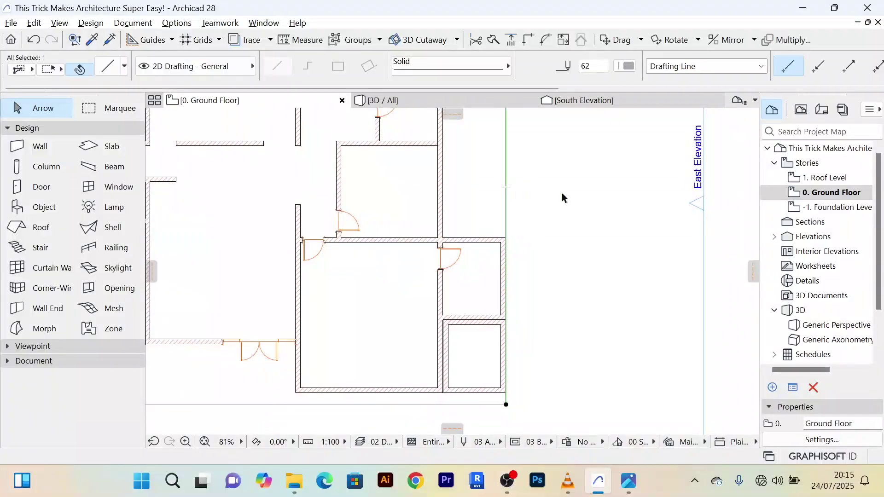
scroll(562, 192, down, 3)
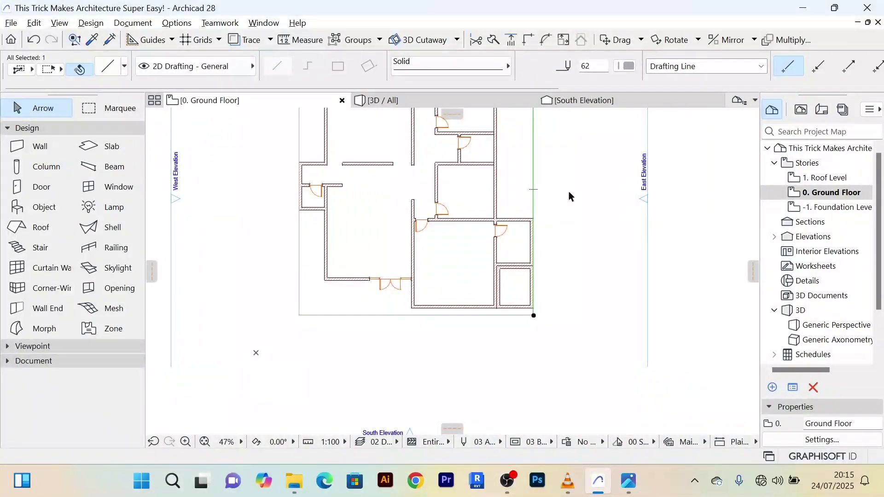
key(ctrl+d)
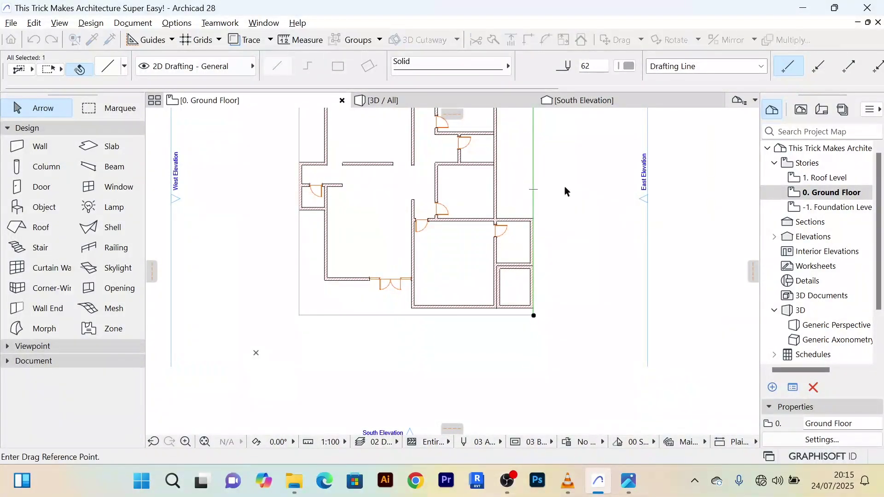
click(533, 157)
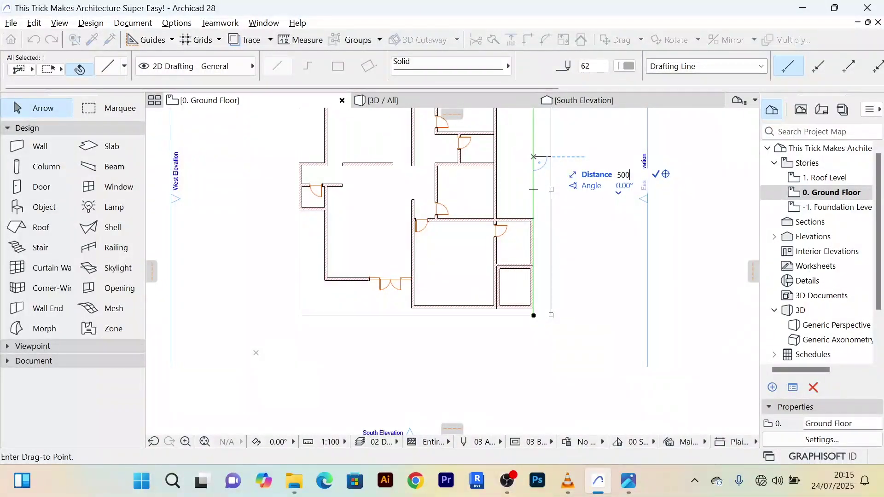
key(Return)
click(230, 254)
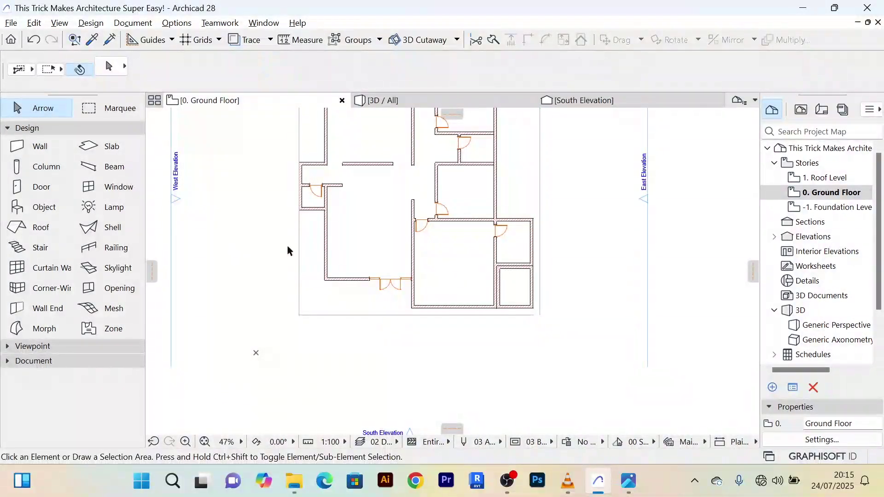
Step: Move the western outline line 500 mm west, away from the building
click(301, 251)
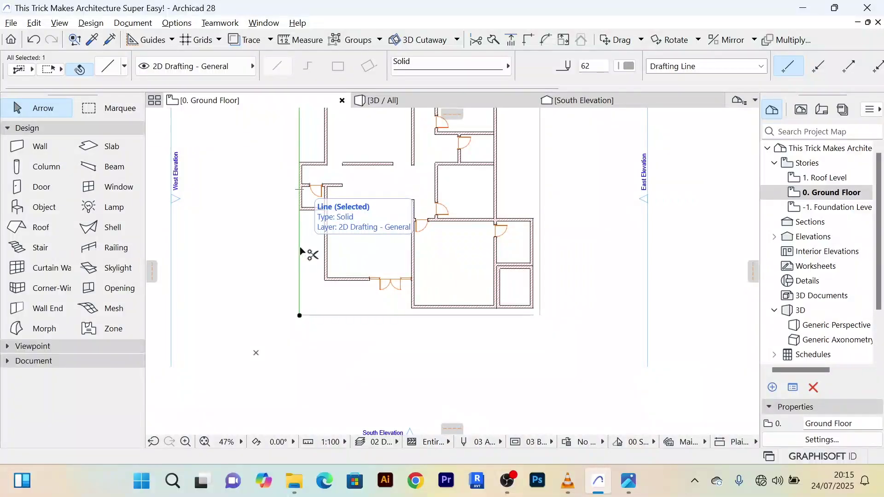
key(ctrl+d)
click(299, 248)
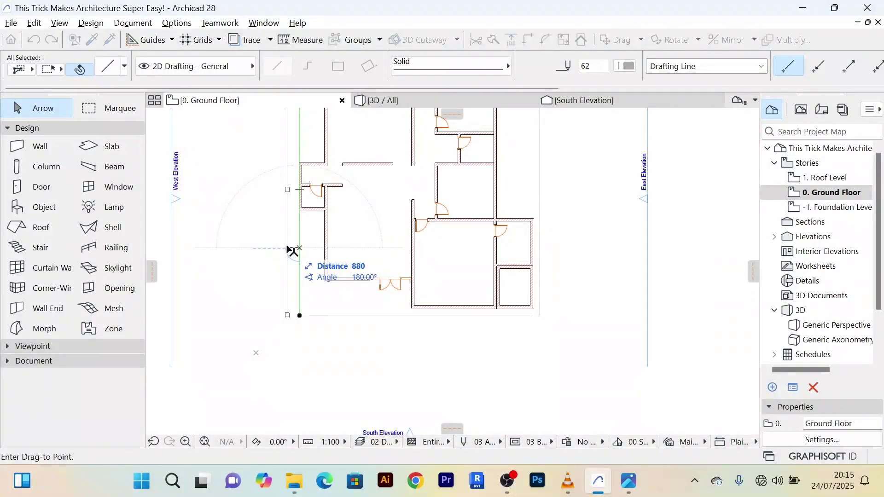
text(500)
key(Return)
scroll(293, 251, down, 3)
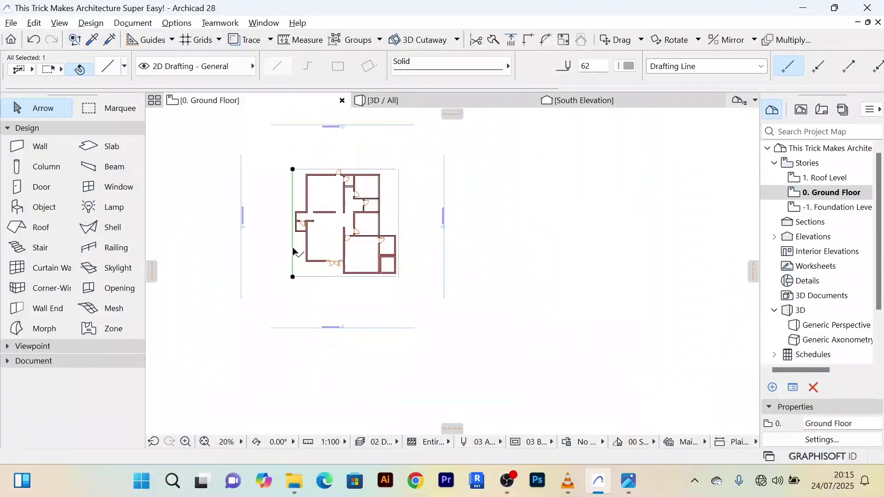
Step: Select all four outline lines around the building and use Intersect to close their corners into a rectangle
scroll(345, 193, up, 3)
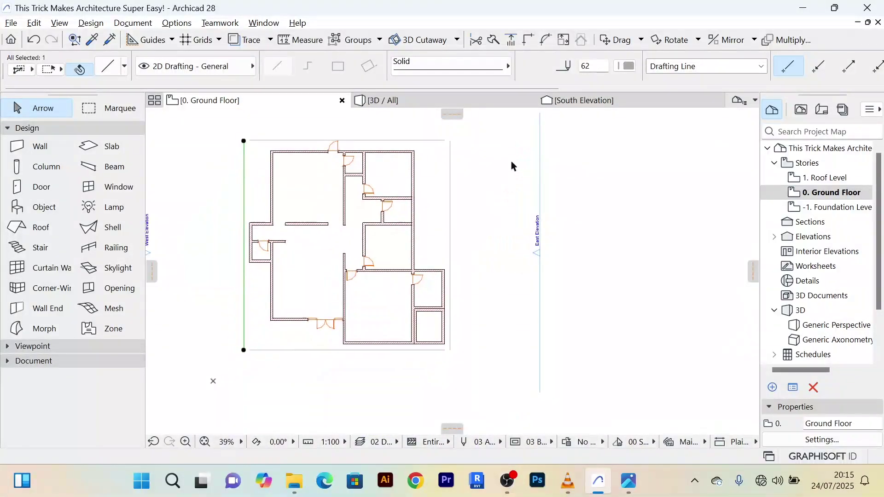
shift+click(305, 350)
shift+click(451, 205)
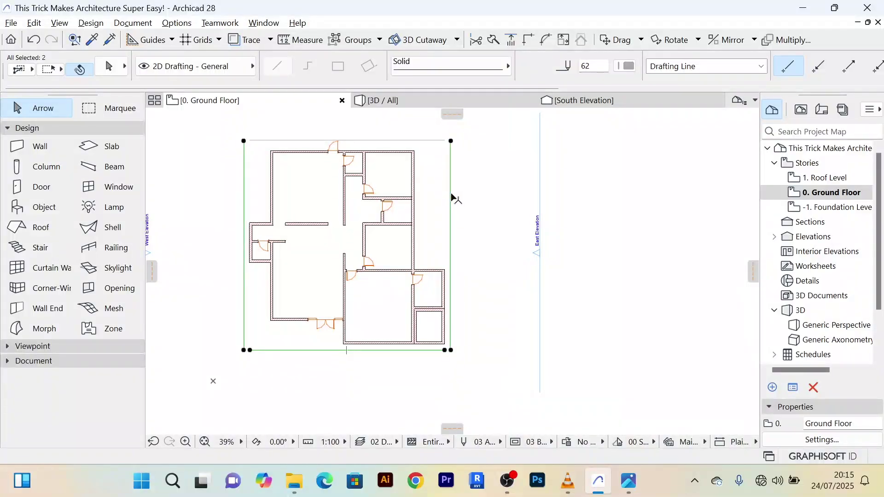
shift+click(422, 141)
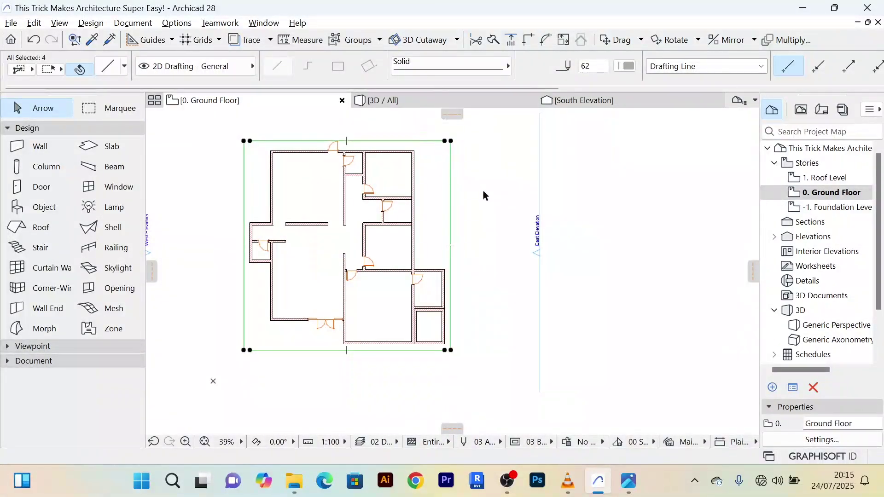
middle_drag(482, 189, 486, 174)
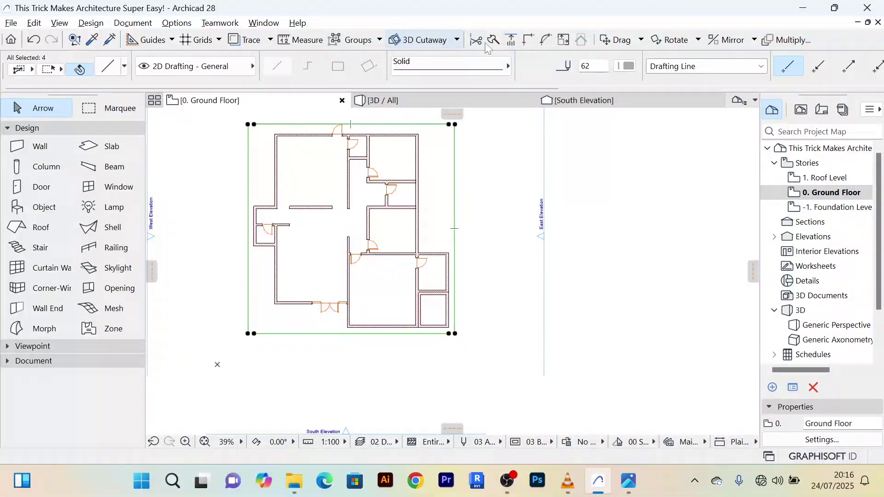
click(506, 206)
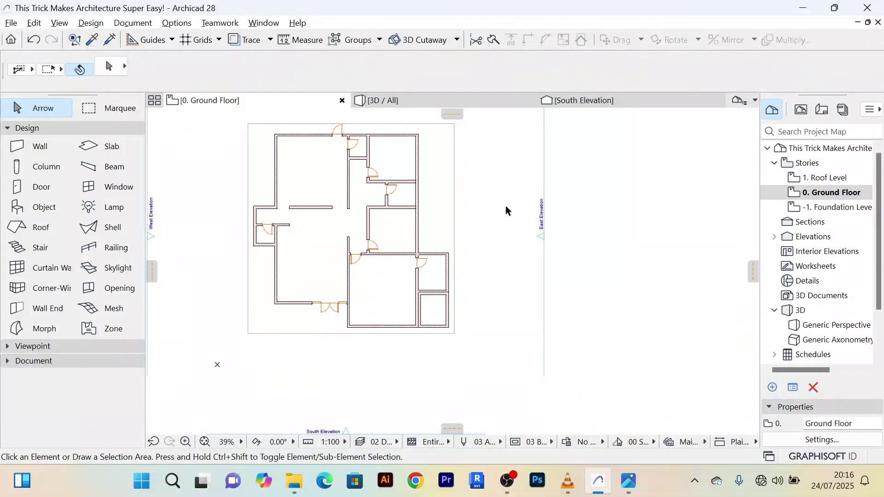
middle_drag(506, 205, 525, 227)
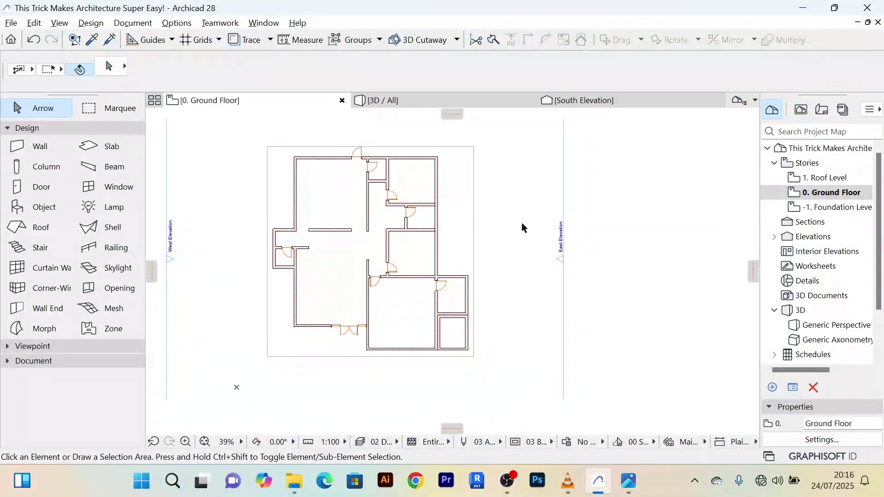
Step: Configure the slab defaults with a basic Concrete - Structural build-up, 150 mm thickness and home story 0. Ground Floor
click(110, 147)
double_click(112, 149)
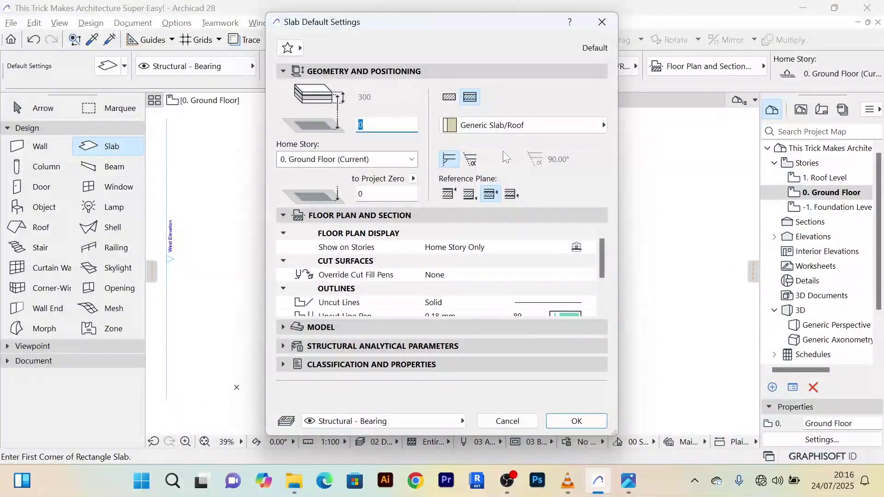
click(450, 98)
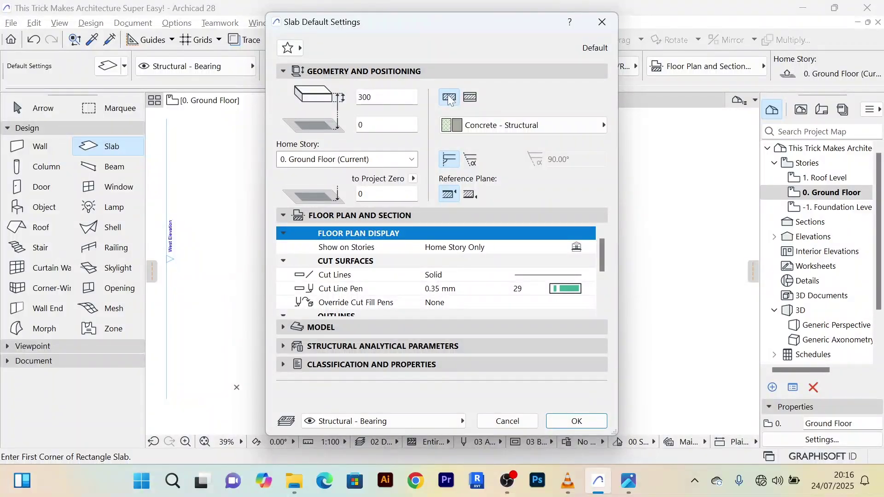
click(387, 97)
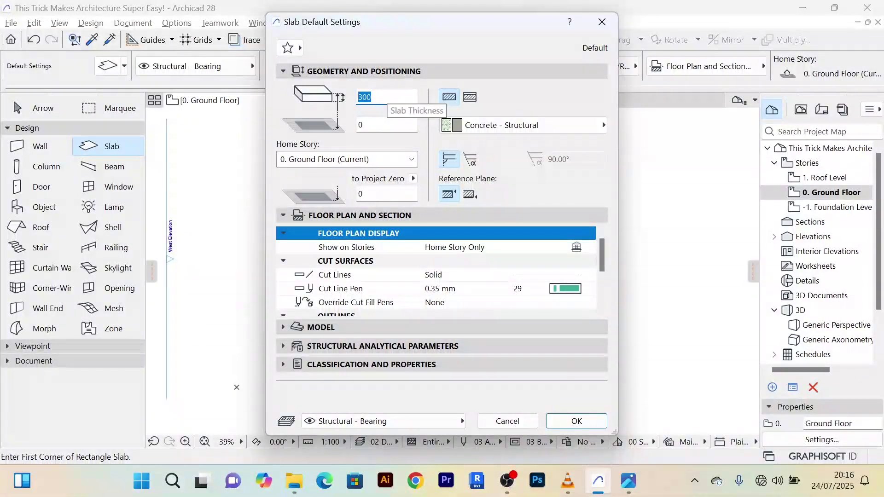
text(1)
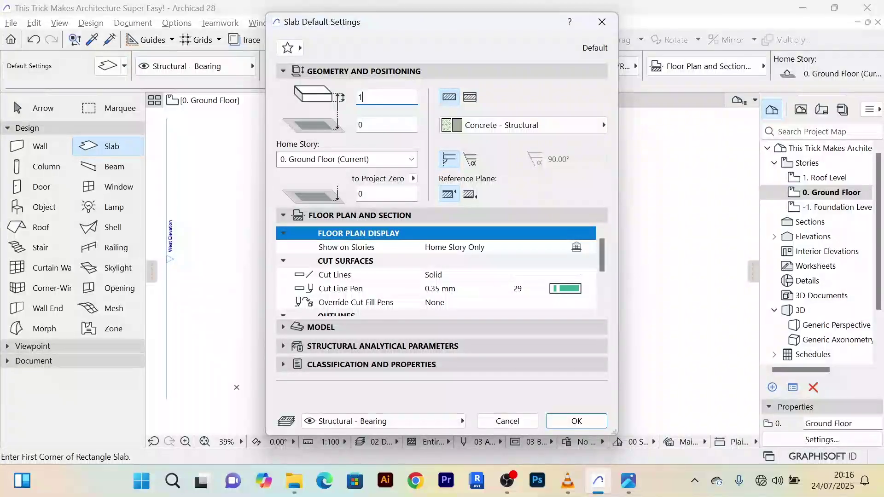
text(50)
click(412, 160)
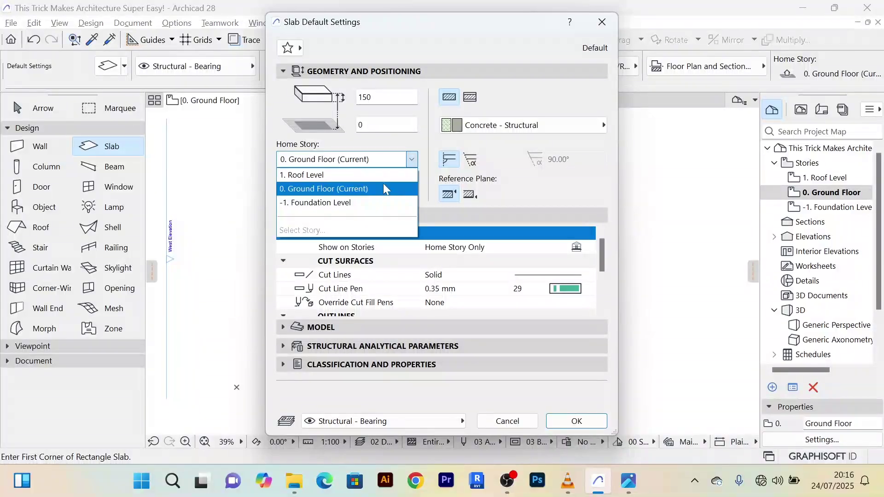
click(356, 190)
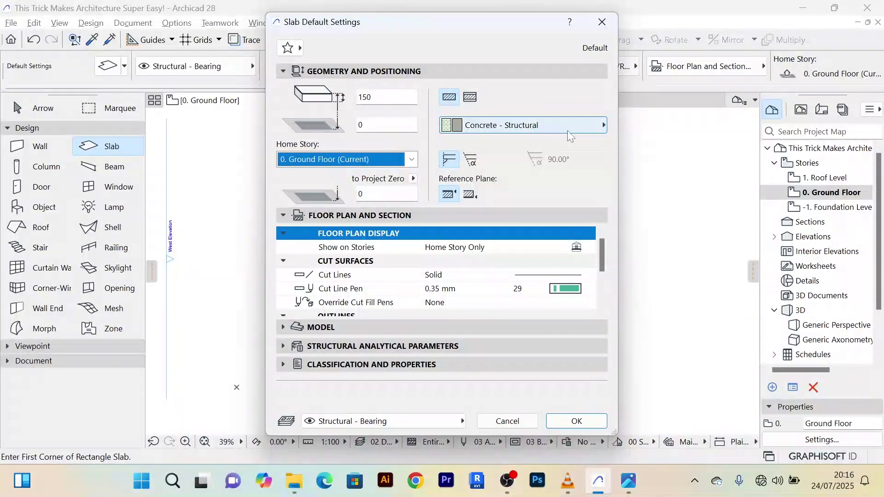
click(605, 129)
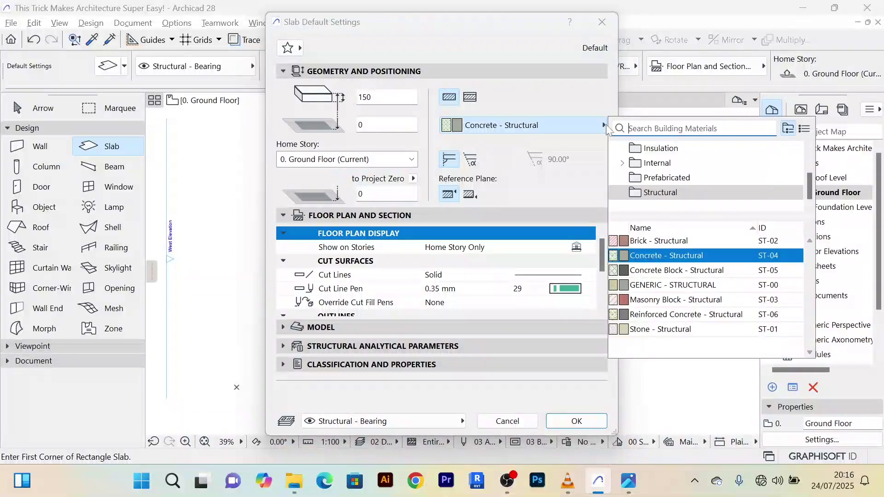
click(606, 125)
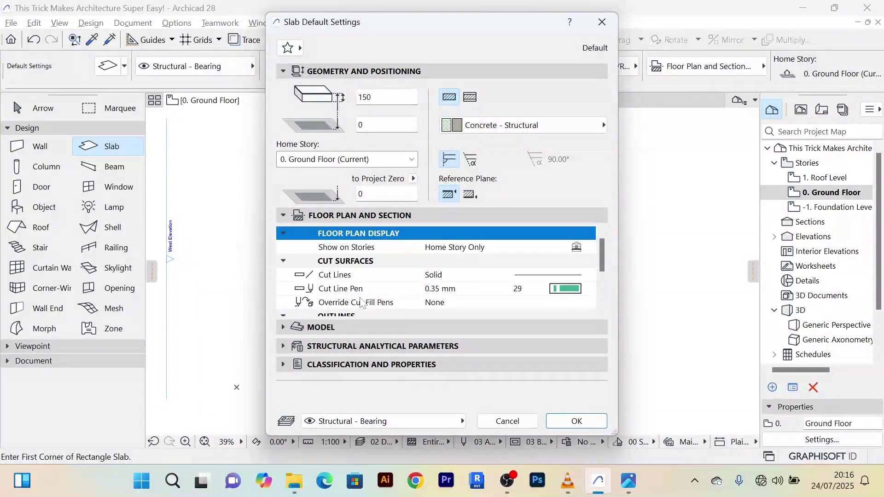
Step: Enable surface overrides for the slab's top, edges and underside in the slab defaults
click(297, 327)
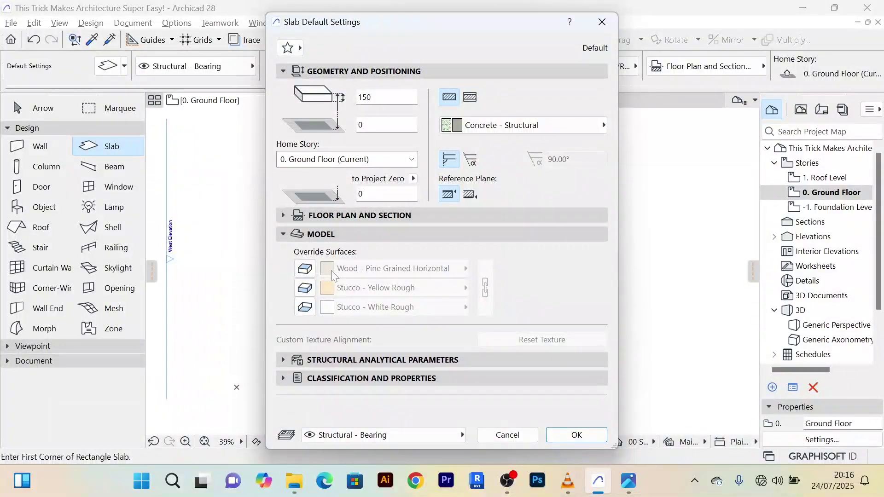
click(305, 269)
click(305, 288)
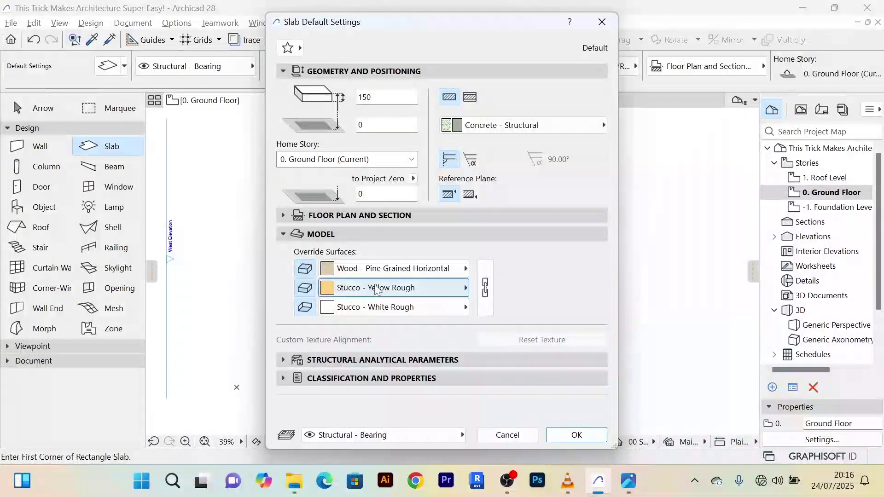
click(304, 307)
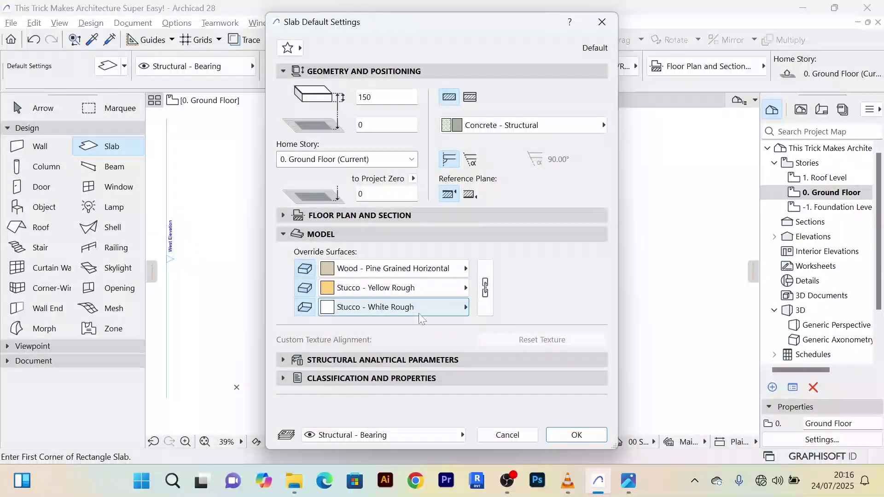
Step: Search the surfaces for tile finishes and flooring, and choose Carpet - 01 as the slab's top surface
click(467, 270)
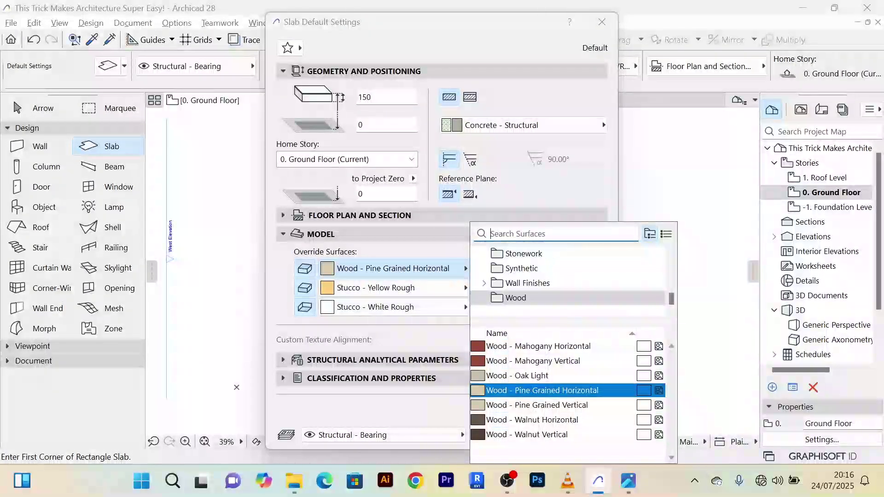
text(tile)
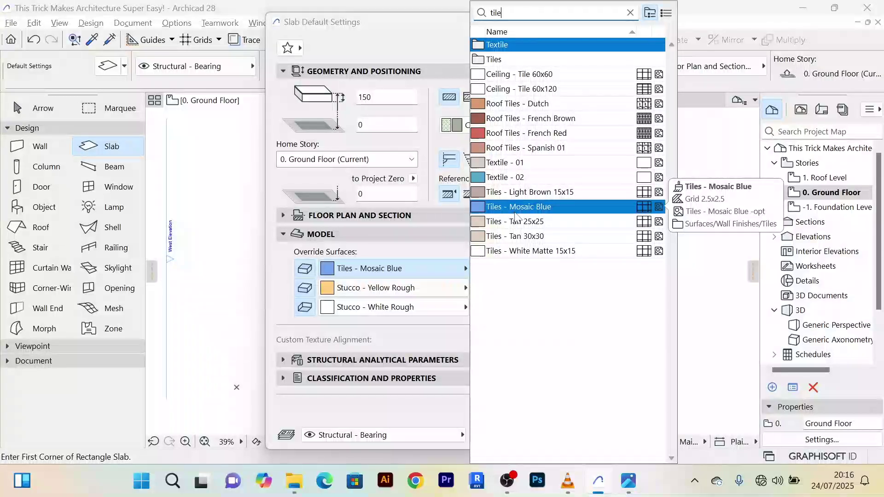
key(BackSpace)
key(BackSpace)
key(BackSpace)
key(BackSpace)
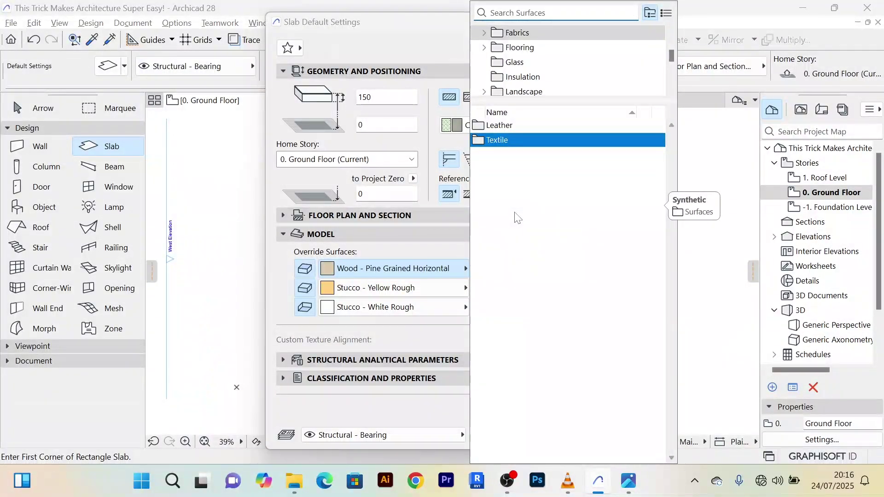
text(flo)
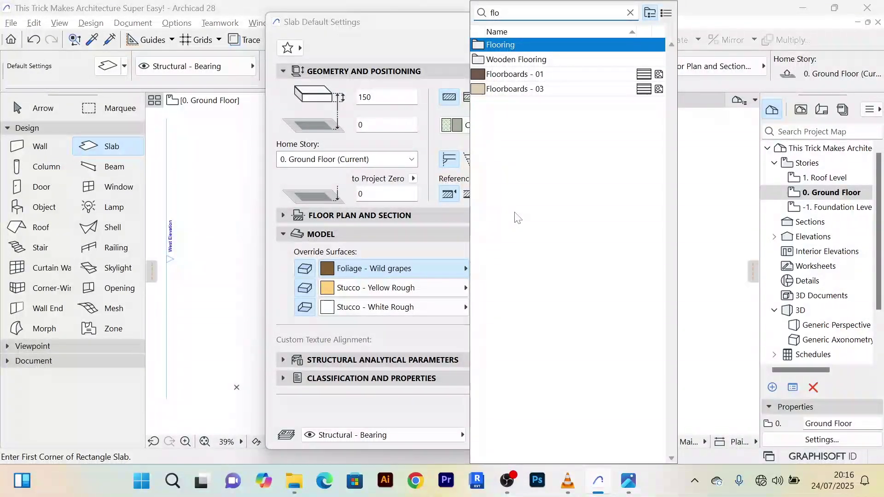
double_click(506, 44)
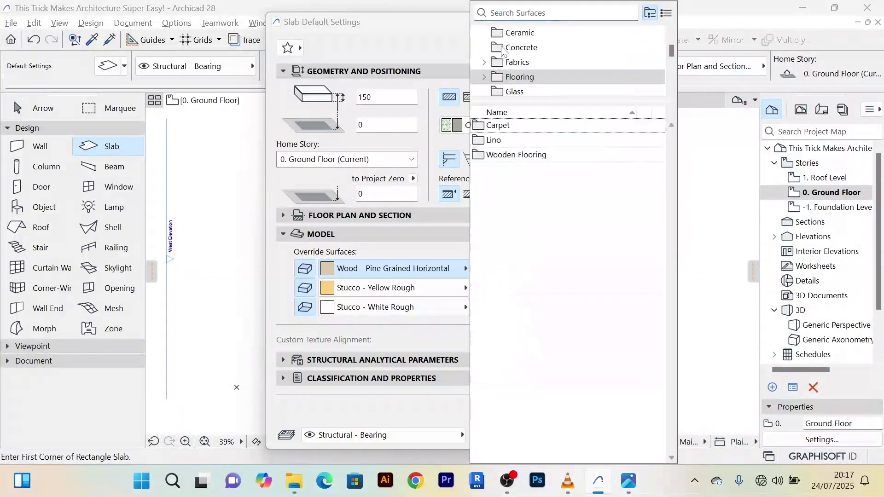
click(558, 155)
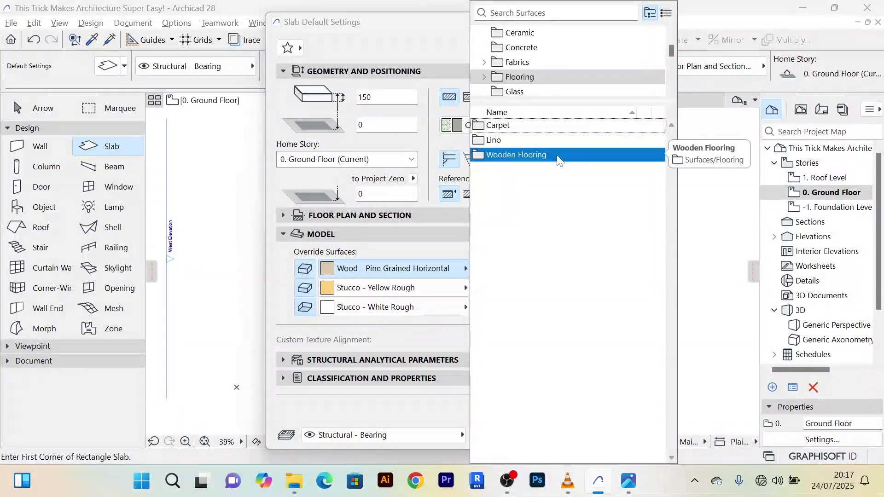
double_click(523, 125)
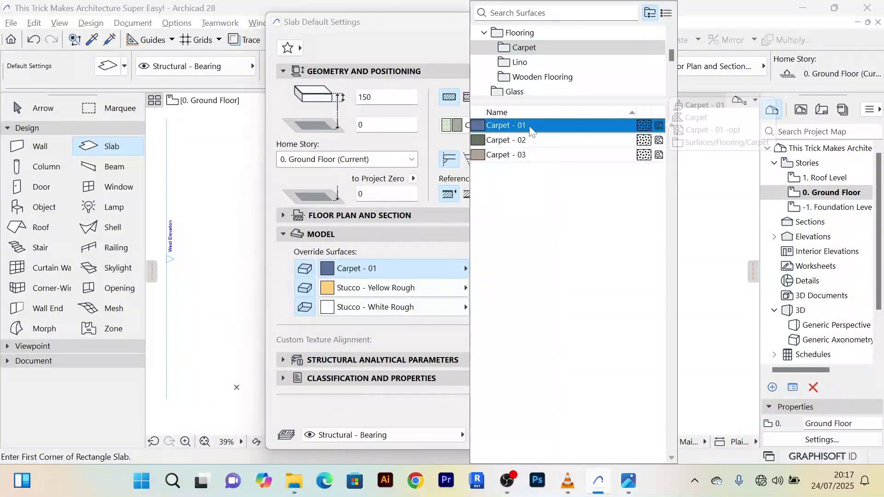
click(506, 125)
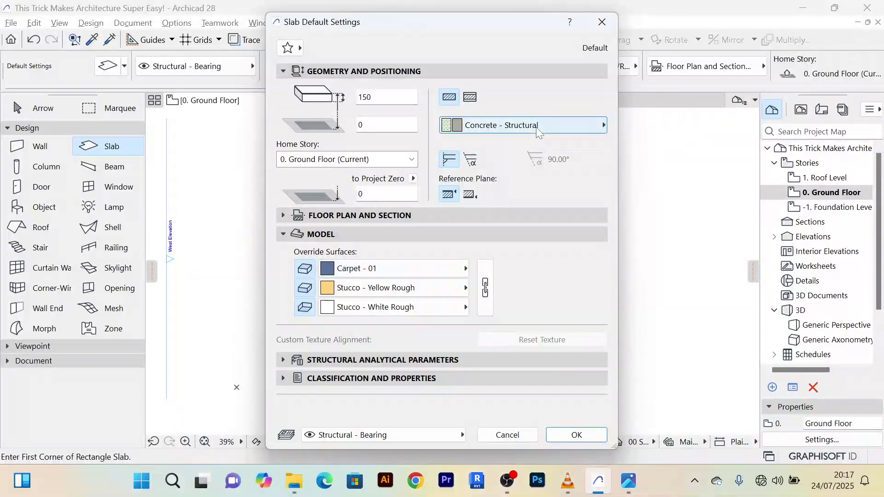
Step: Link the three surface overrides, set them all to Carpet - 03, and accept the slab defaults
click(485, 290)
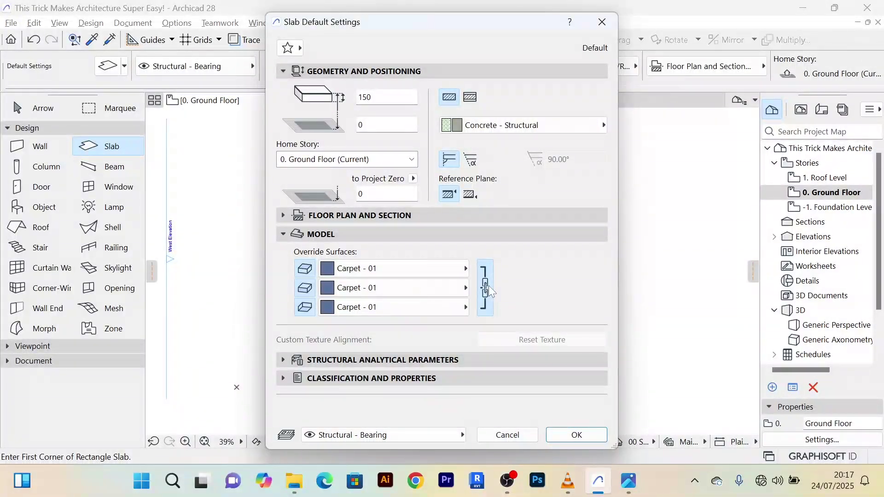
click(452, 268)
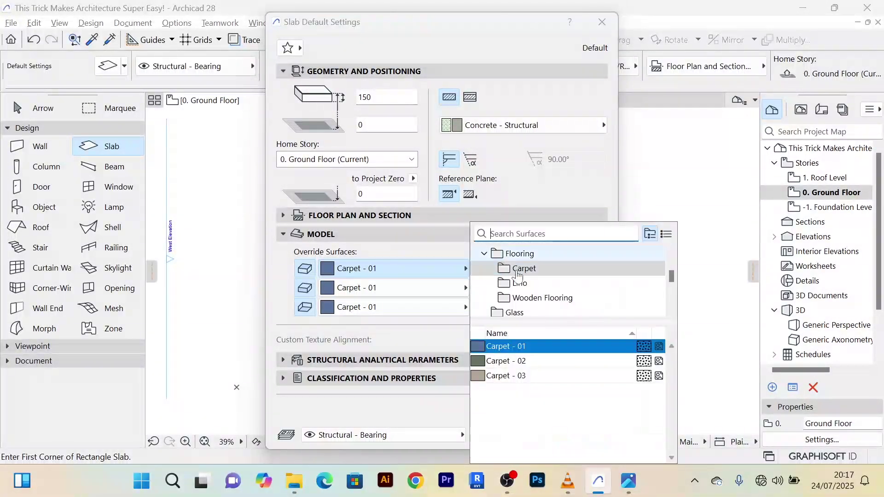
click(543, 374)
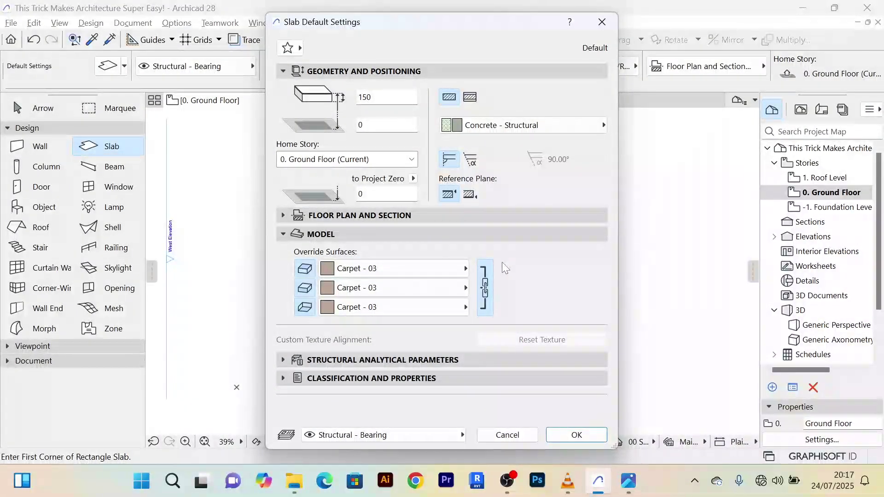
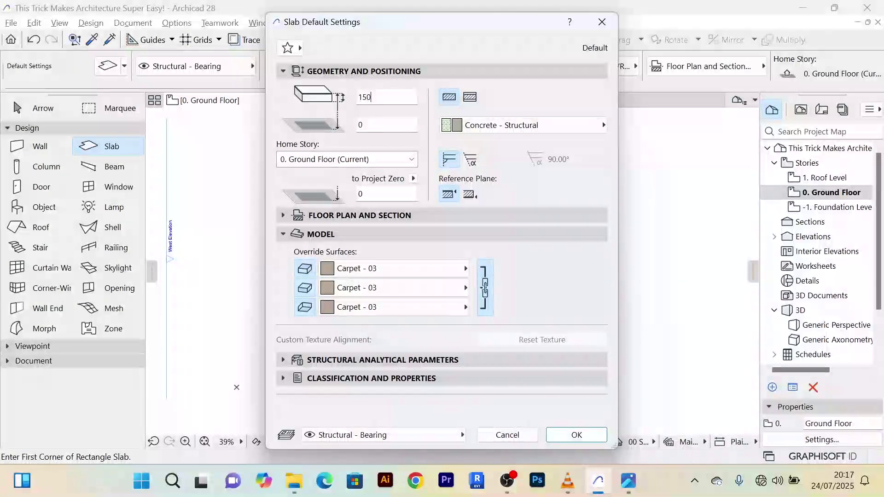
double_click(366, 97)
click(575, 435)
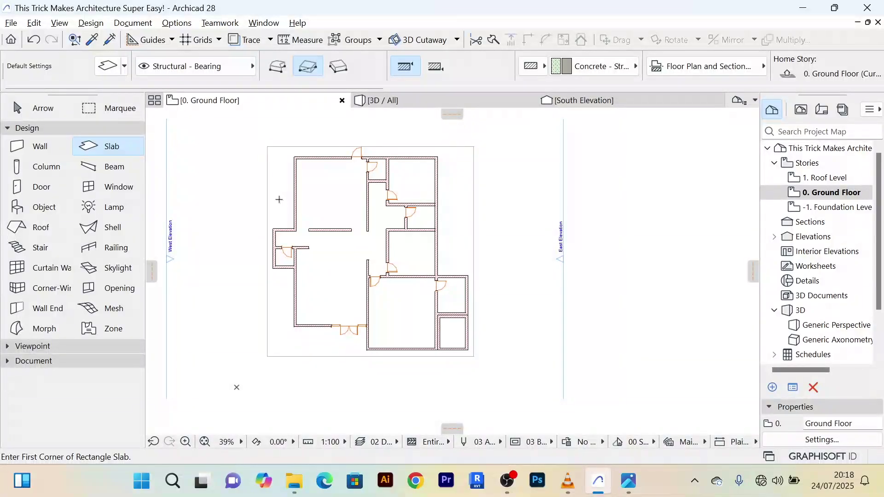
Step: Create the ground floor slab from the closed rectangular outline around the building with the Magic Wand
key(space)
key(space)
click(41, 109)
Step: Examine the new slab in 3D near the front entrance, checking its carpet texture on the top surface and edge
click(417, 100)
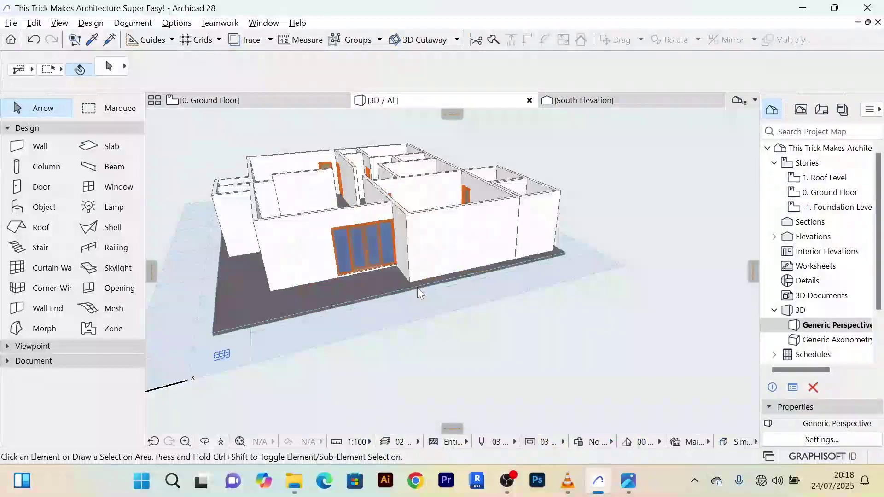
scroll(322, 283, up, 5)
scroll(341, 306, up, 4)
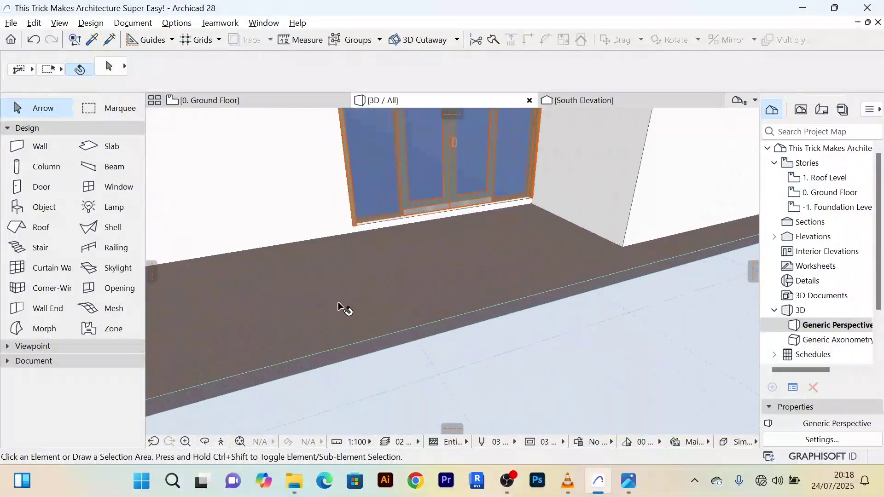
scroll(338, 299, up, 2)
scroll(346, 307, down, 4)
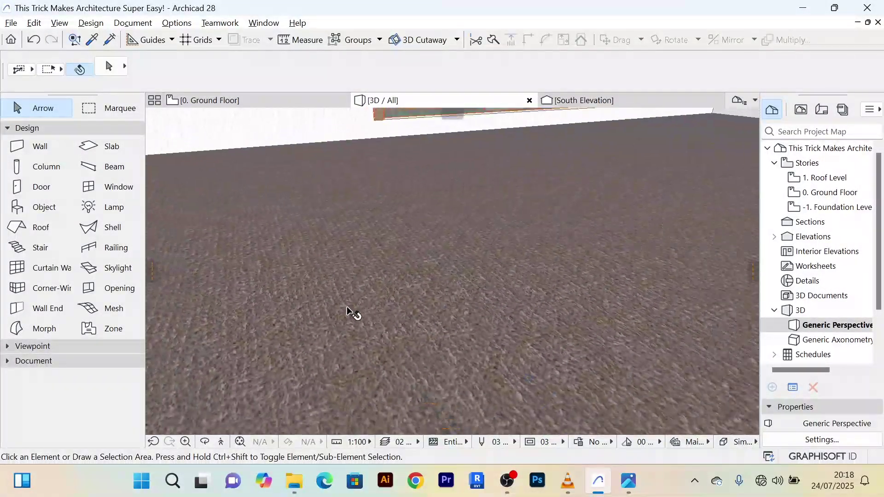
scroll(349, 312, down, 2)
middle_drag(351, 315, 346, 214)
scroll(388, 254, up, 2)
scroll(389, 253, up, 4)
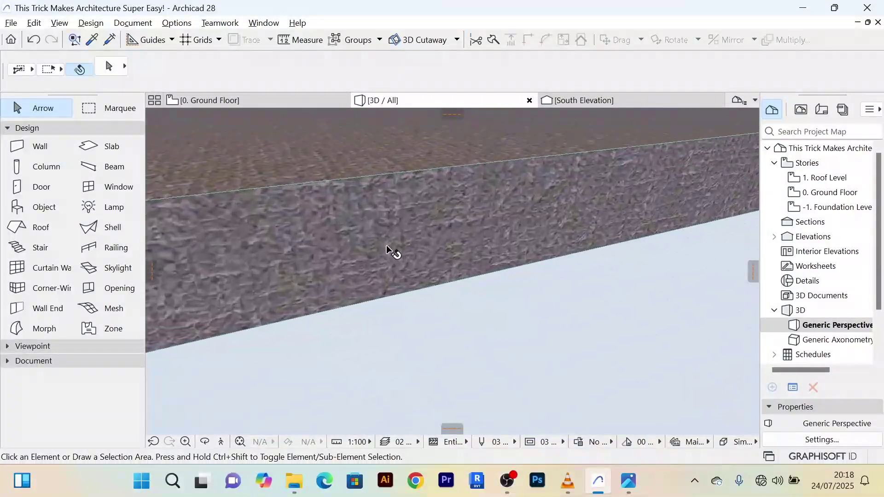
scroll(387, 250, down, 2)
scroll(388, 250, down, 4)
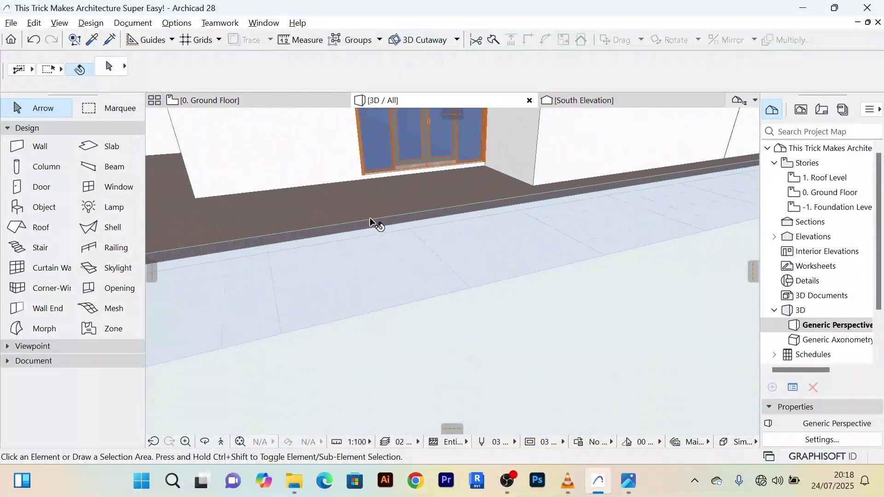
Step: Examine the slab around the whole building from above in 3D and return to the ground floor plan
scroll(387, 249, down, 4)
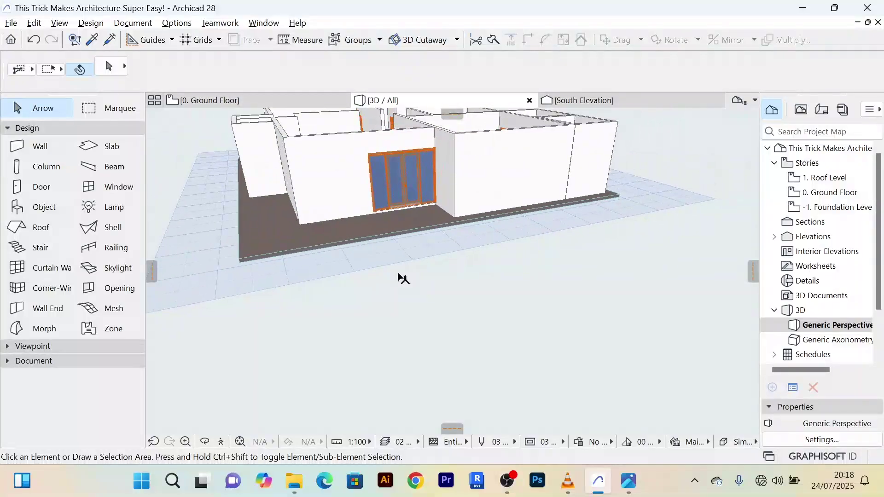
shift+middle_drag(401, 277, 250, 183)
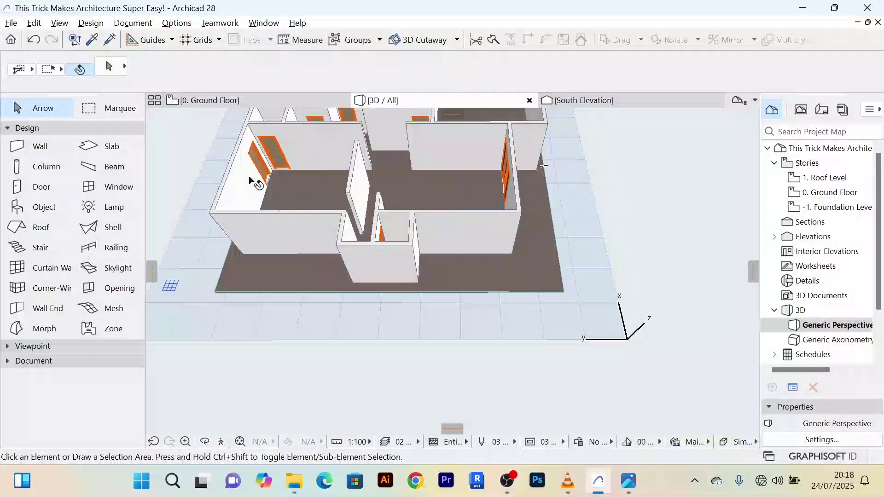
click(261, 101)
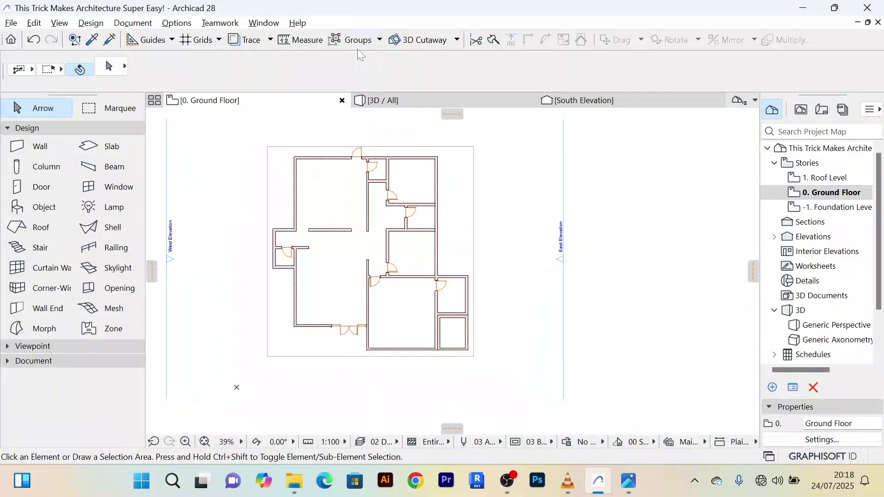
scroll(283, 156, up, 4)
scroll(277, 150, down, 5)
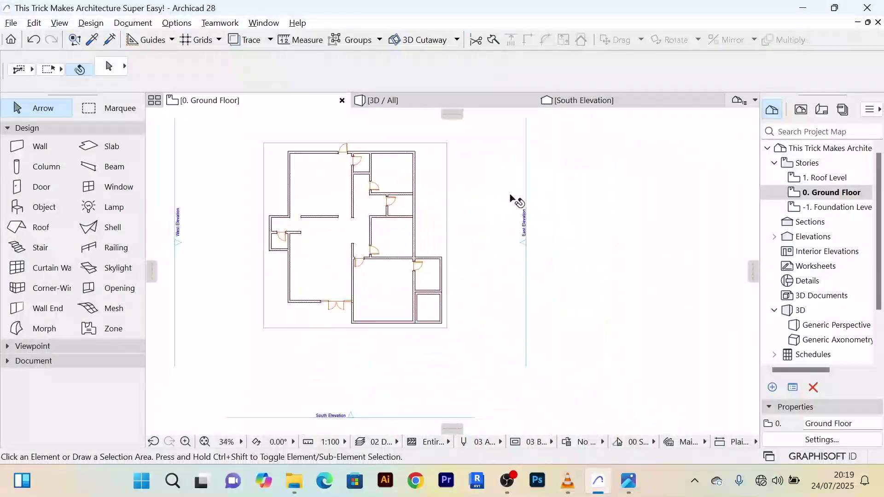
middle_drag(489, 176, 497, 197)
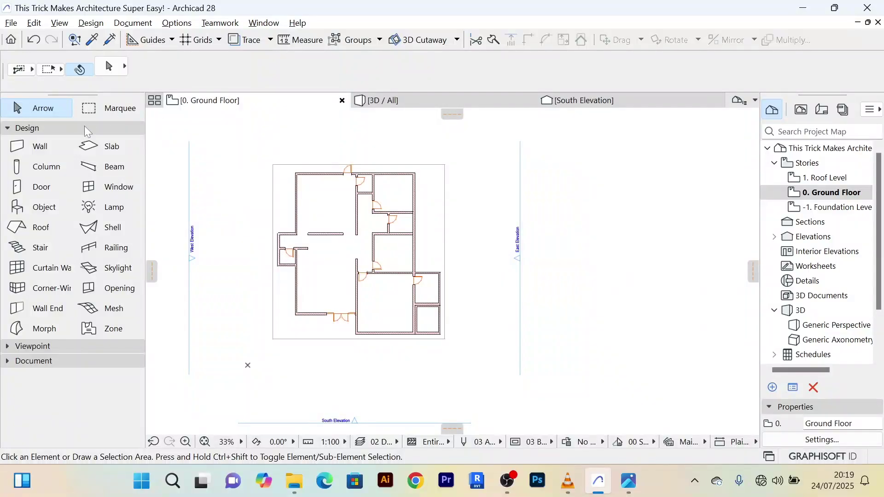
Step: Draw a freehand rectangular slab on the empty area outside the East Elevation marker, using the rectangle geometry method
click(102, 148)
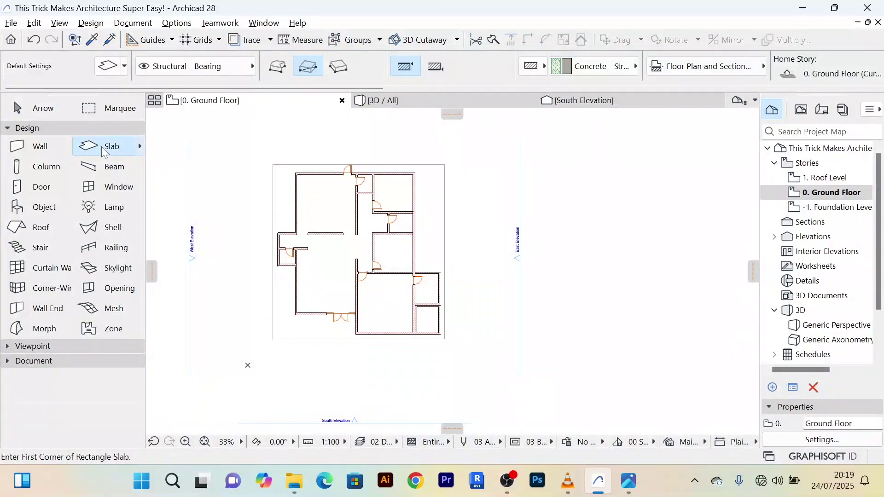
click(339, 69)
click(309, 69)
click(559, 171)
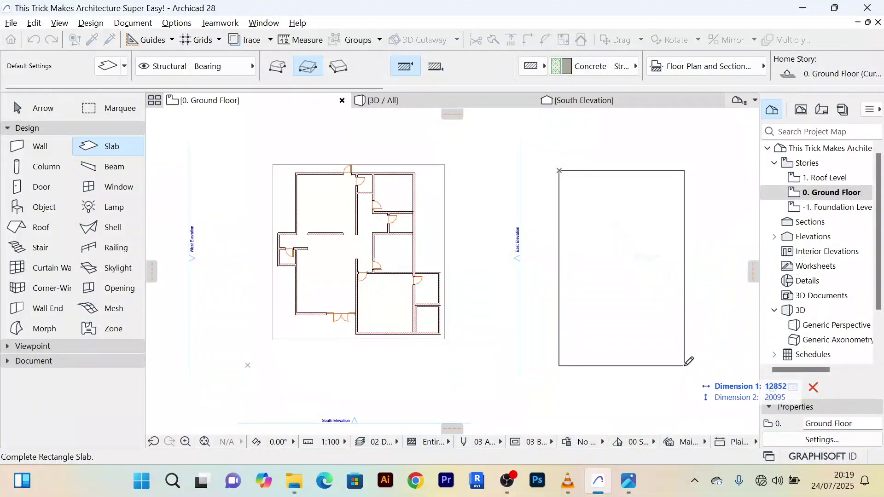
click(675, 312)
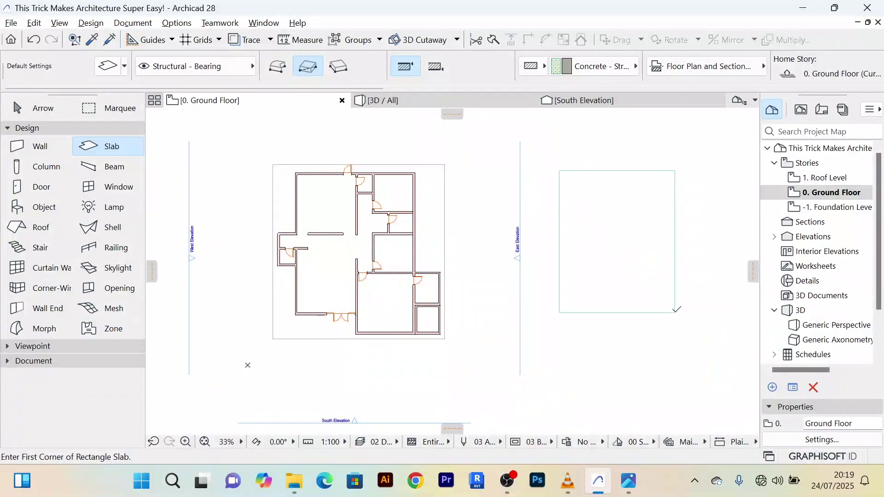
click(48, 111)
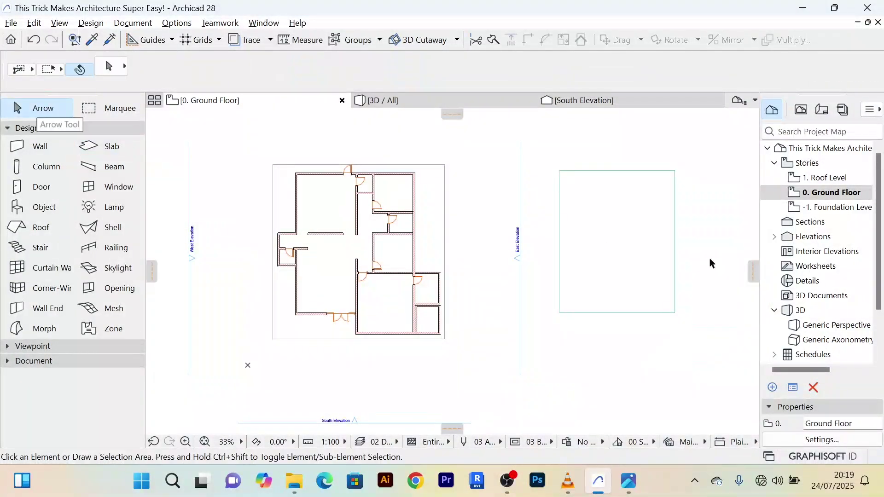
Step: View the separate rectangular slab in 3D and delete it
click(651, 230)
click(390, 102)
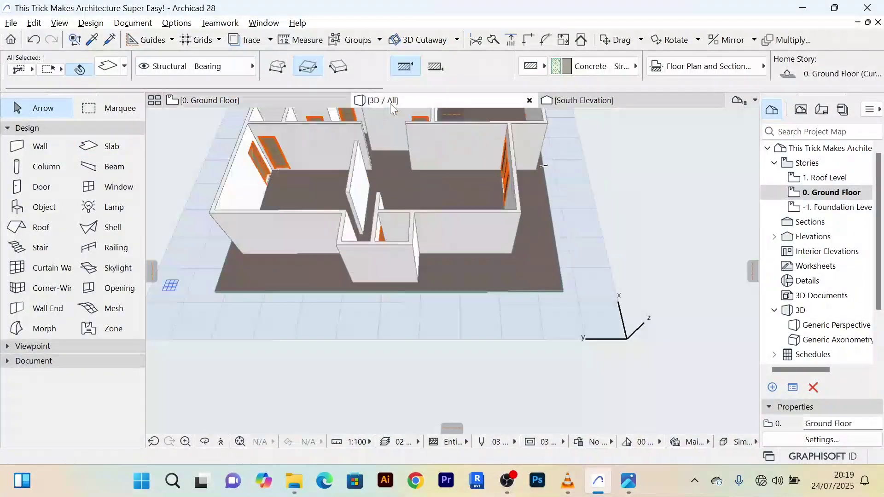
key(Escape)
scroll(614, 225, down, 4)
middle_drag(621, 218, 459, 224)
scroll(424, 214, down, 3)
click(410, 278)
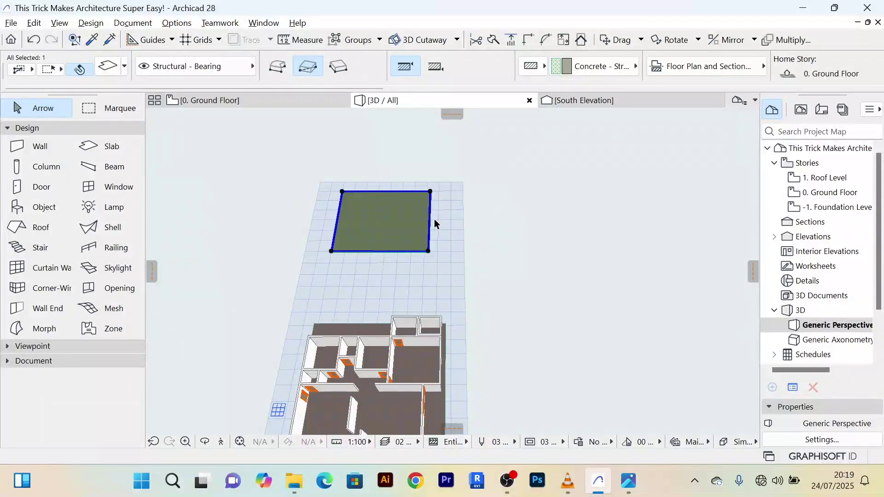
key(Delete)
Step: Examine the slab outline around the building on the ground floor plan
click(198, 99)
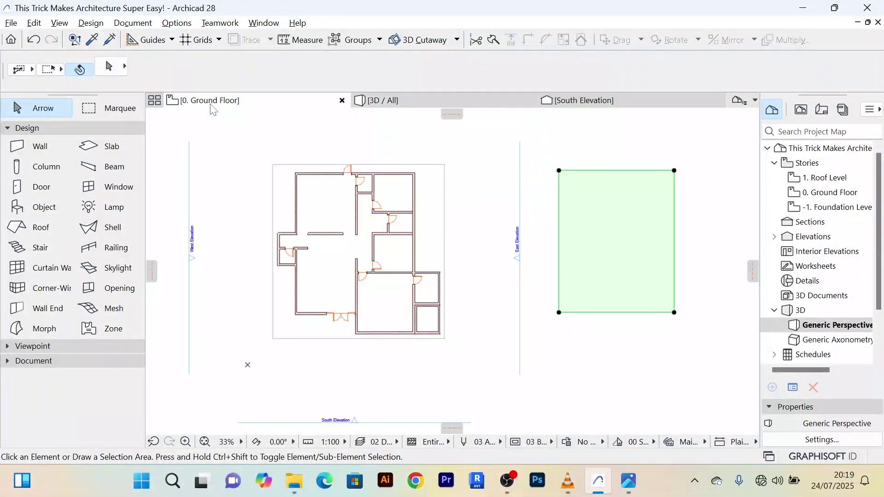
scroll(460, 258, down, 4)
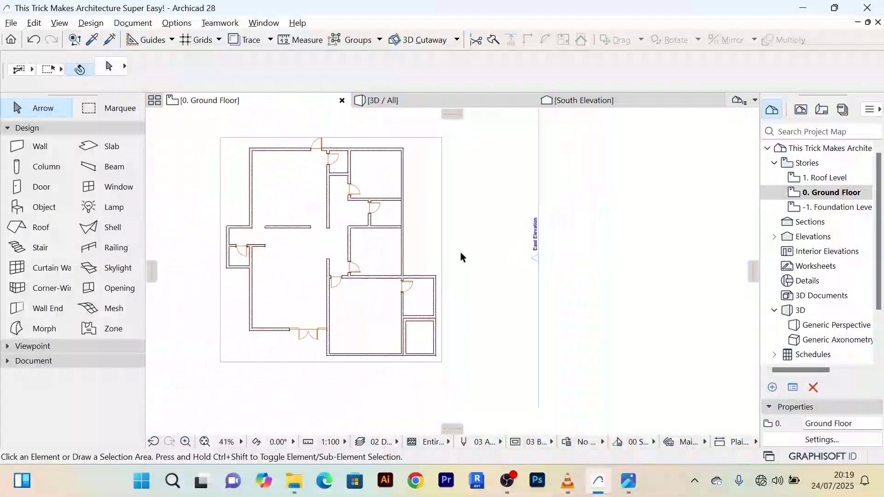
scroll(468, 230, up, 5)
scroll(458, 225, down, 4)
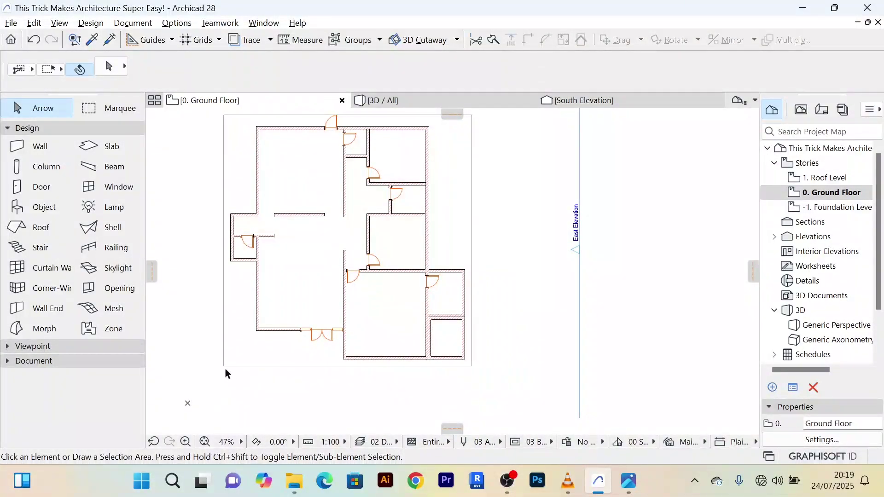
scroll(217, 345, up, 1)
scroll(215, 345, down, 2)
scroll(254, 363, up, 3)
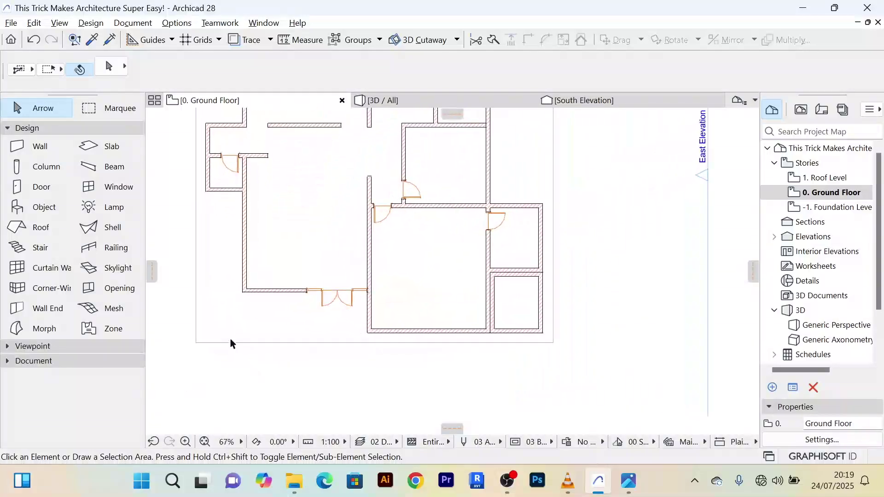
scroll(606, 264, down, 4)
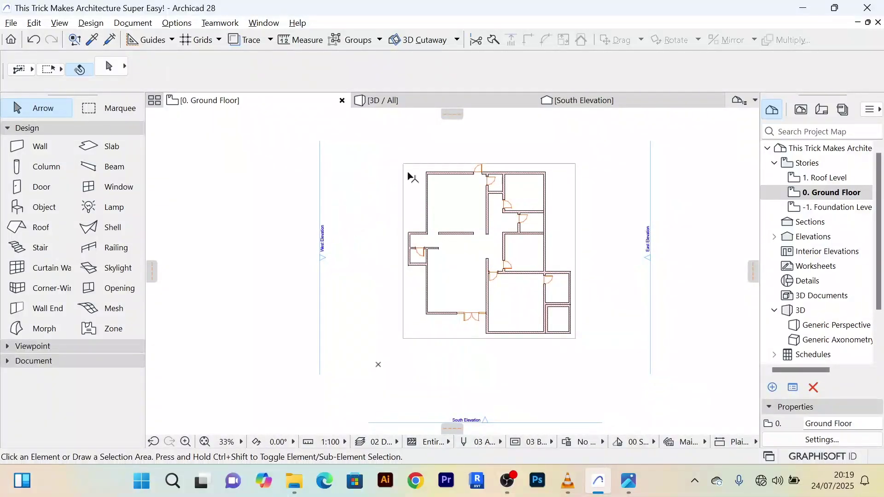
middle_drag(386, 170, 348, 155)
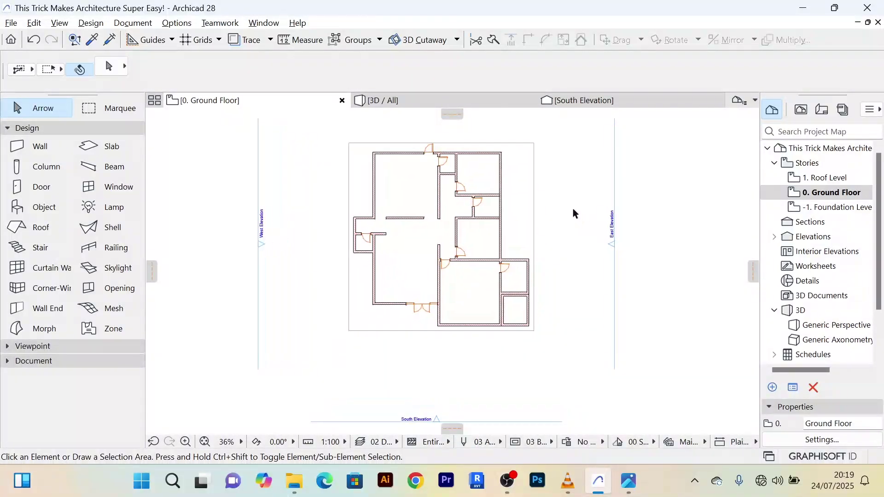
scroll(573, 208, up, 3)
scroll(572, 207, down, 2)
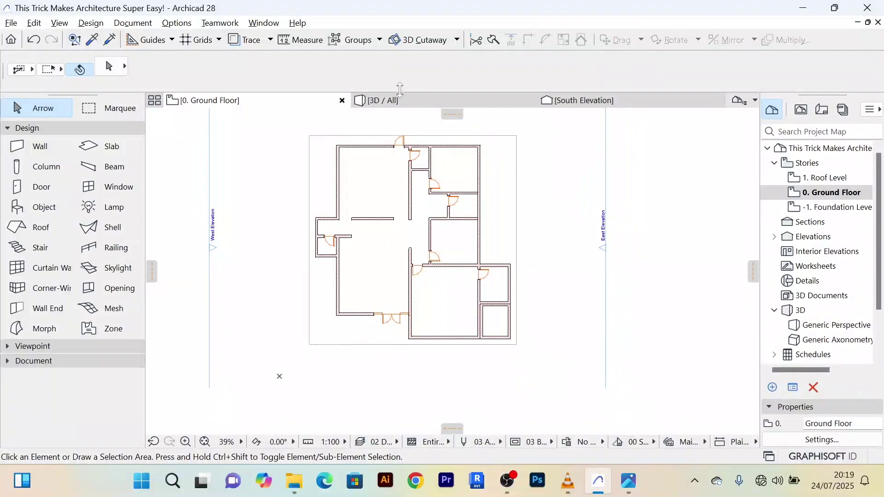
Step: Examine the slab's carpet surface through the rooms and around the outer walls in 3D
click(382, 100)
scroll(469, 327, up, 5)
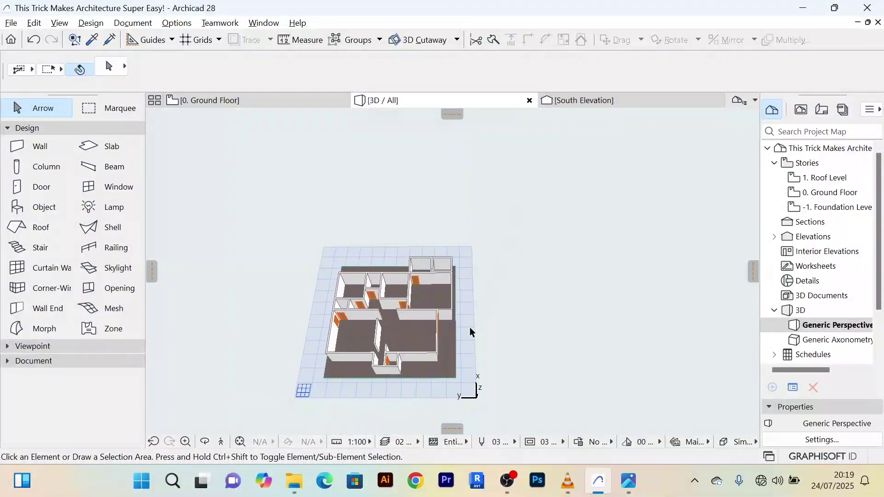
scroll(457, 318, up, 5)
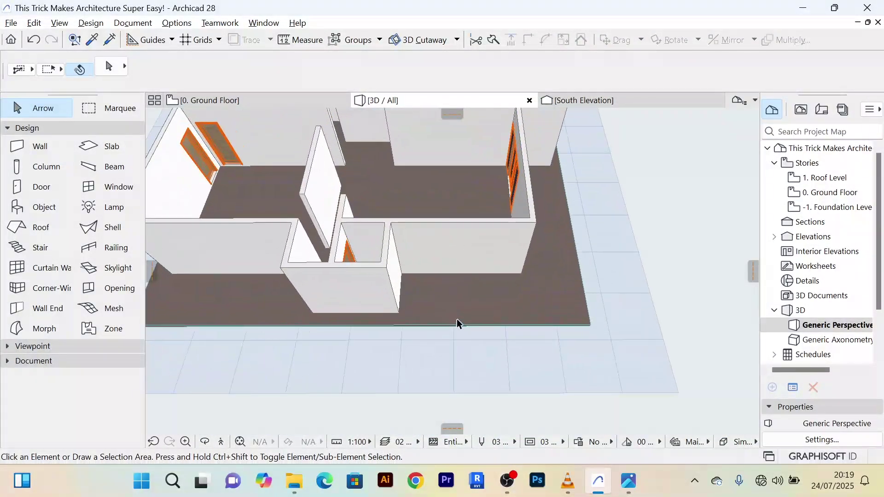
scroll(452, 316, down, 3)
scroll(408, 221, down, 6)
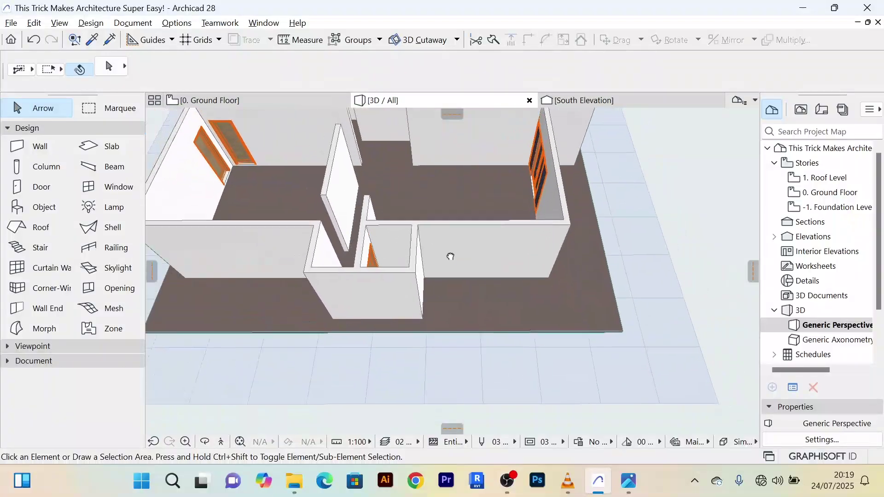
scroll(467, 279, down, 2)
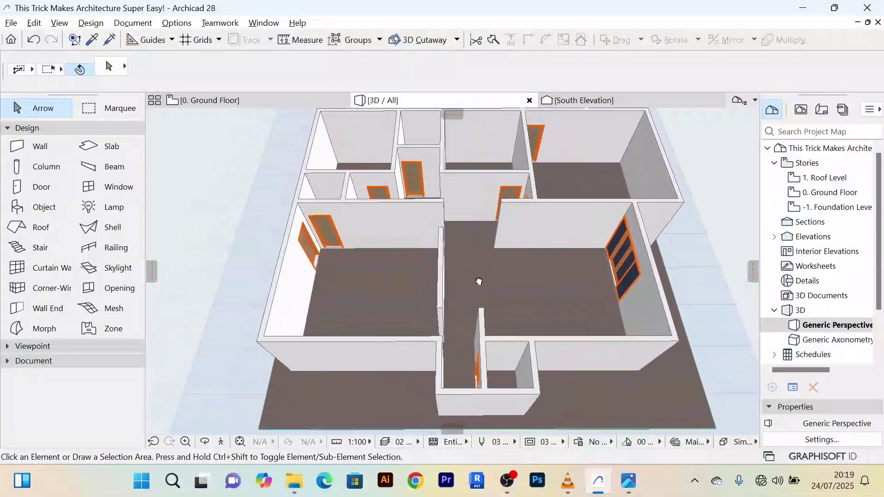
scroll(469, 280, up, 4)
scroll(470, 281, down, 1)
scroll(432, 257, down, 3)
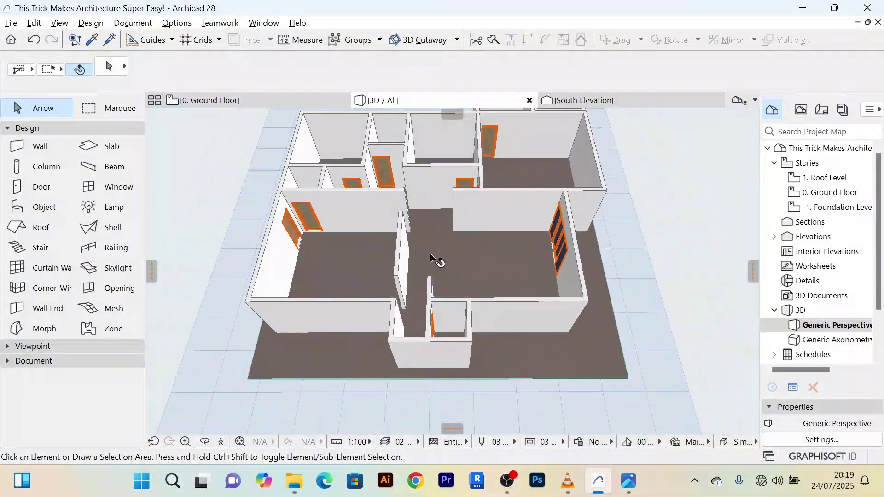
scroll(295, 175, down, 1)
Step: Open the default object settings from the ground floor plan and choose the Couches and Sofas library folder under Furnishing
click(220, 101)
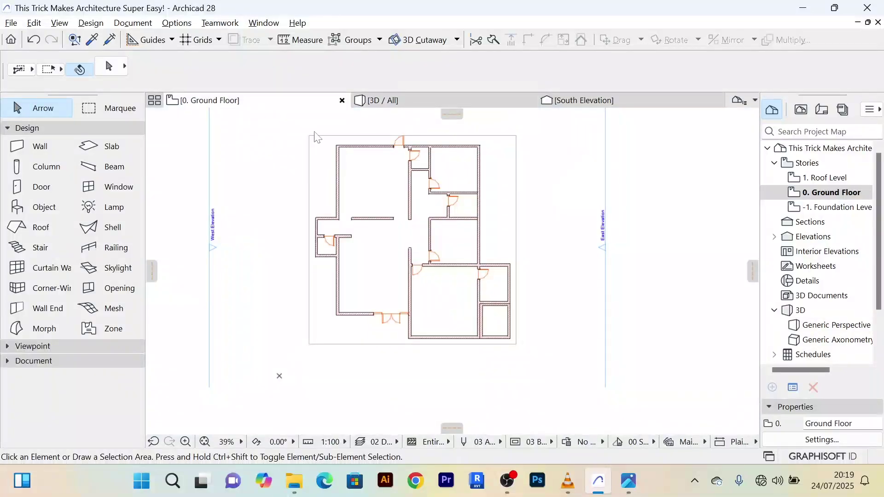
scroll(529, 242, down, 1)
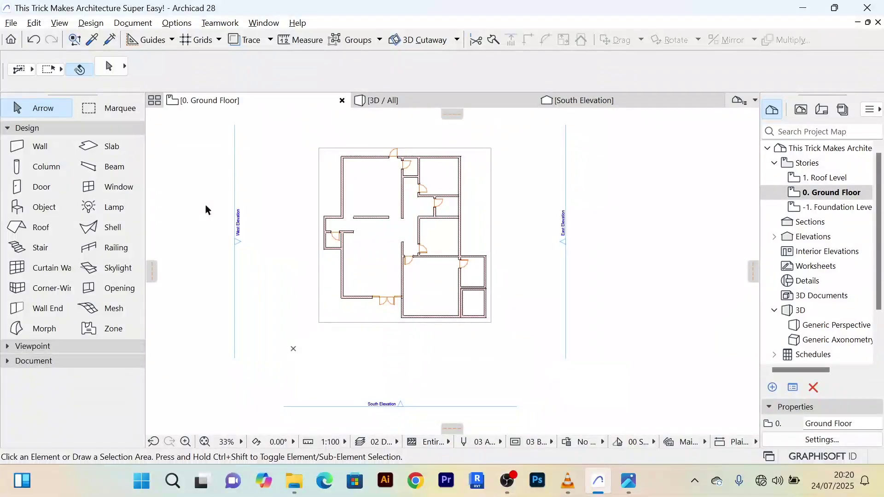
click(56, 208)
double_click(57, 208)
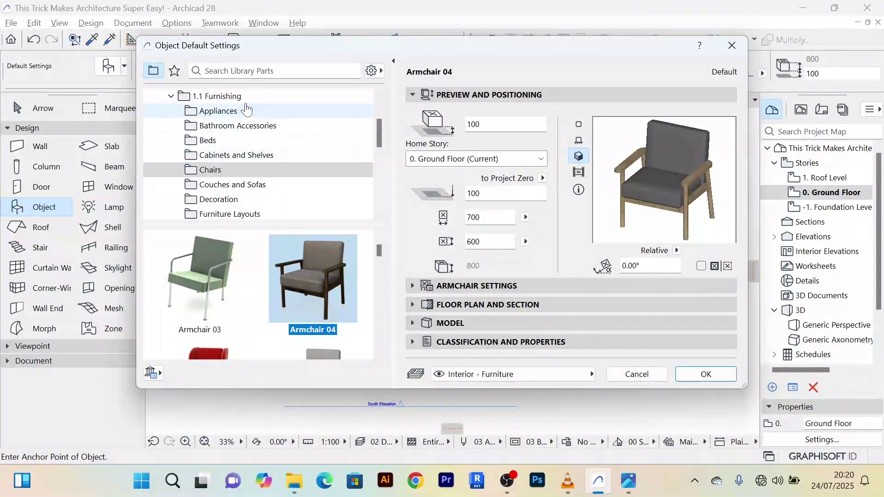
click(283, 145)
click(263, 157)
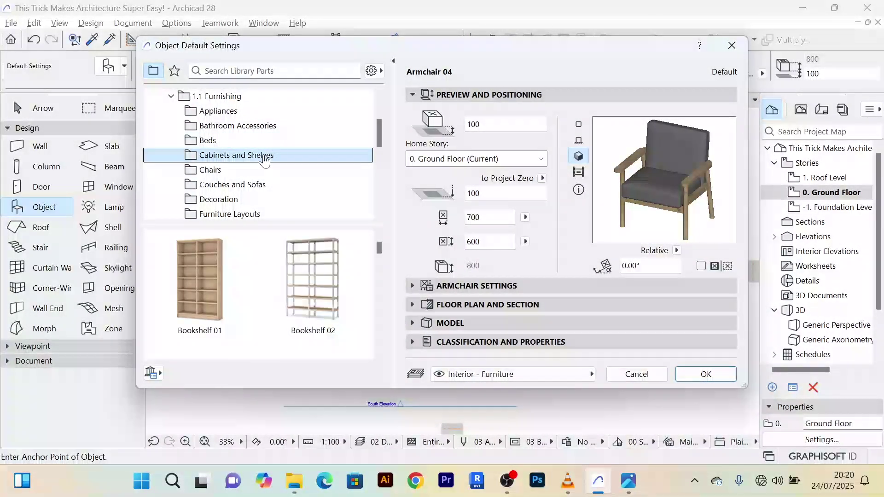
click(244, 171)
click(248, 189)
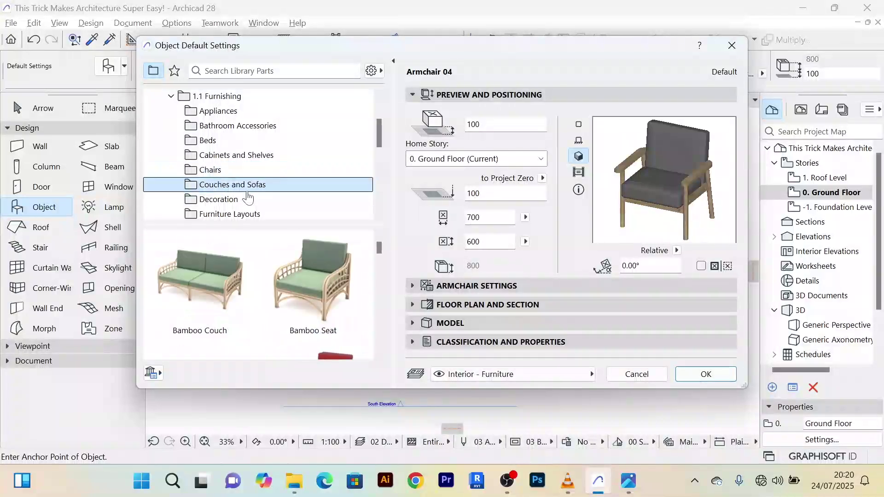
Step: Examine the sofa and armchair models in the Couches and Sofas folder and the other folder names under Furnishing
scroll(261, 208, down, 1)
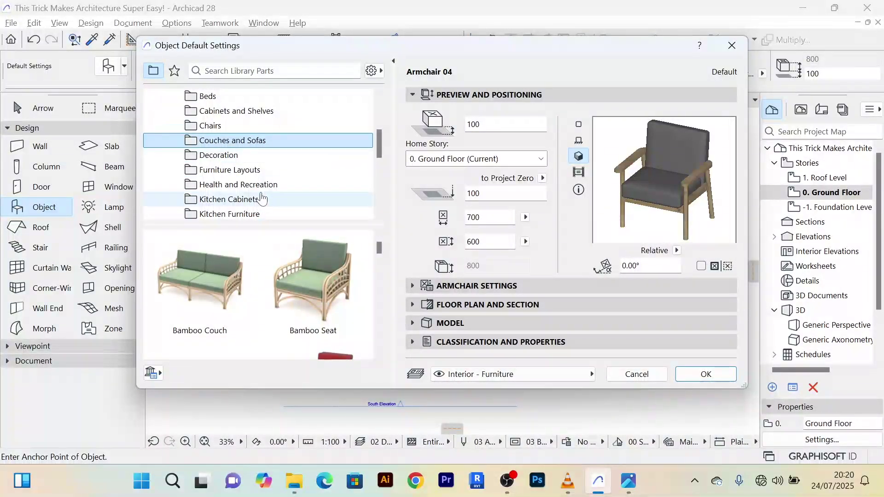
scroll(282, 298, down, 2)
scroll(282, 297, down, 4)
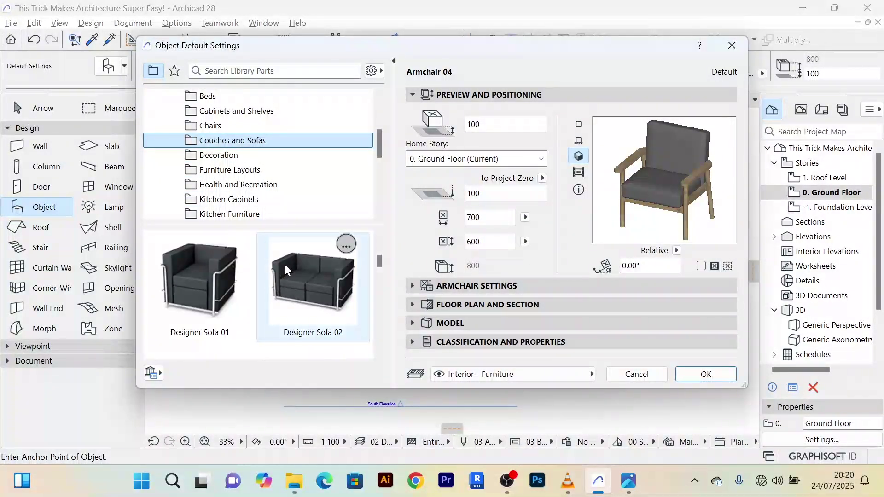
scroll(292, 279, down, 5)
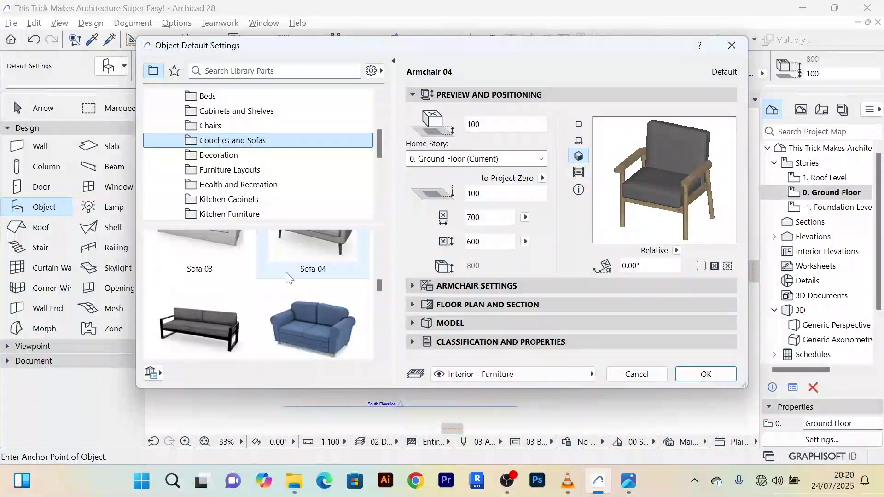
scroll(287, 286, down, 2)
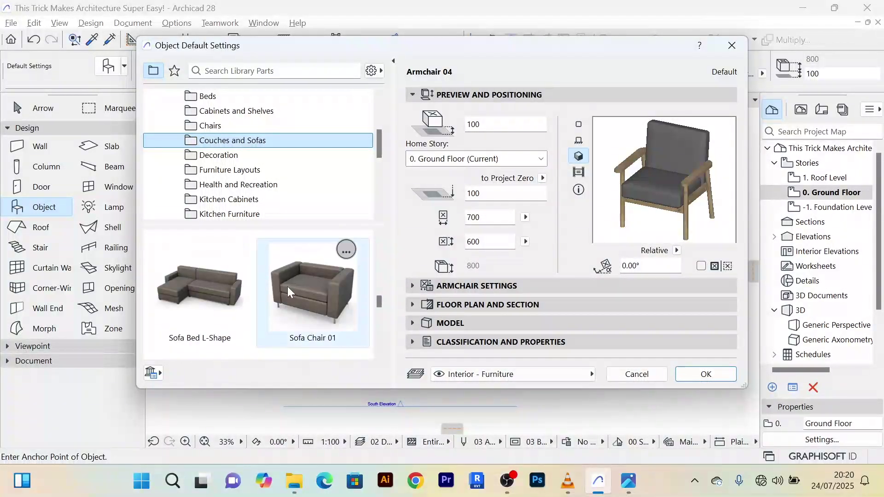
scroll(286, 286, down, 3)
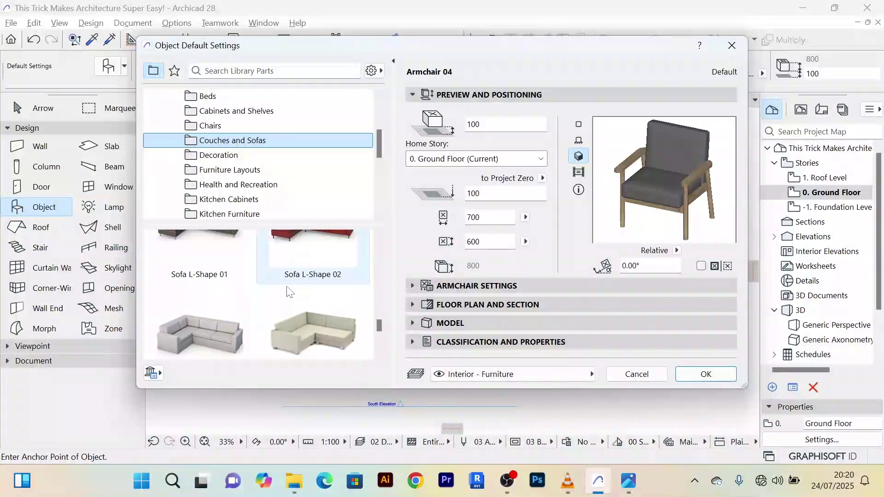
scroll(290, 290, down, 5)
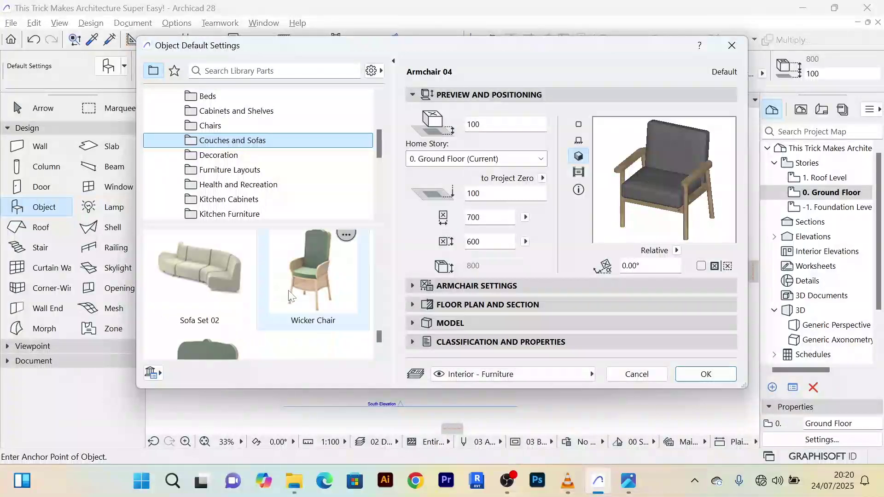
scroll(291, 296, up, 4)
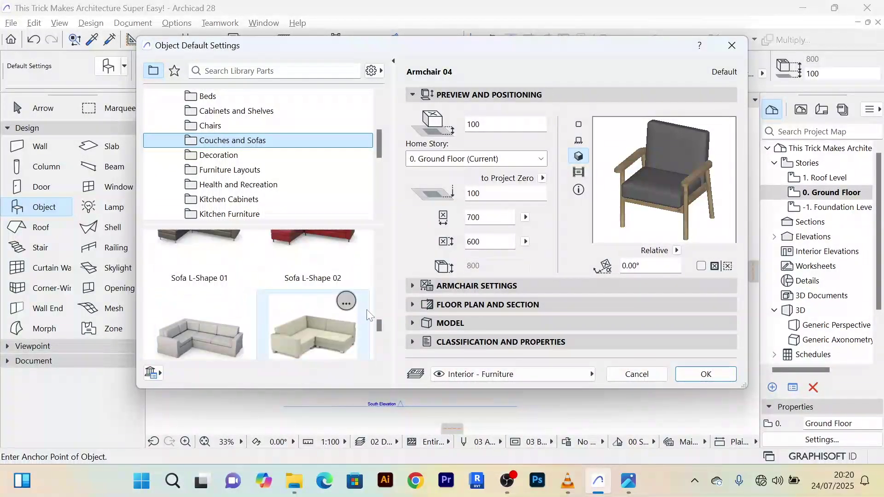
scroll(322, 321, up, 2)
scroll(318, 322, down, 5)
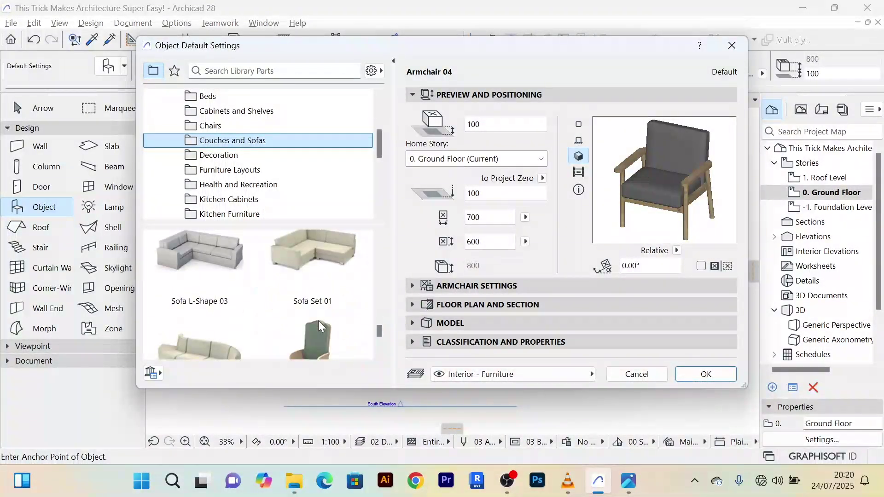
scroll(322, 326, up, 3)
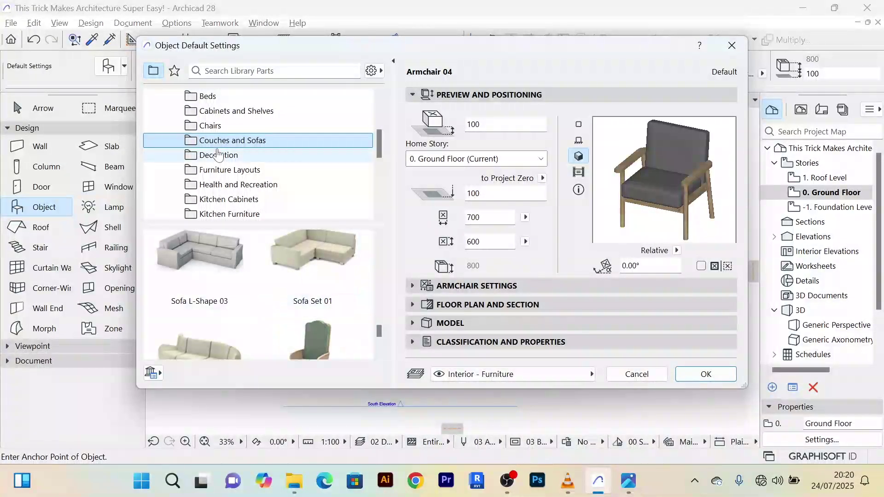
scroll(235, 171, down, 2)
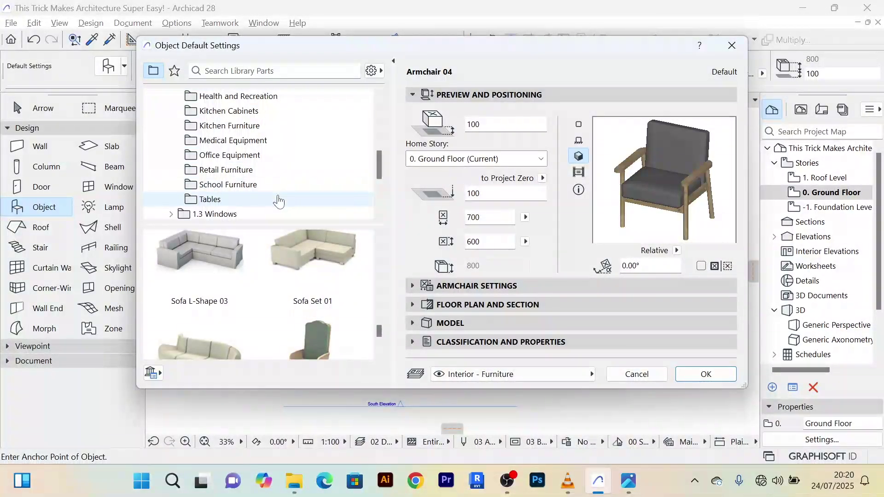
scroll(258, 147, up, 2)
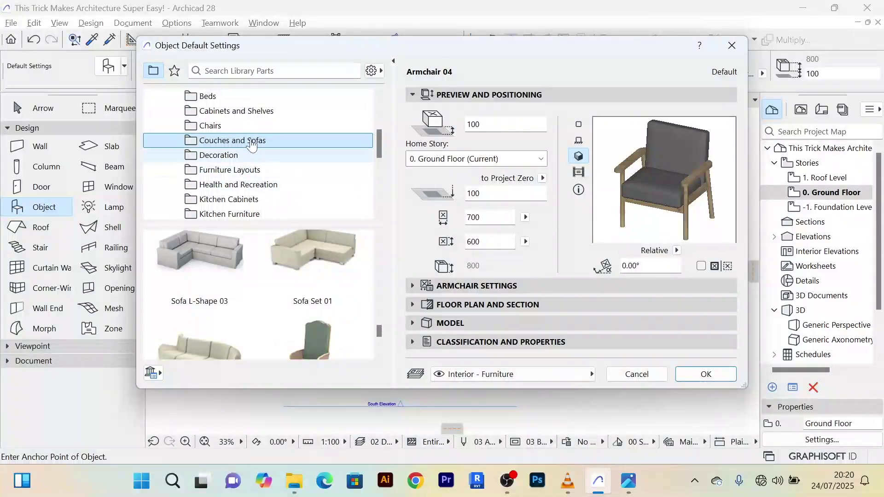
Step: Open the Chairs library folder under Furnishing and look through its armchairs, loungers, office chairs and stools
scroll(260, 145, up, 1)
click(223, 171)
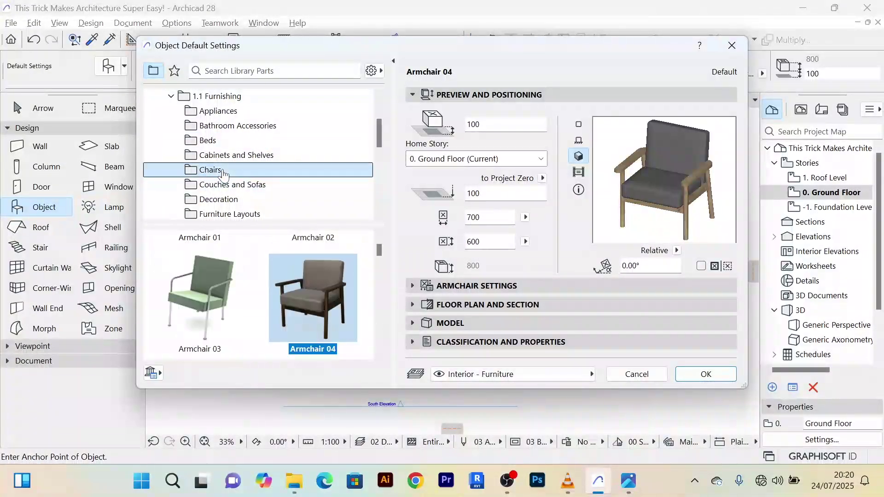
scroll(313, 282, down, 4)
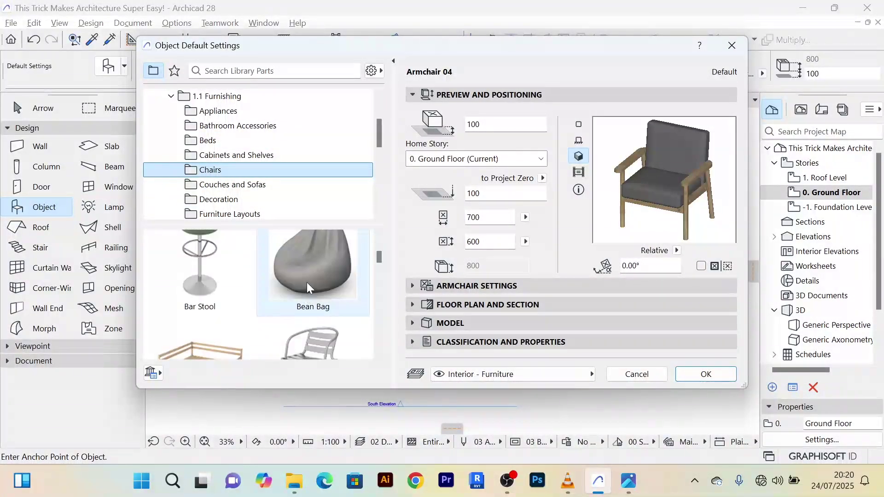
scroll(306, 283, down, 7)
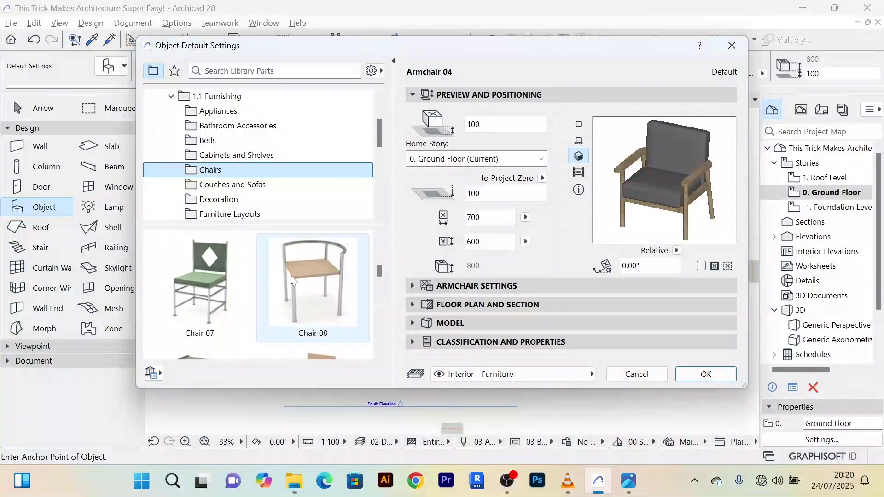
scroll(307, 267, down, 6)
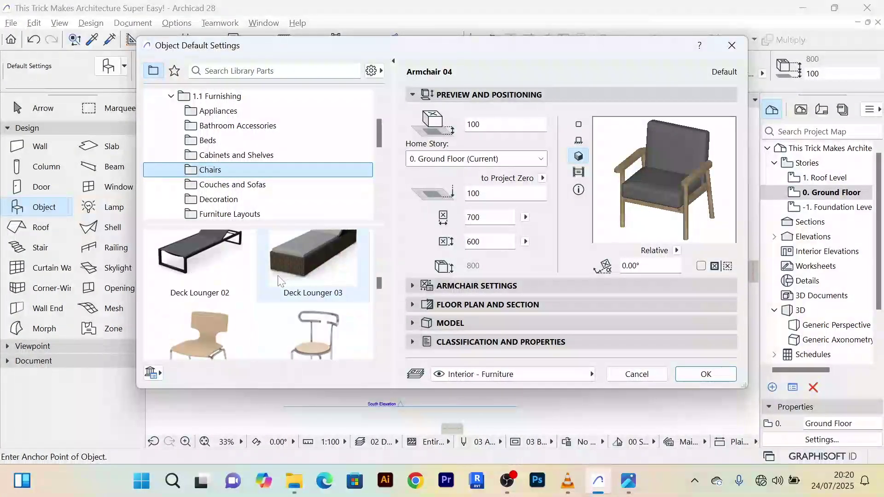
scroll(312, 273, down, 4)
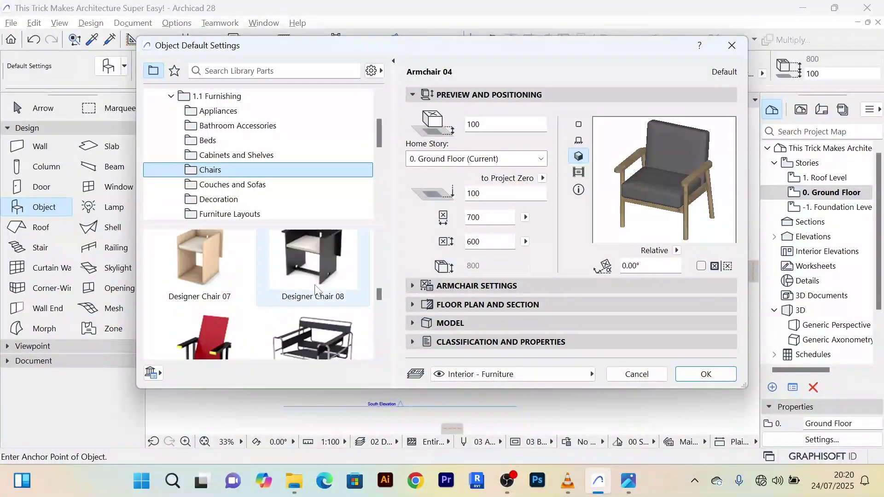
scroll(328, 301, down, 6)
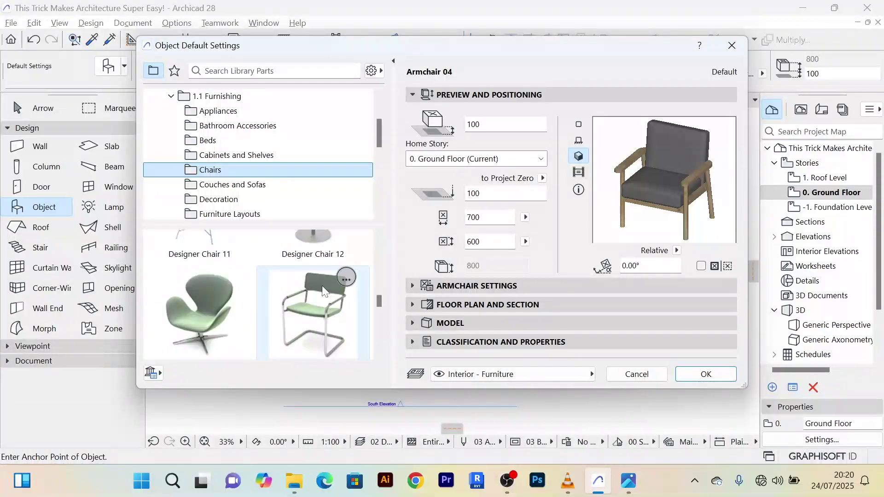
scroll(322, 291, down, 6)
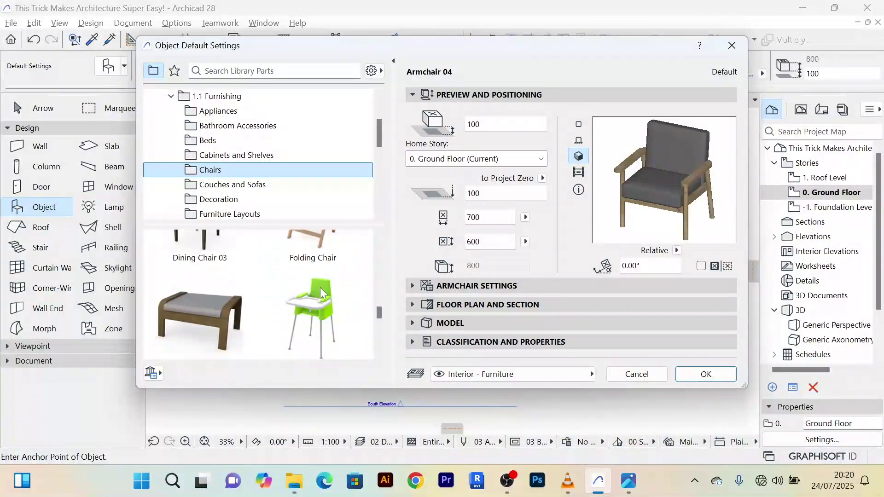
scroll(322, 290, down, 6)
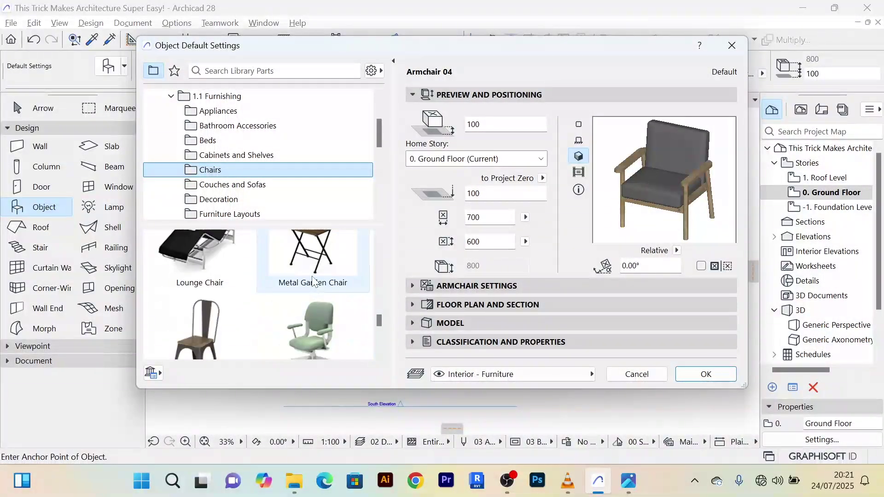
scroll(312, 279, down, 6)
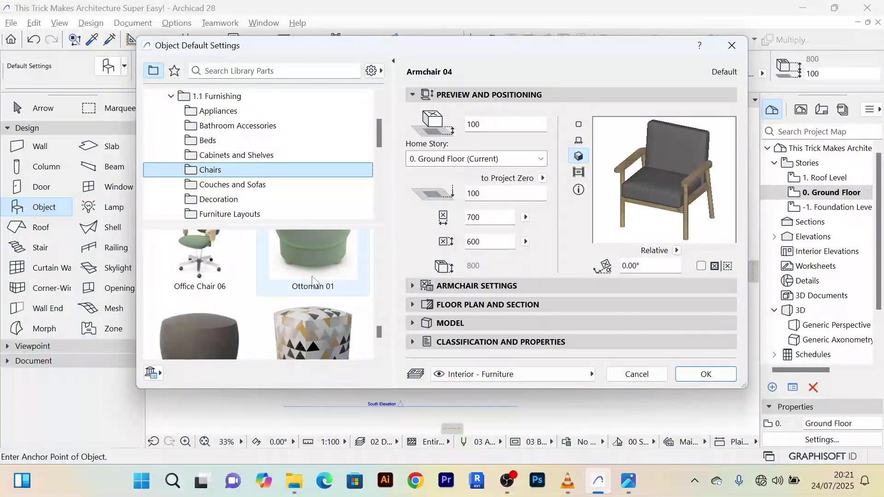
scroll(312, 279, down, 4)
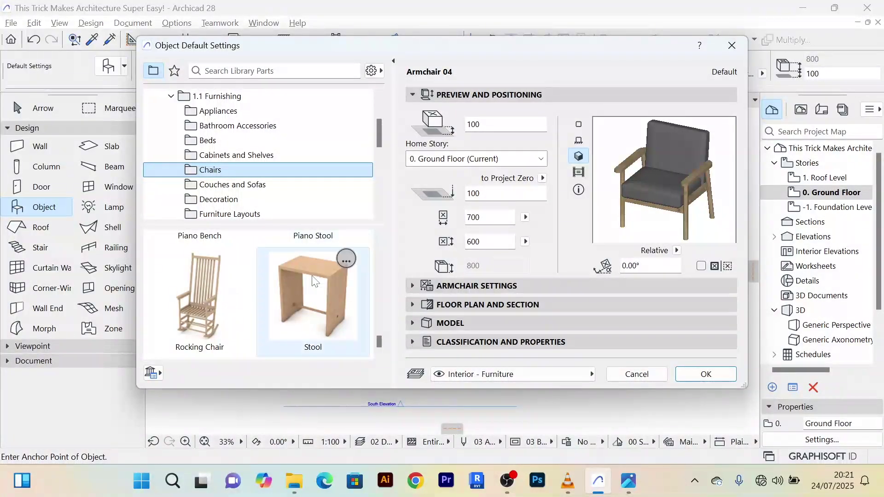
Step: Reopen the Couches and Sofas folder, review its models through to the end, and look over the remaining library folders
click(244, 184)
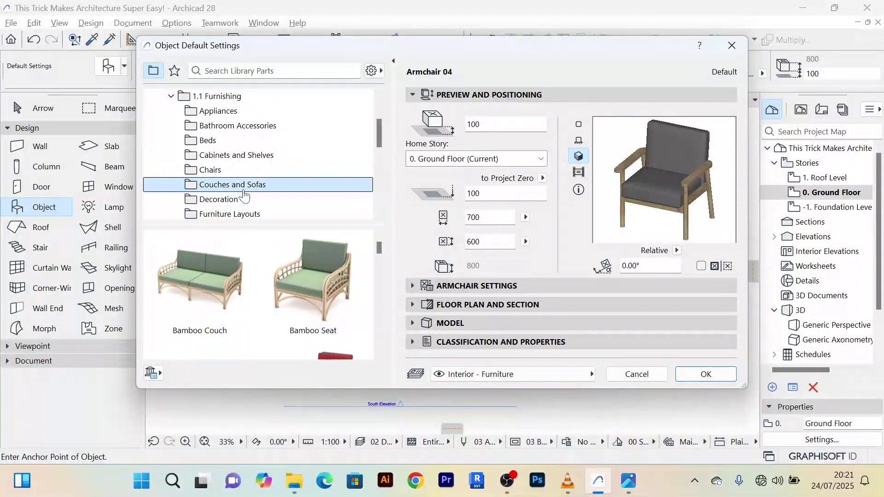
scroll(305, 284, down, 8)
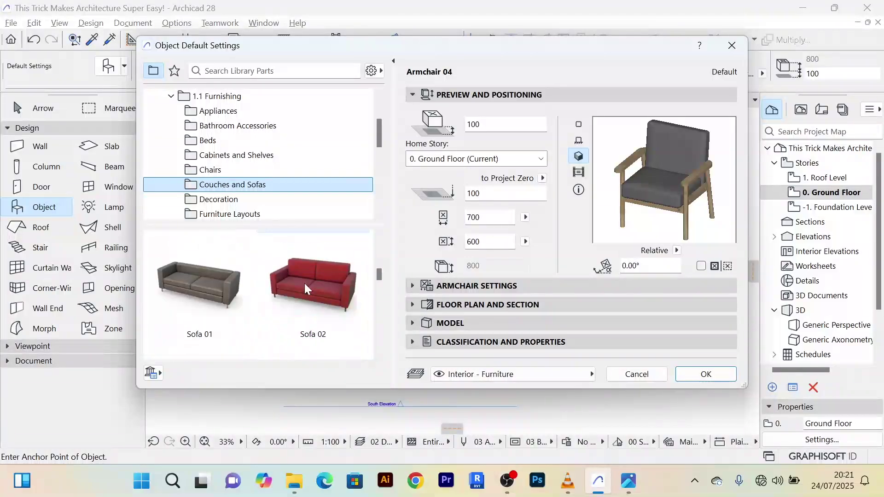
scroll(308, 289, down, 8)
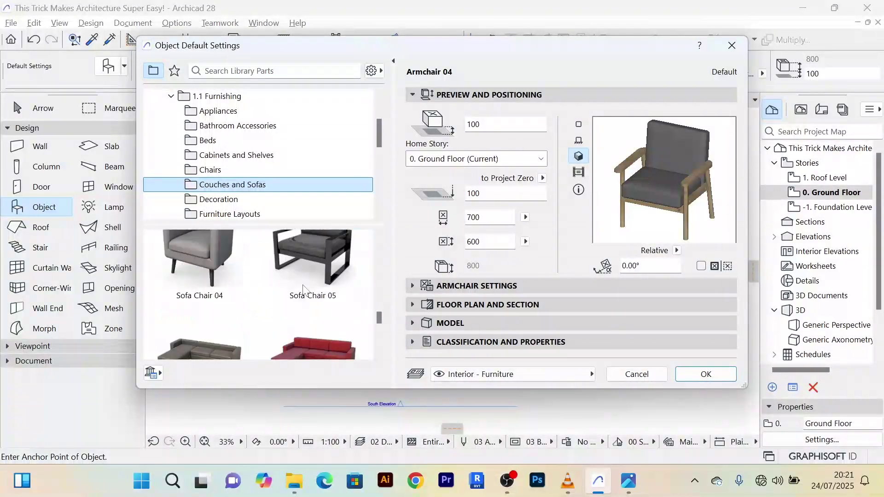
scroll(304, 290, down, 5)
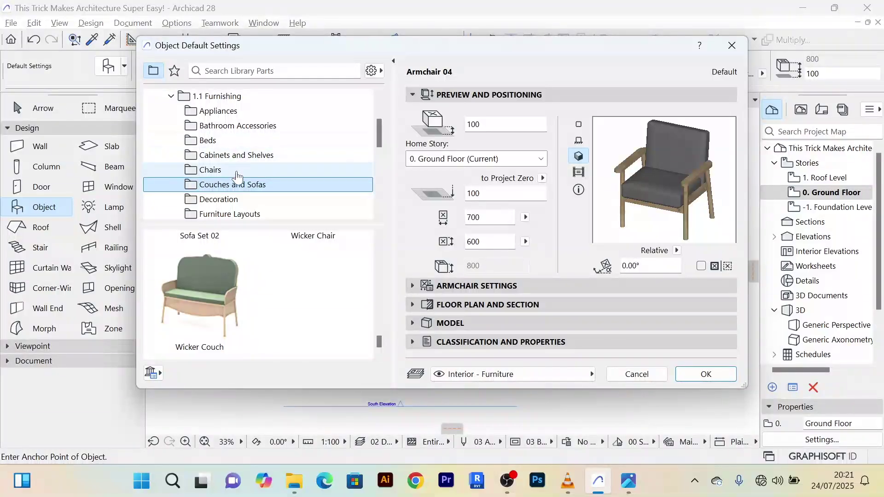
scroll(231, 139, up, 3)
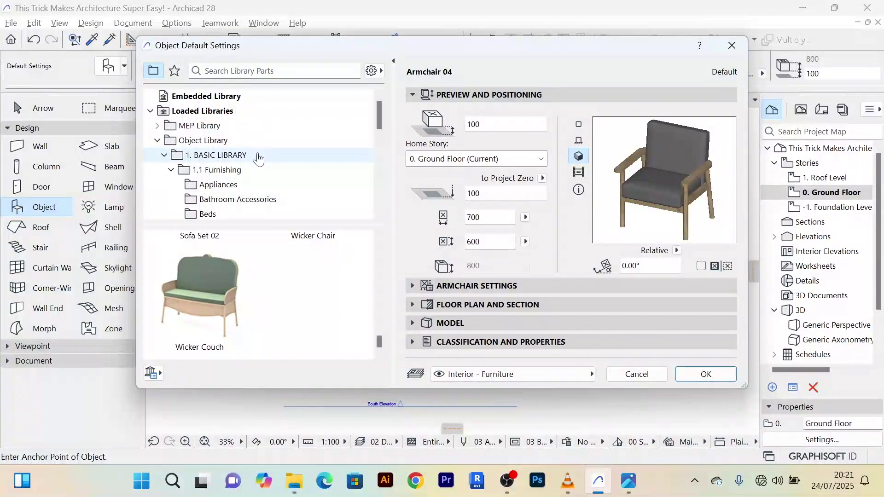
scroll(258, 162, down, 8)
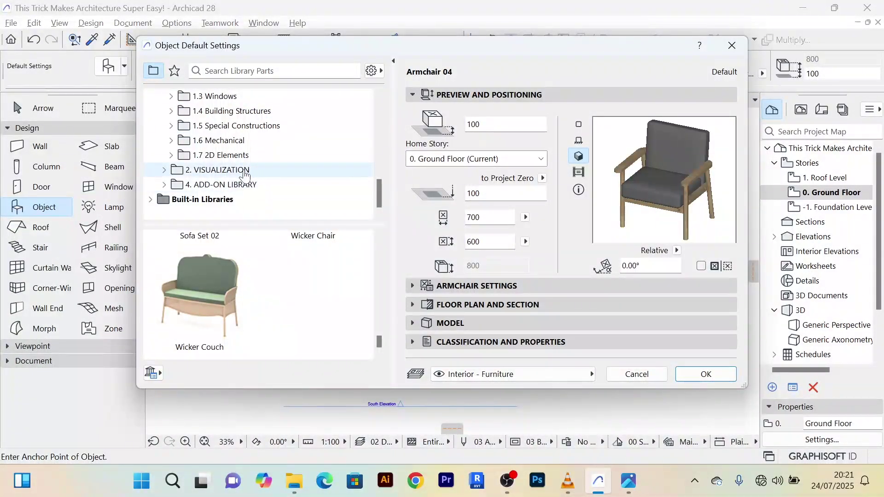
scroll(245, 96, up, 3)
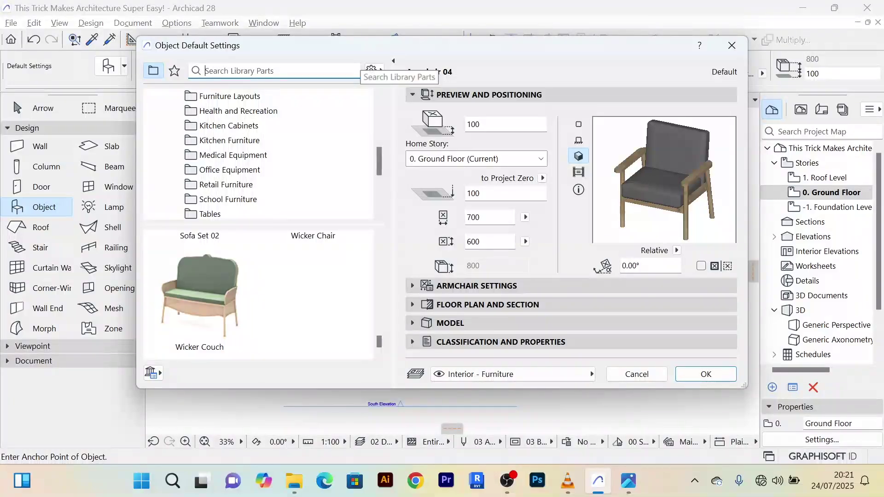
Step: Search the object library for "seat" and choose the Sofa Layout object from the results
click(349, 71)
text(s)
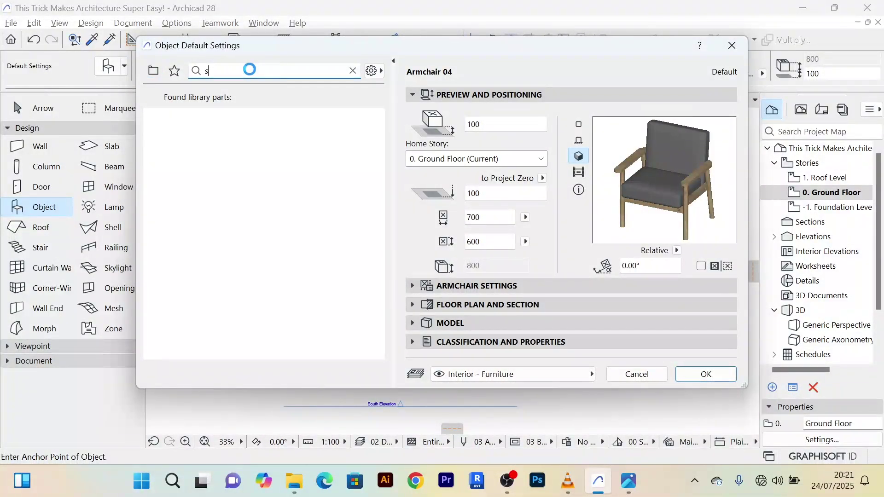
text(eat)
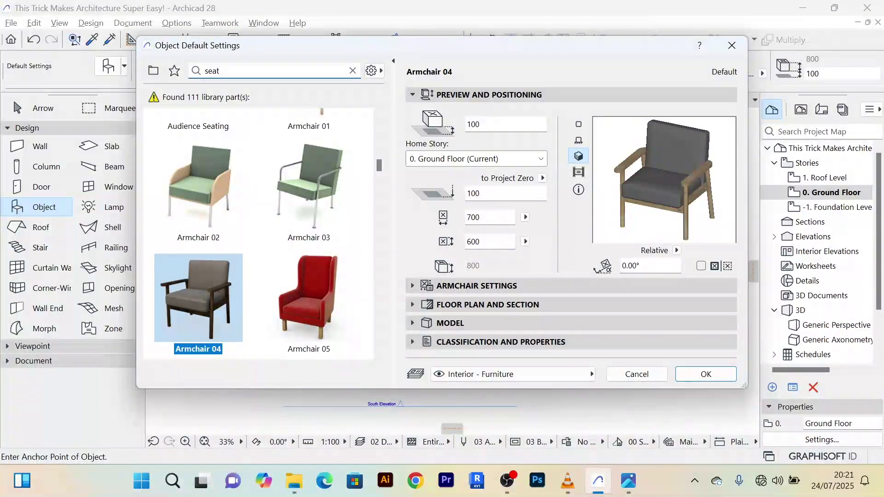
scroll(309, 242, down, 6)
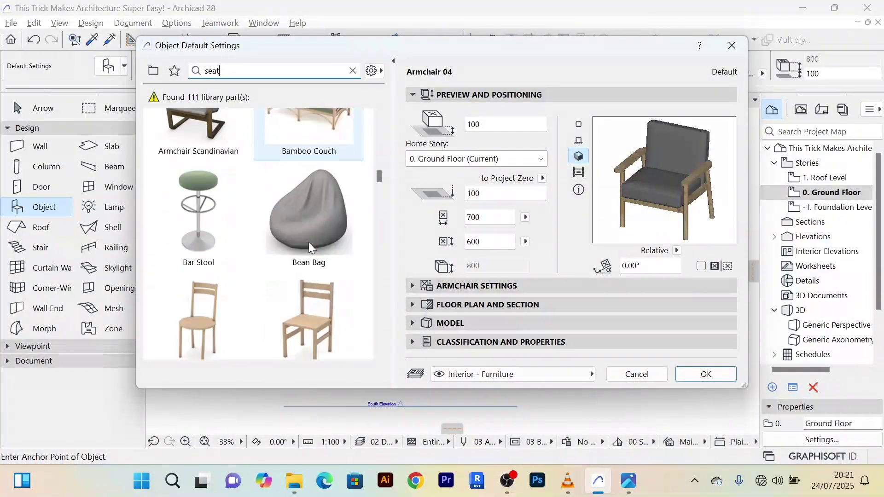
scroll(309, 242, down, 10)
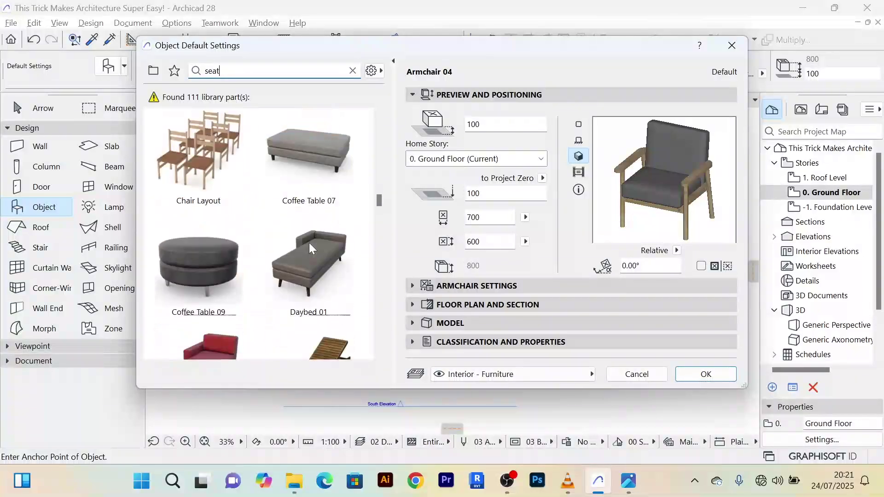
scroll(310, 247, down, 8)
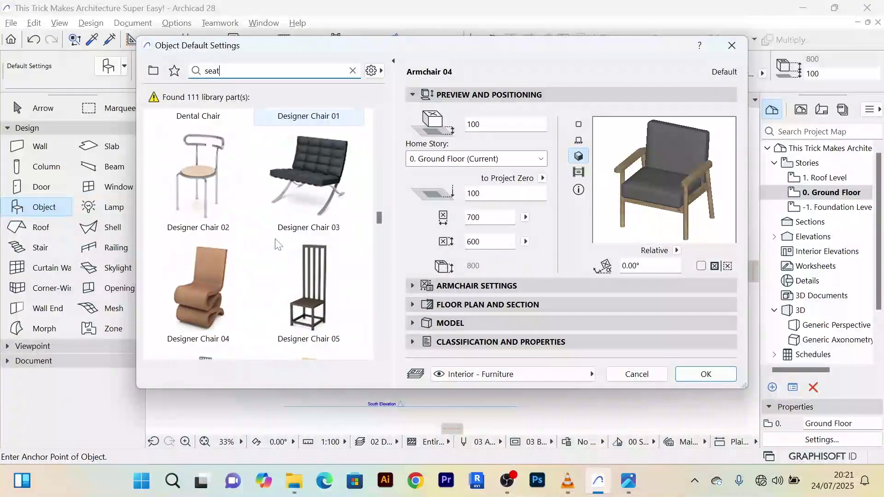
scroll(278, 244, down, 6)
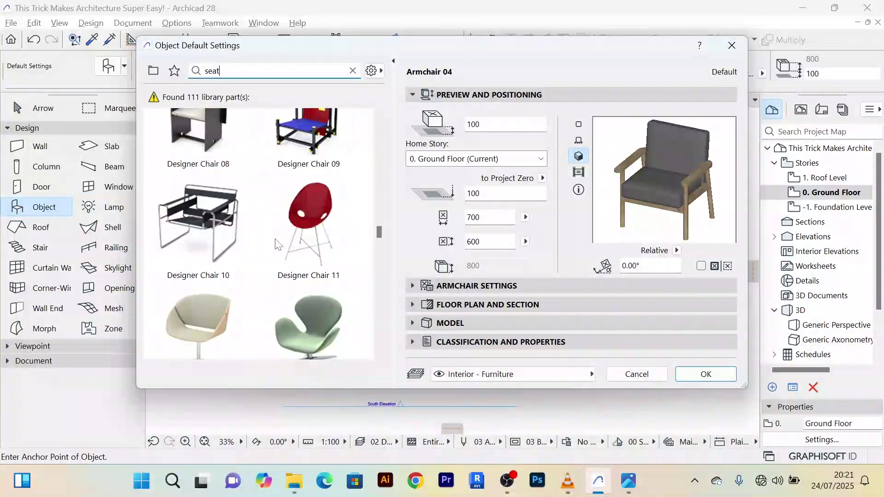
scroll(278, 244, down, 14)
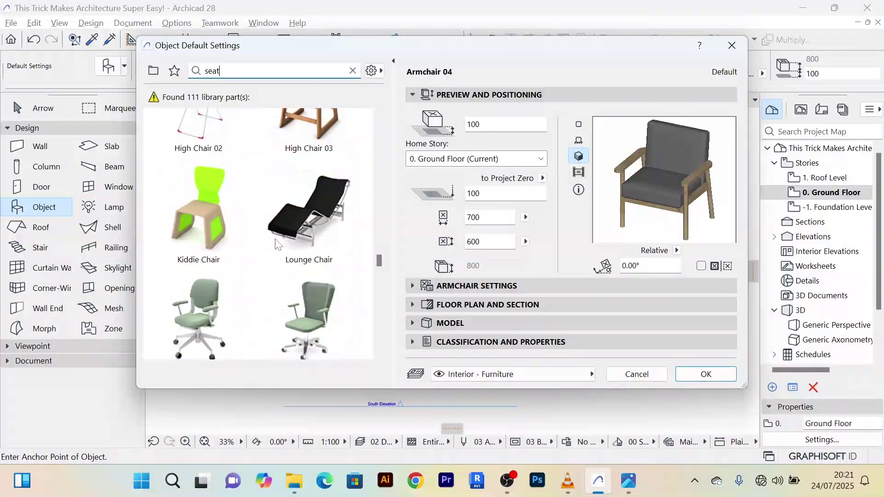
scroll(278, 245, down, 8)
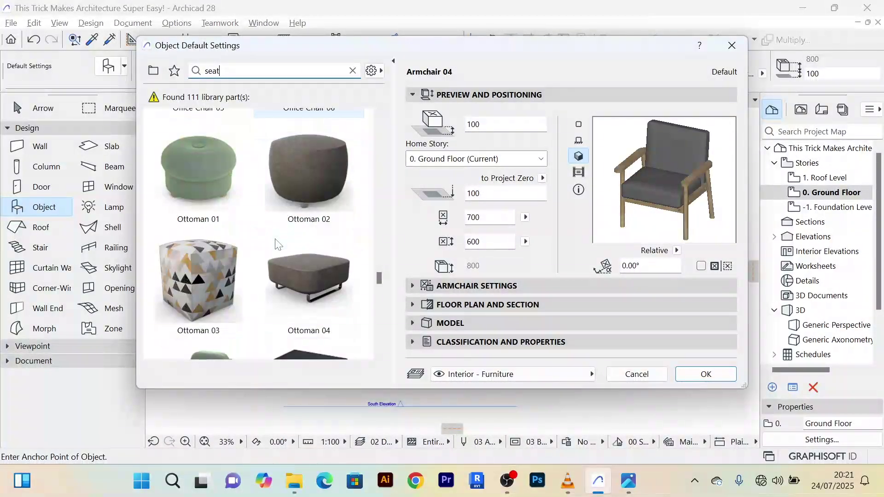
scroll(278, 244, down, 16)
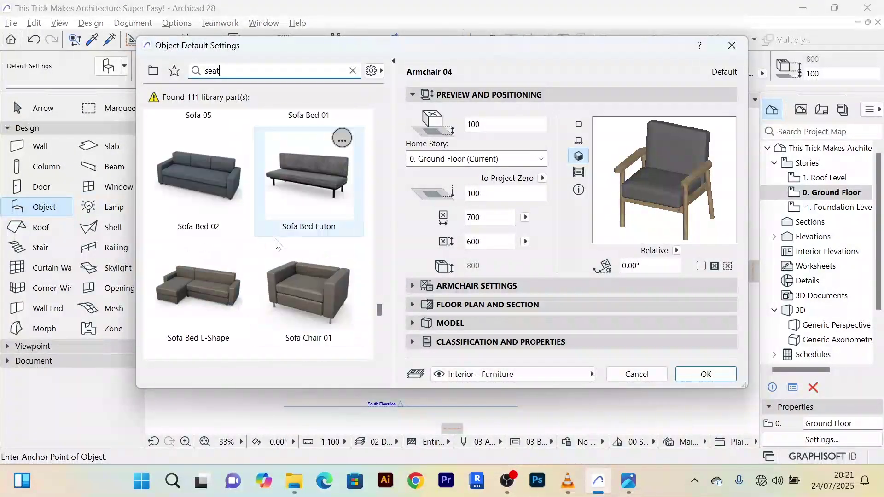
scroll(278, 244, down, 8)
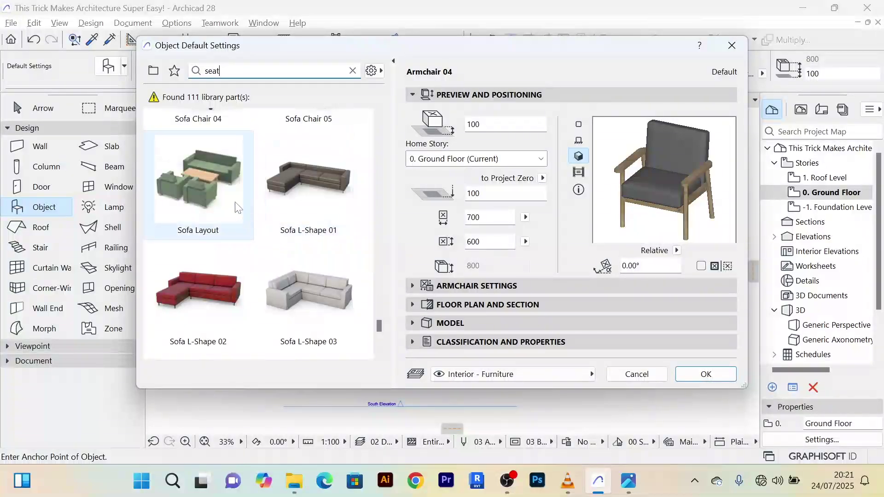
click(219, 189)
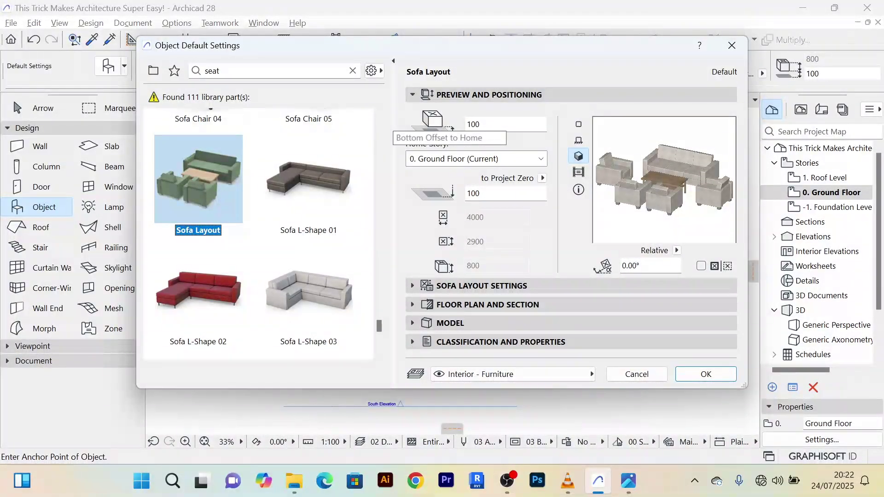
Step: Set the Sofa Layout's bottom offset to its home story to 0
double_click(474, 124)
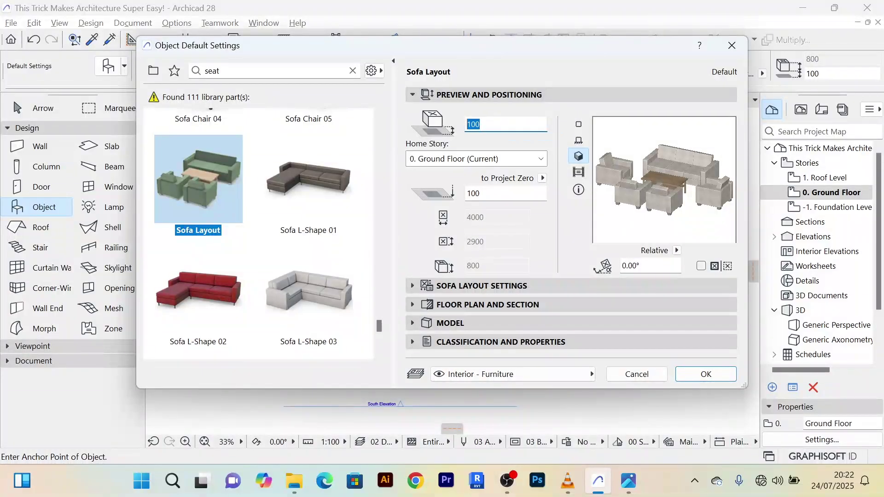
text(0)
key(Tab)
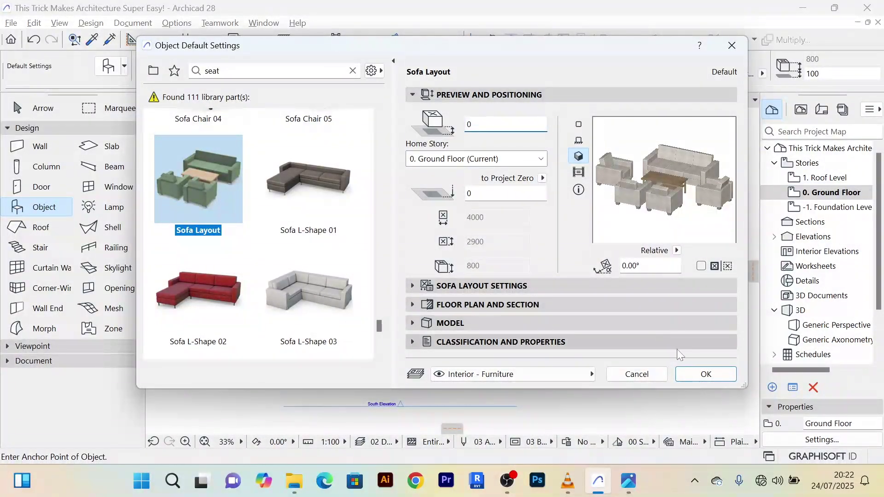
Step: Open the Sofa Layout settings and try switching the bottom and left seating off and back on
click(414, 285)
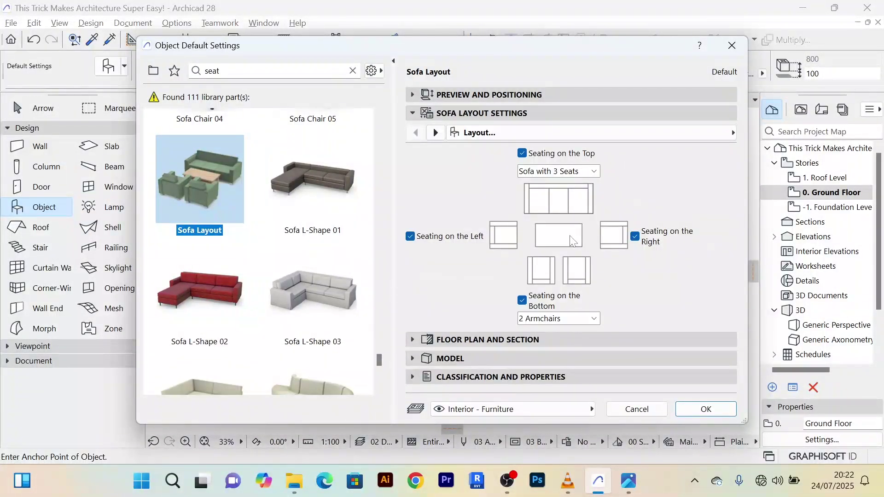
click(524, 302)
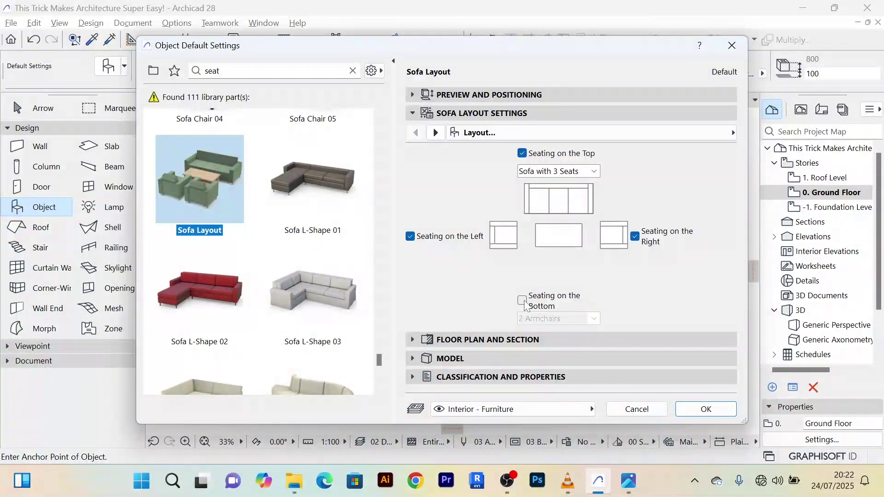
click(523, 301)
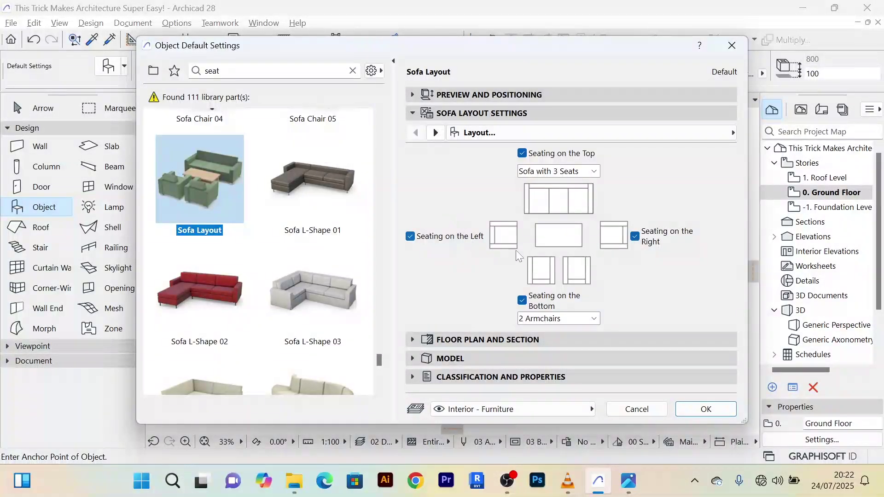
click(410, 236)
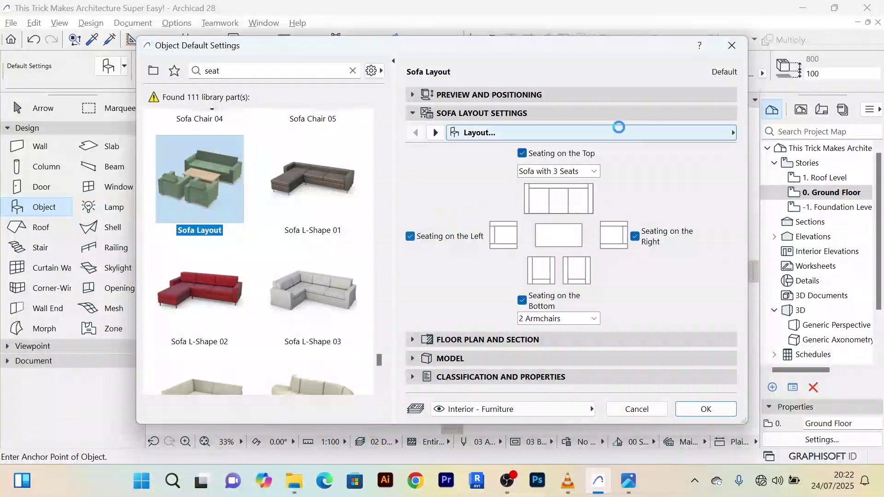
Step: Try 2 Armchairs and 1 Armchair as the Sofa Layout's top seating, and restore Sofa with 3 Seats
click(594, 171)
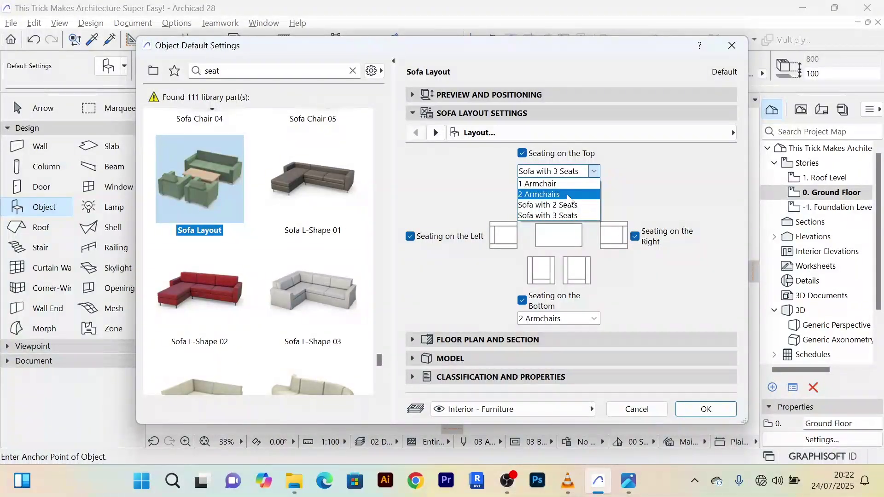
click(543, 194)
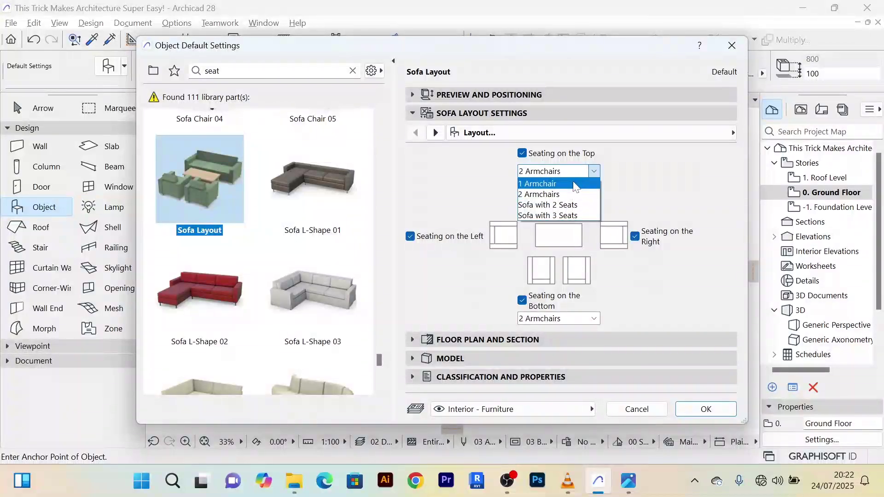
click(588, 183)
click(594, 172)
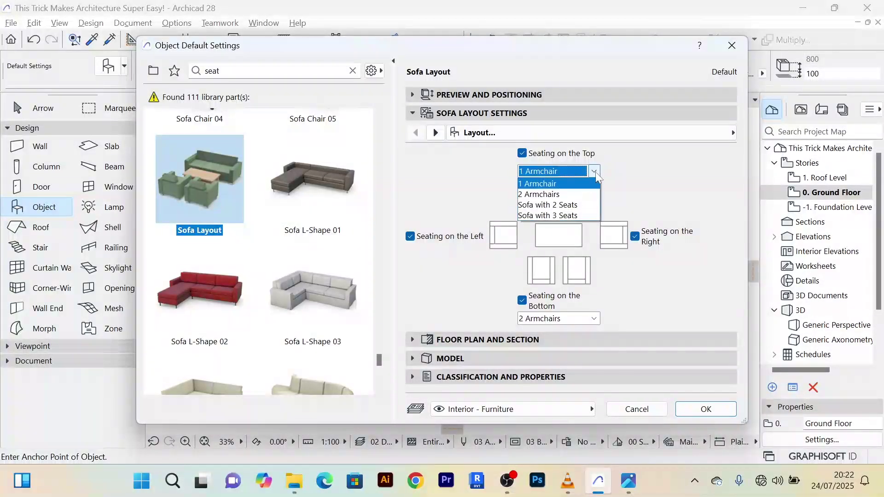
click(573, 215)
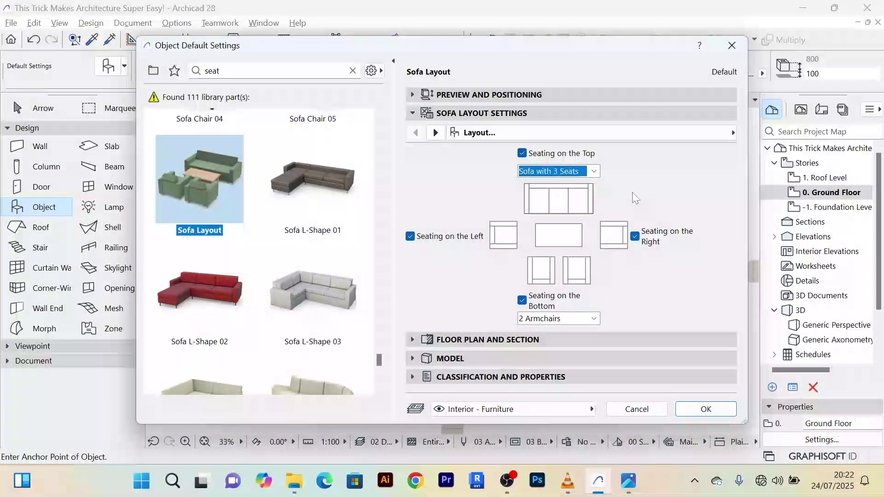
Step: Set the bottom seating of the sofa layout to Sofa with 3 Seats and override its surfaces with GENERAL
click(594, 318)
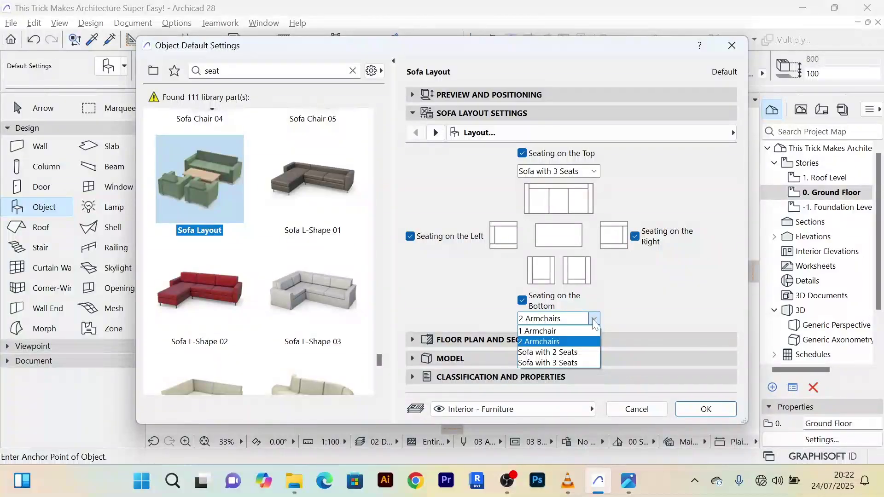
click(585, 362)
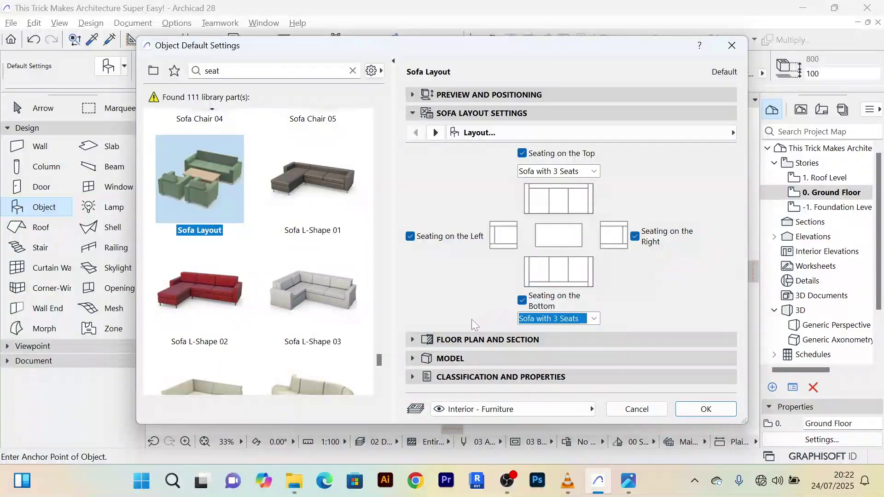
click(412, 358)
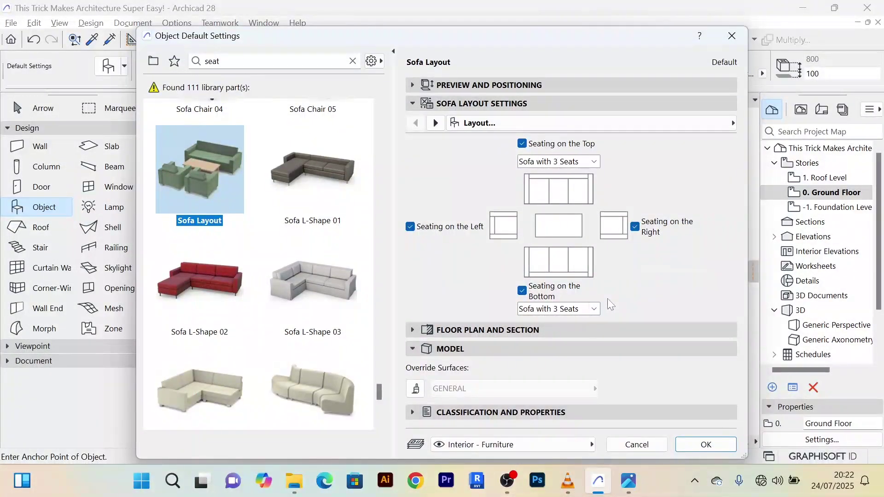
click(423, 392)
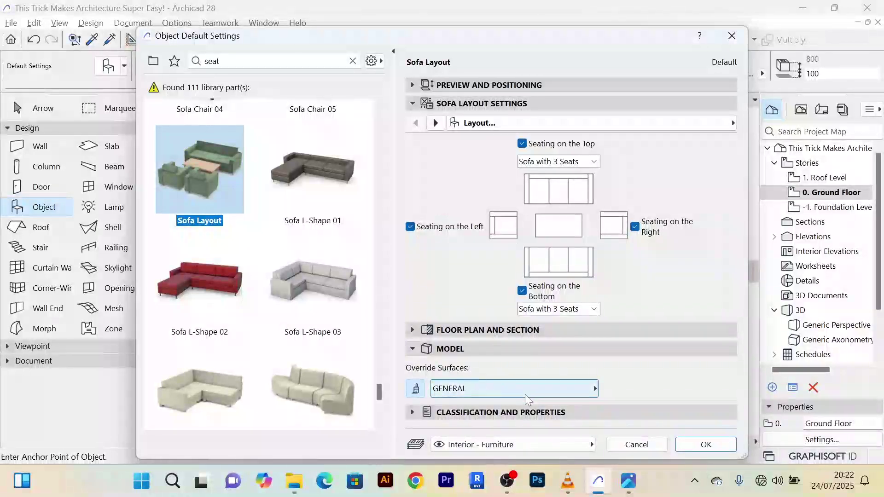
click(588, 389)
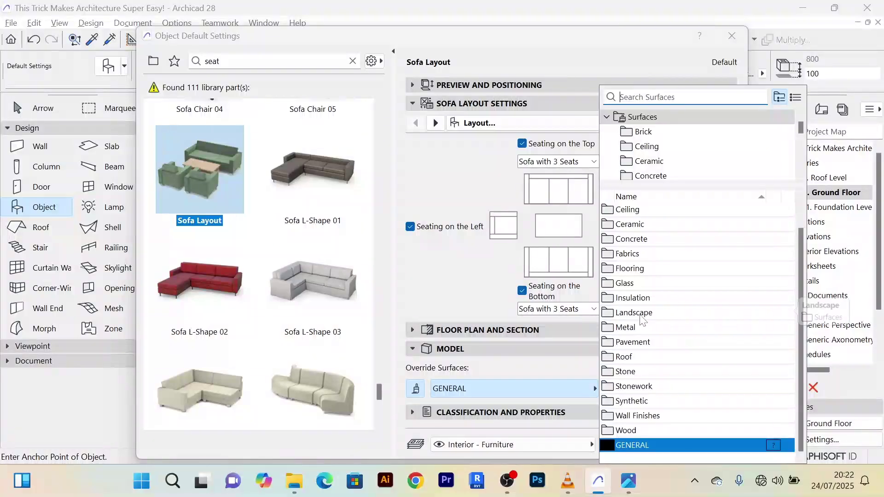
click(464, 296)
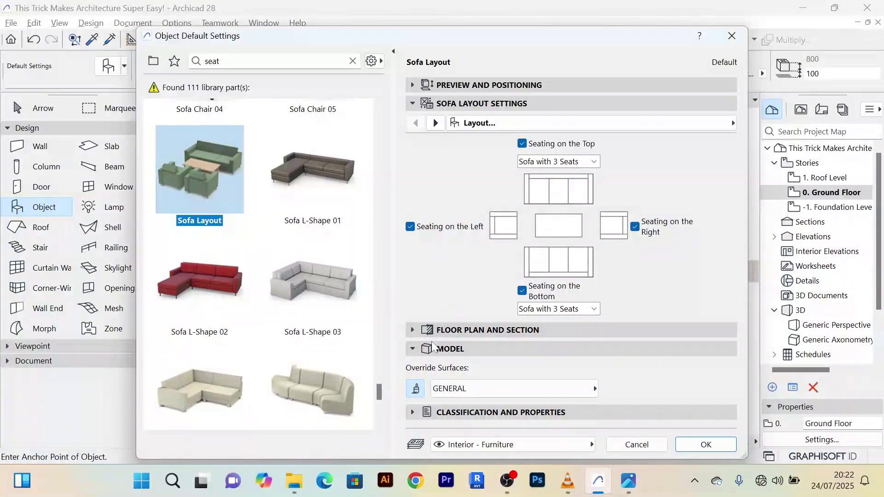
click(413, 349)
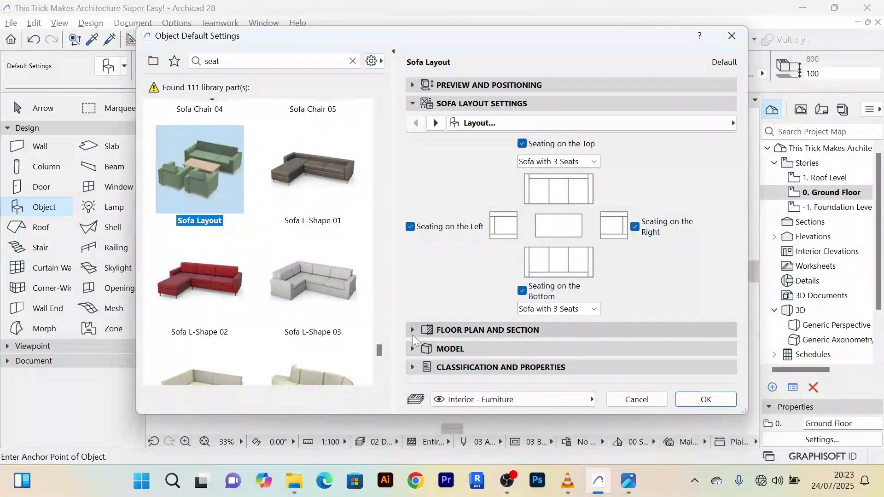
Step: Apply the object settings and place the Sofa Layout in the ground floor room beside the double entrance door
click(412, 330)
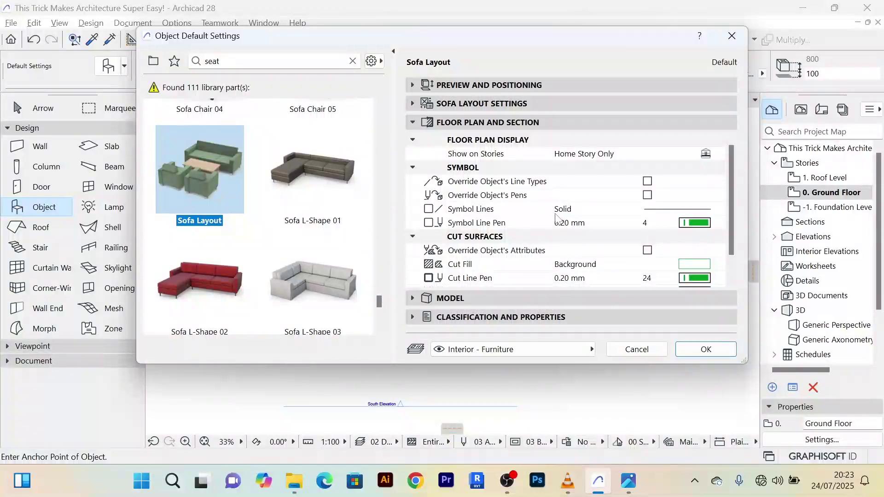
scroll(557, 217, down, 2)
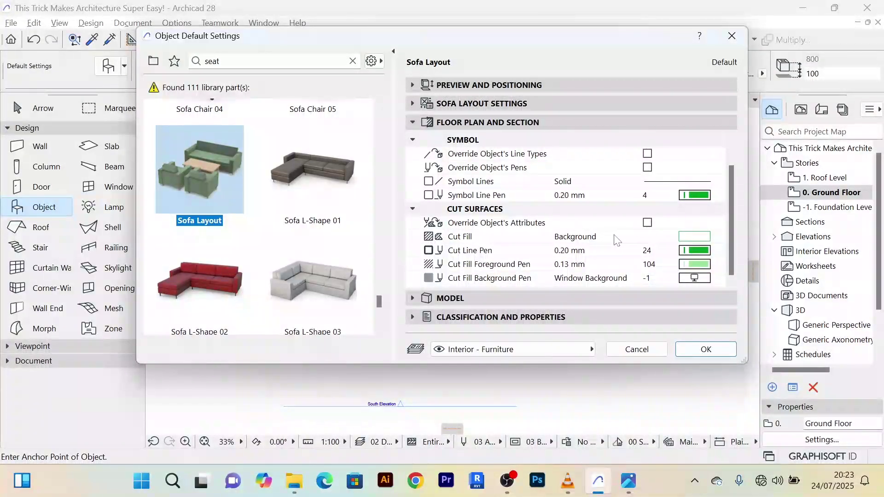
scroll(617, 240, up, 2)
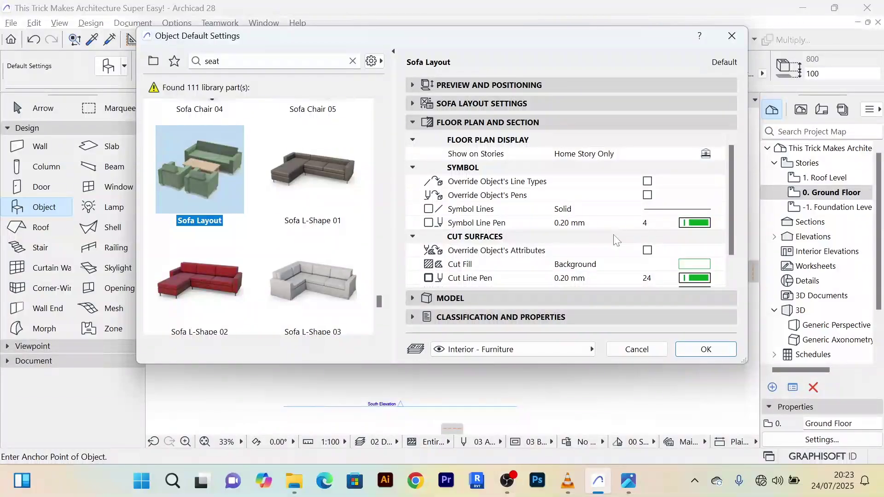
click(411, 122)
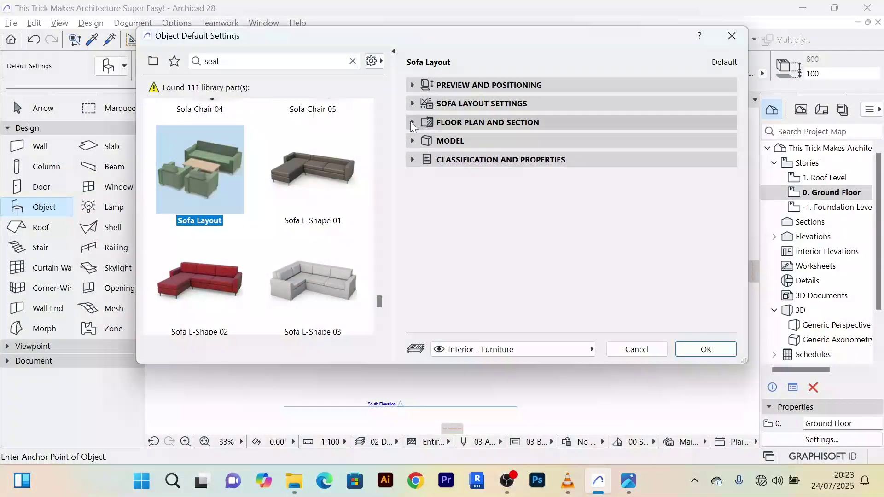
click(705, 349)
scroll(368, 257, up, 5)
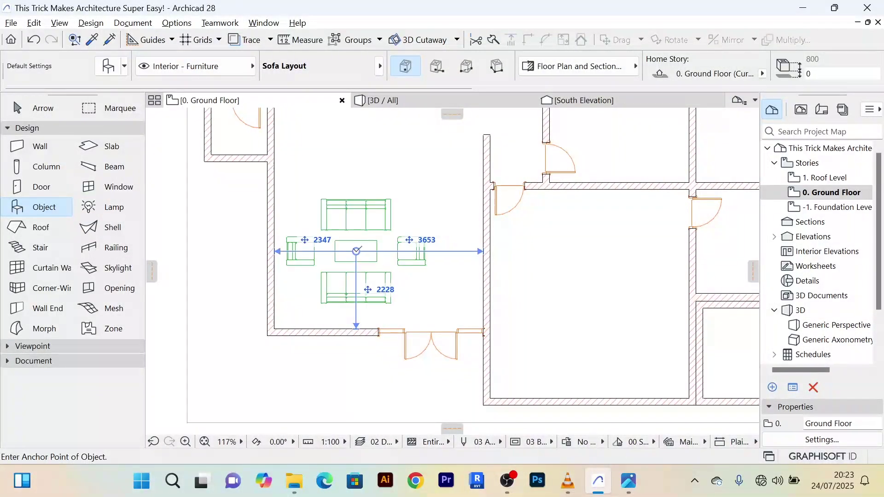
scroll(288, 198, down, 4)
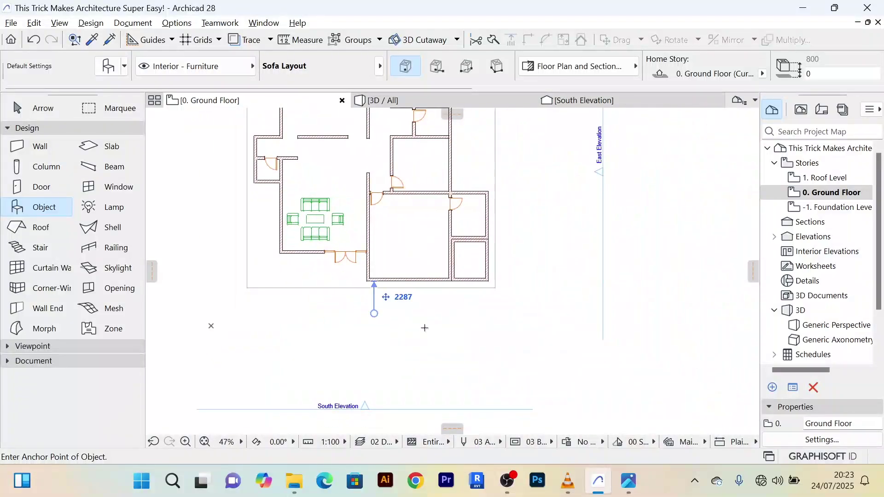
click(33, 113)
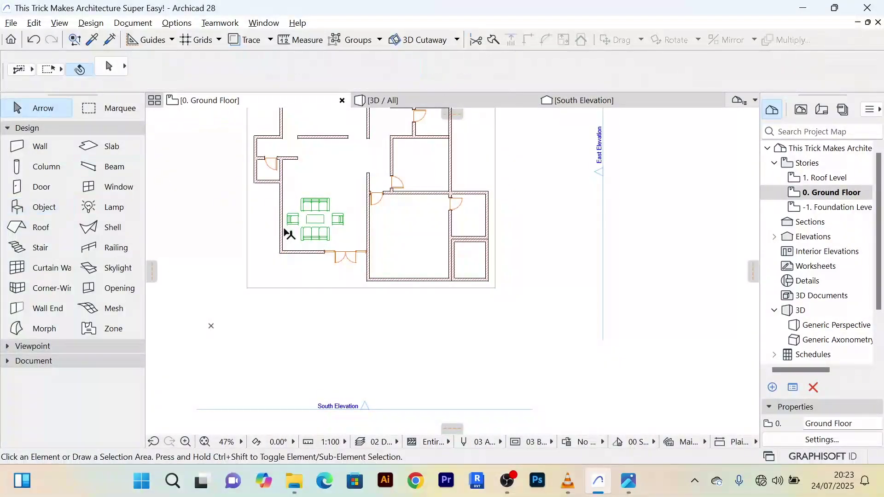
Step: Move the sofa layout away from the entrance door wall, leaving a gap of about 1650 mm to that wall
scroll(351, 215, up, 5)
scroll(355, 216, down, 4)
middle_drag(364, 221, 374, 234)
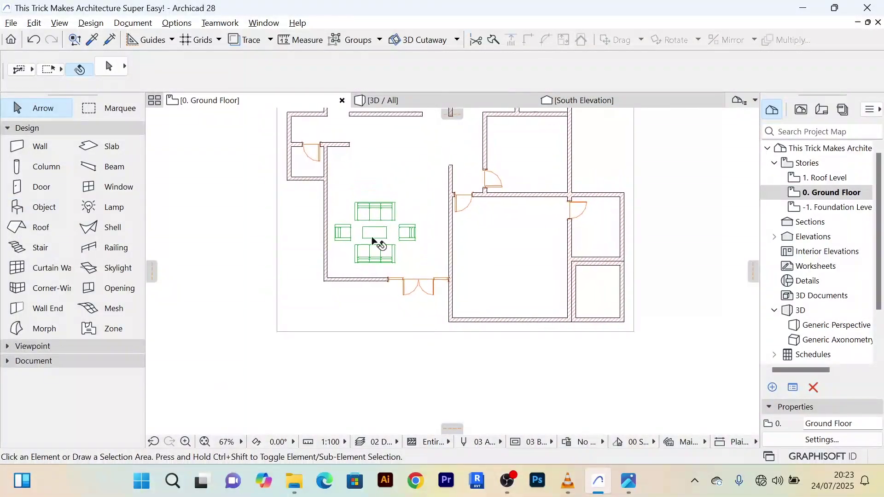
scroll(374, 235, up, 3)
scroll(375, 235, down, 3)
scroll(376, 235, up, 3)
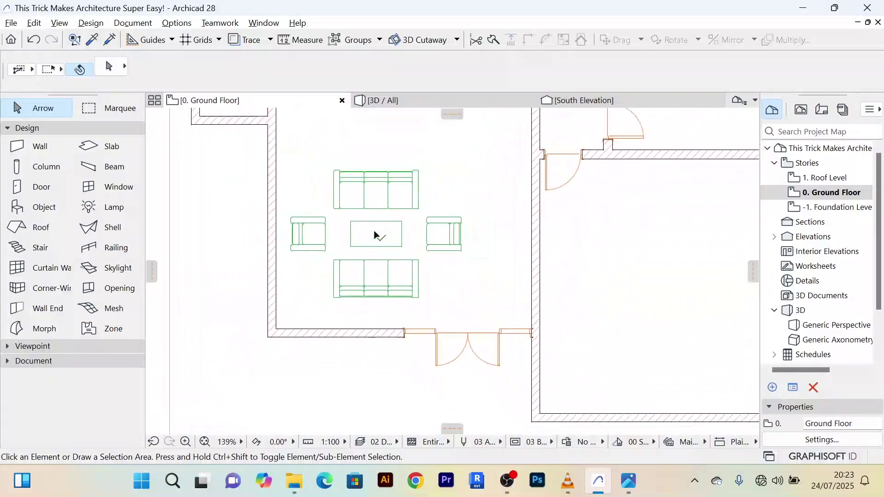
click(376, 236)
scroll(378, 238, down, 4)
drag(377, 239, 382, 202)
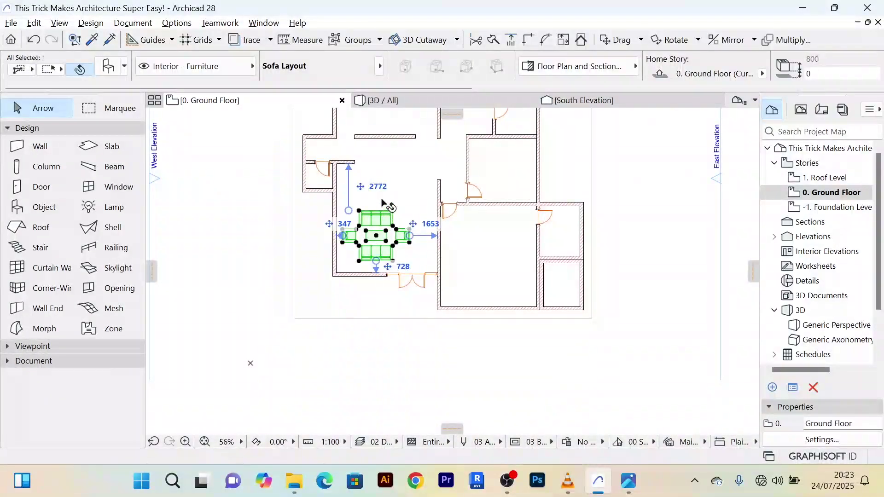
scroll(386, 205, up, 3)
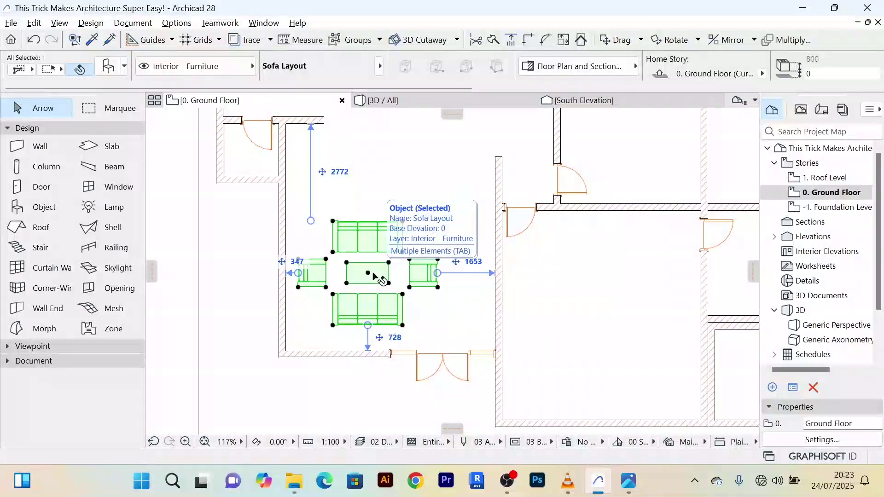
key(ctrl+d)
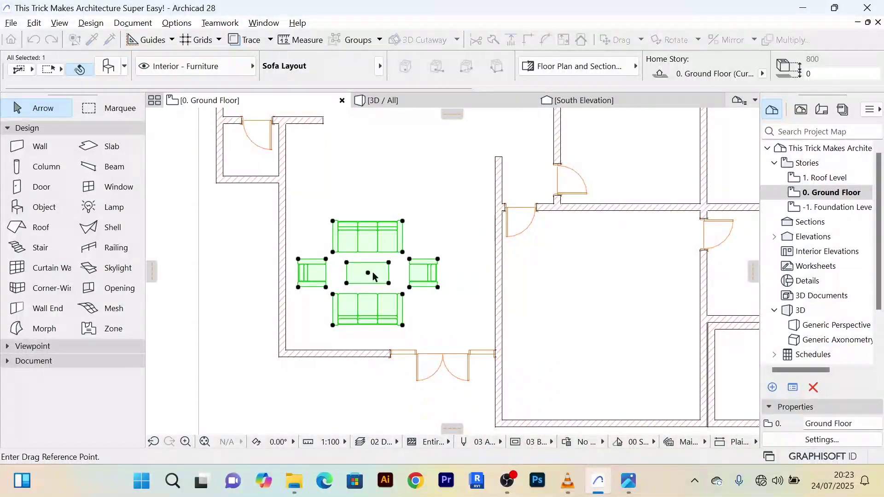
click(367, 273)
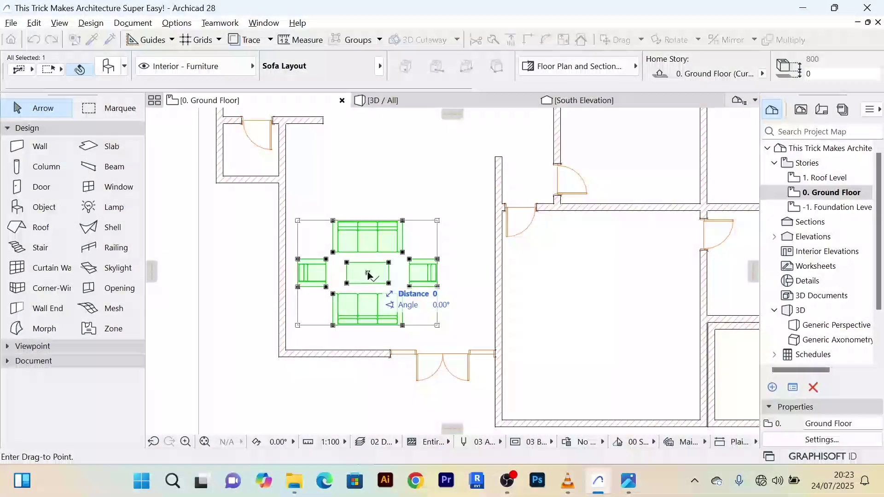
click(370, 245)
scroll(368, 244, down, 3)
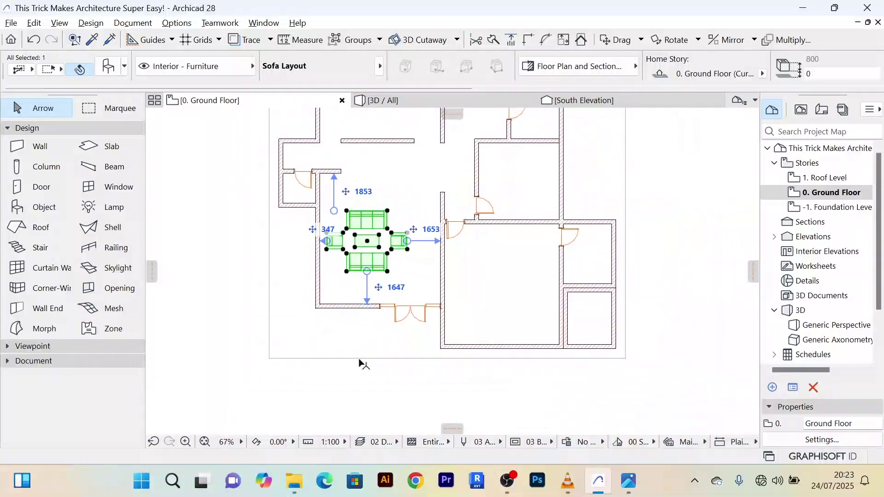
click(246, 333)
scroll(245, 334, down, 3)
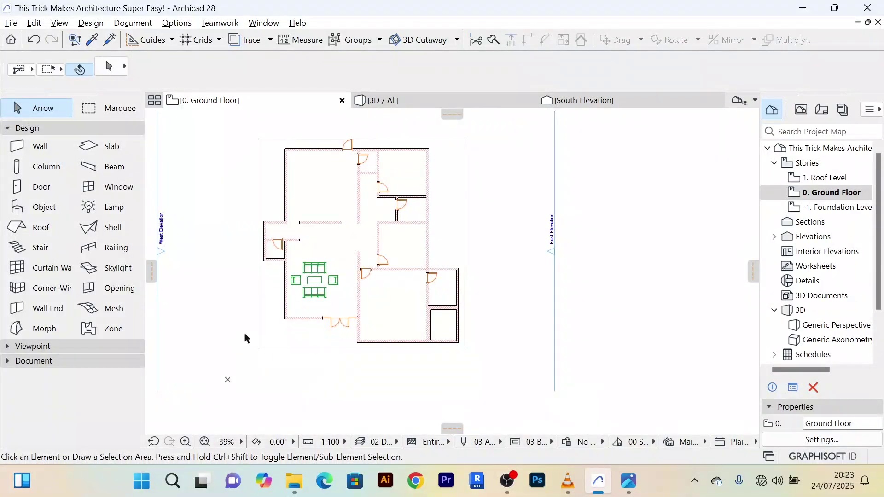
scroll(246, 334, up, 3)
scroll(254, 294, up, 8)
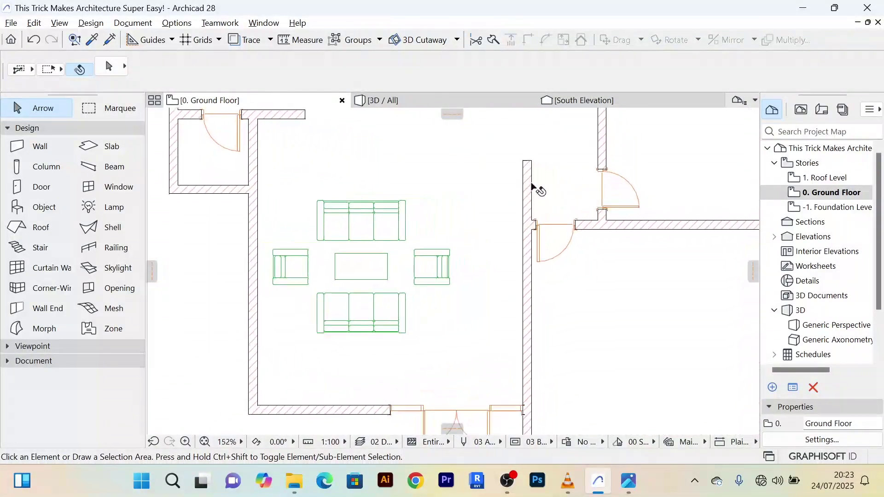
scroll(368, 233, down, 5)
scroll(393, 230, up, 3)
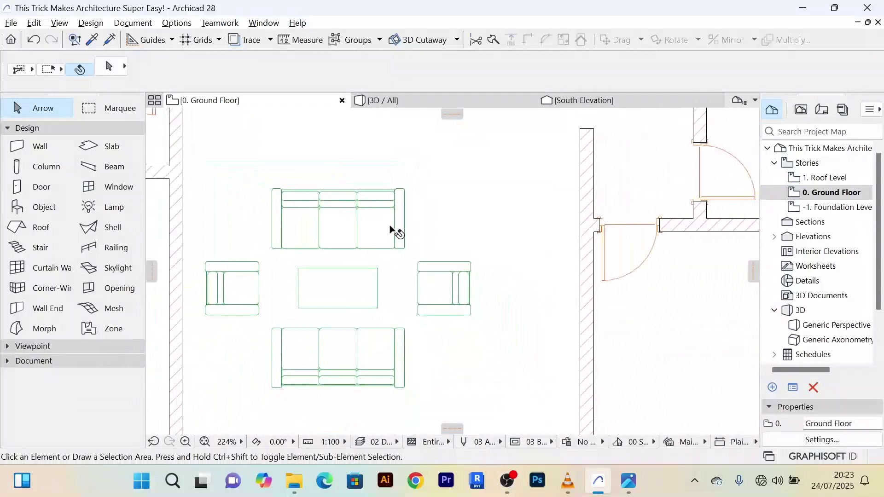
click(393, 225)
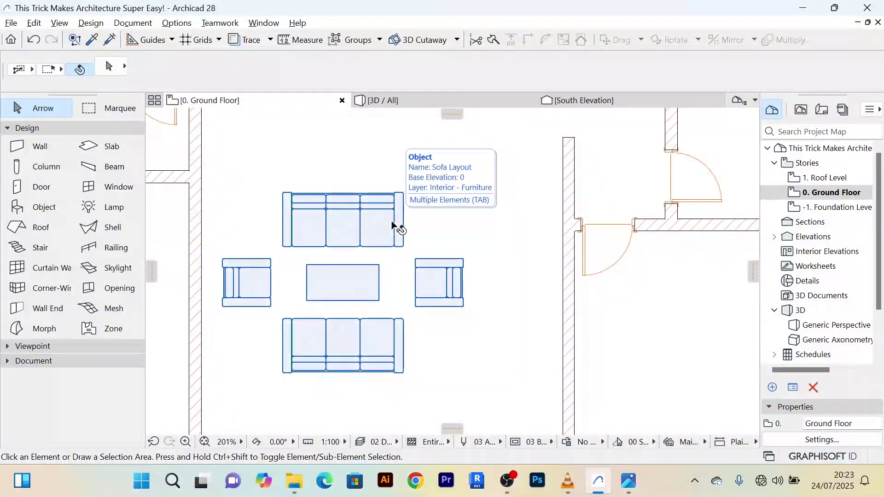
scroll(393, 226, down, 4)
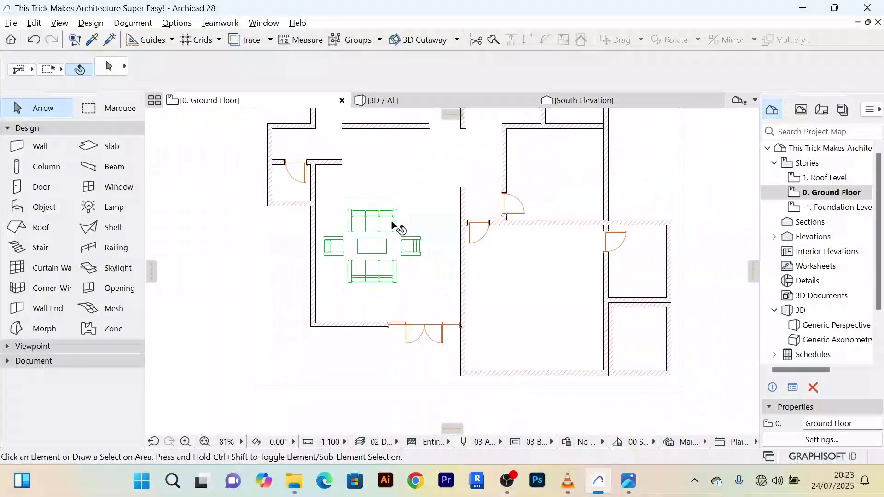
click(230, 276)
scroll(233, 277, up, 3)
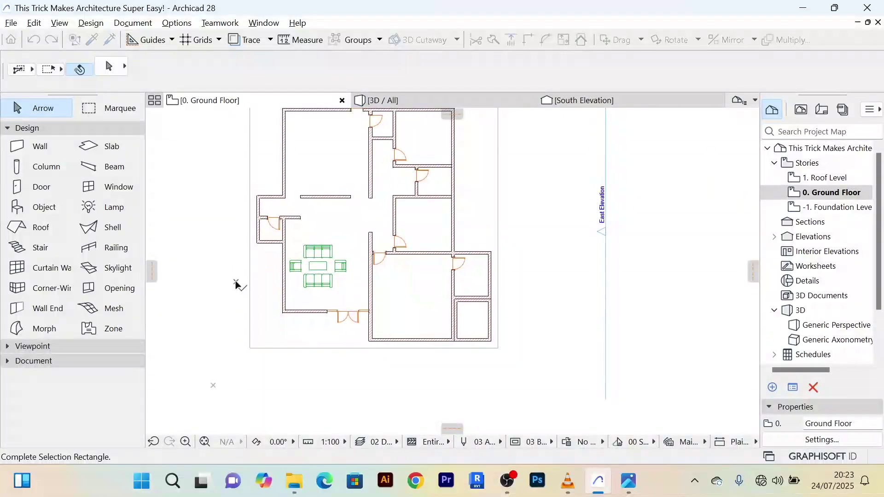
scroll(317, 249, down, 3)
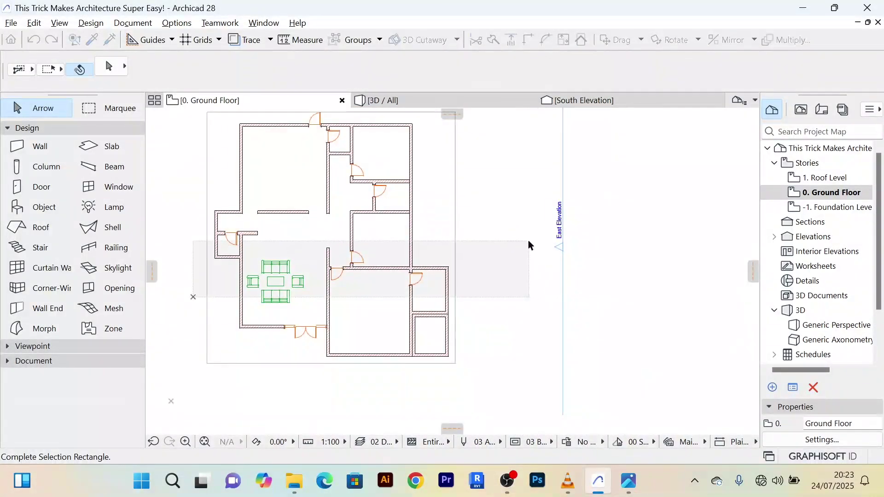
click(529, 240)
Step: Inspect the placed sofas, armchairs and coffee table in the 3D view from several angles and distances
click(399, 104)
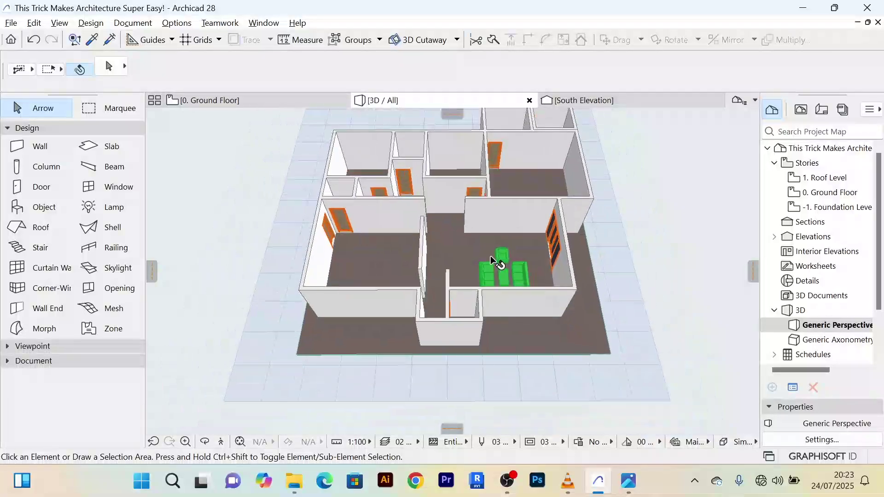
shift+middle_drag(524, 289, 315, 296)
scroll(554, 308, up, 3)
scroll(483, 302, up, 10)
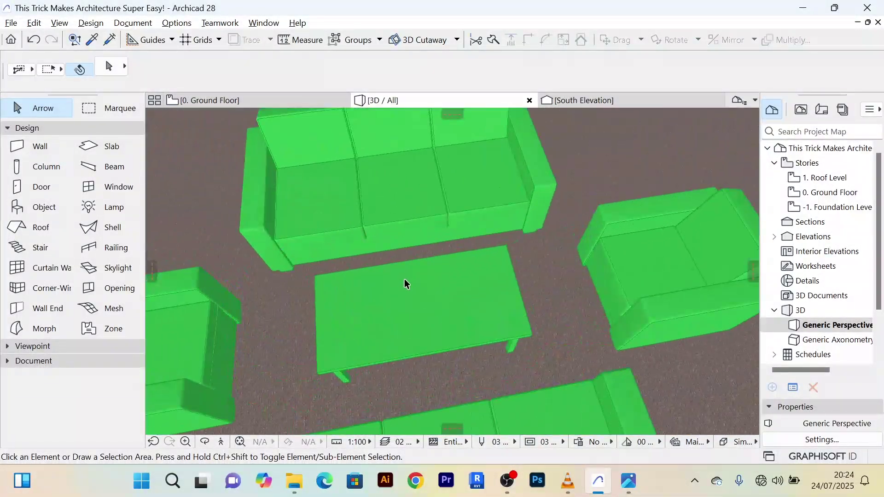
scroll(404, 278, down, 4)
shift+middle_drag(409, 276, 398, 216)
scroll(405, 256, up, 4)
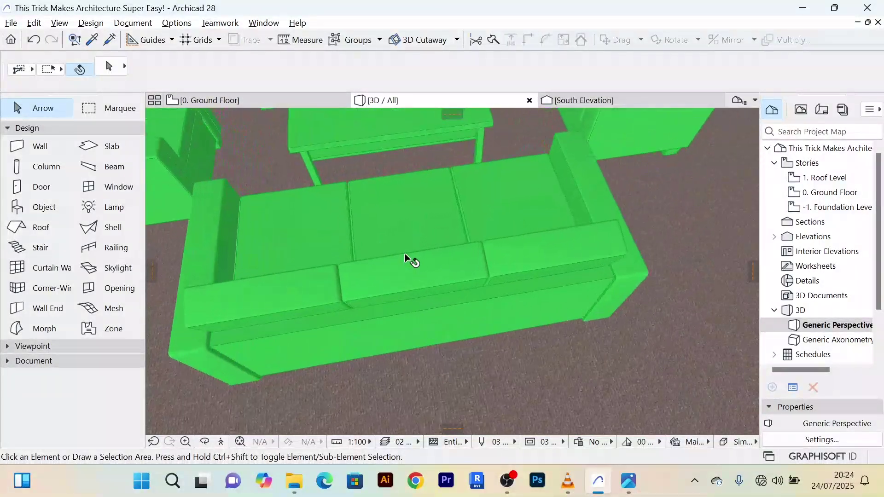
scroll(404, 280, down, 5)
scroll(403, 277, down, 2)
scroll(399, 267, up, 4)
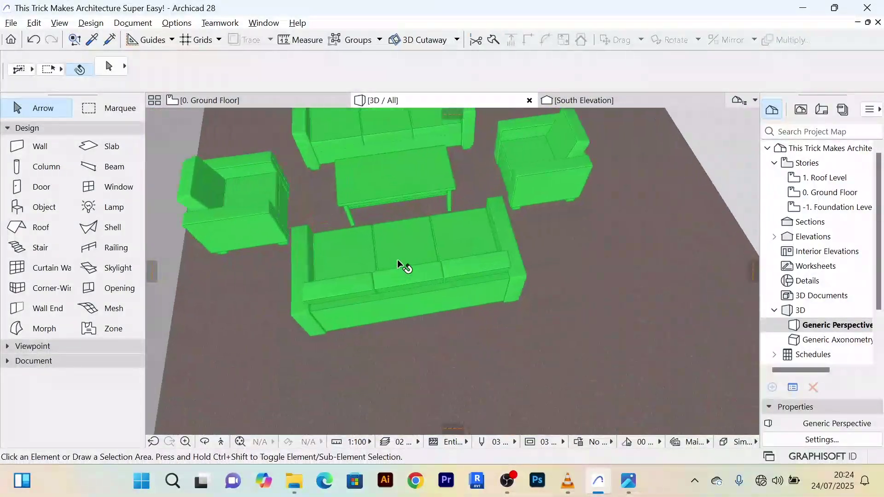
scroll(385, 311, down, 2)
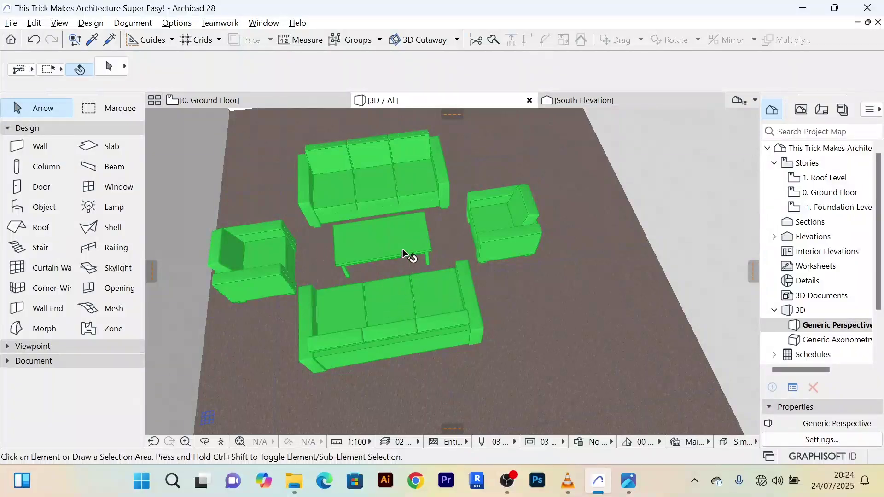
scroll(407, 263, down, 3)
Step: Open the selection settings of the placed Sofa Layout and set its Symbol Line Pen to pen 2 (0.15 mm)
click(368, 207)
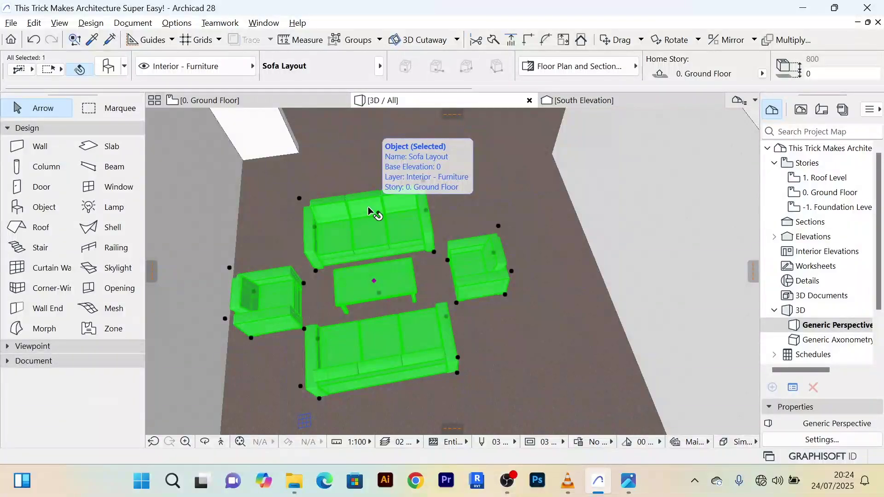
key(ctrl+t)
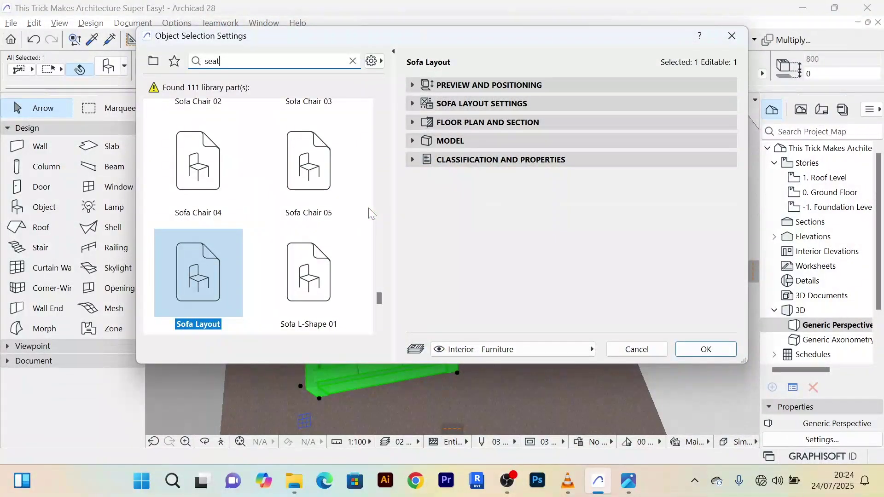
click(413, 122)
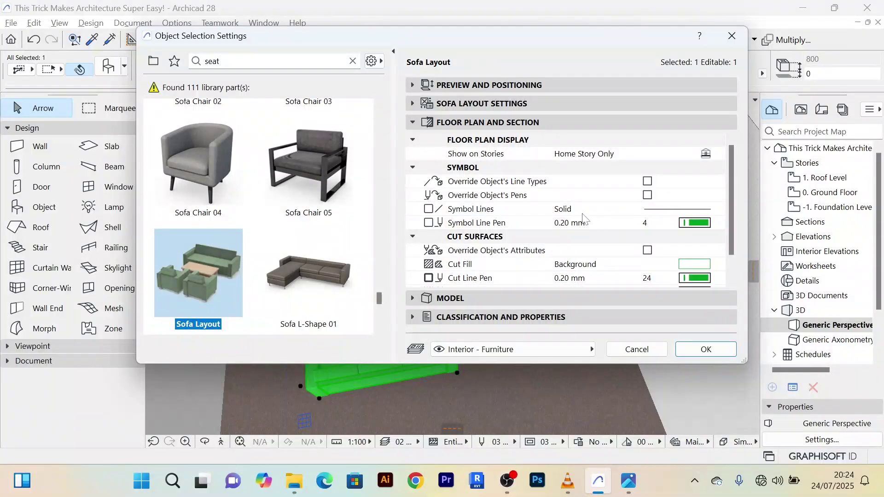
scroll(667, 222, down, 1)
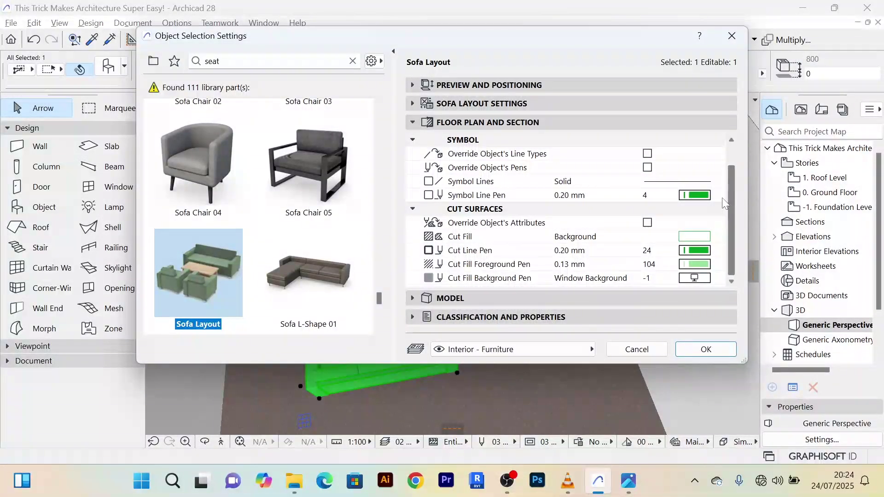
click(709, 196)
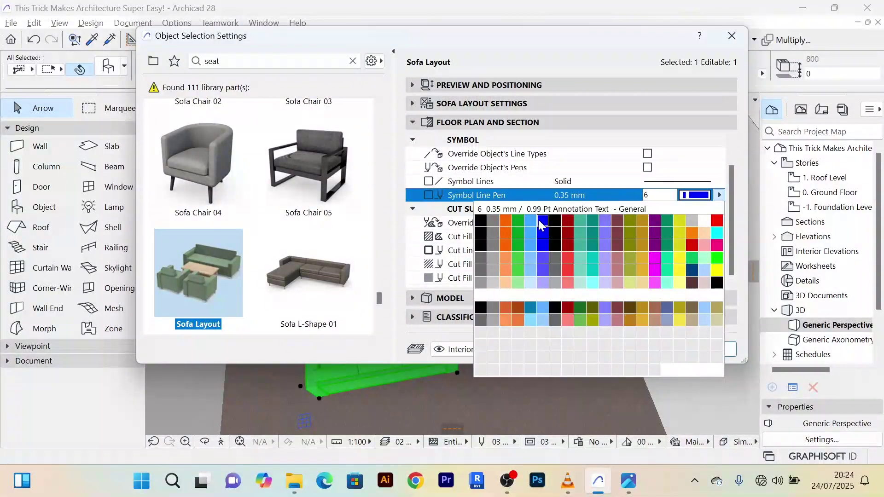
click(494, 222)
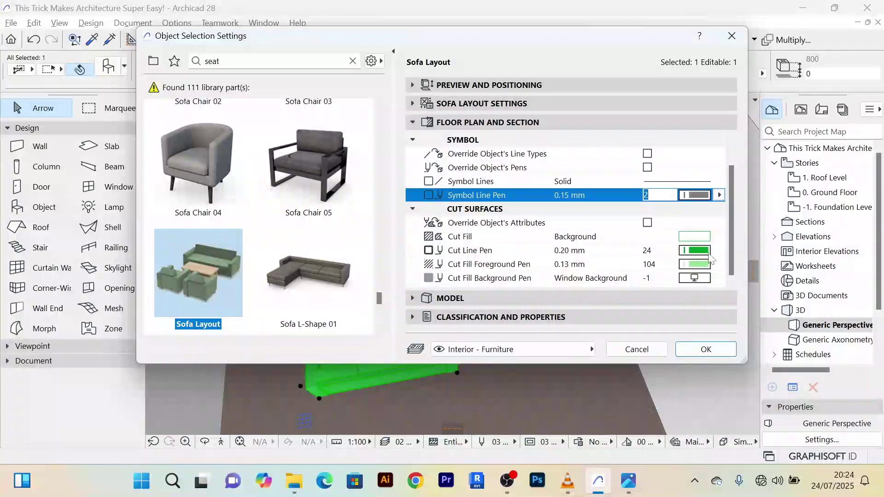
Step: Set the Sofa Layout's Cut Fill to 50 % and its Cut Line Pen to pen 2 (0.15 mm)
click(703, 240)
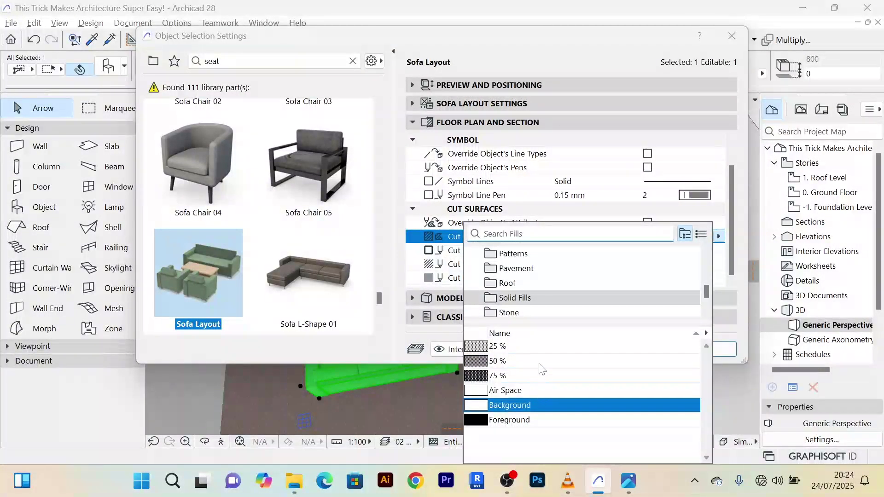
click(552, 359)
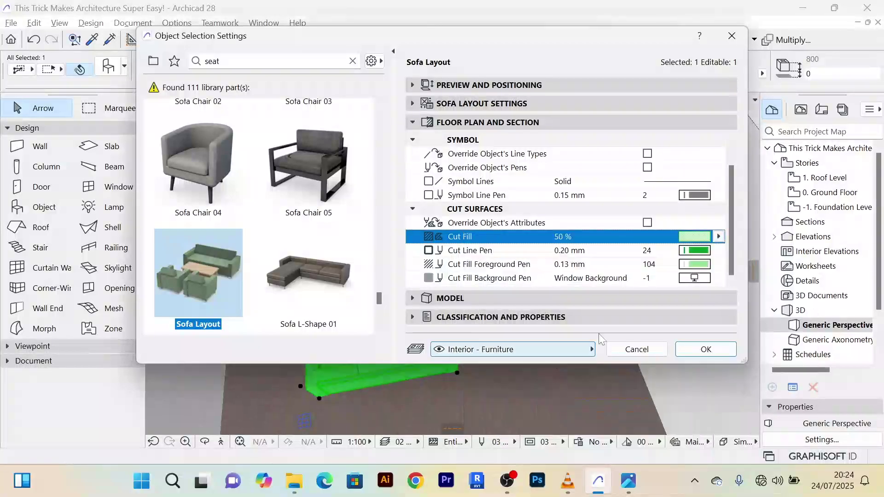
click(695, 251)
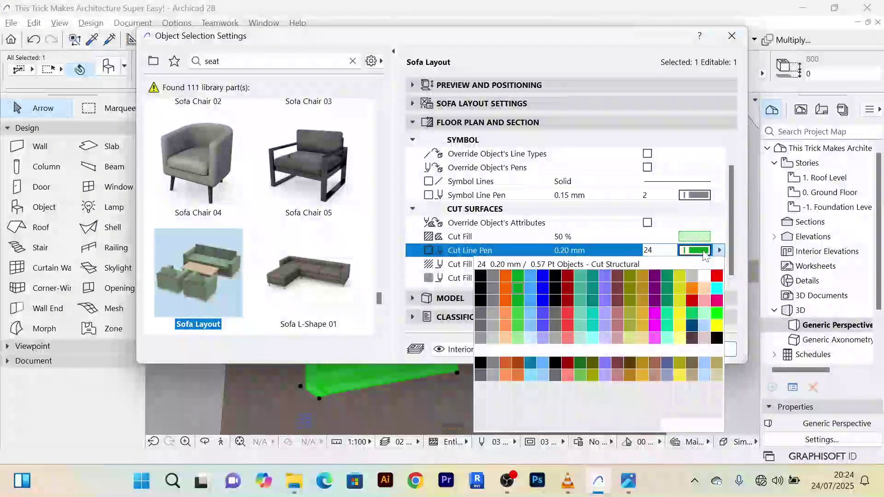
click(494, 278)
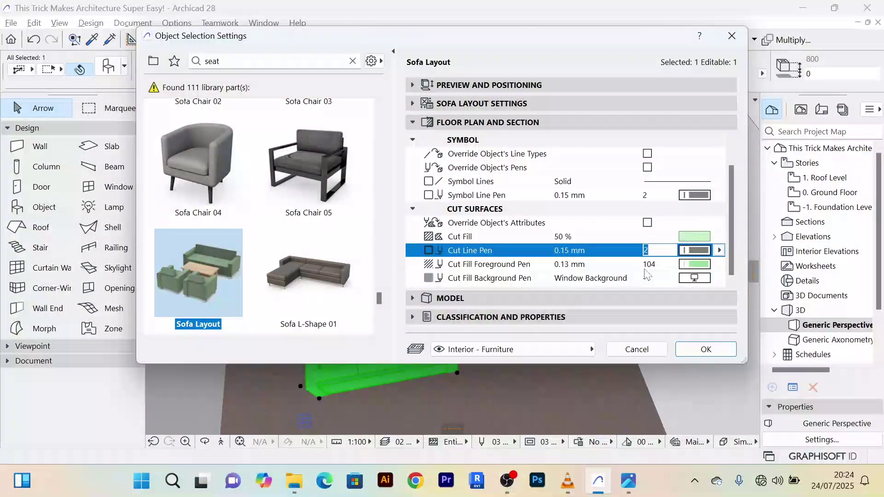
Step: Set the Sofa Layout's Cut Fill Foreground Pen to pen 3 (0.18 mm) and apply the object settings
click(696, 265)
click(515, 289)
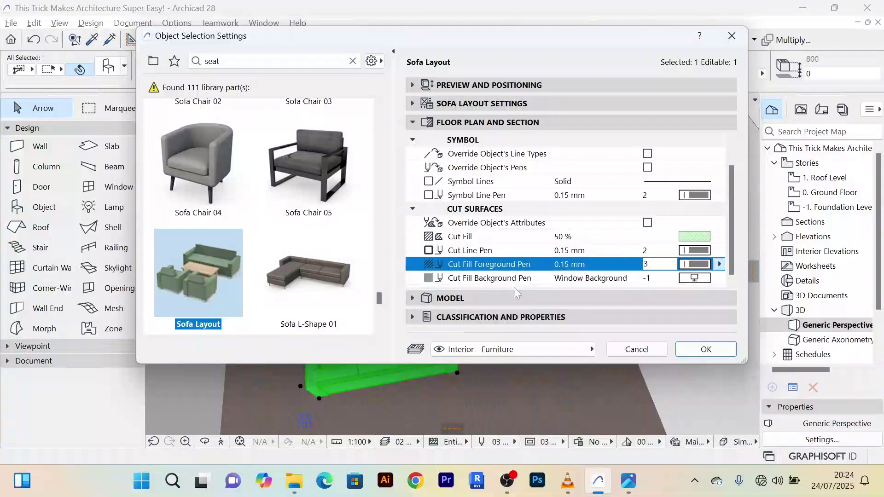
drag(733, 236, 732, 269)
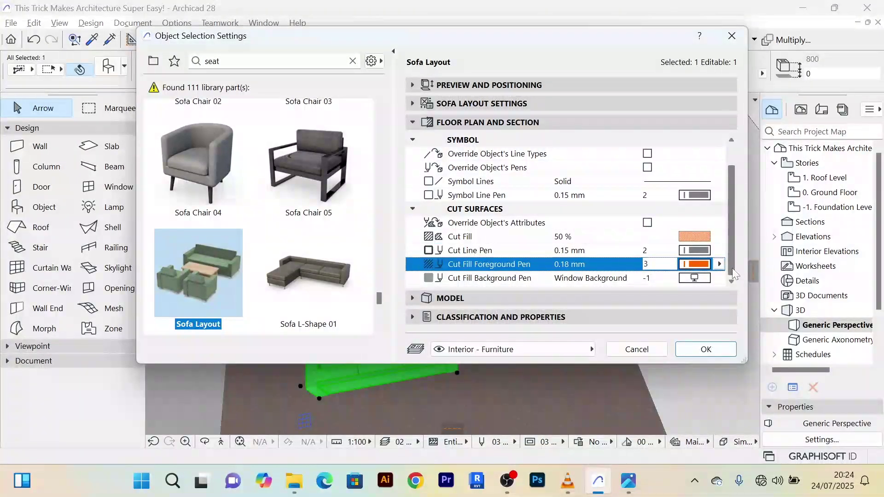
scroll(523, 208, up, 2)
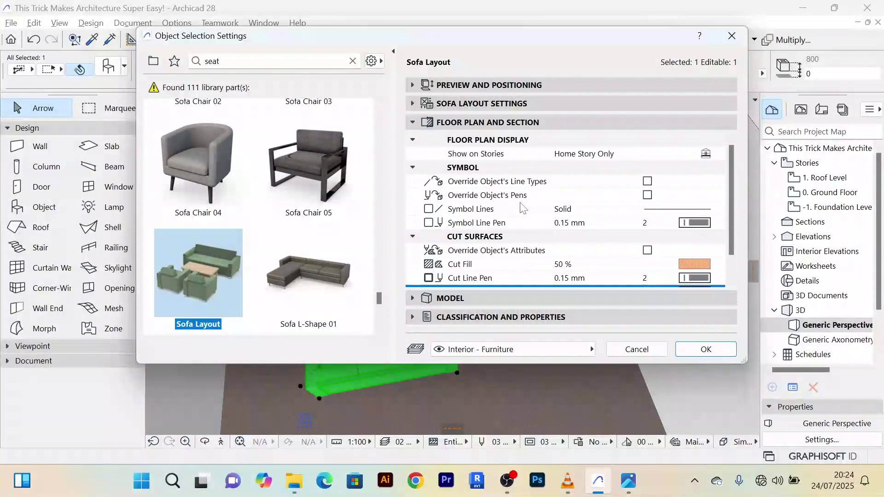
scroll(567, 205, down, 2)
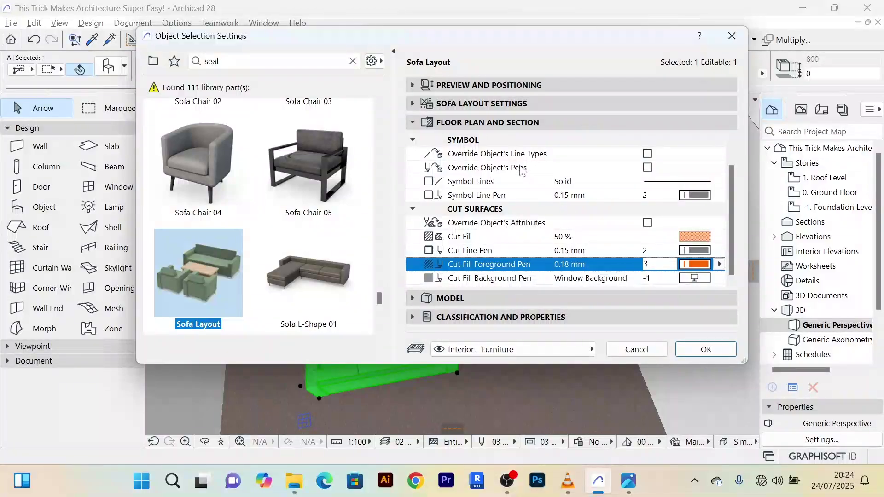
scroll(575, 185, up, 2)
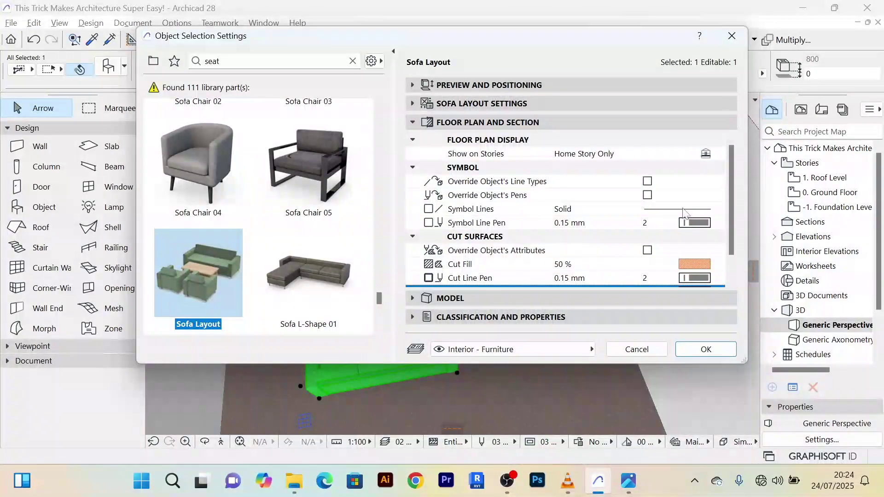
scroll(684, 212, down, 2)
click(724, 353)
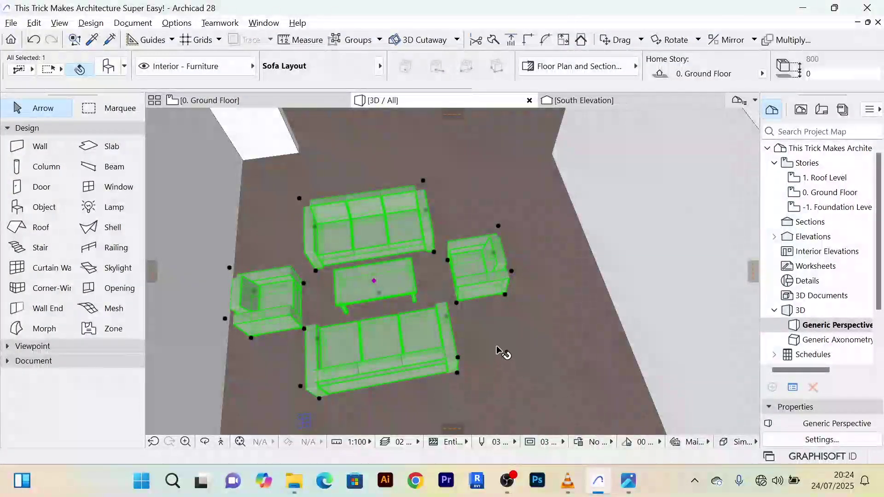
Step: Examine the sofa layout's appearance up close and within the whole house in 3D, and deselect it
scroll(518, 285, up, 2)
scroll(514, 270, up, 5)
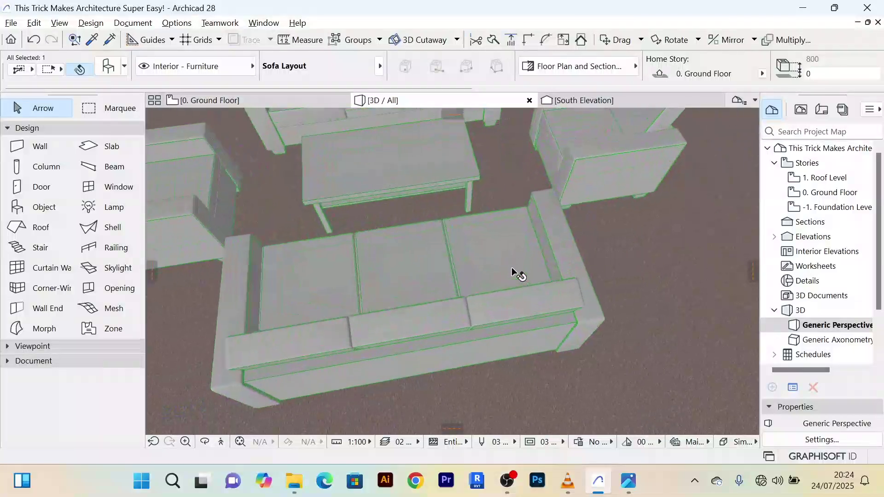
scroll(512, 268, down, 4)
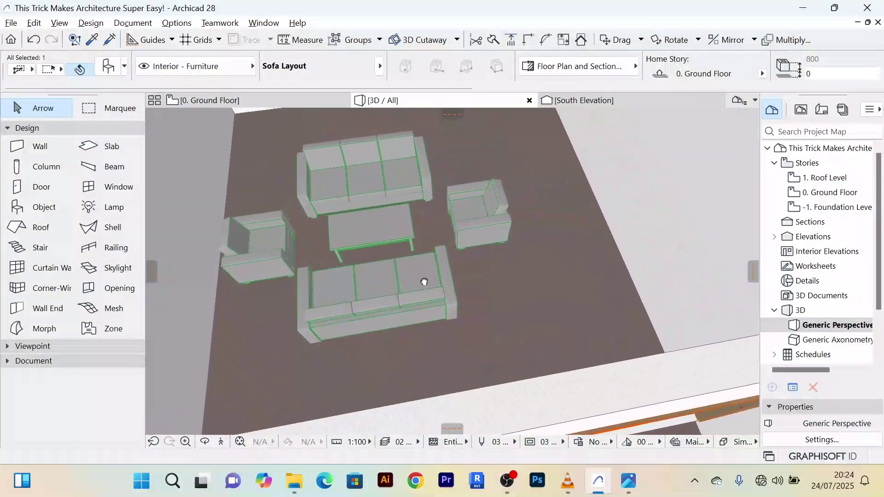
scroll(377, 193, up, 8)
scroll(366, 171, up, 2)
scroll(370, 189, down, 10)
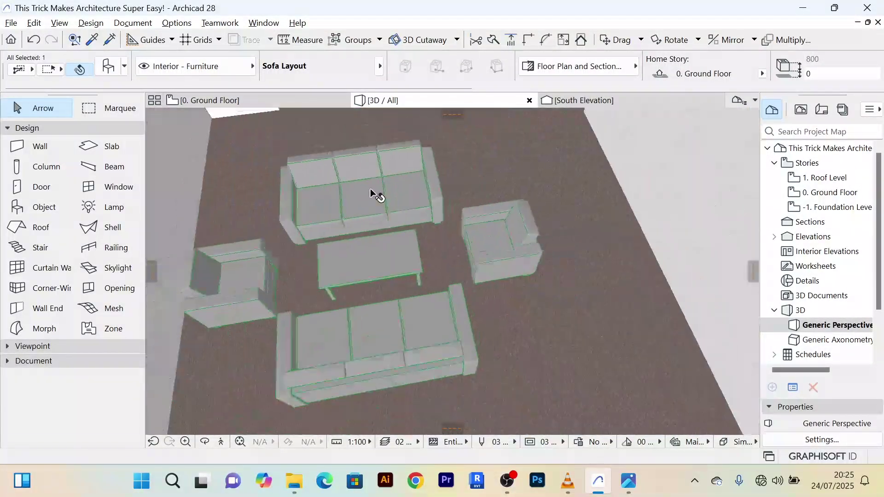
scroll(421, 345, down, 5)
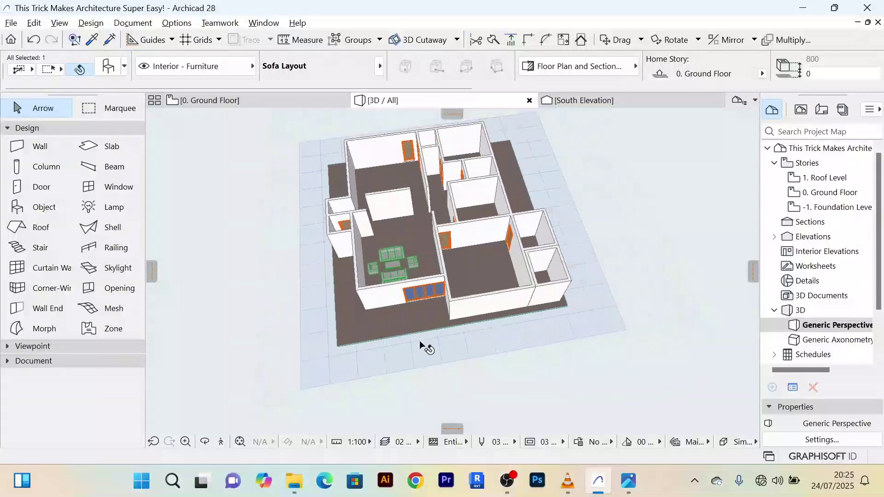
scroll(419, 350, up, 2)
click(424, 351)
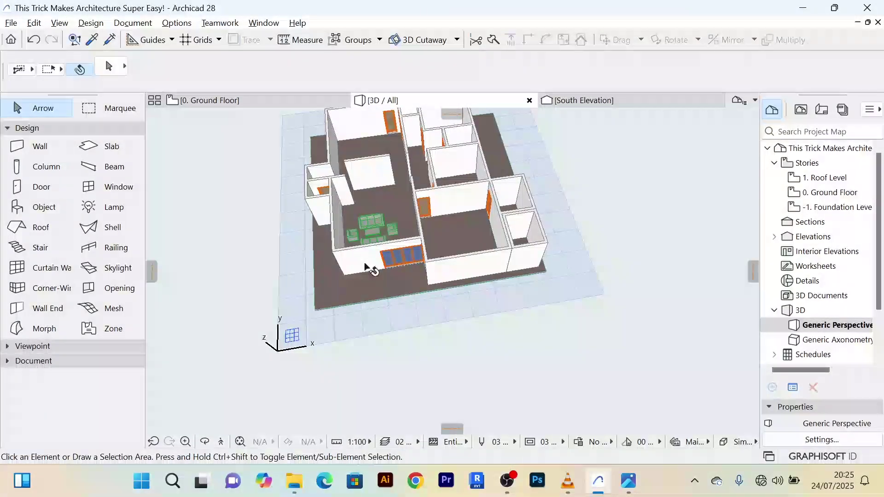
Step: Return to the ground floor plan and search the object library for "din" in the Object default settings
click(242, 99)
scroll(373, 262, up, 3)
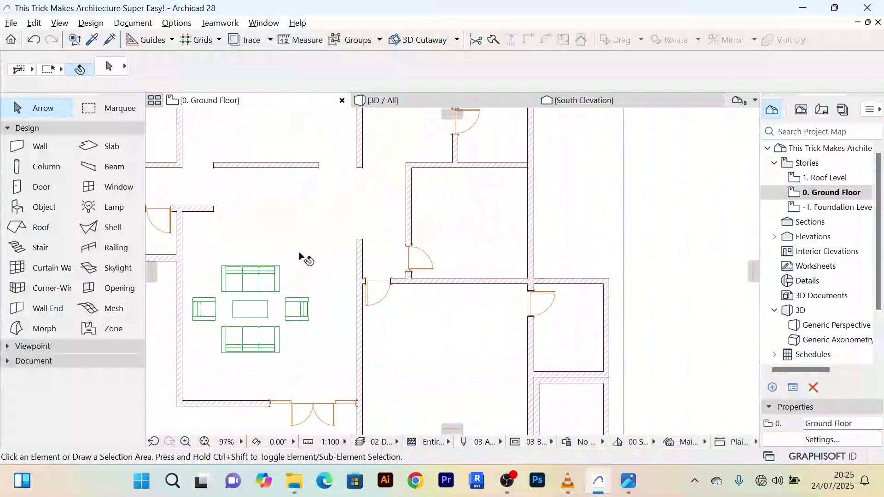
scroll(374, 260, down, 2)
scroll(368, 274, down, 3)
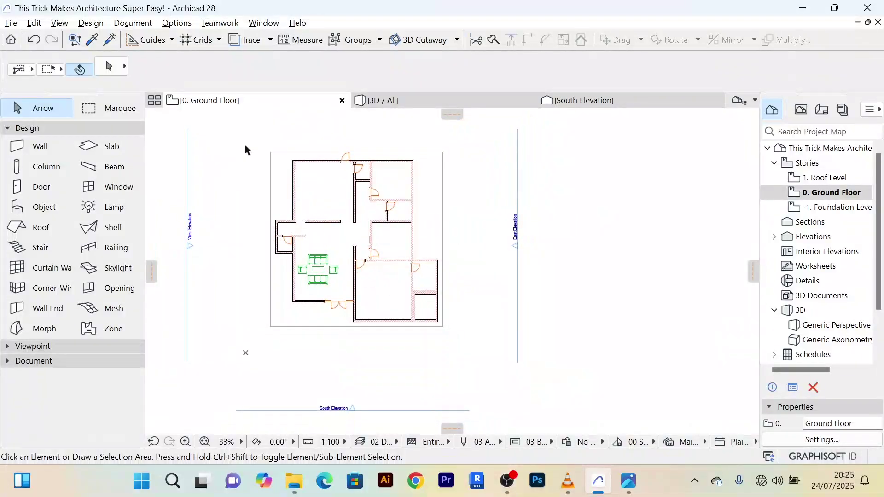
double_click(37, 209)
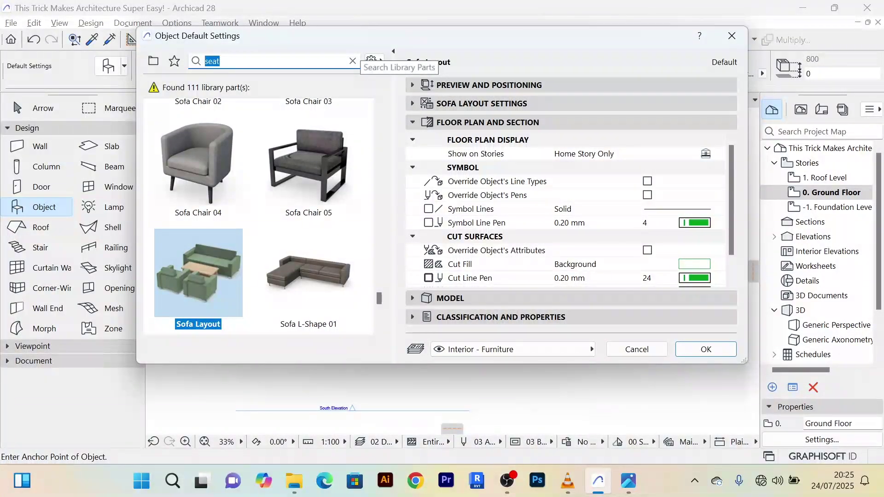
text(din)
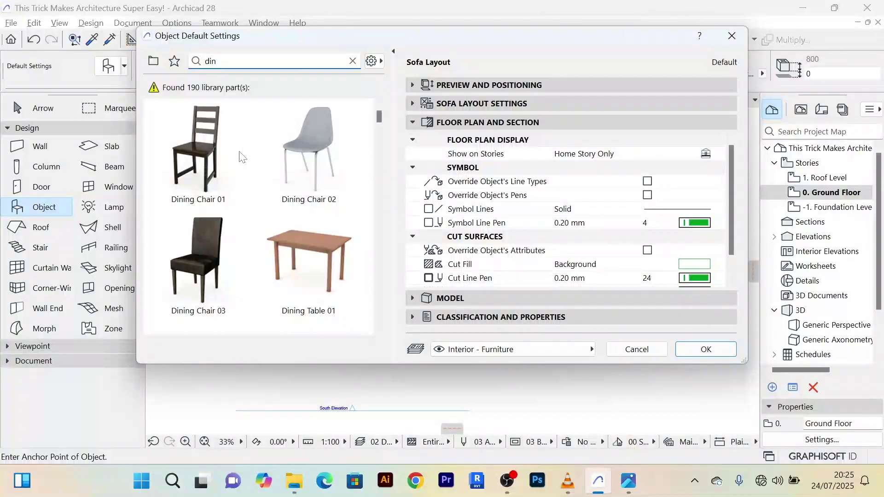
scroll(240, 175, down, 5)
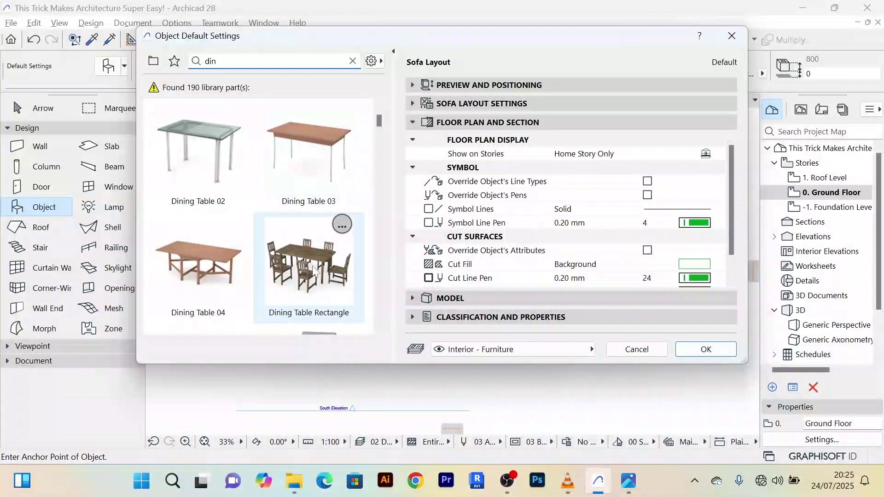
Step: Compare the rectangular and round dining sets and choose Dining Table Rectangle as the object to place
click(313, 271)
scroll(285, 258, down, 3)
click(219, 274)
scroll(236, 269, down, 2)
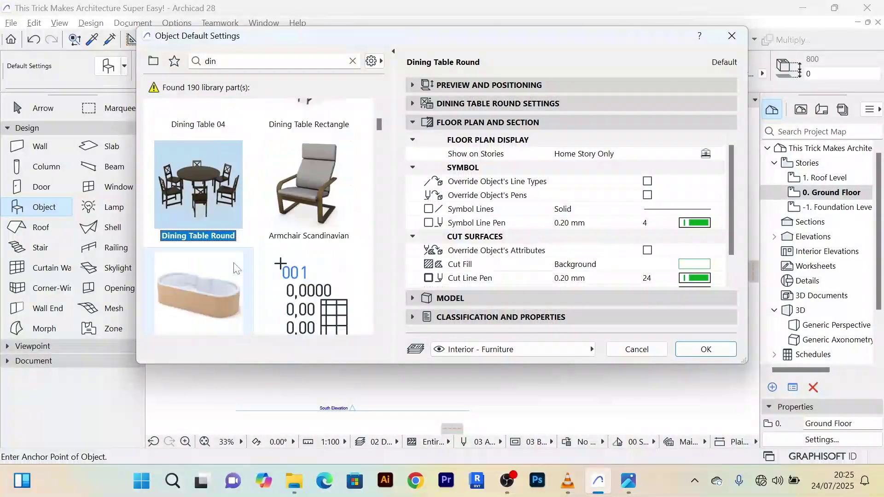
scroll(237, 268, down, 10)
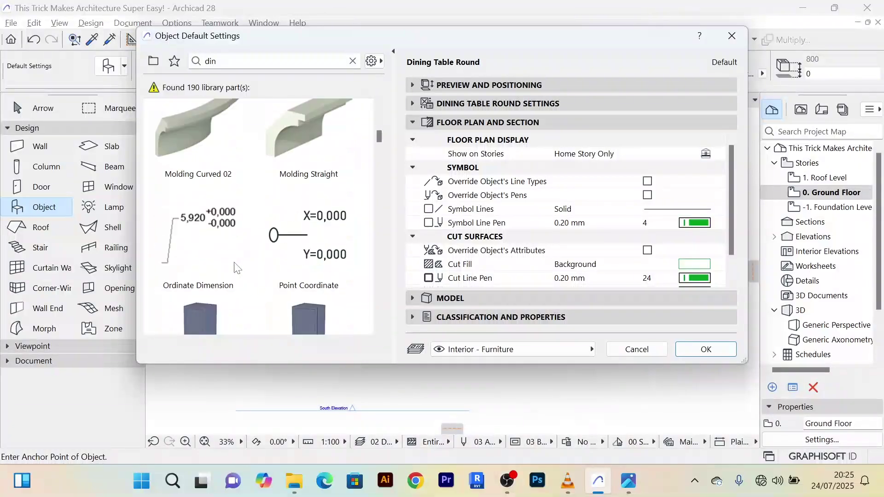
scroll(237, 268, up, 10)
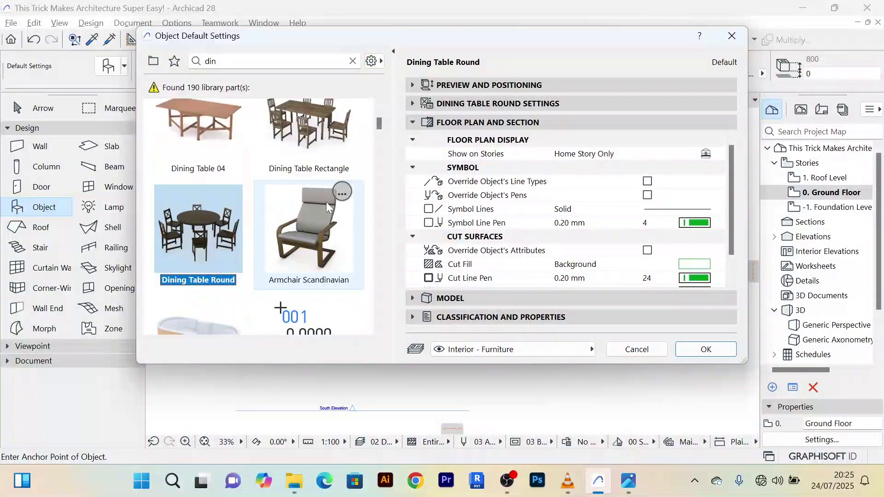
scroll(326, 202, up, 1)
click(327, 167)
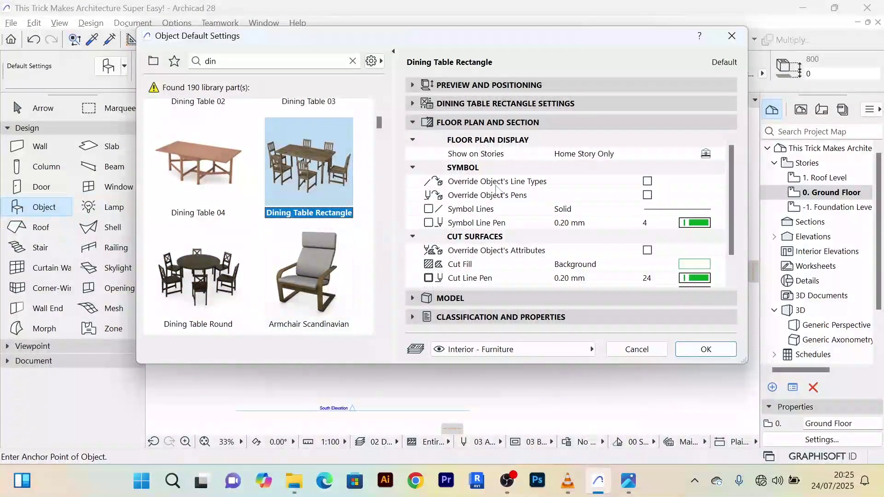
Step: Check the dining table's dimensions and set the chair on the bottom to Wheelchair in its layout settings
click(413, 122)
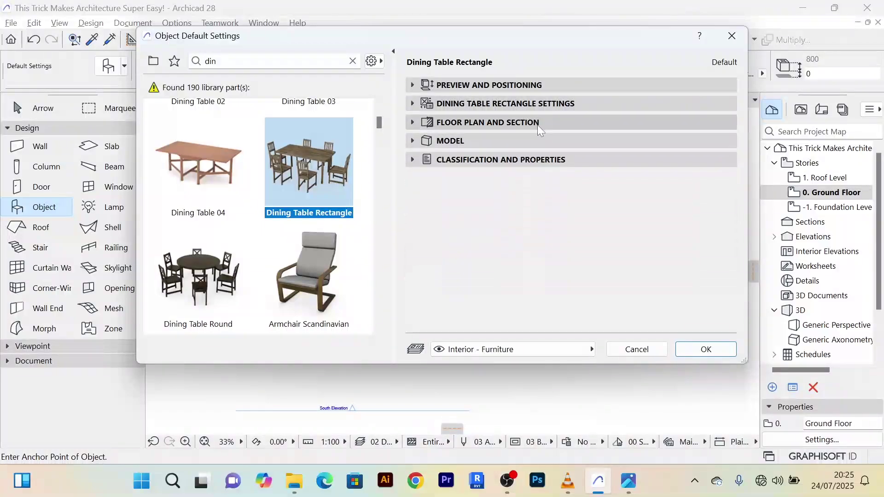
click(426, 86)
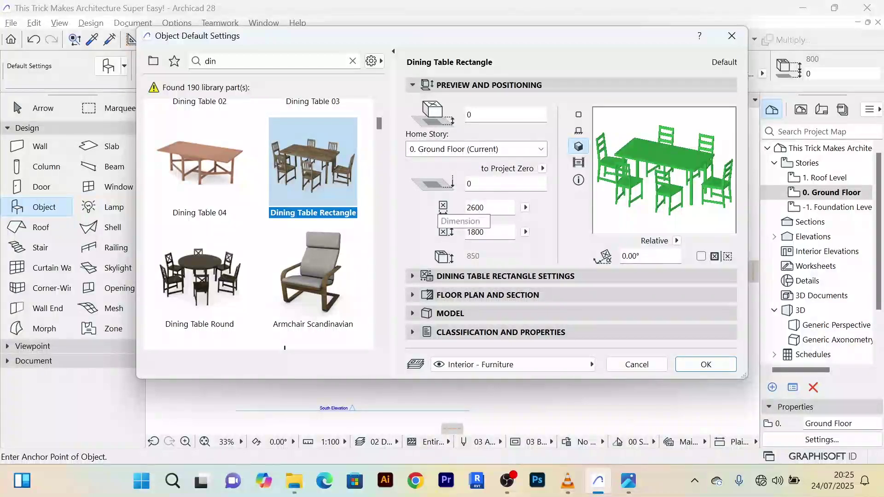
double_click(477, 208)
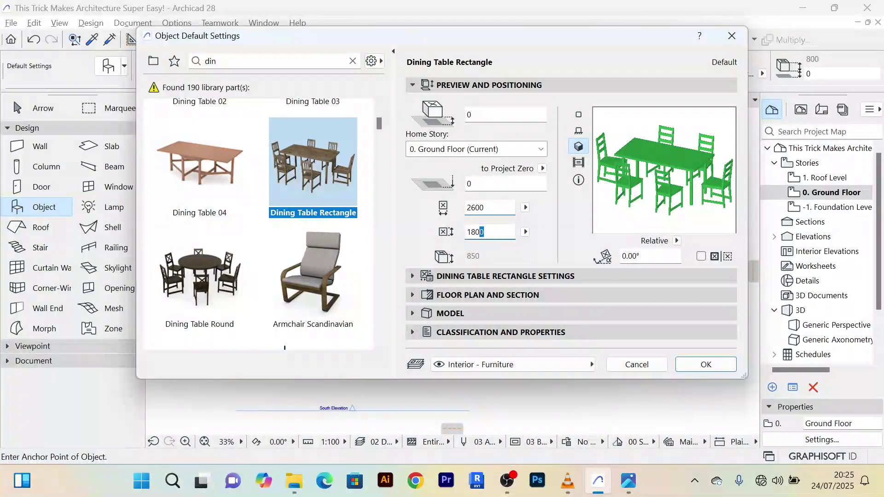
drag(481, 232, 466, 232)
click(413, 275)
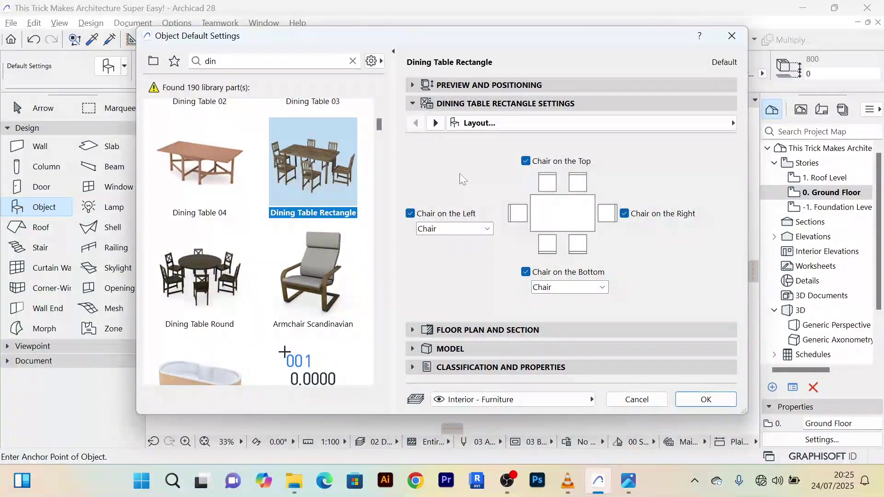
click(532, 276)
click(525, 272)
click(590, 287)
click(590, 311)
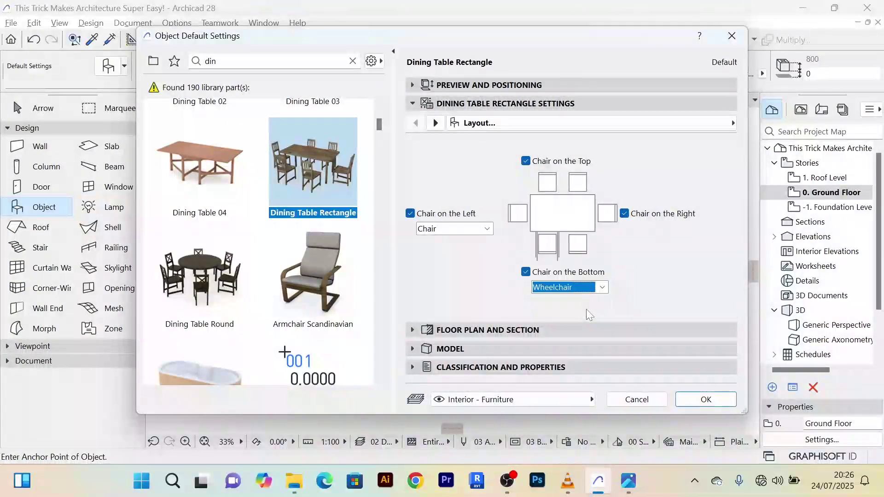
Step: Try the left chair type list and the top and right chair toggles in the dining table's layout settings
click(487, 229)
click(488, 228)
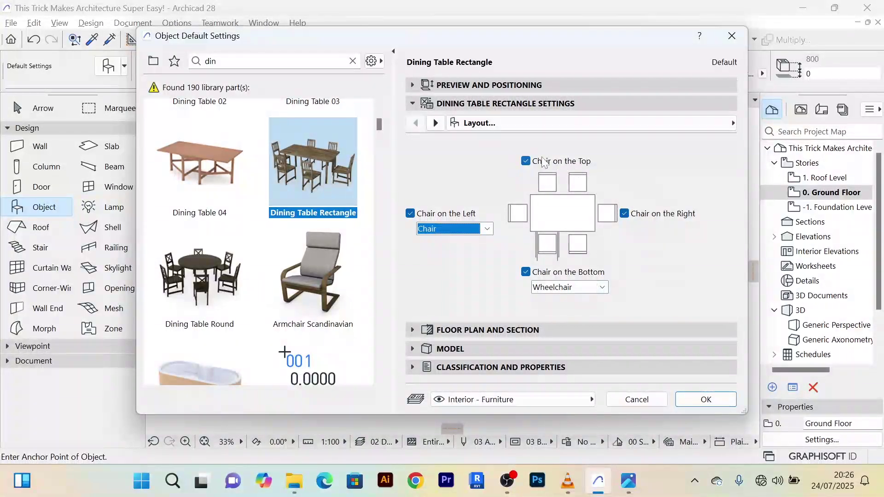
click(527, 162)
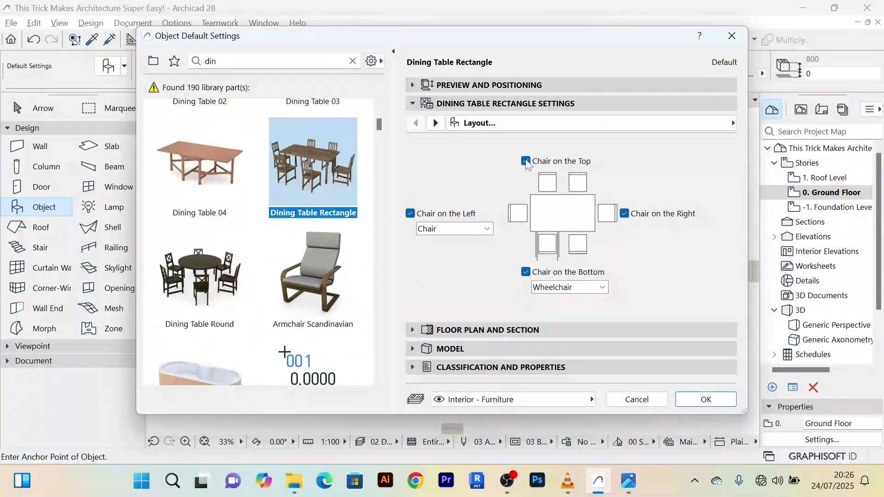
click(624, 214)
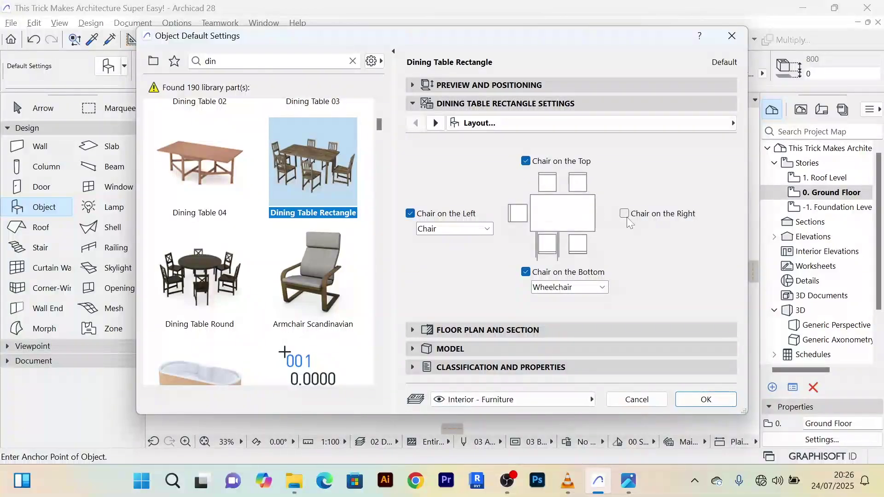
click(624, 213)
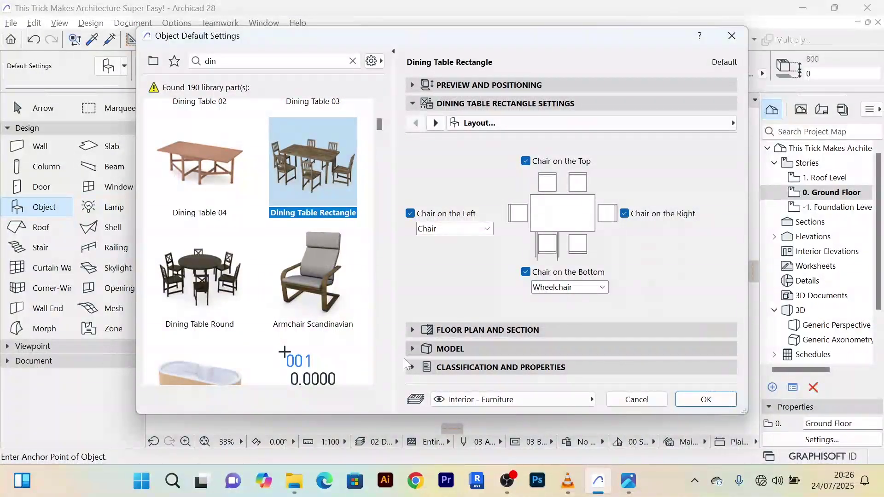
Step: Set the dining table's symbol line pen to 2 and its cut fill to 50 % for floor plan and section display
click(410, 330)
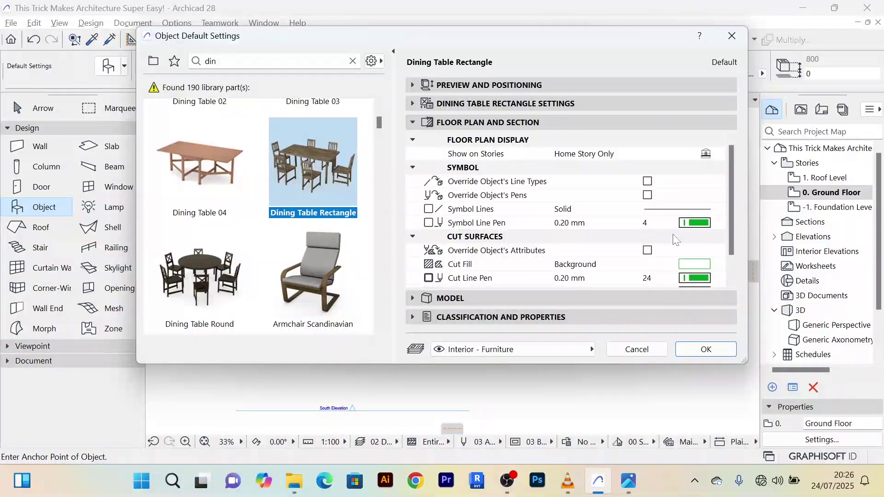
click(701, 227)
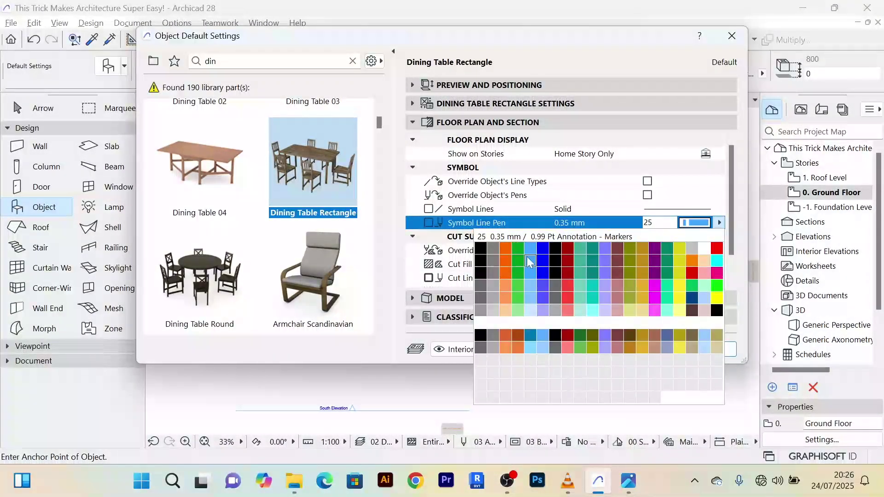
click(500, 254)
scroll(711, 280, down, 2)
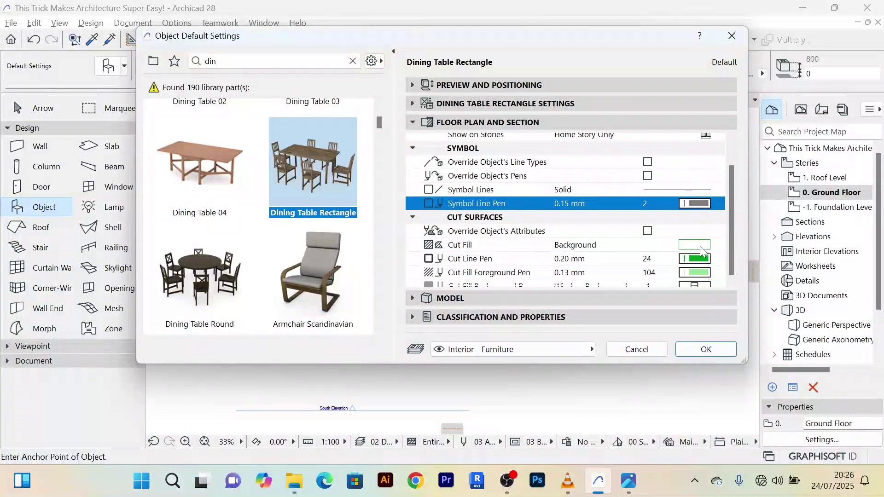
click(694, 237)
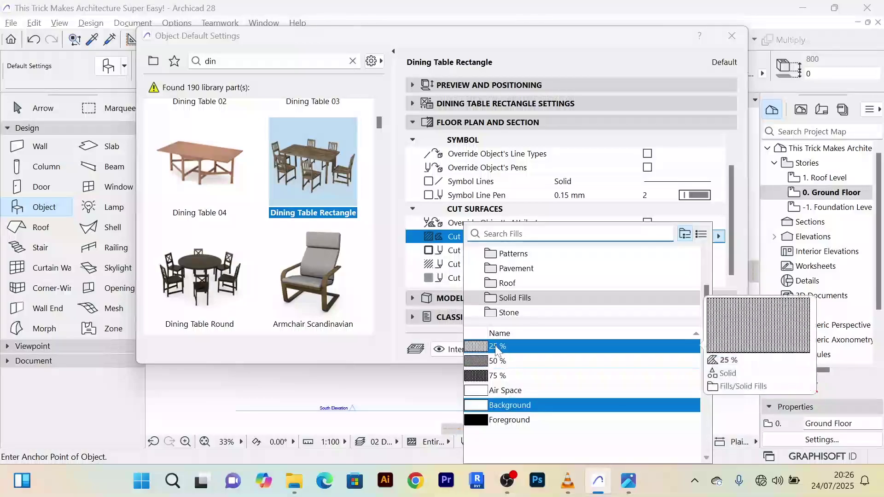
click(507, 361)
Step: Set the dining table's cut line pen and cut fill foreground pen to 2, and accept the object default settings
click(701, 256)
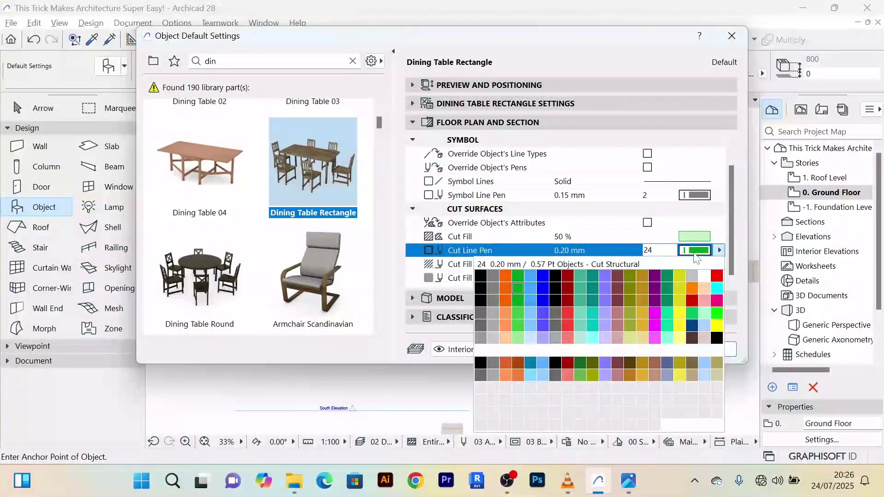
click(493, 277)
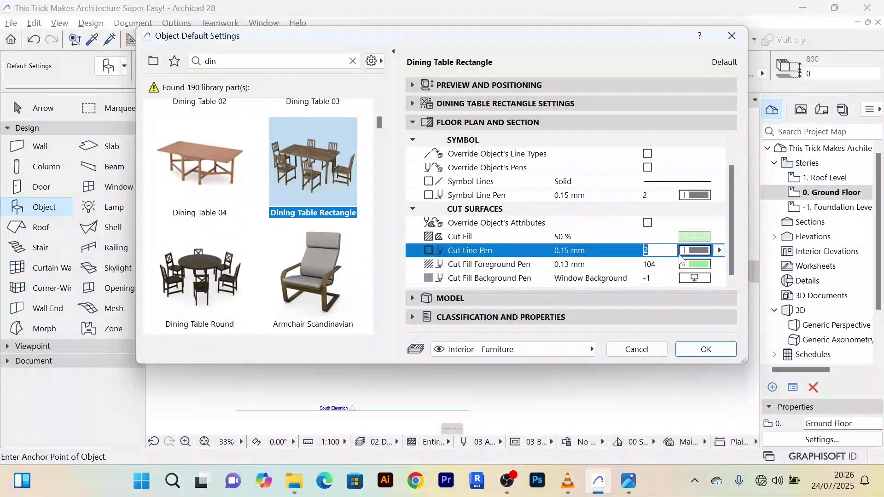
click(709, 266)
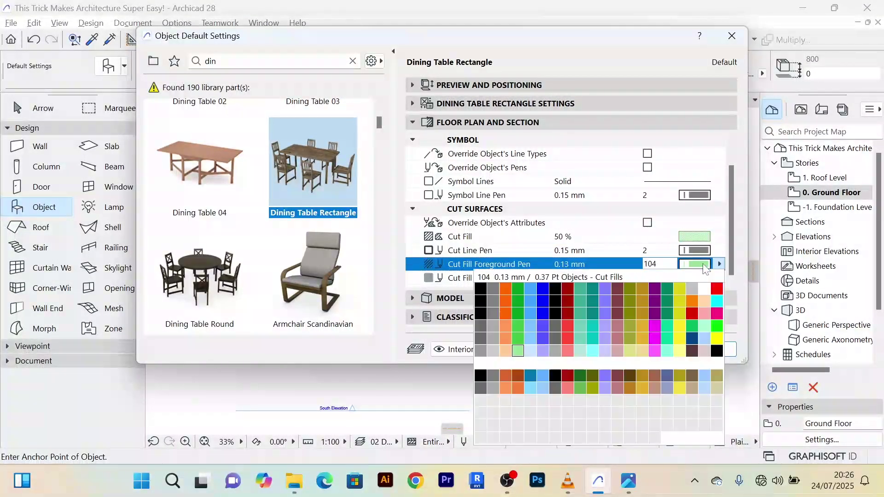
click(493, 293)
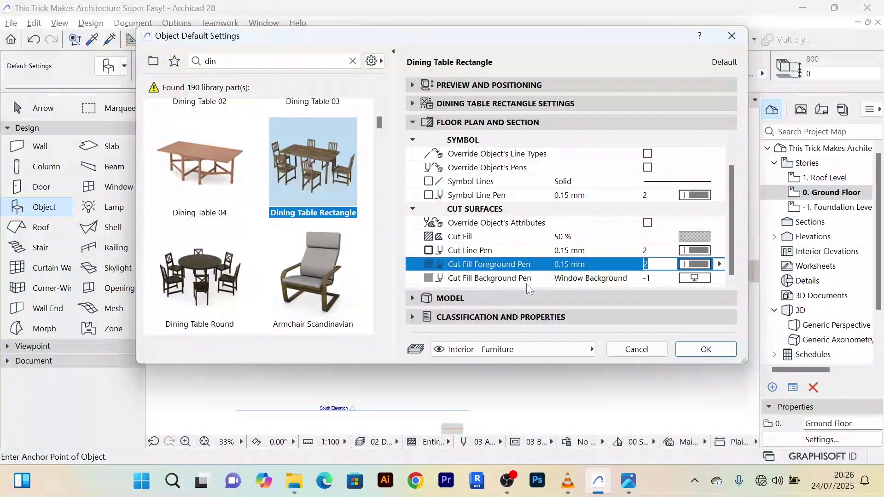
click(521, 298)
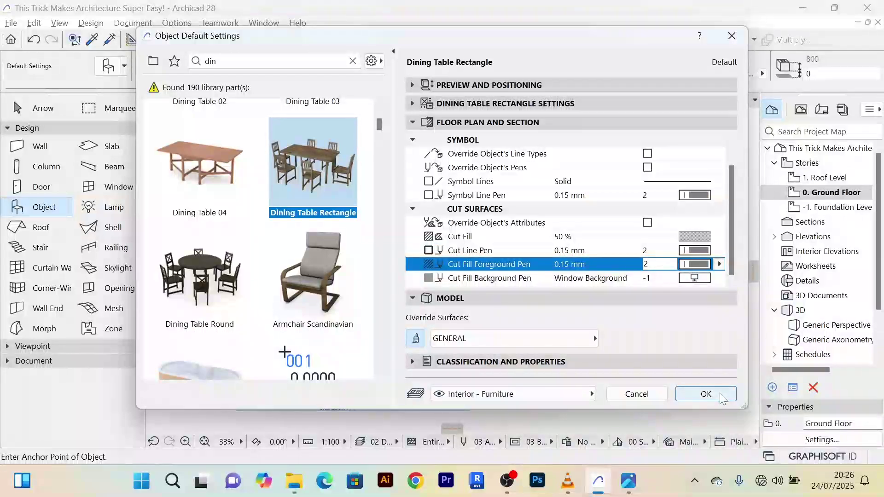
click(706, 393)
Step: Place the Dining Table Rectangle in the upper-left room of the ground floor plan, above the short partition wall, and end object placement
scroll(321, 203, up, 3)
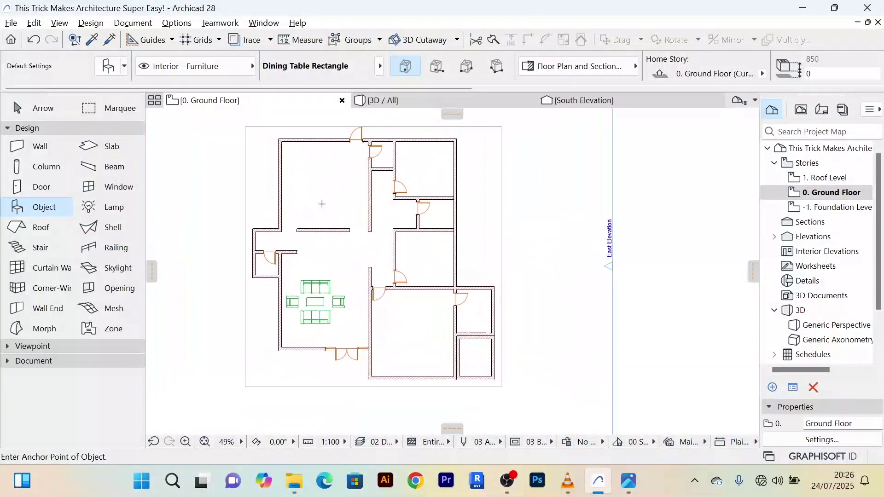
click(321, 203)
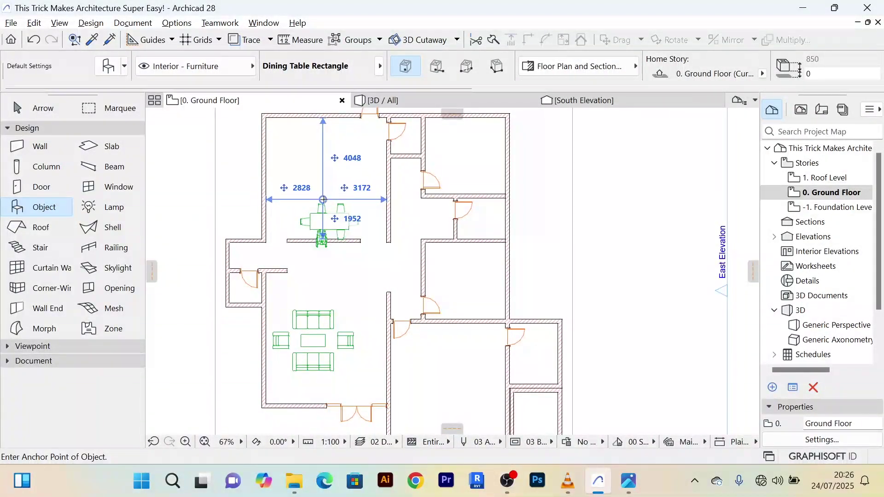
click(53, 114)
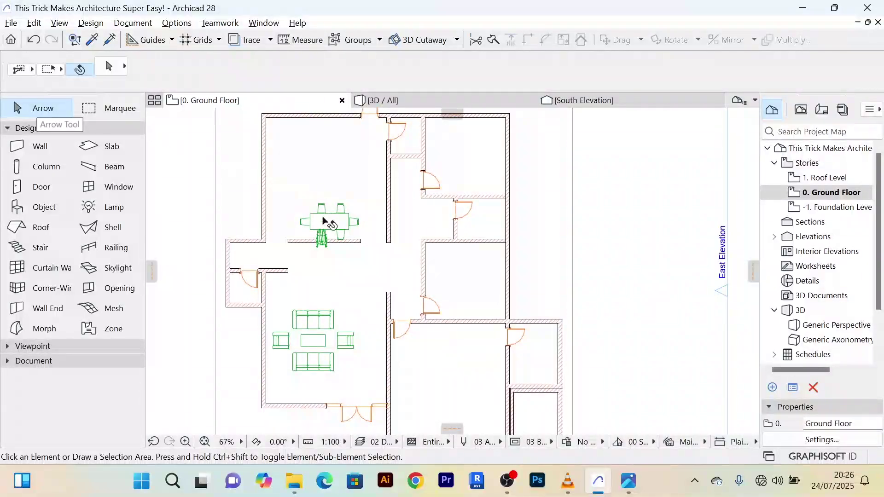
Step: Move the dining table up and slightly left so it stands clear of the partition wall, and deselect it
scroll(338, 230, up, 4)
click(333, 226)
scroll(333, 225, down, 4)
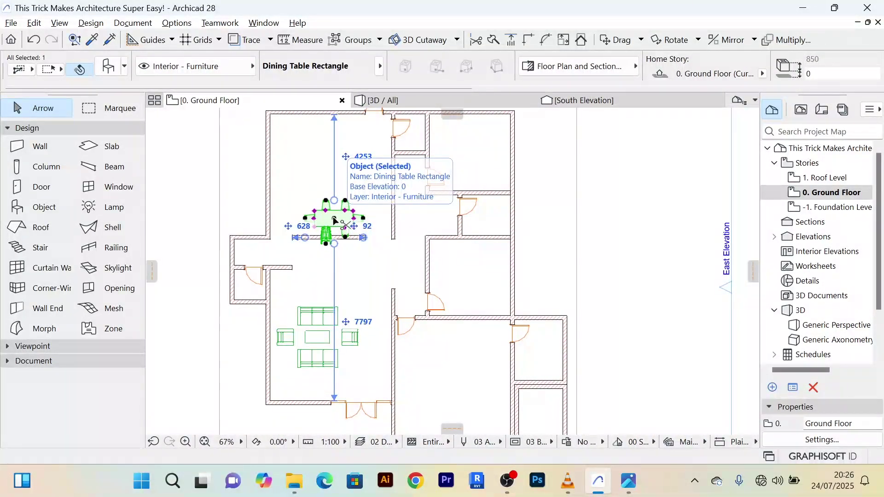
key(ctrl+d)
click(333, 217)
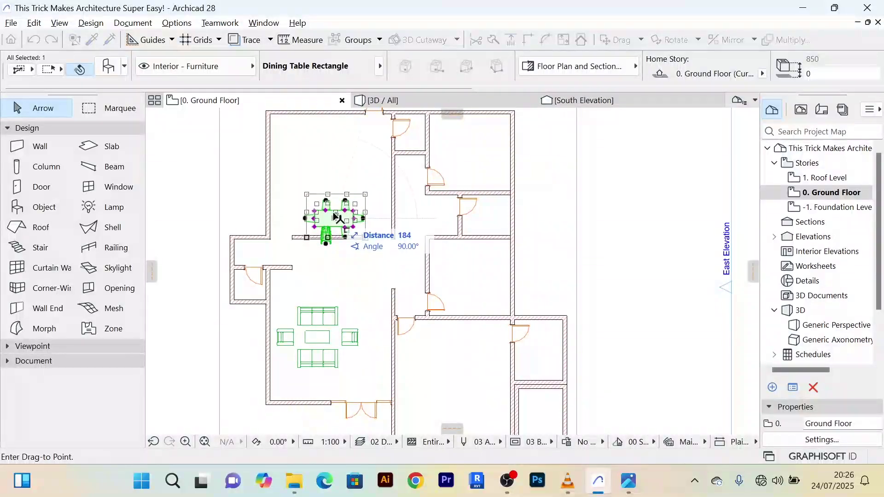
click(325, 199)
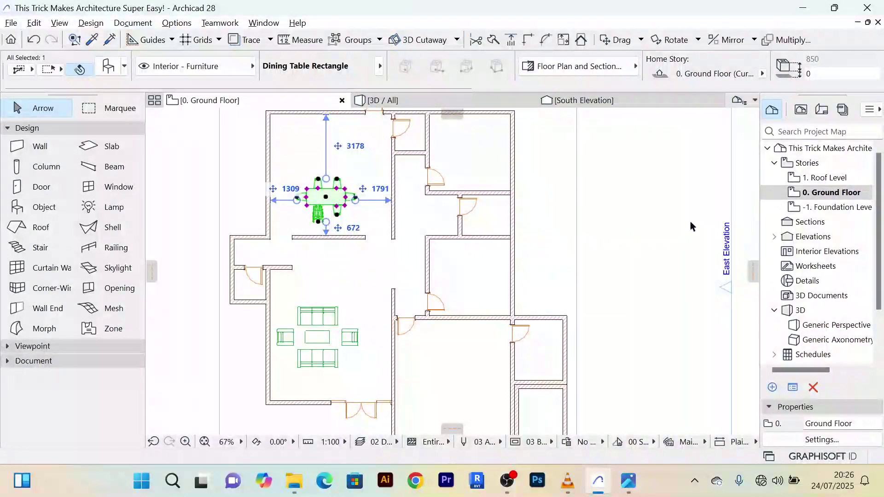
click(661, 204)
Step: Examine how the dining table and the sofa layout sit in relation to each other on the ground floor plan
scroll(662, 203, down, 3)
scroll(589, 194, up, 2)
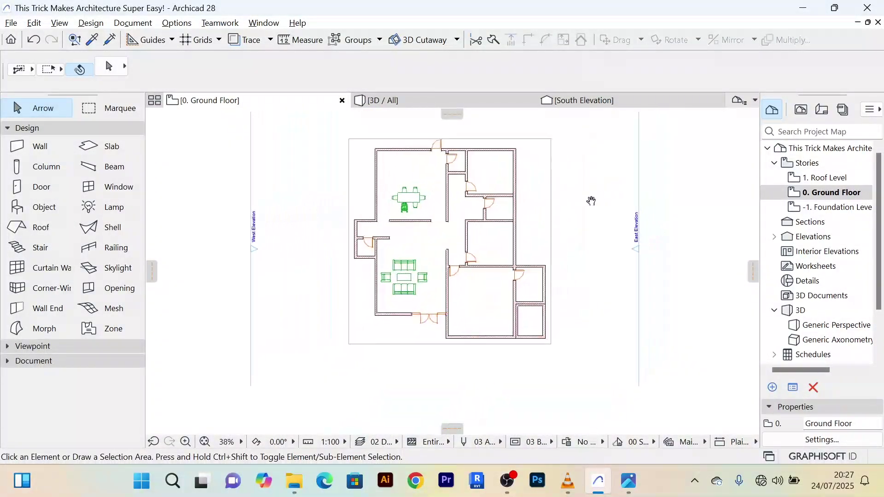
scroll(391, 270, up, 2)
scroll(390, 269, down, 1)
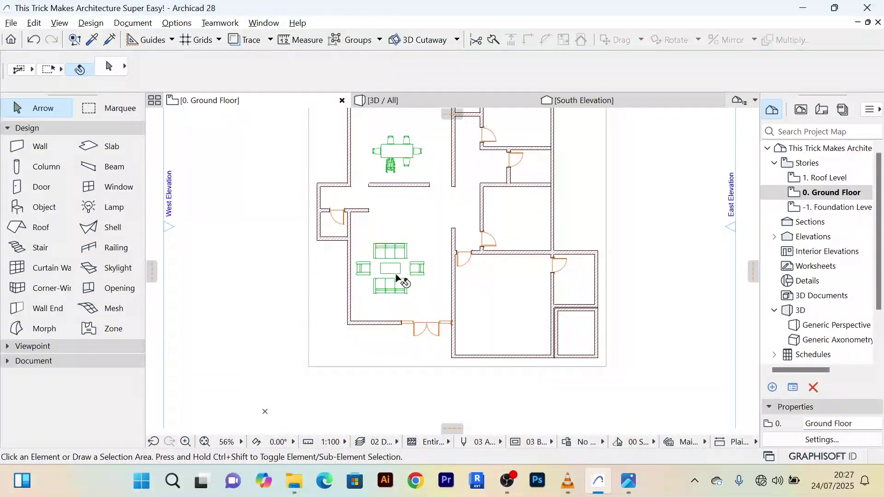
scroll(396, 275, down, 3)
middle_drag(546, 256, 541, 252)
scroll(294, 270, up, 3)
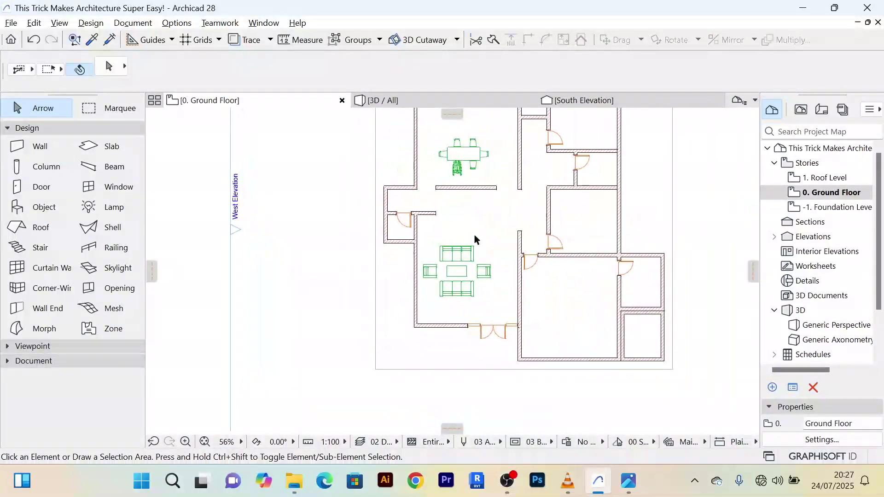
scroll(475, 238, down, 2)
middle_drag(453, 228, 386, 259)
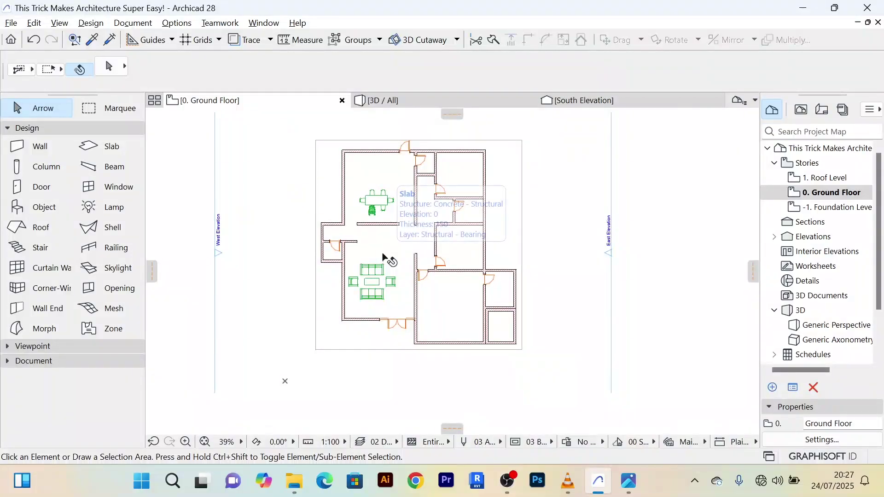
Step: Draw a solid vertical line through the living and dining rooms, extending beyond the slab outline at both ends
click(7, 364)
scroll(103, 404, down, 3)
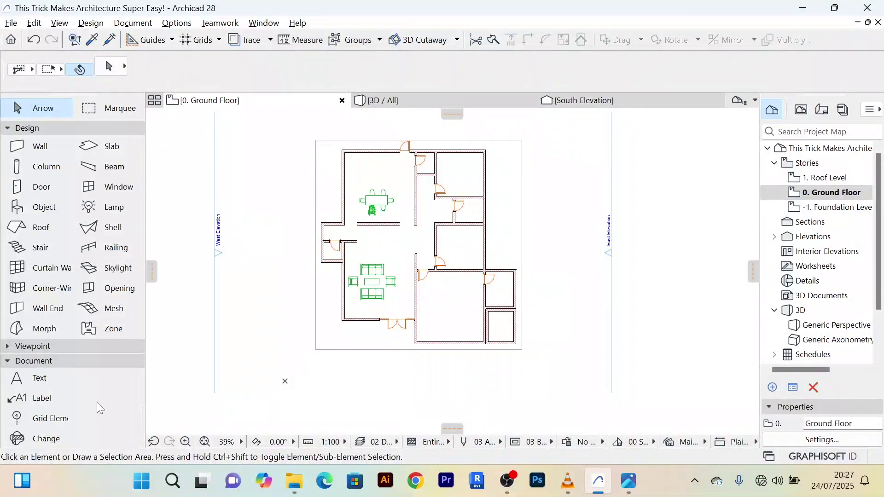
scroll(97, 402, down, 1)
click(37, 438)
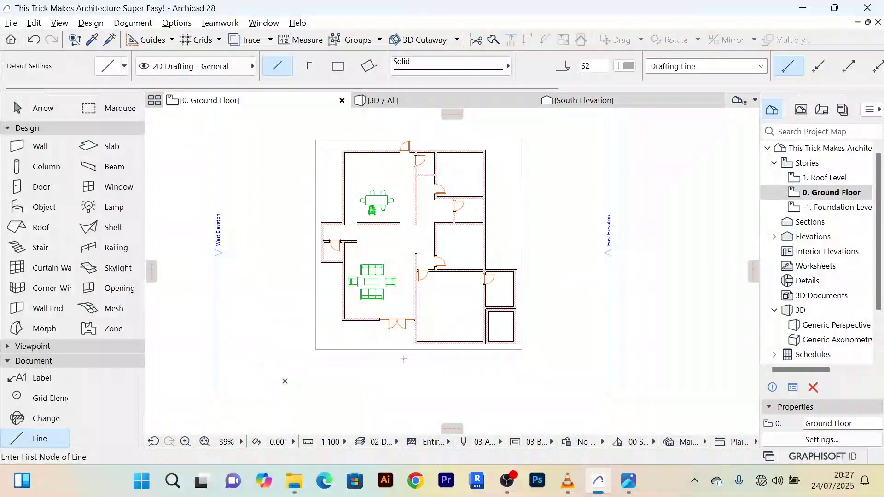
click(359, 368)
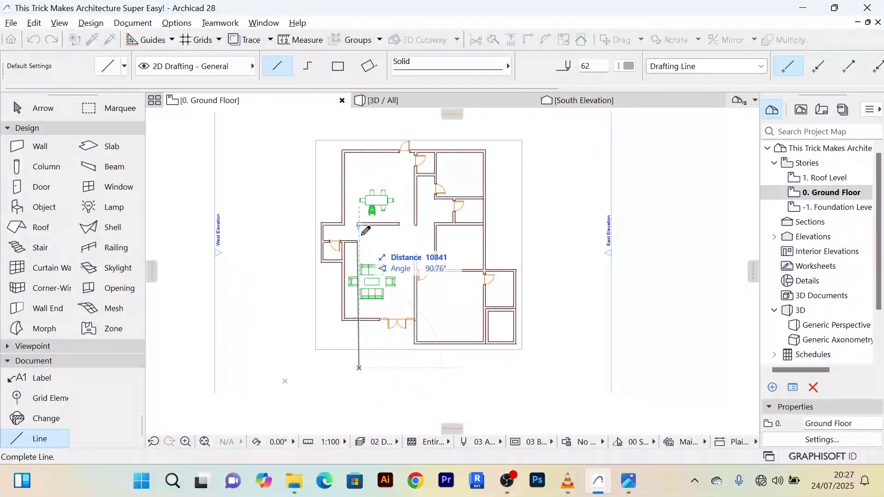
click(359, 129)
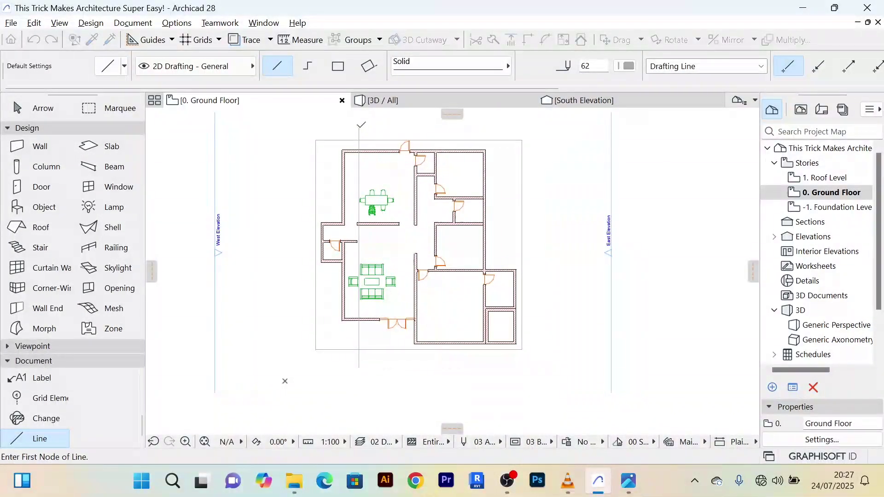
Step: Move the vertical line horizontally to the right by about 1154 mm, to the middle of the sofa layout, and deselect it
click(17, 111)
click(359, 249)
scroll(367, 251, up, 5)
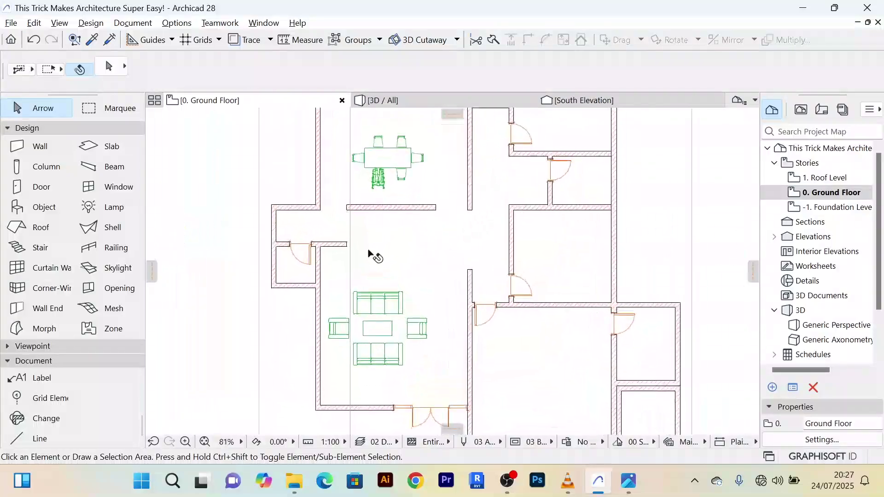
scroll(348, 278, down, 5)
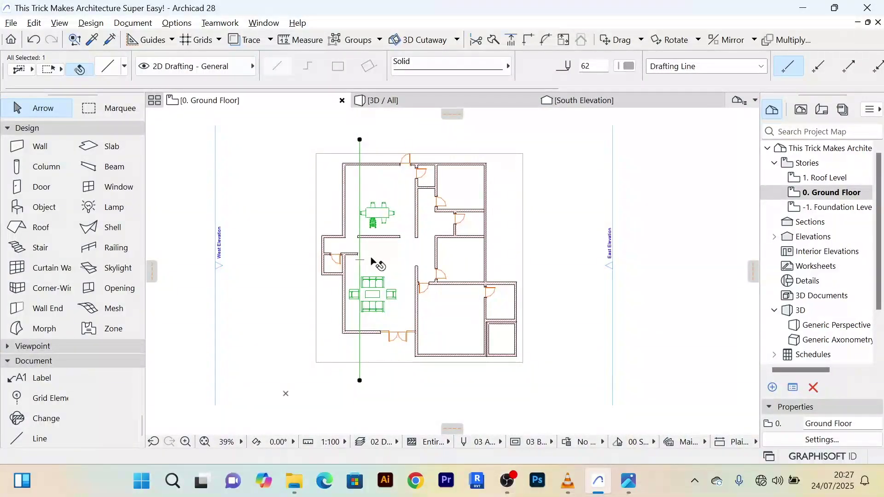
key(ctrl+d)
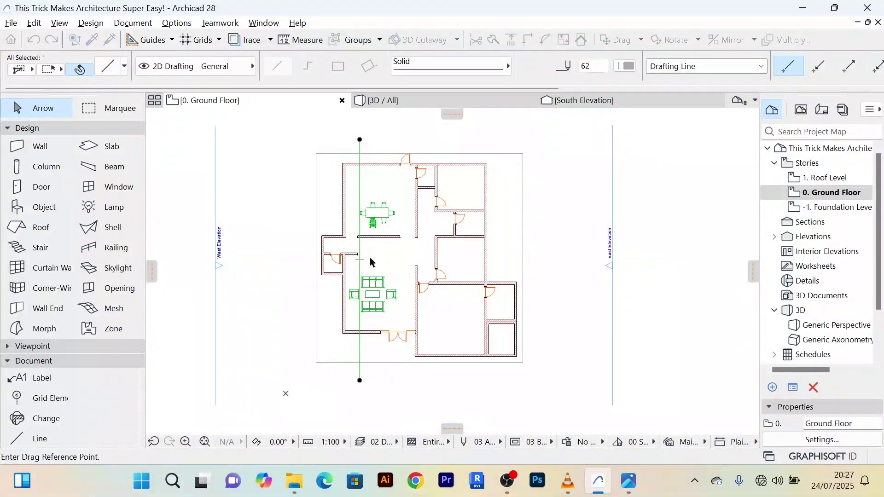
scroll(369, 256, up, 3)
click(359, 259)
scroll(377, 267, down, 2)
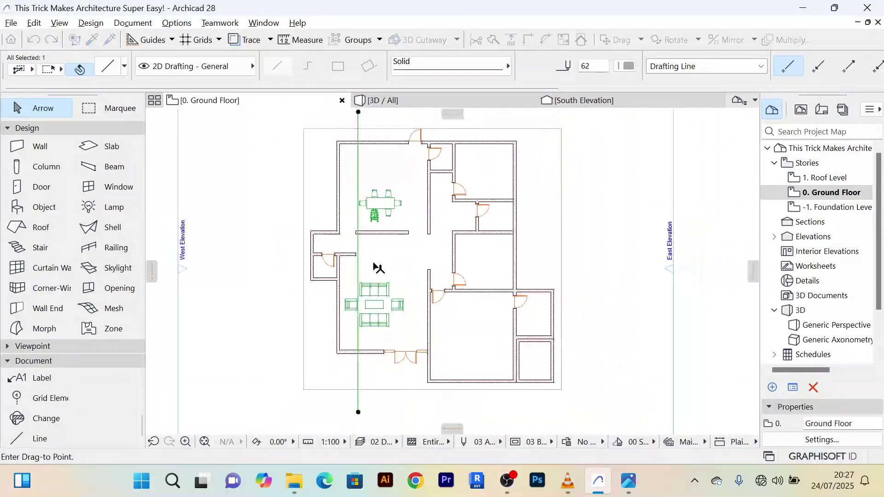
scroll(378, 268, down, 1)
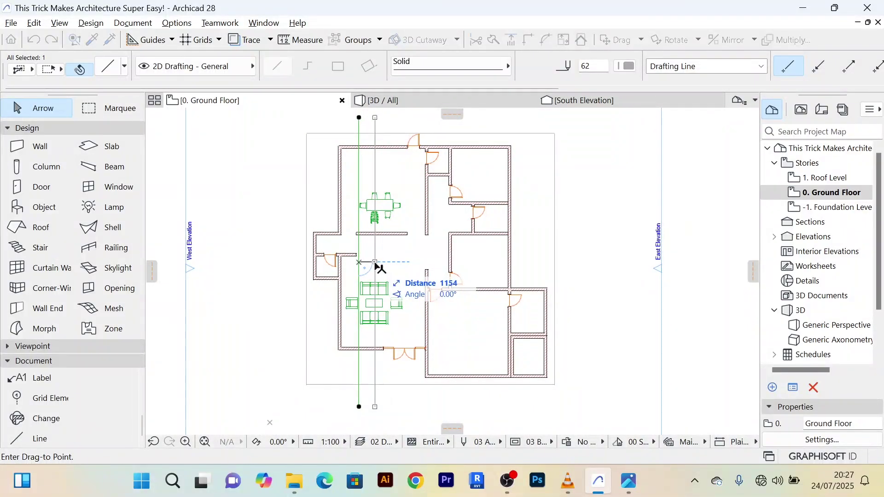
click(375, 267)
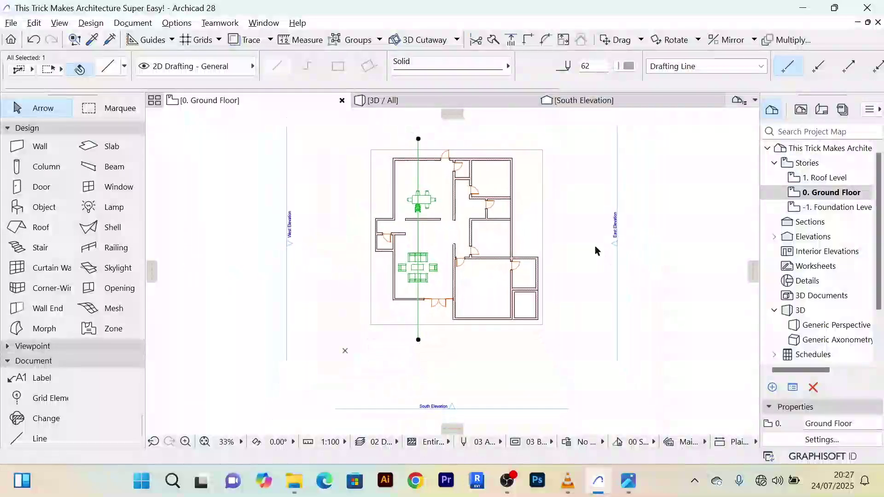
click(596, 248)
Step: Move the sofa layout horizontally right by about 31 mm so the coffee table's centre sits on the vertical line
scroll(446, 214, up, 5)
scroll(414, 329, down, 3)
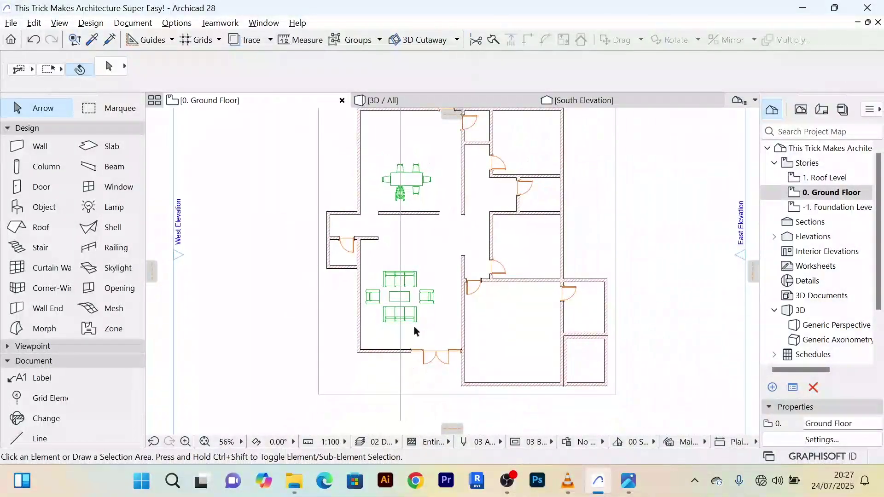
scroll(408, 292, up, 3)
click(407, 282)
scroll(407, 281, up, 3)
scroll(403, 279, up, 10)
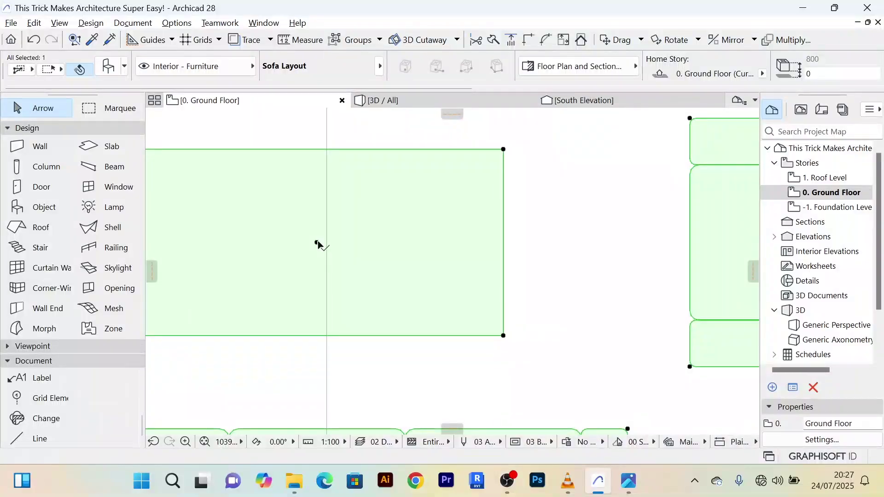
click(317, 243)
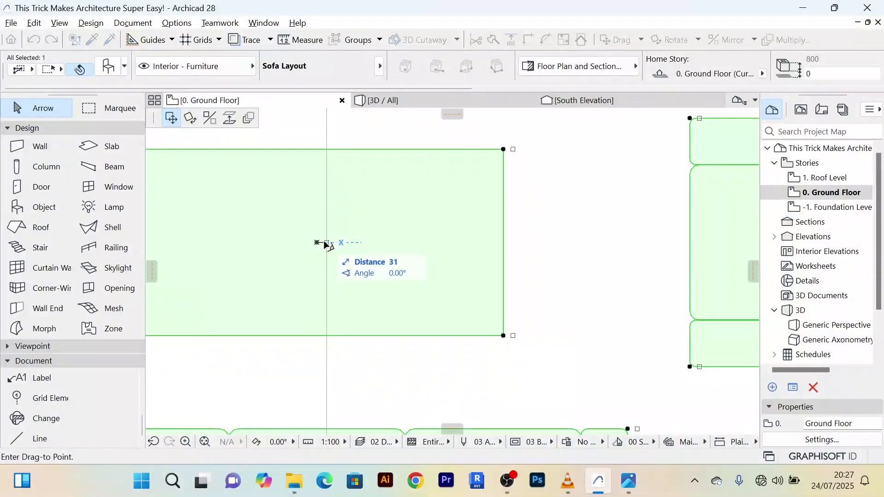
click(324, 244)
scroll(326, 244, down, 13)
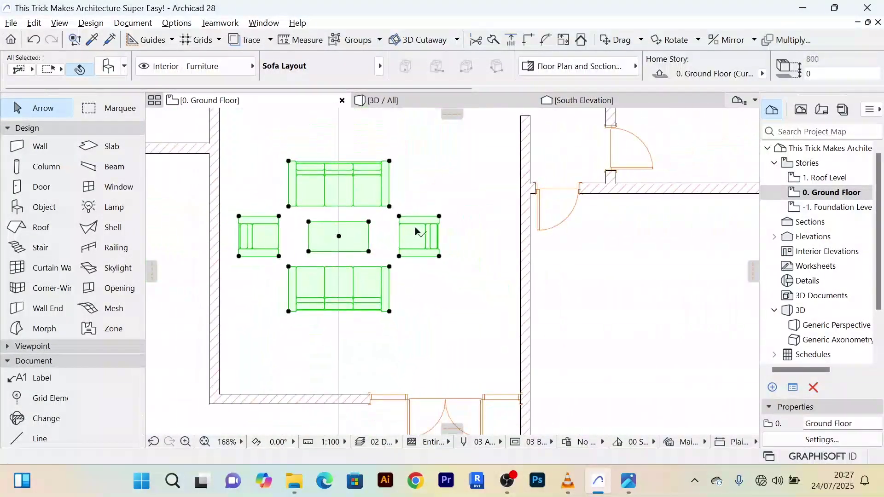
Step: Move the rectangular dining table horizontally left so its centre sits on the vertical line, and deselect it
middle_drag(459, 190, 420, 349)
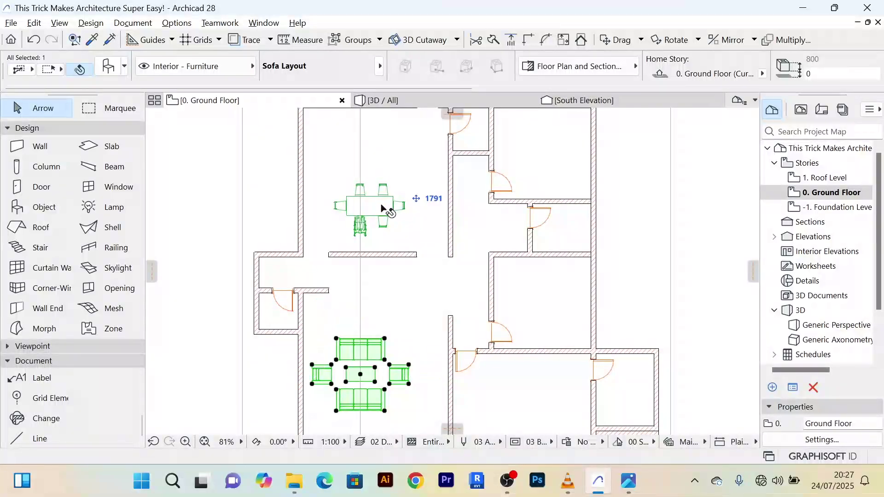
click(367, 213)
scroll(367, 213, up, 3)
scroll(367, 213, up, 4)
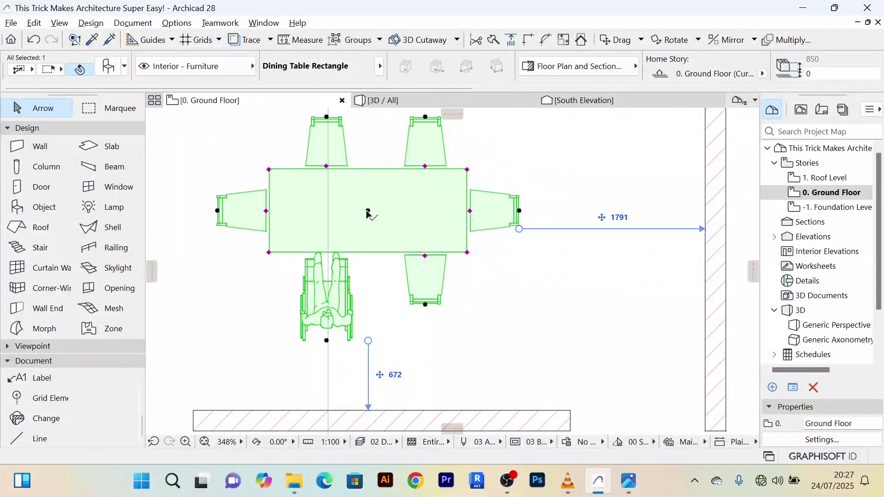
click(368, 213)
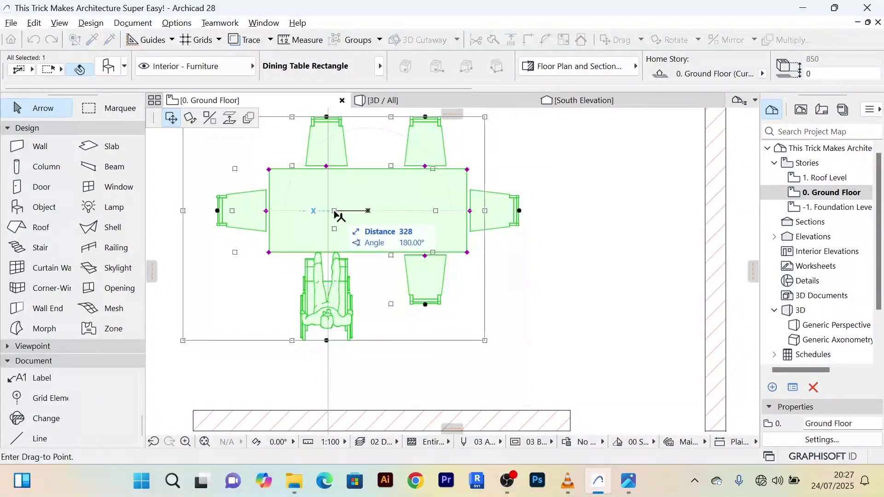
scroll(367, 212, down, 10)
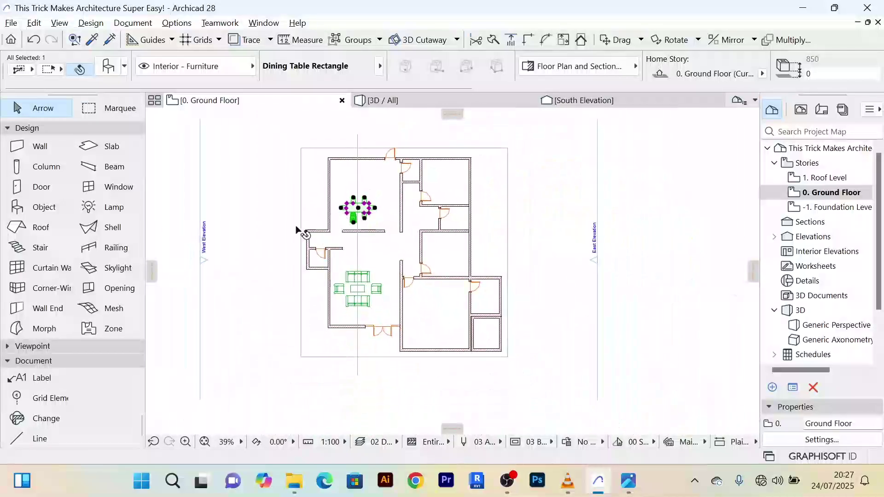
click(275, 212)
Step: Delete the vertical reference line running through the living and dining rooms
scroll(326, 320, up, 3)
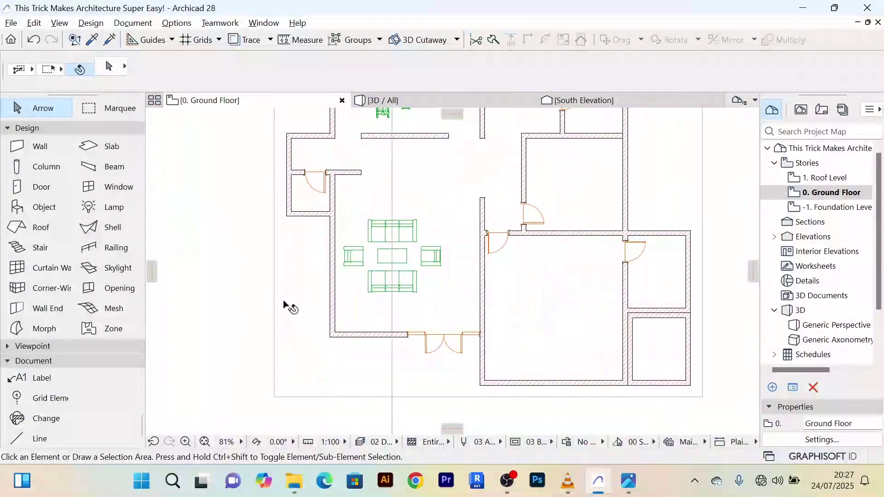
scroll(282, 309, down, 3)
scroll(326, 247, up, 3)
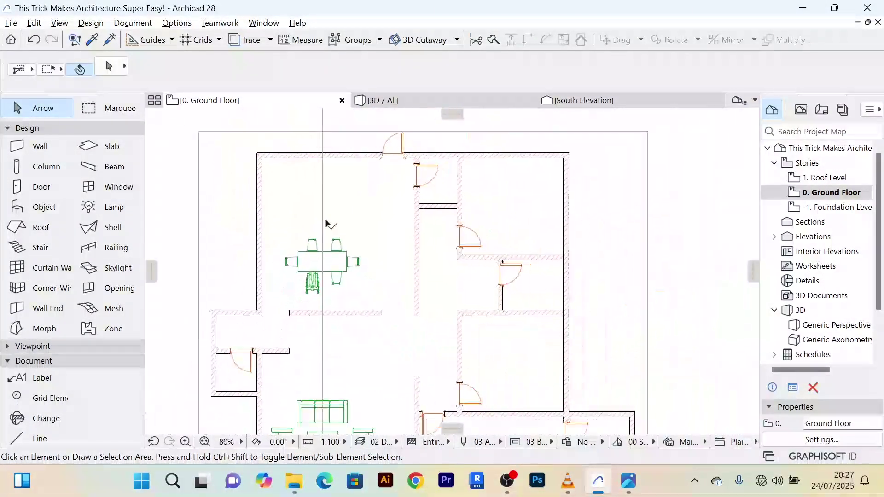
scroll(334, 202, down, 3)
scroll(332, 191, up, 4)
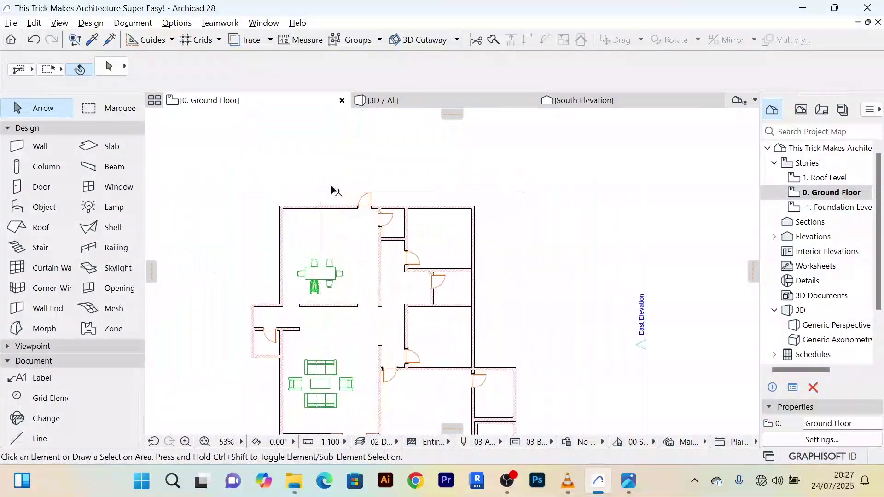
click(308, 181)
scroll(366, 178, down, 5)
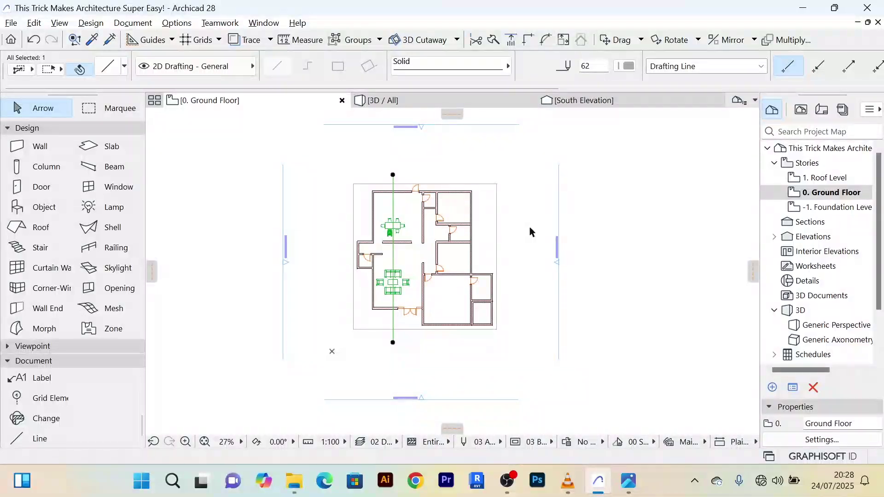
key(Escape)
Step: Examine the alignment of the dining table and sofa layout and the free space around them on the ground floor plan
scroll(391, 220, up, 3)
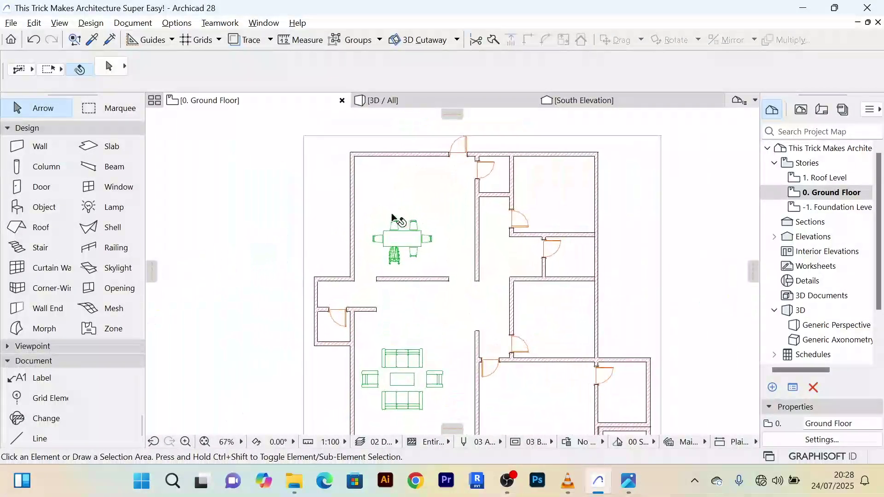
scroll(392, 214, up, 3)
scroll(401, 205, down, 3)
middle_drag(402, 205, 396, 170)
scroll(427, 216, up, 2)
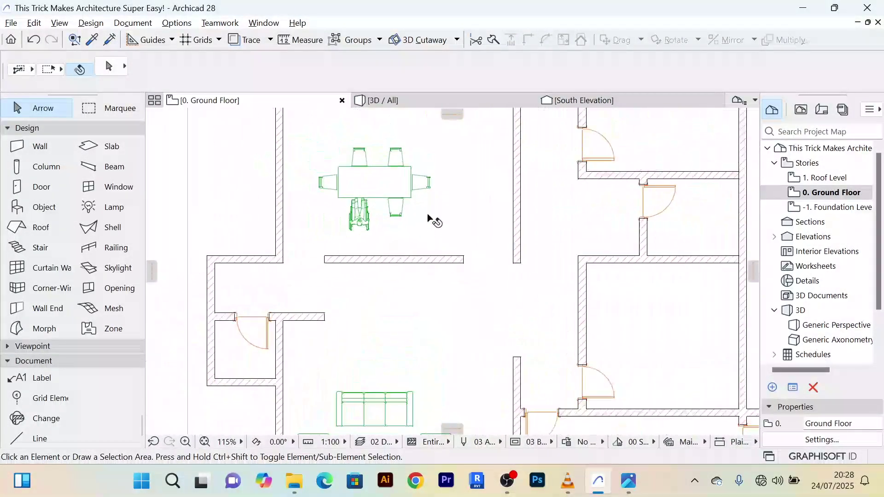
scroll(426, 216, down, 2)
scroll(423, 212, up, 4)
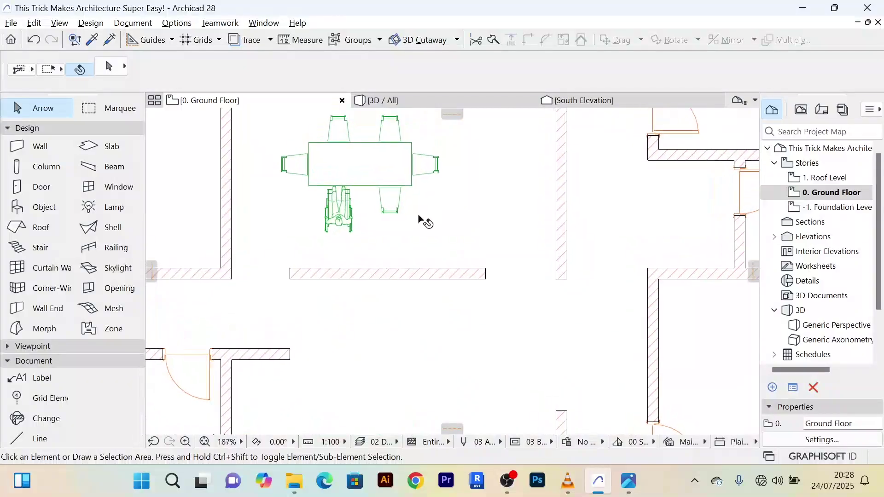
scroll(422, 220, up, 3)
scroll(422, 220, down, 4)
scroll(420, 220, down, 4)
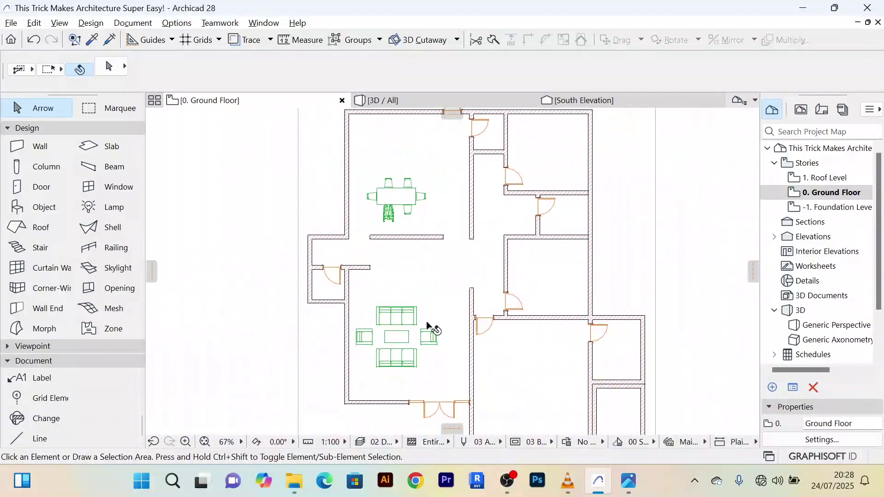
scroll(269, 235, down, 3)
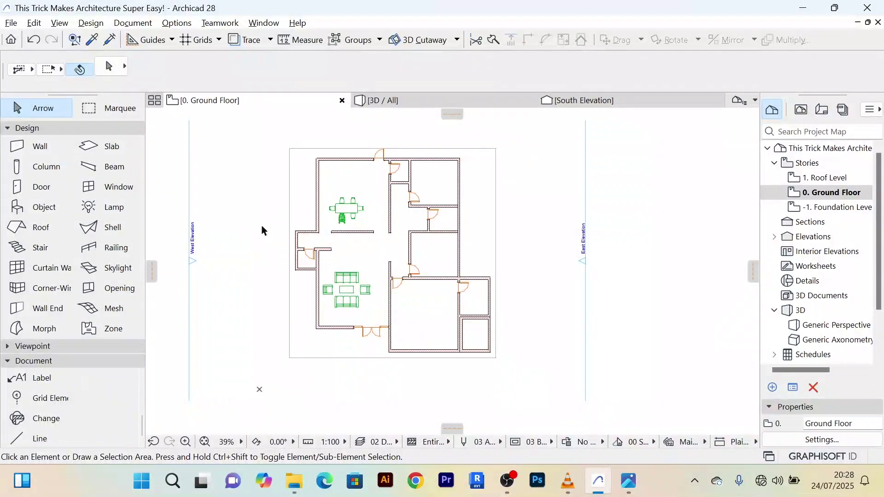
scroll(261, 225, up, 1)
scroll(261, 227, up, 4)
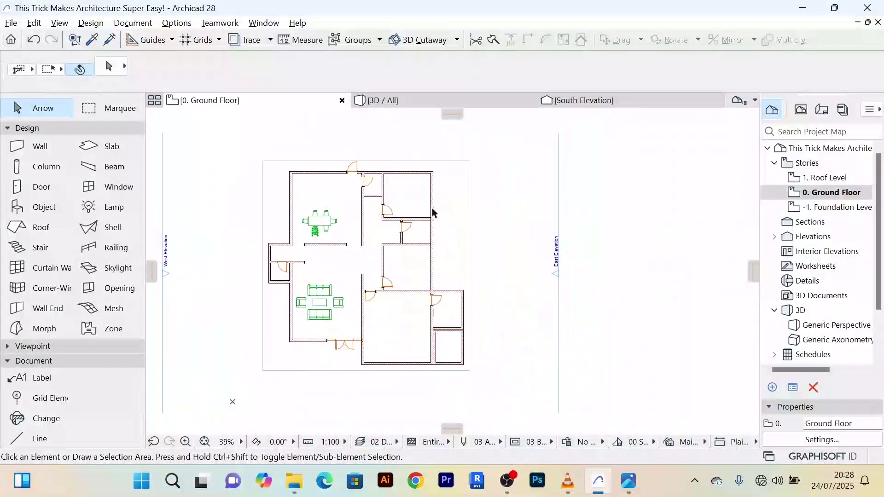
scroll(269, 207, down, 1)
middle_drag(269, 207, 346, 172)
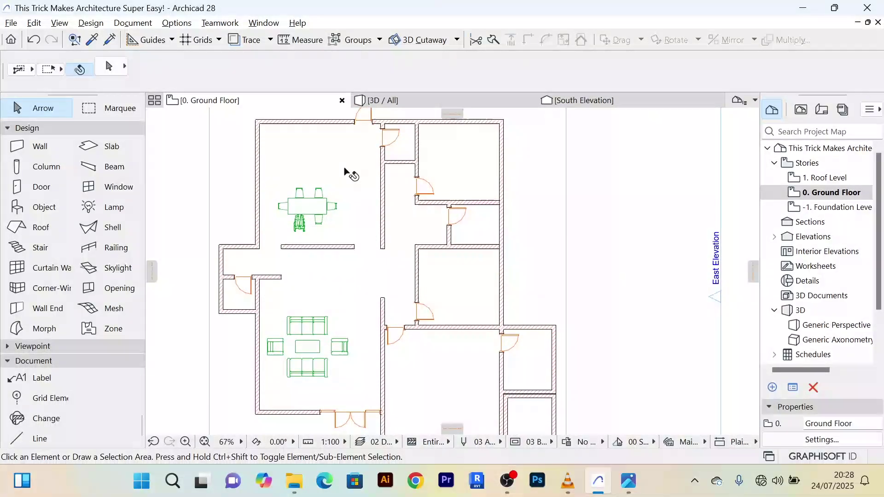
Step: Search the object library for "kit" and choose Kitchen Layout as the object to place
click(43, 210)
double_click(43, 209)
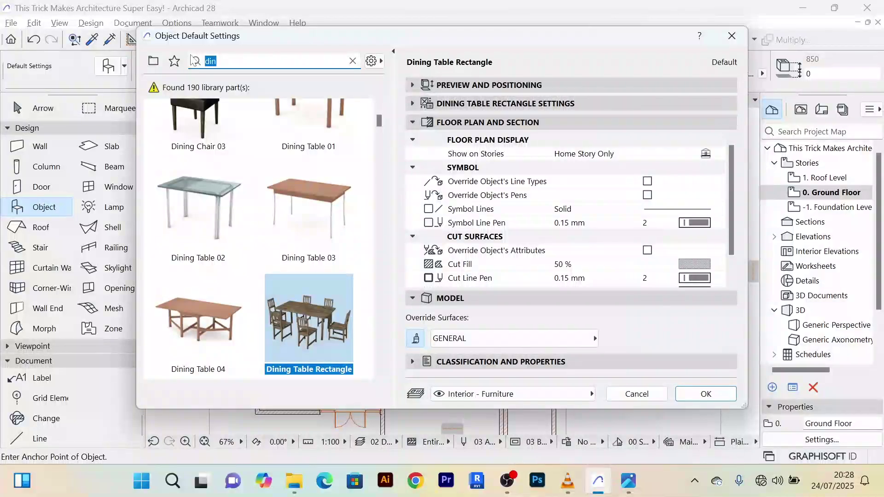
text(kit)
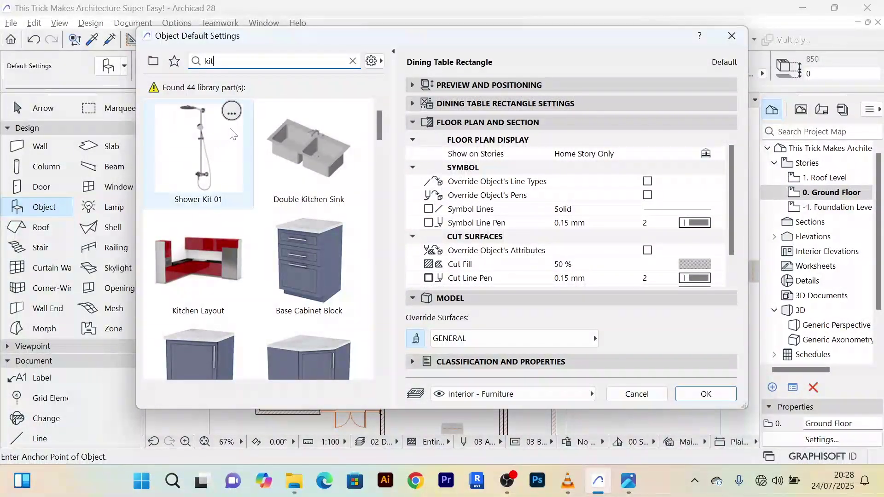
scroll(233, 292, down, 6)
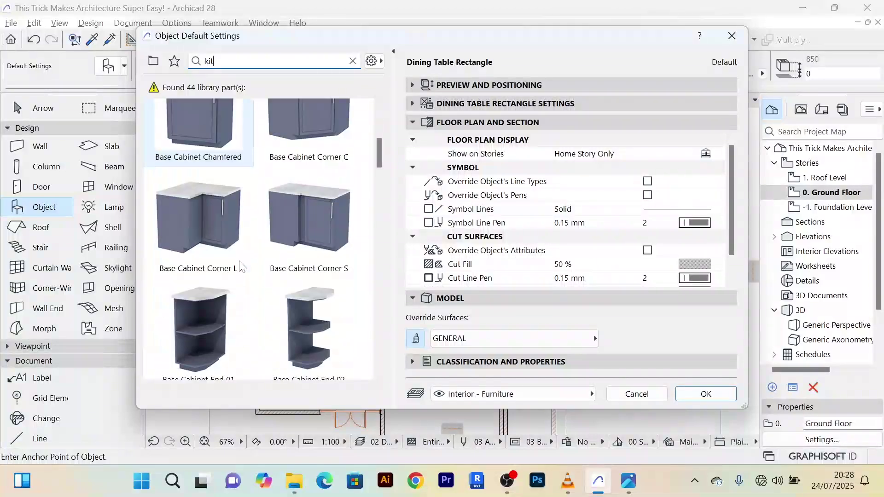
scroll(230, 258, up, 4)
click(210, 211)
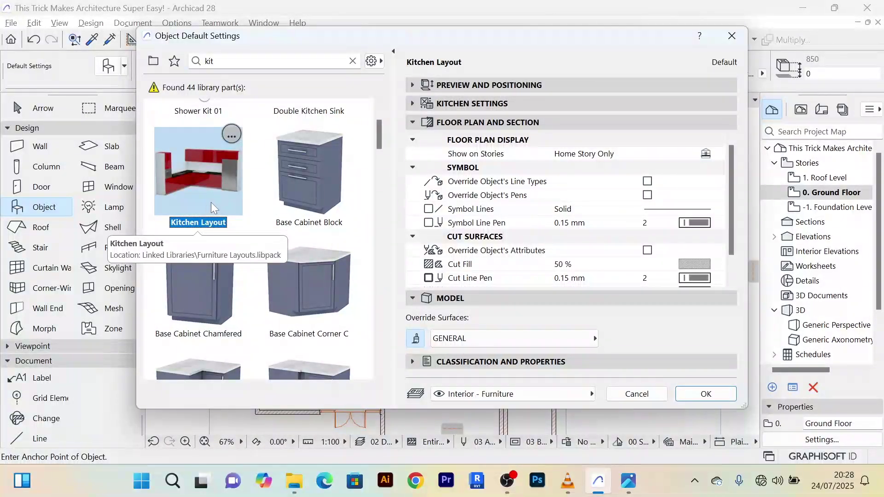
Step: Set the layout type of the kitchen object to Island in its kitchen settings
click(413, 85)
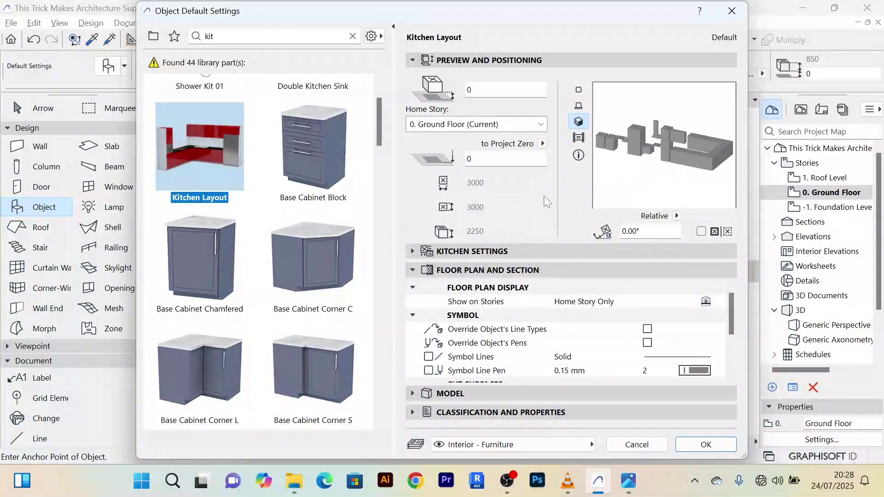
click(413, 253)
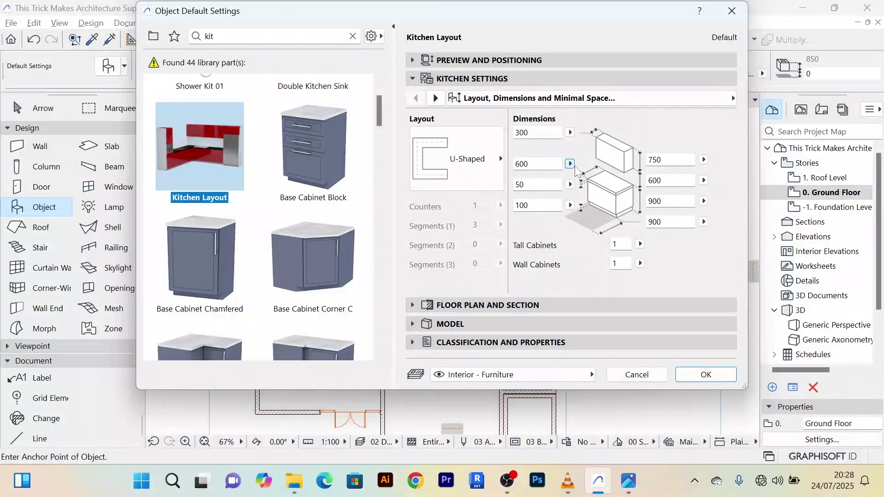
click(500, 161)
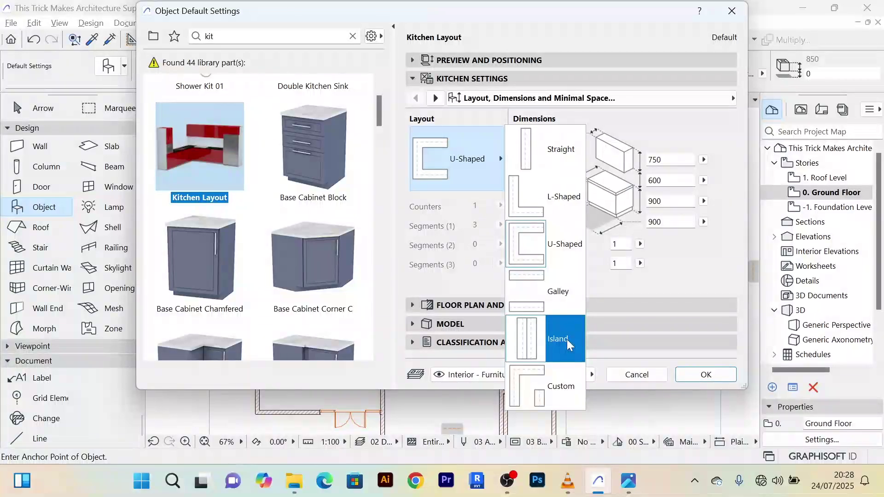
click(562, 390)
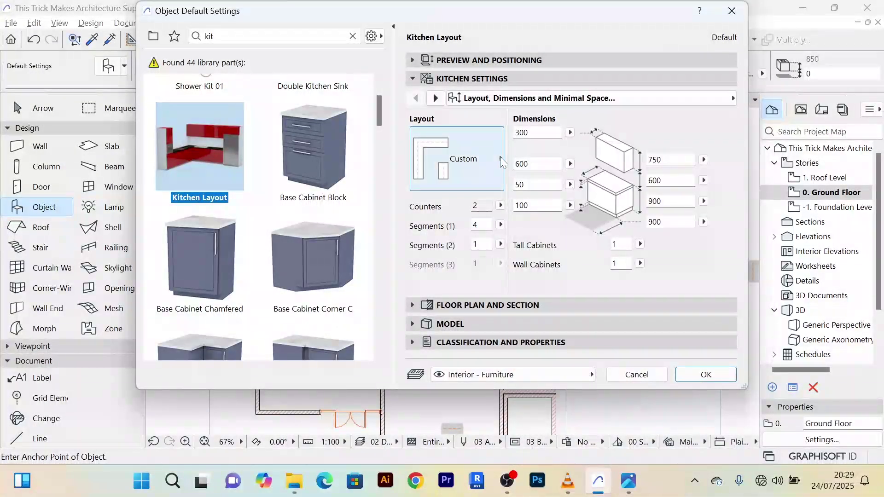
click(503, 171)
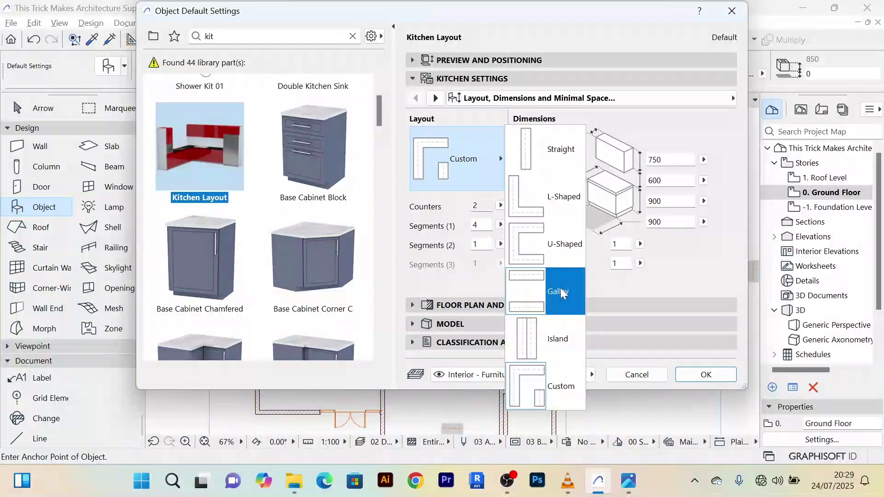
click(556, 341)
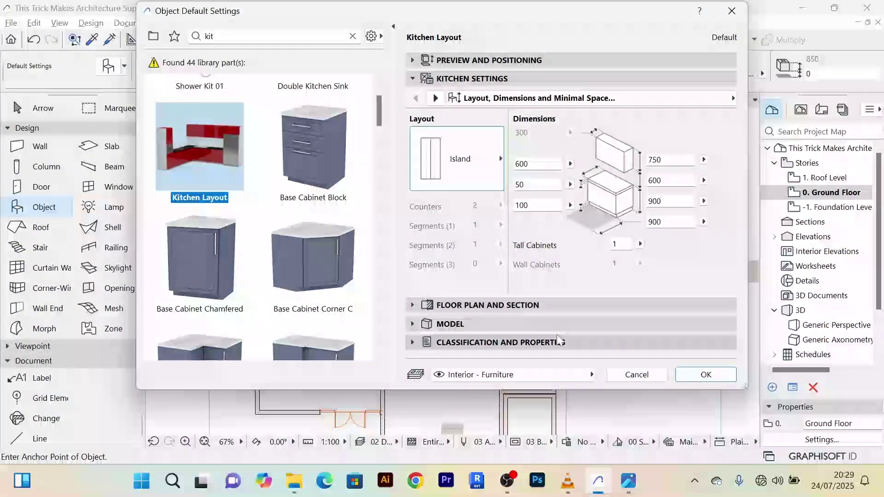
Step: Review the kitchen object's model and floor plan and section settings, and accept the object's default settings
click(412, 324)
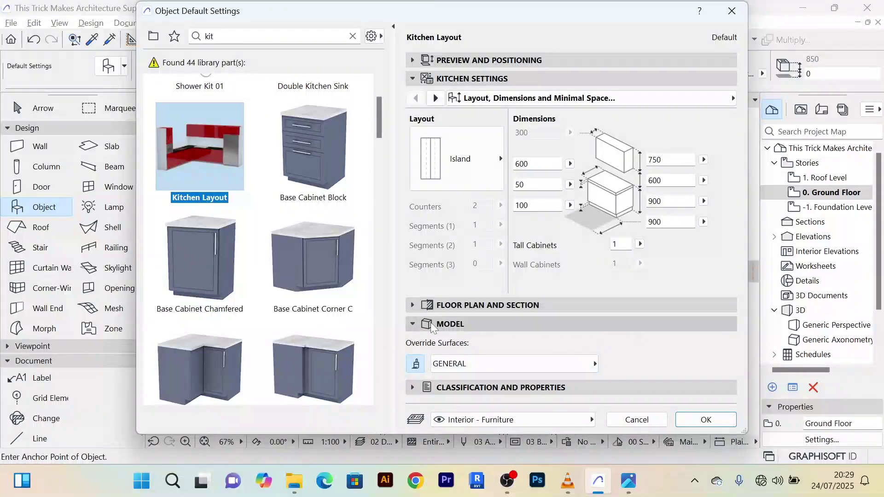
click(413, 323)
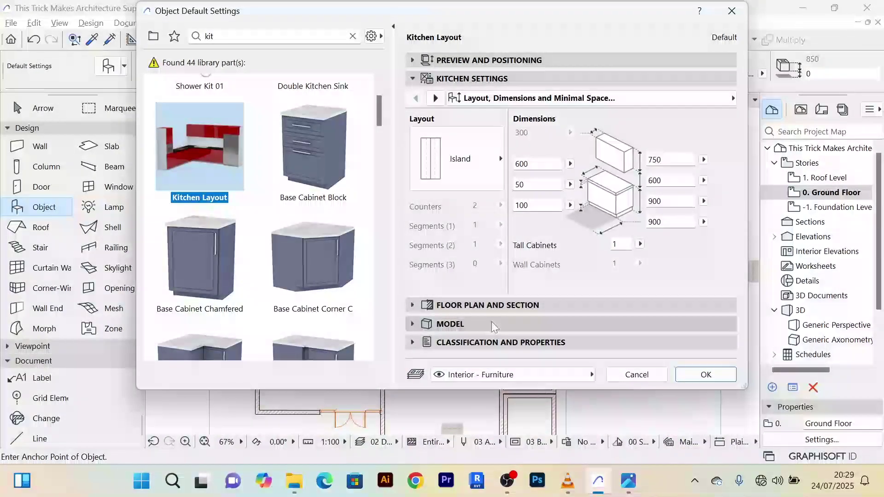
click(421, 303)
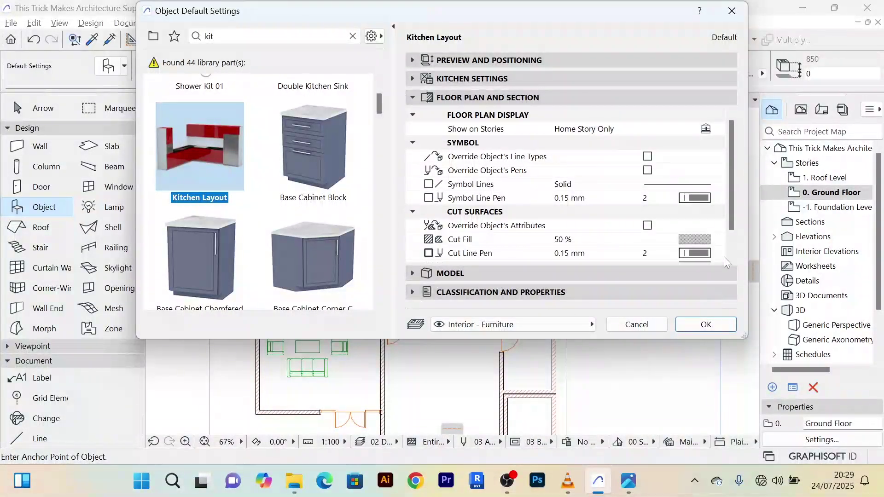
scroll(719, 230, down, 1)
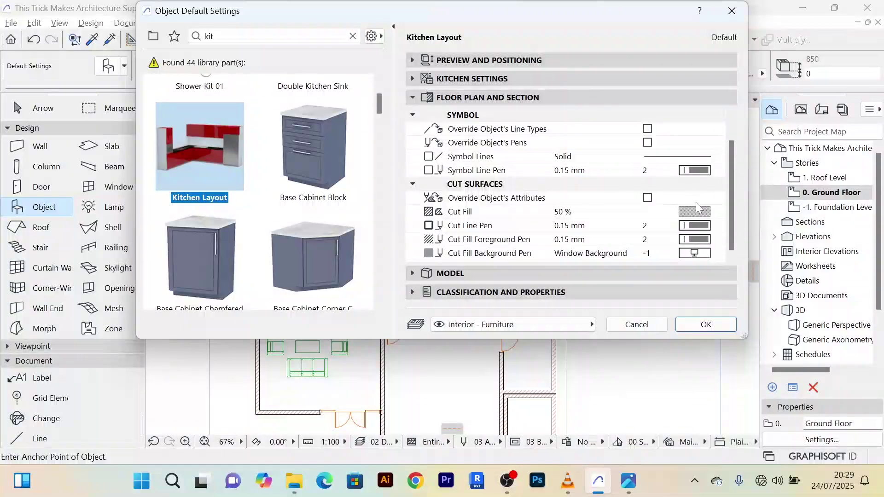
click(706, 325)
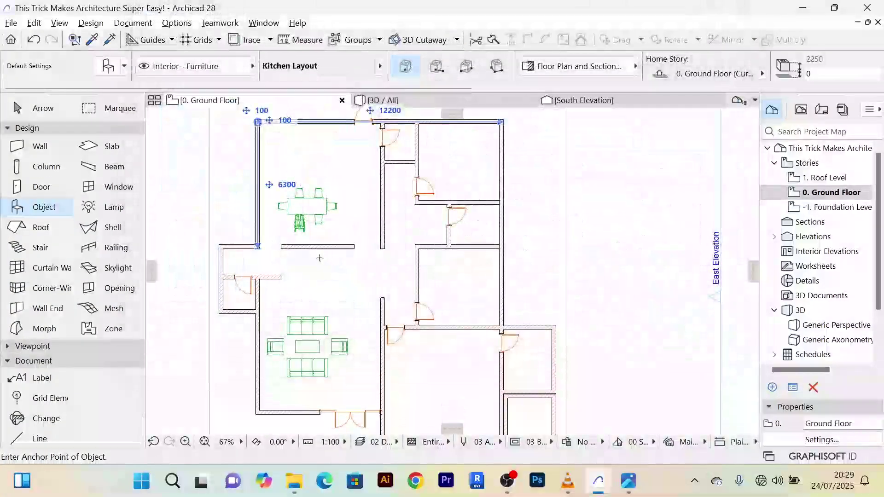
scroll(316, 276, up, 3)
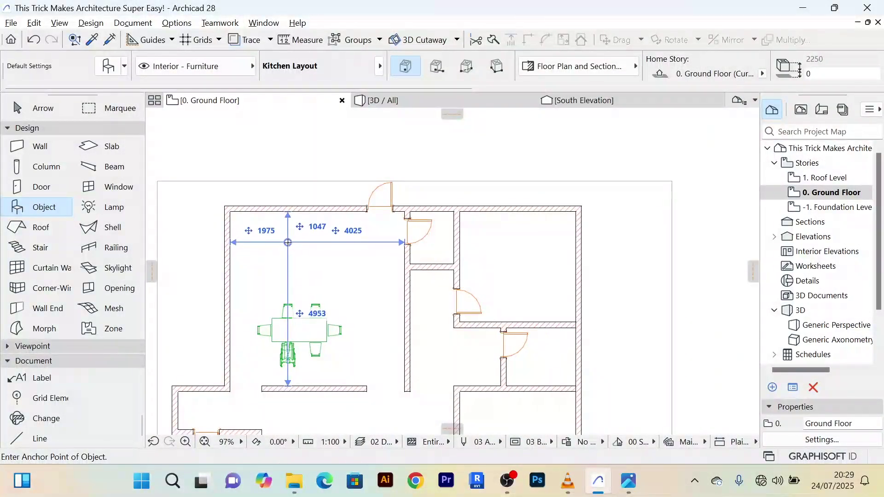
Step: Place the island kitchen layout along the upper wall of the dining room and select it
scroll(385, 192, down, 6)
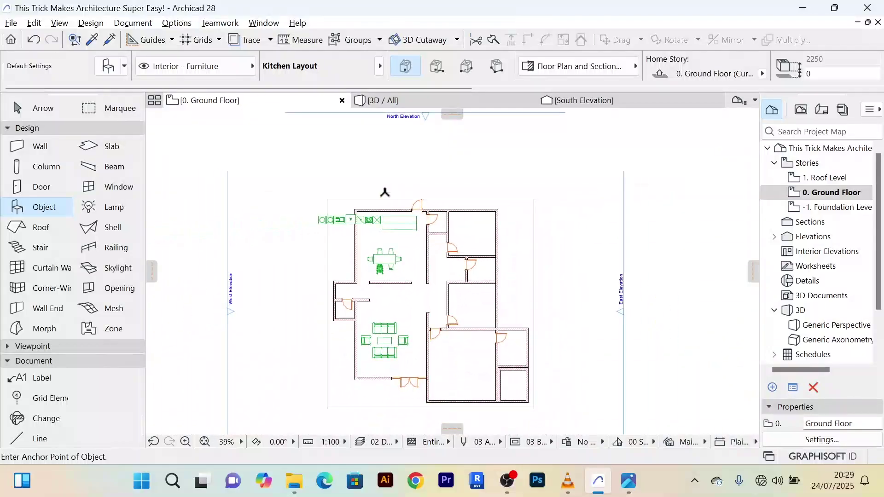
click(50, 113)
scroll(394, 221, up, 4)
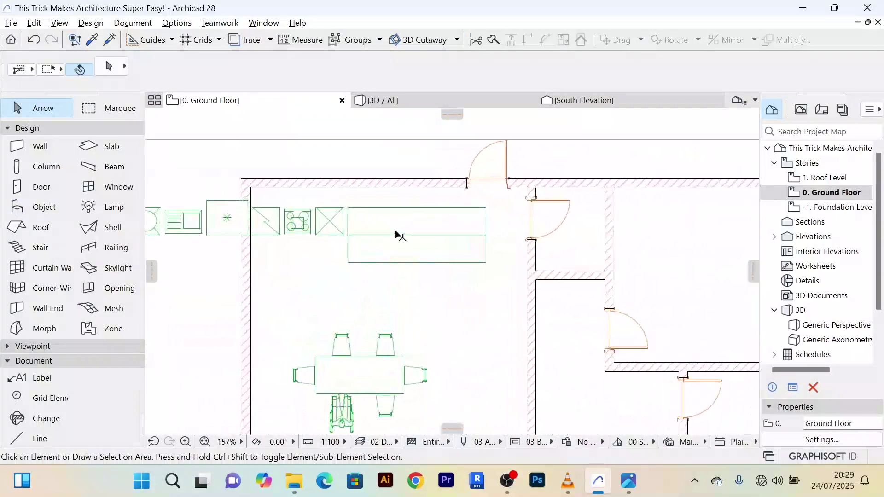
click(398, 235)
scroll(491, 302, up, 4)
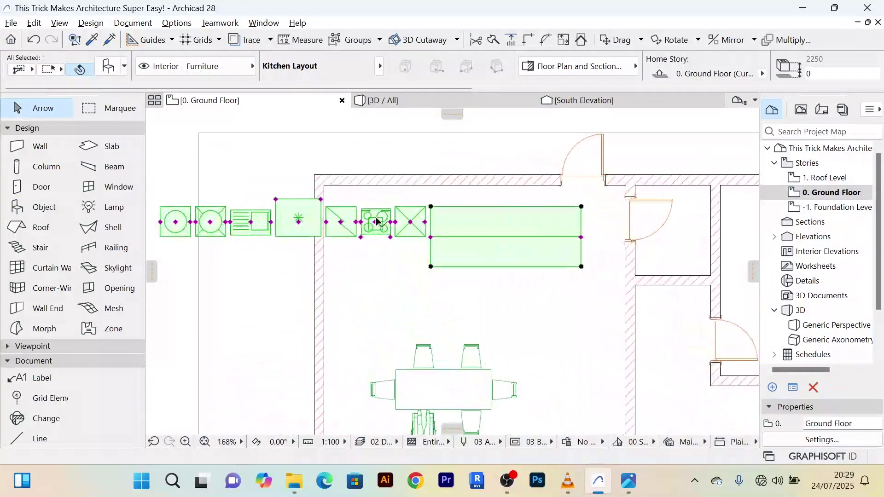
Step: Open the selected kitchen's object settings and review its preview, positioning and home story options
scroll(420, 292, up, 3)
scroll(417, 291, down, 3)
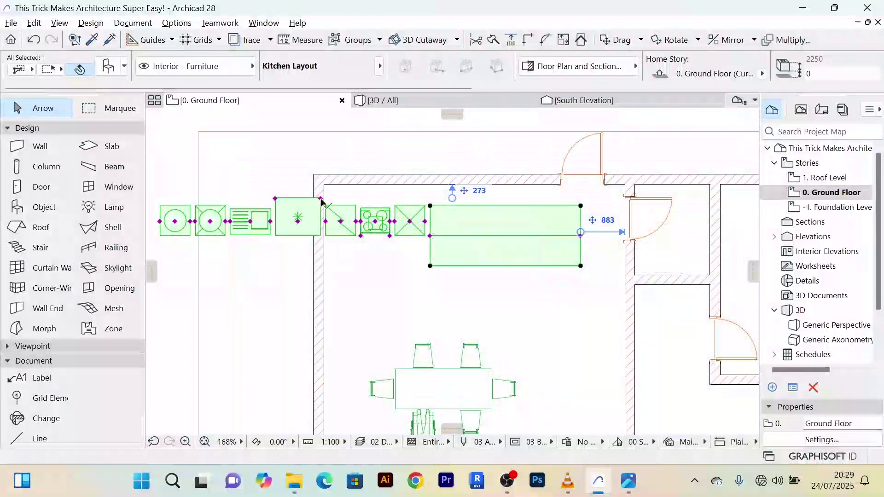
scroll(324, 203, down, 2)
scroll(420, 184, up, 2)
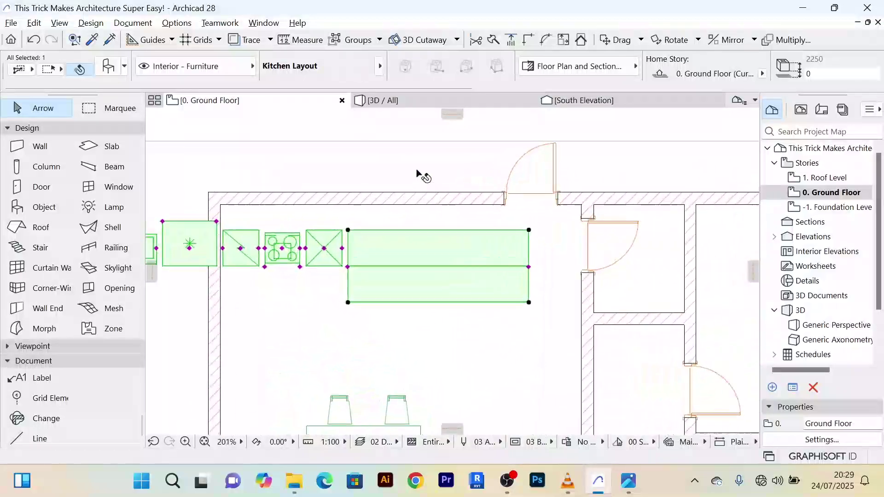
scroll(421, 168, down, 2)
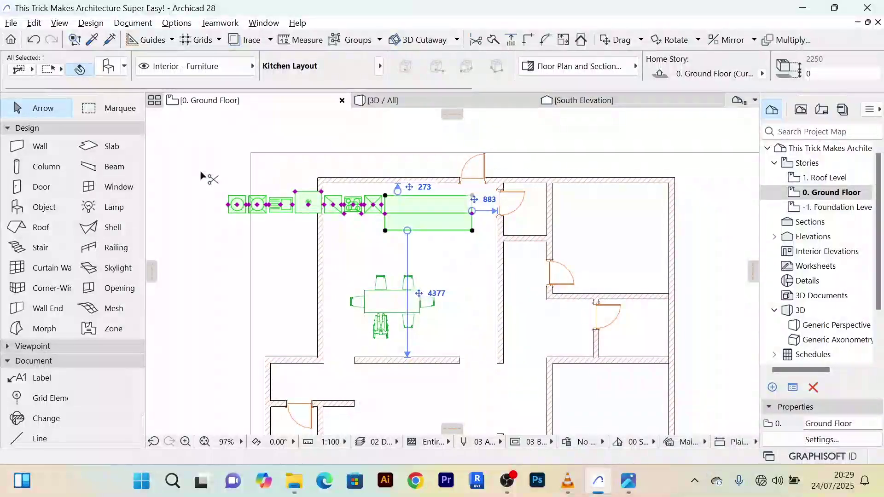
key(ctrl+t)
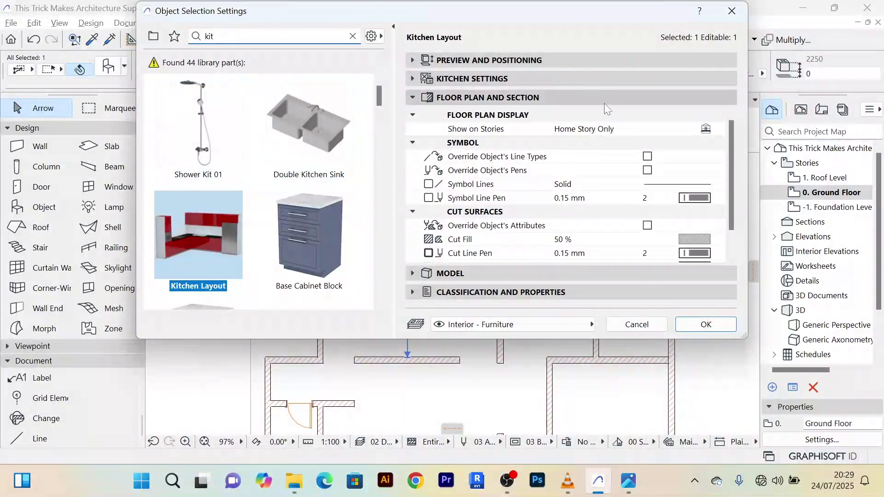
click(411, 59)
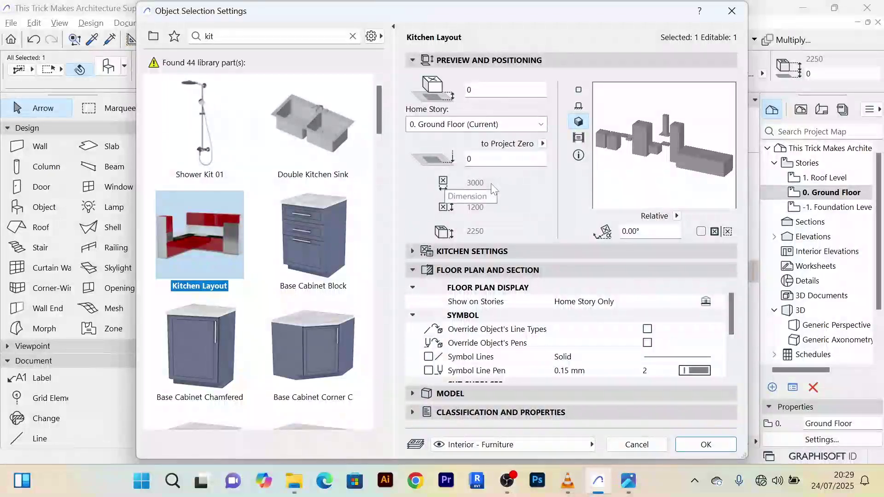
click(540, 125)
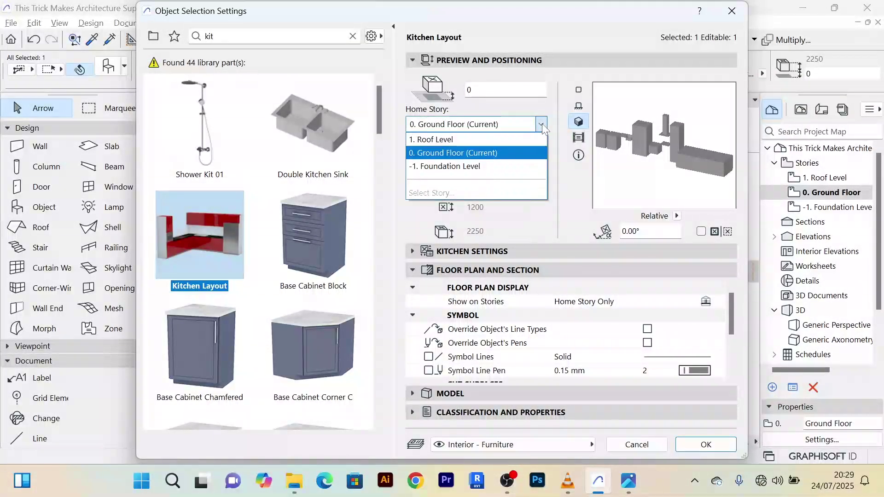
click(539, 125)
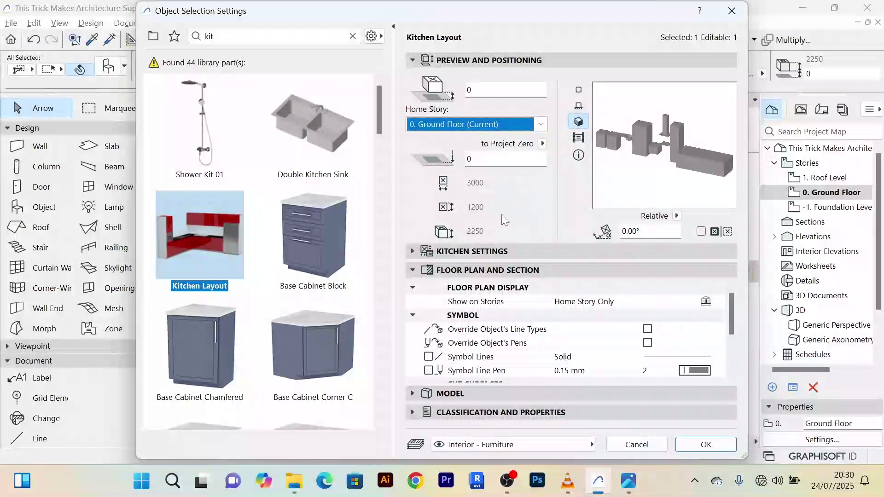
Step: Review the kitchen's dimensions, floor plan and section, model, and classification and properties settings
click(417, 248)
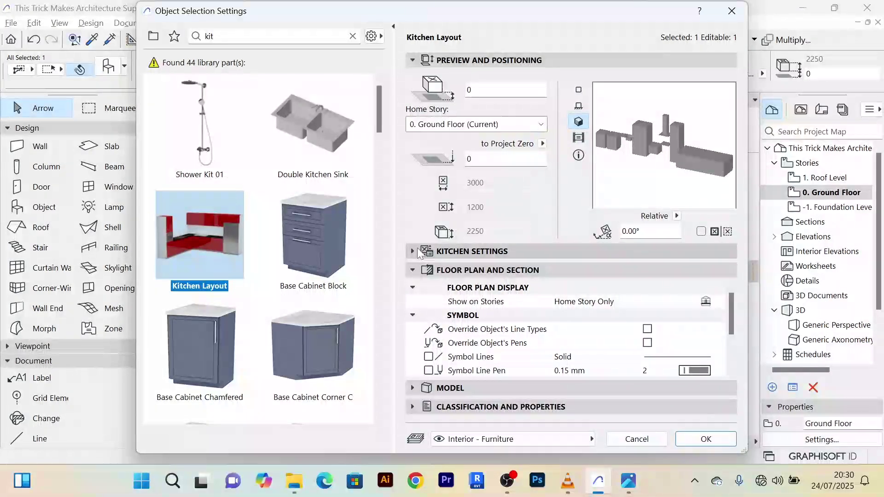
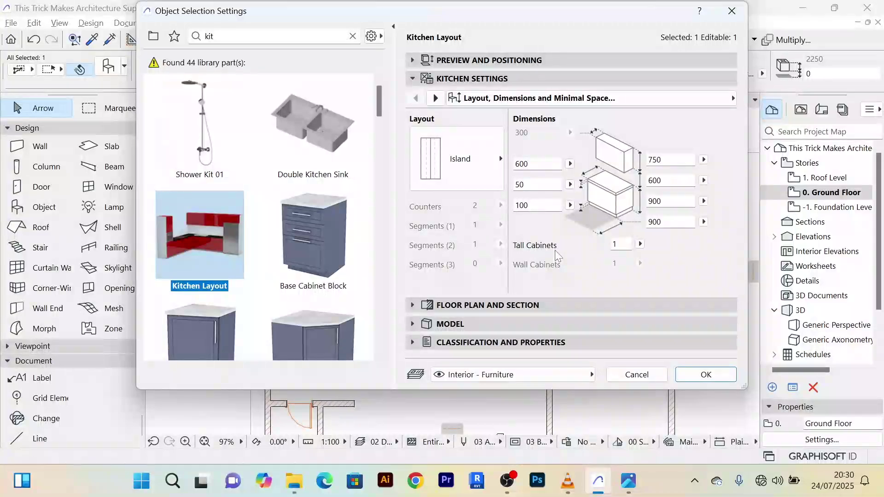
click(415, 304)
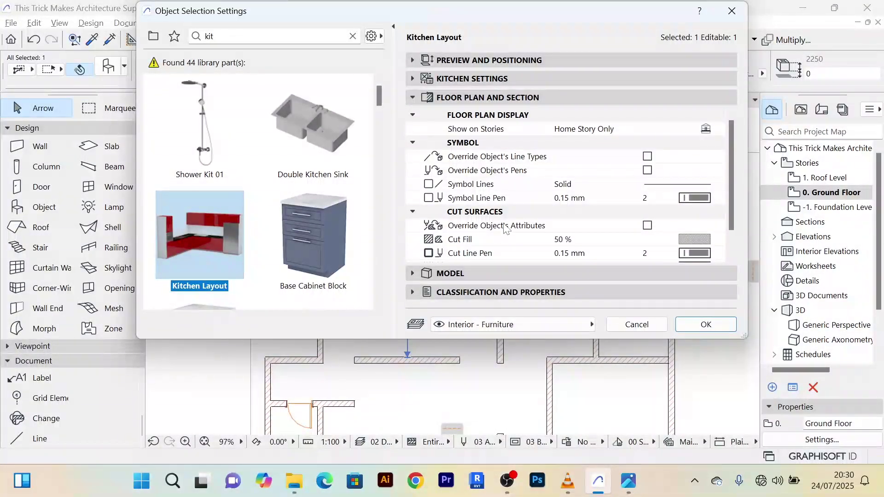
click(413, 274)
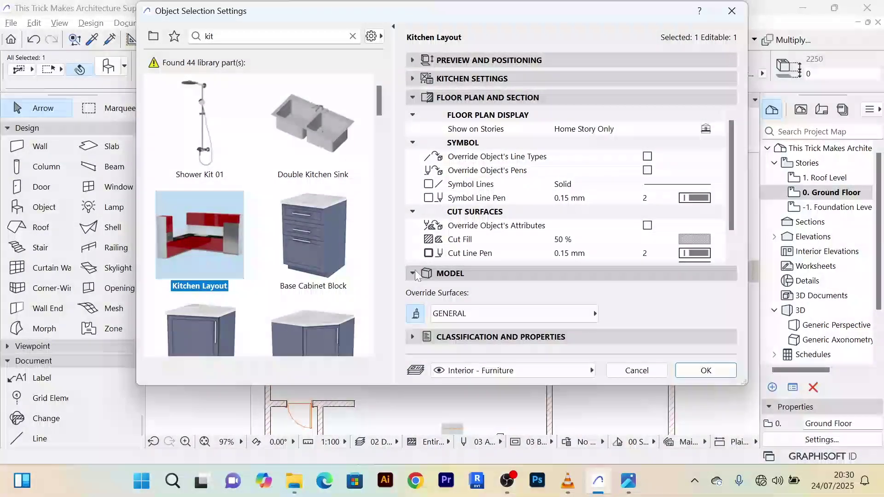
click(412, 336)
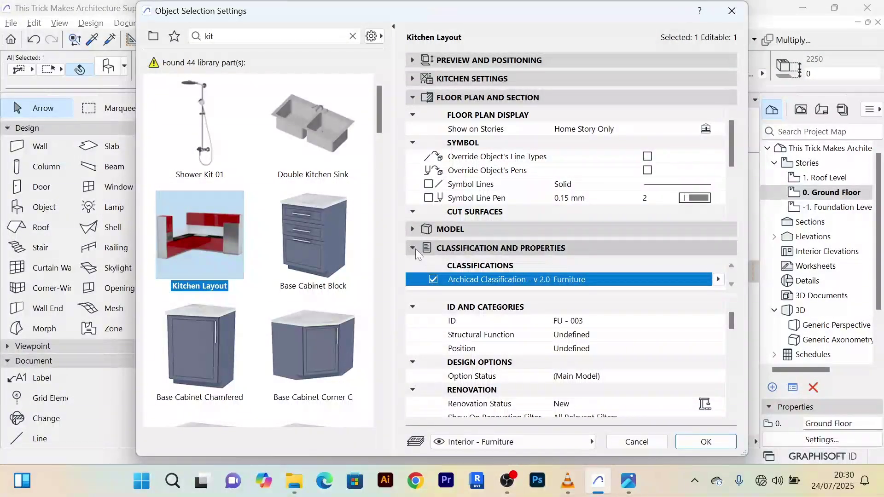
click(414, 249)
click(415, 97)
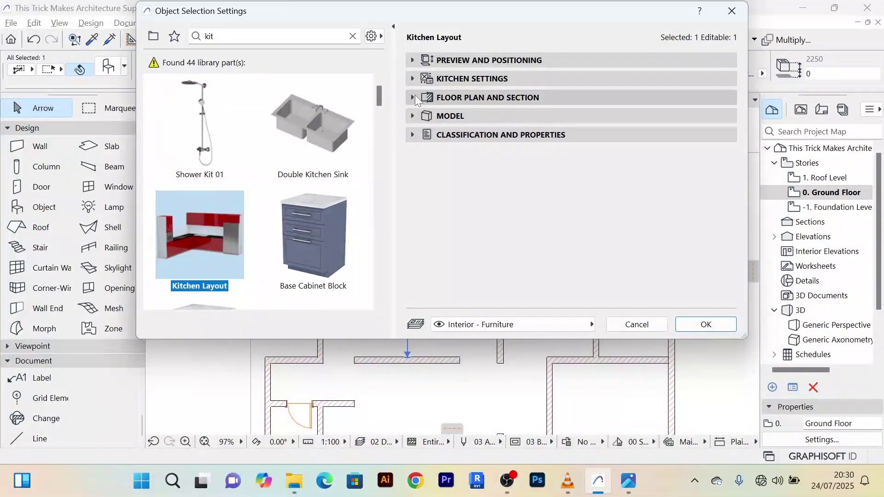
click(415, 95)
Step: Check the kitchen's layout type and dimension settings against its 3D preview and positioning values
click(415, 80)
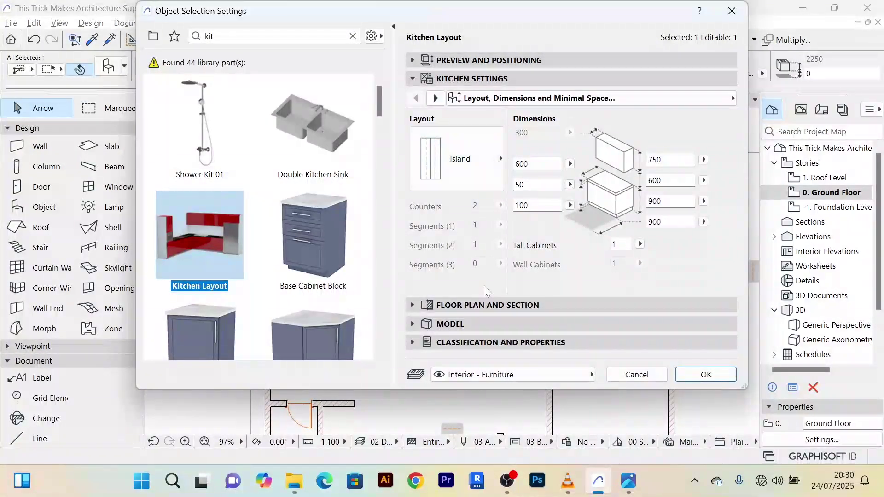
click(501, 159)
click(501, 161)
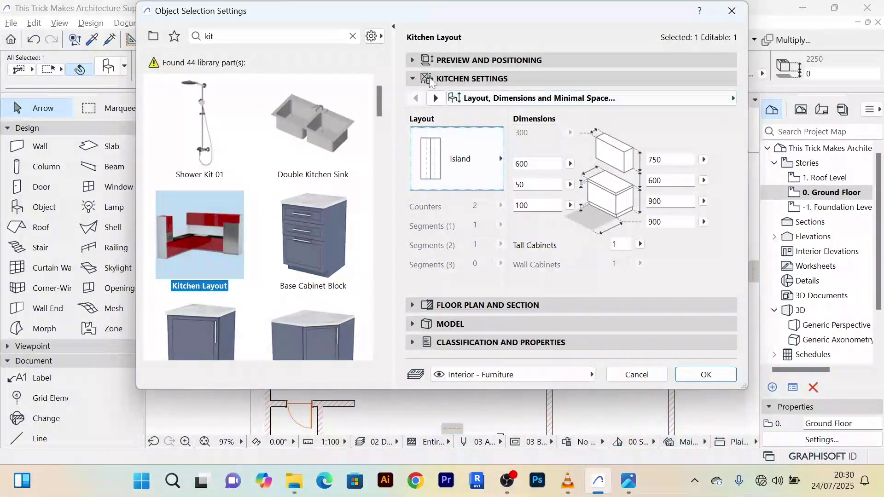
click(413, 80)
click(413, 61)
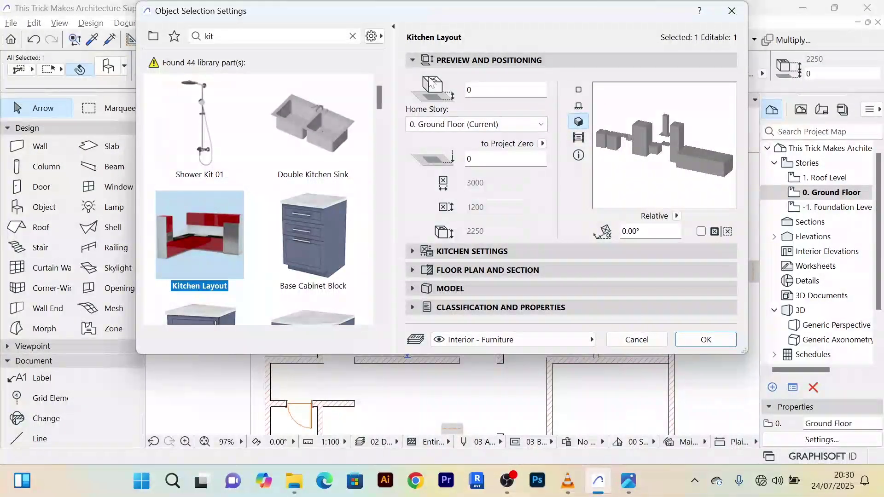
click(413, 61)
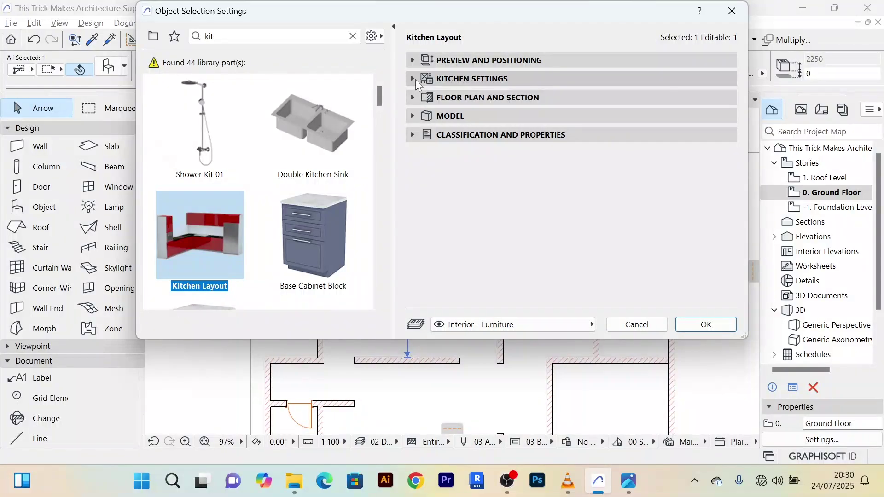
click(415, 79)
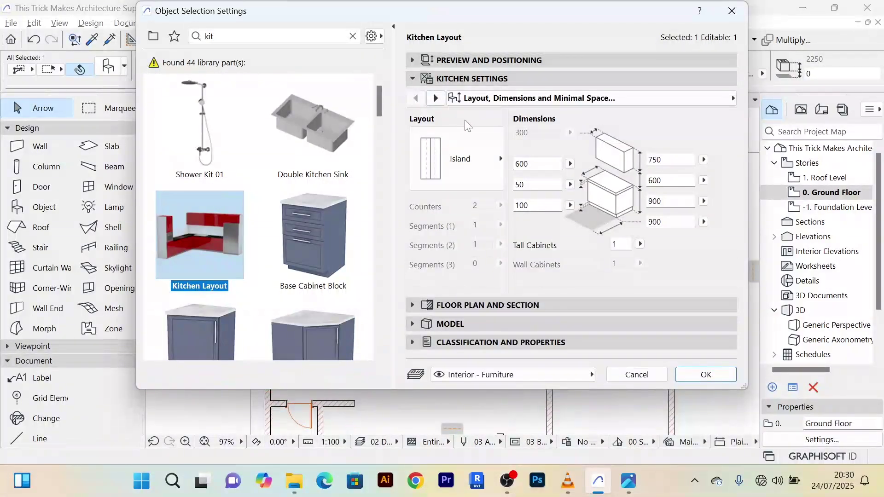
Step: Set the selected kitchen's layout type to Straight, keep its default dimensions and apply the settings
click(501, 159)
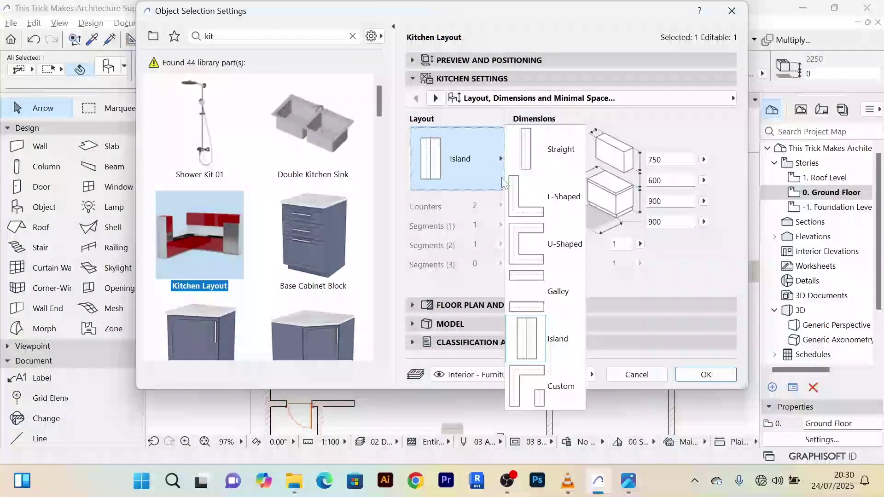
click(546, 156)
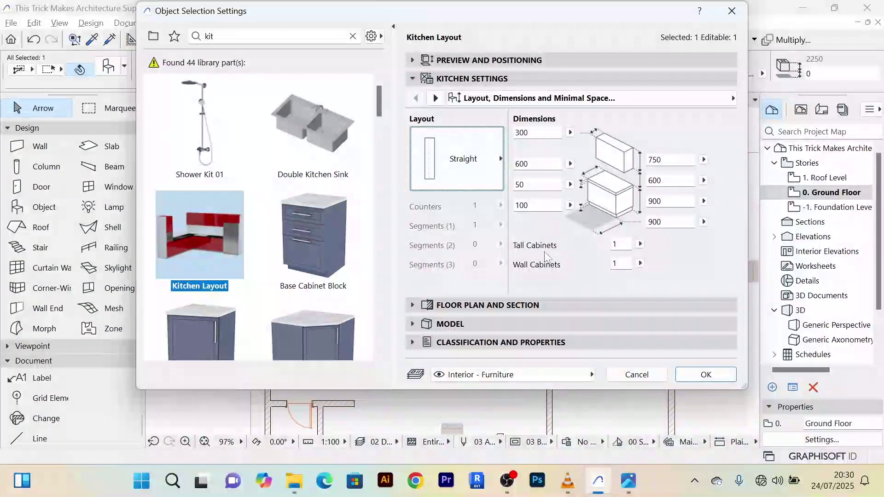
click(639, 244)
click(623, 265)
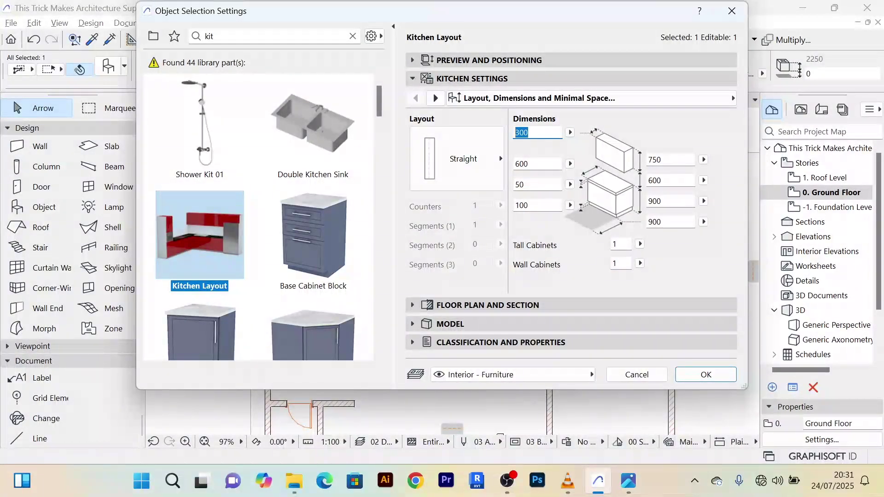
key(Tab)
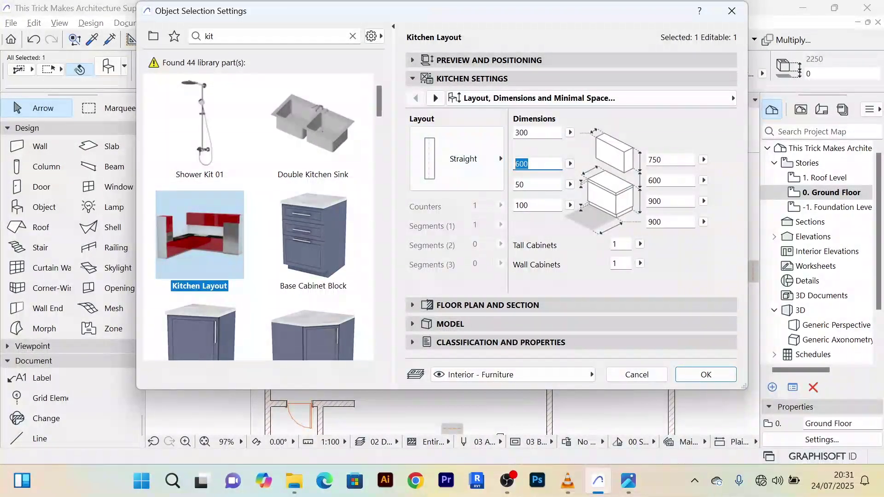
key(Tab)
key(Tab)
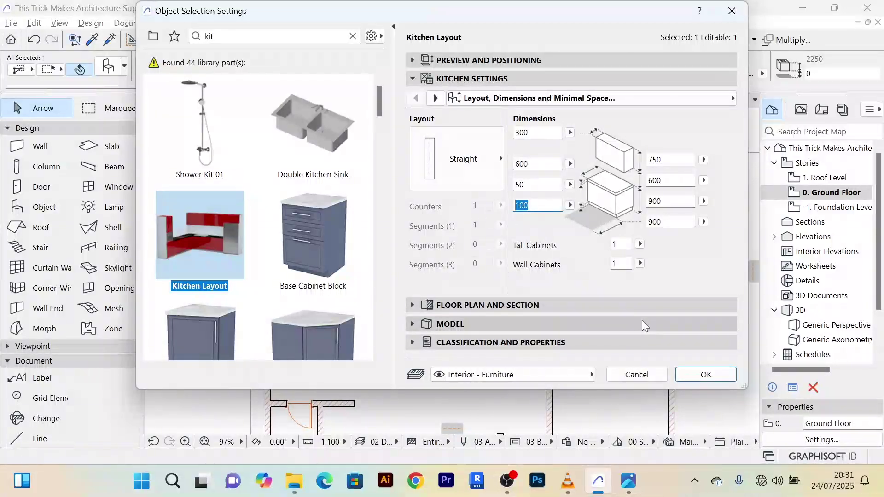
click(726, 375)
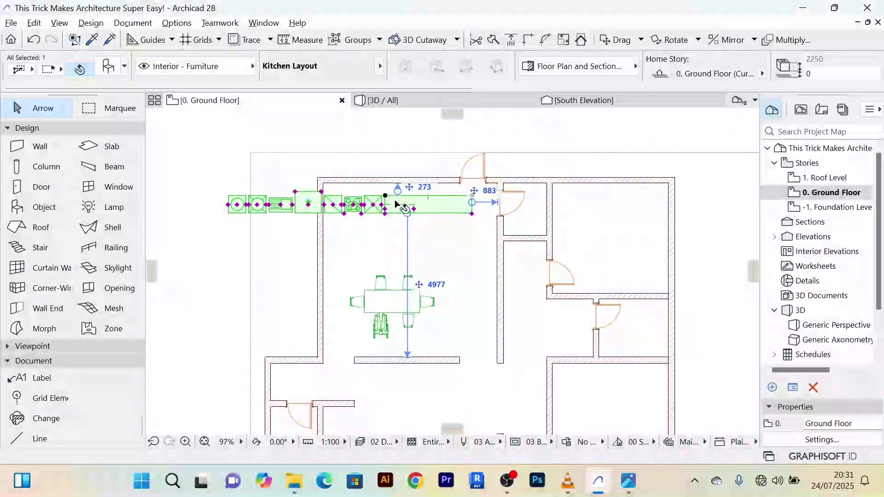
Step: Examine how the straight kitchen counter and its appliances fit against the walls of the dining room
scroll(421, 211, up, 3)
scroll(371, 224, down, 5)
scroll(371, 225, up, 6)
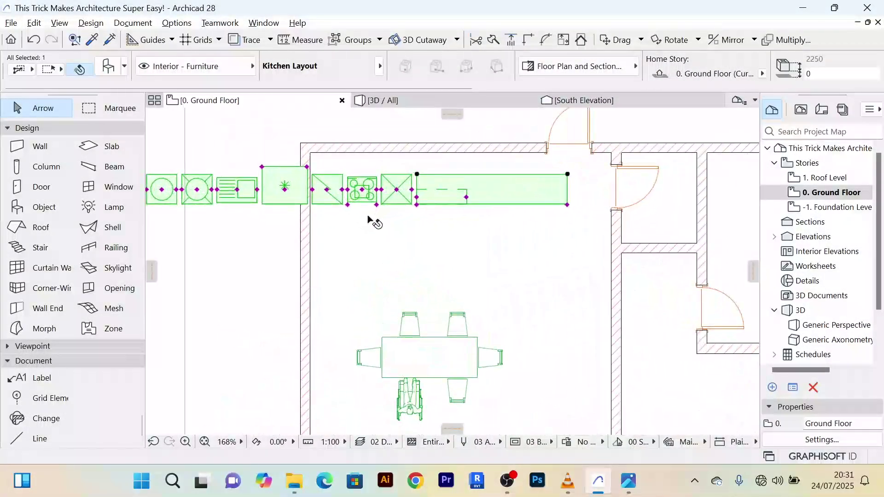
scroll(369, 216, up, 3)
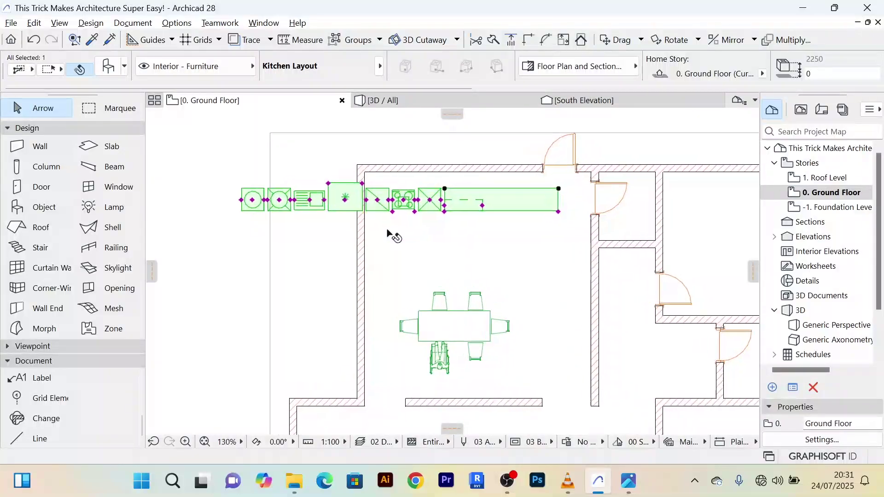
scroll(391, 233, down, 4)
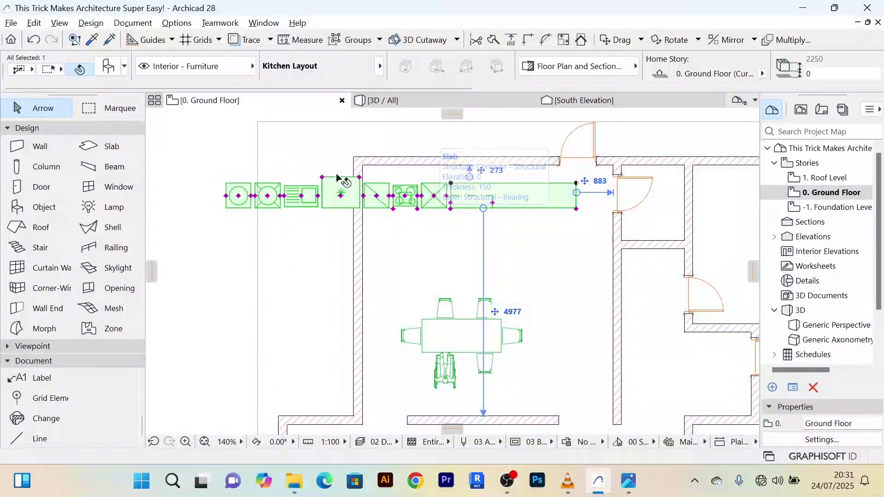
scroll(203, 157, down, 2)
scroll(204, 156, down, 1)
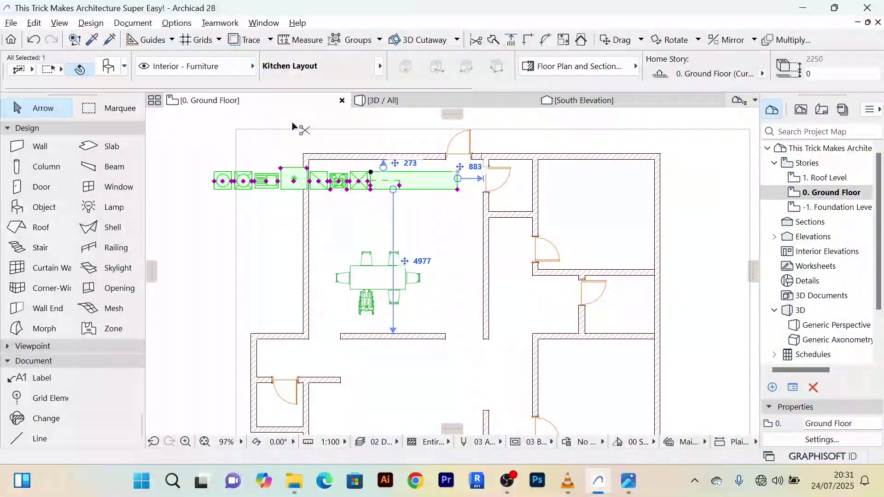
Step: Set the selected kitchen's layout type to Custom and apply the settings
key(ctrl+t)
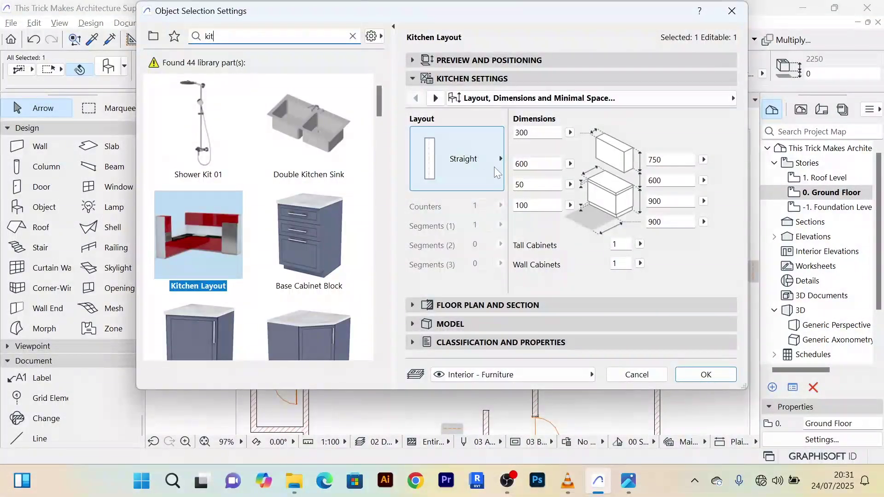
click(500, 159)
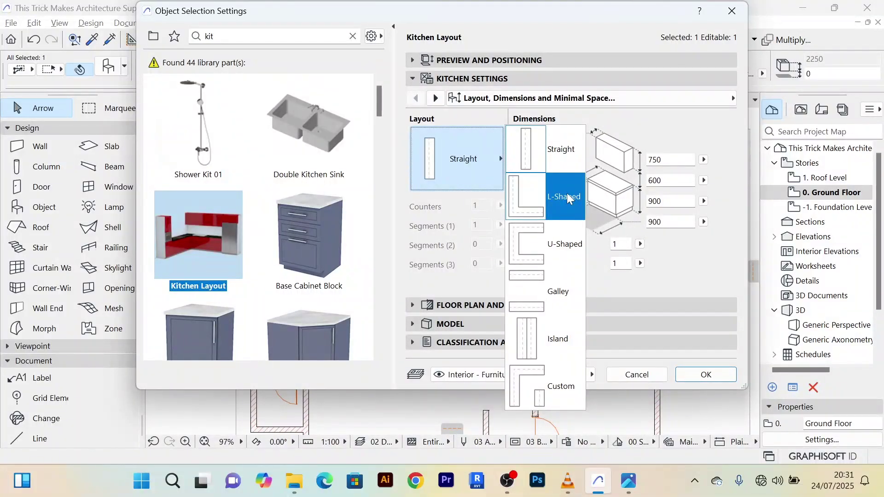
click(561, 390)
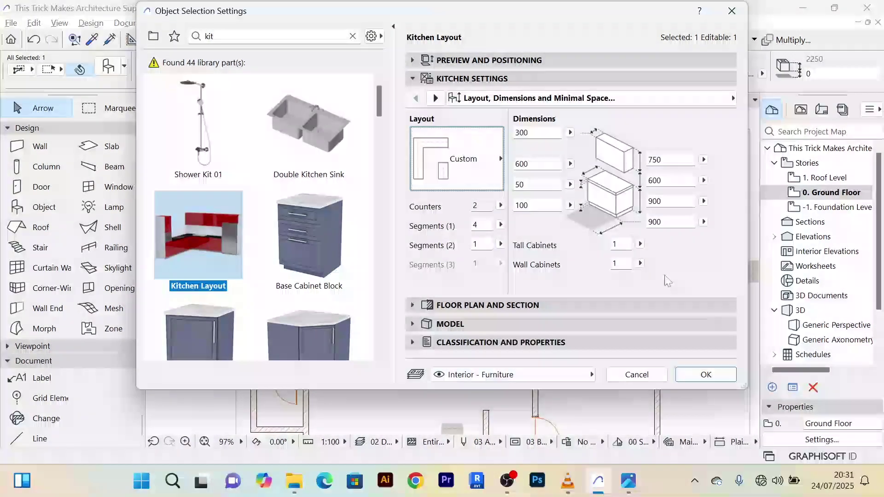
click(706, 374)
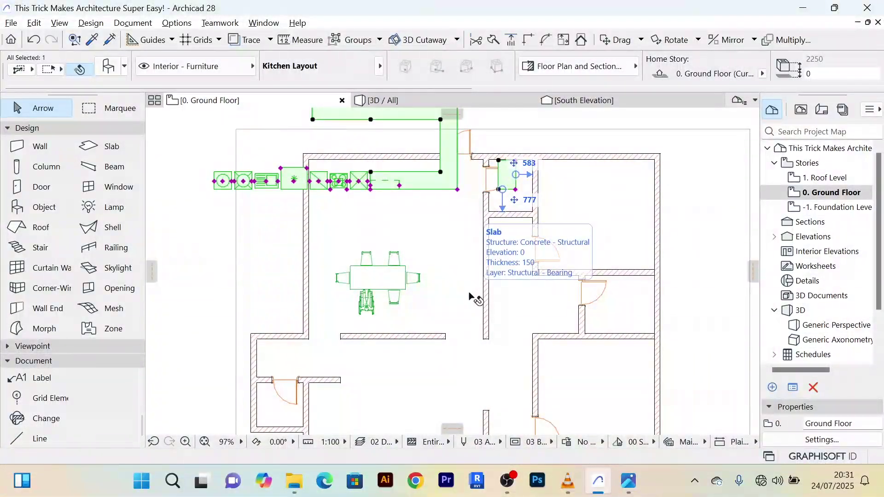
Step: Set the selected kitchen's layout type to L-Shaped and apply the settings
scroll(190, 208, down, 2)
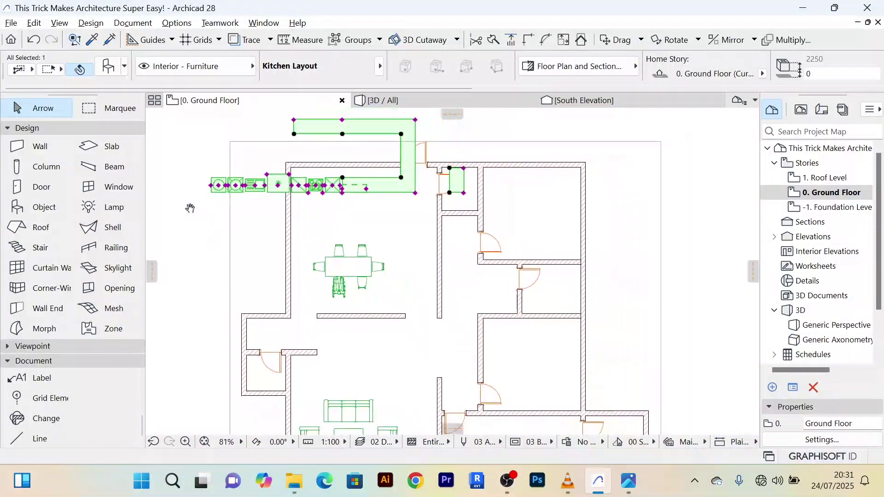
middle_drag(190, 208, 192, 267)
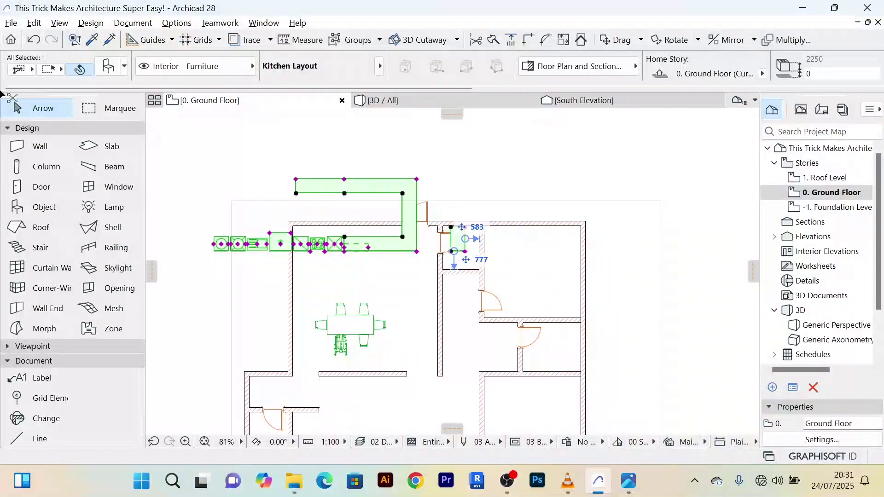
key(ctrl+t)
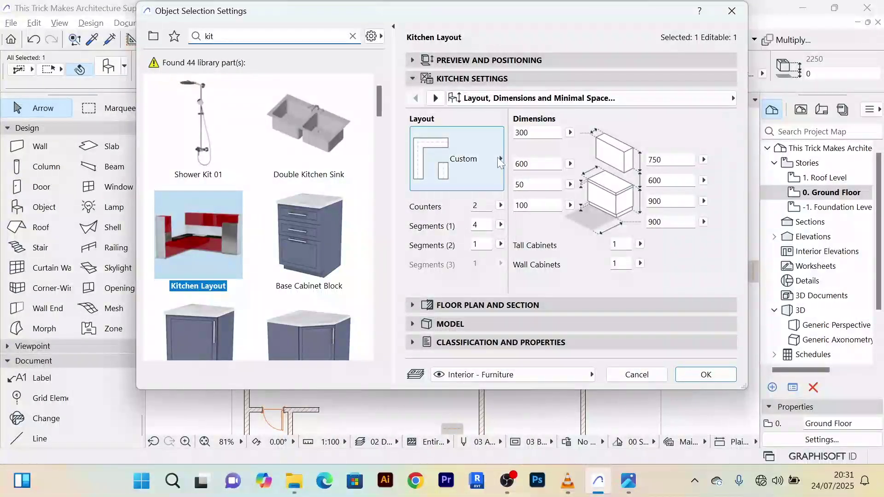
click(497, 157)
click(539, 210)
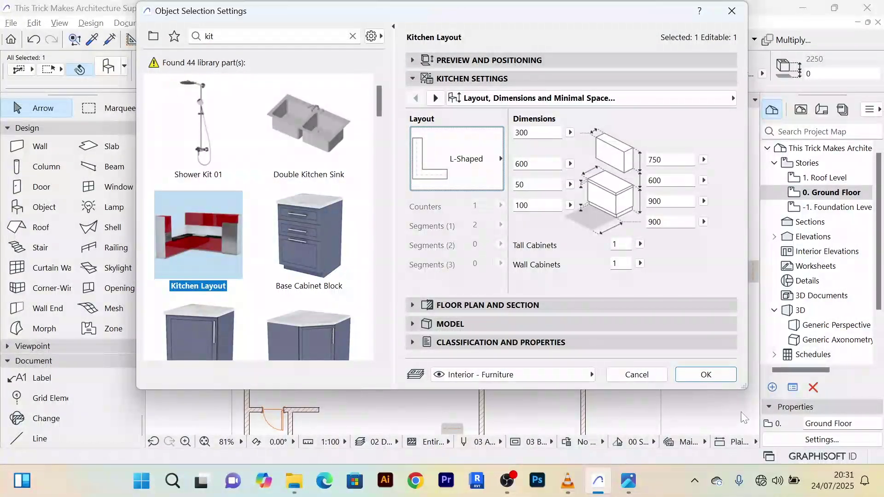
click(719, 376)
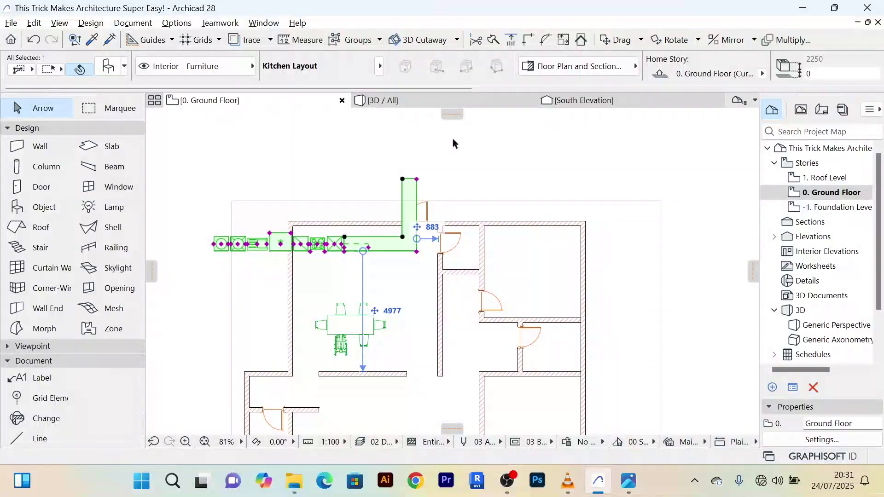
Step: Rotate the L-shaped kitchen a quarter turn clockwise about the outer corner at the free end of its vertical counter
scroll(454, 140, up, 2)
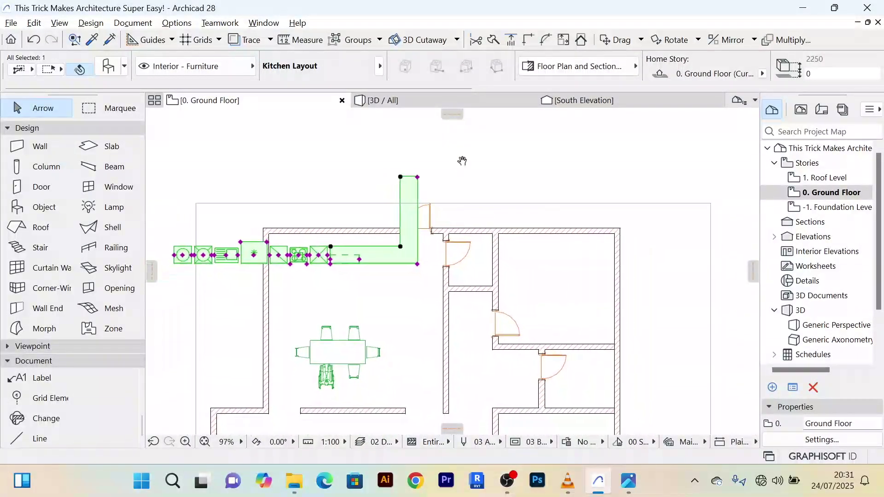
middle_drag(462, 161, 496, 148)
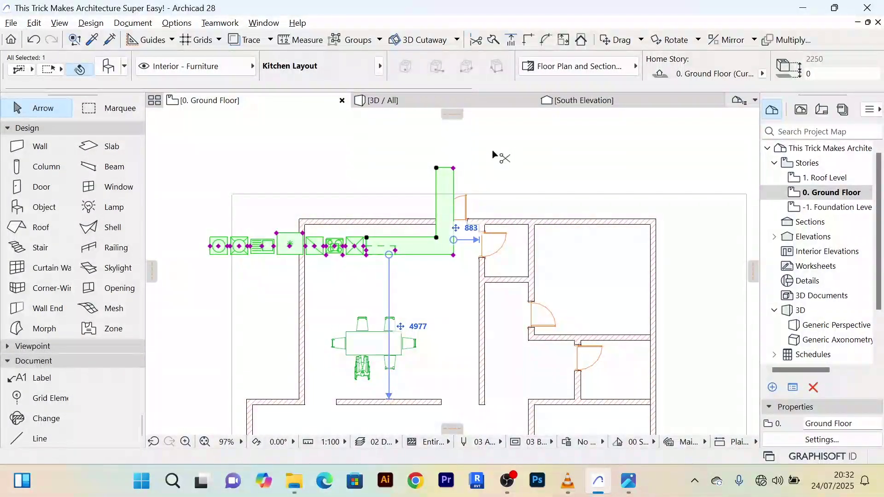
key(ctrl+e)
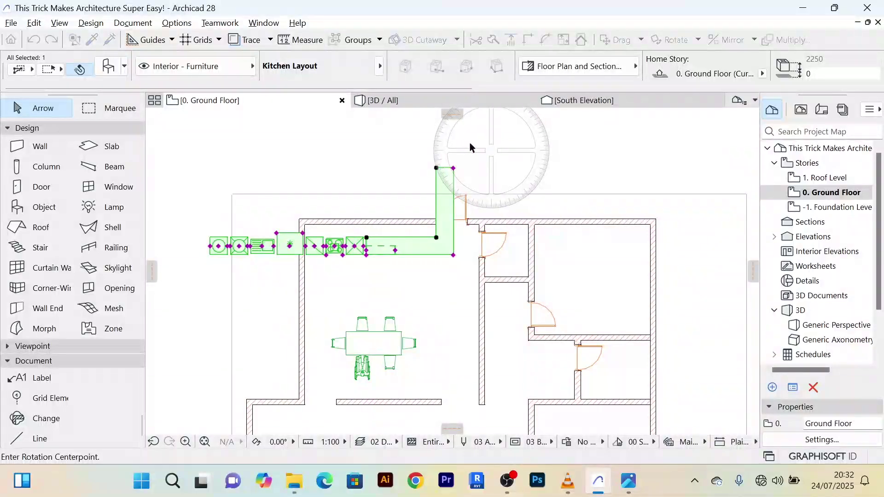
click(453, 168)
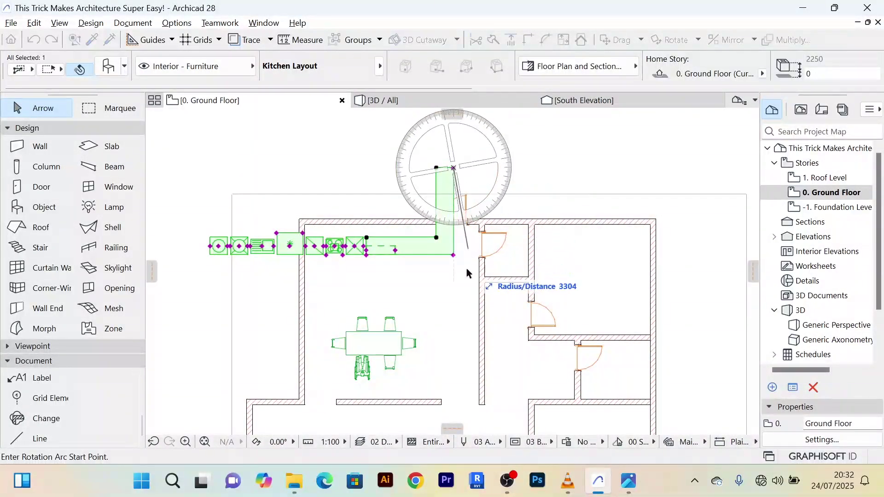
click(453, 389)
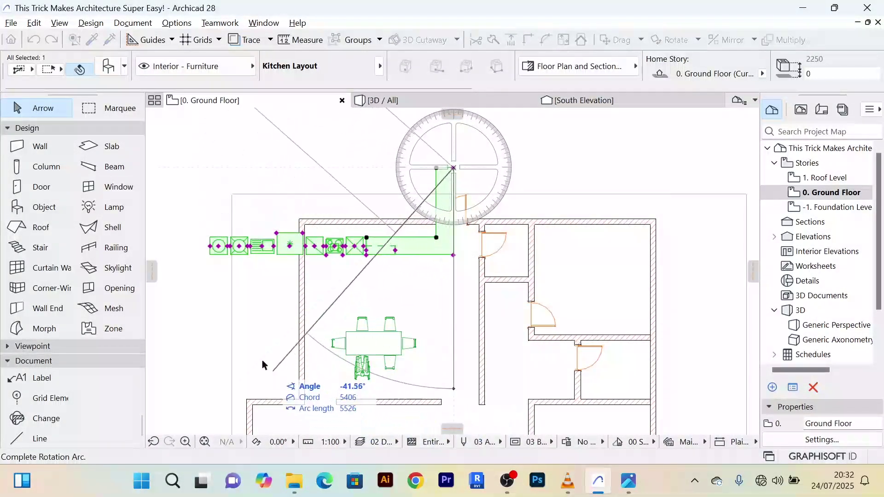
click(229, 169)
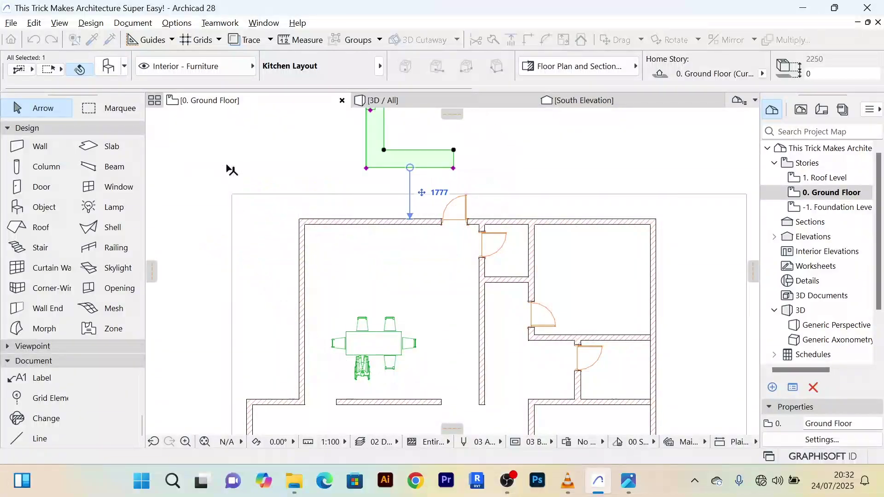
Step: Move the rotated kitchen down into the house so its long side runs along the dining room's west wall
scroll(447, 168, down, 5)
middle_drag(492, 125, 477, 247)
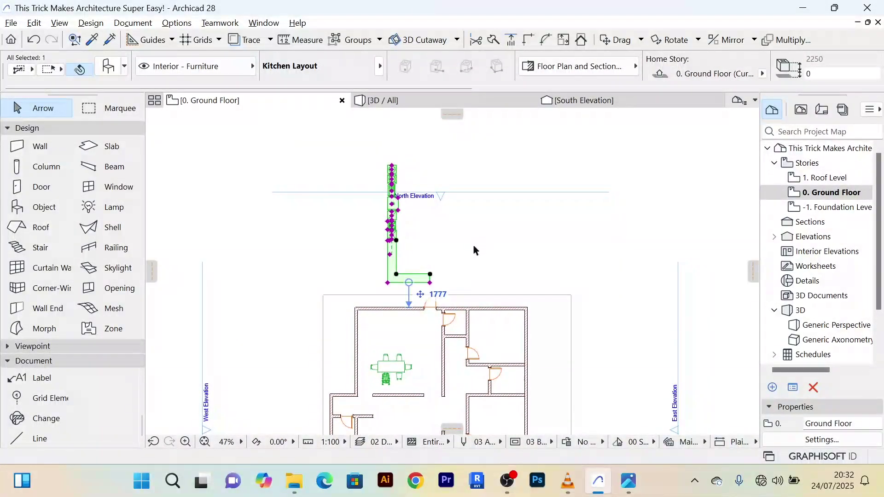
scroll(502, 184, up, 3)
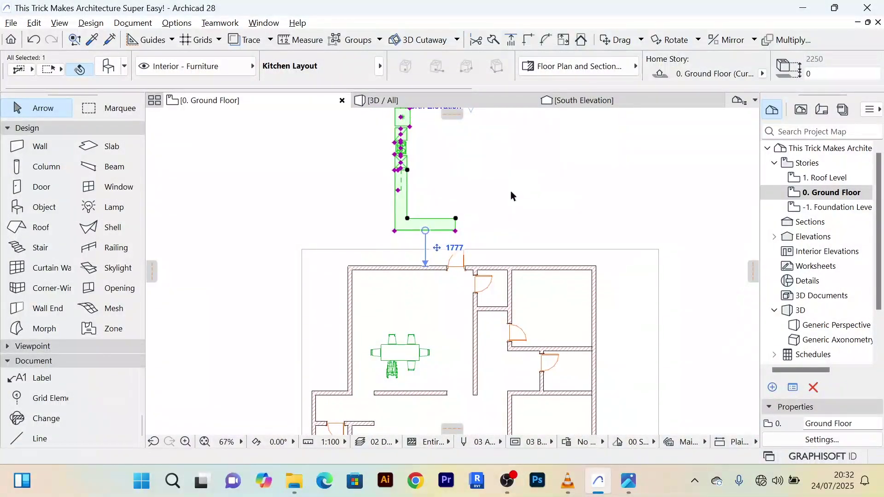
scroll(510, 191, down, 1)
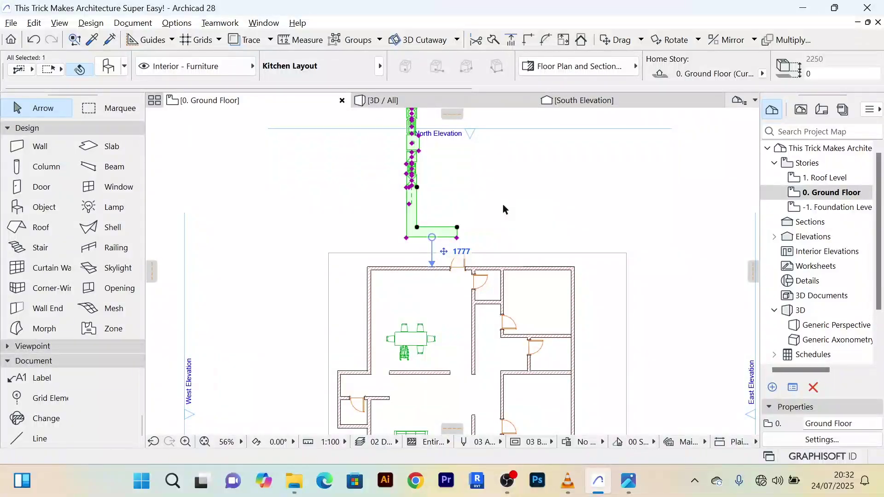
scroll(503, 207, up, 2)
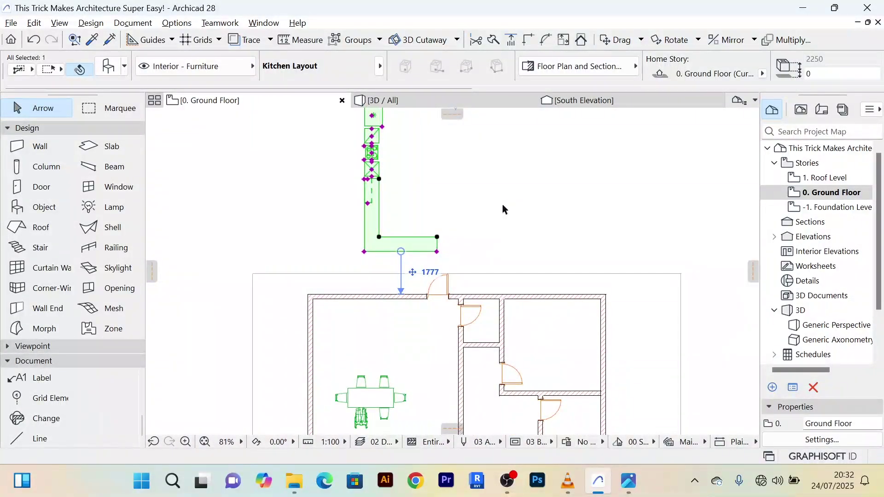
scroll(503, 209, down, 2)
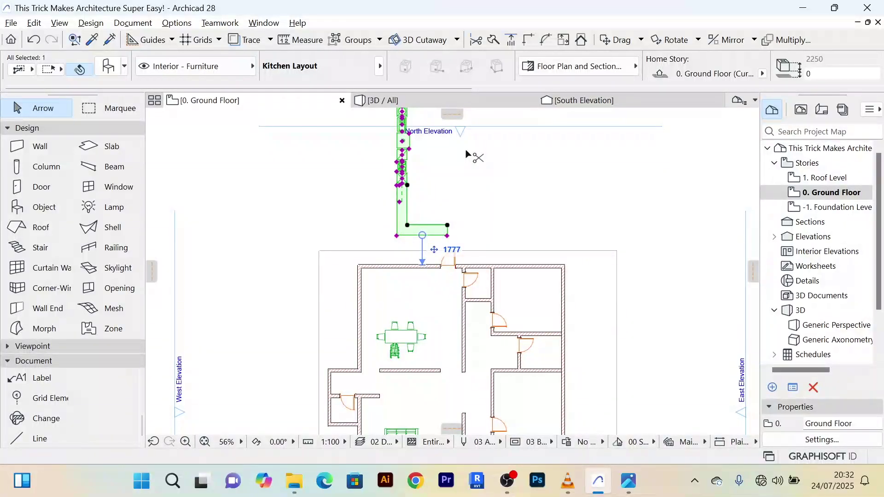
key(ctrl+d)
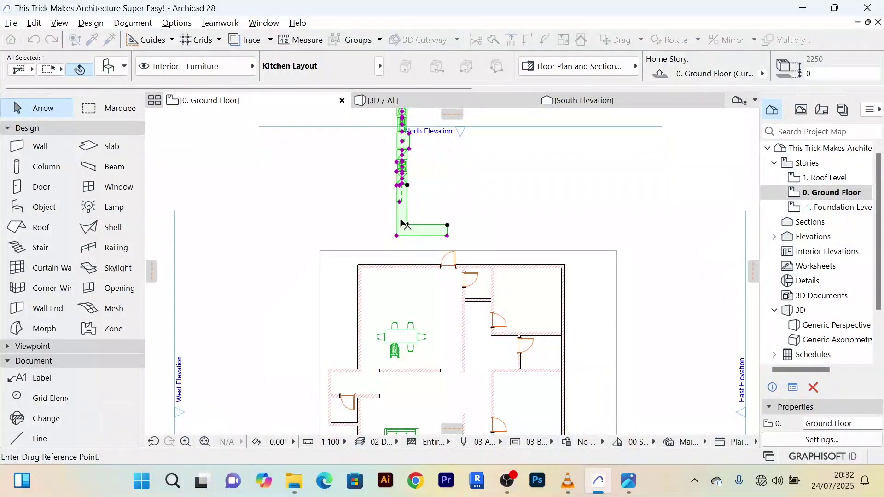
click(398, 220)
scroll(373, 364, down, 4)
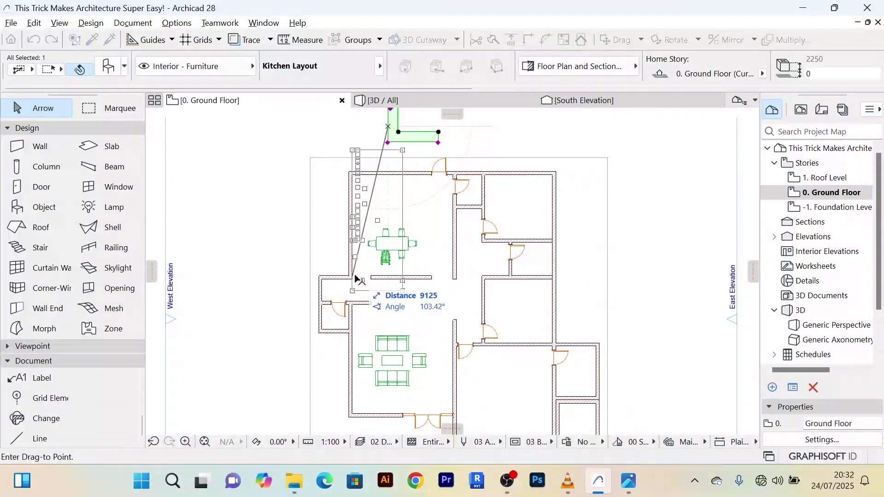
click(355, 280)
Step: Nudge the kitchen 50 mm east so that it stands clear of the dining room's west wall
scroll(398, 144, up, 5)
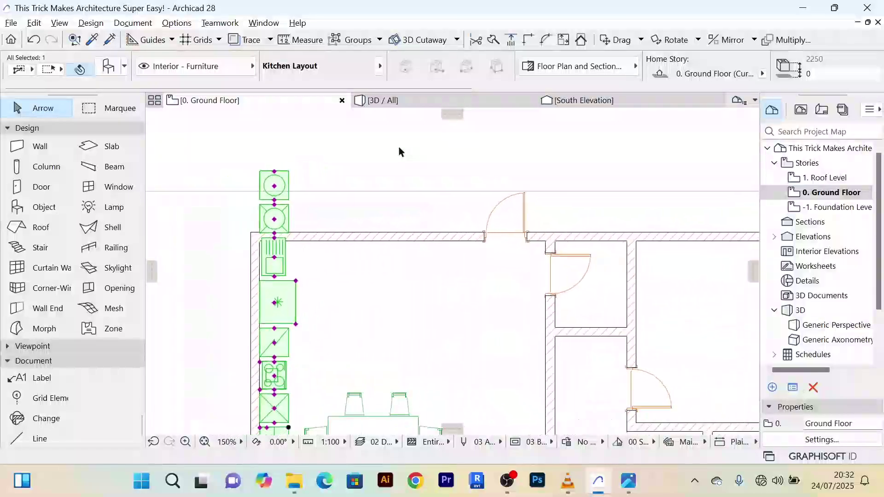
scroll(398, 144, down, 2)
middle_drag(400, 146, 442, 120)
scroll(219, 325, down, 2)
middle_drag(225, 314, 268, 252)
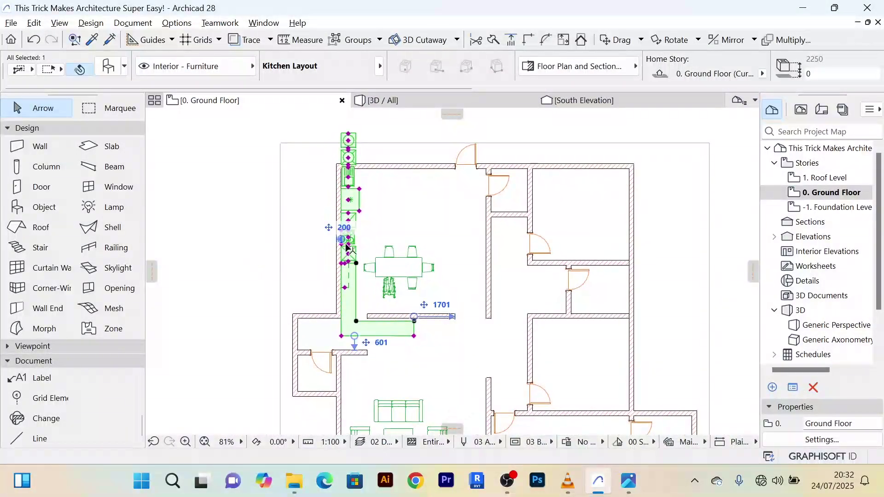
scroll(386, 183, up, 3)
scroll(395, 212, down, 3)
middle_drag(394, 212, 403, 200)
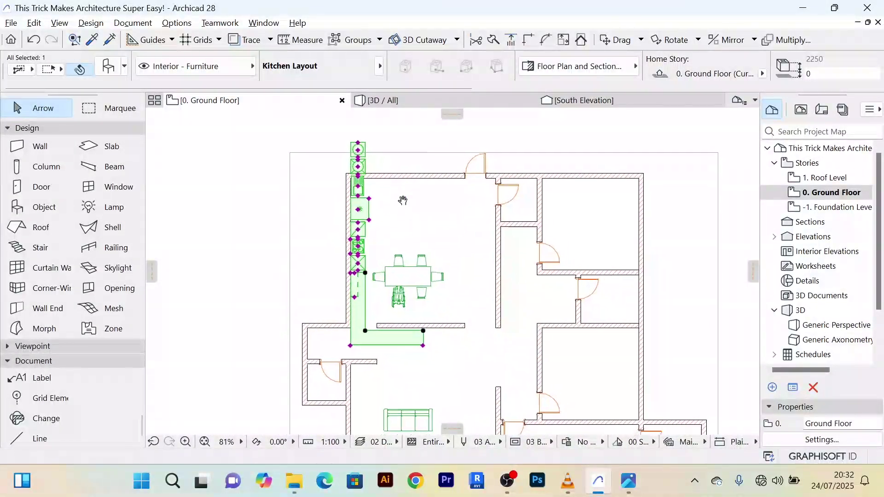
scroll(378, 279, up, 3)
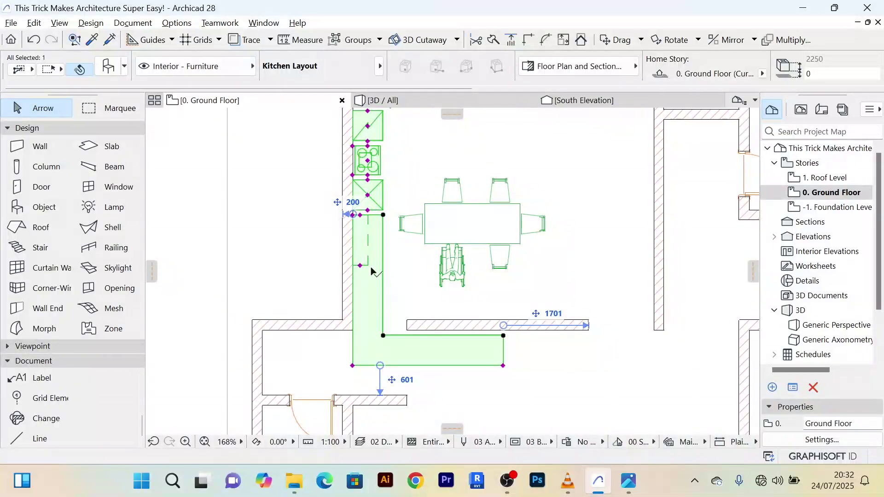
key(shift+Right)
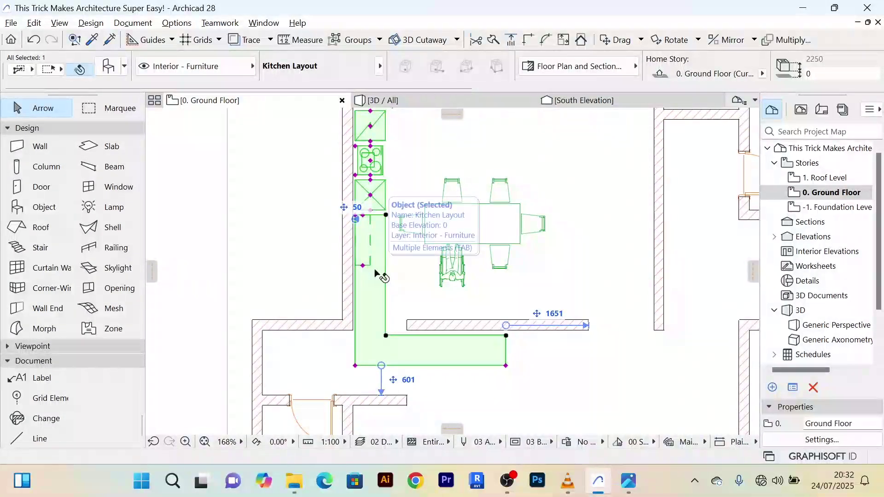
Step: Set the kitchen's layout type to Straight and apply the settings
double_click(378, 275)
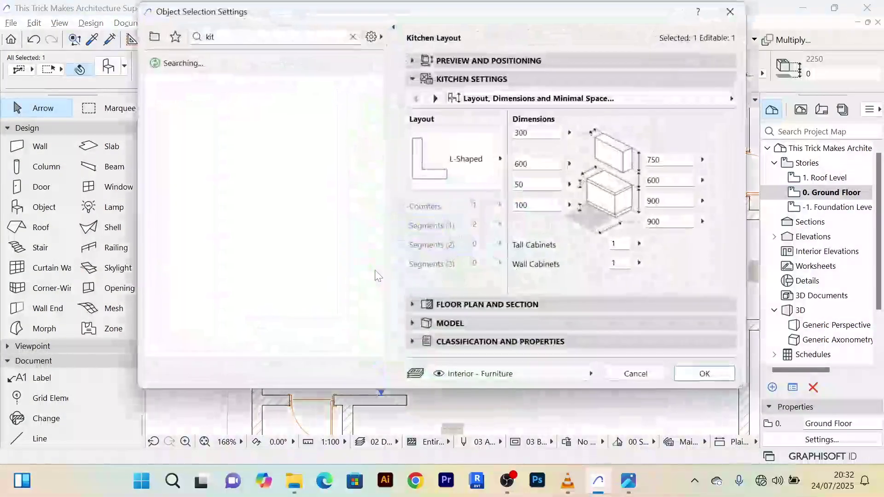
click(504, 160)
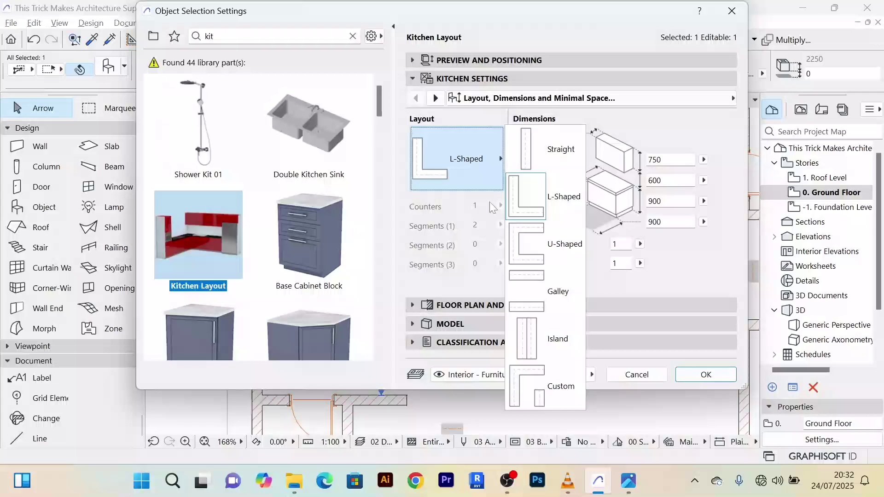
click(548, 162)
click(706, 374)
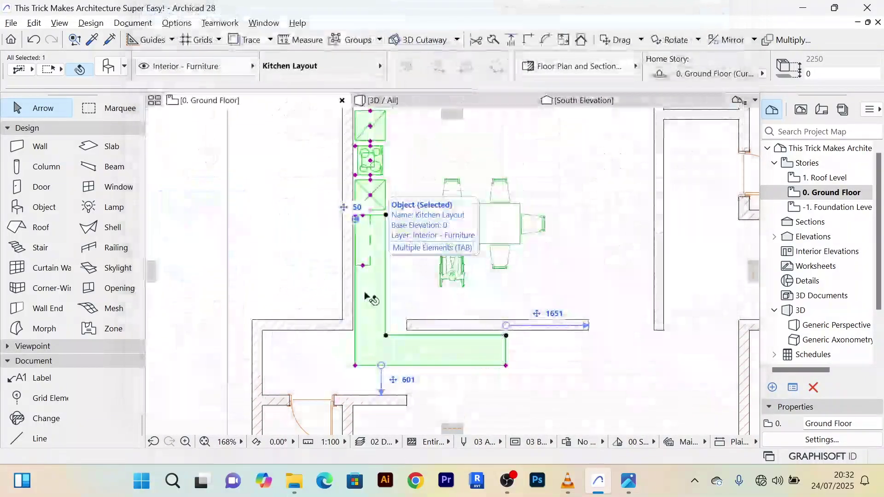
Step: Shorten the straight counter by stretching its south end northward along the west wall, so it ends inside the dining room
scroll(396, 285, down, 4)
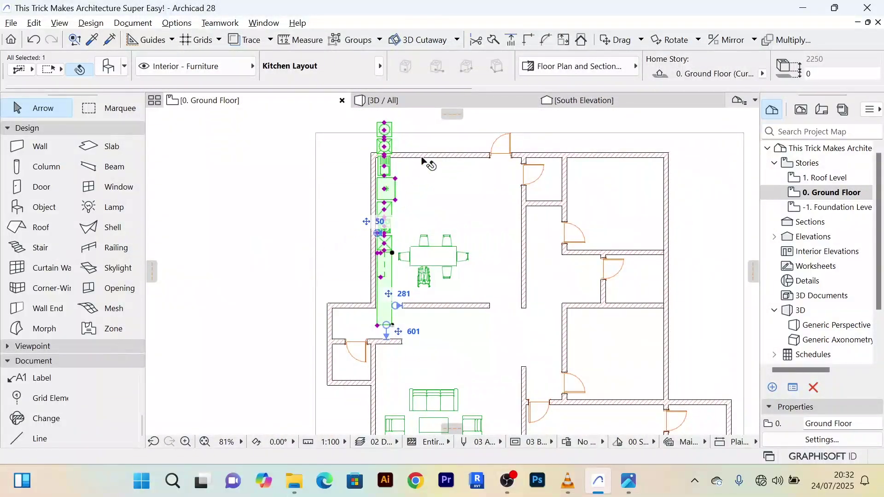
scroll(405, 162, up, 4)
scroll(400, 184, down, 2)
middle_drag(407, 243, 398, 197)
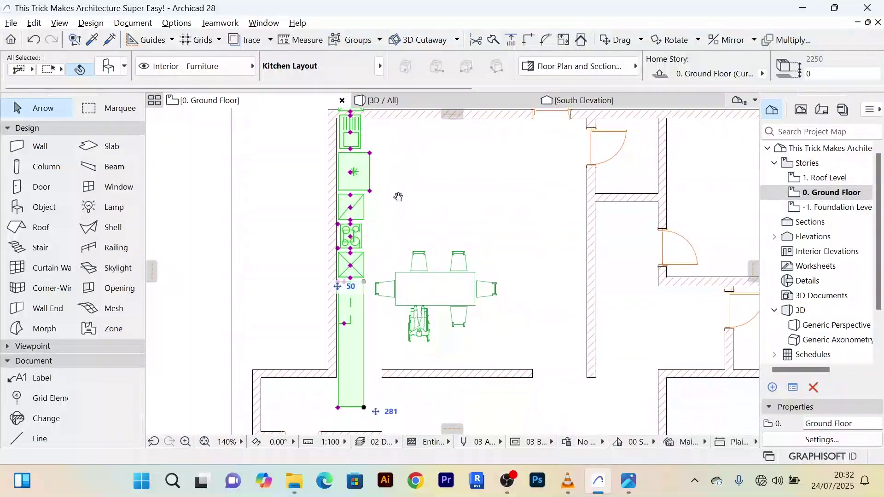
scroll(387, 276, up, 3)
scroll(369, 322, down, 4)
scroll(372, 342, up, 2)
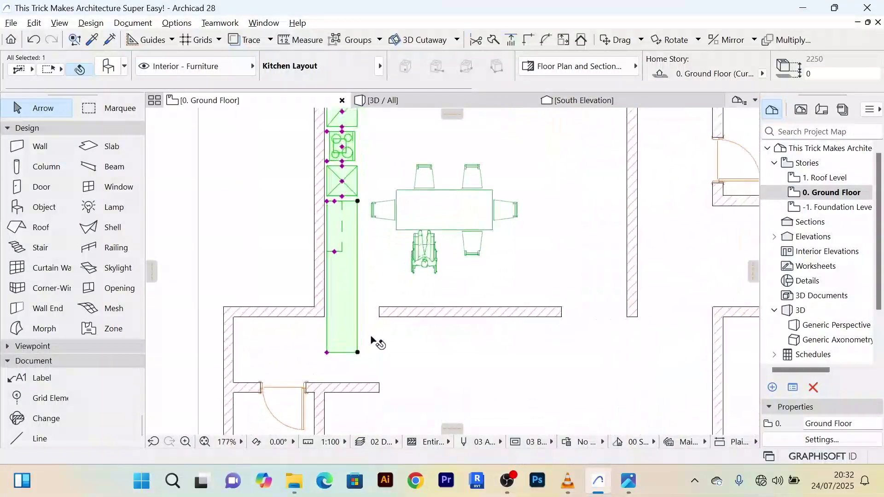
scroll(372, 341, up, 5)
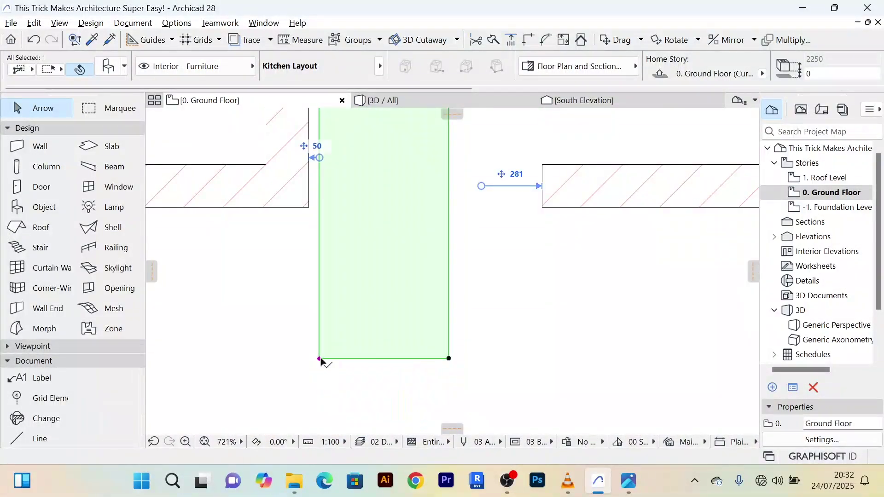
click(319, 359)
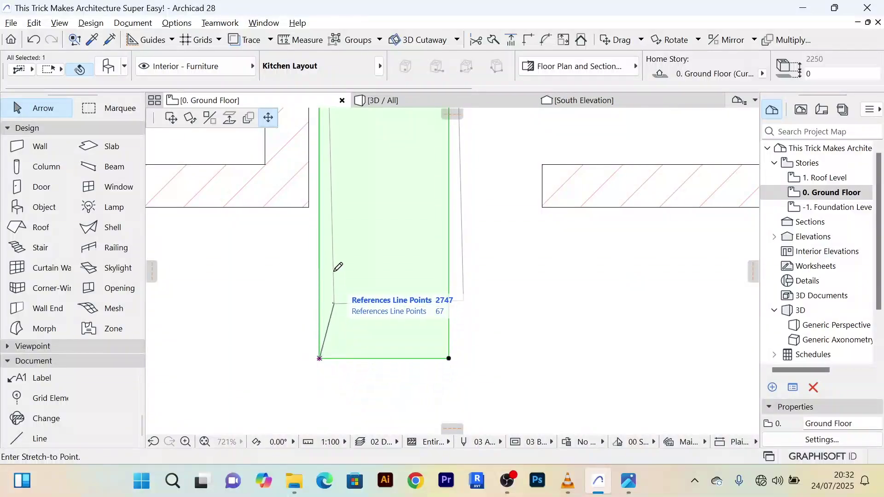
scroll(332, 249, down, 3)
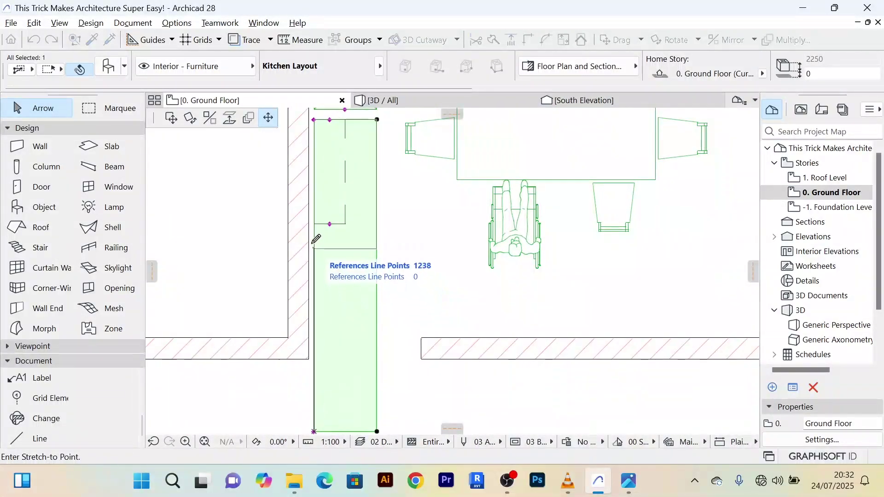
click(315, 249)
scroll(336, 266, down, 7)
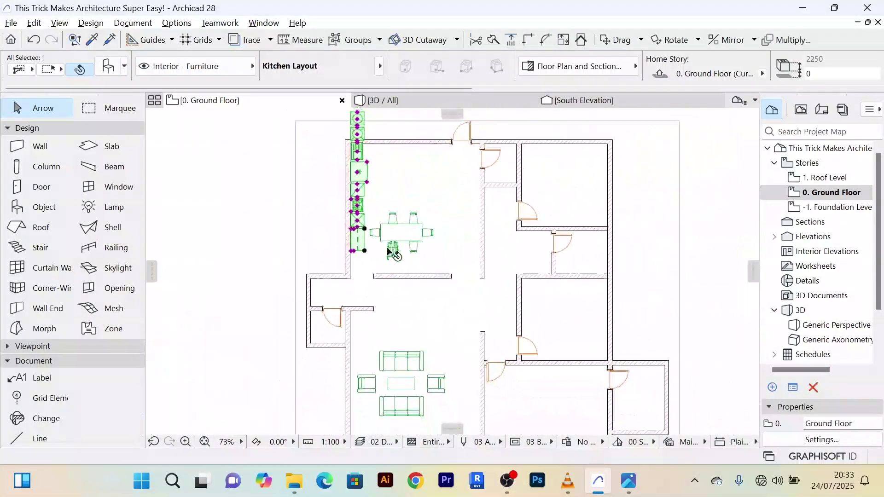
Step: Move the kitchen south along the west wall so its north end comes inside the dining room and its south end reaches the room's south wall
scroll(387, 249, up, 3)
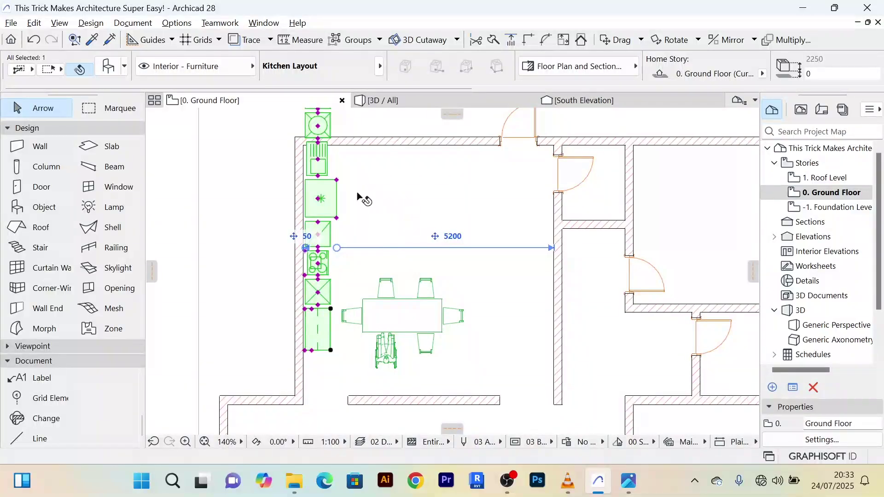
key(ctrl+d)
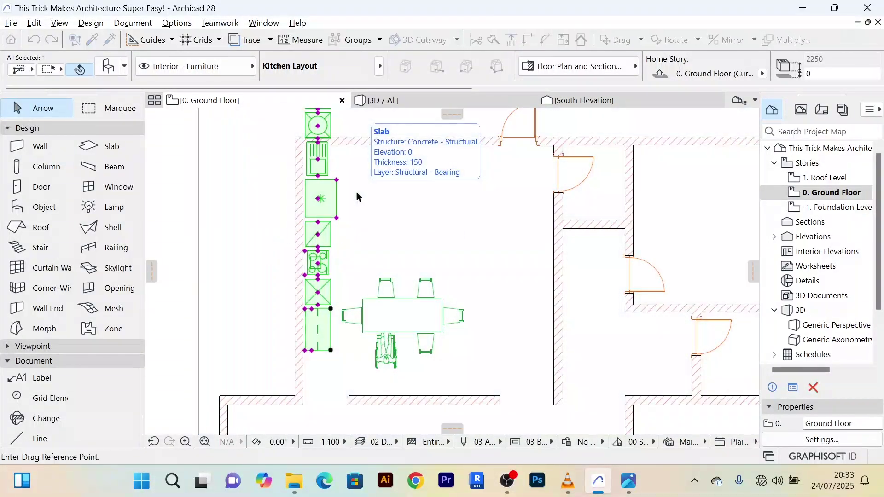
middle_drag(356, 190, 371, 117)
click(339, 127)
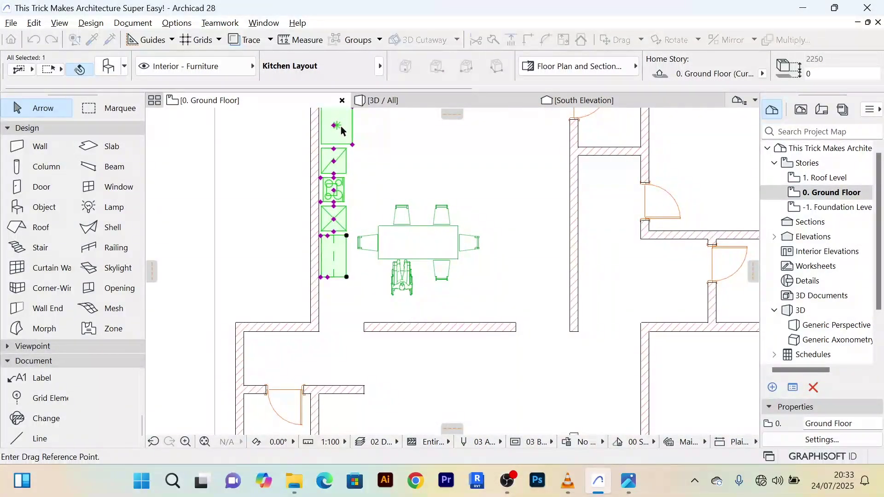
click(339, 182)
scroll(375, 184, down, 4)
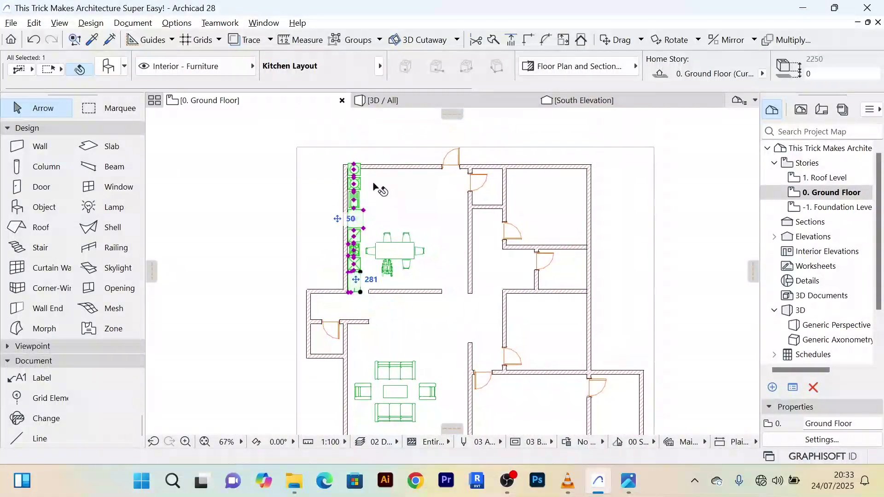
scroll(375, 186, up, 5)
scroll(374, 182, down, 2)
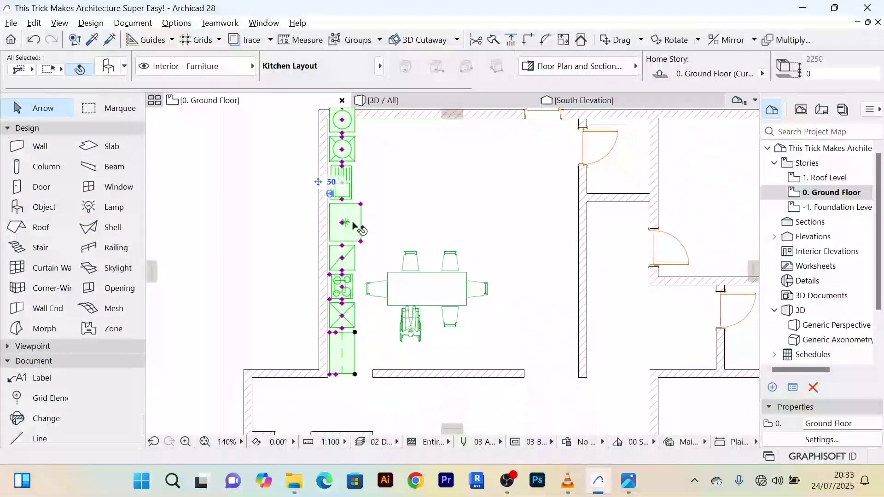
scroll(359, 226, up, 2)
scroll(366, 222, down, 2)
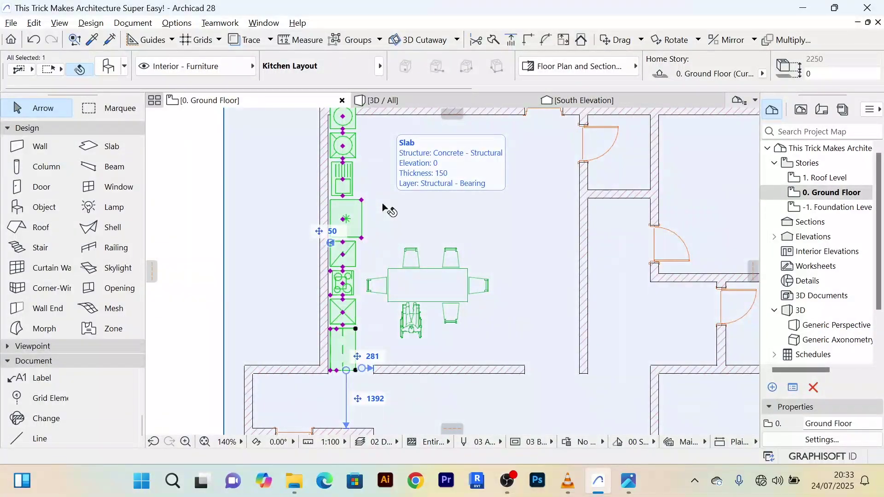
Step: Switch off the Washers and Sinks accessories in the kitchen layout's settings and apply the change
key(ctrl+t)
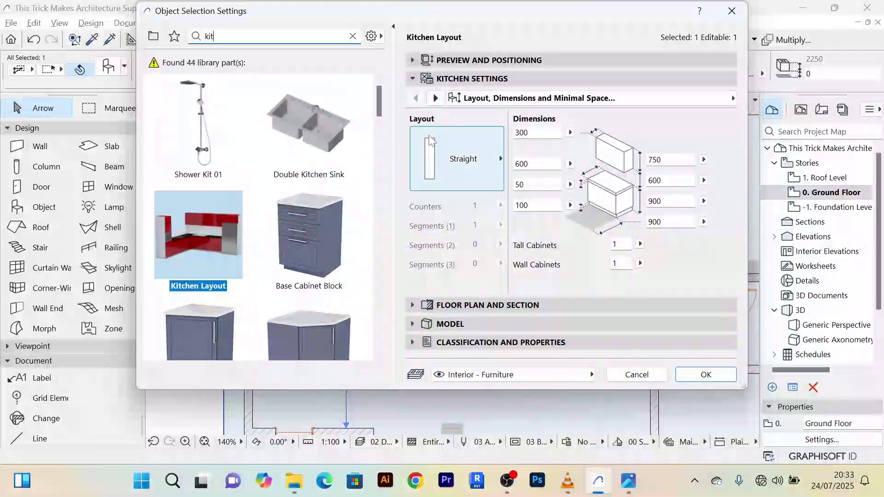
click(435, 98)
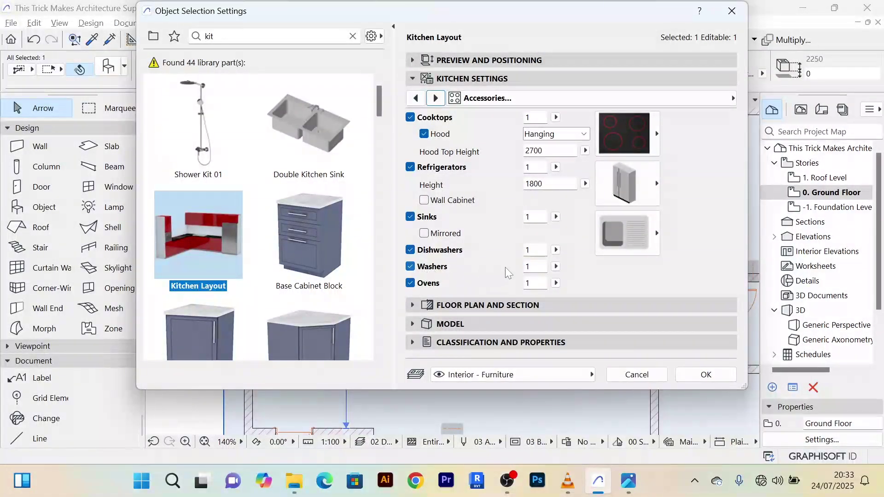
click(410, 266)
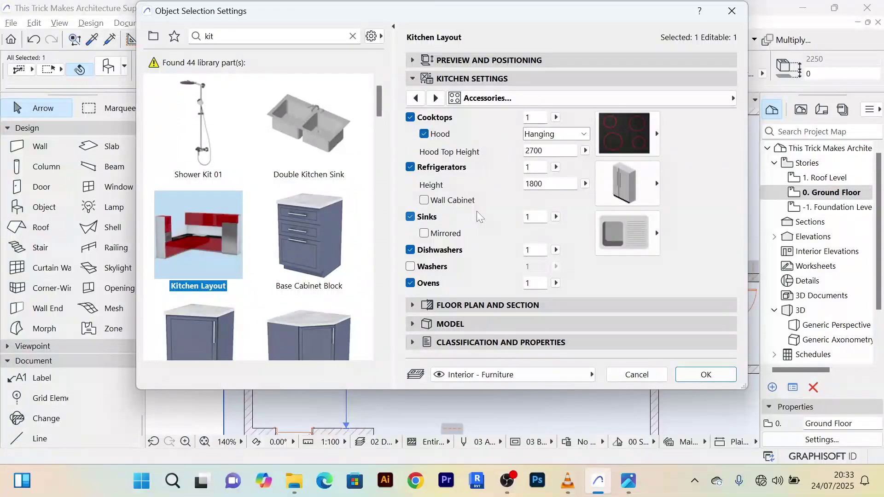
click(420, 217)
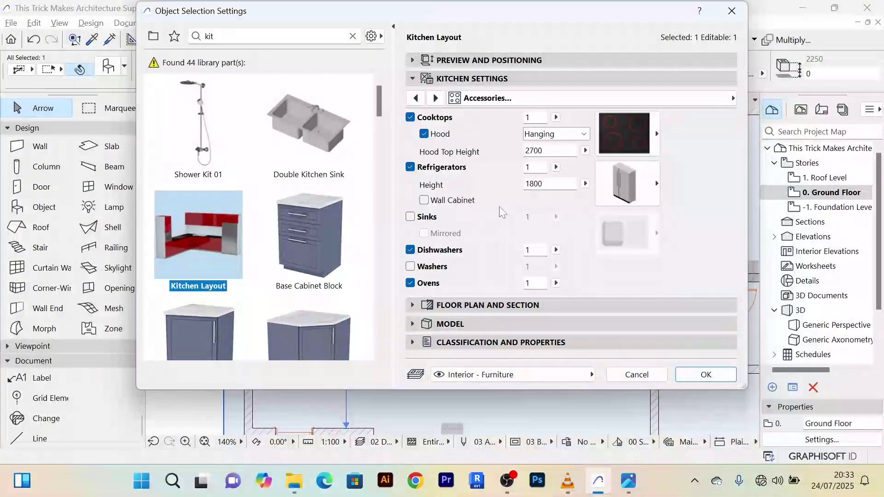
click(706, 373)
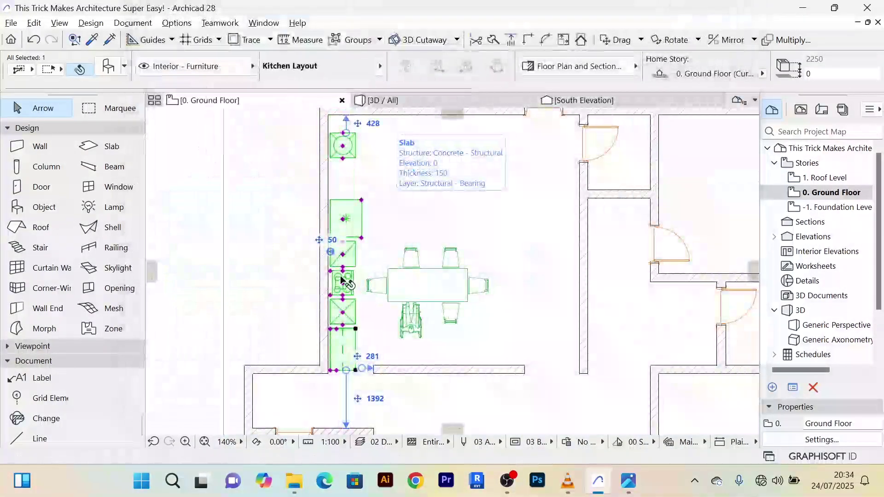
Step: Stretch the dishwasher's south edge southward to close the gap to the refrigerator
scroll(364, 186, up, 3)
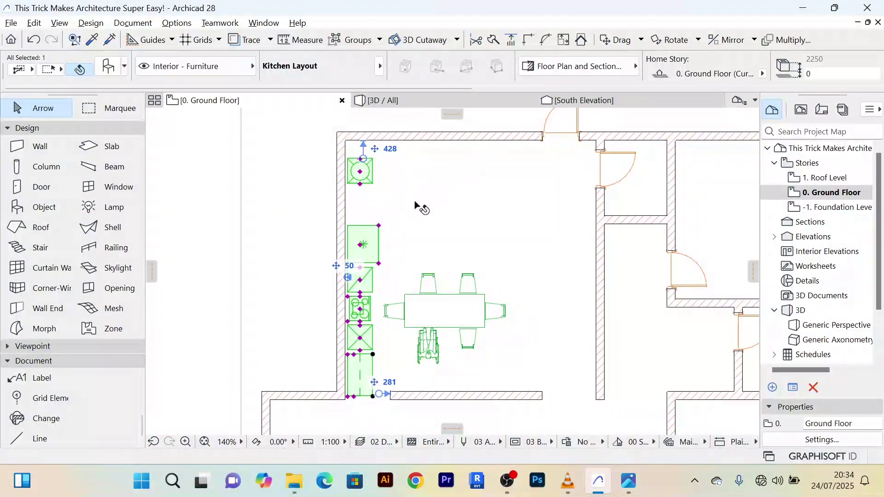
scroll(367, 233, up, 3)
scroll(369, 244, down, 3)
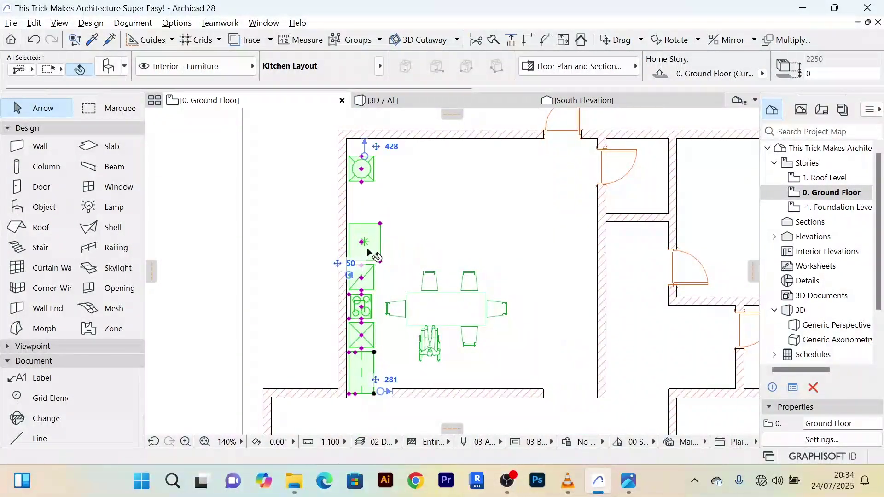
scroll(374, 190, up, 3)
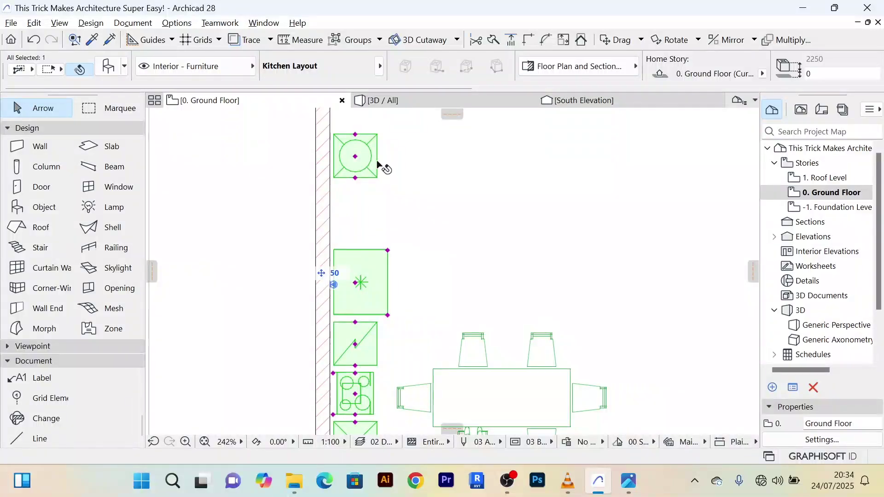
scroll(362, 189, up, 3)
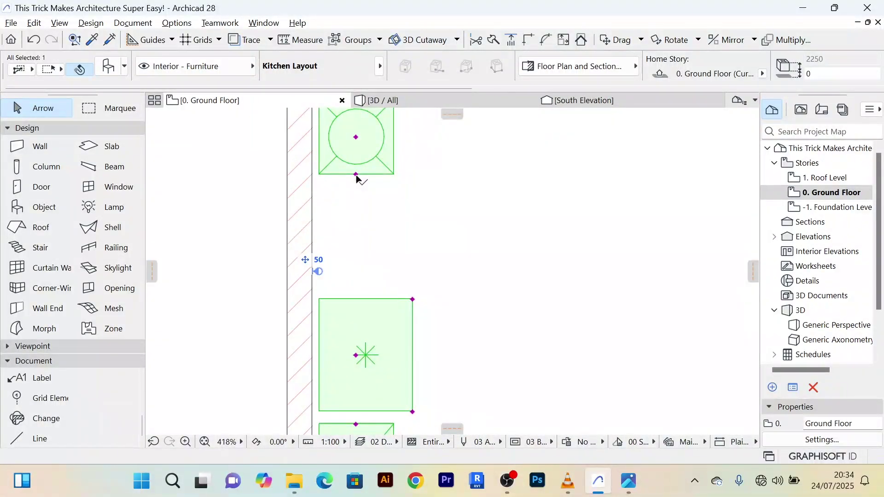
click(356, 175)
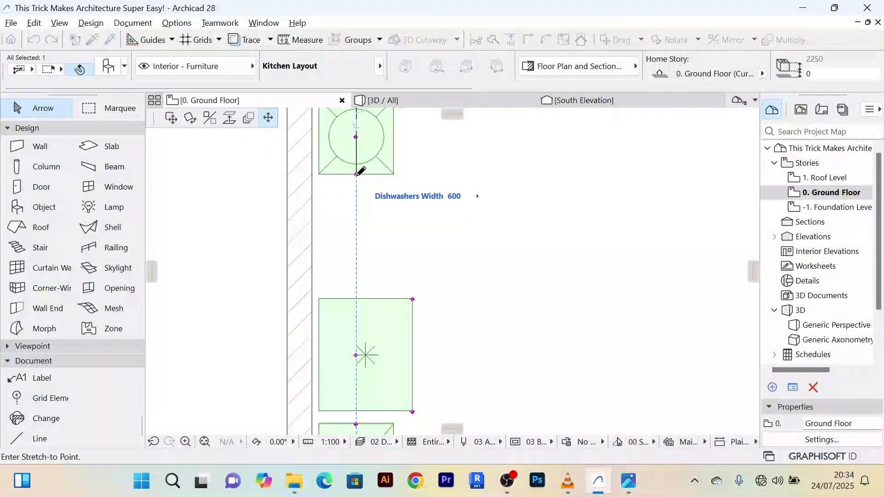
click(355, 293)
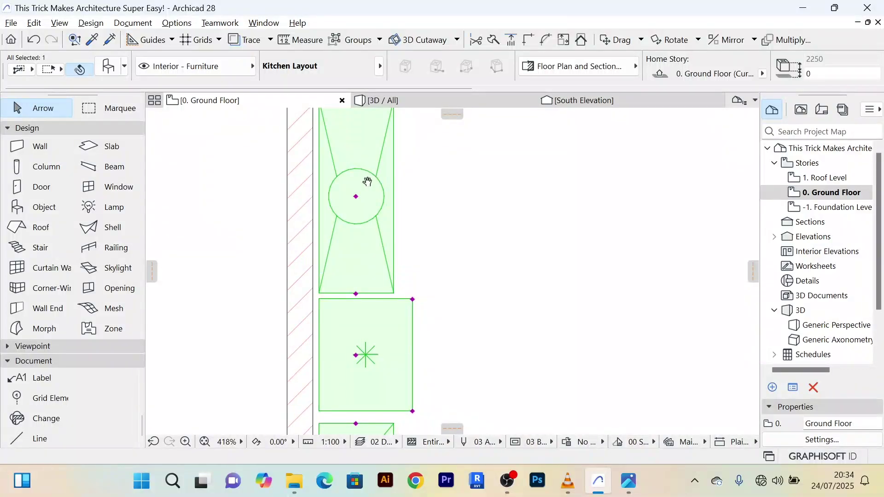
Step: Narrow the dishwasher by stretching its north edge southward, leaving a compact unit beside the refrigerator
scroll(367, 182, down, 2)
click(356, 158)
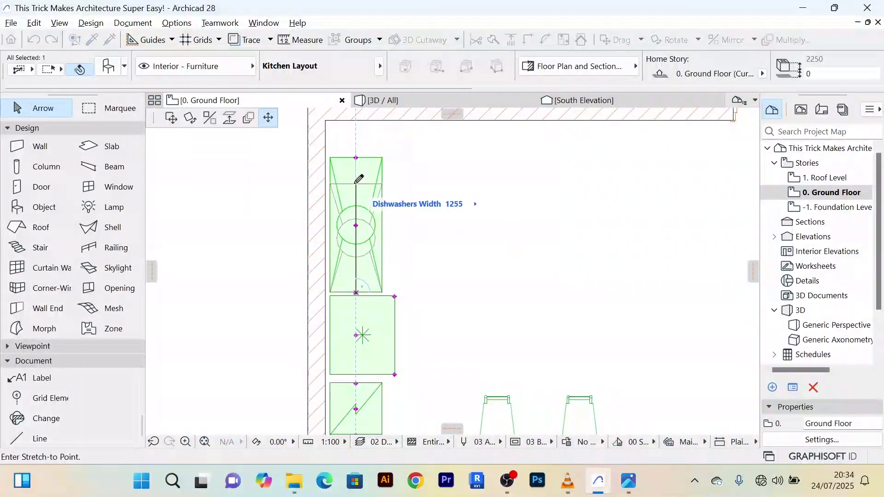
click(362, 251)
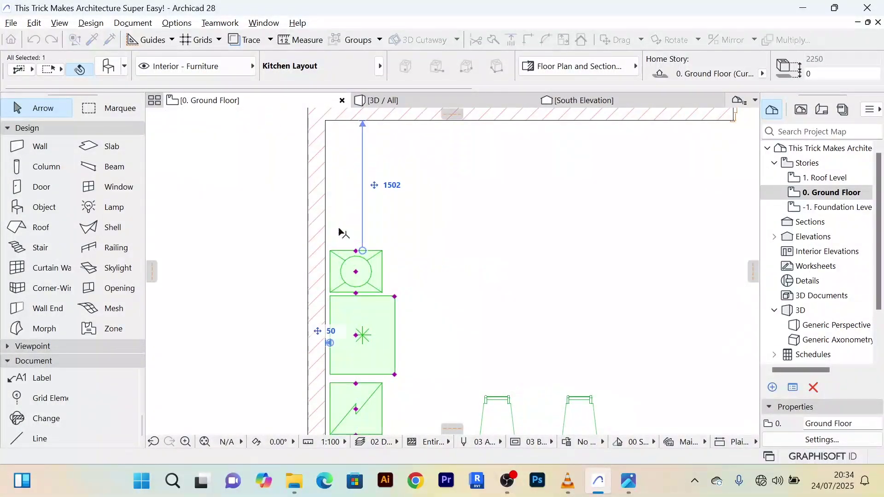
Step: Move the kitchen about 1486 mm north along the west wall up to the dining room's north wall, and deselect it
scroll(279, 229, down, 3)
middle_drag(269, 211, 278, 166)
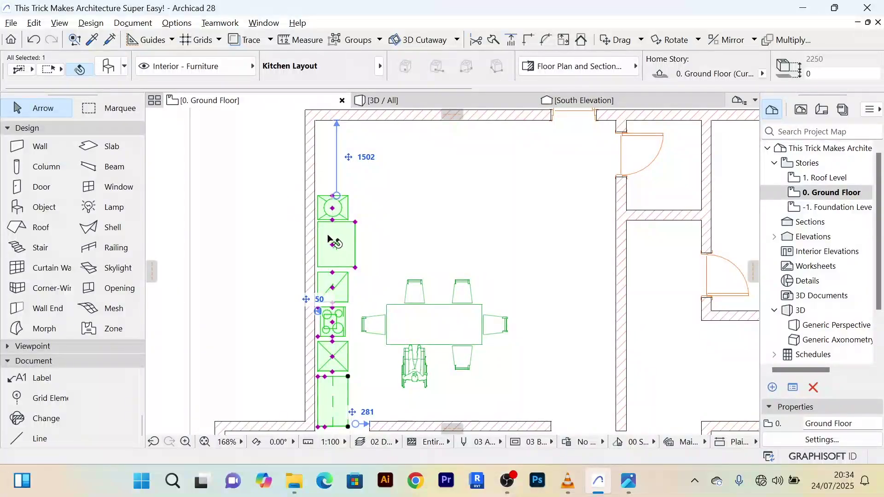
key(ctrl+d)
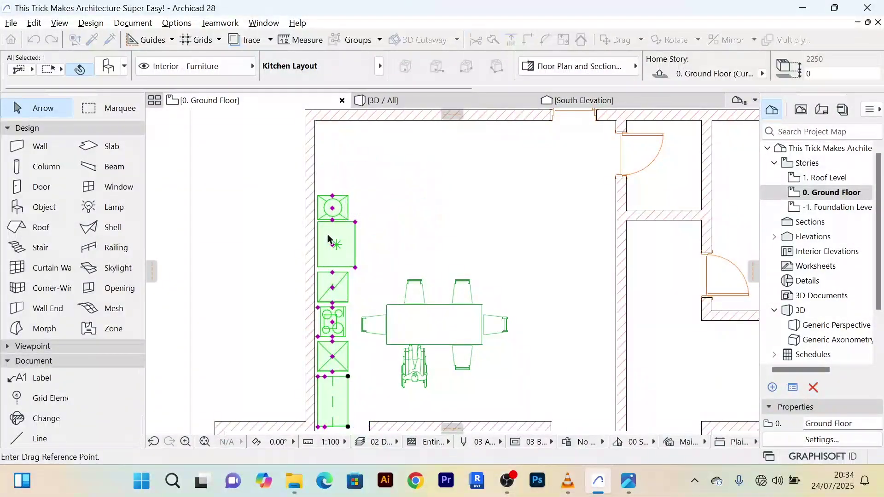
scroll(353, 225, down, 1)
click(340, 243)
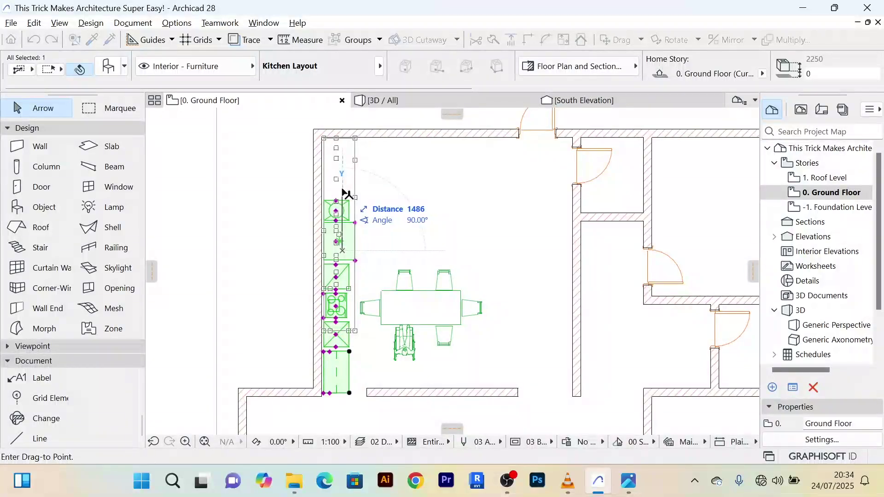
click(341, 189)
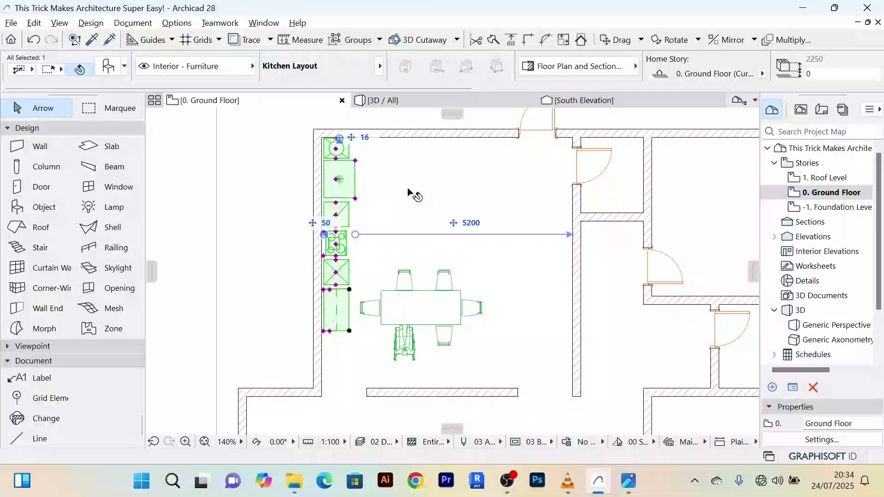
click(267, 193)
click(190, 171)
Step: Rotate a copy of the kitchen 90° clockwise about its southeast corner so the copy runs eastward across the dining room
scroll(190, 171, down, 2)
middle_drag(189, 171, 223, 175)
scroll(343, 205, up, 3)
scroll(339, 202, down, 3)
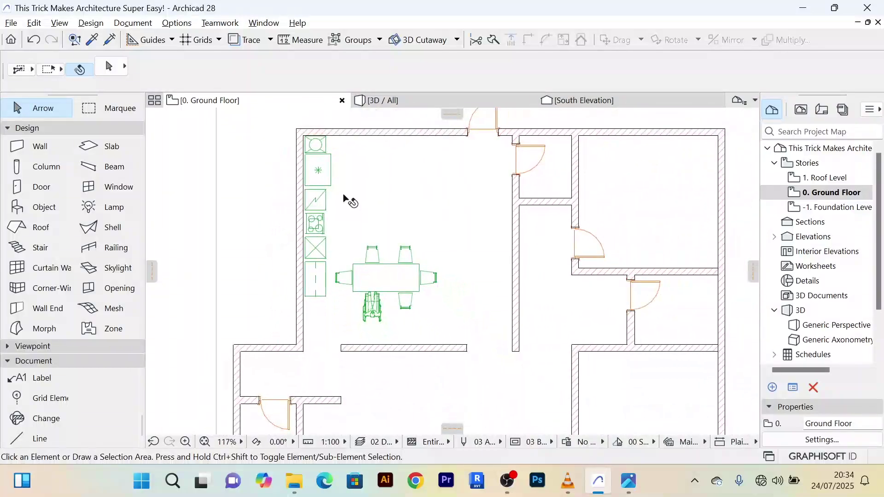
middle_drag(347, 197, 329, 230)
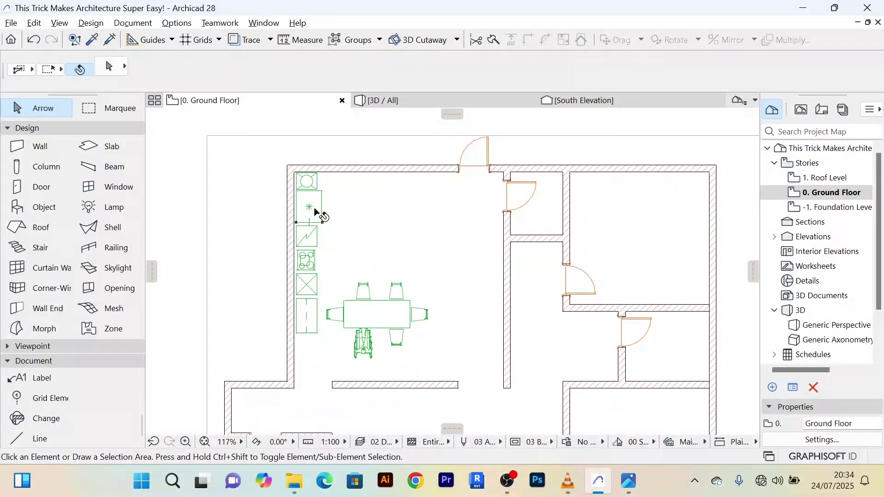
click(316, 212)
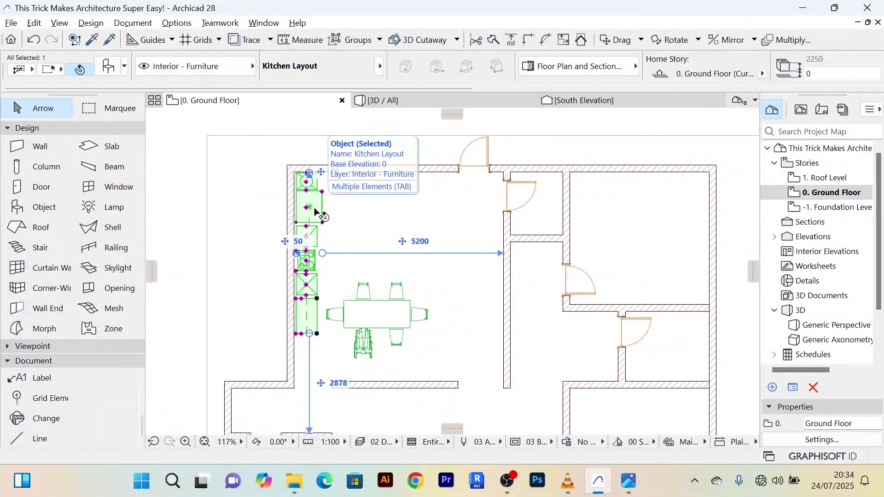
key(ctrl+alt+e)
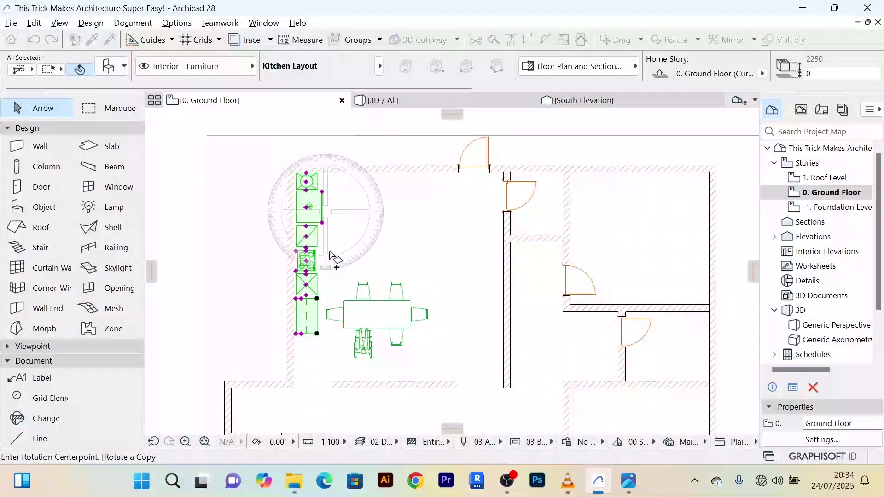
click(316, 333)
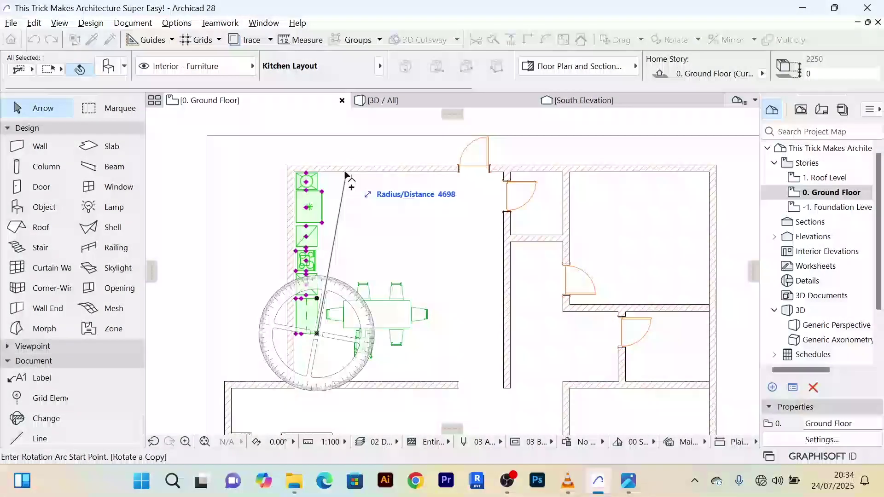
click(317, 131)
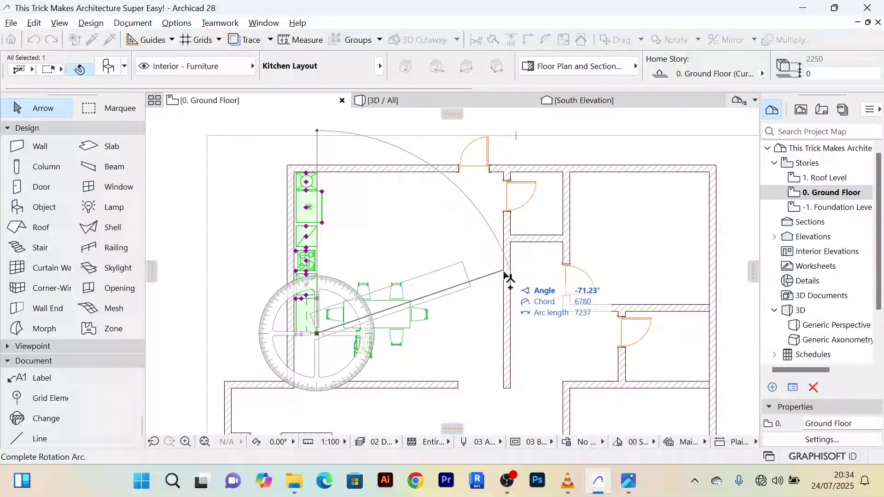
click(528, 336)
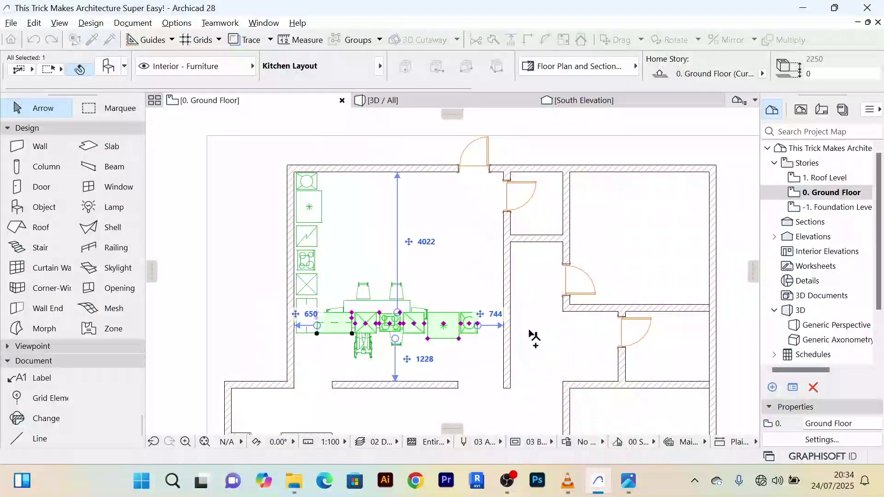
Step: Move the rotated kitchen copy straight north to run along the dining room's north wall, beside the first kitchen's dishwasher, and deselect it
scroll(461, 322, up, 2)
scroll(459, 321, up, 1)
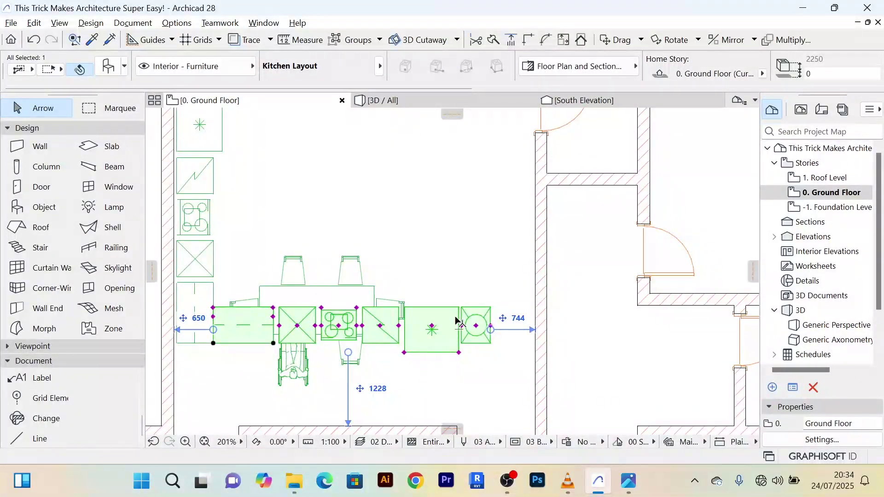
key(ctrl+d)
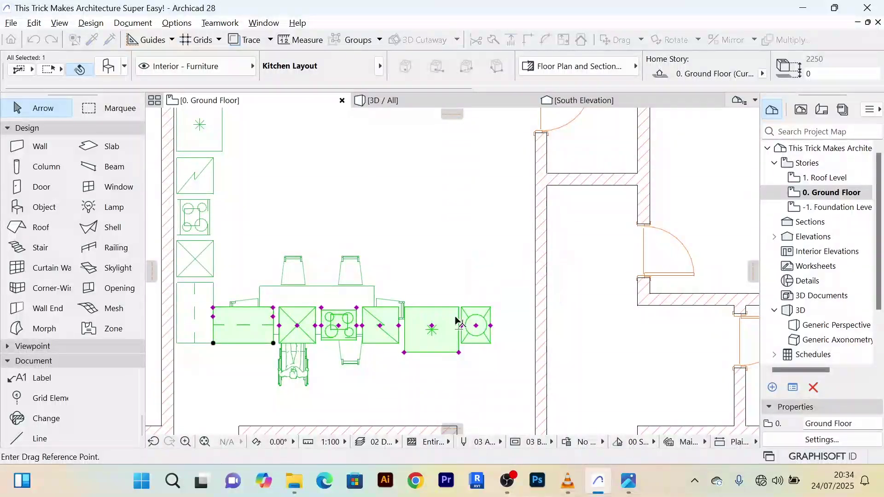
scroll(445, 327, down, 1)
click(442, 326)
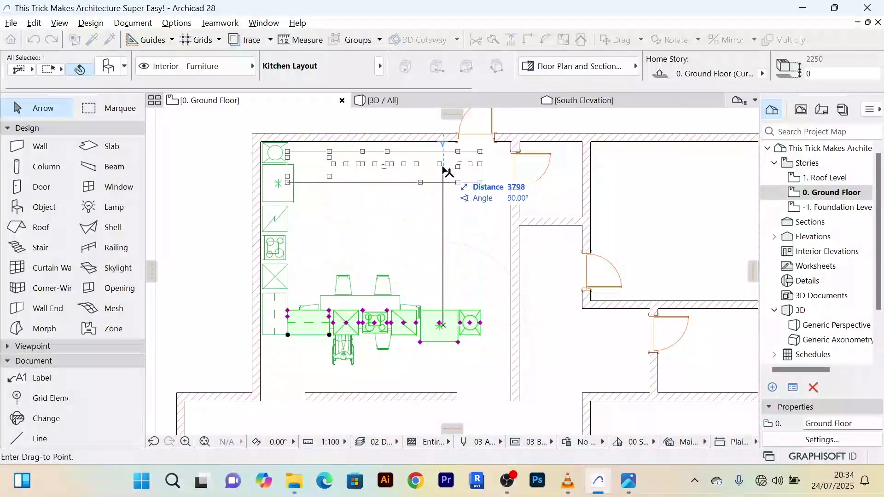
click(450, 159)
scroll(360, 168, up, 3)
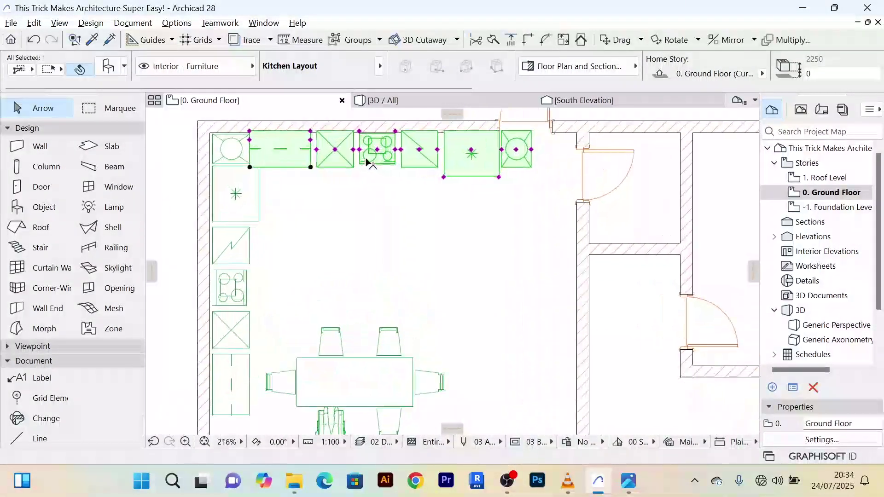
scroll(385, 221, up, 5)
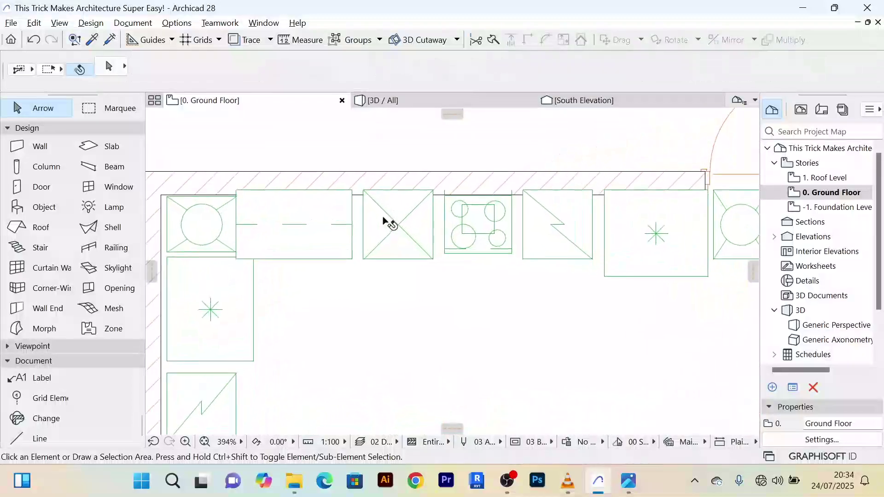
Step: Remove the refrigerator from the kitchen along the dining room's north wall in its accessories settings
scroll(387, 230, down, 4)
scroll(385, 242, down, 1)
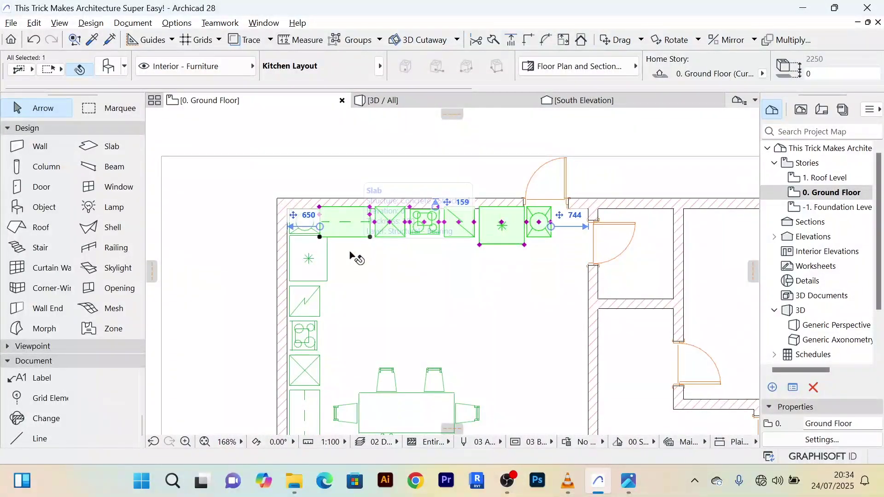
key(ctrl+t)
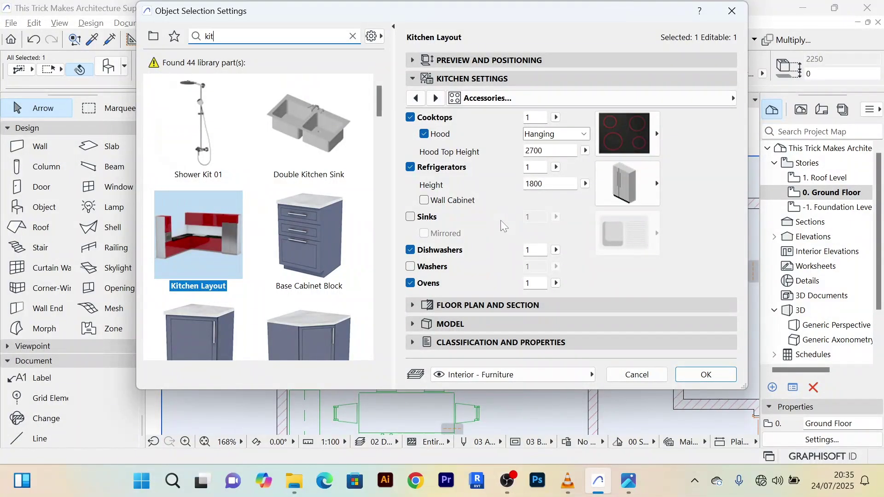
click(411, 167)
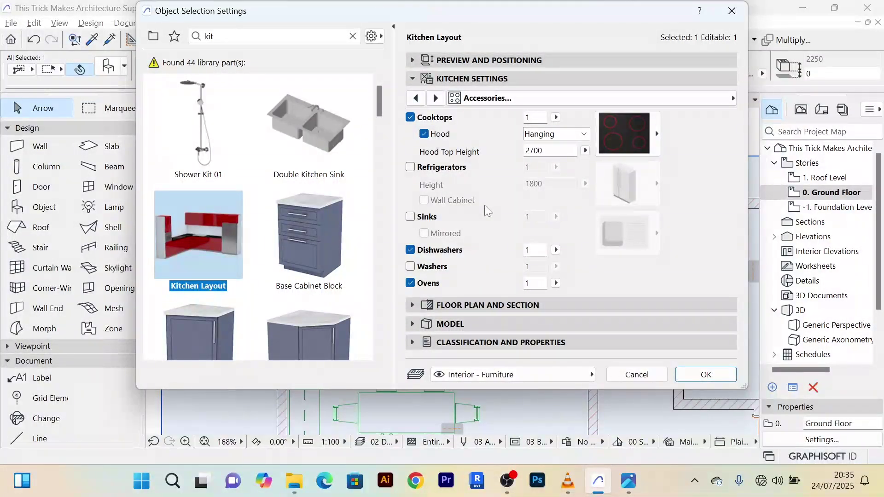
click(706, 374)
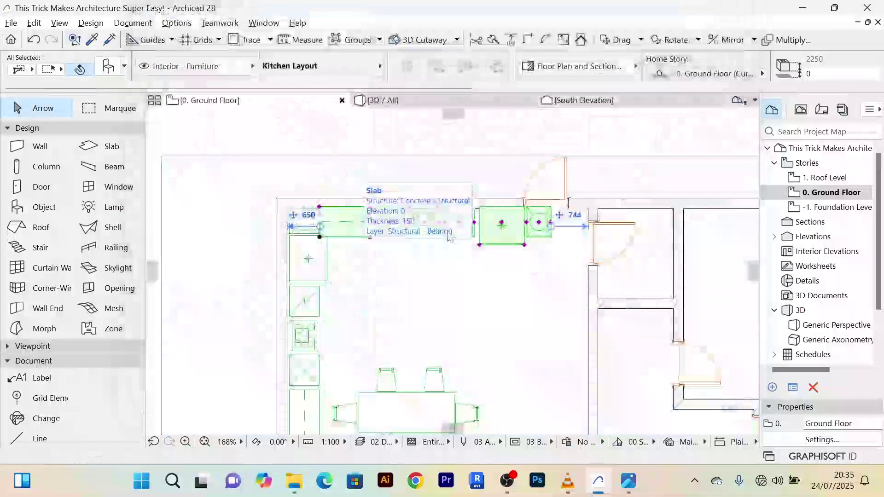
Step: Stretch the north kitchen's dishwasher west to the neighbouring oven unit, and pull in its east edge so it clears the doorway
scroll(520, 230, up, 4)
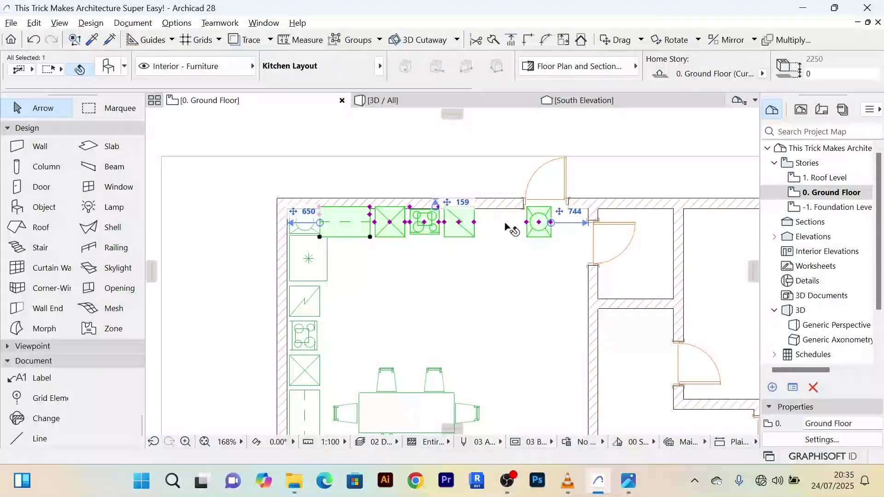
click(536, 220)
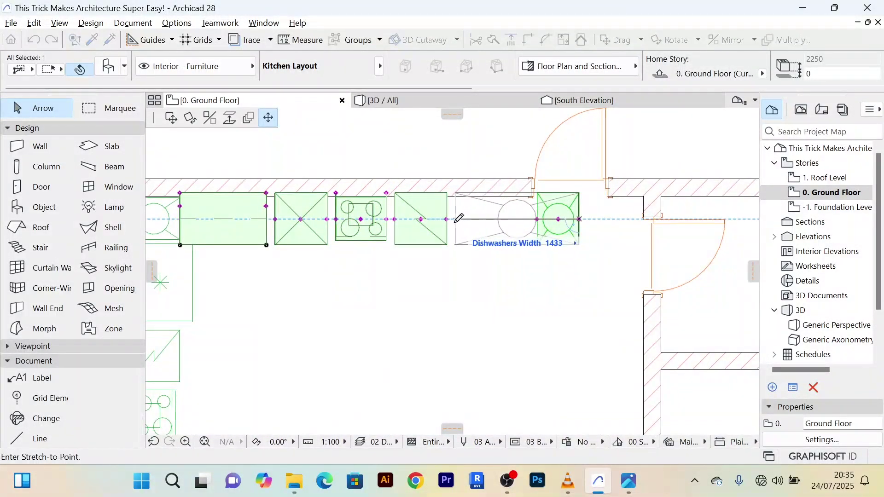
click(458, 218)
click(579, 221)
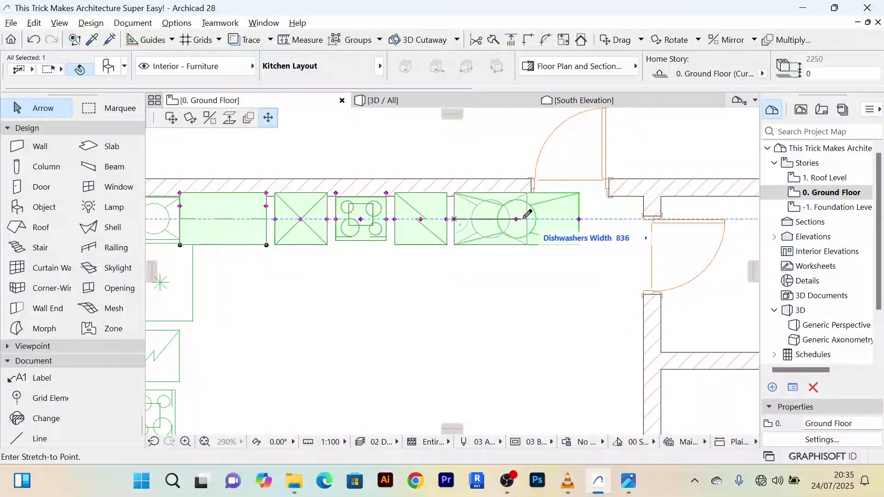
click(489, 220)
scroll(364, 201, down, 8)
scroll(364, 201, up, 9)
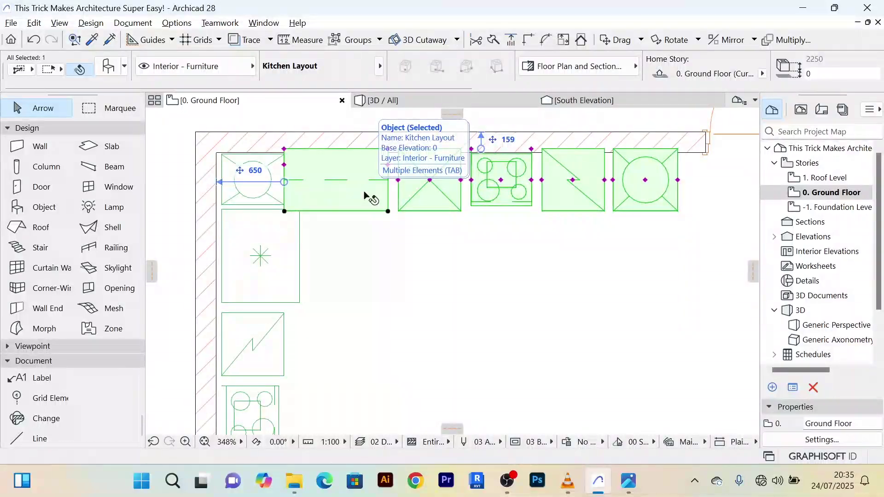
Step: Drag the north kitchen slightly southeast so its back sits flush with the inner face of the north wall
key(ctrl+d)
scroll(365, 189, down, 2)
click(357, 197)
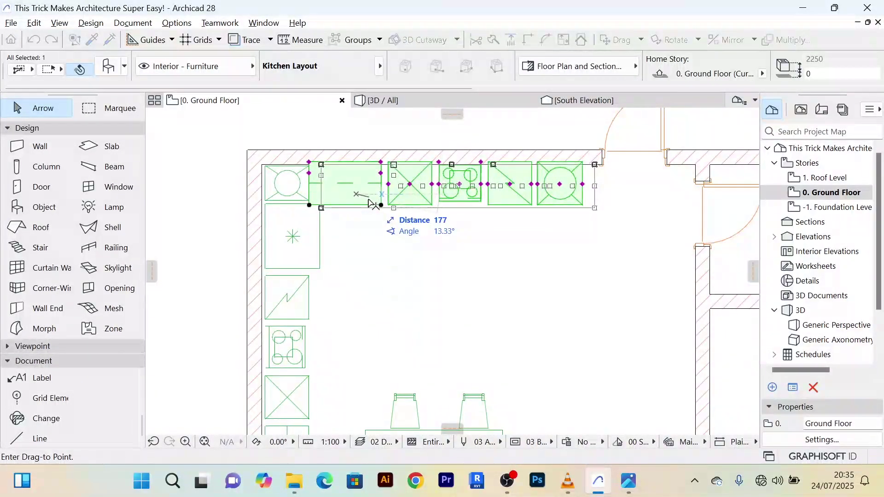
click(370, 203)
scroll(371, 203, up, 3)
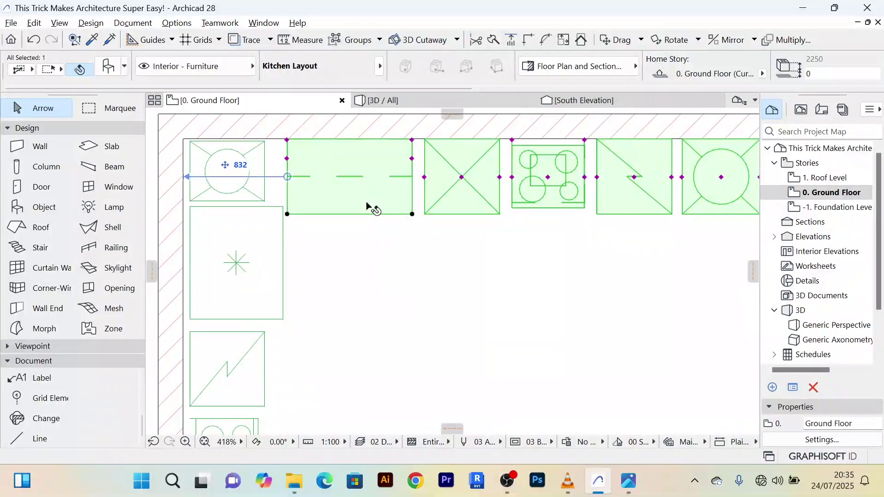
Step: Nudge the north kitchen 100 mm east, away from the west wall kitchen, and deselect it
scroll(340, 244, down, 2)
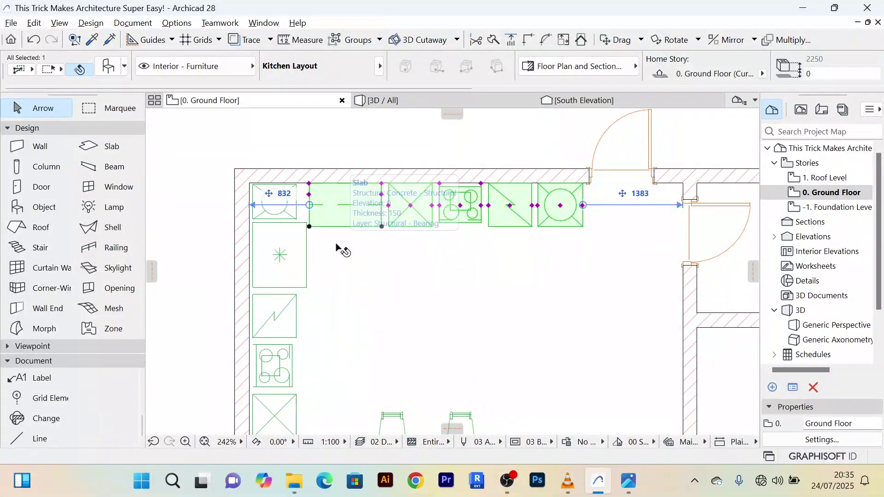
key(shift+Right)
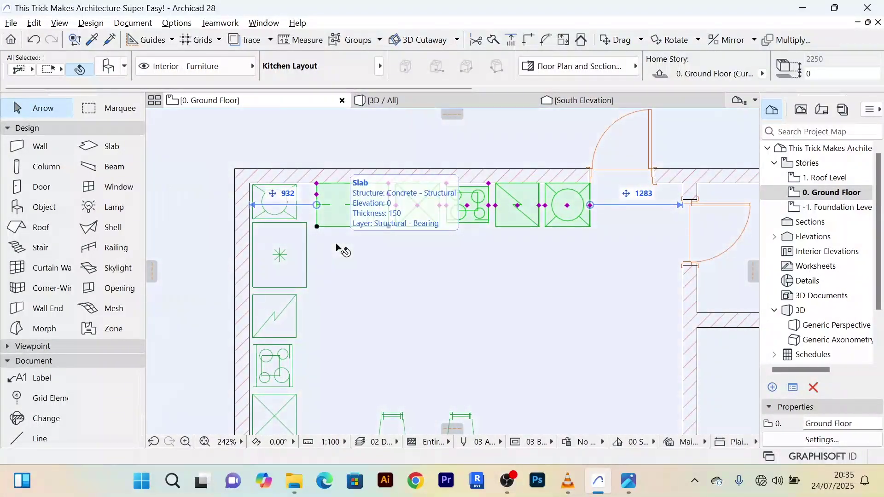
scroll(315, 207, down, 3)
click(196, 124)
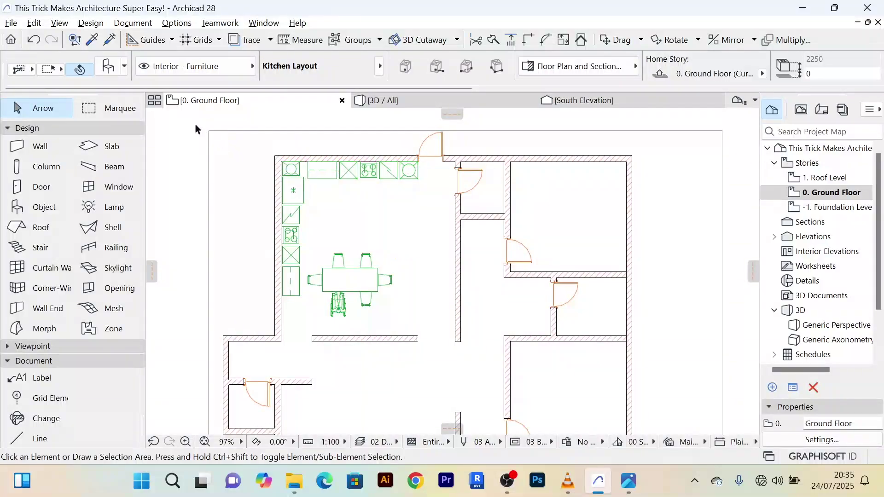
Step: Shorten the base counter at the south end of the west wall kitchen by stretching its southwest corner northward
scroll(385, 226, up, 3)
scroll(367, 221, down, 3)
middle_drag(374, 214, 408, 185)
scroll(295, 262, up, 2)
scroll(295, 262, up, 1)
click(335, 250)
scroll(335, 250, up, 2)
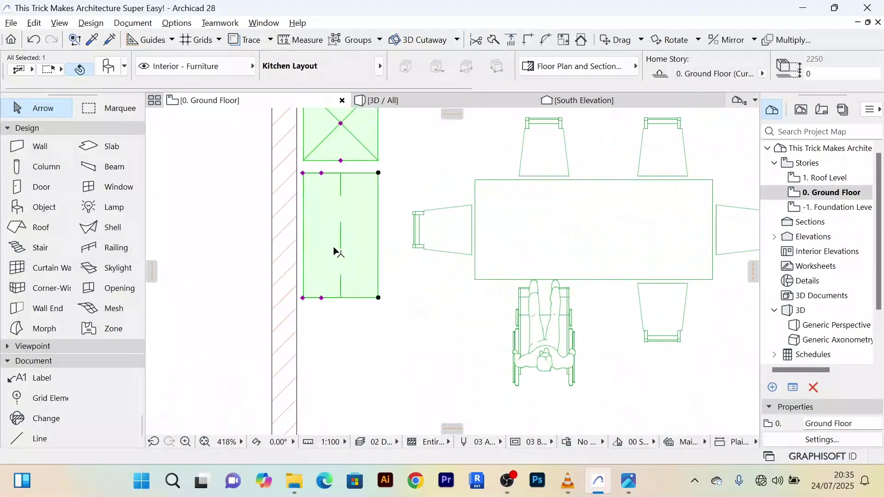
scroll(336, 252, down, 2)
scroll(306, 257, up, 2)
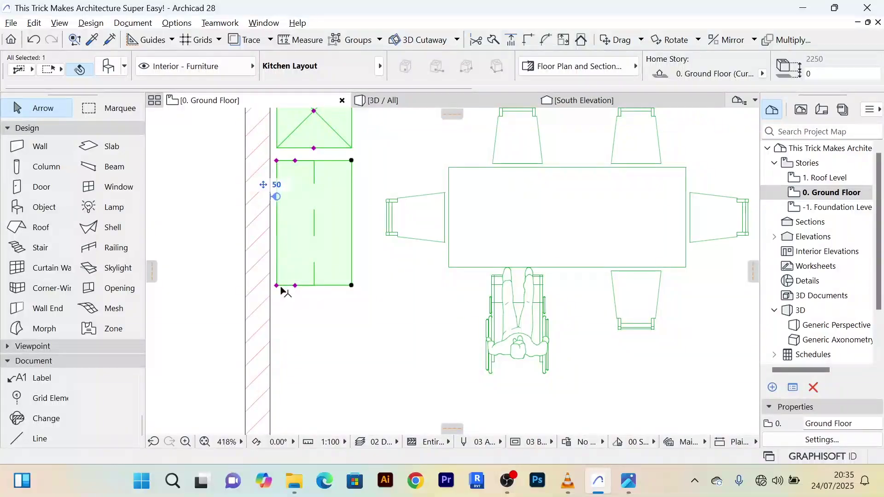
click(276, 286)
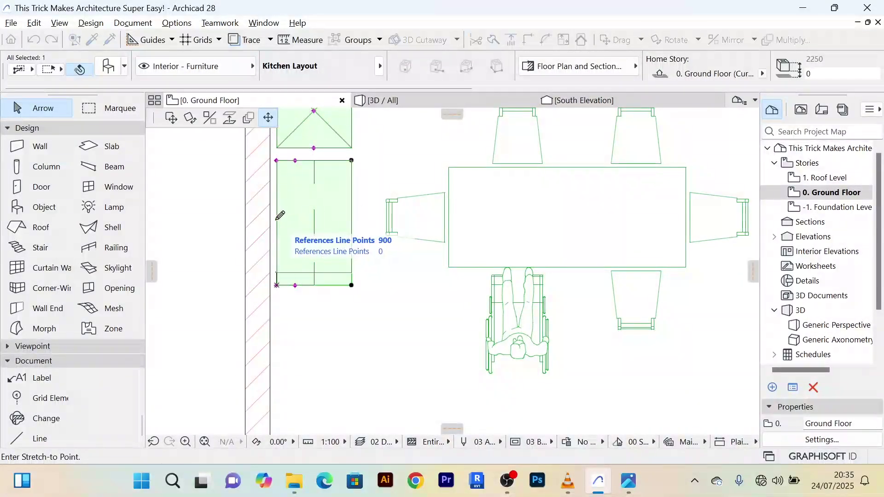
click(280, 205)
Step: Shorten the wall cabinet at the west kitchen's south end by stretching its protruding edge northward inside the counter, and deselect the kitchen
scroll(304, 299, up, 3)
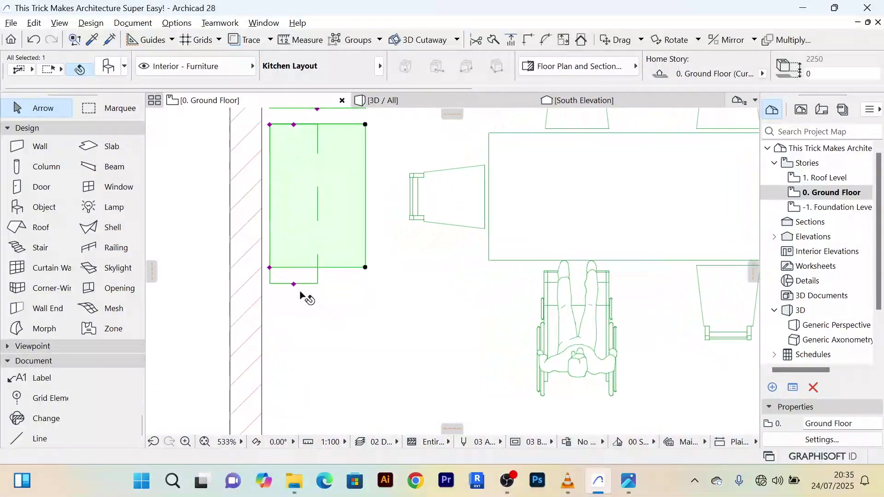
click(291, 281)
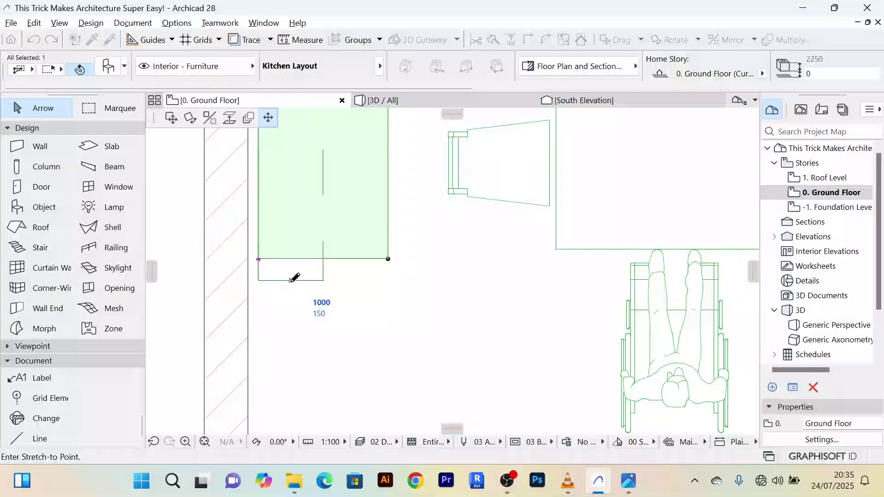
click(295, 206)
scroll(317, 230, down, 6)
click(237, 184)
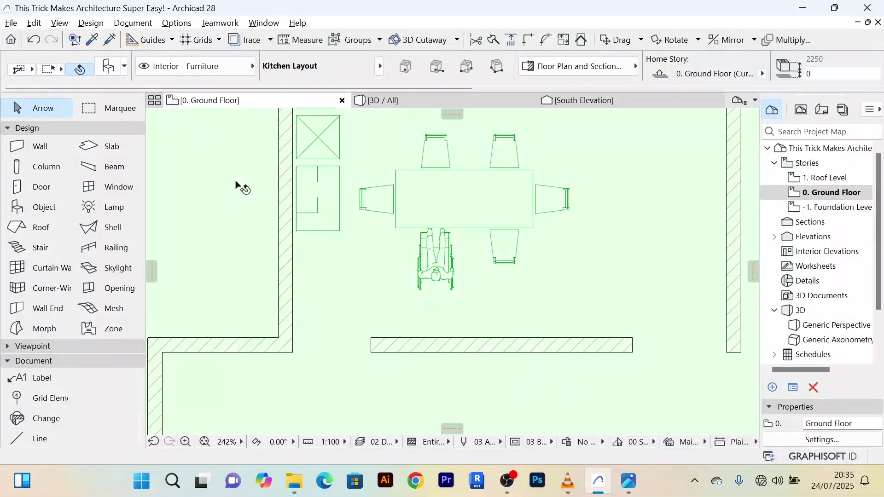
scroll(239, 187, down, 4)
scroll(405, 275, down, 4)
click(269, 204)
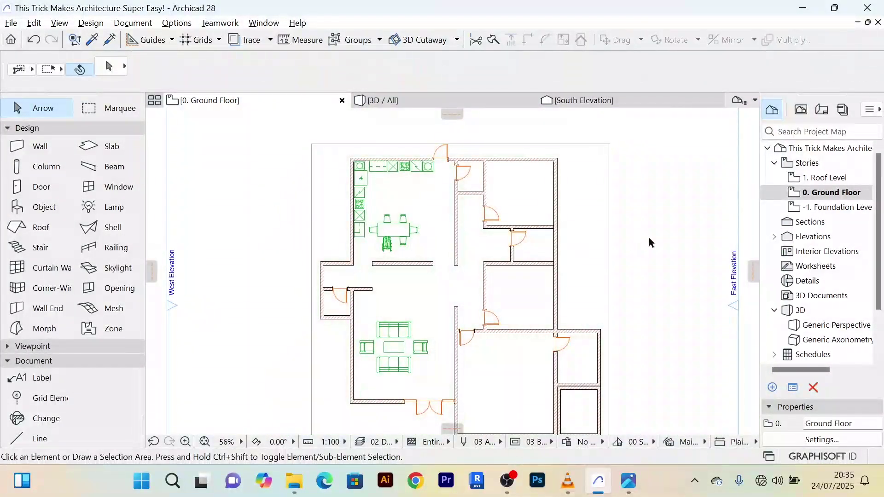
scroll(634, 234, up, 3)
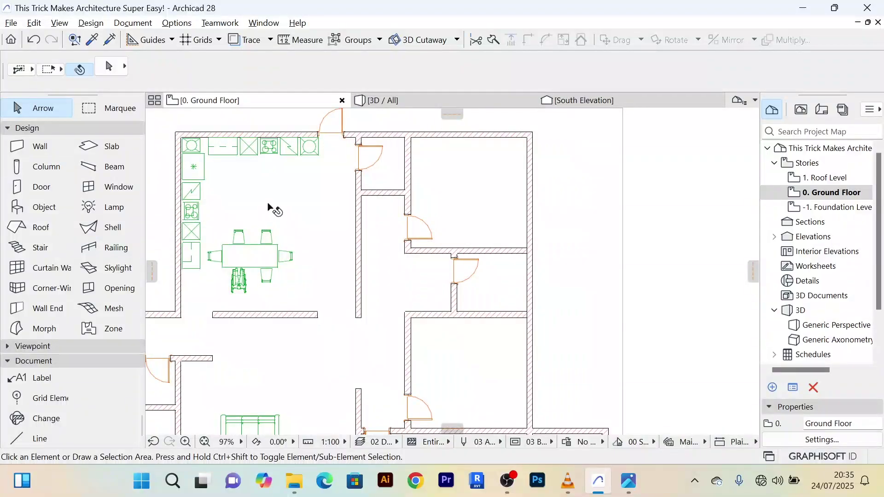
scroll(272, 207, up, 5)
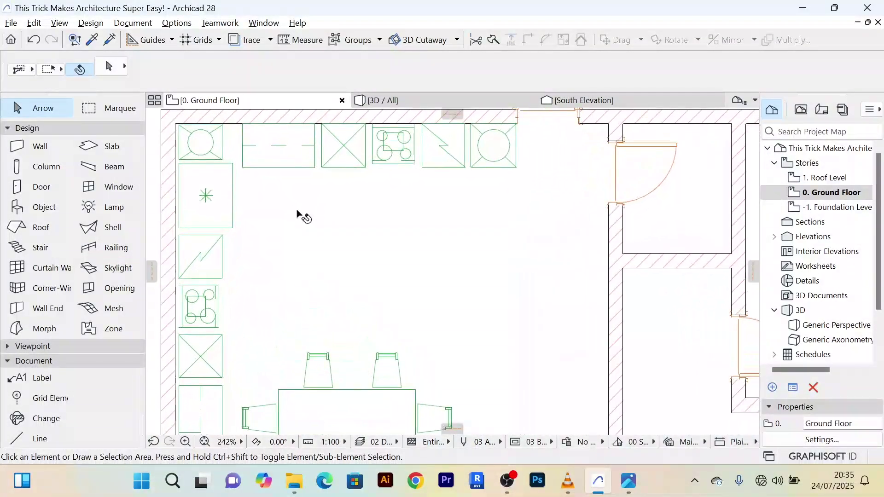
click(275, 169)
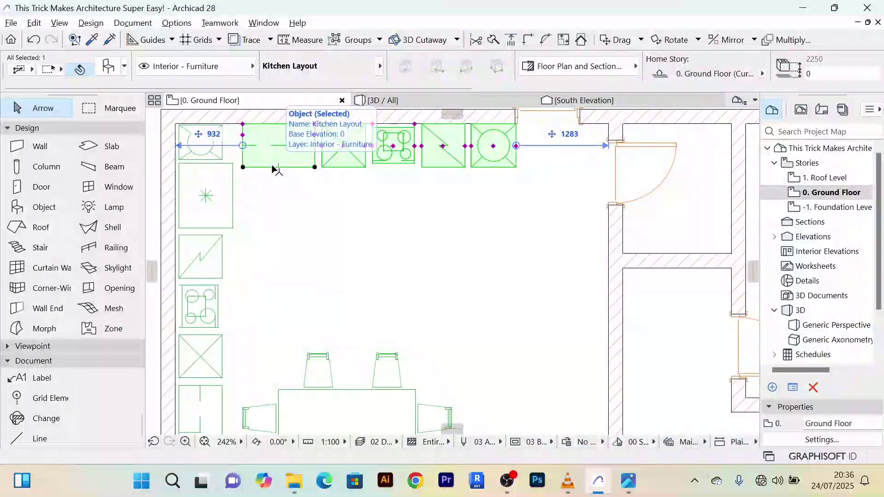
scroll(283, 186, down, 5)
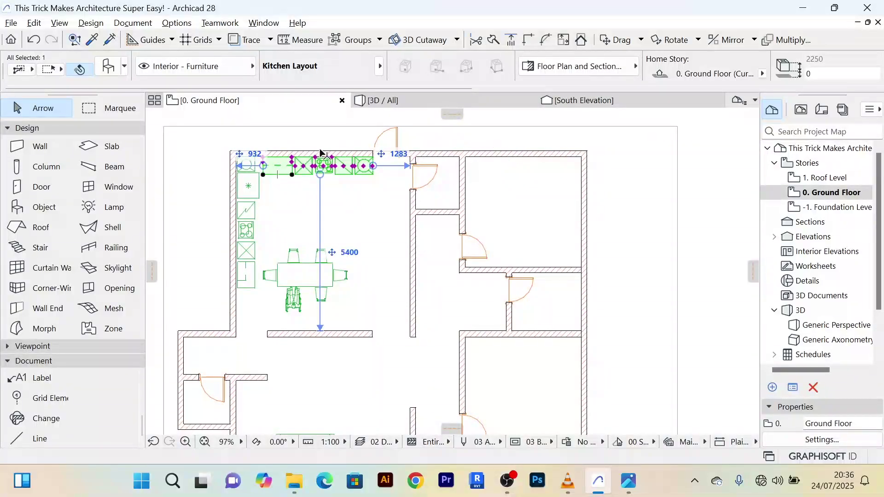
key(ctrl+a)
scroll(663, 203, down, 3)
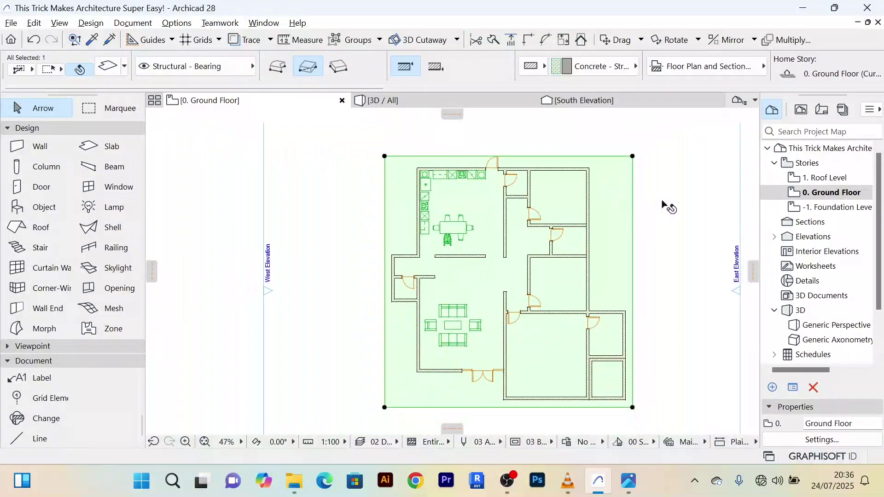
click(663, 202)
scroll(662, 201, up, 3)
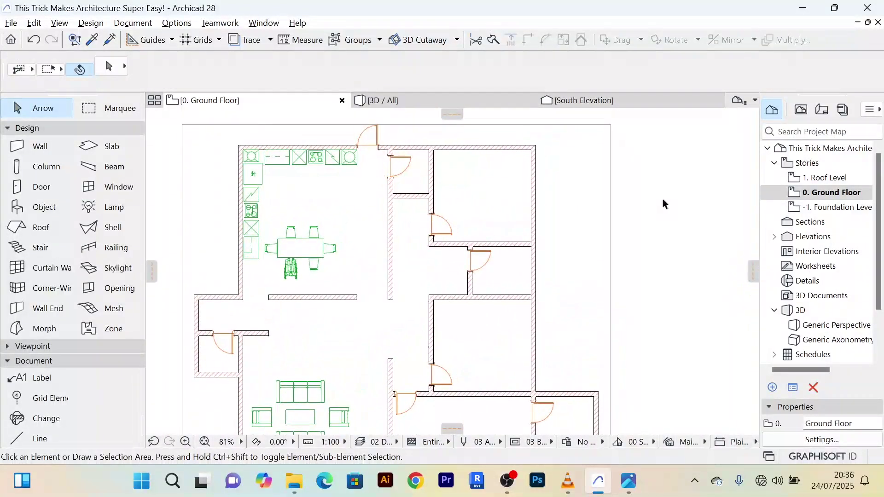
Step: Examine both kitchens in the 3D view, checking how the cooktop, oven and dishwasher sit along the north wall
click(414, 108)
shift+middle_drag(405, 187, 413, 220)
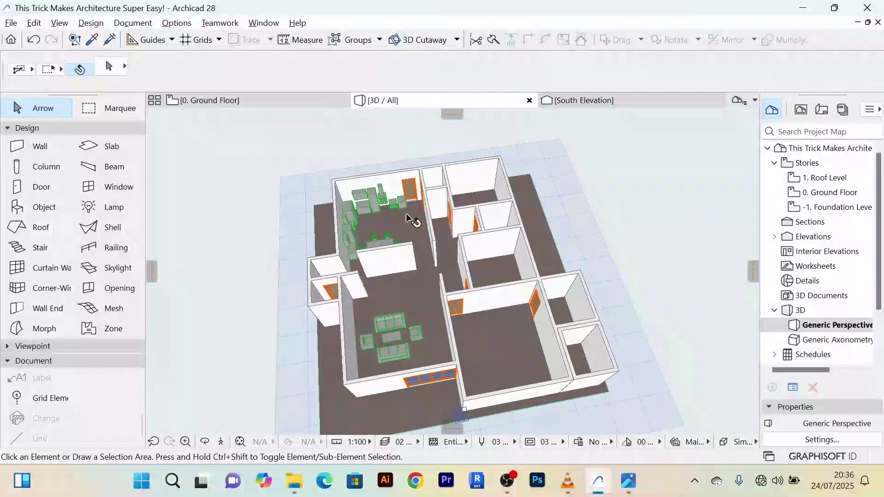
scroll(413, 221, up, 6)
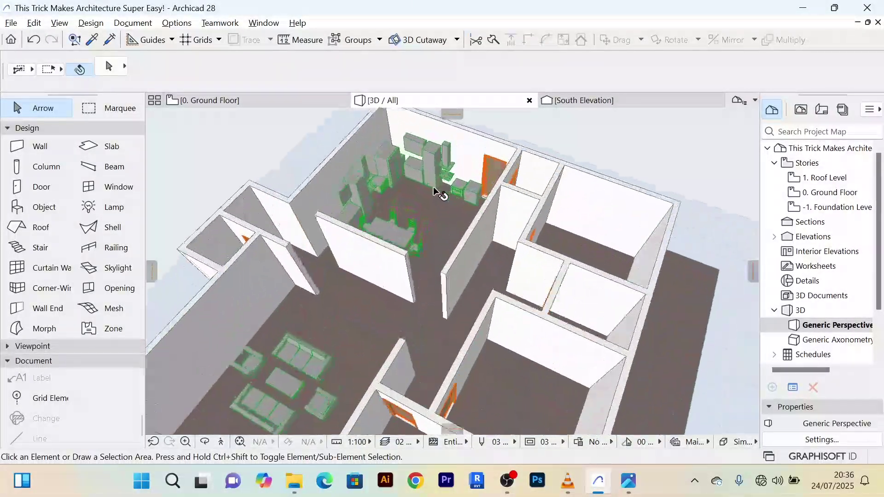
scroll(435, 202, up, 8)
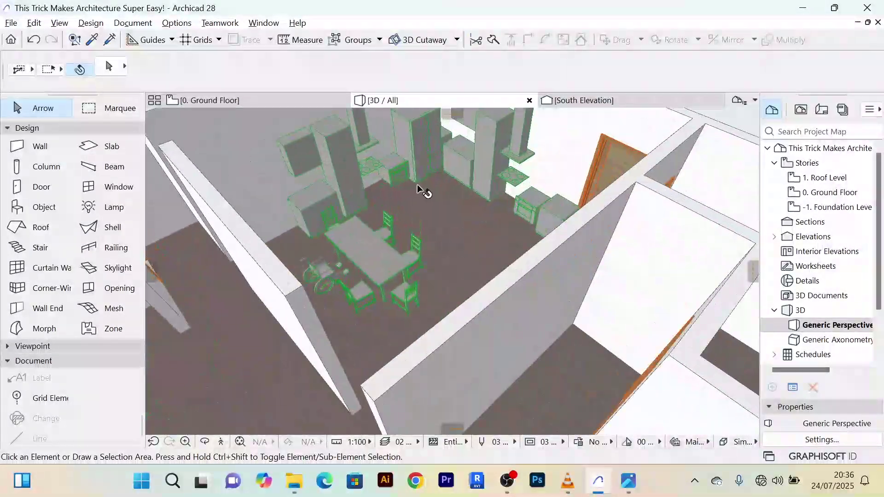
shift+middle_drag(417, 190, 489, 210)
scroll(380, 168, up, 2)
scroll(388, 176, up, 5)
scroll(489, 208, up, 10)
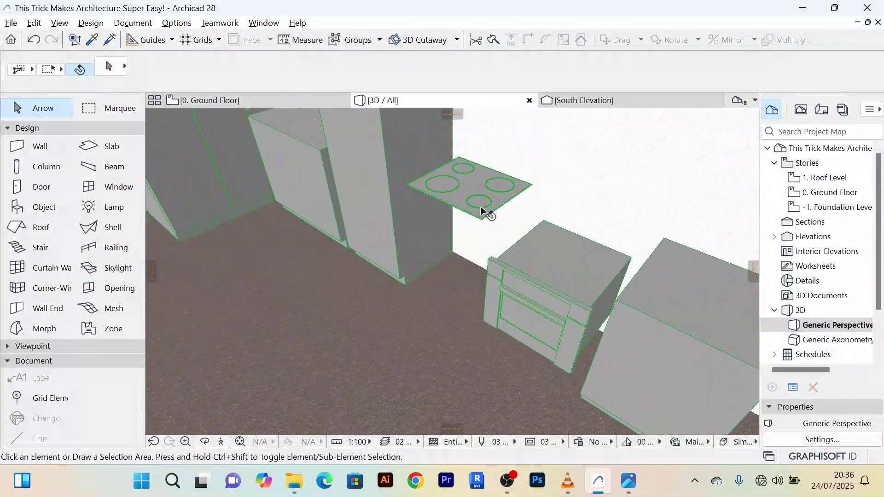
scroll(474, 207, down, 6)
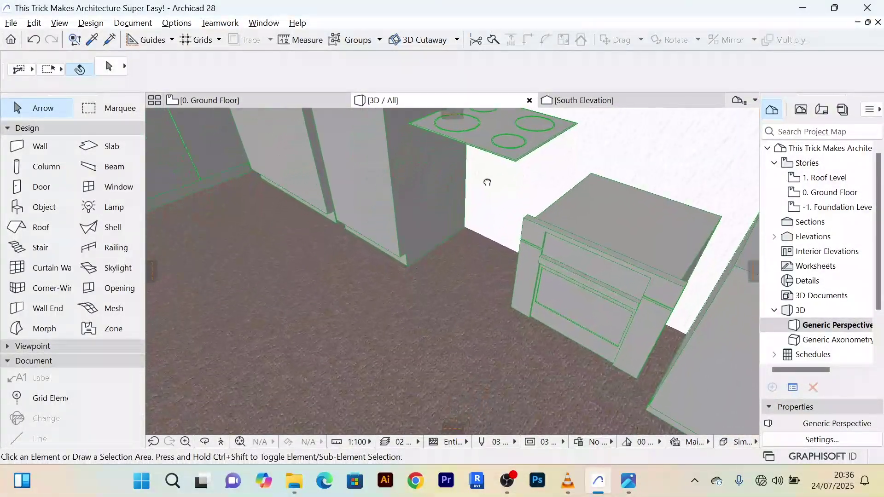
scroll(477, 202, up, 10)
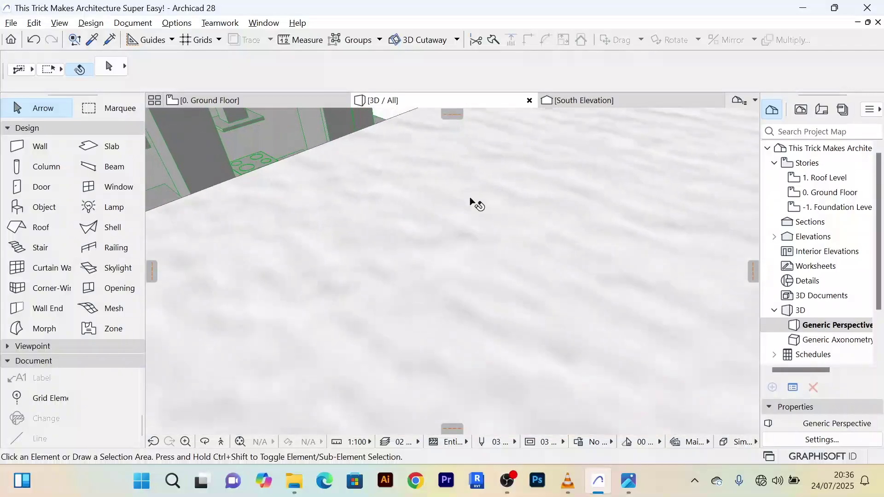
shift+middle_drag(474, 202, 308, 125)
Step: Examine both kitchens on the ground floor plan, checking the cooktop and cabinet arrangement along the north and west walls
click(273, 101)
scroll(330, 182, up, 3)
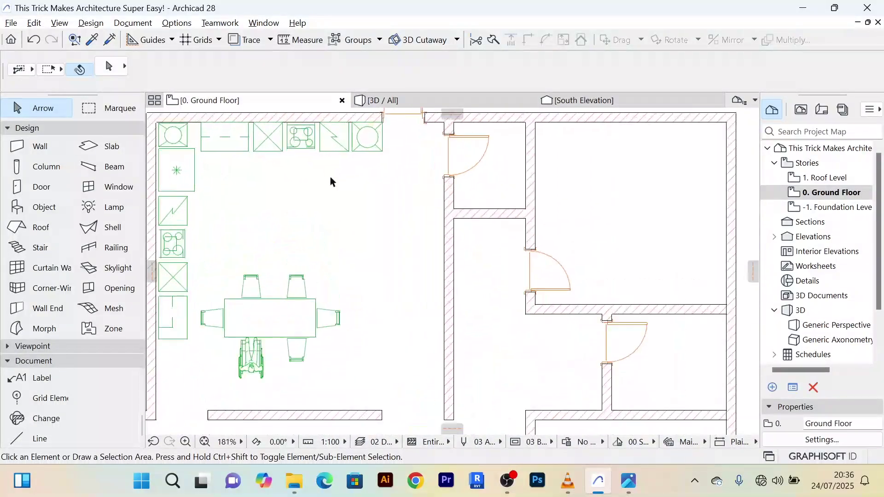
middle_drag(329, 182, 394, 234)
scroll(391, 199, up, 4)
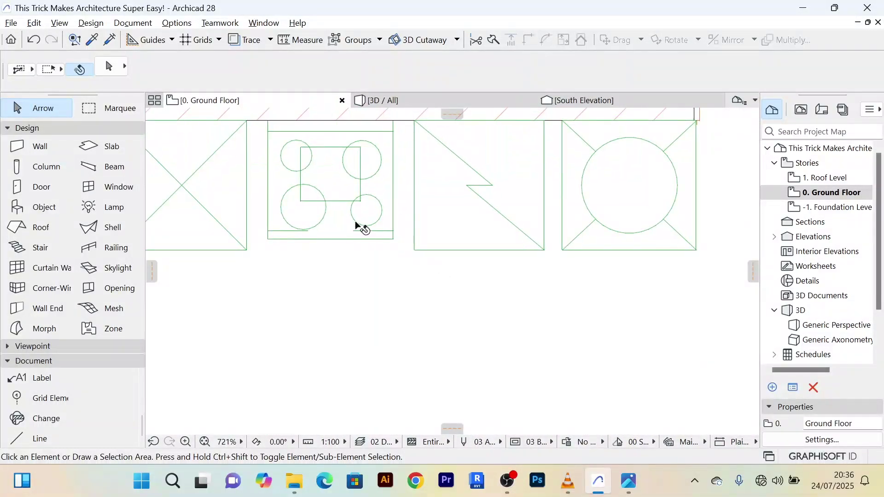
click(346, 233)
scroll(341, 255, up, 2)
scroll(344, 252, down, 8)
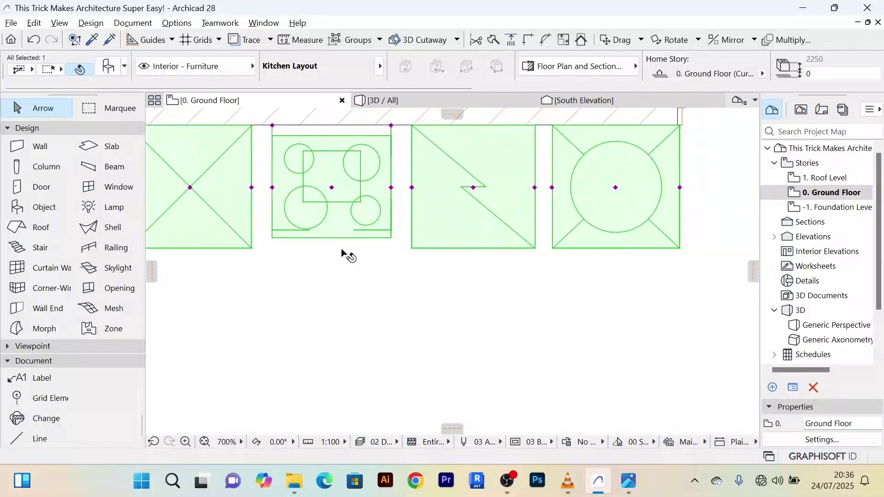
scroll(374, 213, down, 3)
click(375, 221)
scroll(369, 227, up, 3)
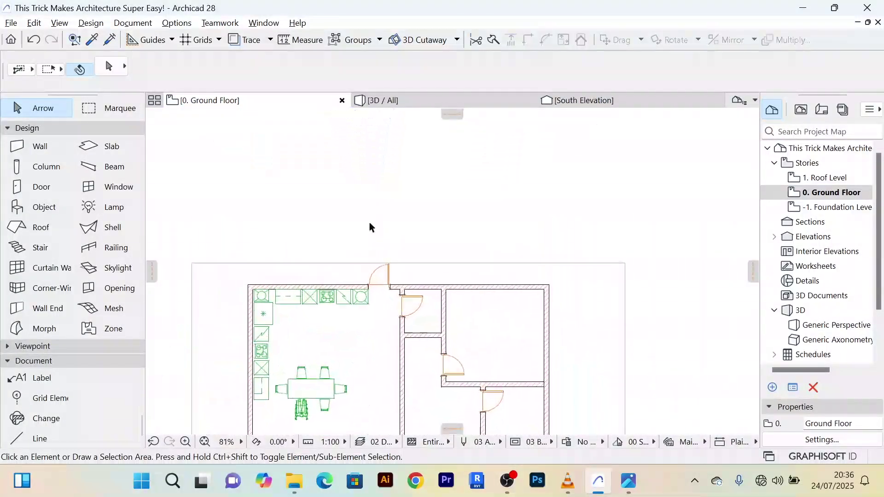
scroll(368, 227, up, 2)
middle_drag(369, 227, 397, 195)
scroll(334, 308, up, 5)
middle_drag(272, 379, 405, 302)
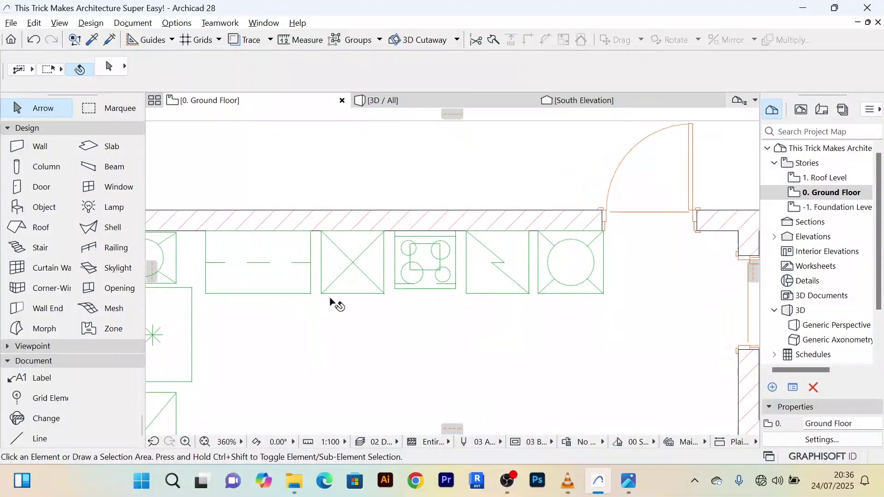
scroll(333, 309, down, 2)
middle_drag(336, 316, 342, 256)
scroll(323, 313, down, 2)
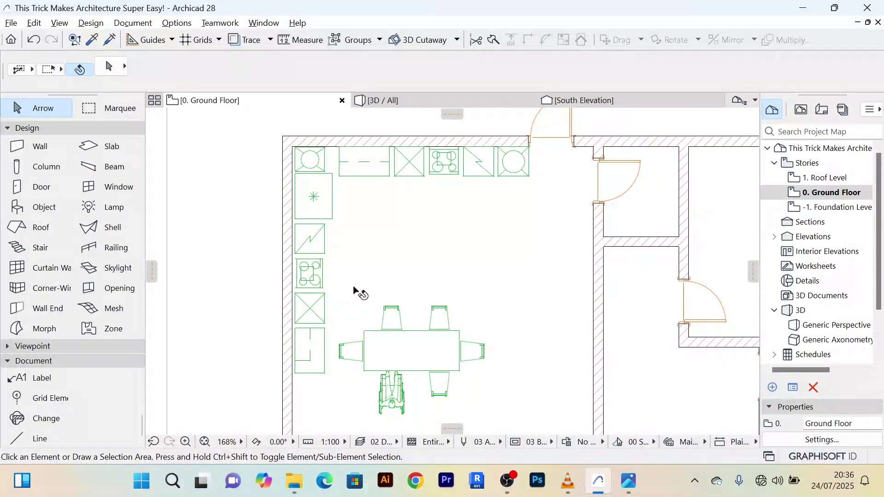
mouse_move(354, 288)
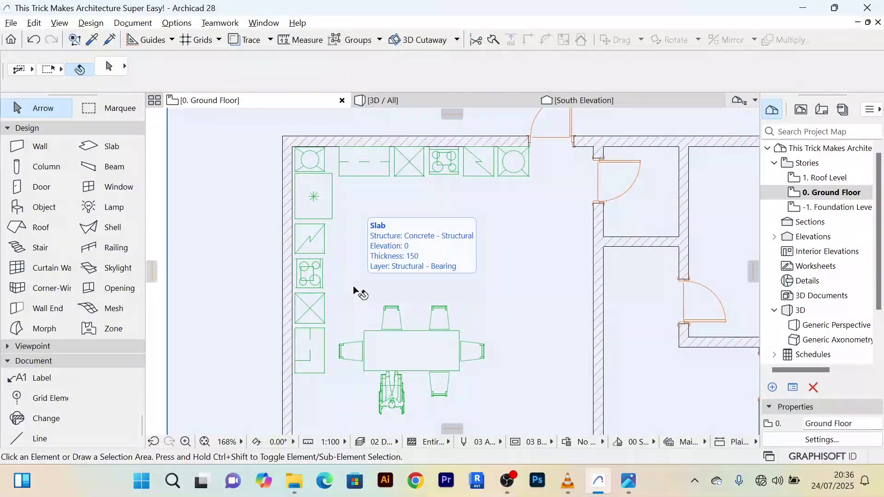
scroll(353, 288, down, 3)
middle_drag(400, 144, 377, 148)
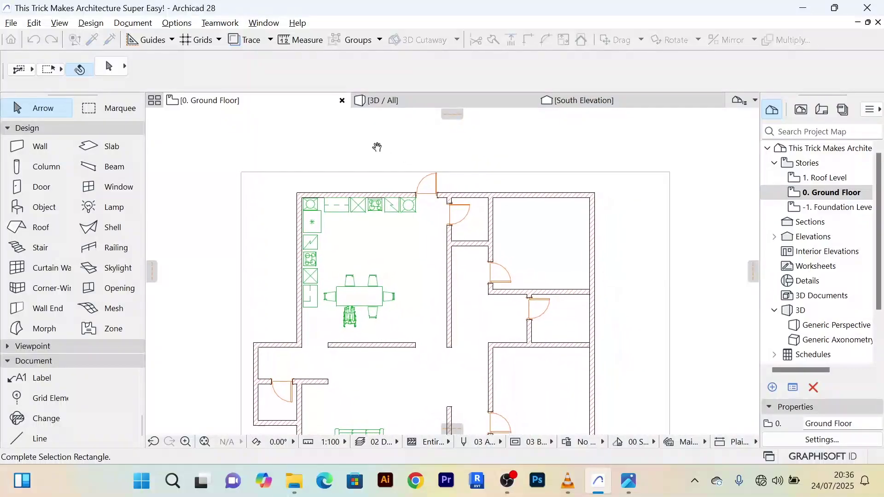
click(338, 145)
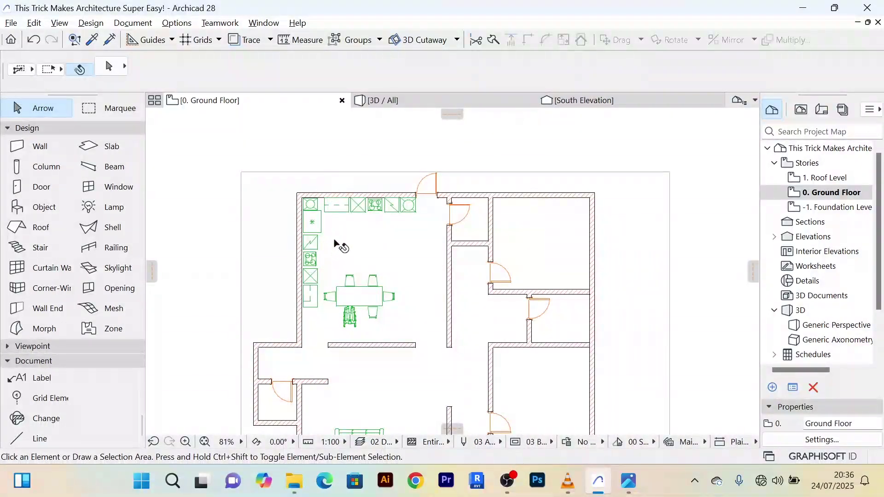
Step: Rotate the dining table set 90° clockwise about its center so the table runs north–south
scroll(335, 242, up, 5)
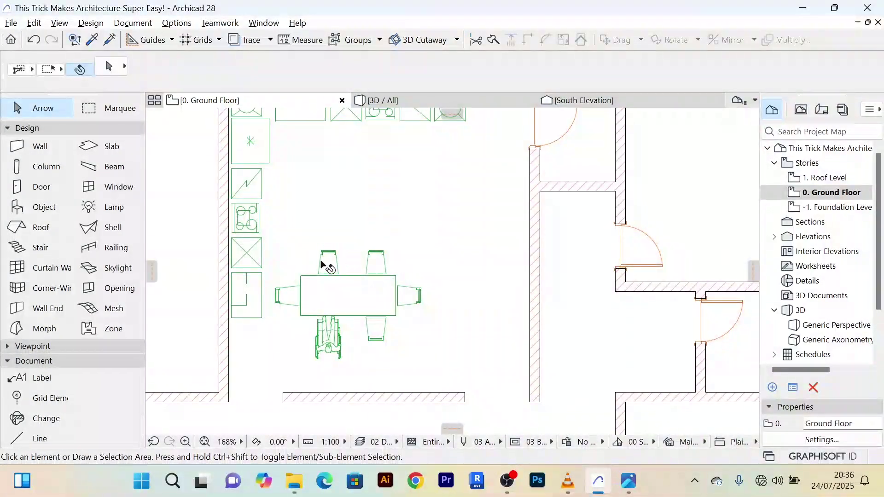
scroll(317, 268, up, 1)
scroll(336, 271, down, 2)
scroll(359, 290, up, 2)
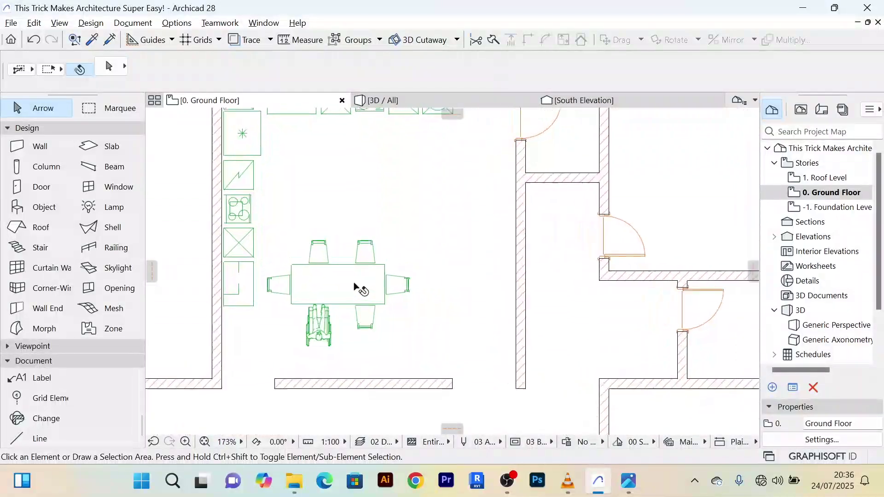
scroll(356, 289, up, 4)
click(357, 290)
scroll(361, 283, down, 8)
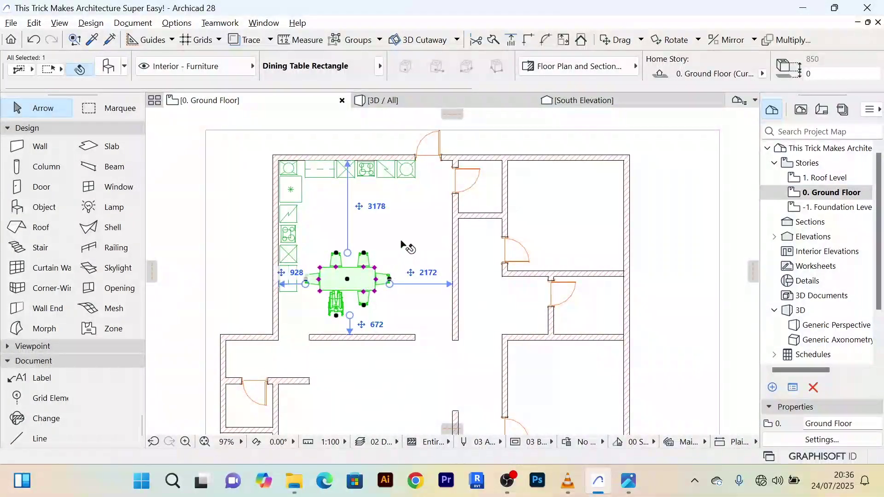
scroll(396, 251, down, 4)
scroll(373, 310, up, 4)
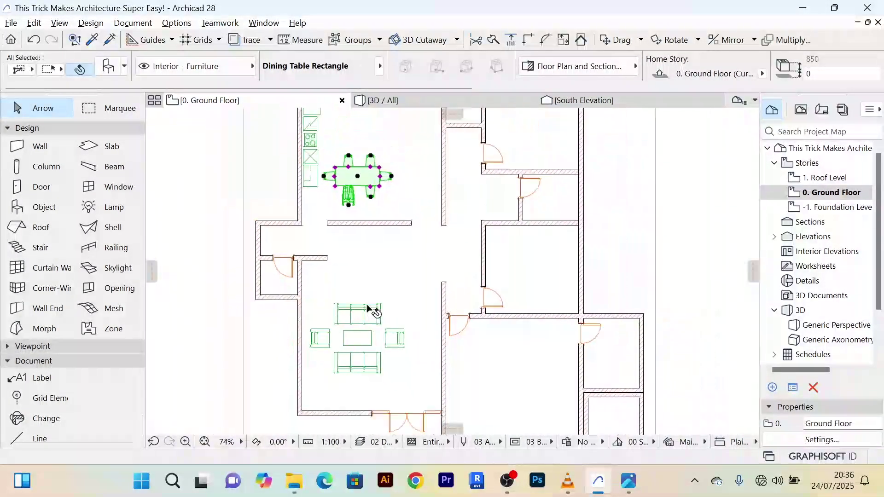
scroll(366, 230, down, 1)
scroll(377, 232, up, 5)
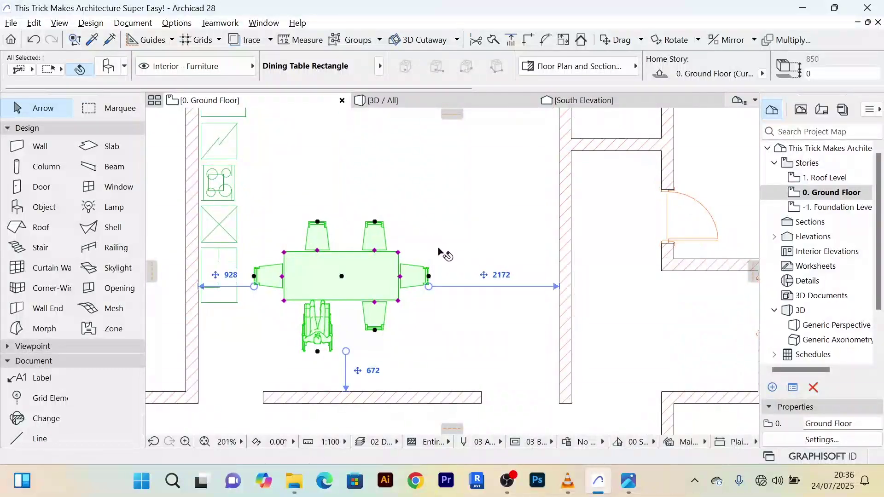
scroll(391, 272, down, 2)
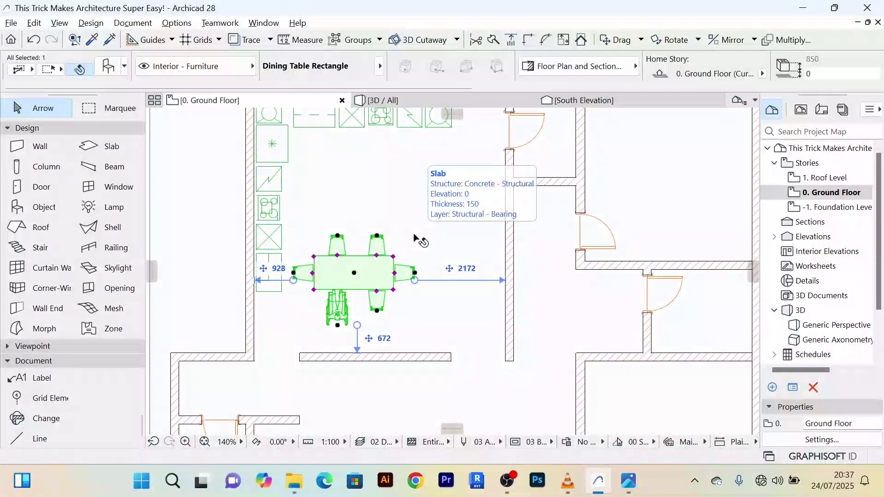
key(ctrl+e)
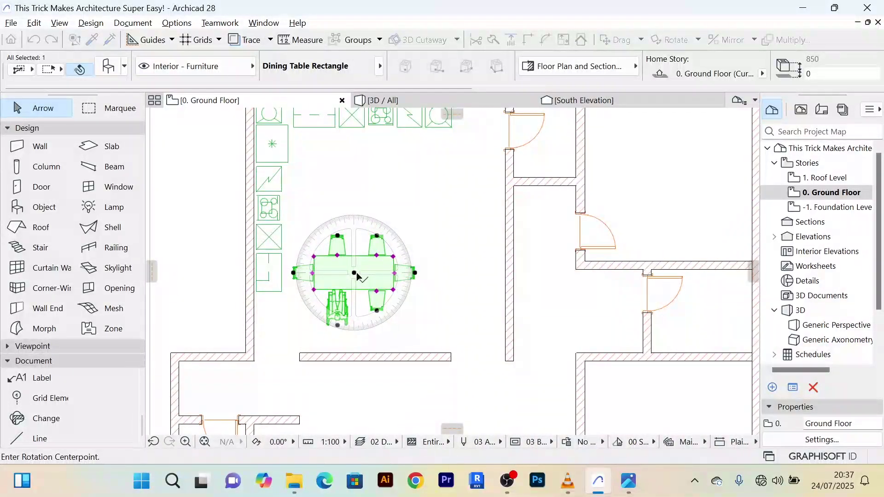
click(354, 273)
click(354, 400)
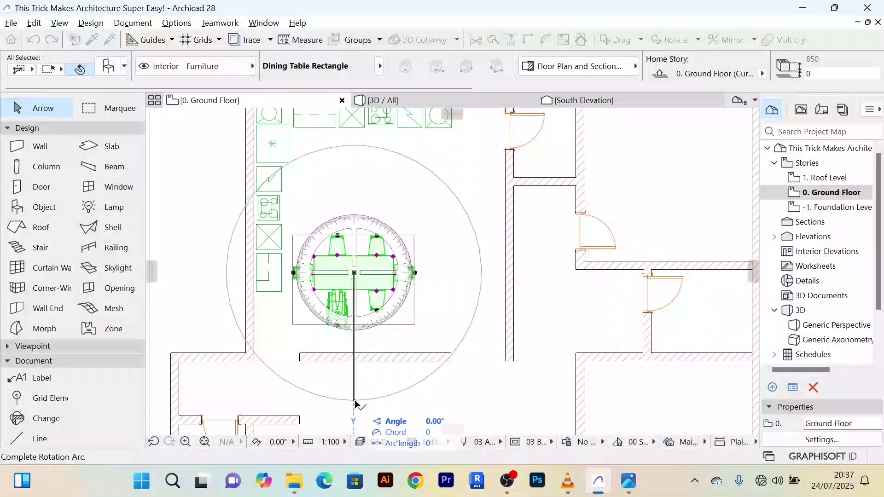
click(185, 272)
scroll(395, 301, up, 2)
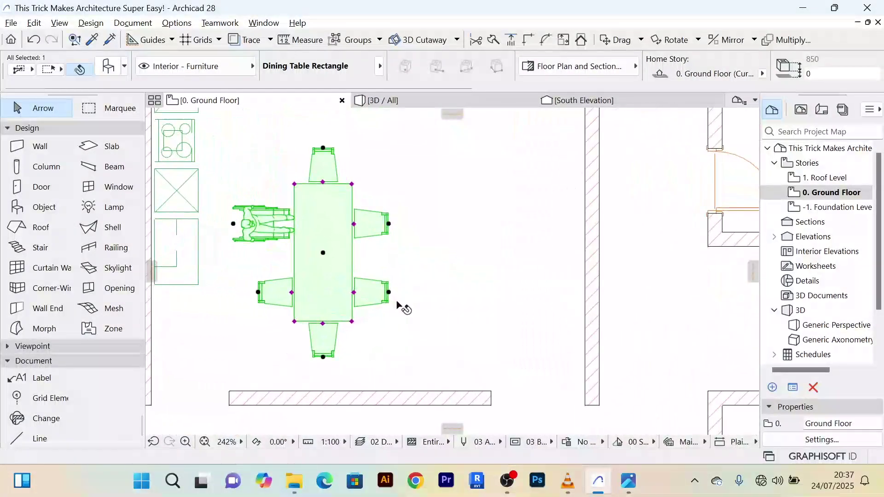
Step: Nudge the dining table set east until it is about 1528 mm from the west wall, and deselect it
scroll(400, 306, down, 2)
key(shift+Right)
key(shift+Right)
key(shift+Right)
key(shift+Right)
key(shift+Right)
key(shift+Right)
key(shift+Right)
key(shift+Right)
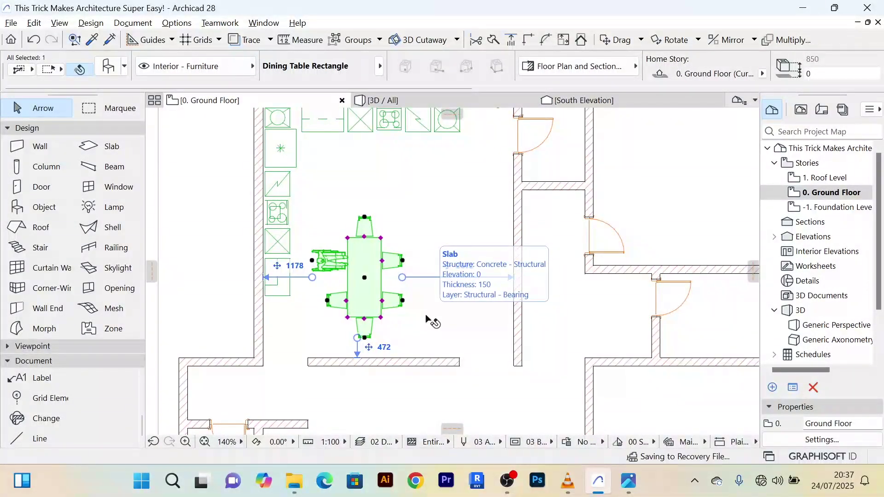
key(shift+Right)
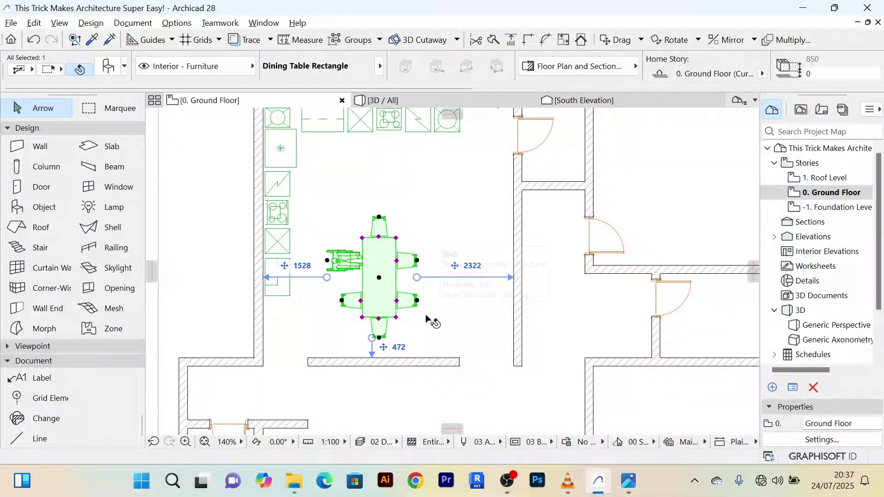
scroll(414, 291, down, 3)
click(244, 233)
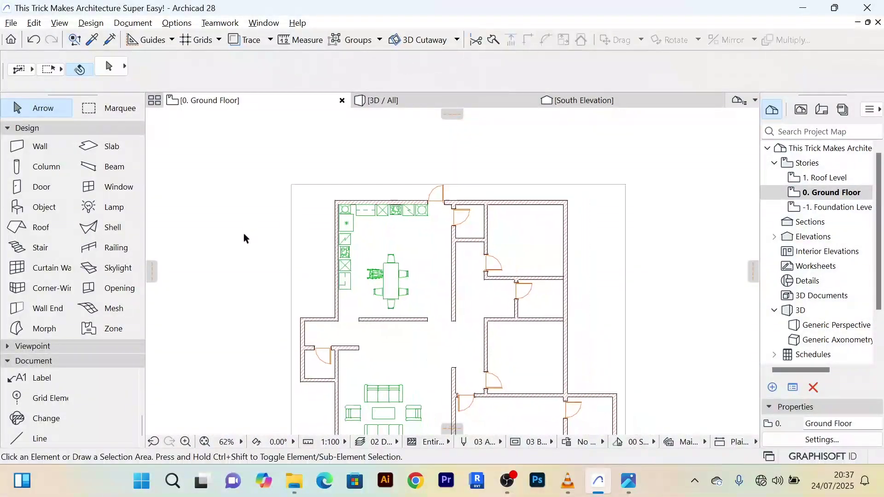
Step: Examine the ground floor plan, comparing the furnished kitchen, dining and living areas with the empty rooms on the east side
scroll(233, 207, down, 1)
scroll(231, 220, up, 3)
scroll(231, 218, down, 3)
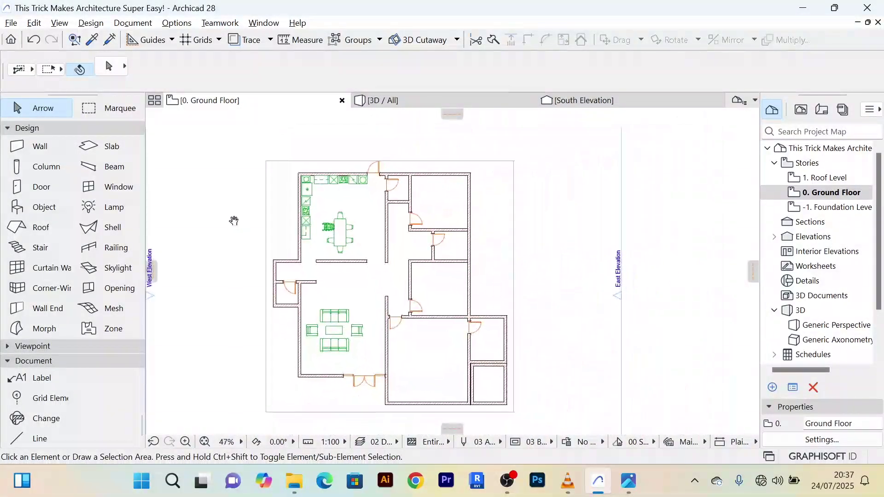
middle_drag(231, 216, 229, 212)
scroll(228, 207, up, 3)
scroll(228, 206, down, 1)
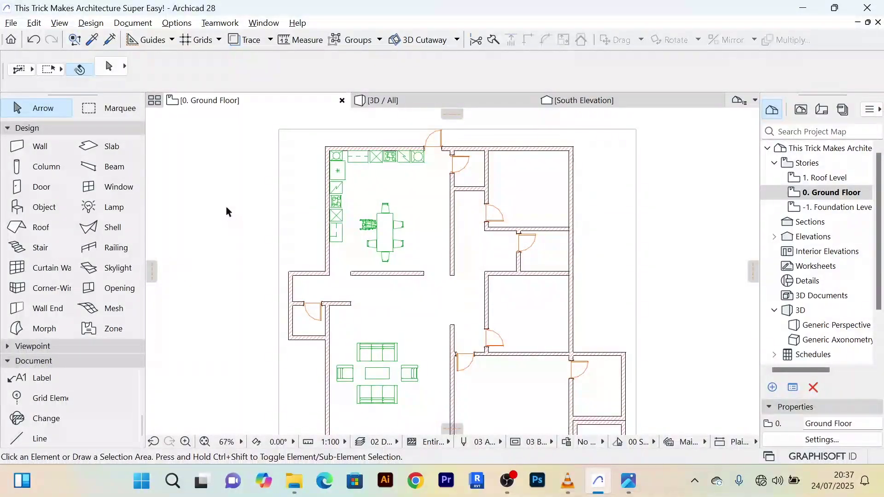
scroll(226, 207, down, 2)
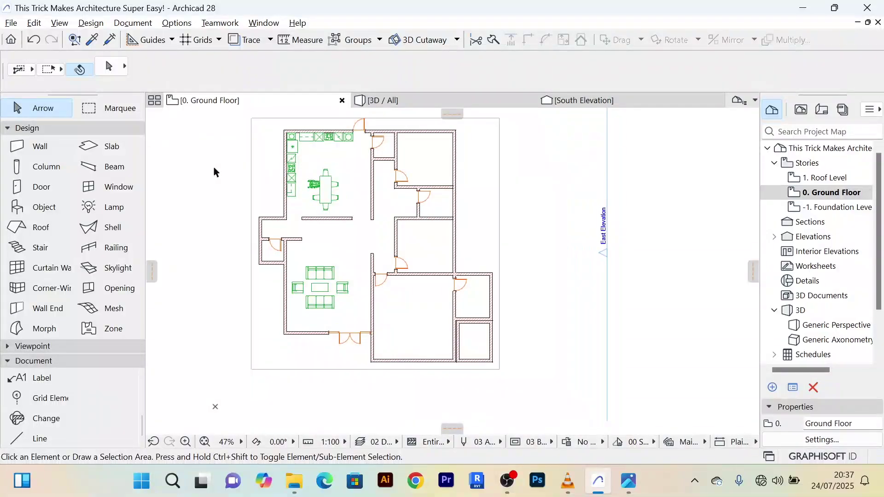
scroll(439, 152, up, 4)
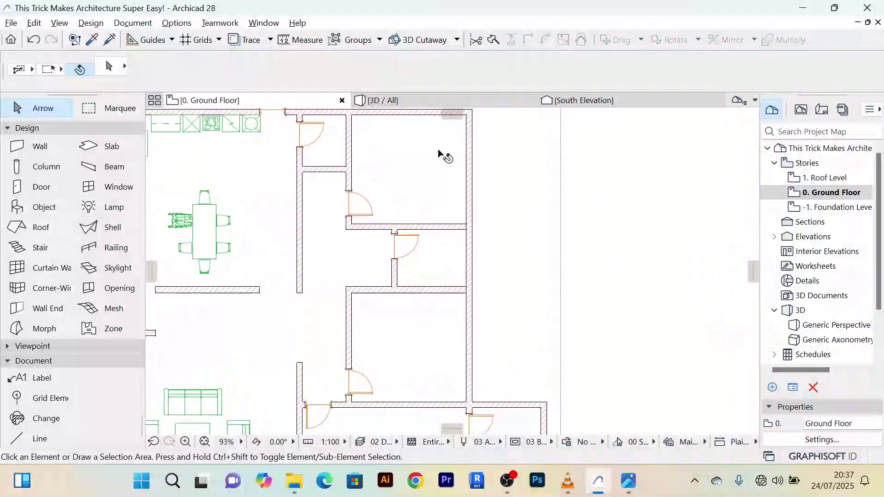
scroll(439, 154, down, 2)
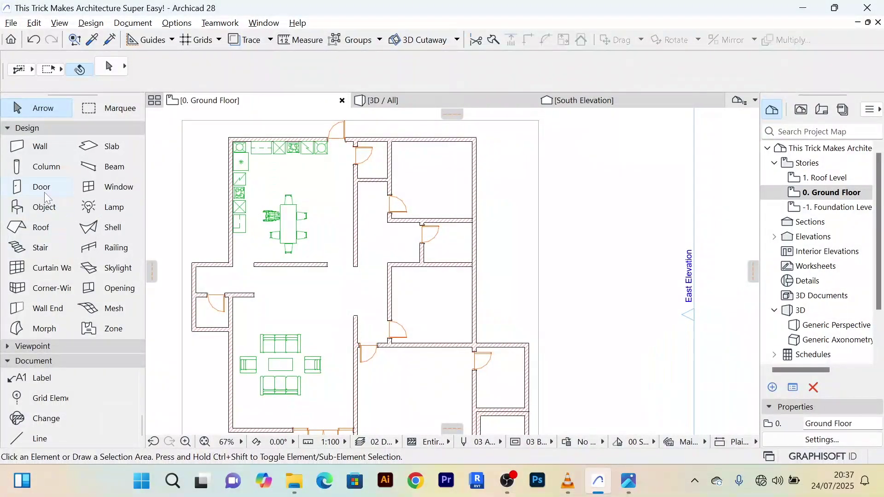
Step: Choose Bed Double 01 from the Beds library folder as the default object for placement
double_click(46, 206)
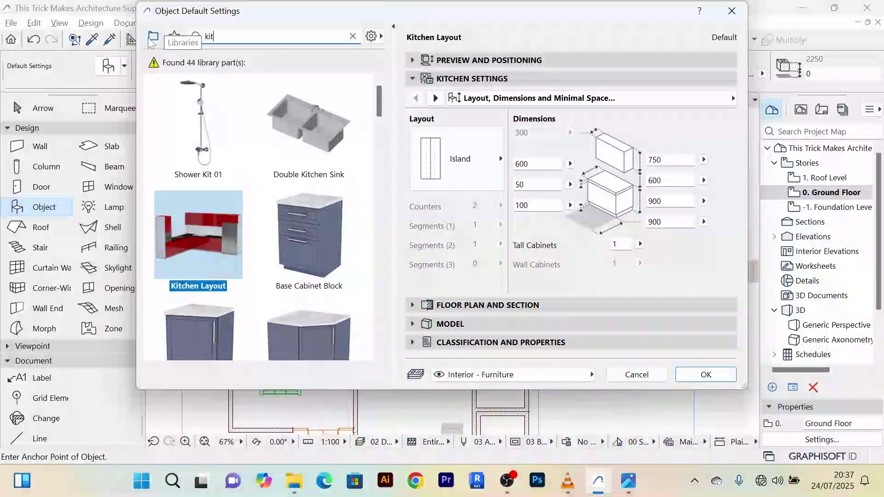
click(153, 38)
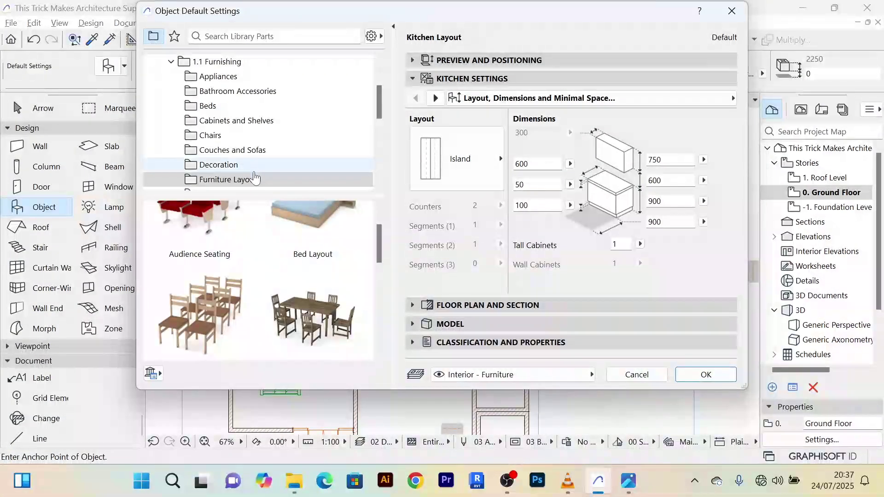
click(209, 107)
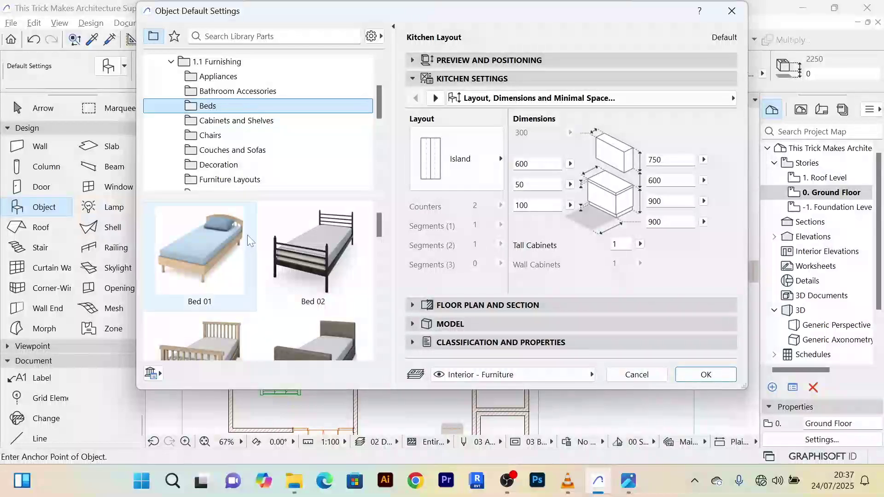
scroll(306, 241, down, 2)
scroll(290, 265, down, 5)
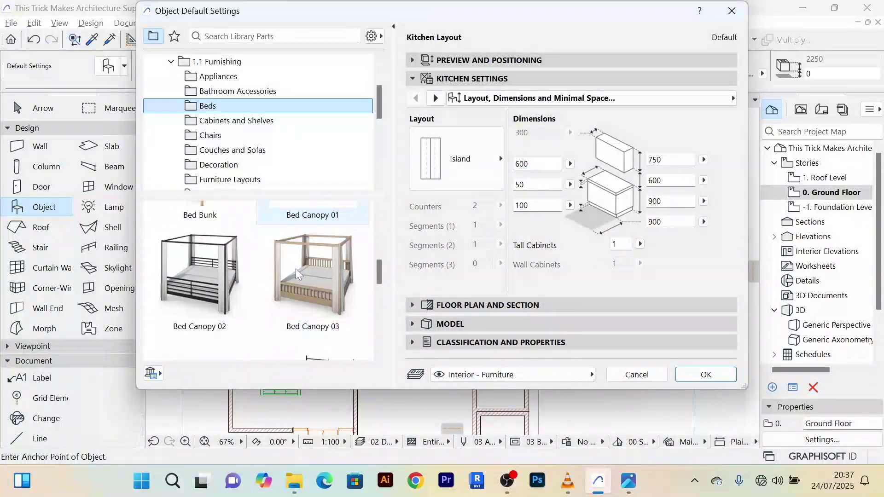
scroll(290, 264, down, 5)
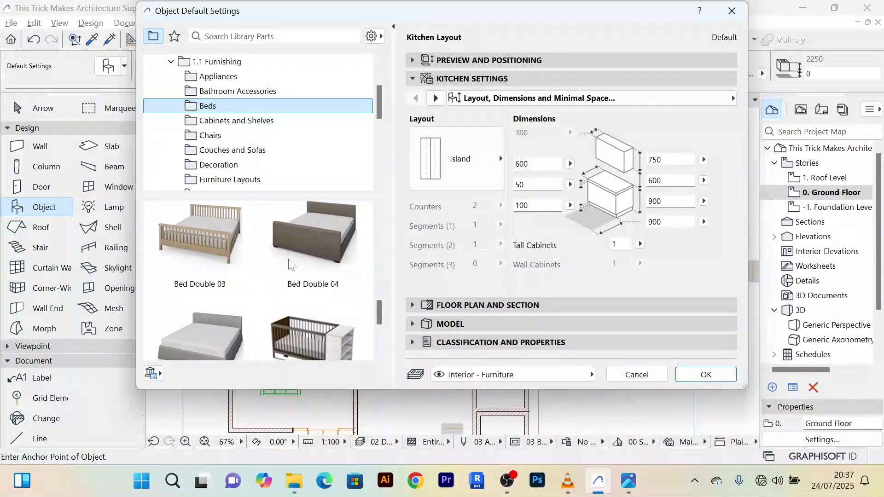
scroll(290, 263, up, 6)
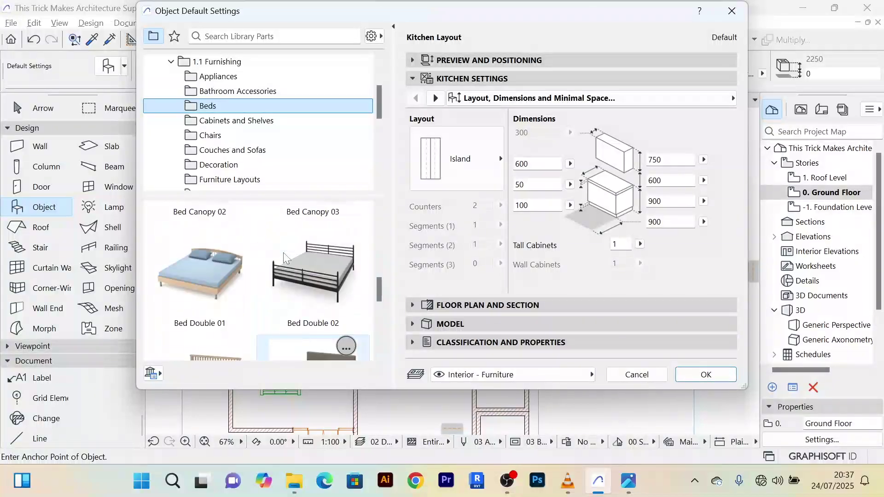
click(210, 269)
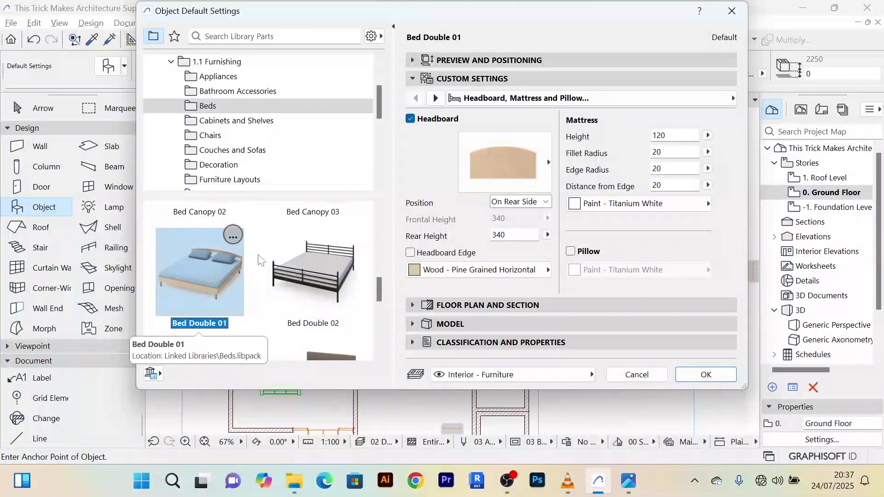
scroll(292, 249, down, 2)
scroll(291, 249, down, 2)
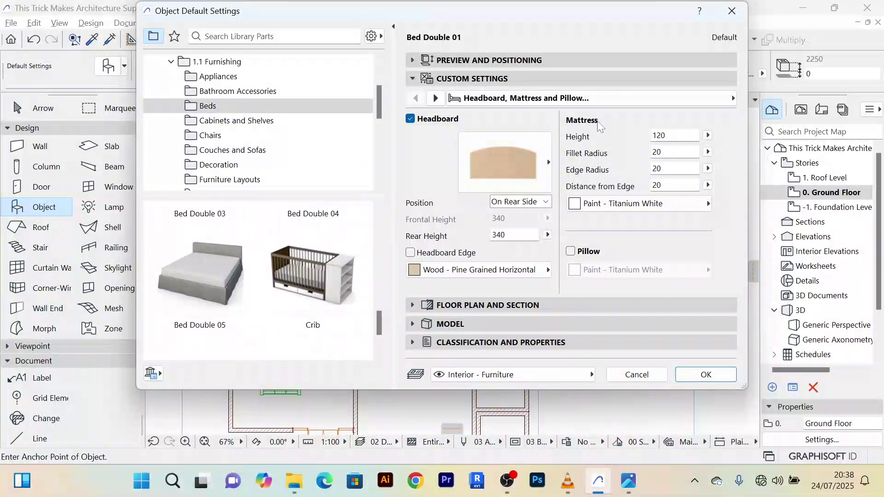
Step: Set the double bed's length to 2500 mm and its width to 2500 mm
click(412, 61)
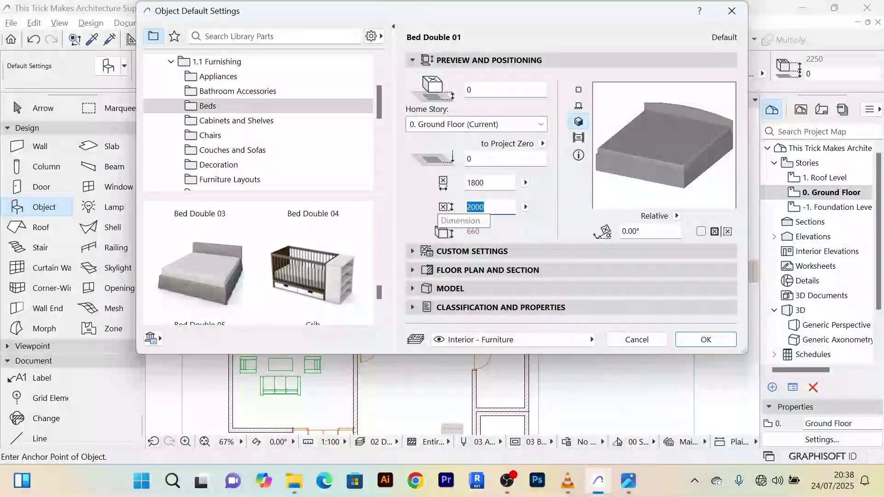
text(5)
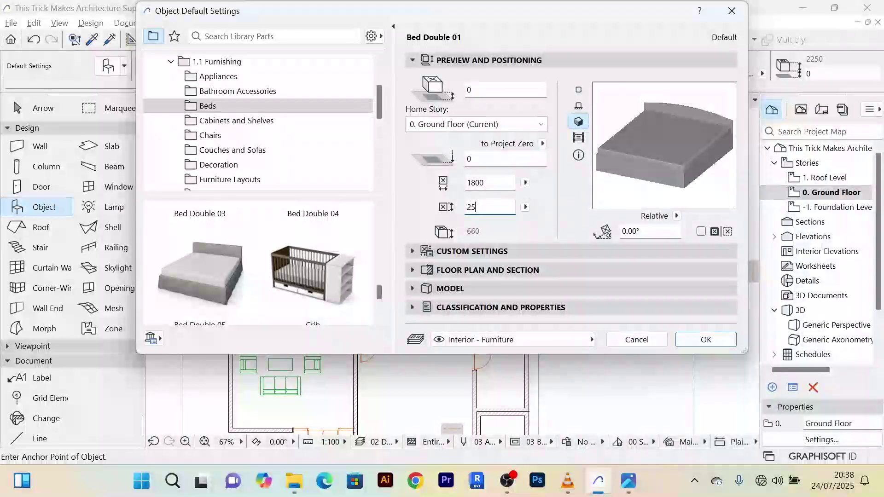
click(485, 183)
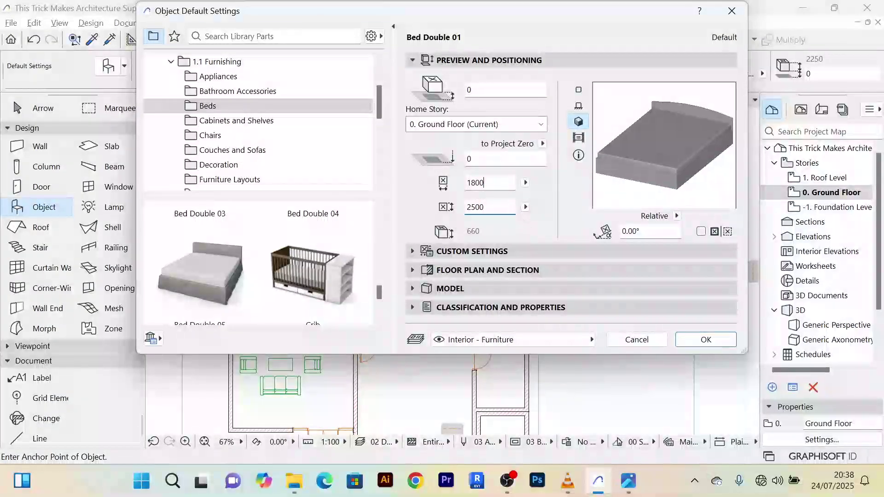
text(250)
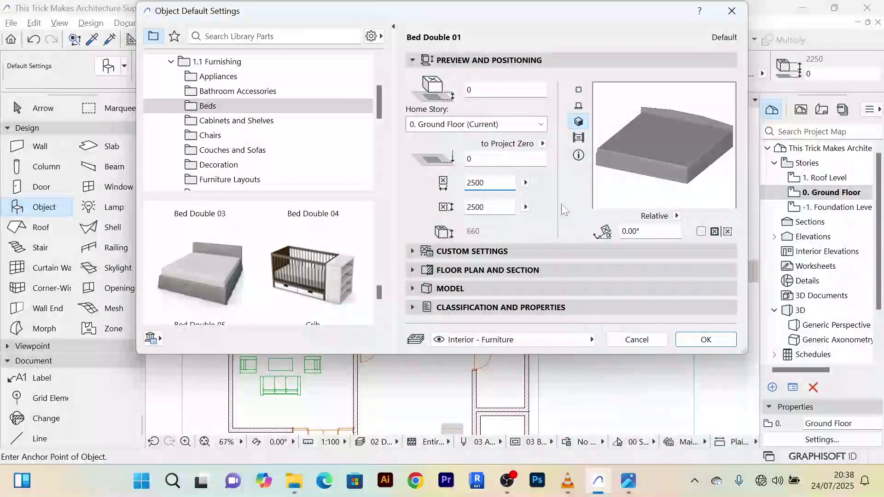
Step: Add pillows to the double bed and give them the Paint - Glossy White surface
click(414, 251)
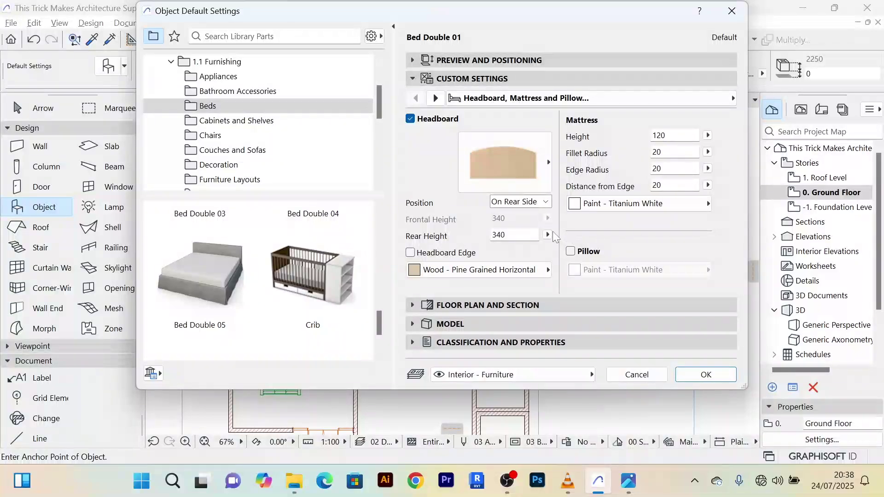
click(546, 202)
click(546, 202)
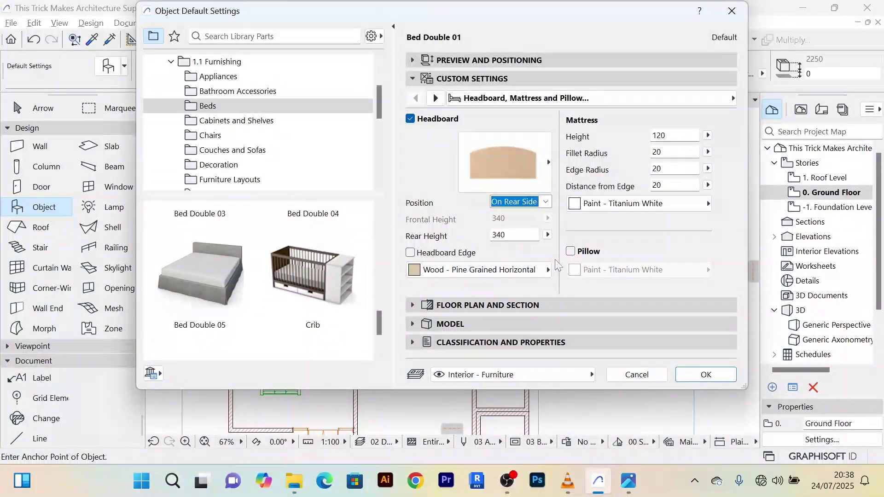
click(572, 251)
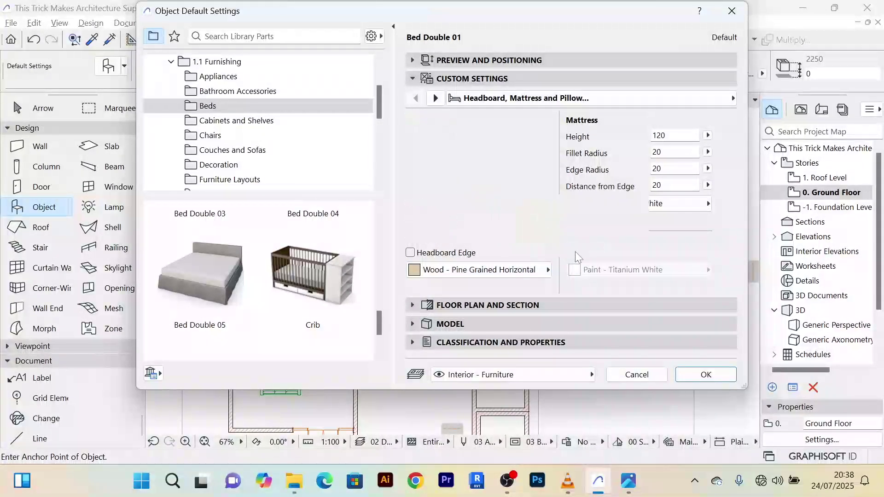
click(709, 271)
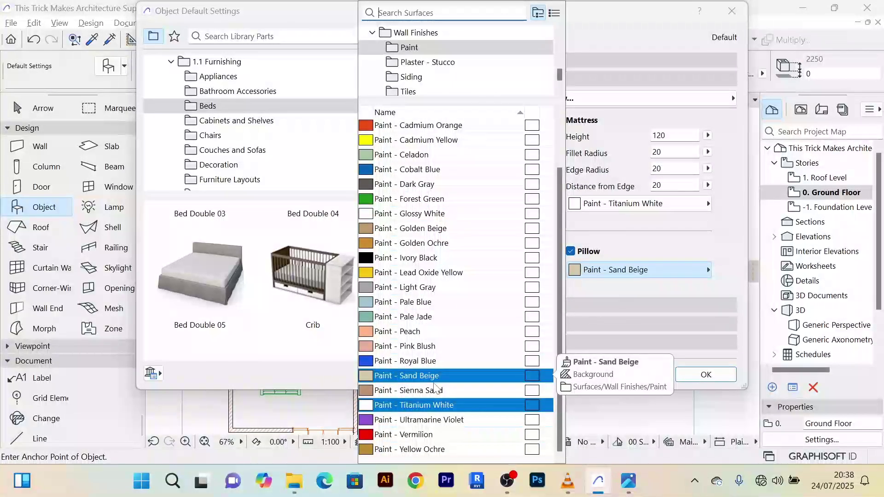
click(414, 214)
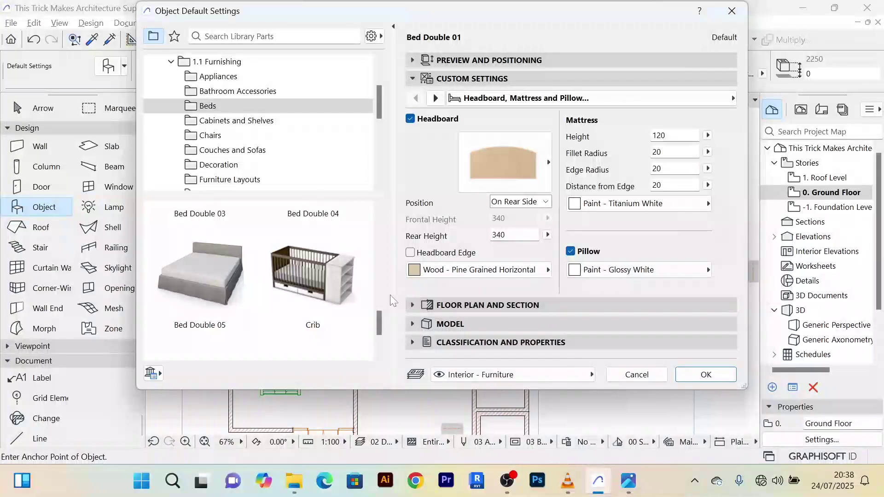
Step: Review the bed's floor plan symbol and surface override options, keep the surface on GENERAL, and accept the object settings
click(411, 303)
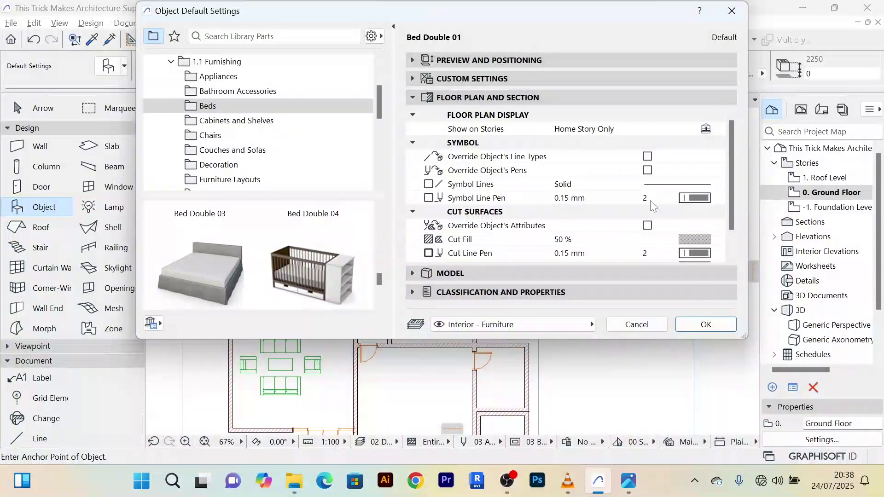
scroll(675, 204, down, 2)
scroll(675, 205, up, 2)
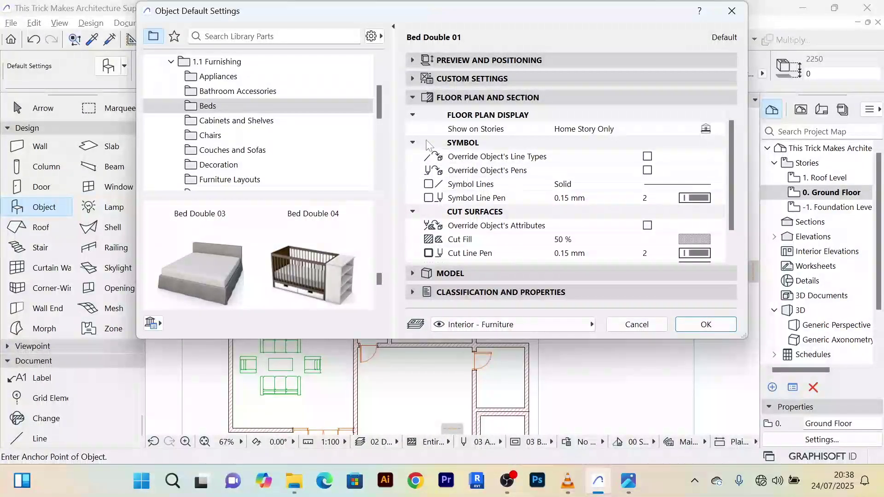
click(409, 102)
click(412, 115)
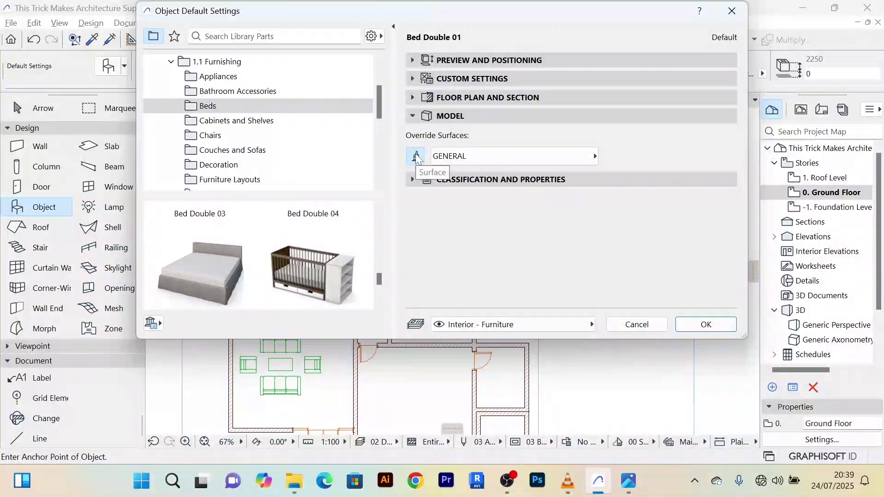
click(466, 162)
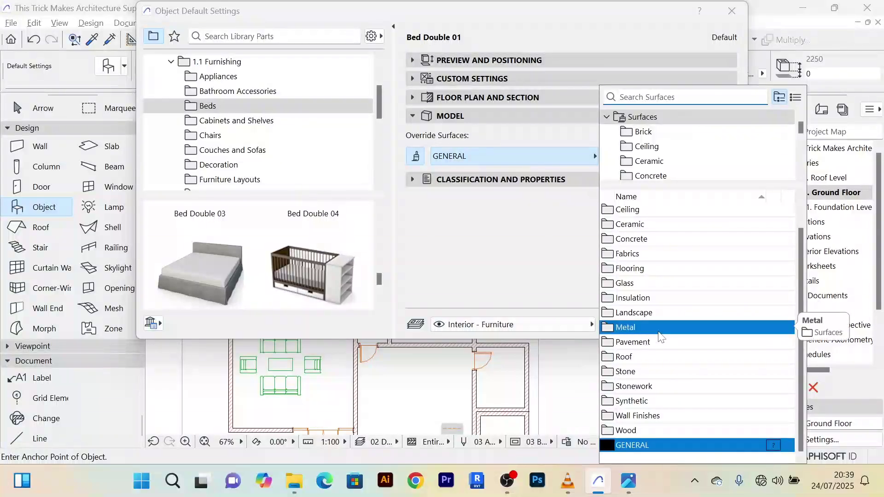
click(445, 159)
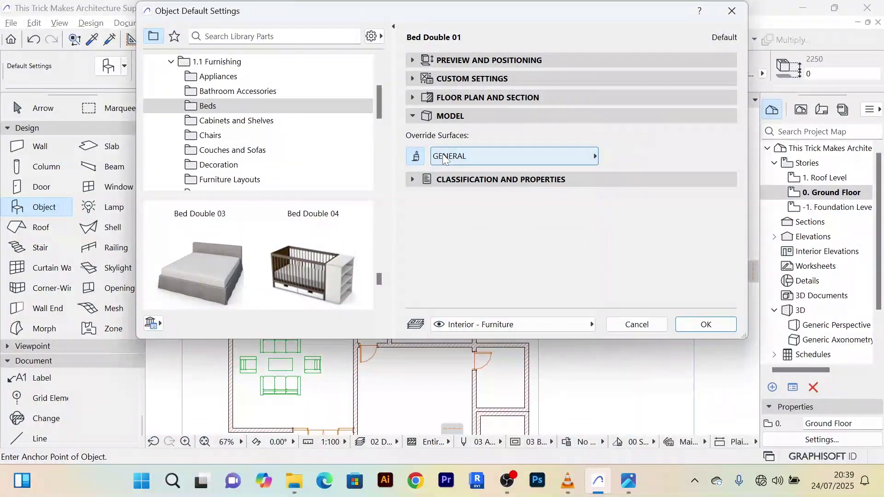
click(705, 325)
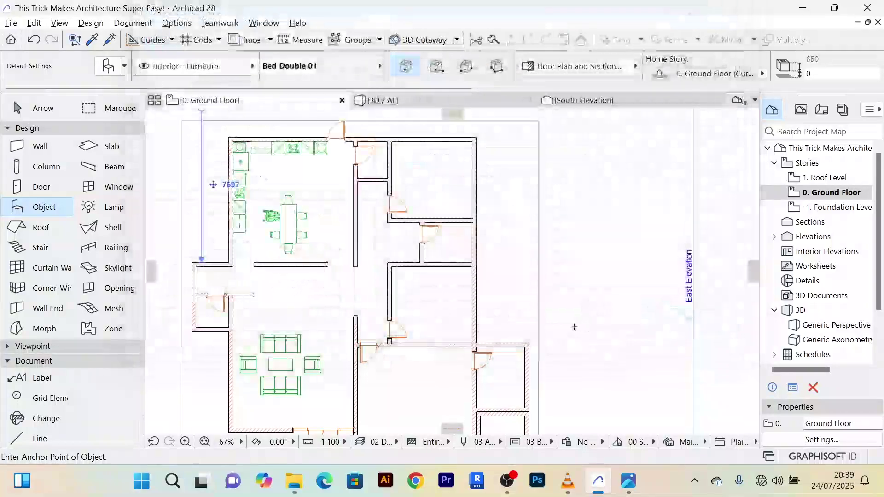
Step: Place the Bed Double 01 object in the large southeast bedroom, in its eastern part beside the partition wall
scroll(449, 175, down, 2)
scroll(443, 200, up, 2)
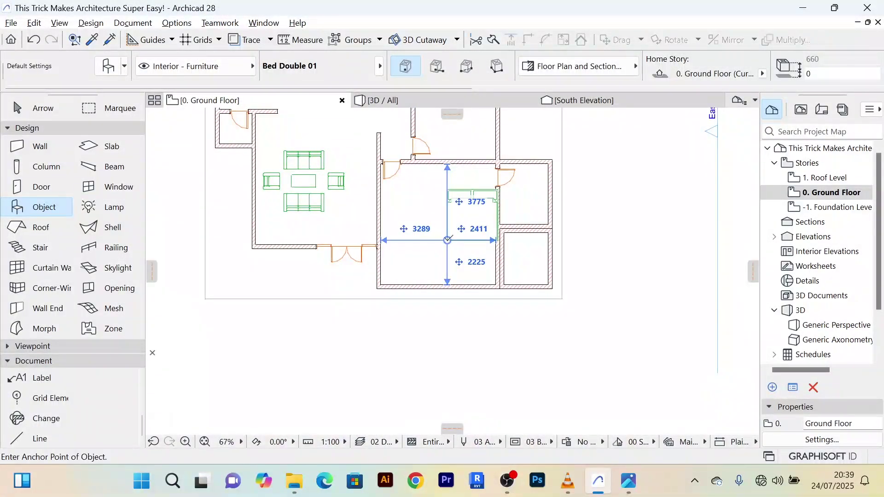
click(447, 240)
click(41, 110)
Step: Move the double bed southwest within the bedroom, about 590 from the south wall and 620 from the east partition wall
scroll(478, 221, up, 5)
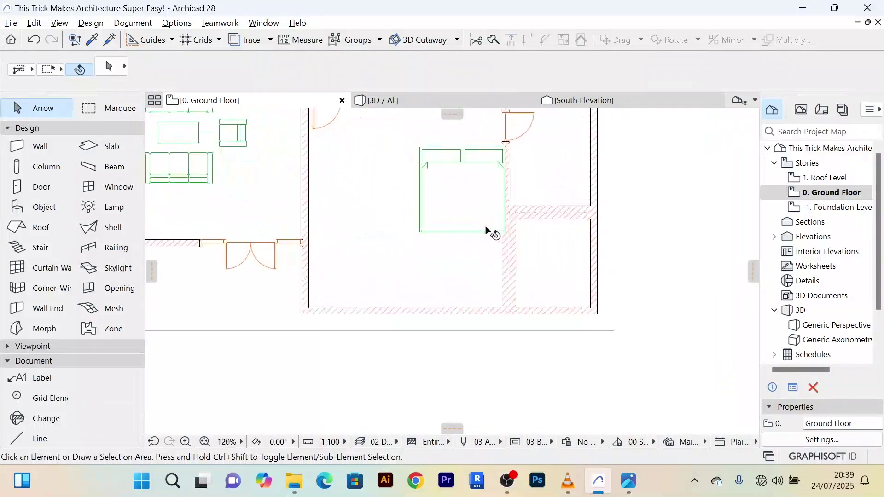
click(409, 178)
scroll(407, 177, down, 5)
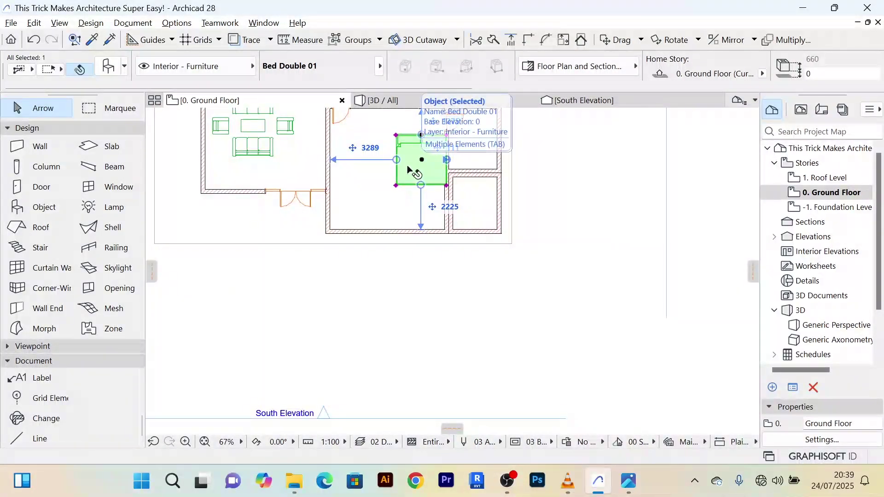
key(ctrl+d)
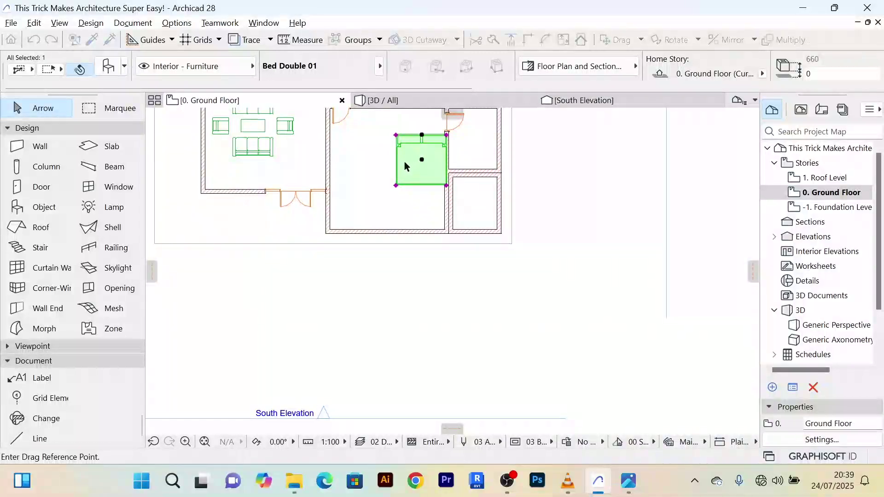
click(420, 161)
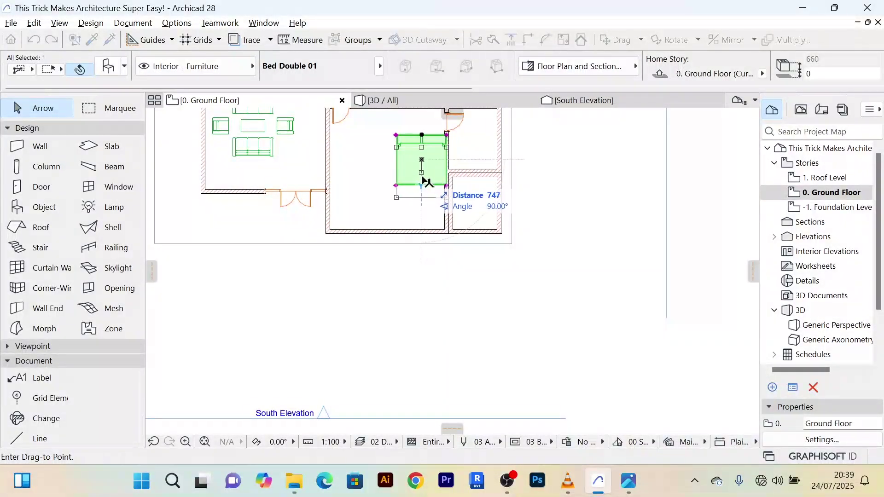
click(408, 195)
Step: Rotate the double bed 90° about its centre
scroll(411, 200, up, 2)
scroll(415, 202, down, 1)
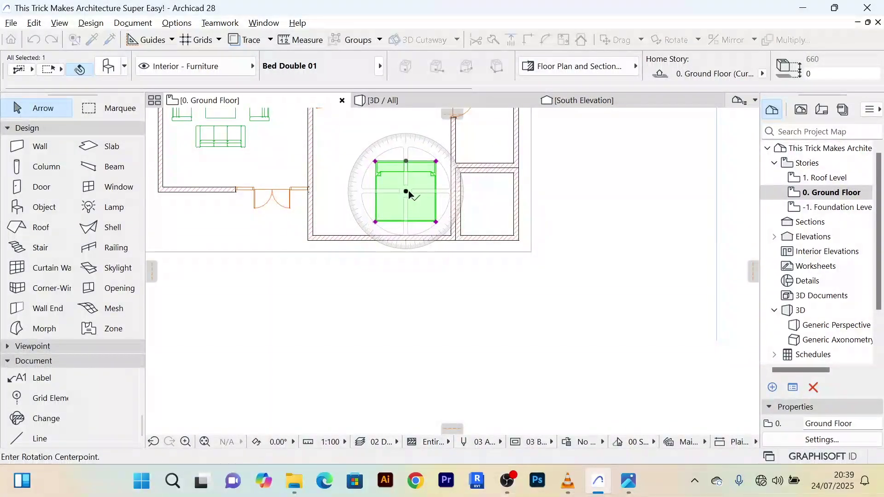
click(407, 190)
click(407, 345)
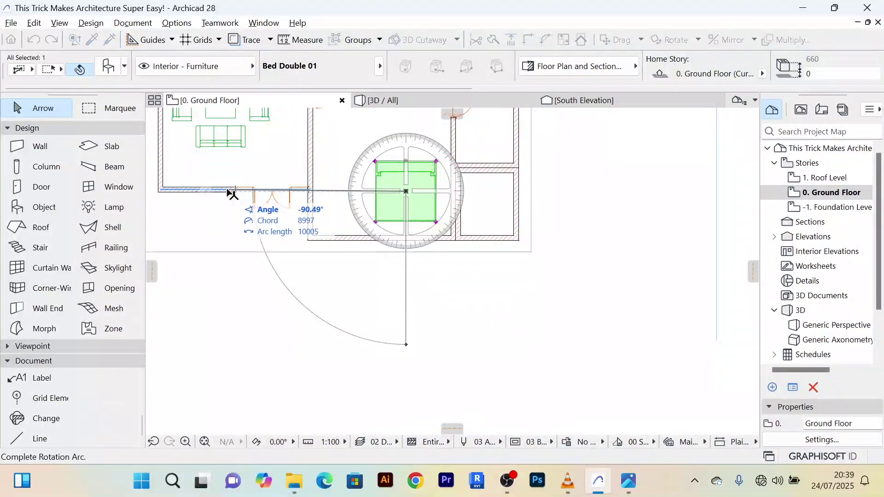
key(Tab)
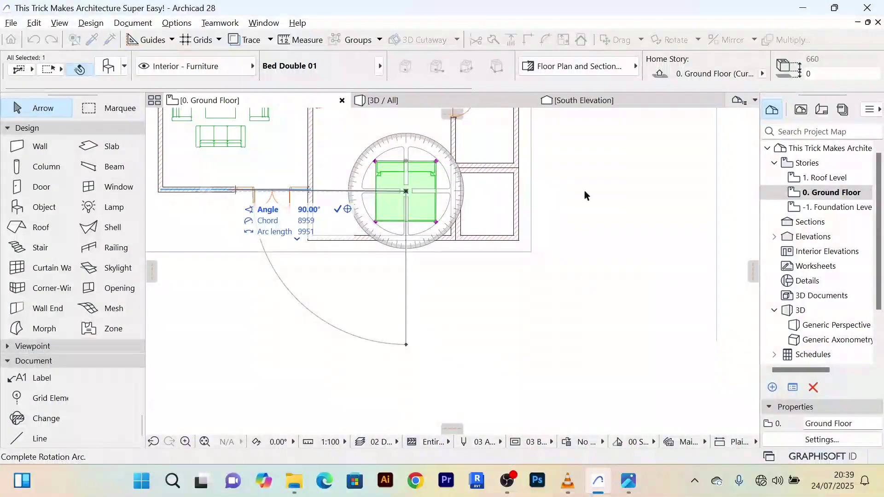
key(Return)
middle_drag(436, 278, 440, 307)
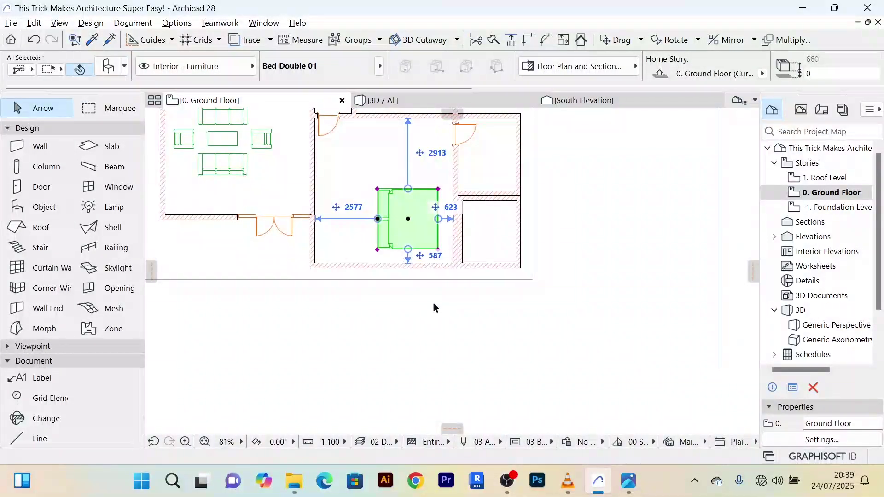
Step: Rotate the double bed about 180° around its centre so the headboard faces the east partition wall
scroll(446, 301, up, 4)
scroll(430, 242, down, 3)
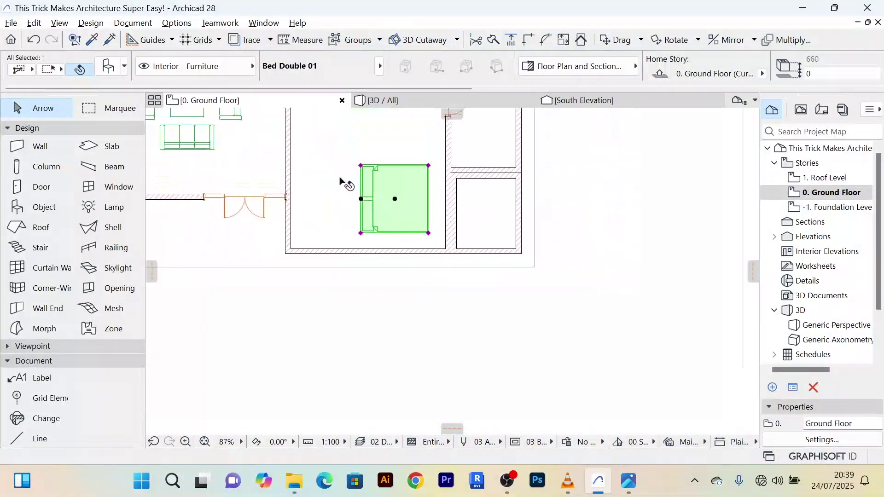
scroll(461, 190, down, 1)
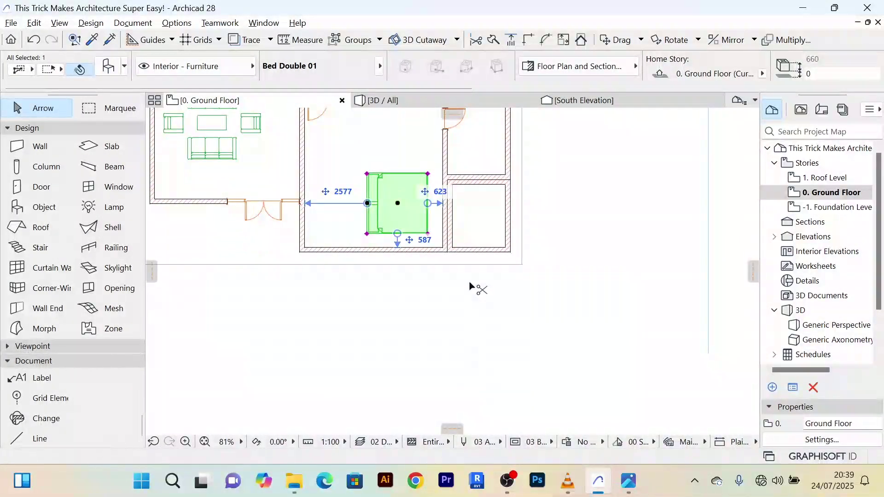
key(ctrl+e)
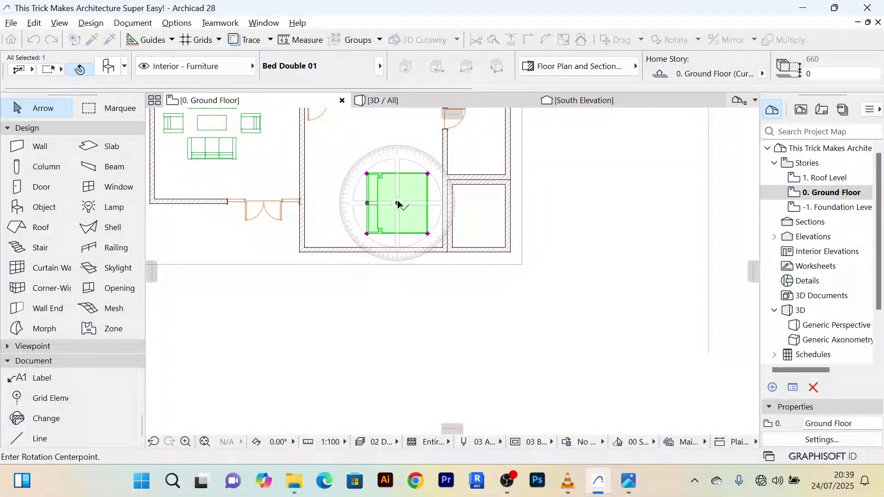
click(398, 203)
click(398, 407)
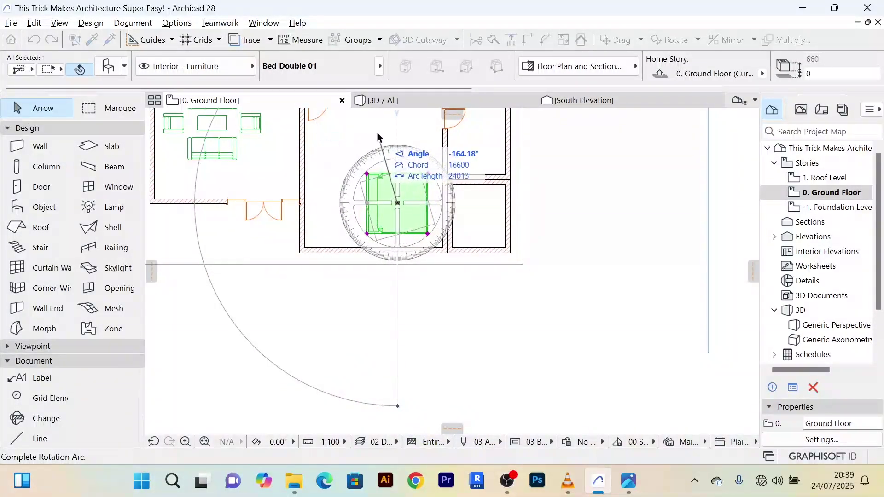
click(396, 130)
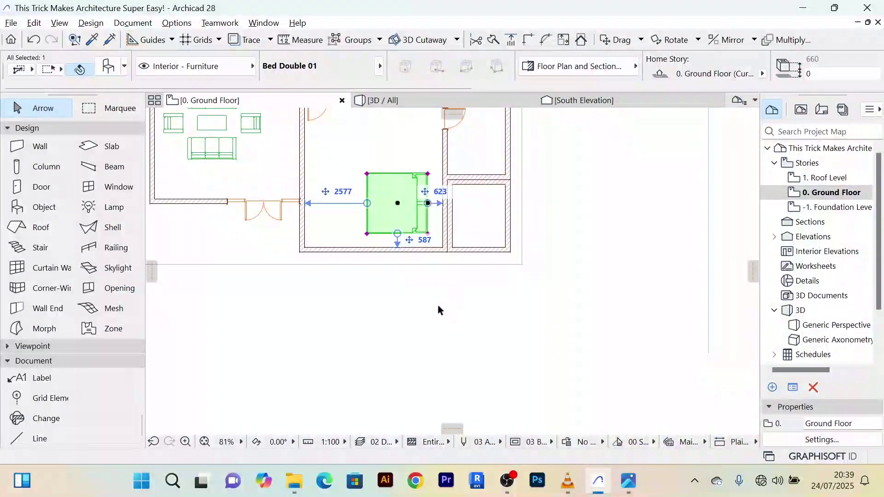
Step: Set the distance between the bed's headboard and the east partition wall to 0, and deselect the bed
scroll(437, 302, up, 1)
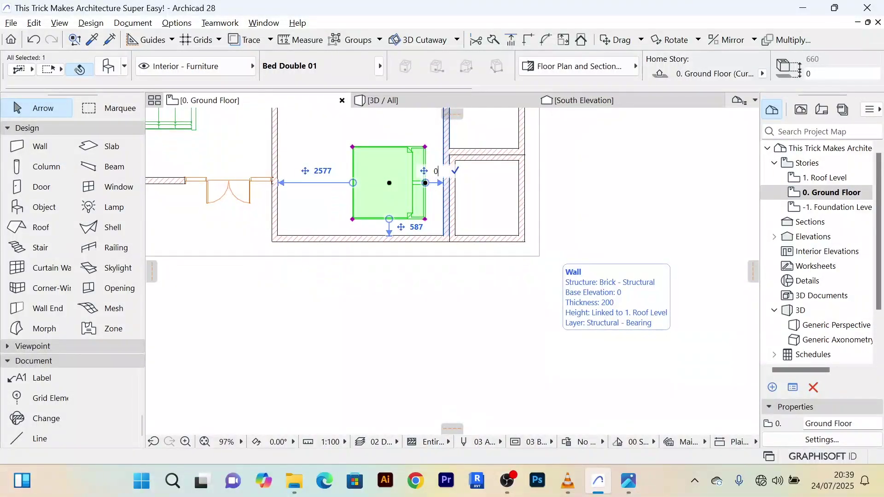
key(Return)
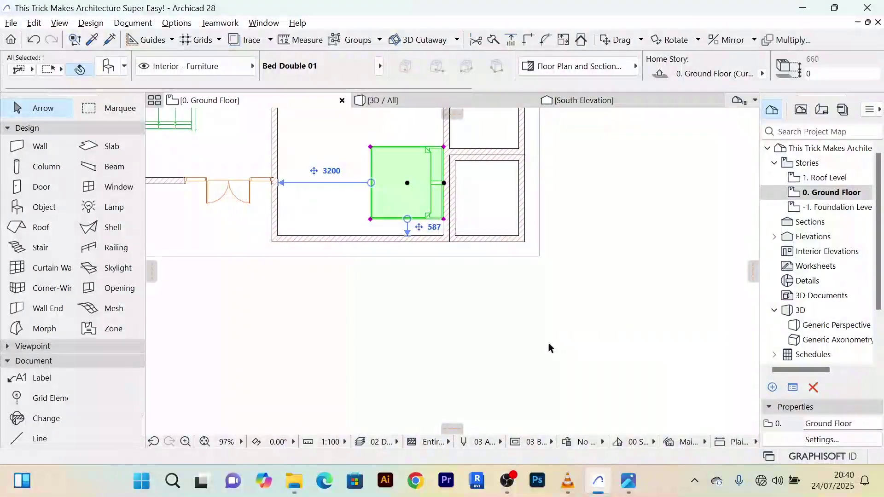
click(631, 264)
scroll(631, 264, up, 3)
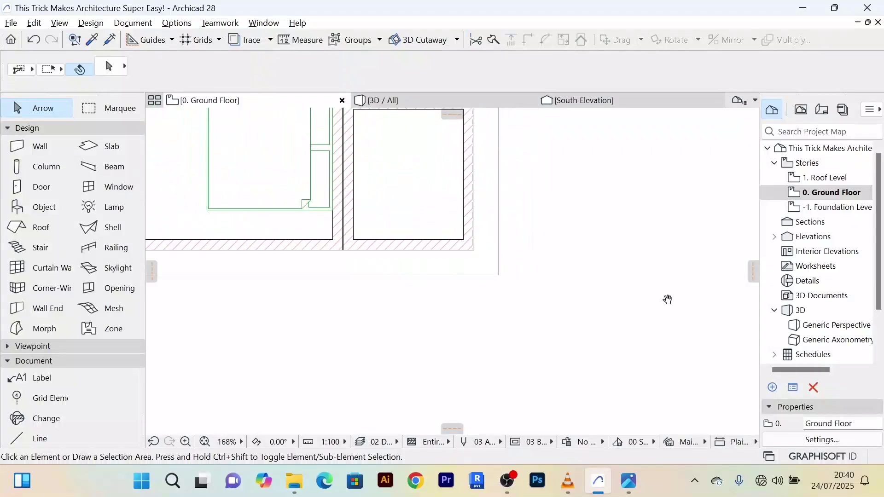
scroll(667, 300, down, 6)
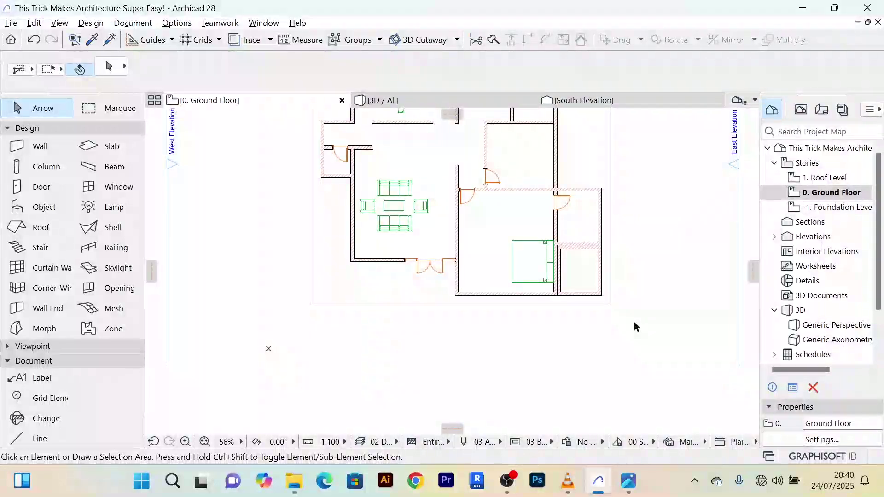
scroll(634, 321, down, 1)
scroll(626, 258, up, 3)
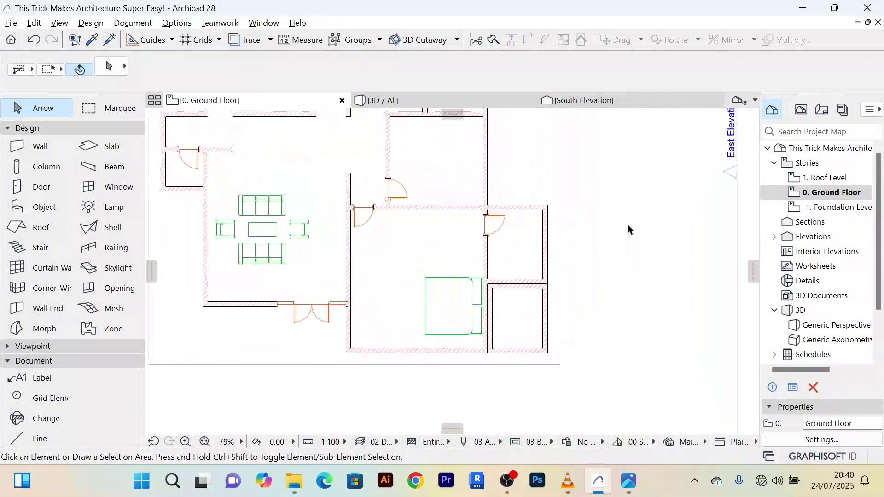
scroll(621, 223, down, 3)
middle_drag(620, 223, 610, 225)
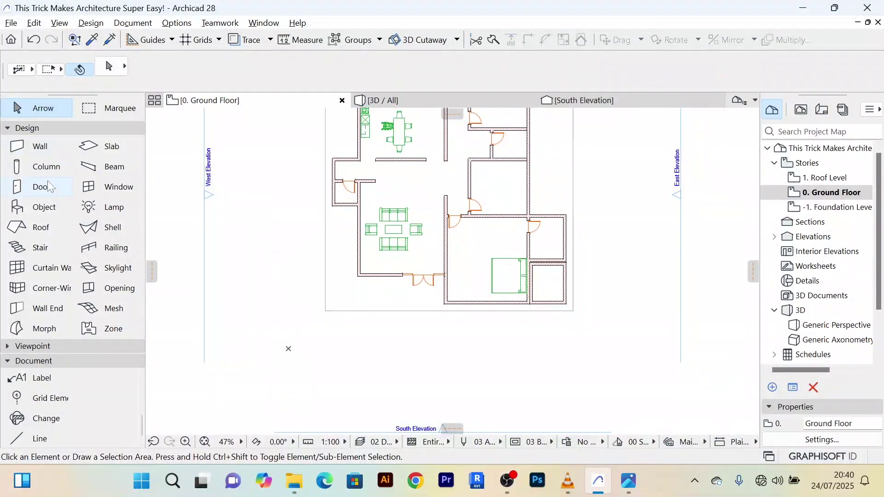
Step: Open the object default settings and choose the single bed Bed 01 from the Beds library folder
double_click(46, 212)
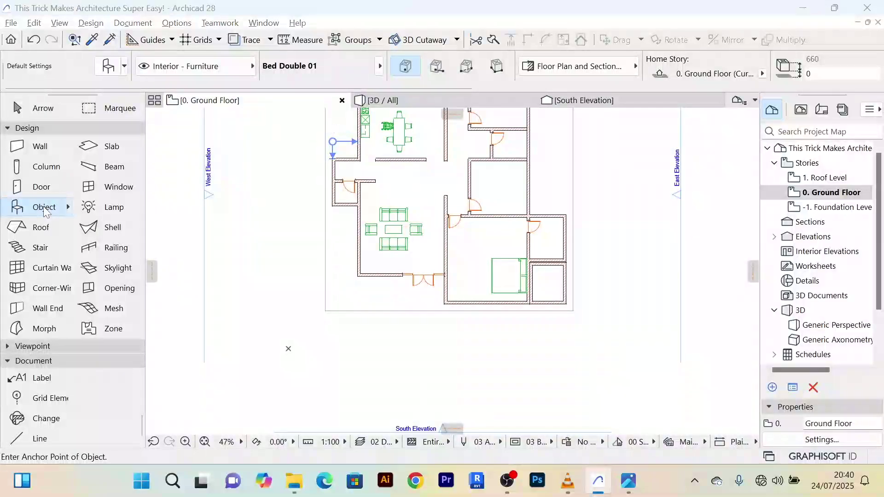
scroll(336, 242, down, 2)
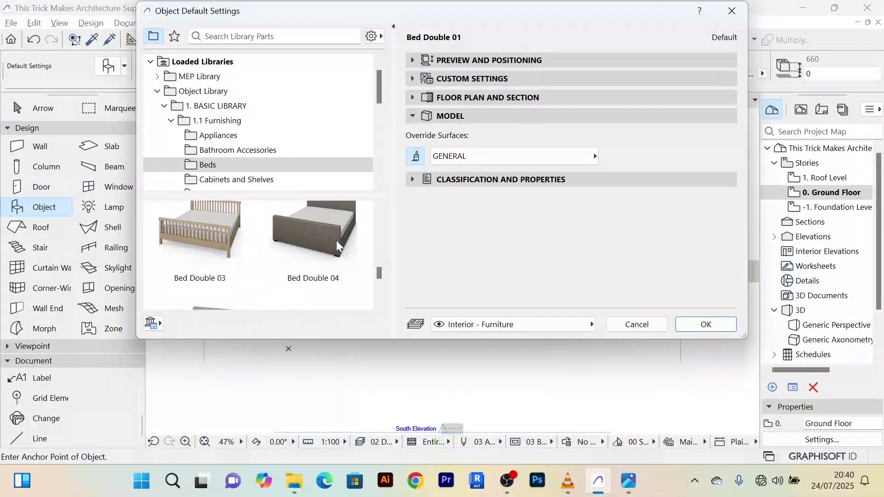
scroll(305, 239, down, 2)
scroll(307, 240, up, 2)
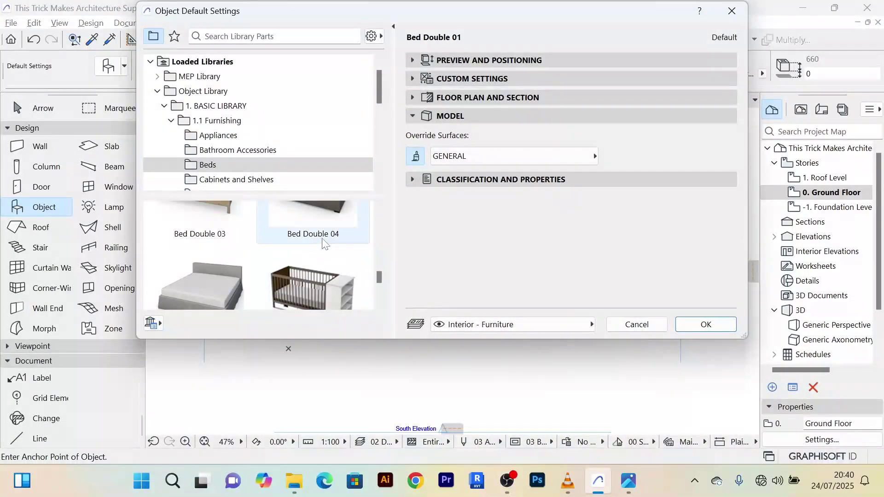
scroll(323, 242, up, 2)
scroll(322, 243, down, 4)
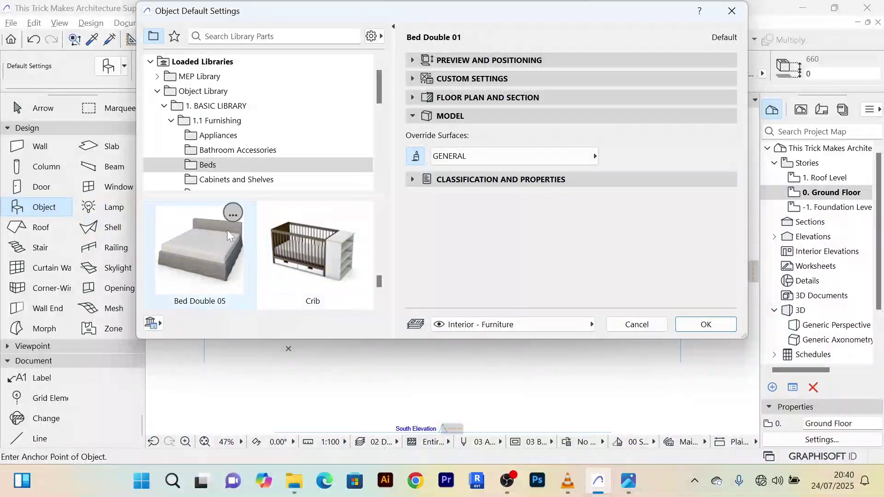
scroll(226, 229, down, 2)
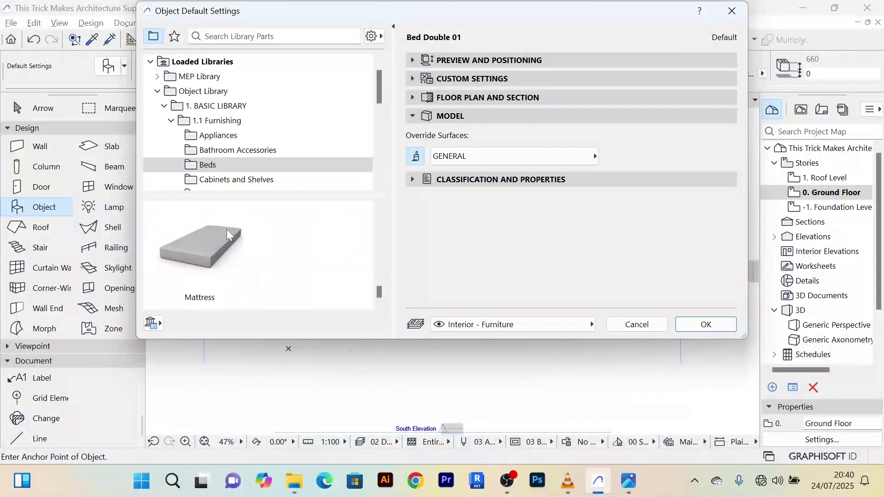
scroll(226, 229, up, 3)
scroll(229, 235, up, 2)
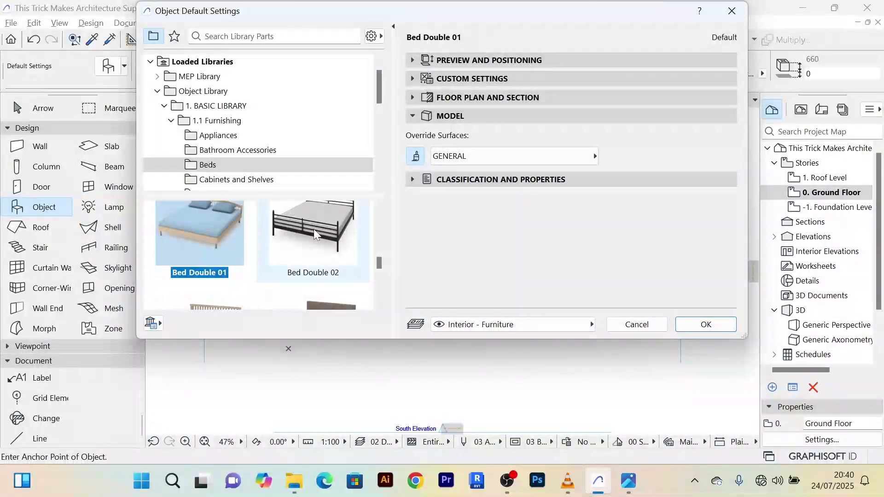
scroll(321, 229, up, 1)
scroll(331, 228, up, 2)
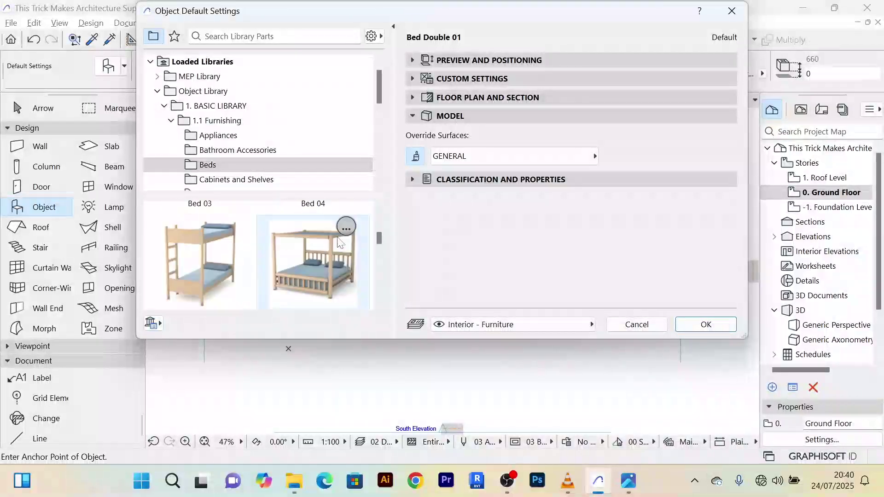
scroll(339, 248, up, 3)
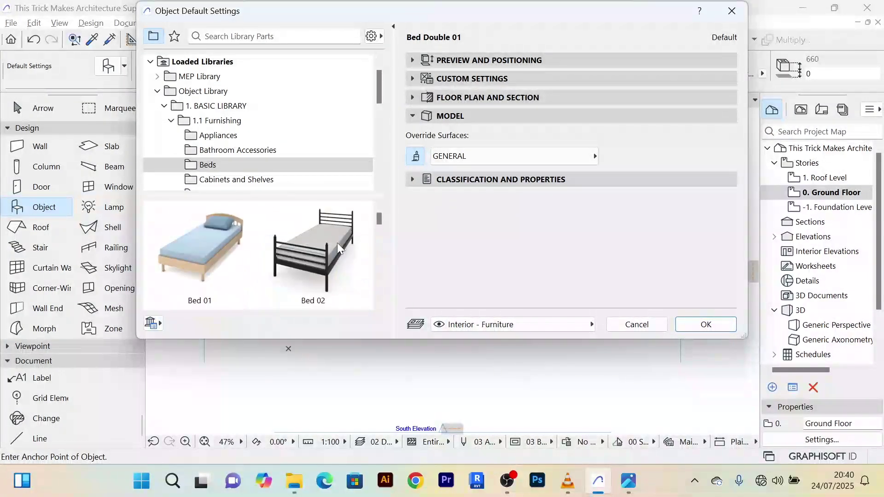
click(224, 239)
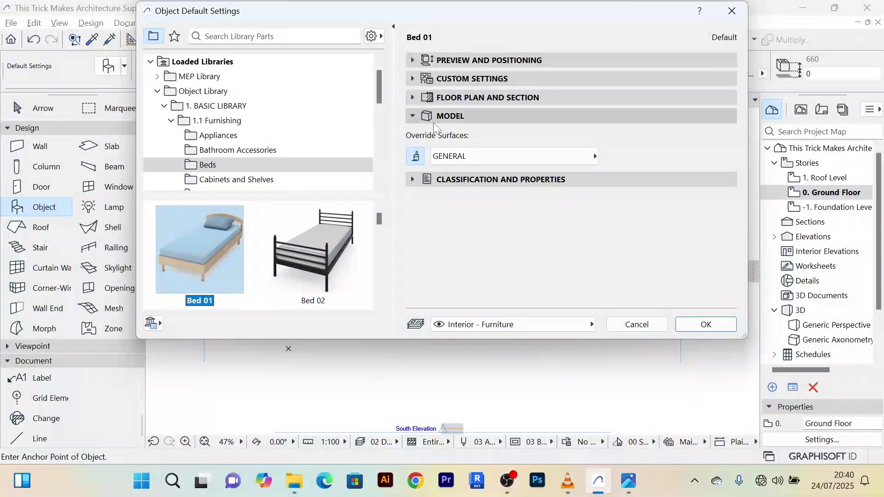
Step: Set the single bed's width to 1200 in its preview and positioning settings
click(413, 79)
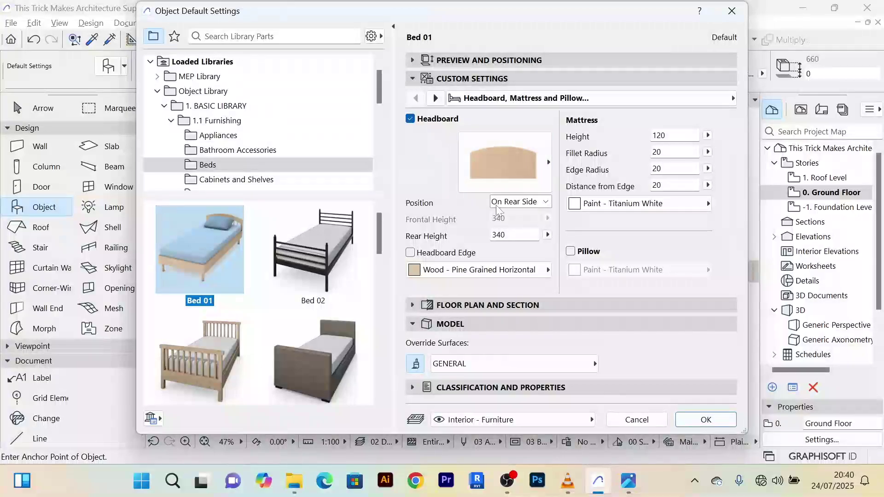
click(413, 60)
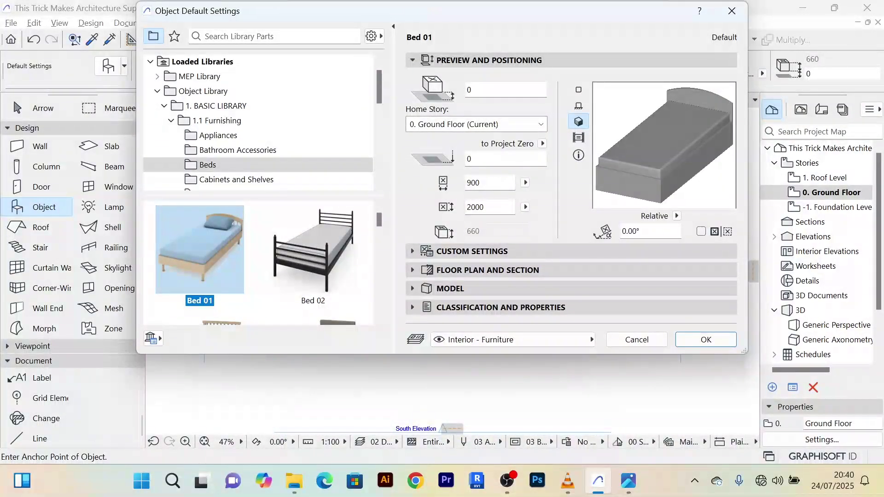
double_click(475, 207)
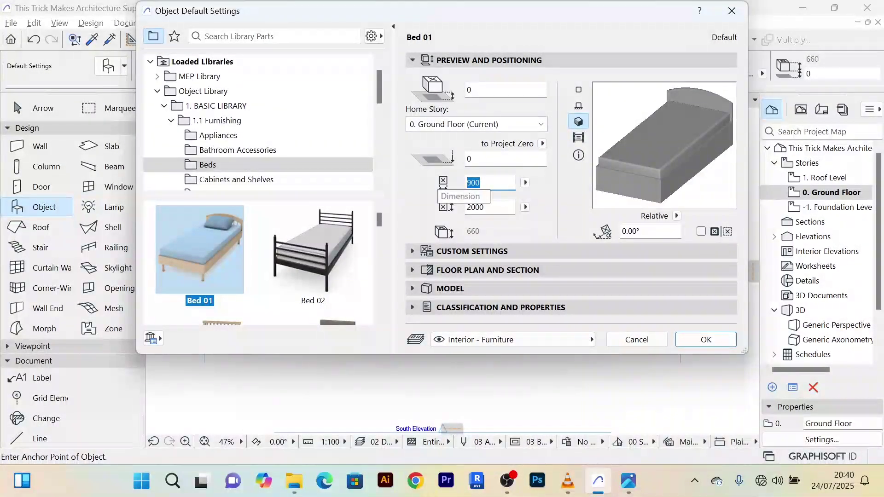
text(1200)
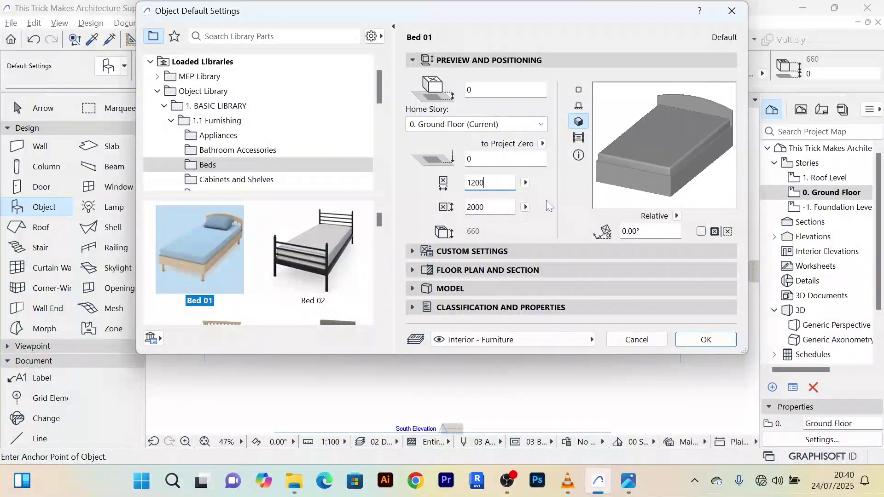
drag(485, 207, 479, 207)
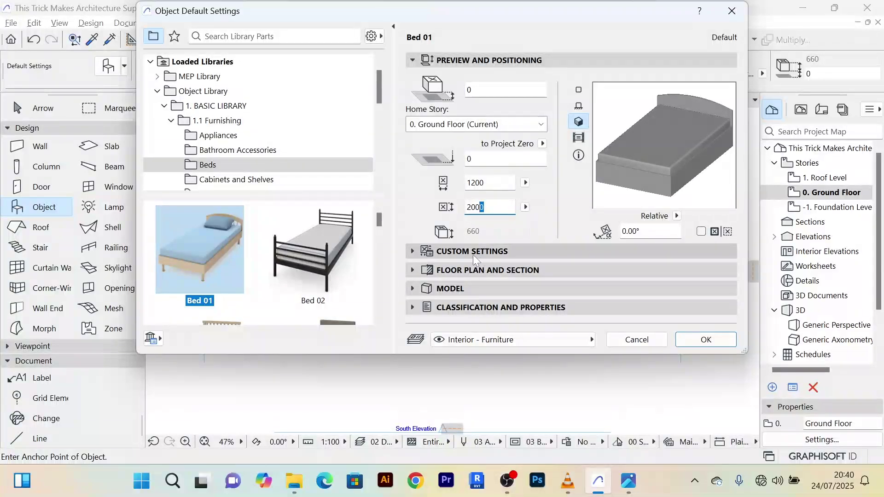
Step: Enable the pillow in the bed's custom settings and accept the object settings
click(411, 251)
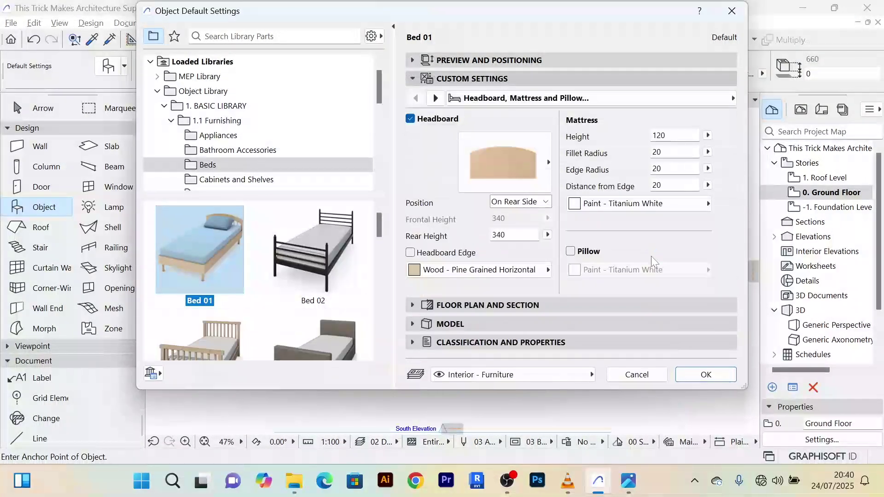
click(571, 251)
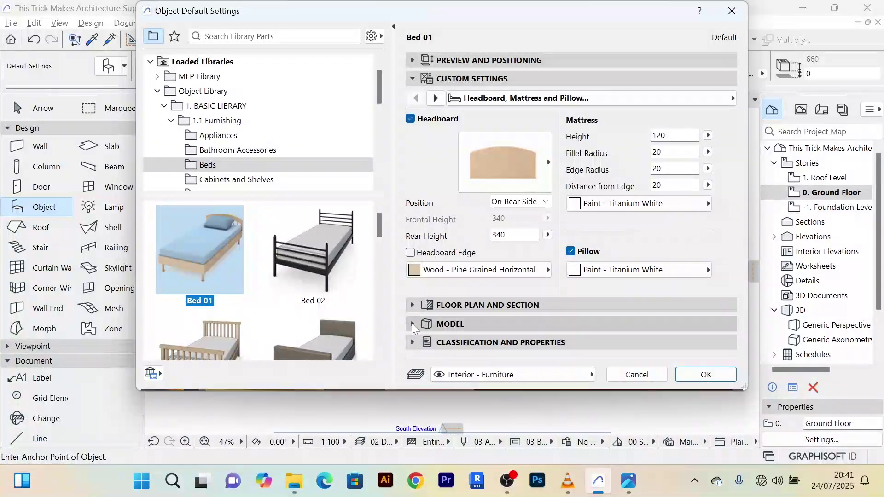
click(529, 327)
click(528, 327)
click(706, 375)
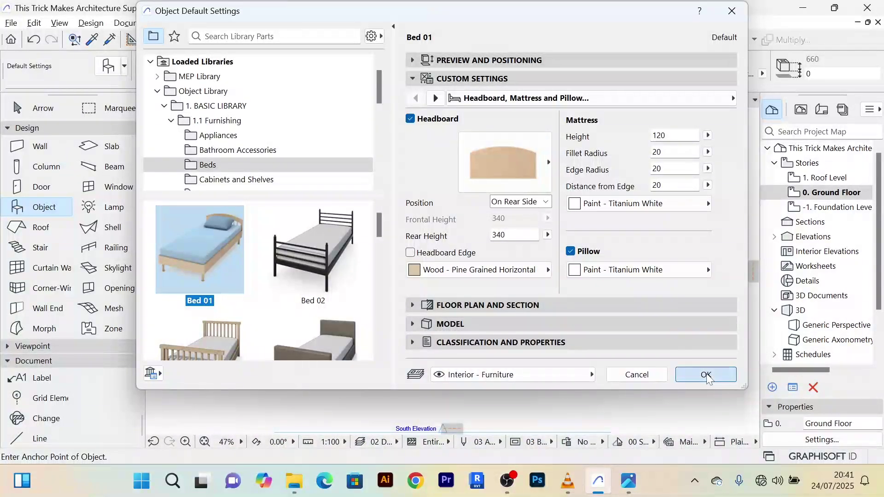
Step: Place one single bed in the middle east bedroom and another in the northeast bedroom, near their north walls
scroll(514, 204, up, 2)
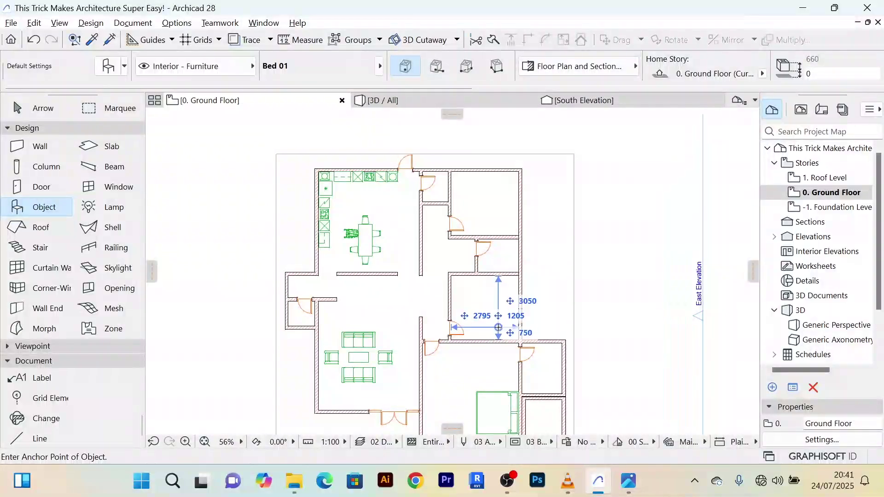
scroll(507, 319, up, 2)
click(496, 309)
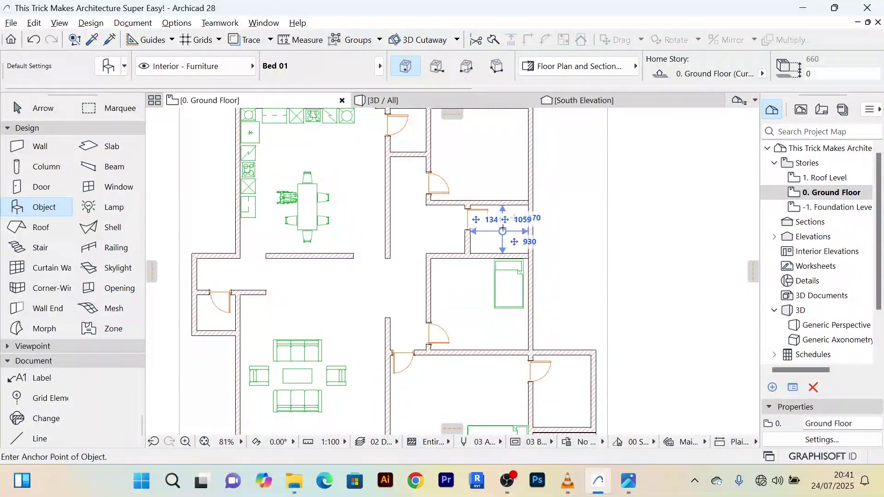
click(497, 153)
scroll(575, 184, down, 4)
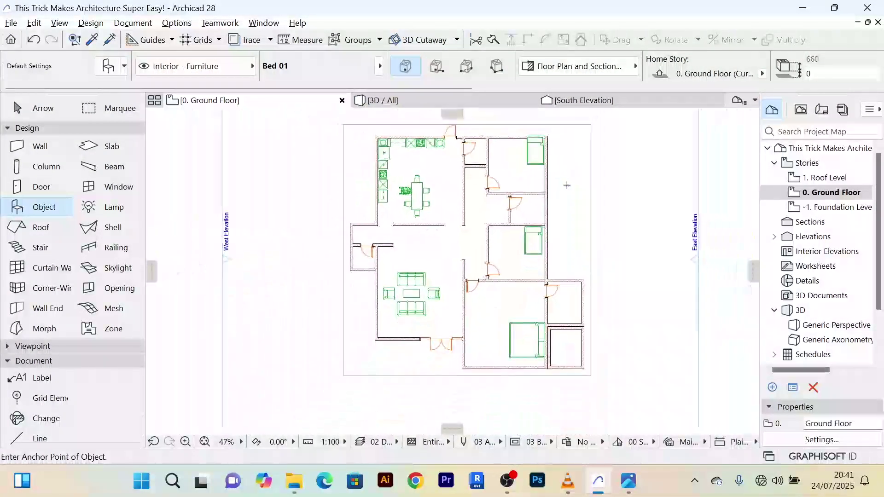
Step: Move the northeast bedroom's bed about 322 mm diagonally southwest, clear of the north wall, and deselect it
scroll(548, 233, up, 6)
click(28, 116)
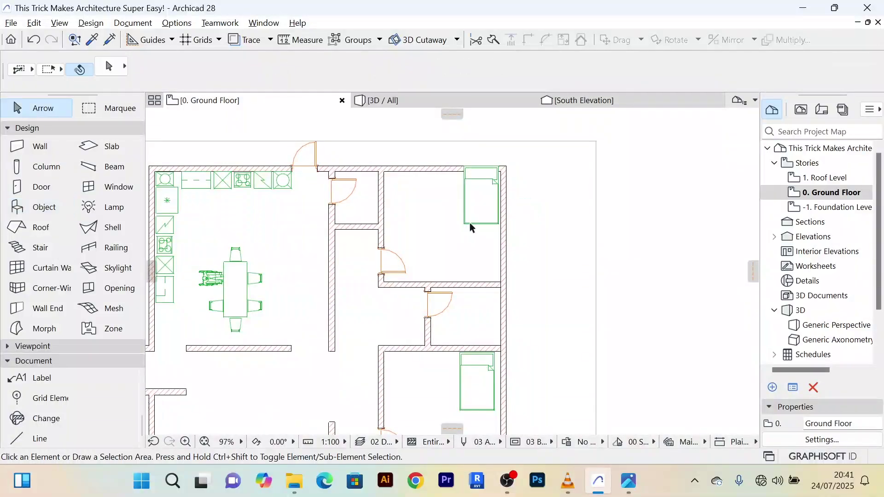
scroll(512, 230, up, 6)
click(516, 220)
scroll(529, 235, down, 5)
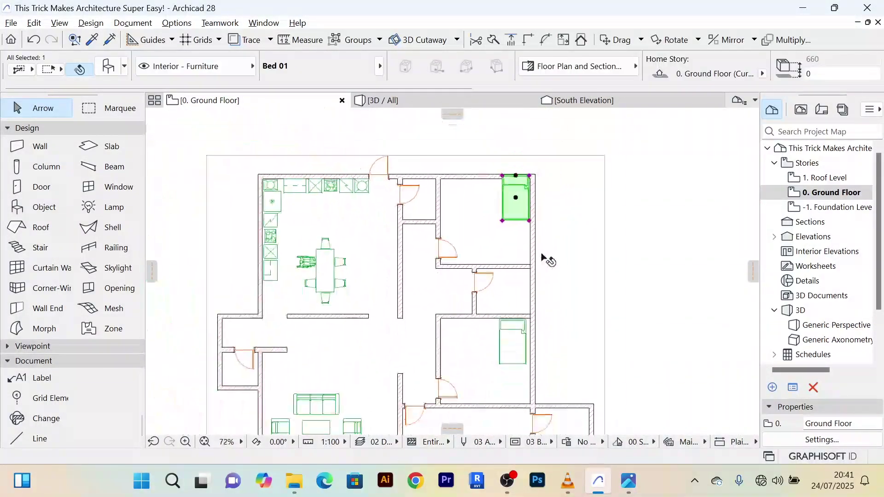
scroll(592, 236, up, 3)
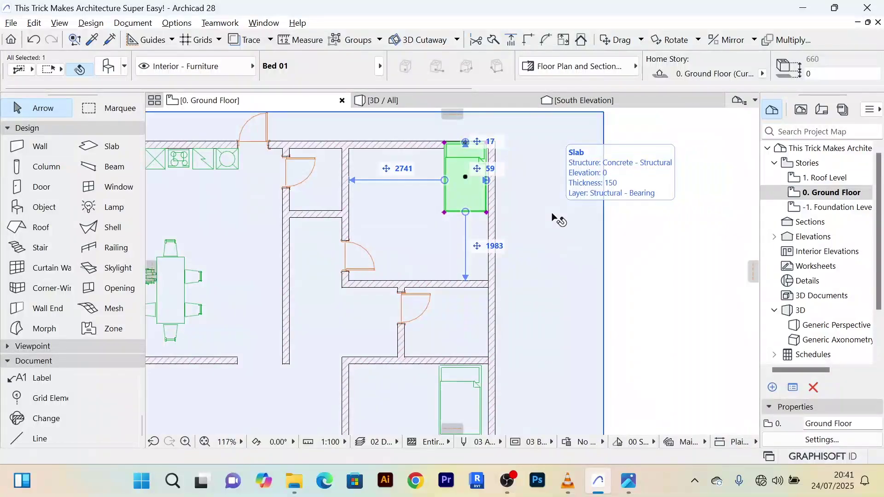
key(ctrl+d)
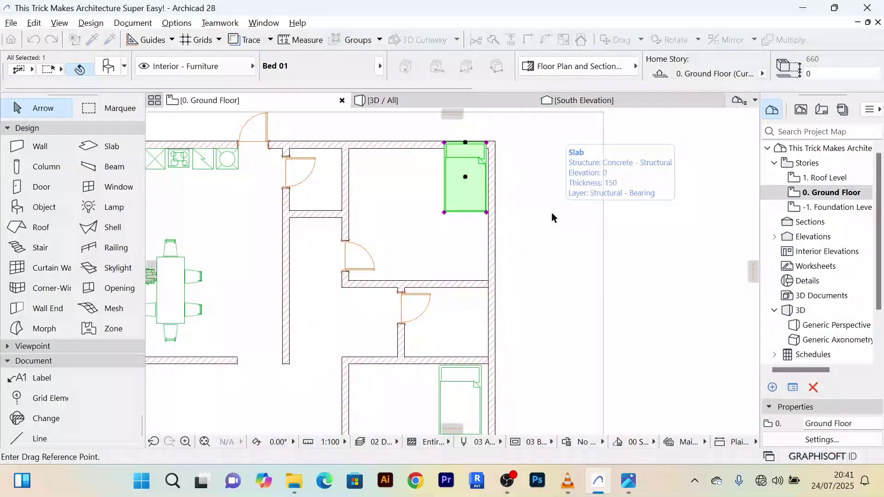
click(465, 177)
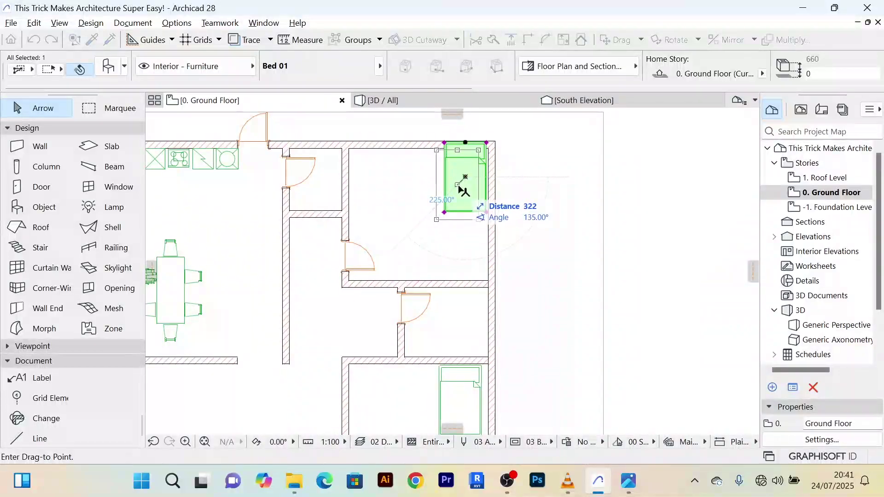
click(458, 186)
scroll(505, 200, down, 3)
click(612, 211)
scroll(628, 212, down, 3)
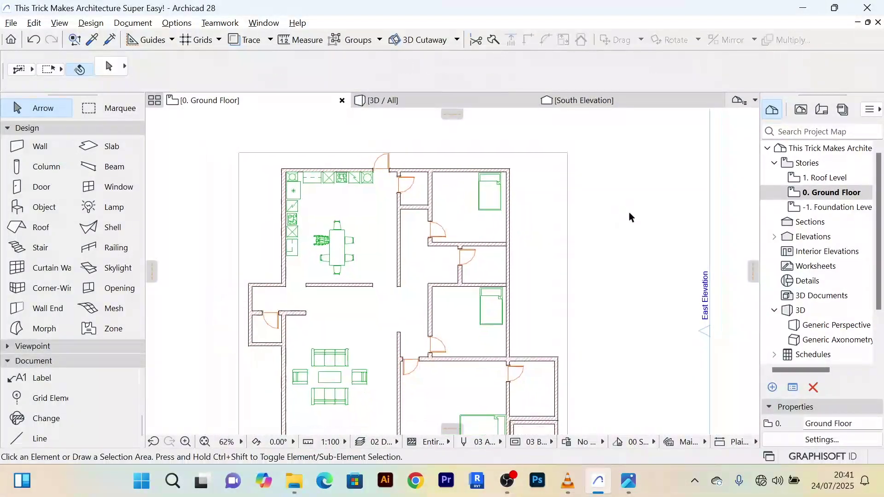
Step: Select the middle east bedroom's bed and nudge it east until it is 51 mm from the east wall
middle_drag(593, 250, 571, 188)
scroll(531, 200, up, 6)
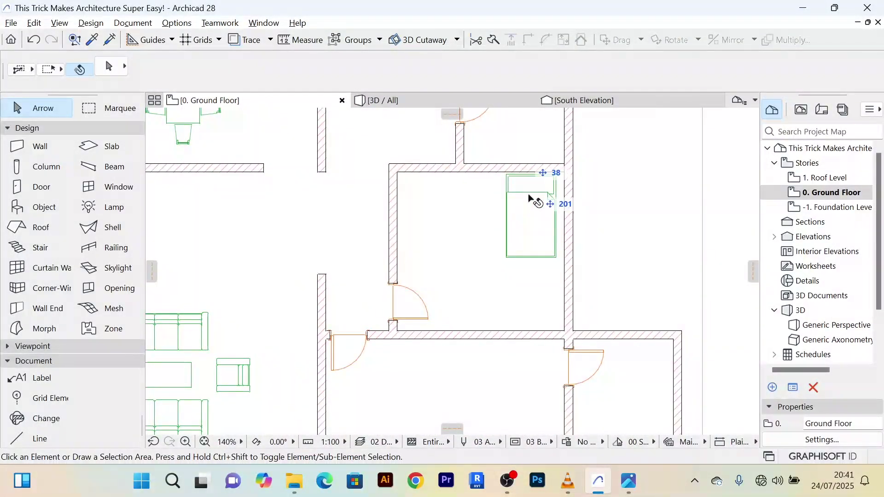
click(530, 199)
scroll(594, 258, down, 3)
scroll(607, 274, up, 2)
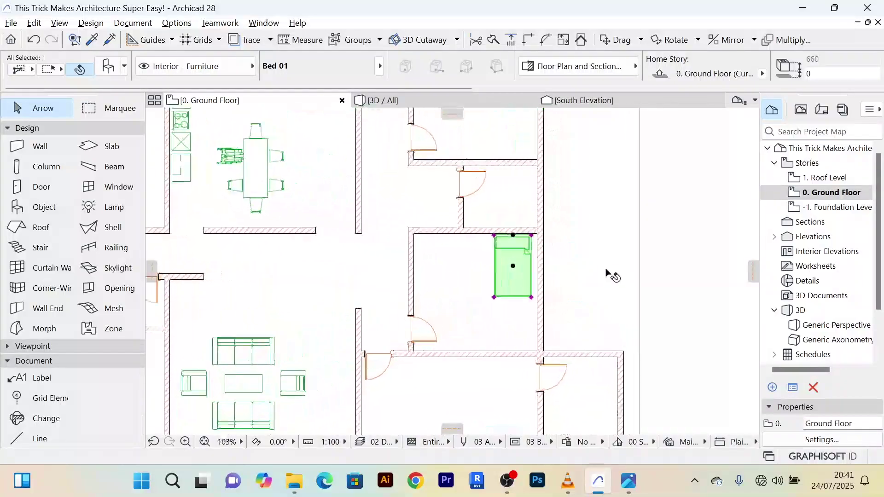
scroll(612, 275, down, 3)
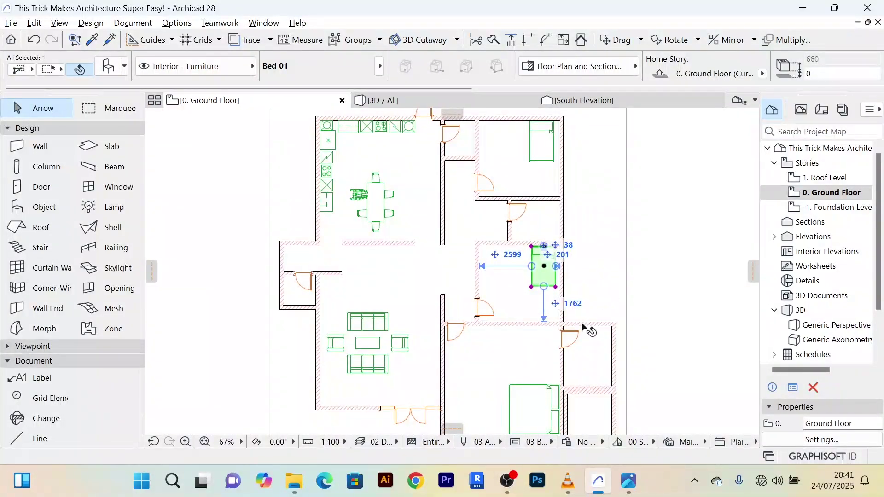
scroll(565, 315, up, 4)
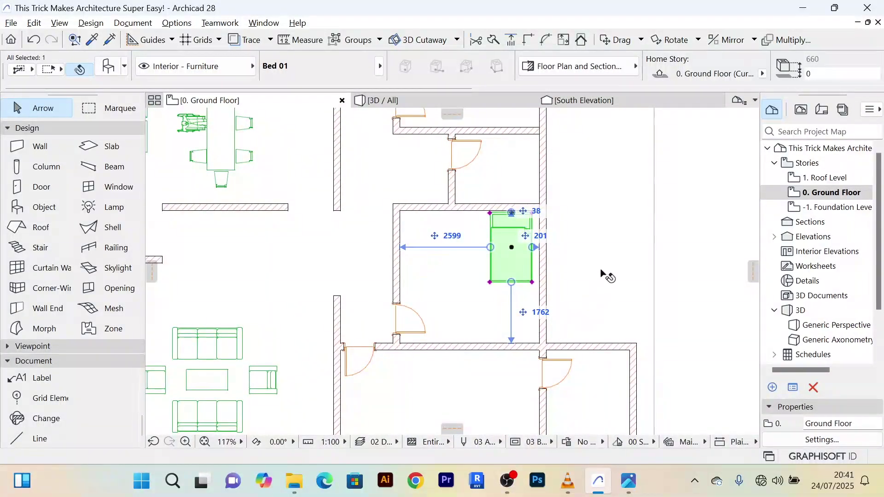
scroll(603, 273, down, 5)
scroll(601, 268, up, 5)
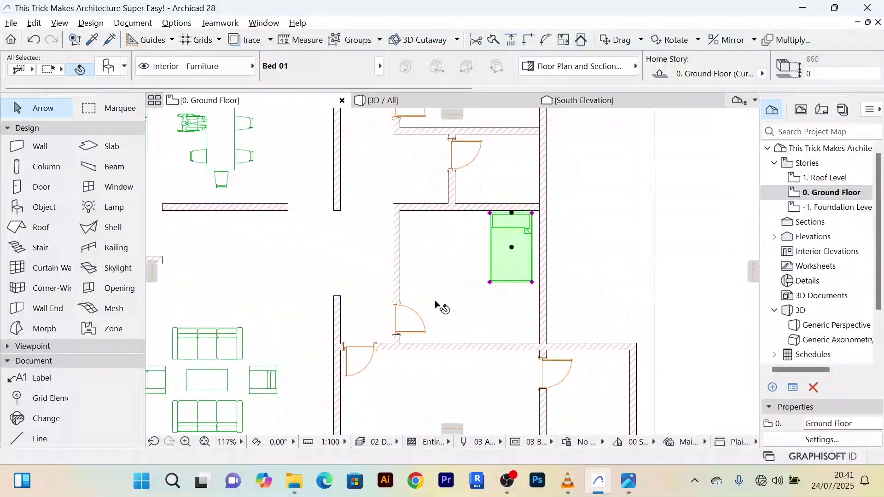
scroll(548, 282, up, 4)
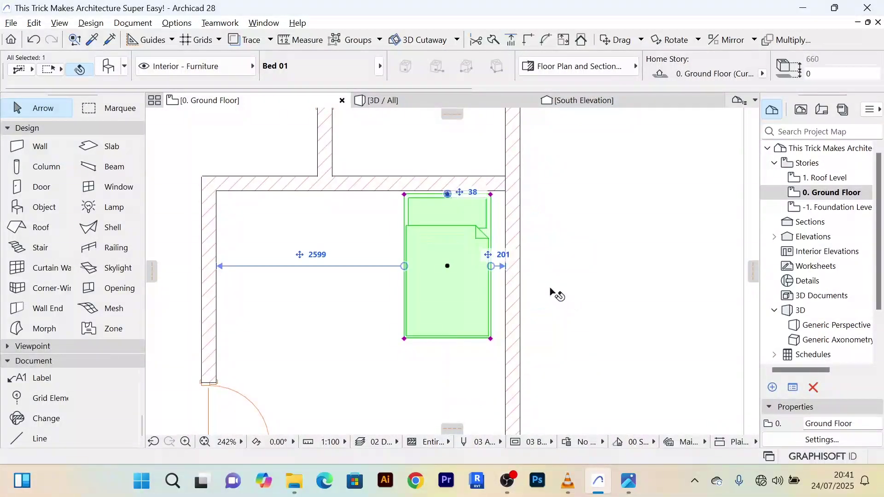
key(shift+Right)
key(shift+Right)
key(shift+Right)
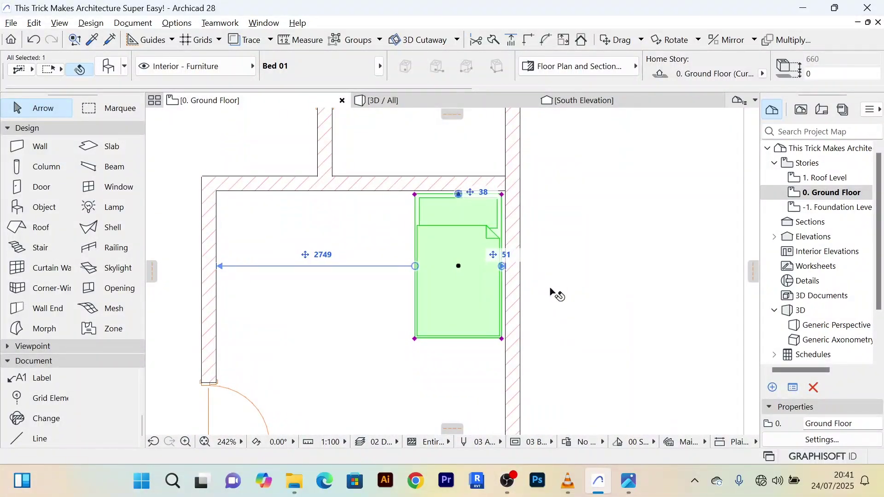
Step: Nudge the middle east bedroom's bed west to a 251 mm gap from the east wall, and deselect it
scroll(551, 290, down, 8)
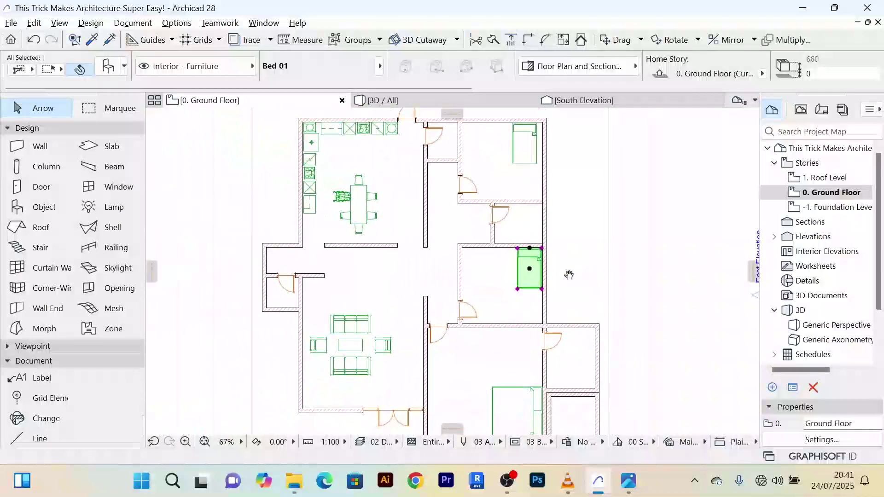
scroll(540, 336, up, 4)
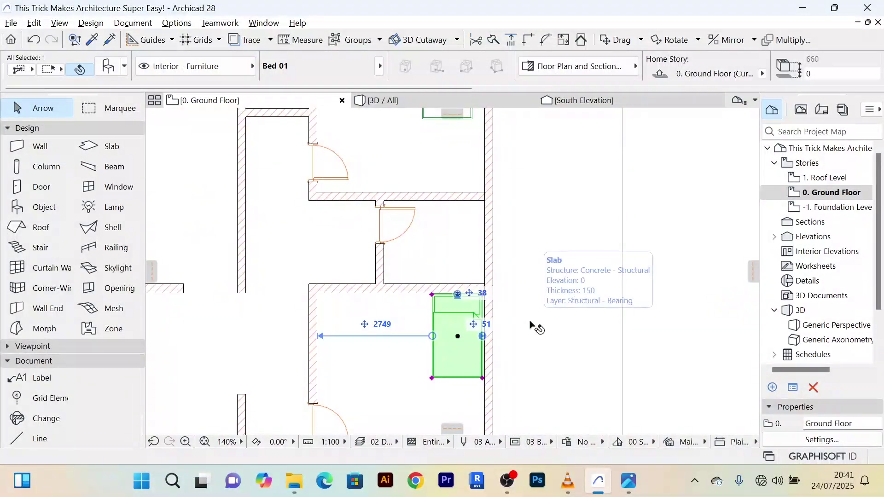
key(shift+Left)
key(shift+Left)
key(shift+Left)
key(shift+Left)
key(shift+Left)
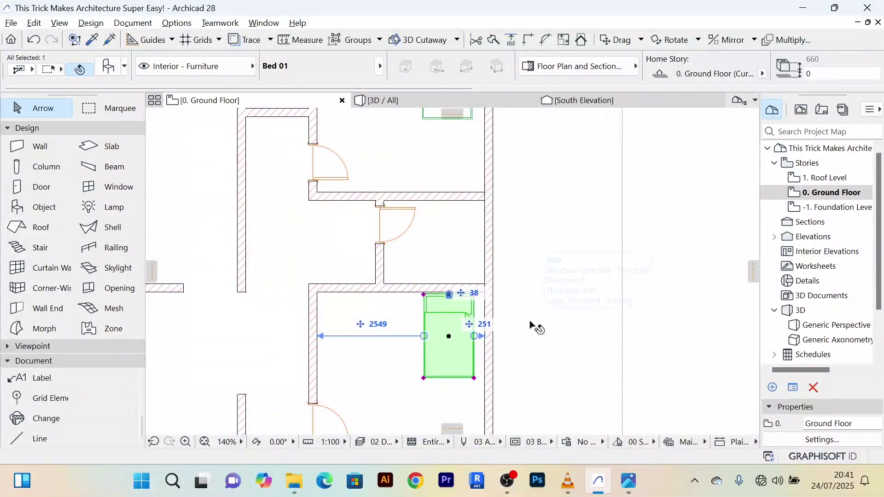
scroll(547, 319, down, 6)
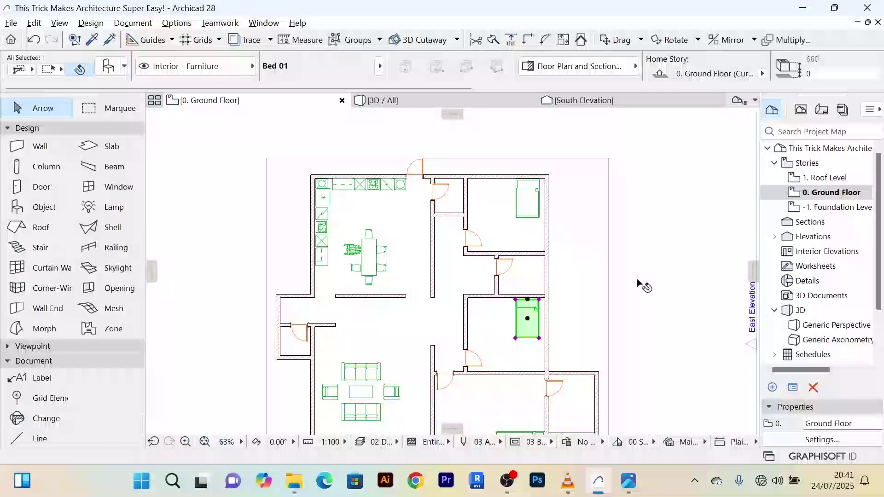
click(590, 249)
Step: Nudge the northeast bedroom's bed west to a 336 mm gap from the east wall, and deselect it
scroll(515, 193, up, 2)
scroll(514, 193, up, 3)
click(515, 189)
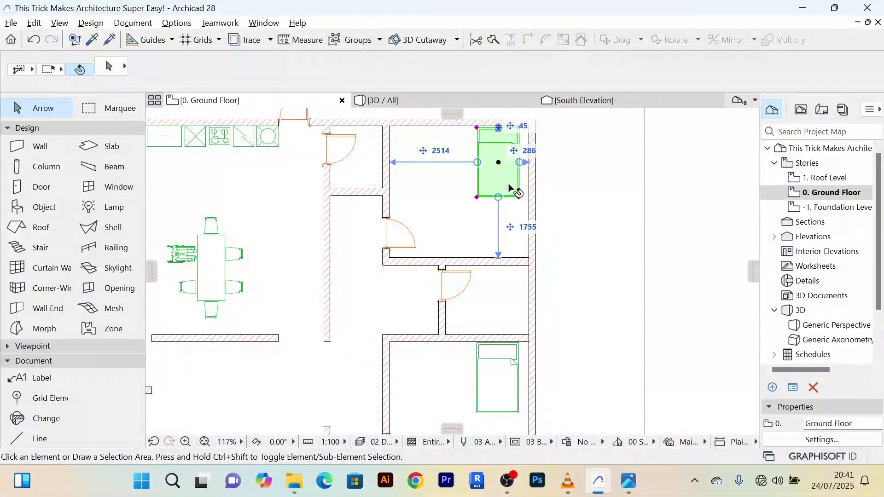
scroll(516, 189, up, 4)
scroll(663, 216, down, 2)
scroll(662, 212, down, 3)
key(shift+Left)
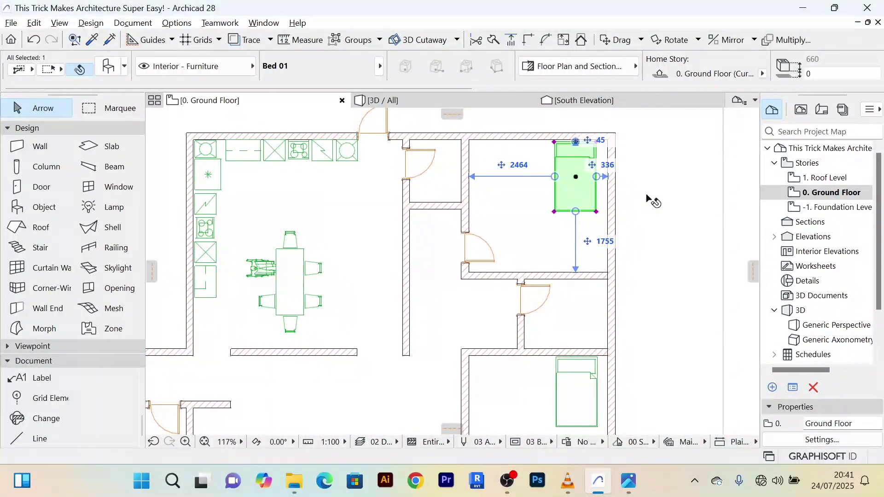
scroll(648, 172, down, 1)
scroll(654, 177, down, 2)
click(690, 300)
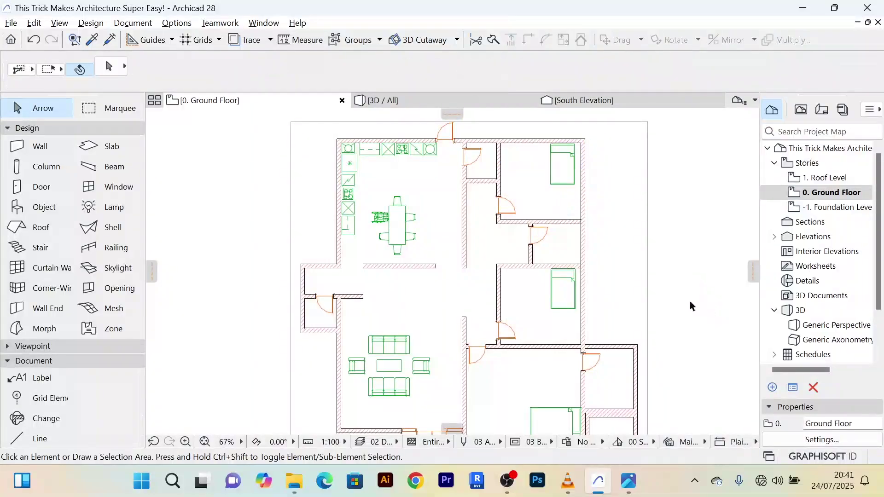
scroll(555, 290, up, 4)
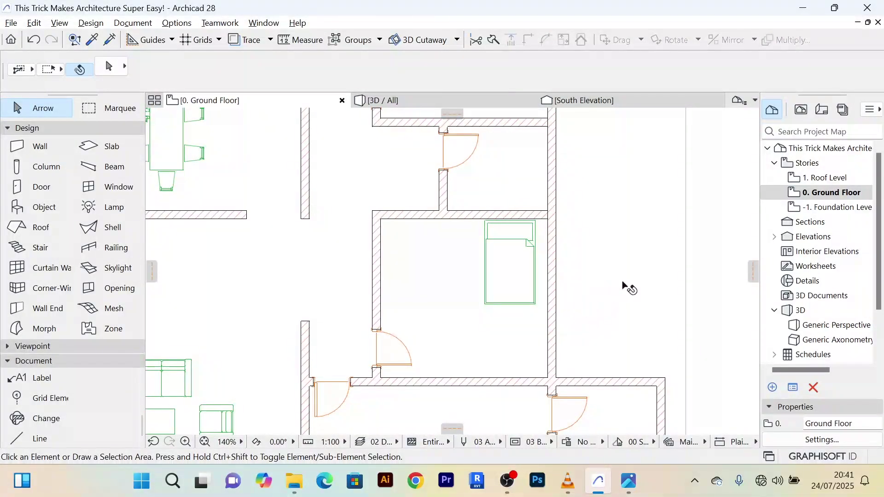
scroll(516, 267, down, 2)
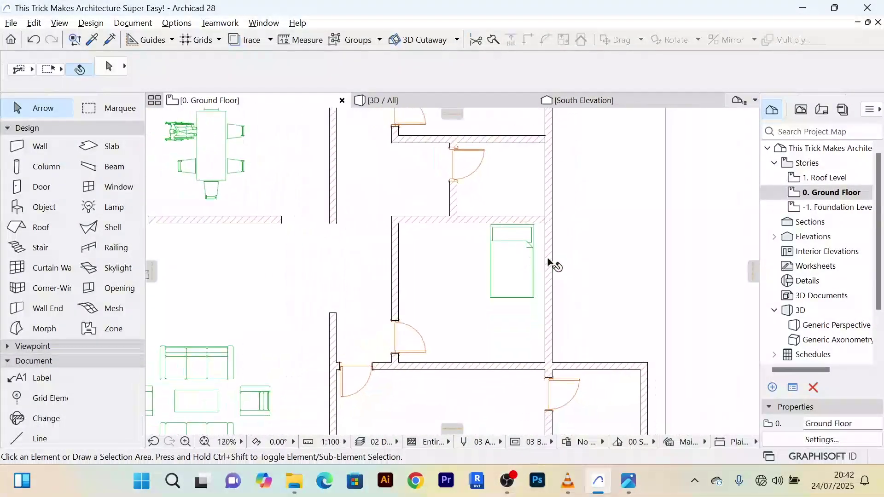
scroll(554, 265, down, 5)
scroll(604, 240, up, 4)
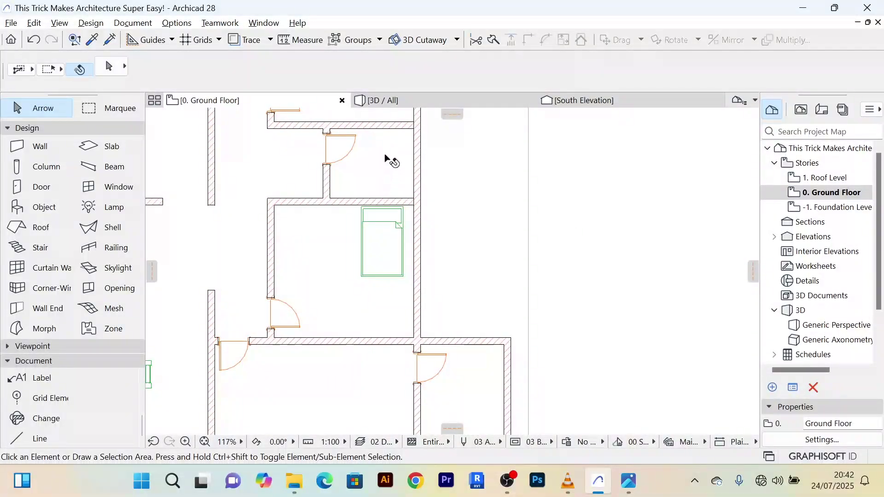
scroll(391, 159, down, 3)
scroll(394, 180, up, 4)
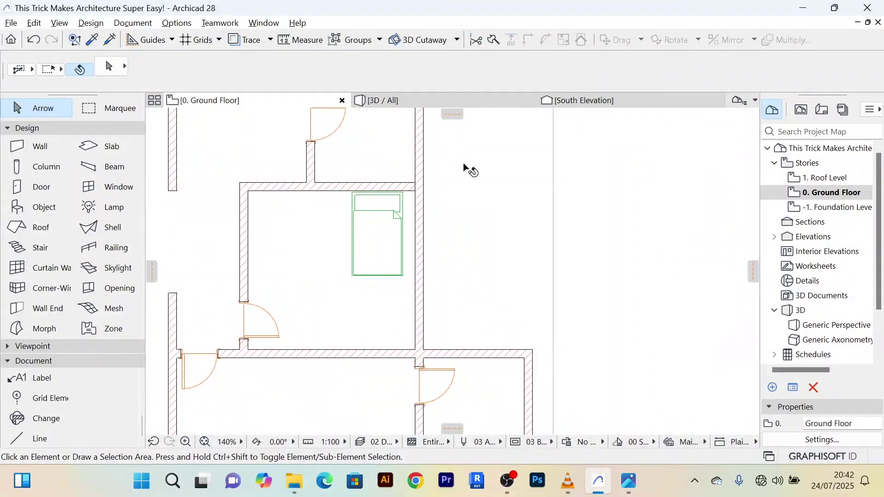
Step: Look over the whole furnished ground floor plan, checking the bed positions in the east bedrooms
scroll(582, 207, down, 5)
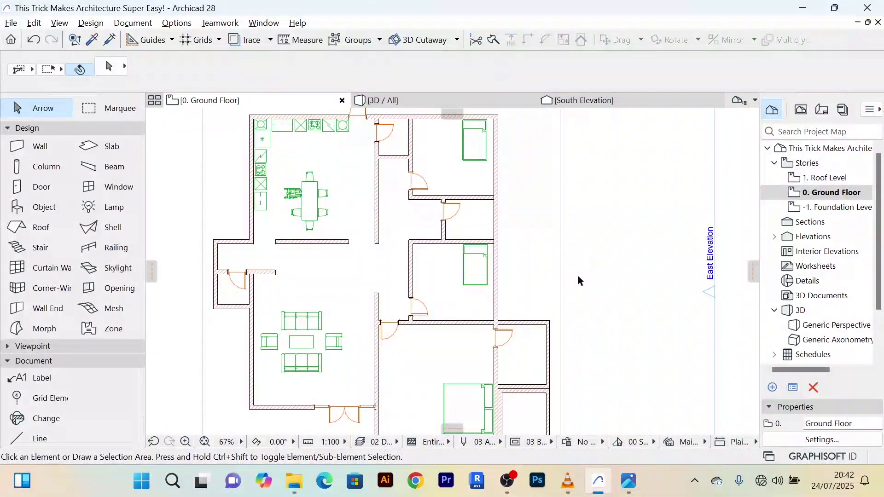
scroll(555, 214, up, 4)
scroll(554, 214, down, 5)
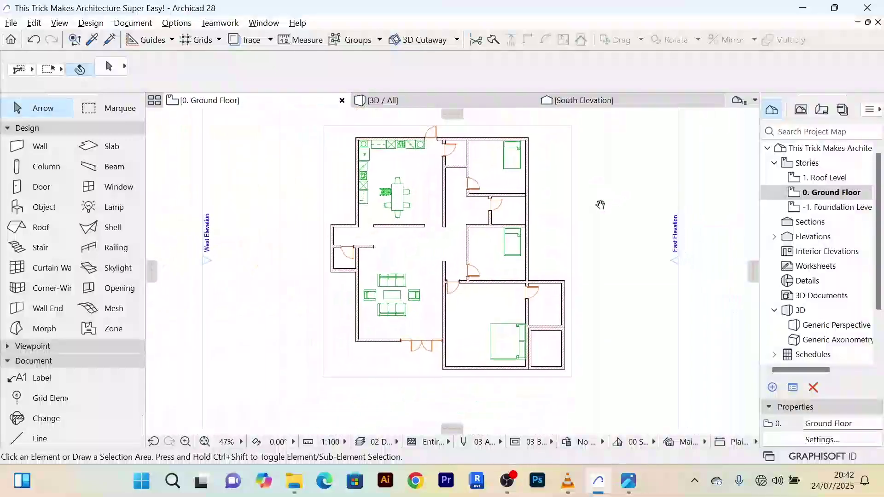
mouse_move(570, 246)
middle_down()
mouse_move(560, 201)
mouse_move(577, 253)
middle_up()
scroll(559, 203, up, 2)
scroll(556, 214, down, 1)
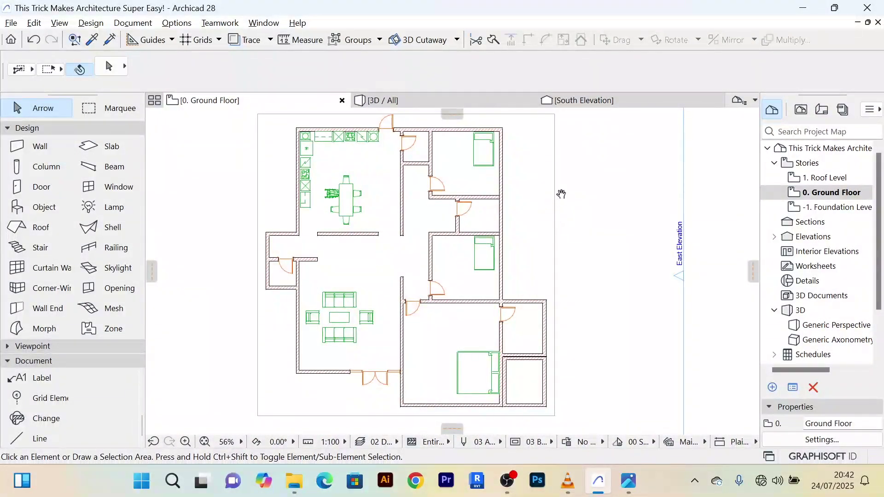
middle_drag(561, 193, 570, 211)
scroll(509, 244, up, 3)
scroll(523, 244, down, 3)
scroll(534, 241, up, 1)
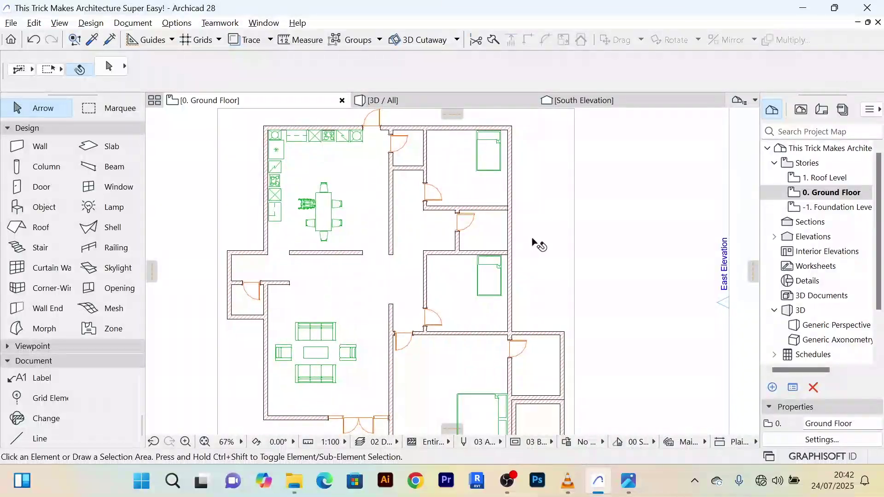
mouse_move(538, 245)
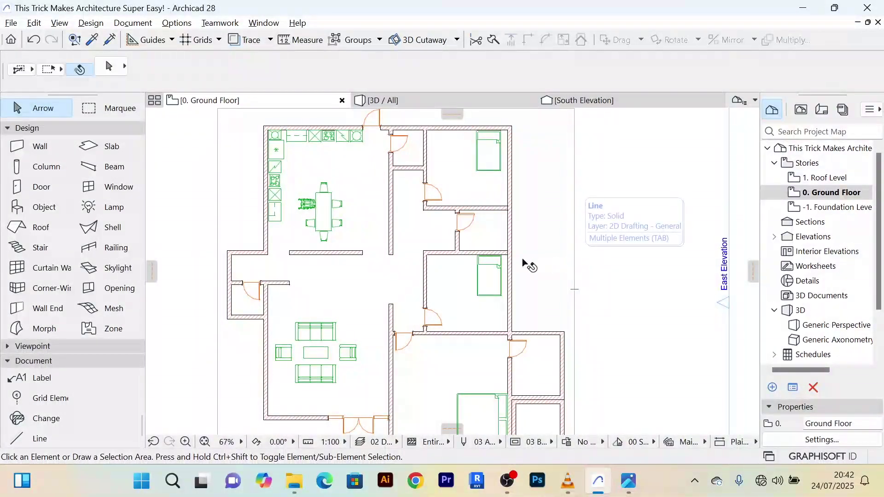
scroll(529, 266, down, 3)
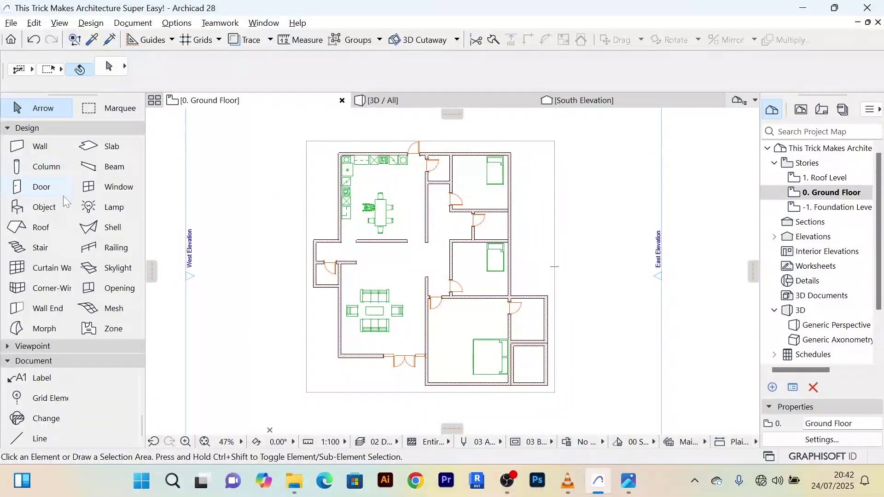
Step: Choose the Drying Rack from the Bathroom Accessories library and place it by the south wall of the southeast bathroom
double_click(45, 207)
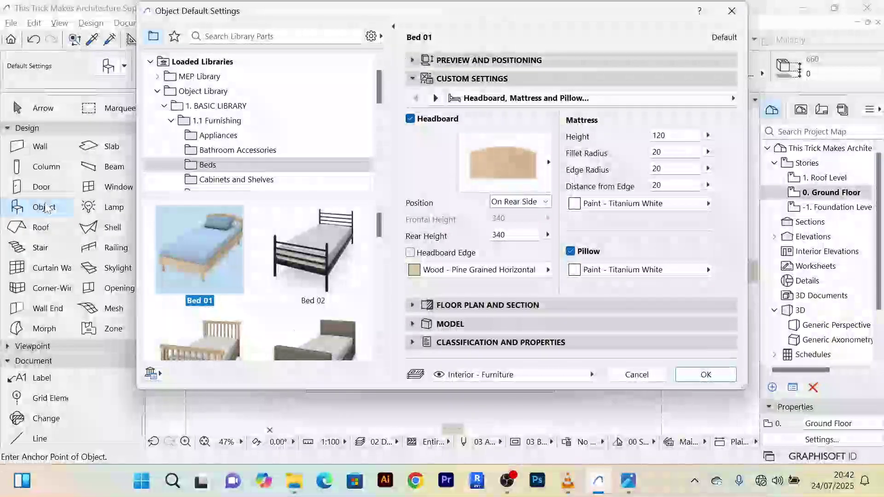
click(155, 40)
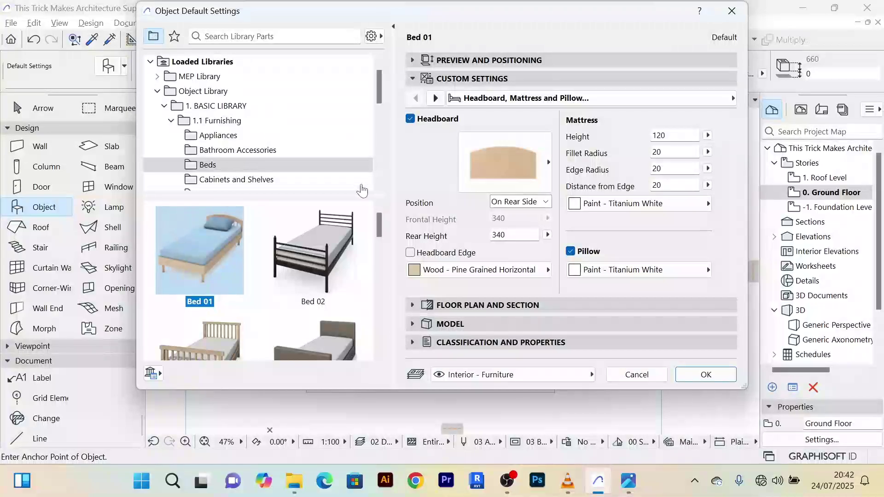
click(243, 154)
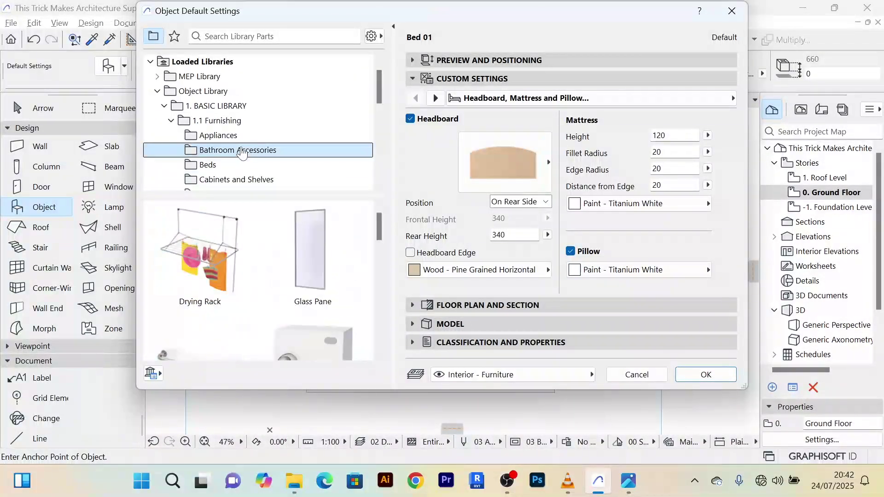
scroll(283, 247, down, 2)
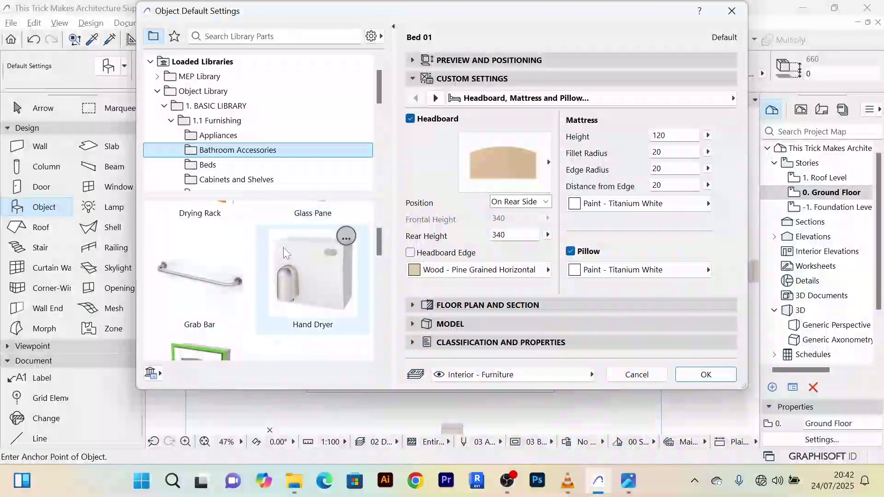
scroll(283, 248, up, 2)
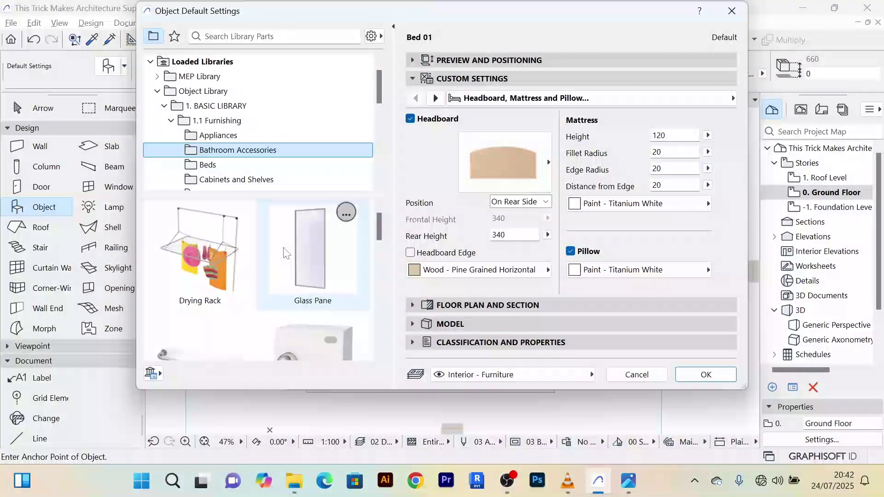
click(221, 257)
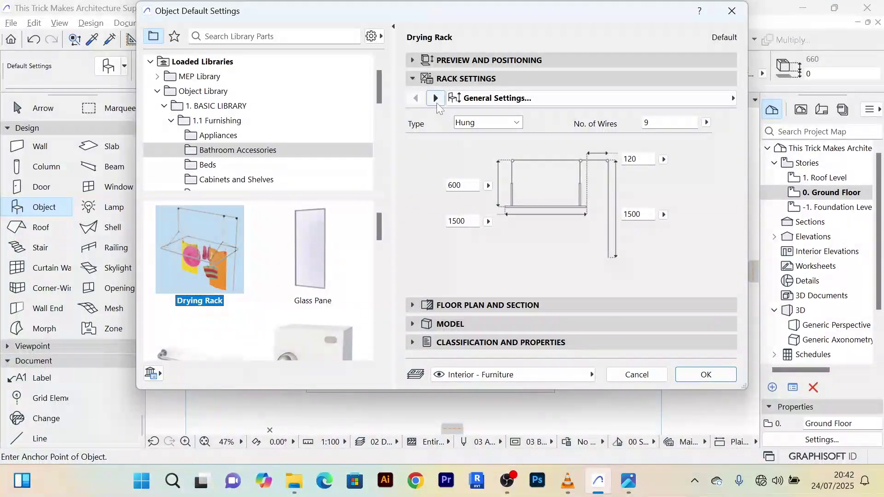
click(415, 79)
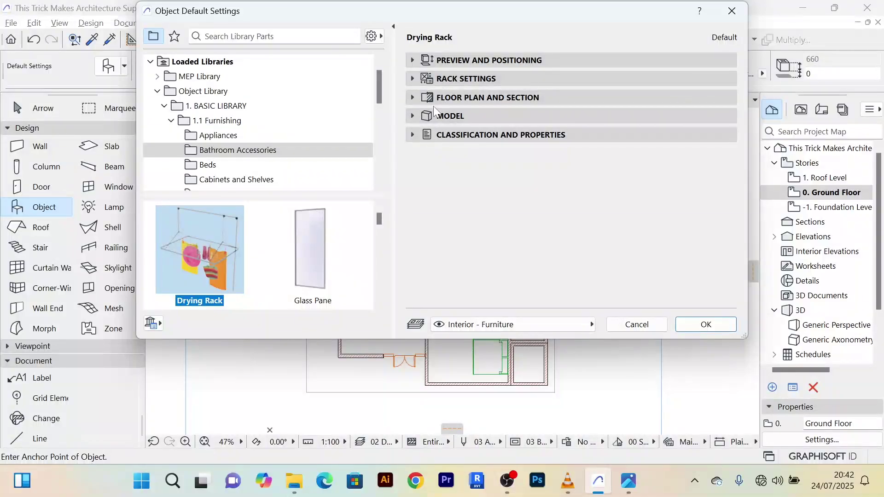
click(413, 118)
click(413, 117)
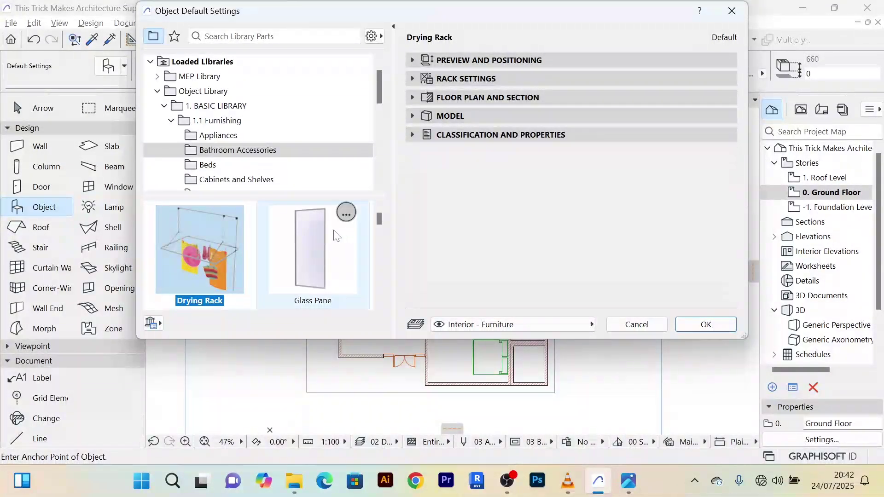
click(705, 324)
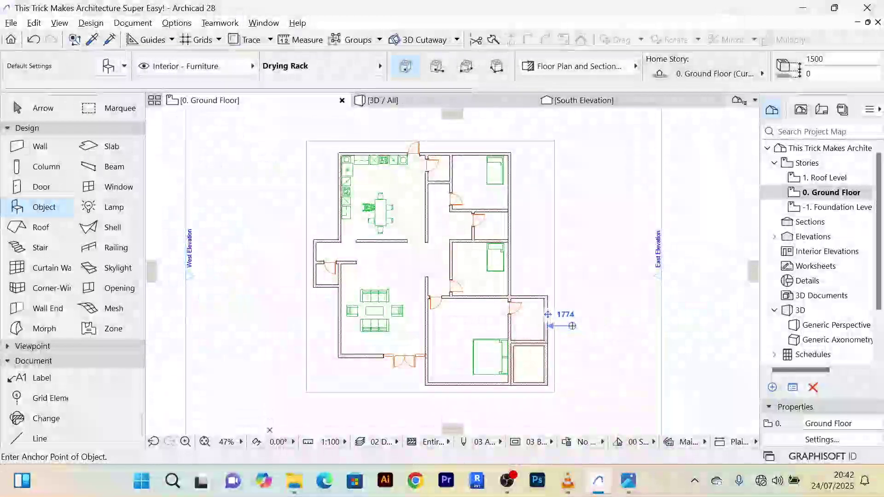
scroll(507, 322, up, 5)
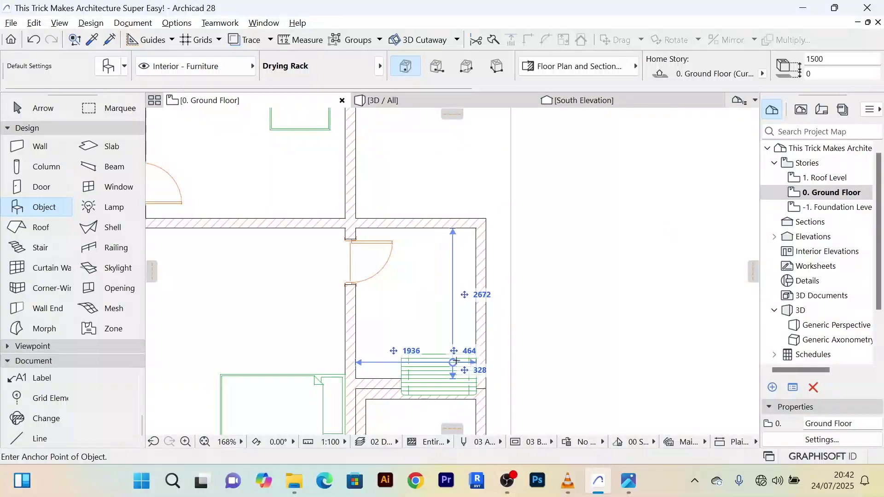
click(42, 109)
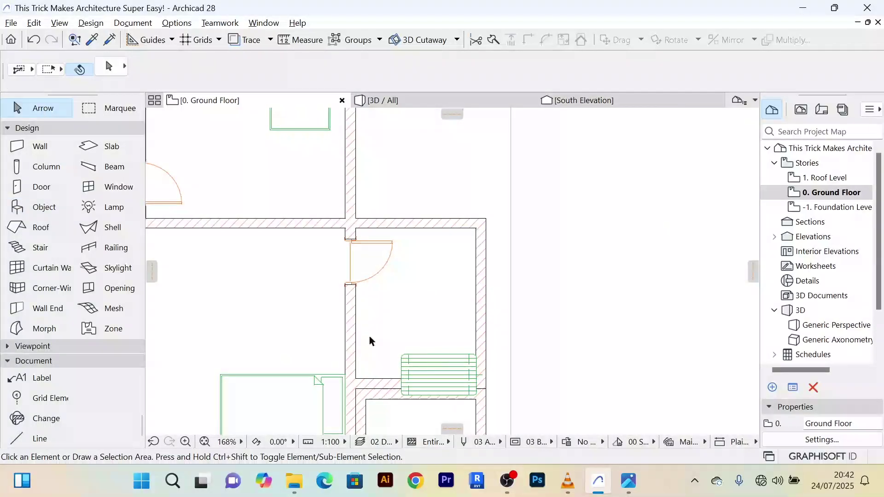
Step: Move the drying rack about 958 mm northwest into the southeast bathroom's southwest corner, and deselect it
click(424, 370)
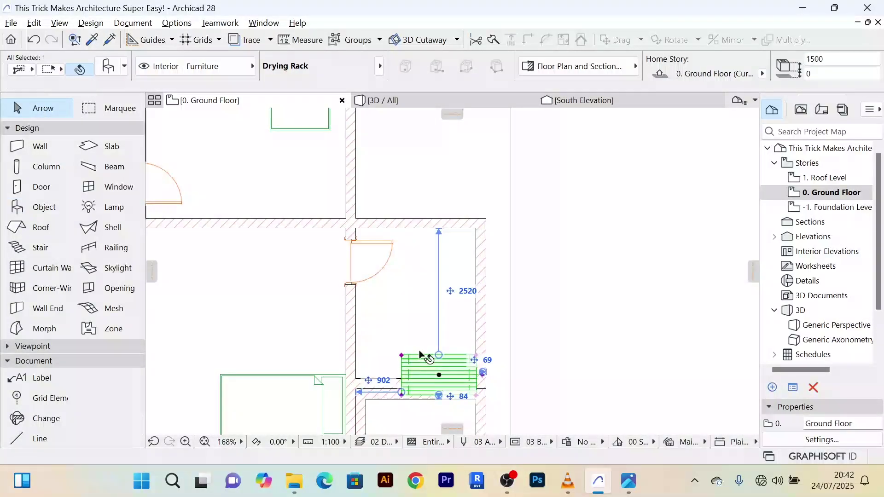
click(434, 375)
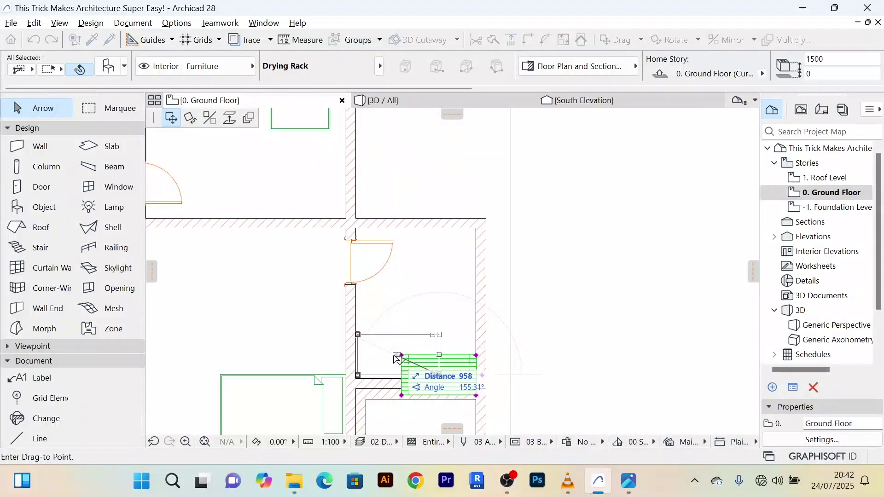
click(396, 359)
scroll(610, 290, down, 2)
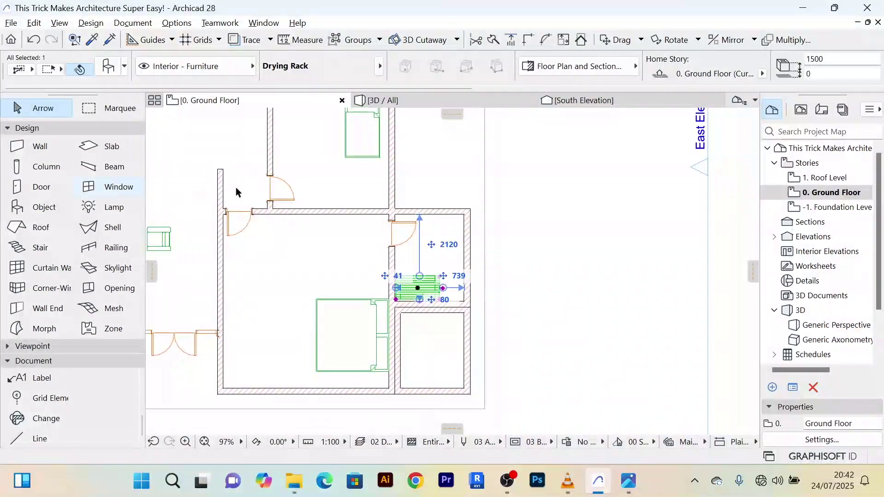
click(605, 227)
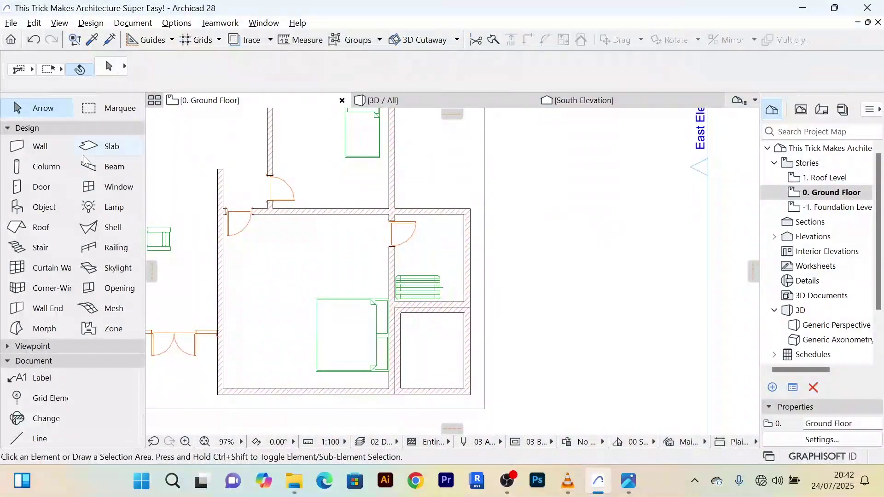
Step: Set the Hand Dryer from the Bathroom Accessories library as the object to place
double_click(46, 208)
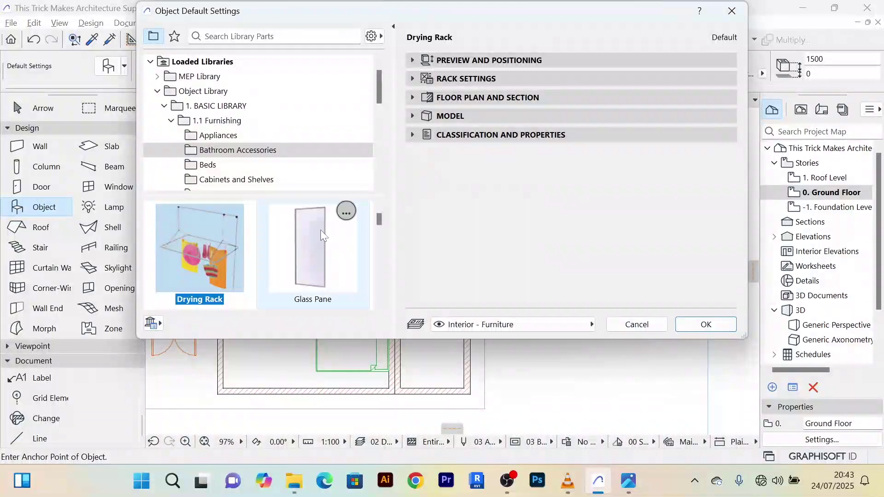
scroll(320, 235, down, 1)
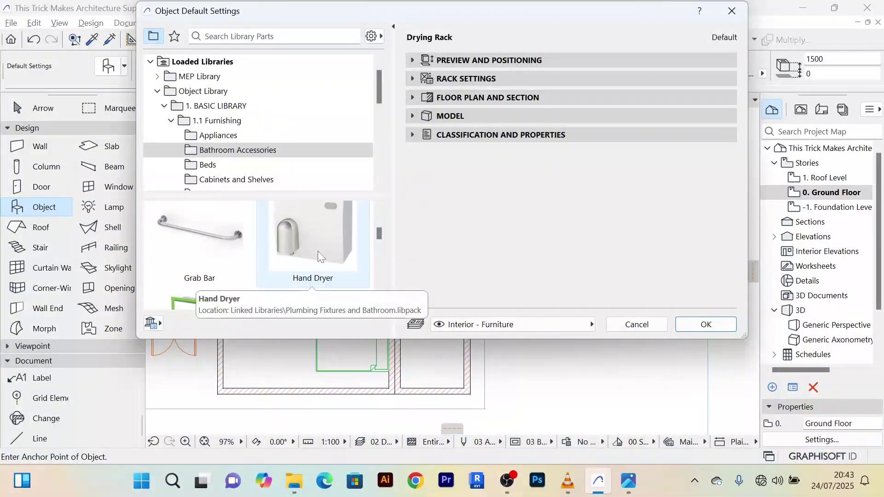
scroll(322, 252, down, 1)
scroll(325, 230, up, 1)
click(325, 233)
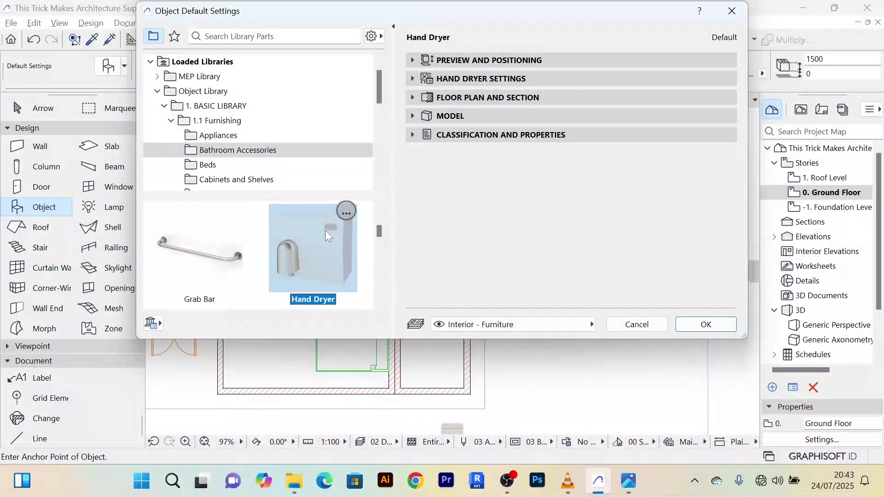
click(701, 325)
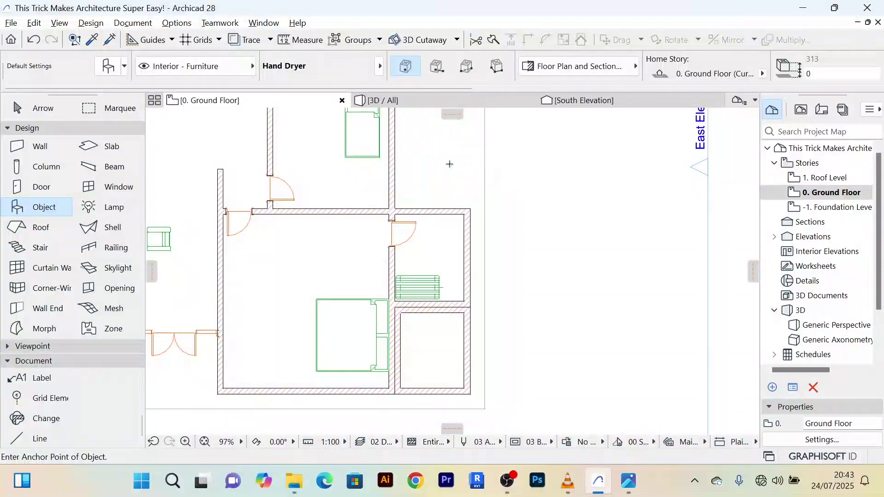
Step: Place one hand dryer on the wall north of the middle east bedroom and another on the southeast bathroom's north wall
scroll(474, 247, down, 3)
scroll(468, 276, down, 2)
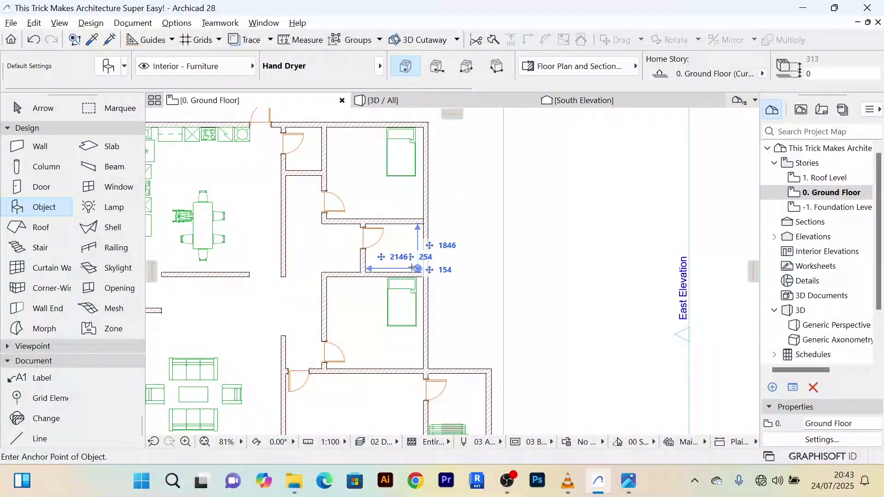
scroll(412, 268, up, 4)
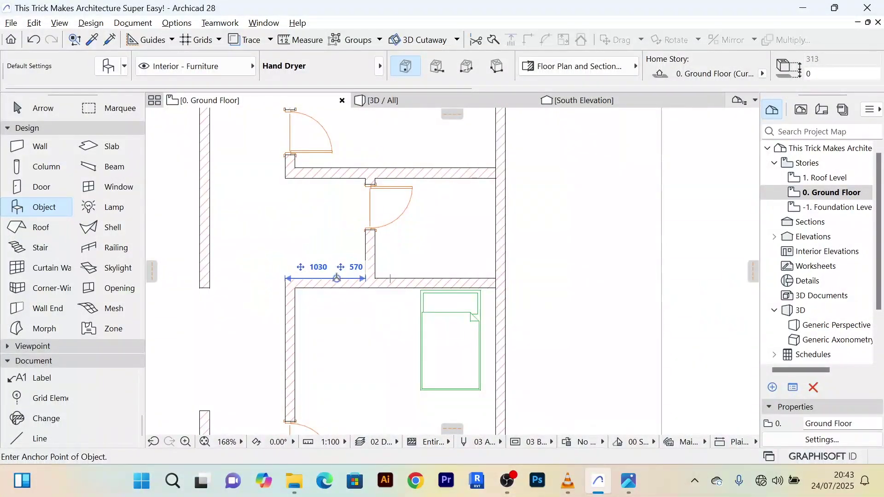
scroll(391, 230, down, 3)
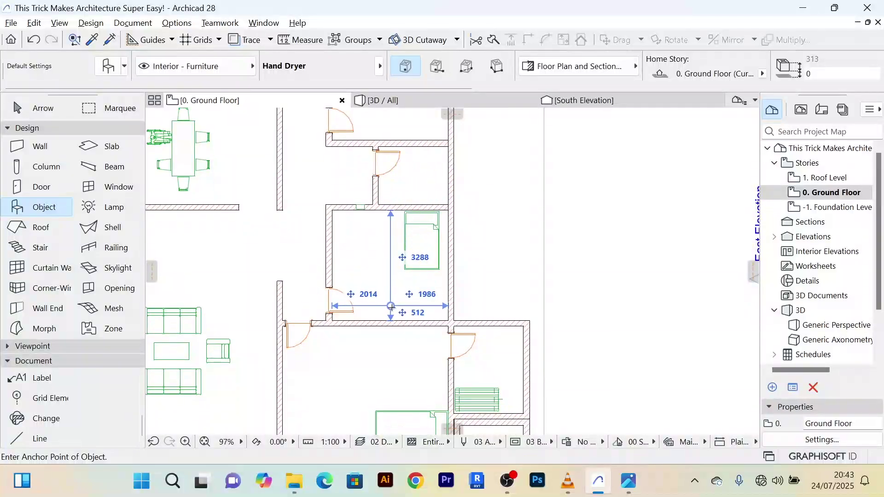
scroll(474, 352, up, 4)
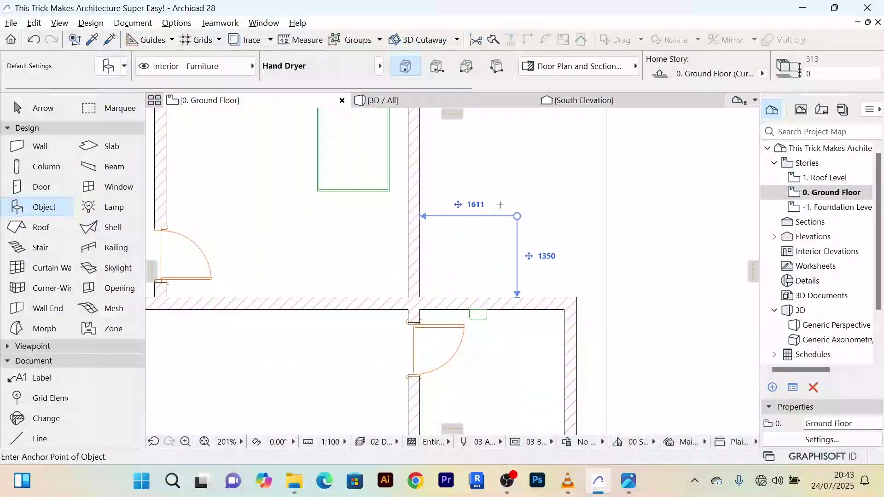
scroll(437, 331, down, 4)
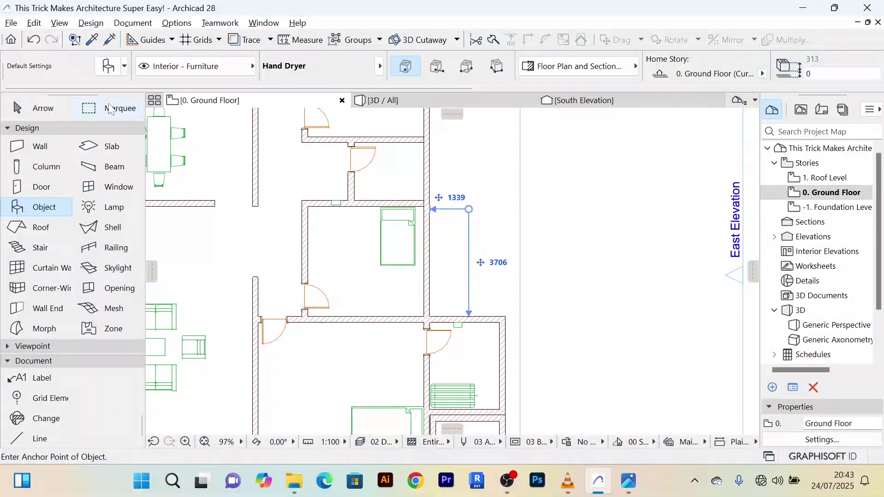
click(37, 108)
Step: Rotate the hand dryer north of the middle east bedroom 180° about its northwest corner, out of the wall
scroll(335, 211, up, 7)
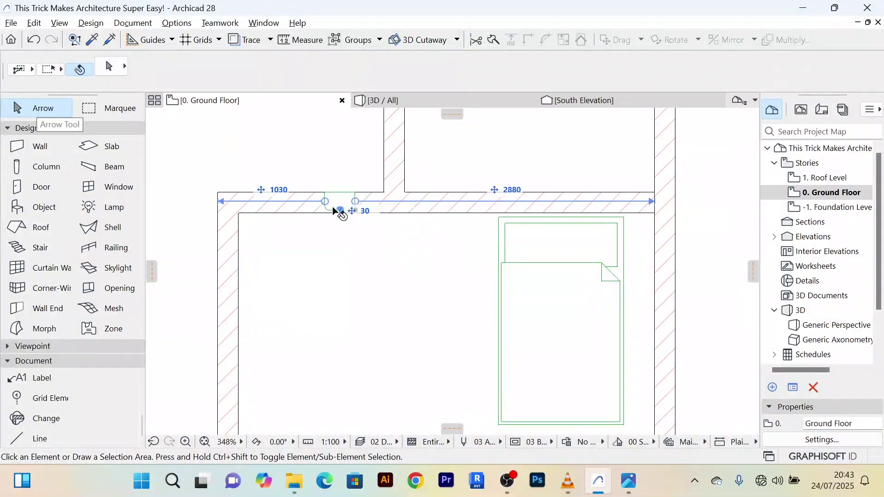
click(335, 211)
scroll(335, 211, up, 4)
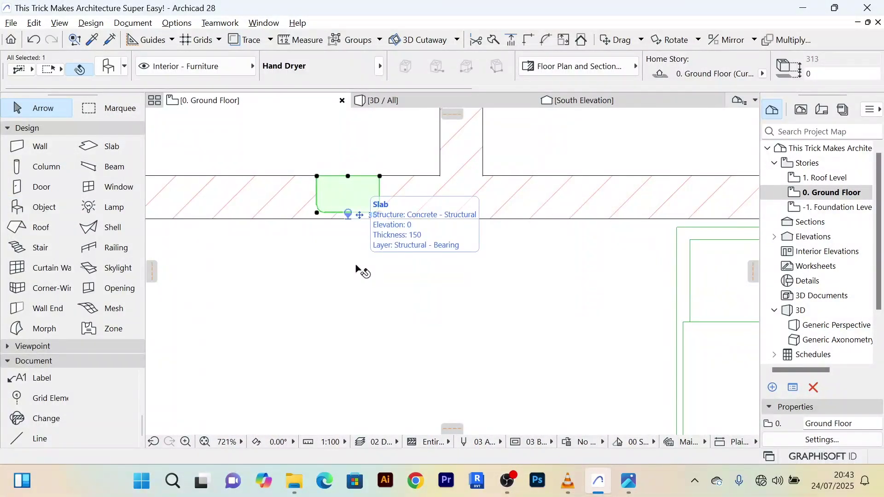
key(ctrl+e)
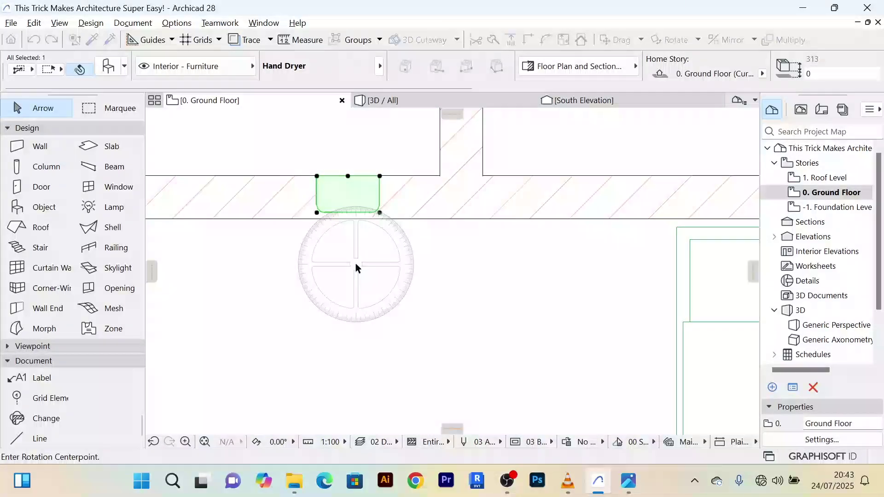
click(316, 175)
click(569, 175)
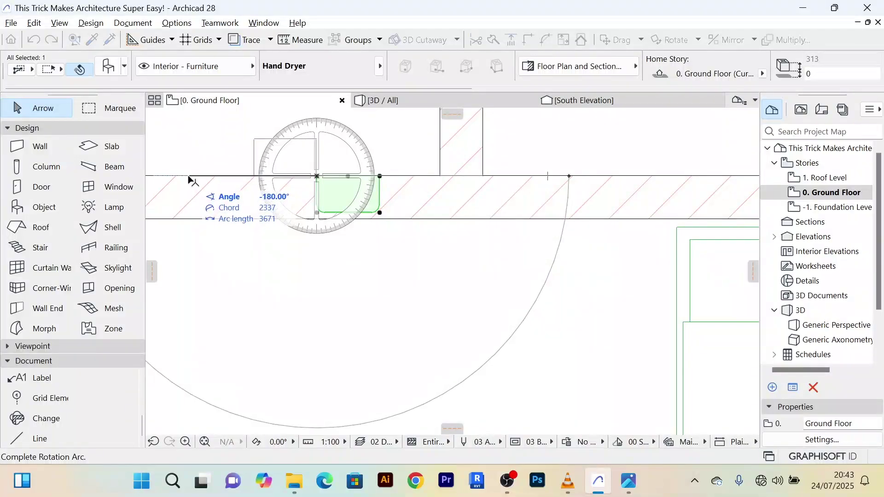
click(189, 180)
scroll(282, 260, down, 3)
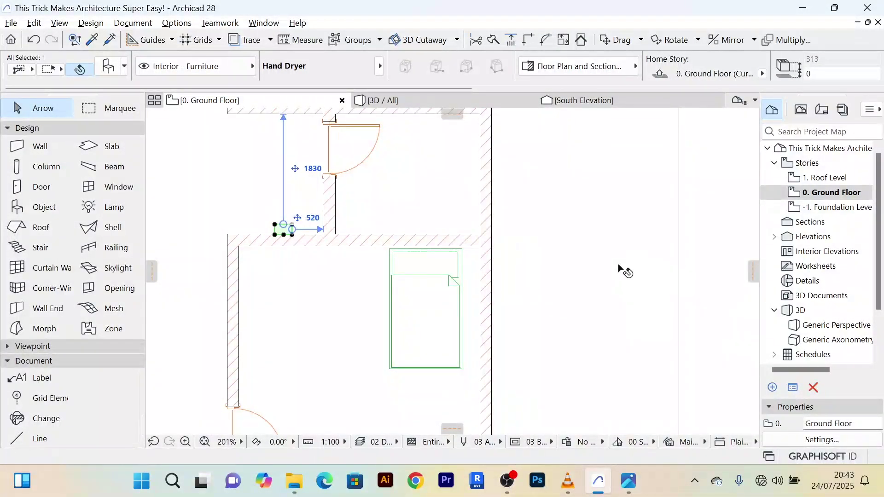
Step: Deselect the hand dryer and examine the accessories placed in the southeast bathroom
scroll(575, 249, down, 3)
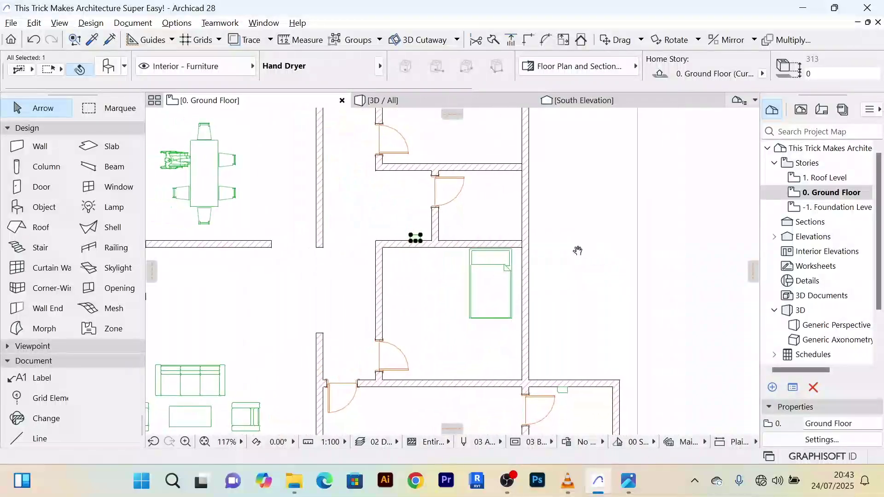
click(669, 248)
scroll(667, 242, up, 4)
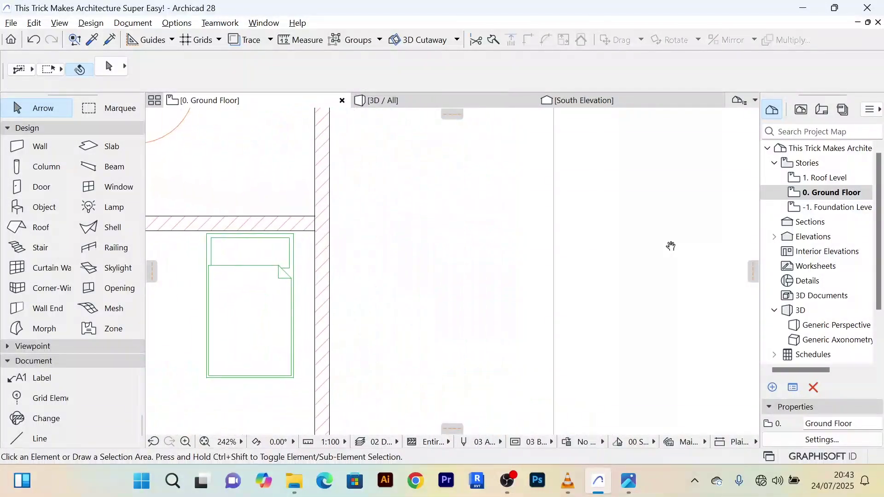
middle_drag(669, 244, 691, 225)
scroll(639, 226, down, 5)
middle_drag(494, 319, 527, 260)
scroll(595, 296, up, 3)
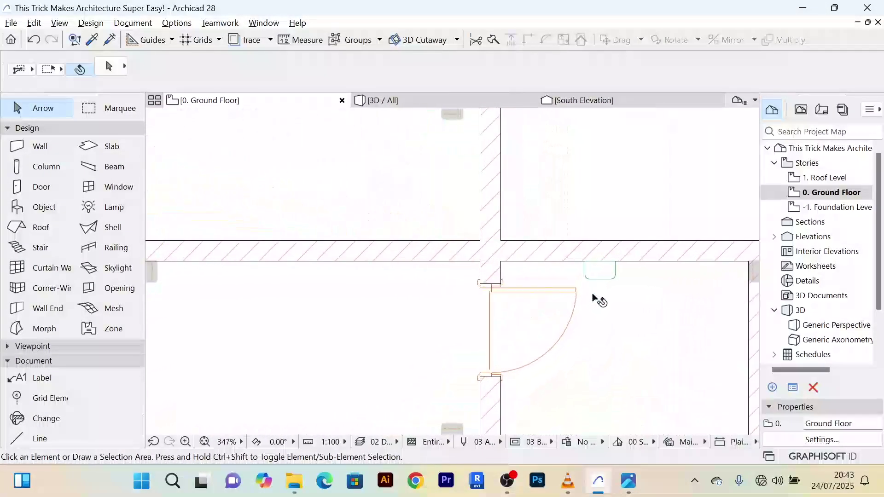
scroll(461, 237, down, 3)
scroll(402, 195, up, 7)
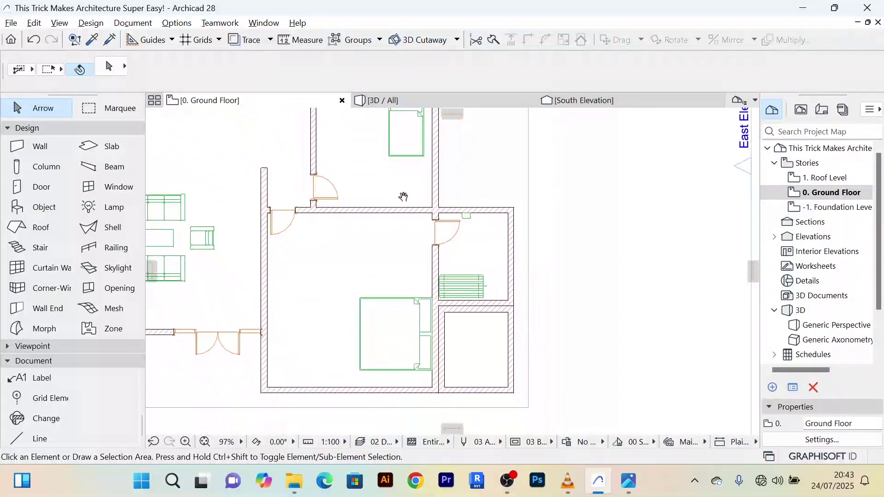
scroll(467, 207, down, 7)
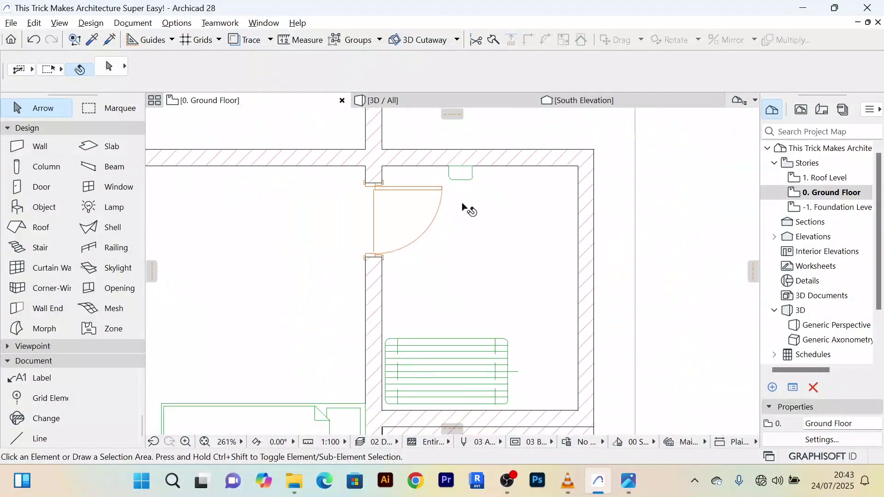
Step: Set the Shower Door from the Bathroom Accessories library as the object to place
double_click(50, 207)
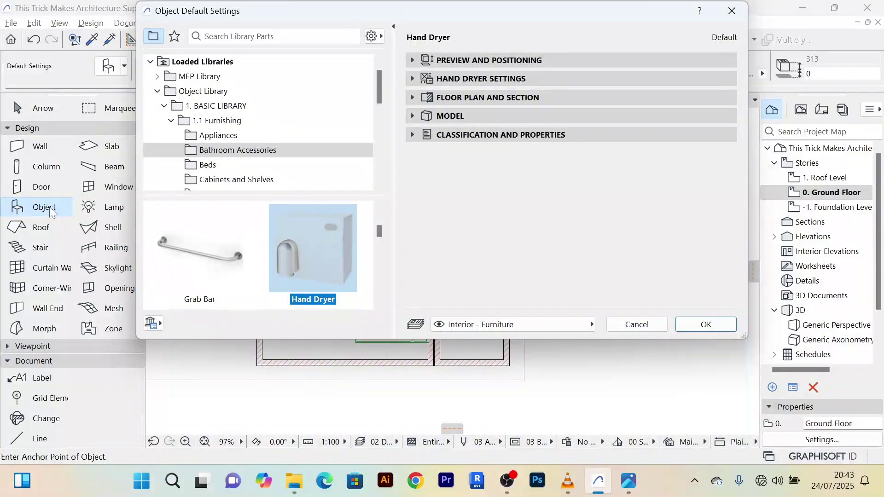
scroll(276, 262, down, 3)
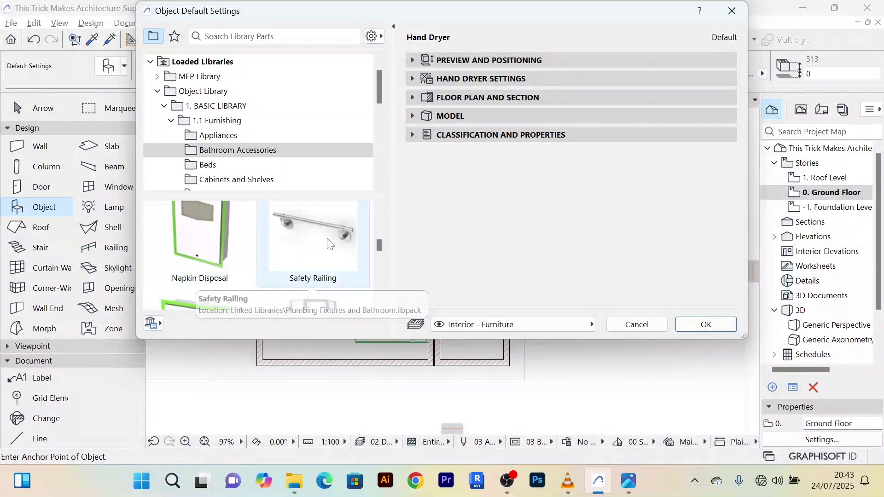
scroll(288, 255, down, 2)
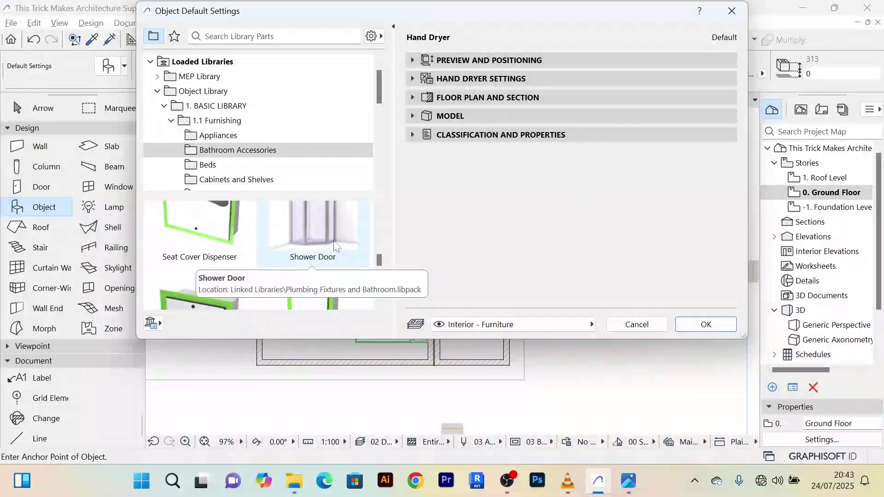
click(333, 240)
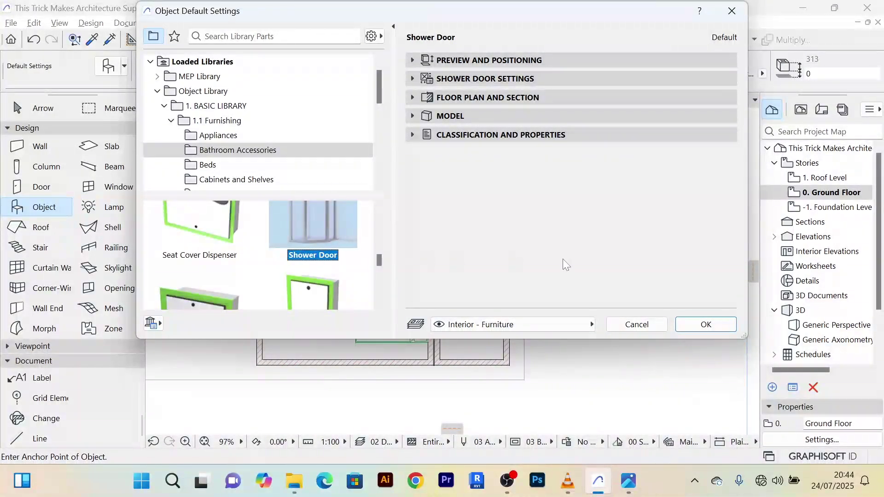
click(704, 325)
Step: Place a shower door near the southeast corner of the bathroom north of the middle east bedroom
scroll(599, 258, down, 5)
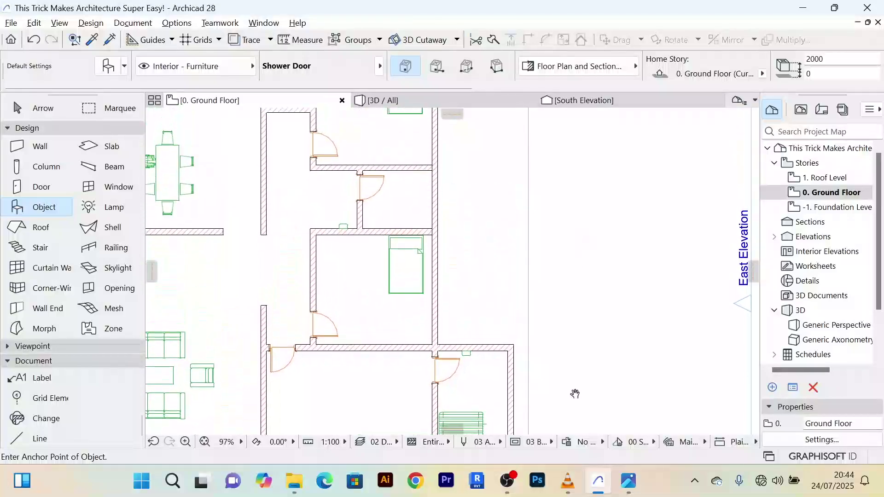
scroll(413, 185, up, 3)
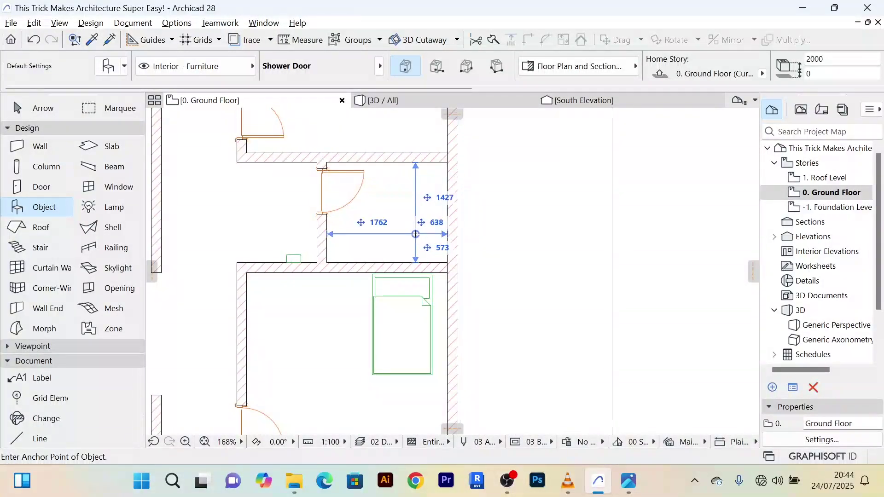
click(38, 111)
Step: Rotate the shower door 180° about its northeast corner
scroll(472, 252, up, 4)
click(407, 302)
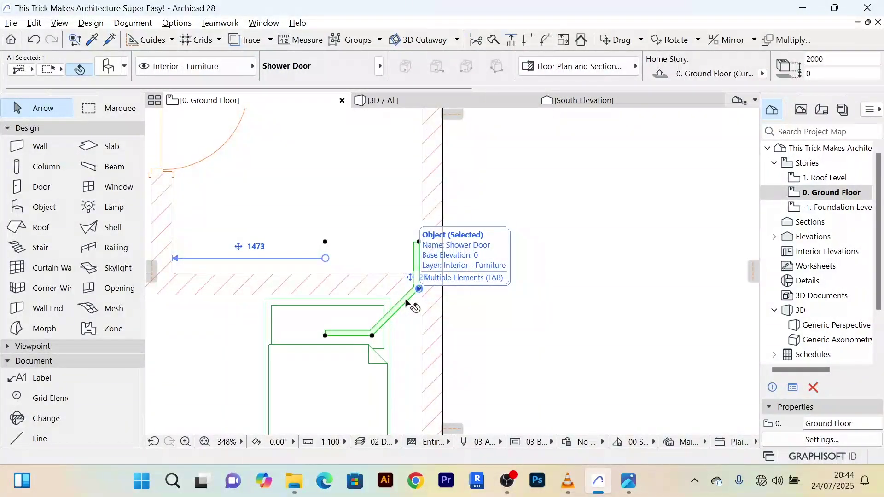
key(ctrl+e)
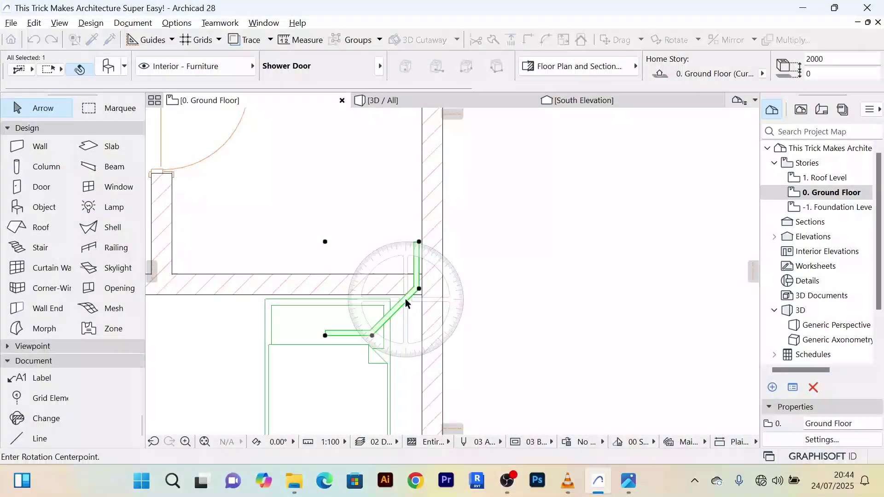
click(418, 242)
click(561, 242)
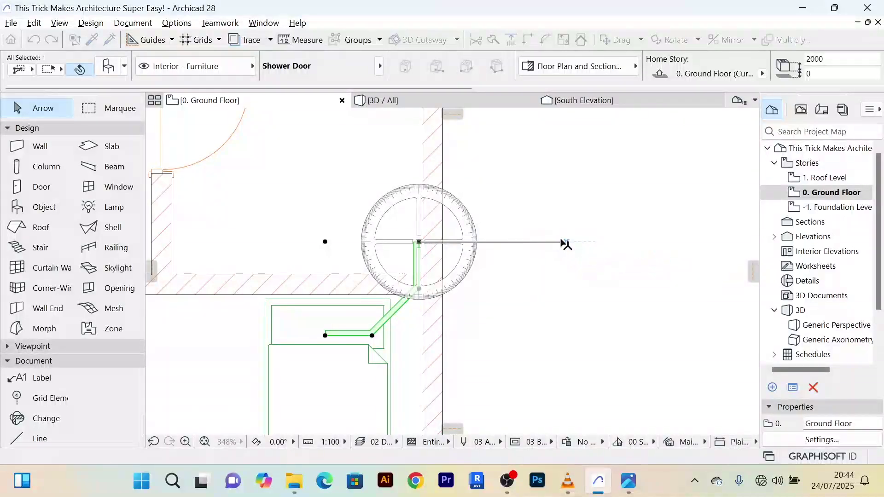
click(205, 241)
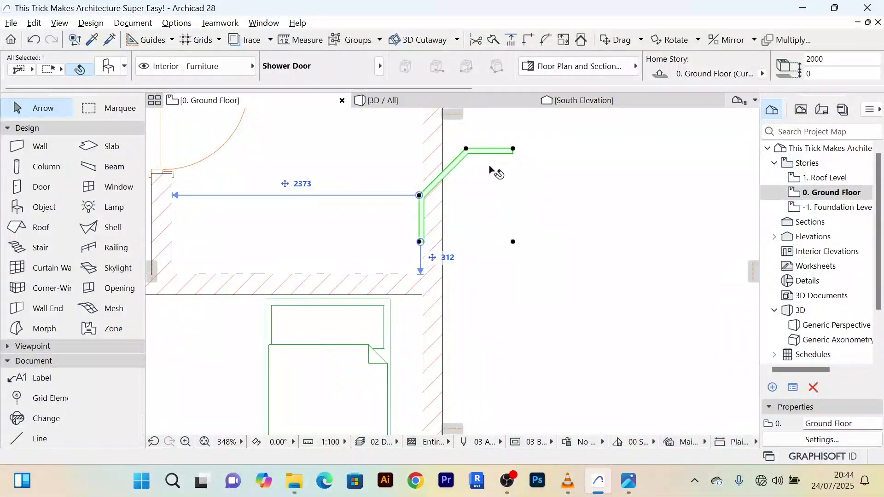
Step: Move the shower door into the southeast corner of the bathroom north of the middle east bedroom, and deselect it
key(ctrl+d)
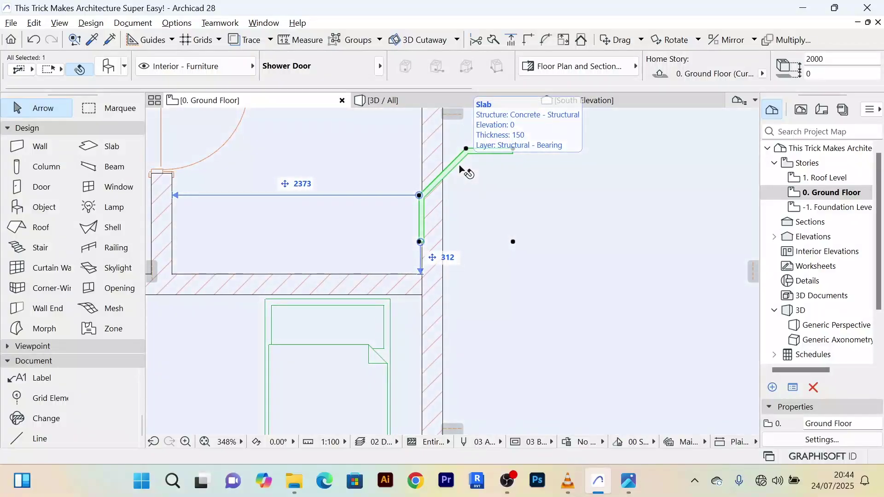
click(458, 164)
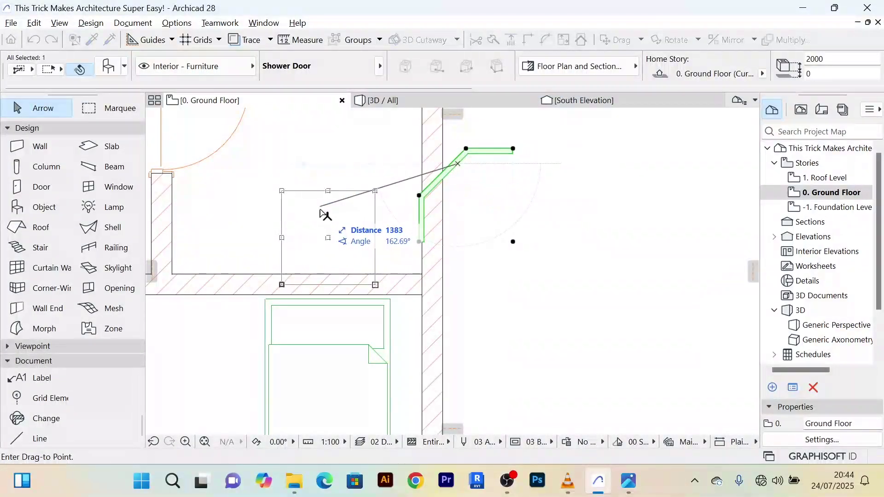
click(361, 197)
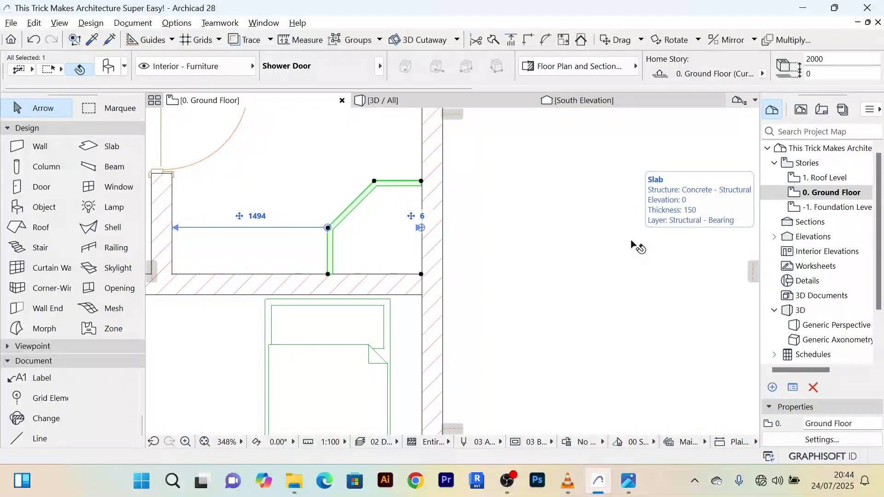
scroll(671, 257, down, 4)
click(678, 248)
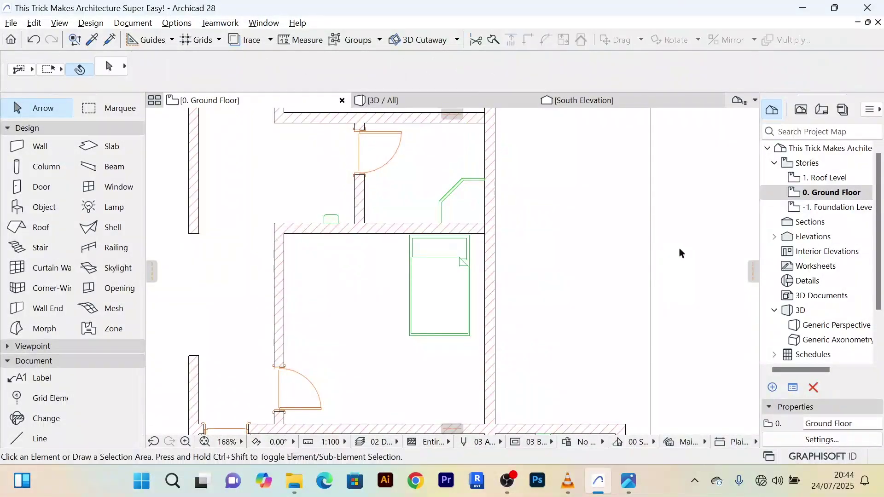
Step: Set the Toilet Paper Dispenser from the Bathroom Accessories library as the object to place
double_click(38, 207)
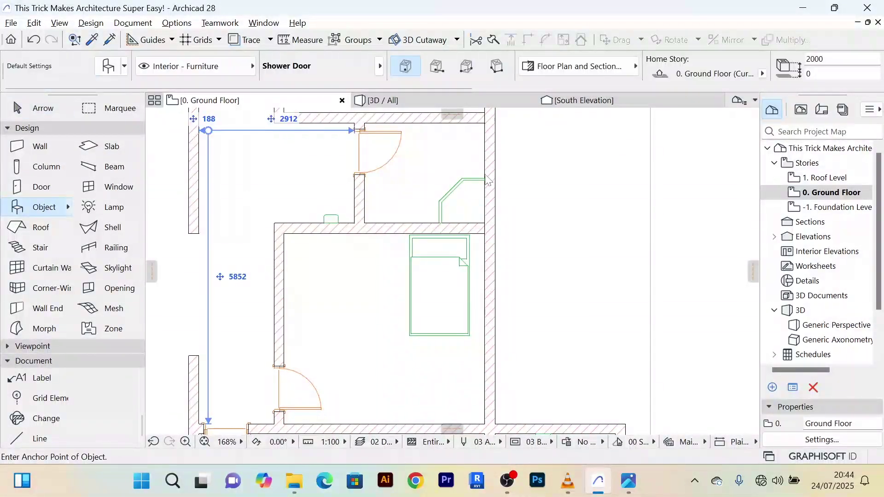
scroll(291, 245, down, 1)
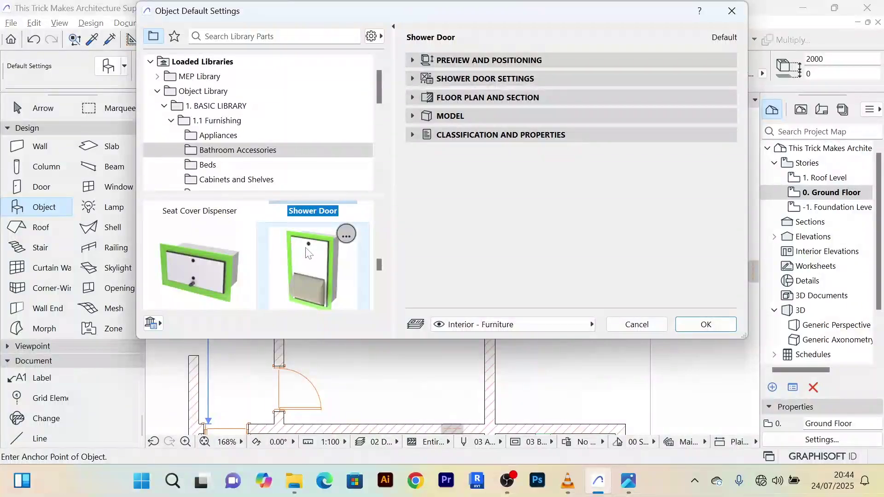
click(307, 253)
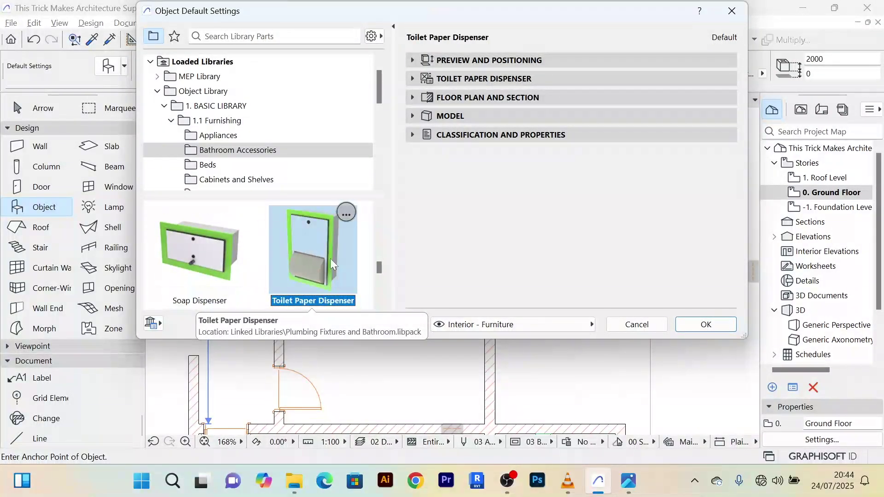
click(705, 325)
Step: Place one toilet paper dispenser on the southeast bathroom's north wall and another on the north wall of the bathroom with the shower door
middle_drag(479, 267, 496, 180)
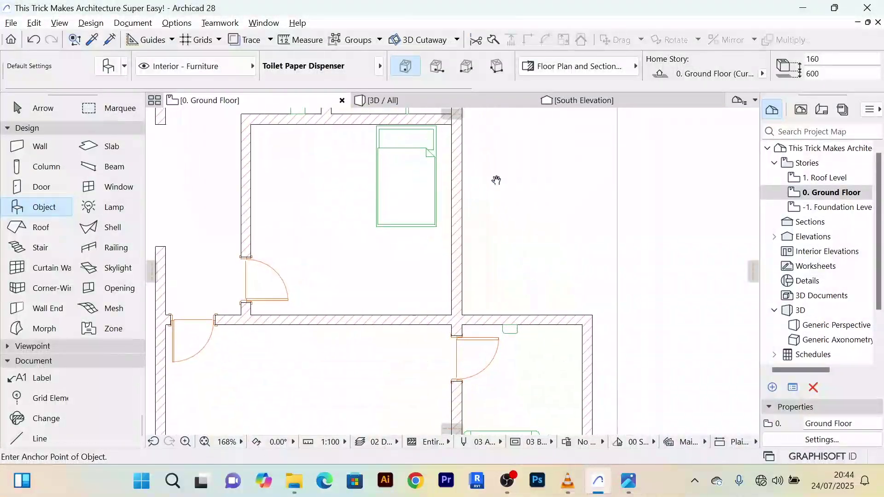
scroll(534, 313, up, 3)
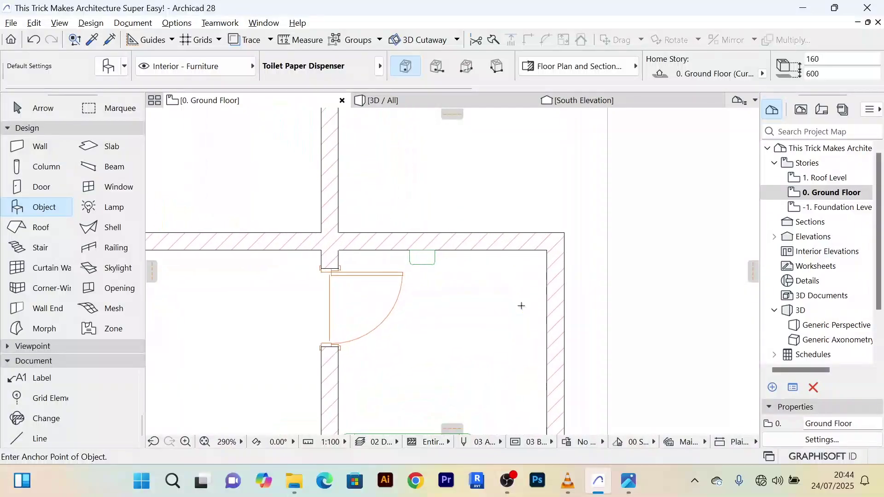
scroll(522, 313, up, 4)
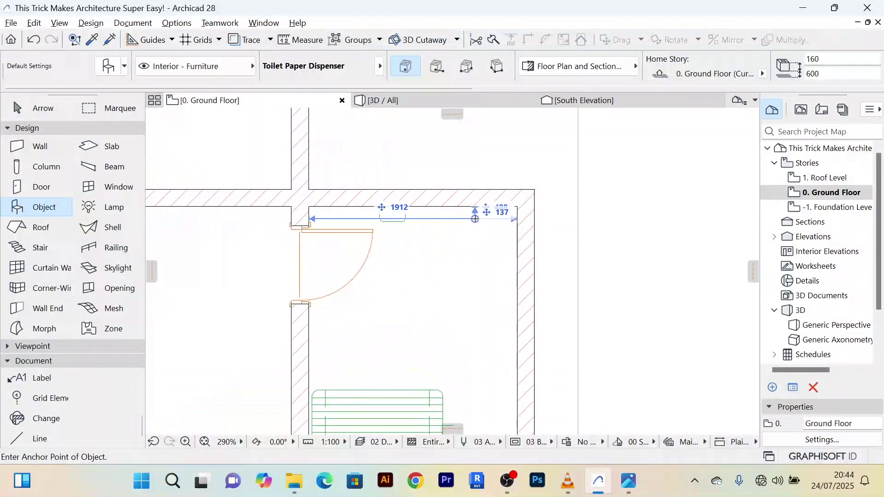
scroll(572, 249, down, 5)
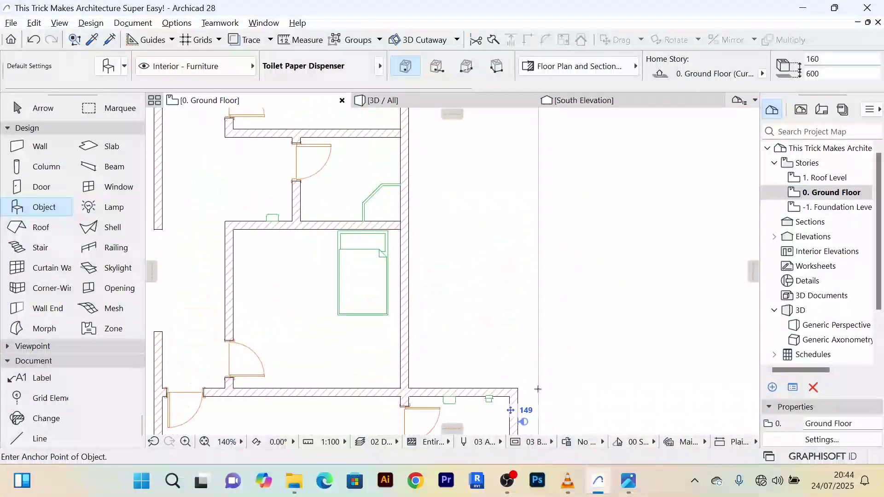
scroll(379, 201, up, 2)
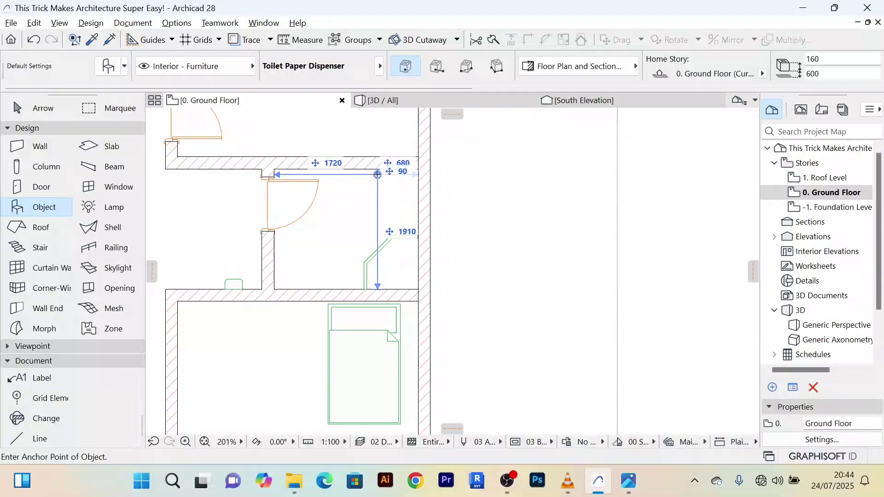
scroll(423, 184, down, 4)
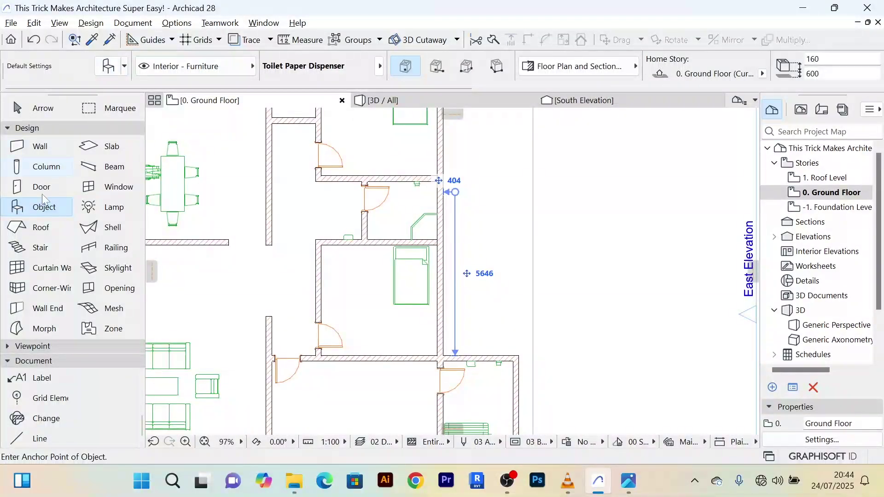
click(43, 108)
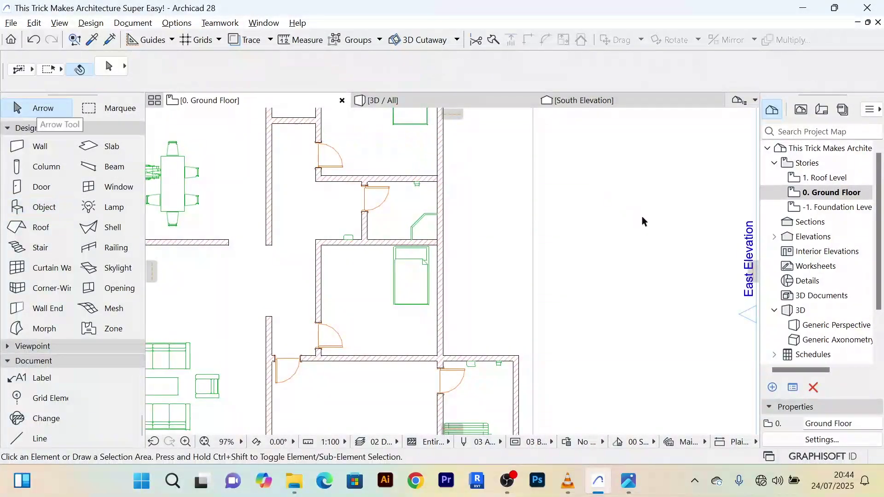
Step: Search the object library for "toi" and set WC/Toilet as the object to place
double_click(45, 207)
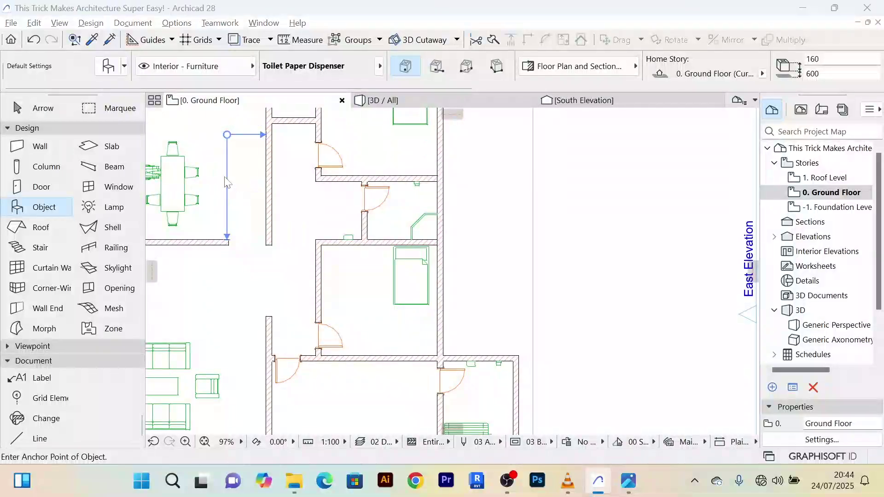
scroll(292, 256, down, 3)
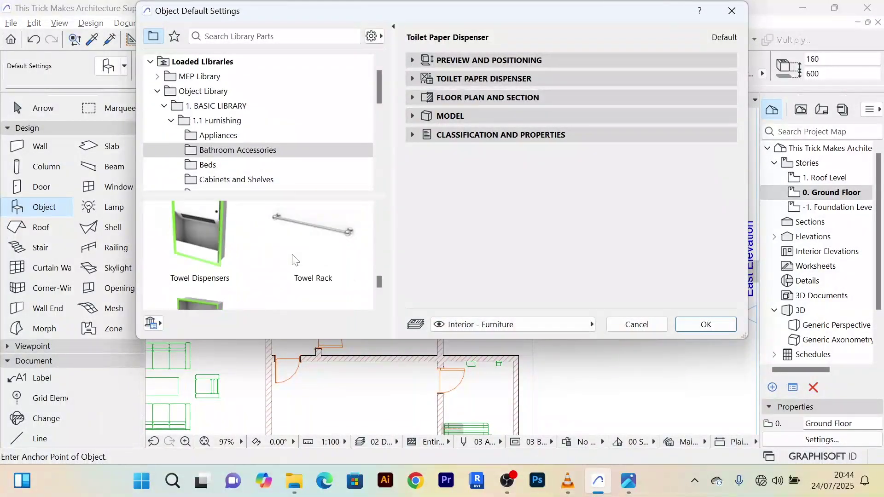
scroll(294, 259, up, 8)
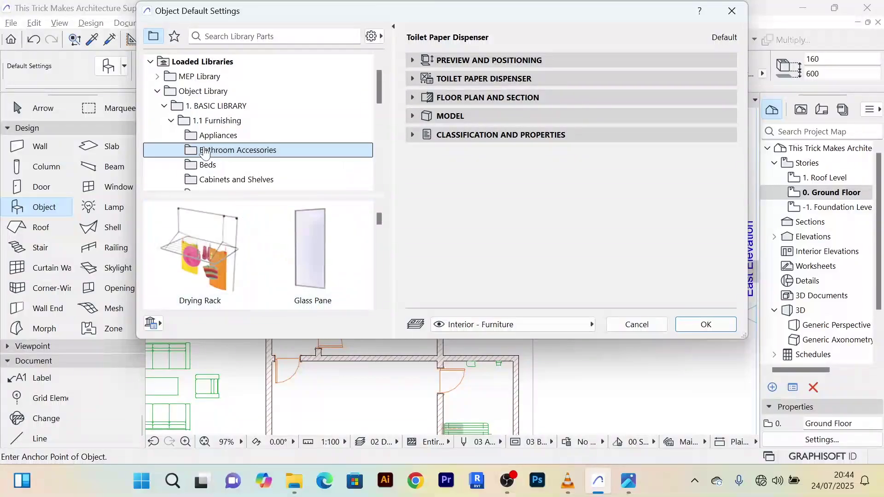
scroll(278, 175, down, 1)
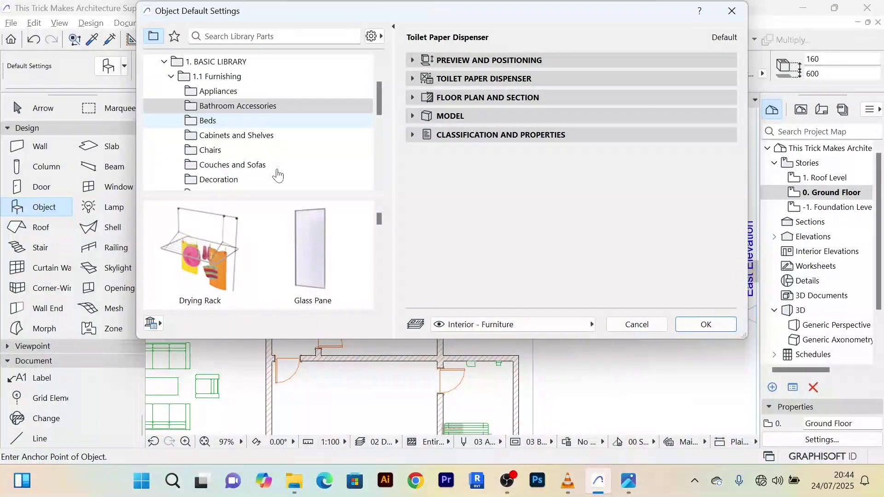
scroll(277, 174, down, 1)
scroll(288, 159, down, 5)
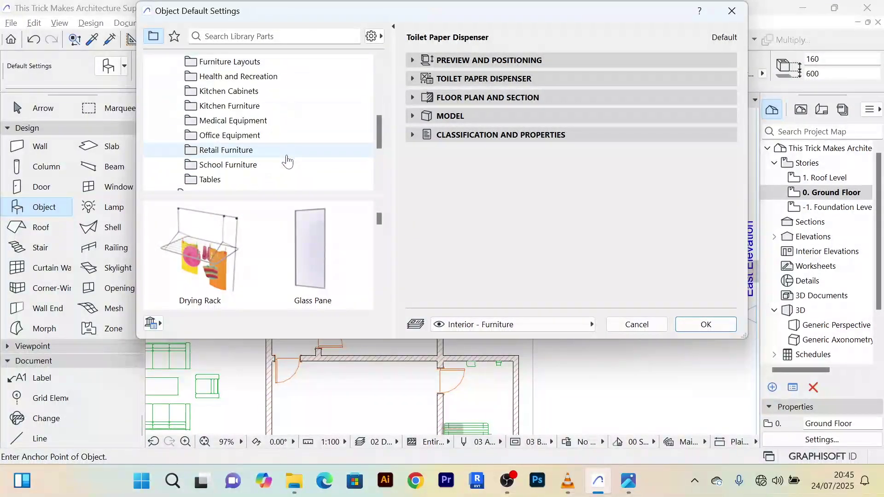
scroll(285, 164, up, 7)
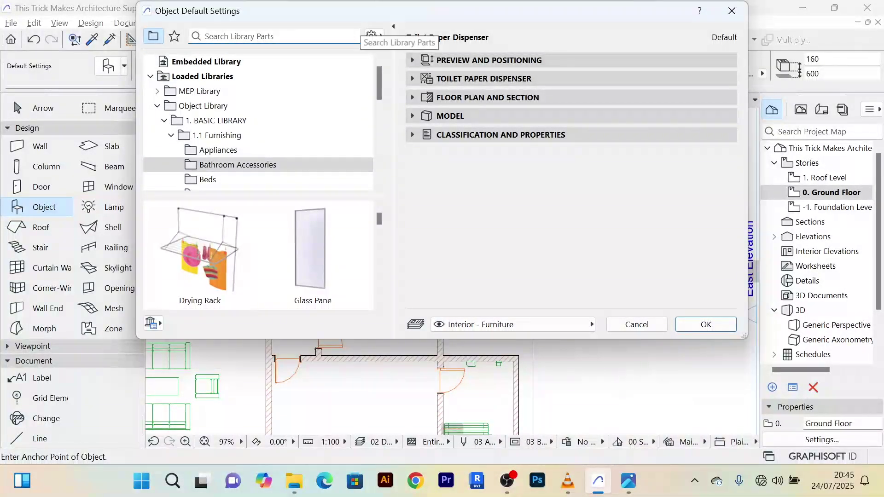
text(toi)
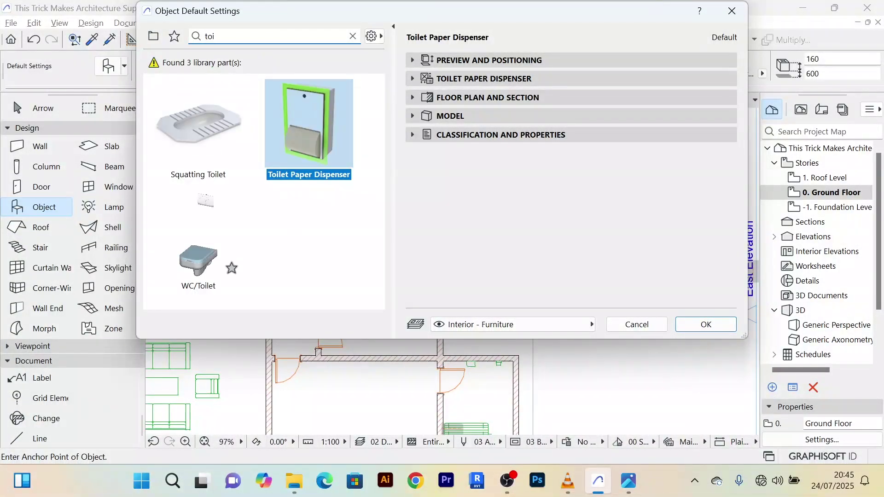
click(209, 260)
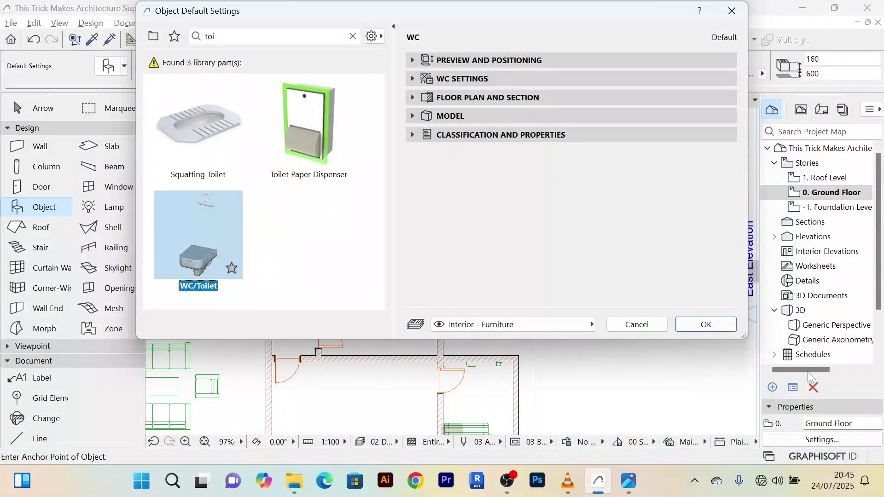
click(706, 324)
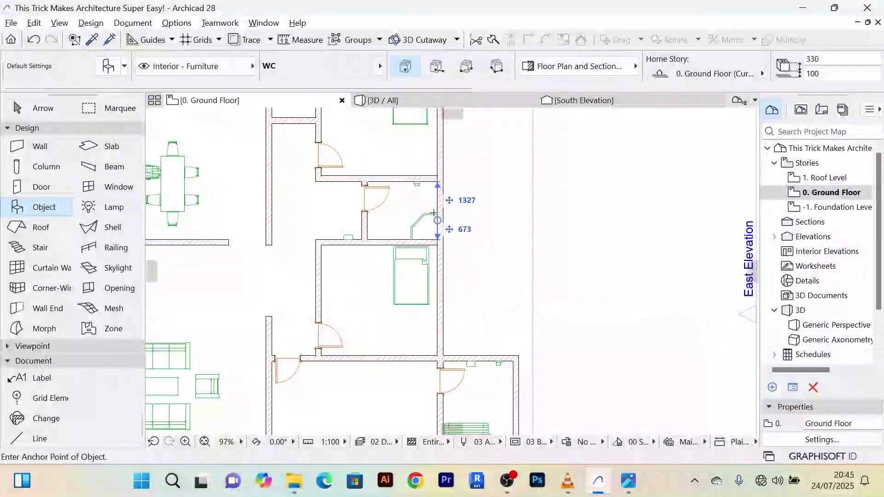
Step: Place one WC in the northeast corner of the shower-door bathroom and another near the southeast bathroom's east wall, then end placement
scroll(435, 184, up, 6)
click(443, 152)
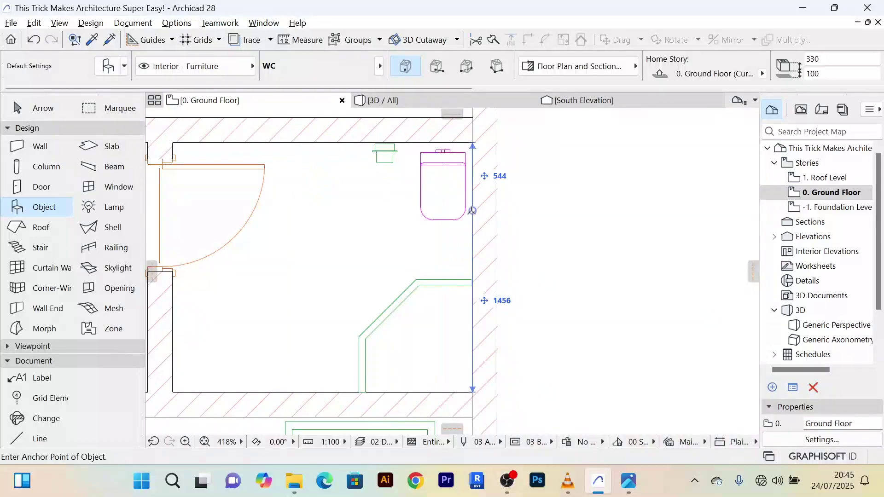
scroll(480, 223, down, 6)
middle_drag(574, 287, 561, 216)
scroll(548, 258, up, 2)
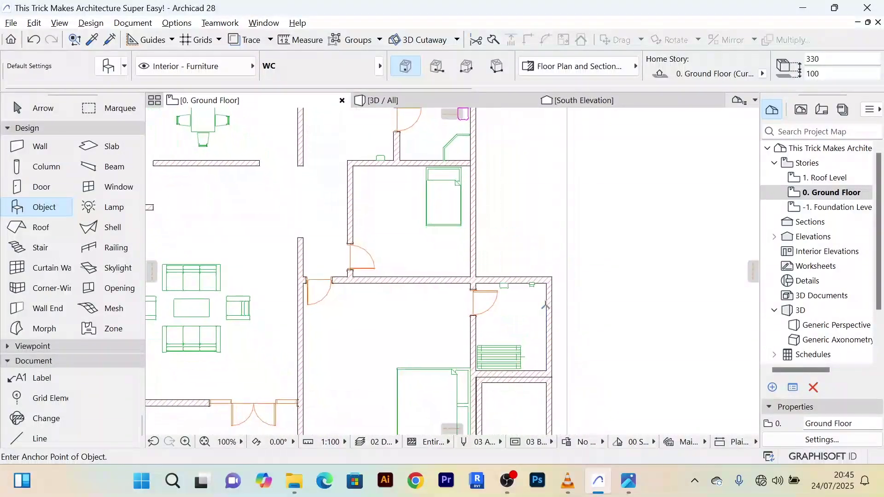
click(534, 308)
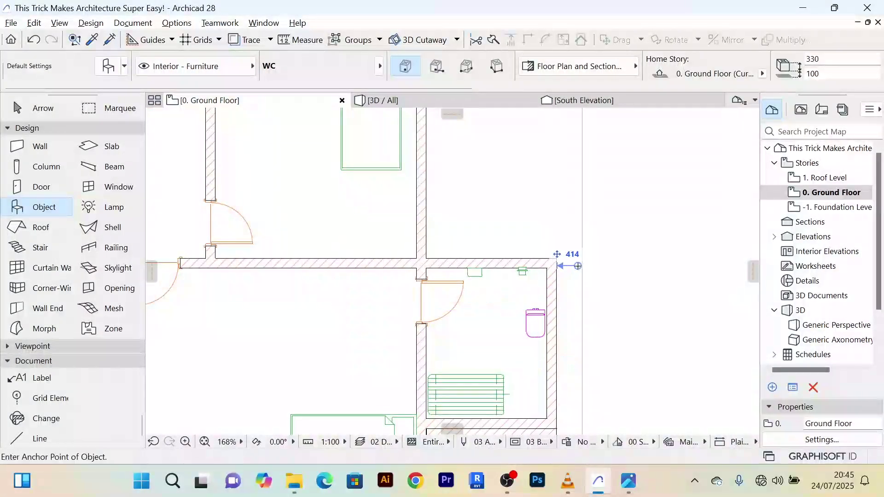
click(59, 109)
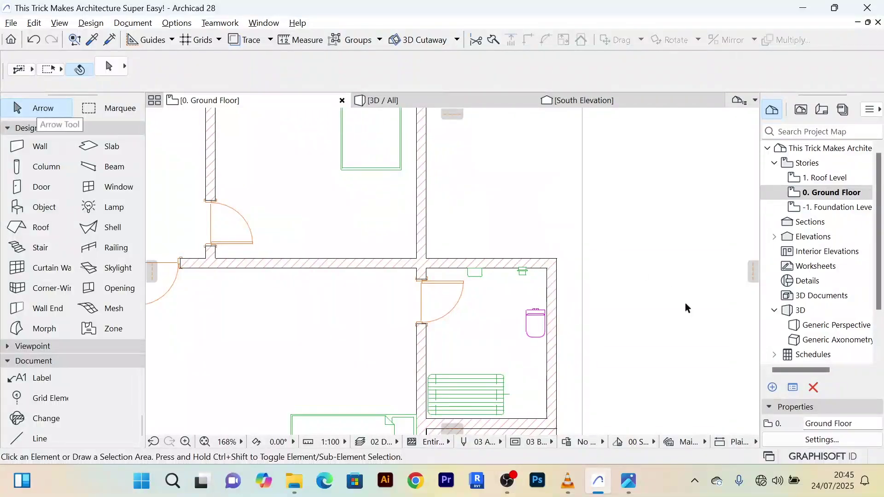
middle_drag(661, 290, 618, 256)
scroll(475, 258, up, 2)
scroll(502, 269, down, 2)
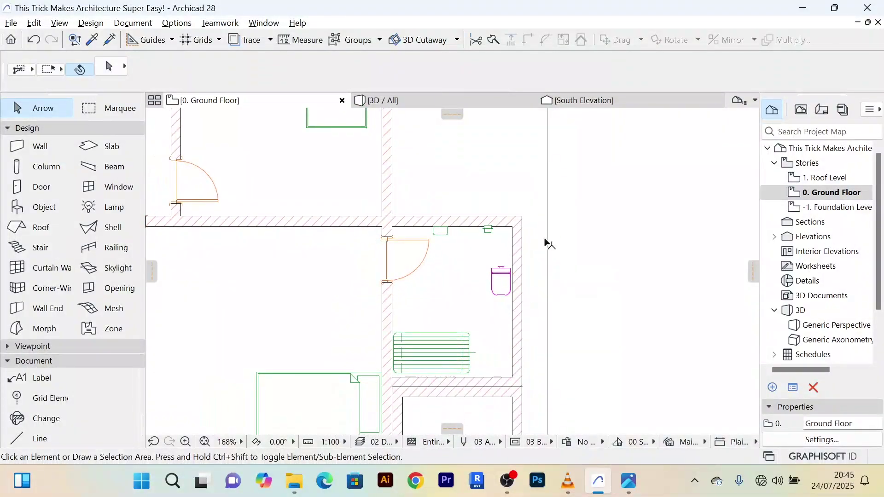
scroll(463, 256, up, 3)
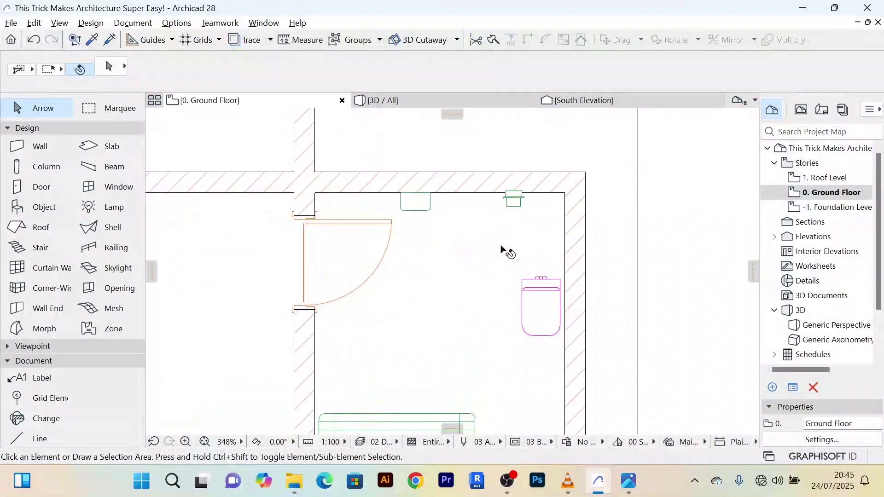
middle_drag(501, 245, 469, 244)
scroll(472, 246, down, 3)
scroll(483, 267, up, 2)
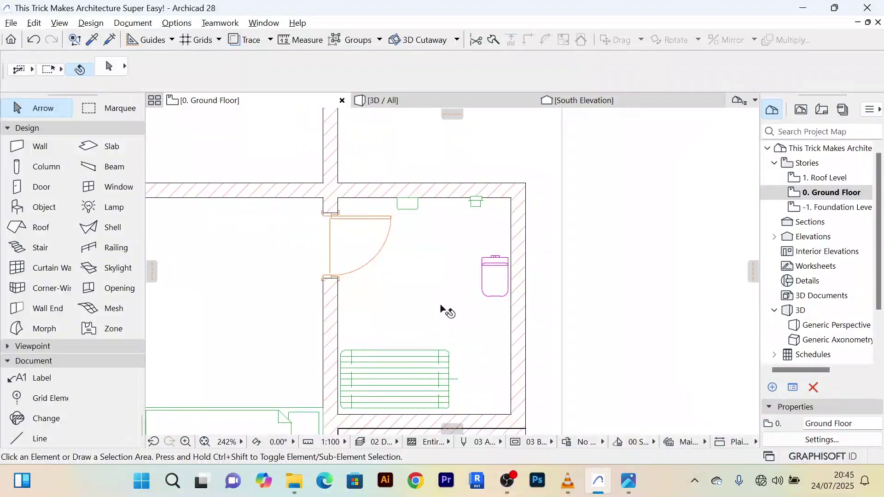
scroll(439, 293, down, 2)
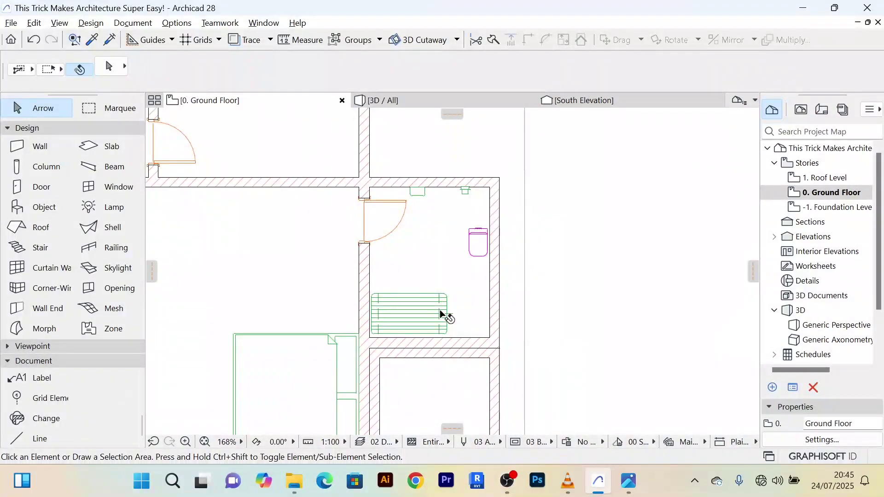
click(440, 311)
scroll(440, 312, up, 3)
click(650, 242)
middle_drag(639, 226, 613, 308)
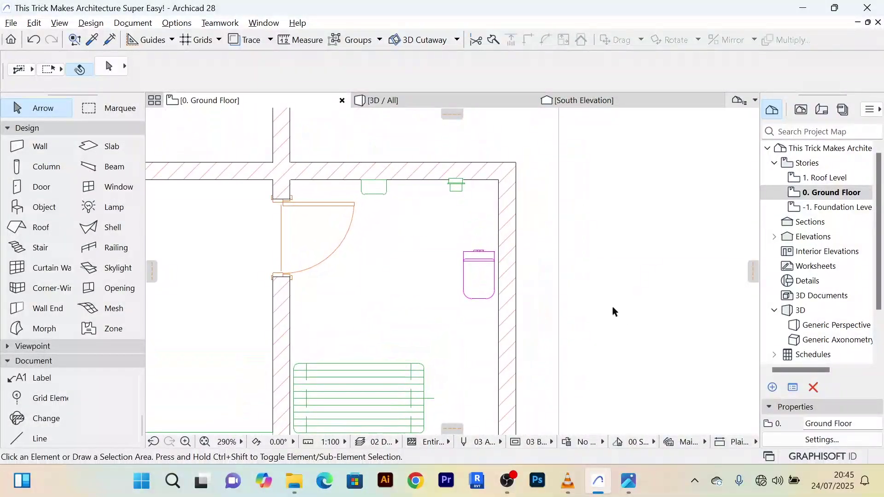
Step: Rotate the southeast bathroom's WC 90° clockwise about its northwest corner
scroll(613, 307, down, 3)
click(489, 264)
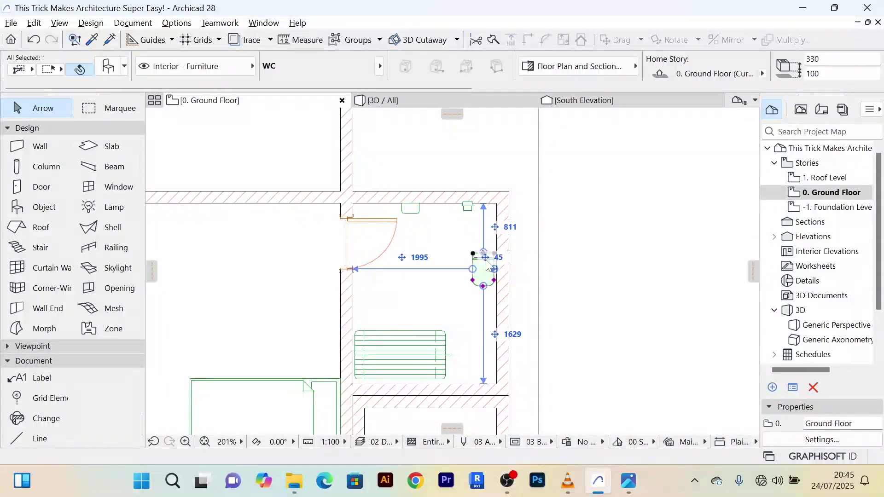
scroll(588, 263, up, 3)
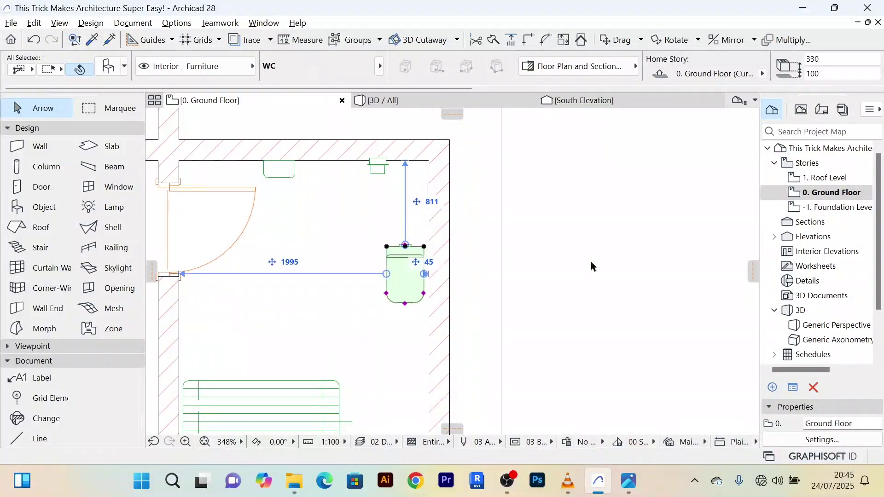
key(ctrl+e)
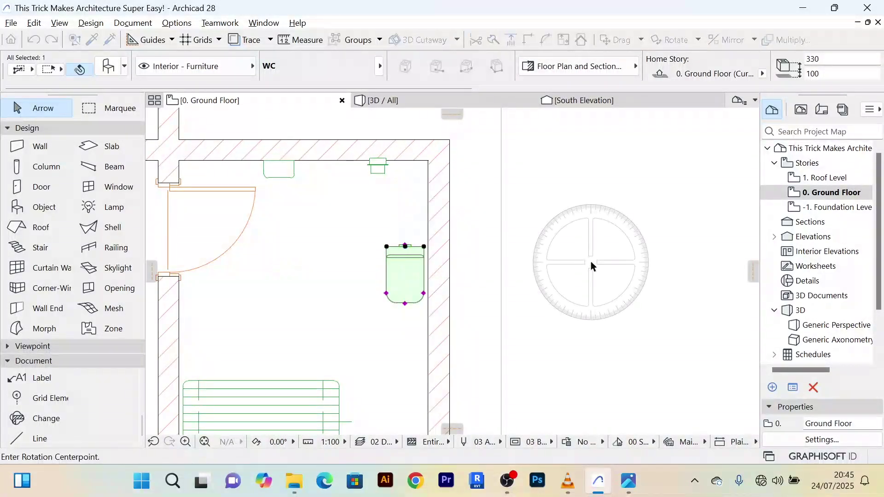
click(388, 246)
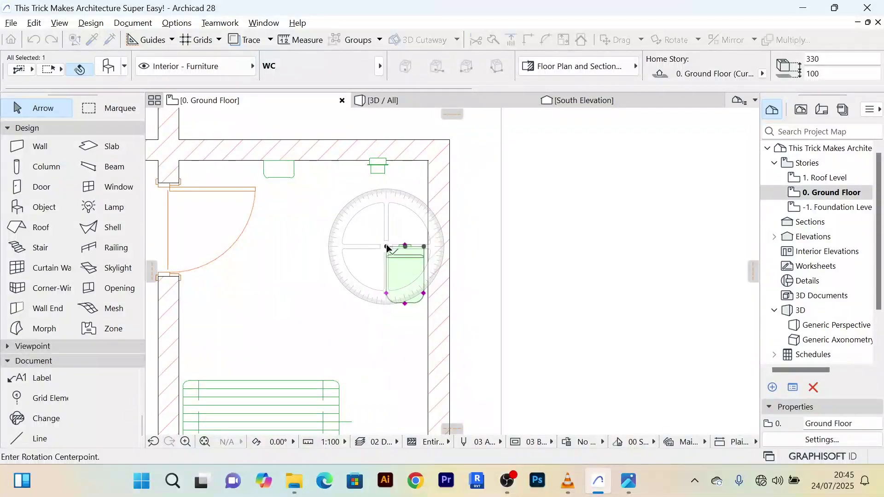
click(616, 247)
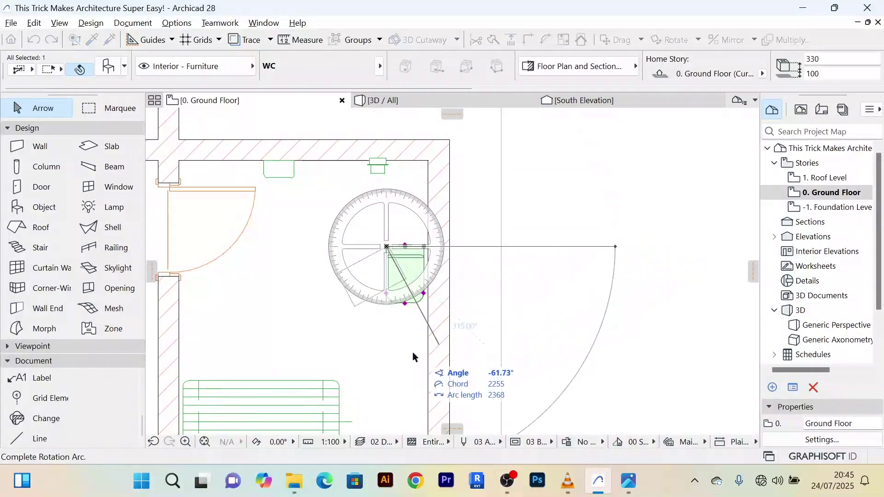
click(389, 378)
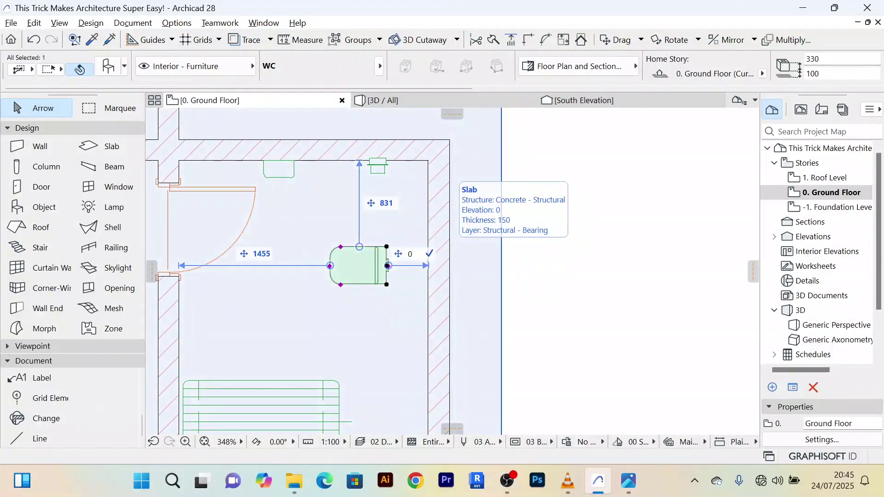
Step: Set the distance between the southeast bathroom's WC and the east wall to 0, and deselect the WC
key(Return)
scroll(587, 247, down, 3)
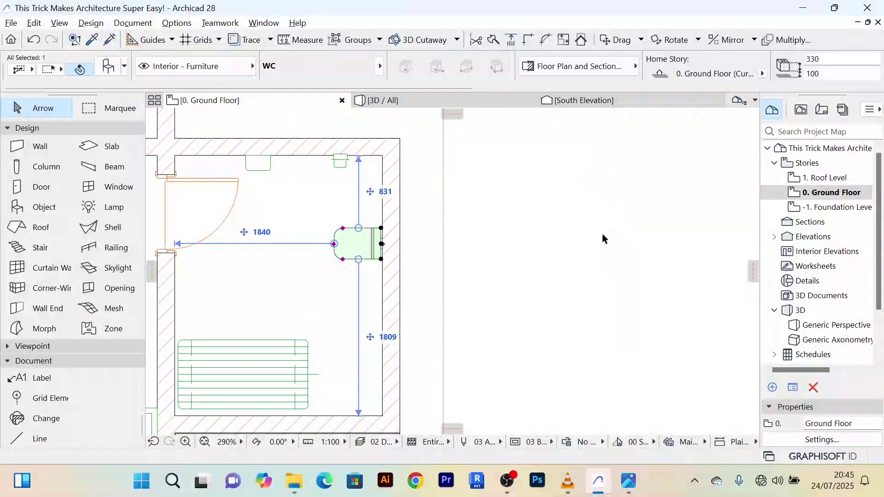
scroll(602, 231, down, 2)
click(595, 231)
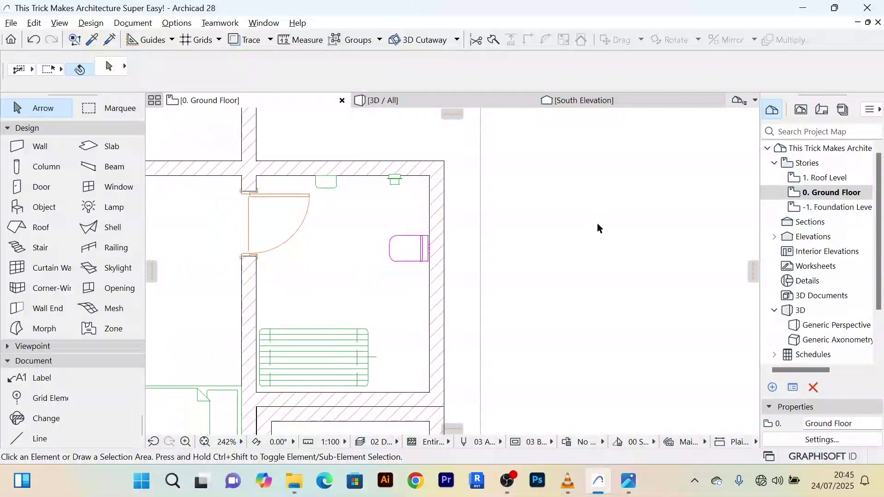
Step: Copy the toilet paper dispenser from the southeast bathroom's north wall to the east wall, just north of the WC
scroll(400, 166, up, 3)
click(391, 193)
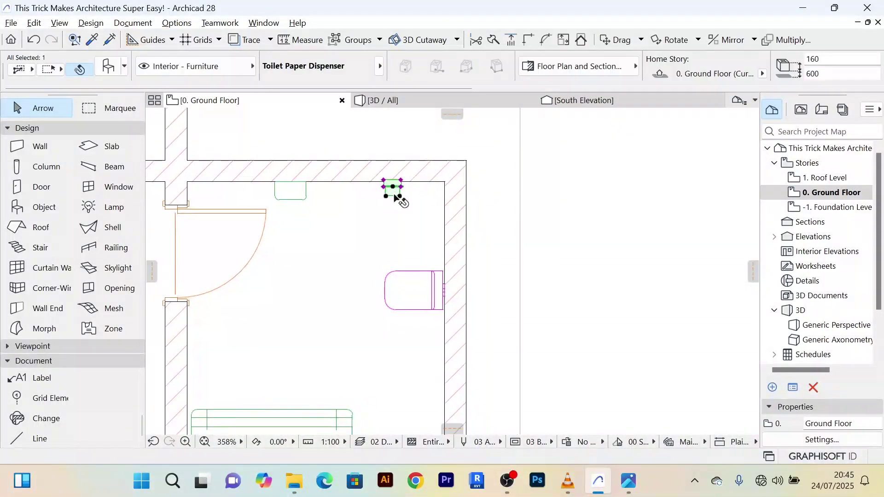
scroll(445, 253, down, 4)
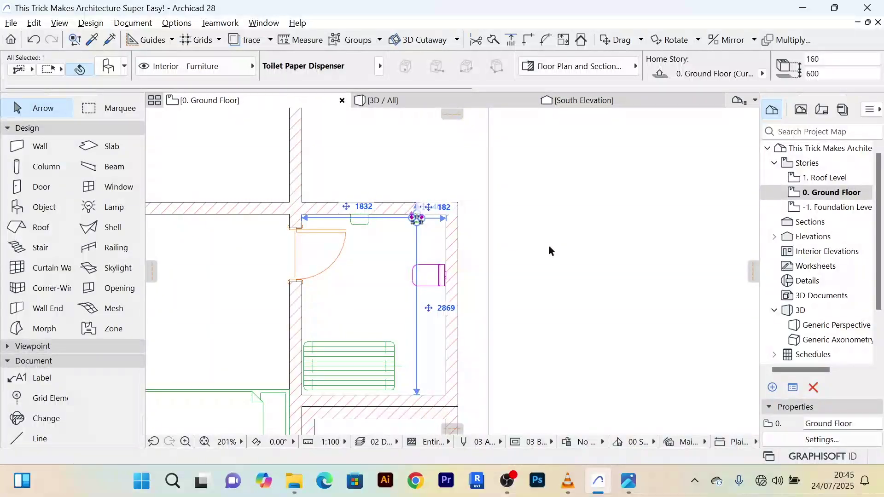
scroll(548, 247, down, 4)
scroll(552, 244, down, 2)
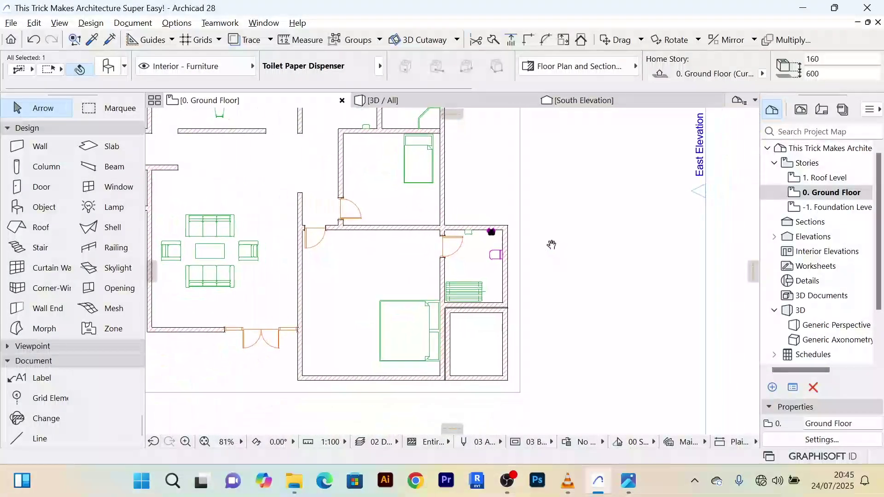
scroll(534, 247, up, 4)
scroll(531, 249, up, 3)
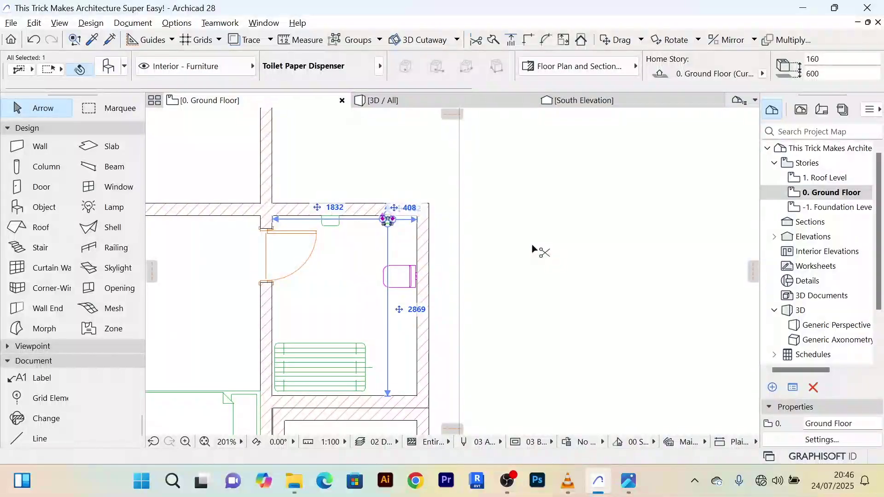
key(ctrl+d)
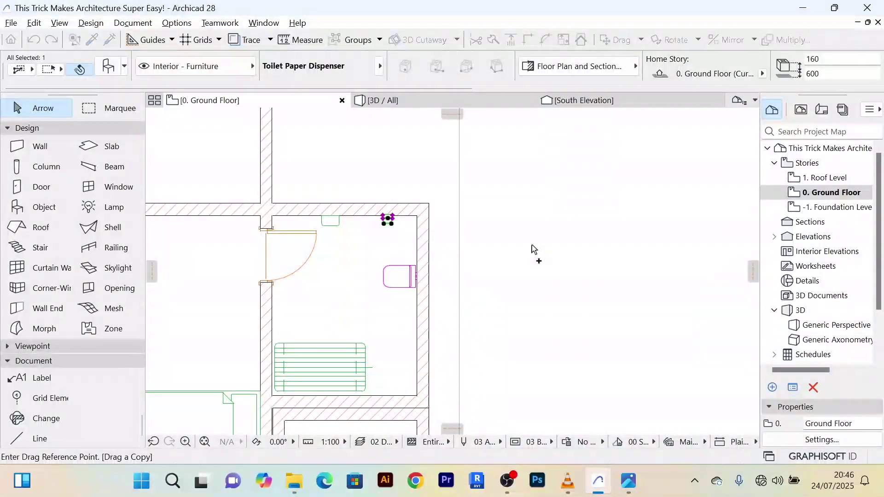
scroll(506, 235, up, 2)
click(336, 213)
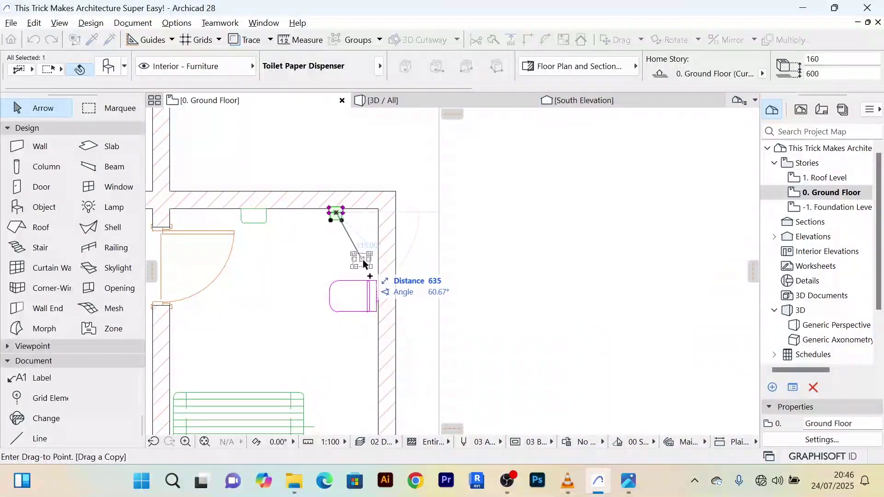
click(378, 269)
Step: Rotate the copied toilet paper dispenser beside the southeast bathroom's WC 90° clockwise about its northwest corner
scroll(431, 273, up, 2)
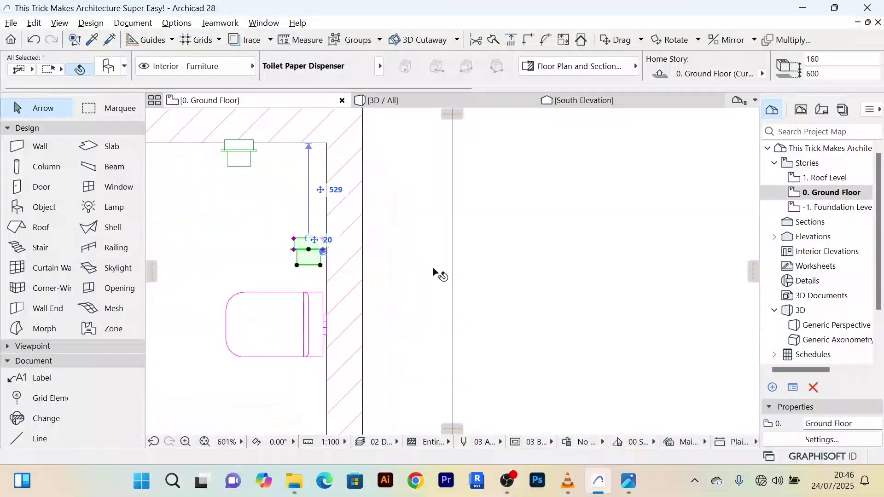
key(ctrl+e)
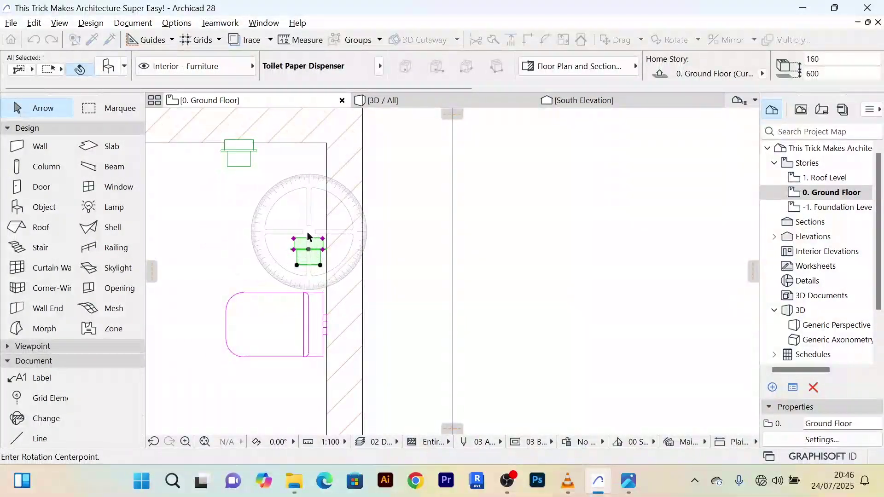
click(294, 238)
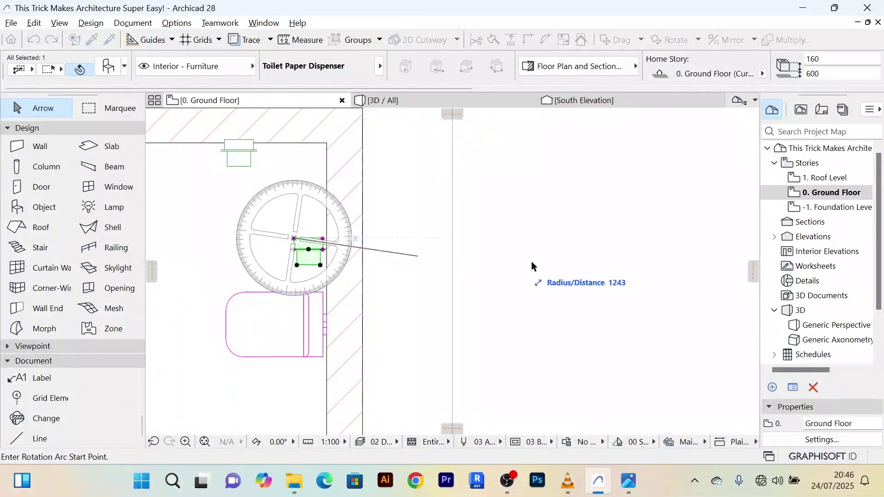
click(598, 238)
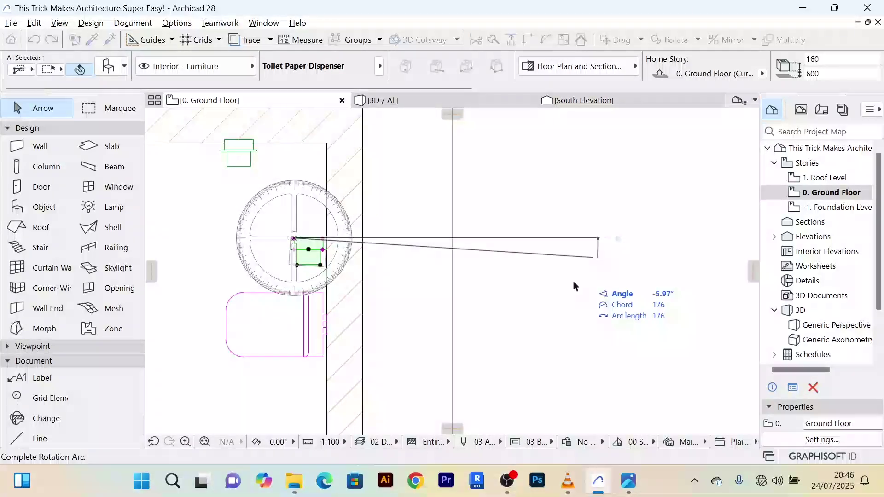
click(300, 422)
Step: Set the distance between the rotated toilet paper dispenser and the southeast bathroom's east wall to 0, check its fit, and deselect it
scroll(450, 355, up, 3)
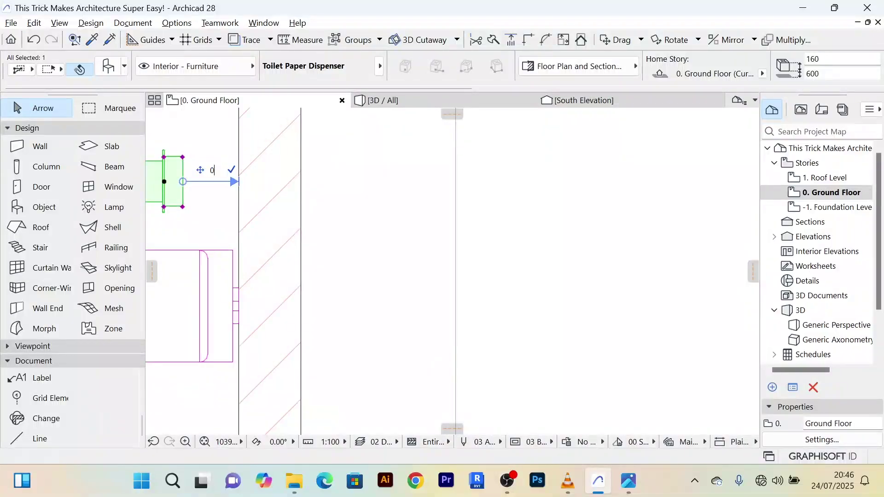
click(236, 182)
scroll(536, 276, down, 2)
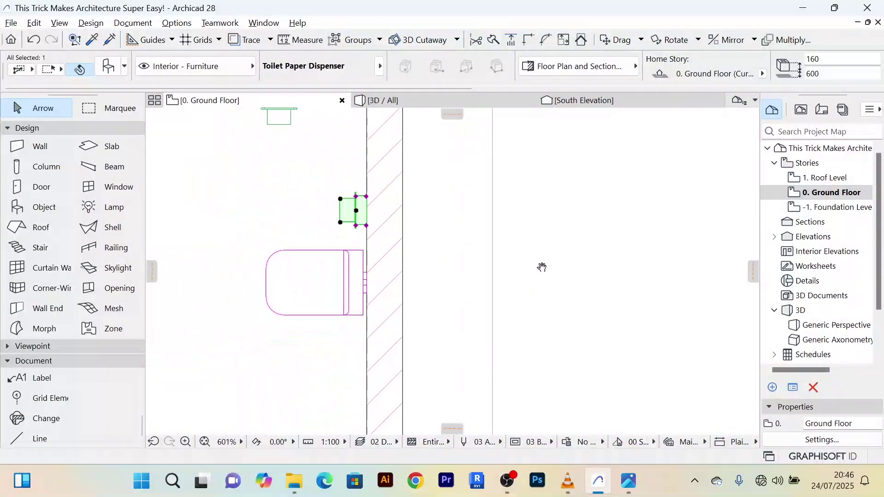
click(612, 238)
scroll(409, 209, up, 3)
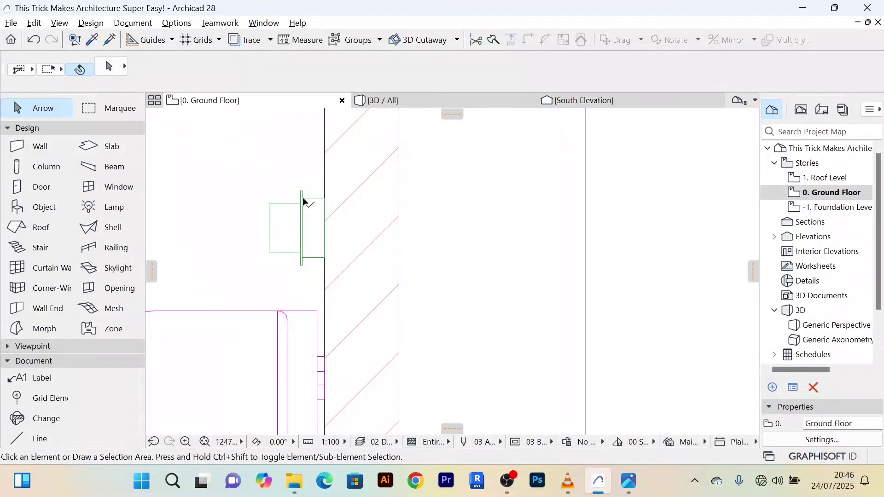
click(303, 201)
scroll(340, 198, up, 4)
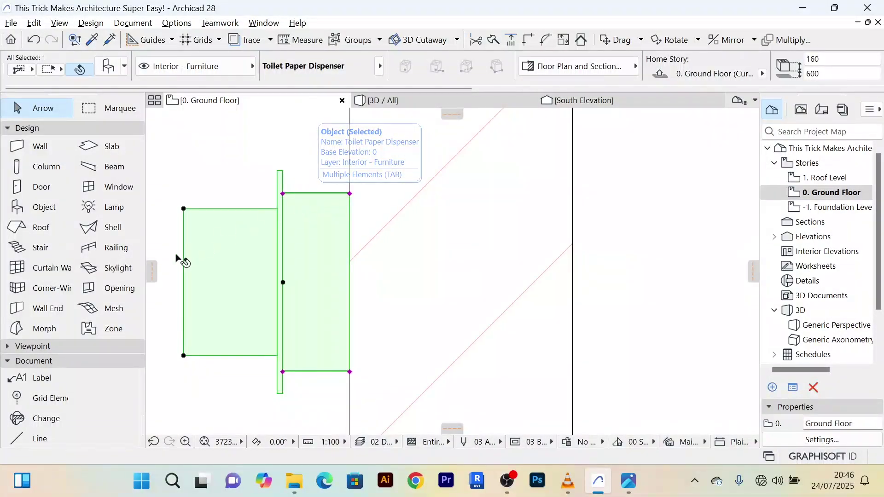
scroll(190, 208, down, 2)
scroll(497, 213, down, 5)
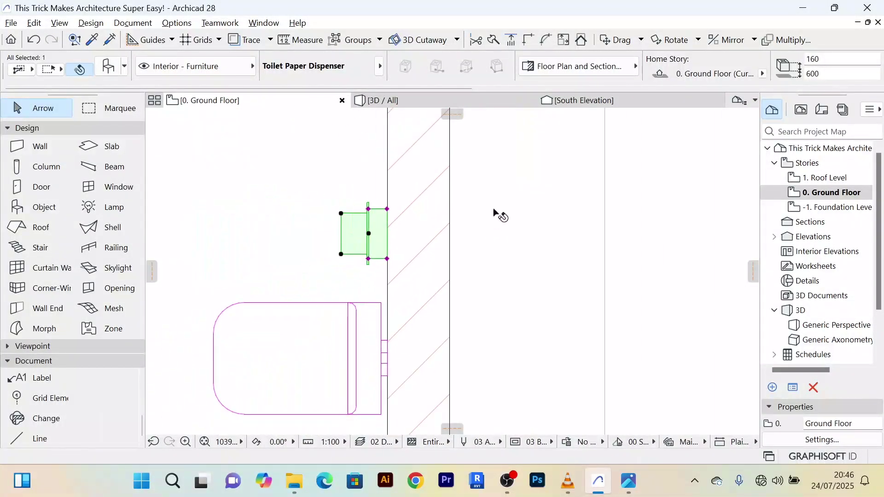
click(582, 193)
Step: Delete the original toilet paper dispenser on the southeast bathroom's north wall
scroll(555, 208, down, 1)
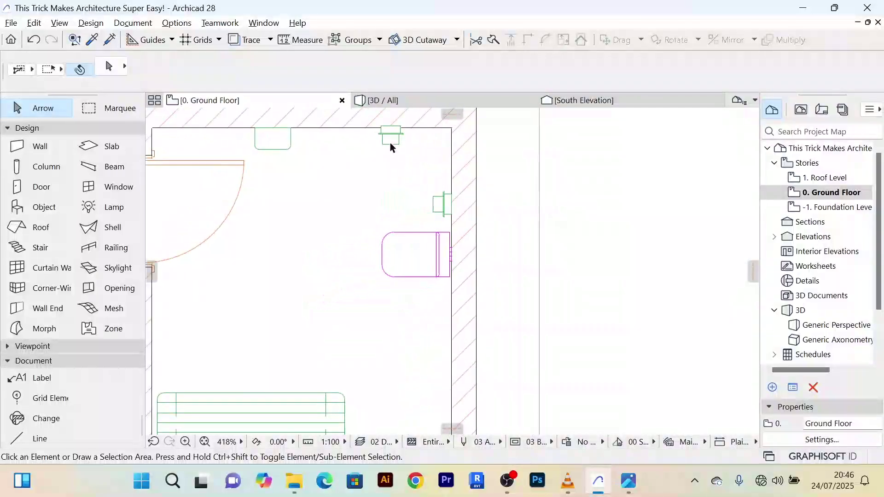
click(397, 139)
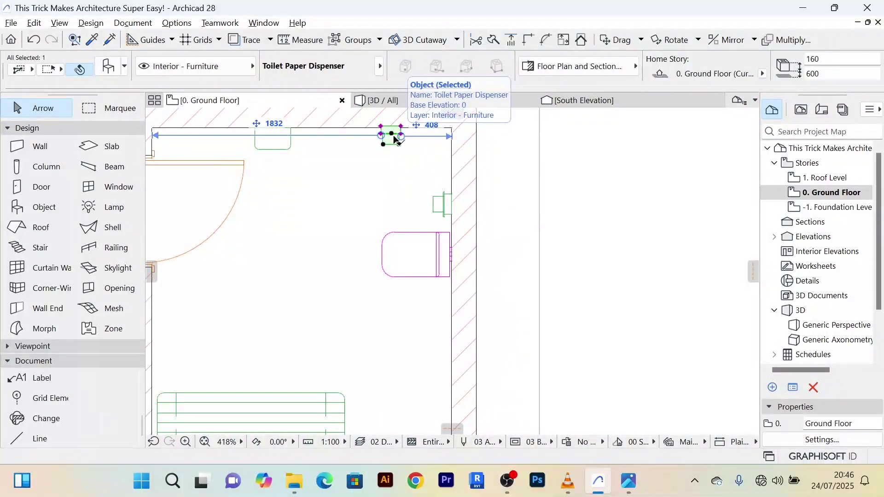
key(Delete)
Step: Rotate the WC in the shower-door bathroom 90° clockwise about its northwest corner
scroll(500, 183, down, 5)
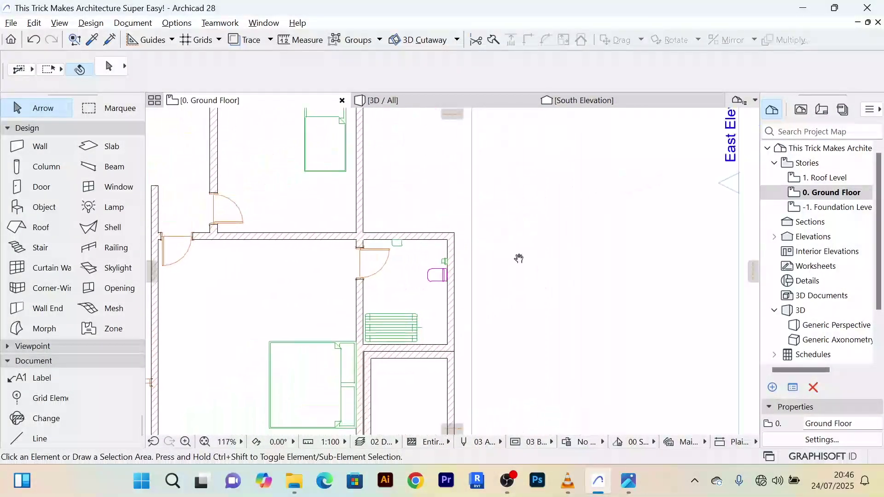
scroll(357, 191, up, 5)
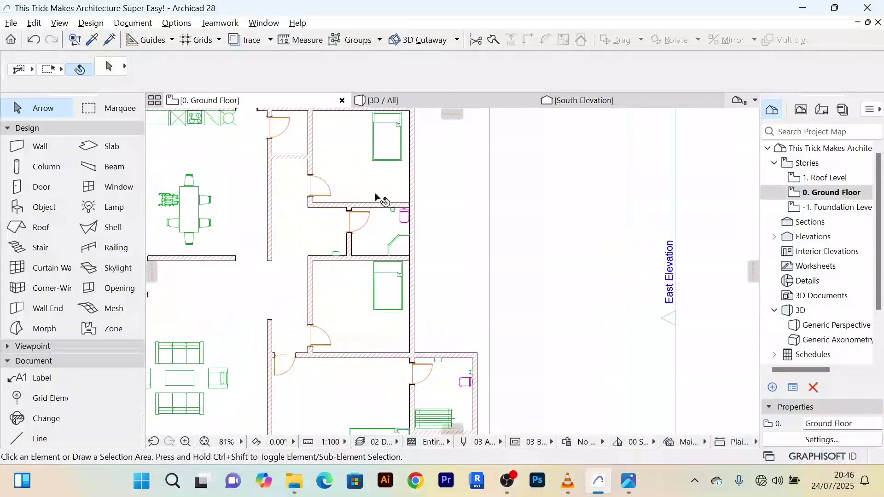
scroll(493, 211, down, 1)
scroll(431, 183, up, 2)
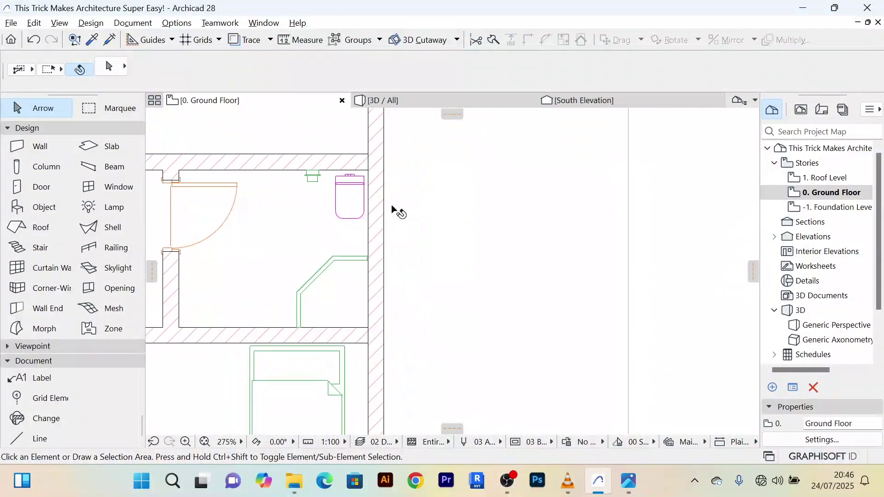
click(335, 174)
scroll(442, 182, up, 2)
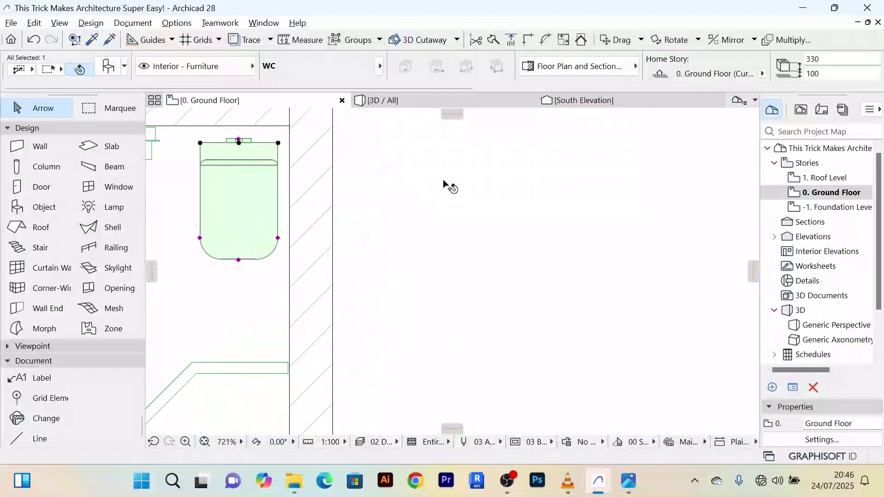
scroll(442, 182, down, 2)
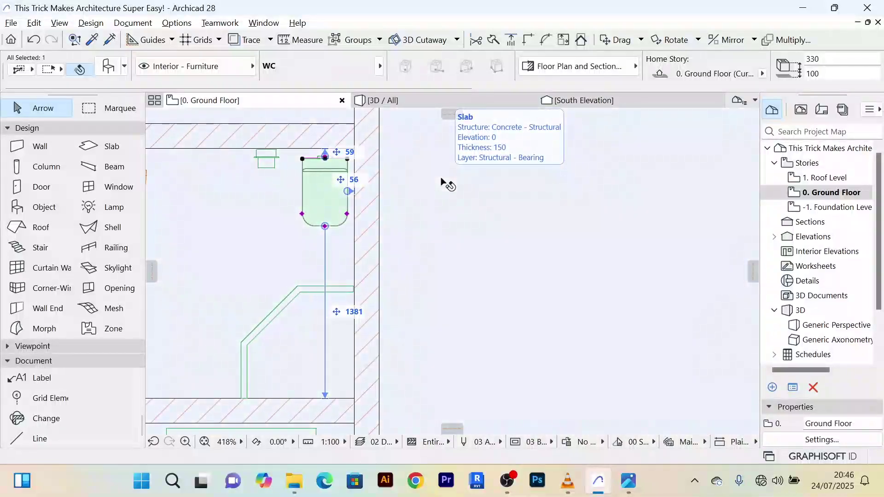
key(ctrl+e)
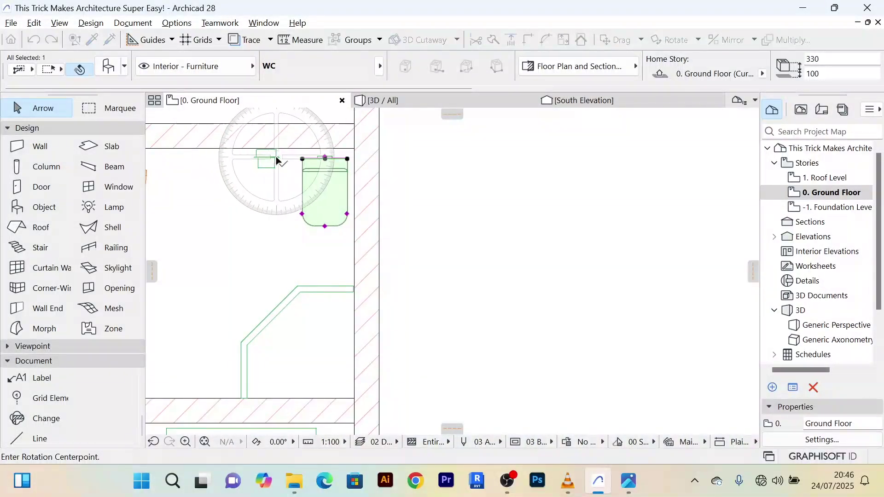
click(302, 159)
click(469, 159)
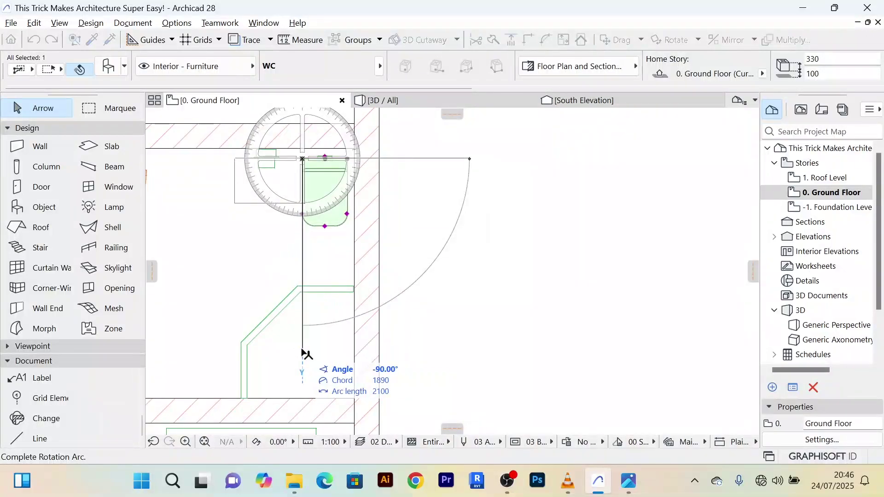
click(300, 360)
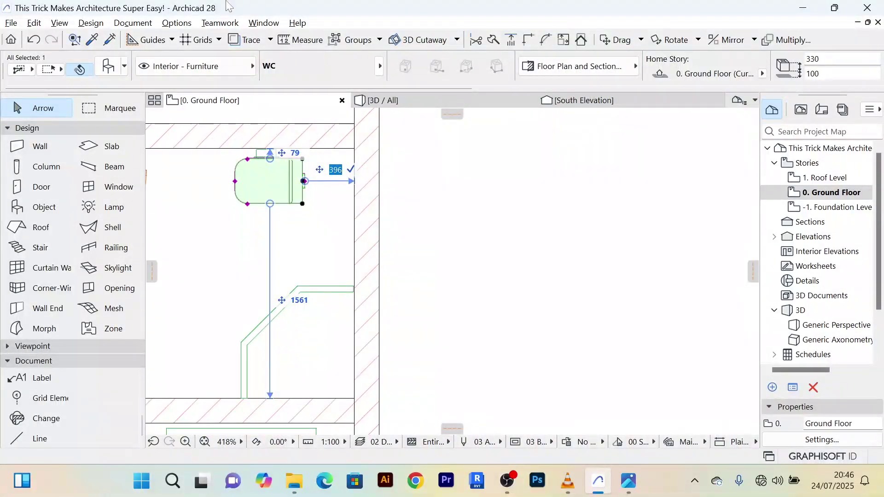
Step: Move the shower-door bathroom's WC flush against the east wall and 179 from the north wall, and deselect it
key(Return)
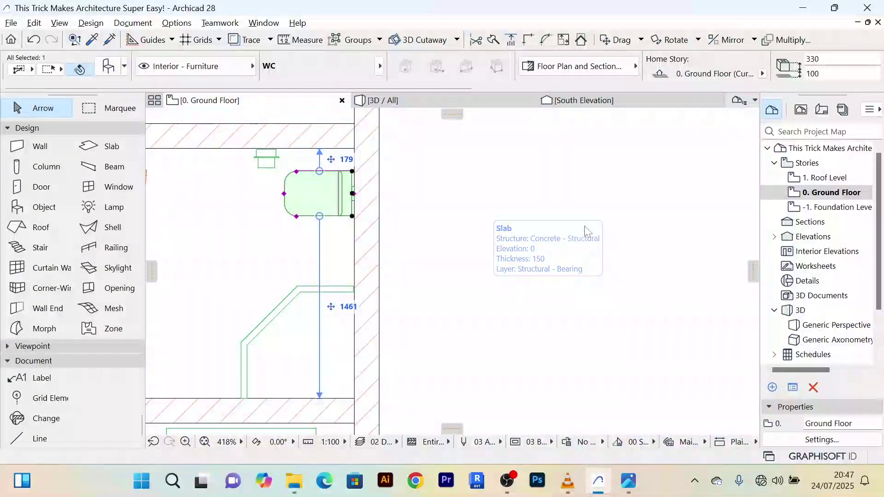
scroll(600, 216, down, 10)
middle_drag(566, 213, 490, 214)
click(491, 214)
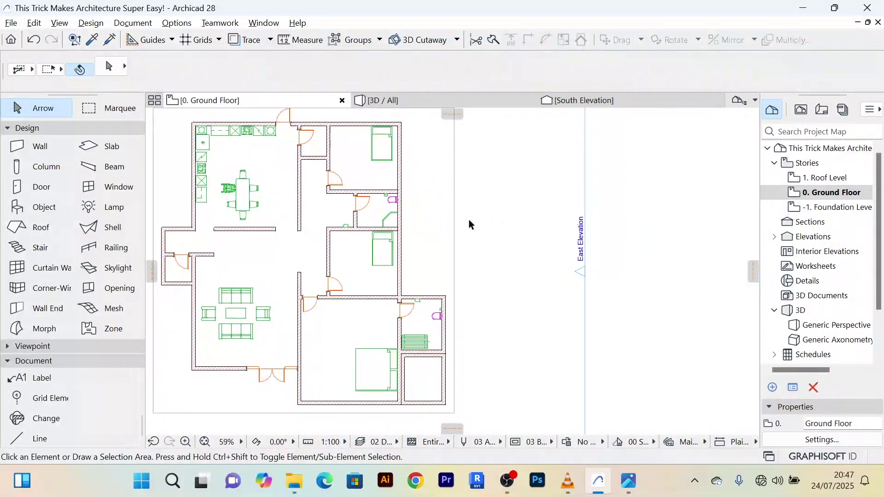
Step: Search the object library for "show" and choose Shower Kit 01 as the object to place
scroll(469, 219, up, 4)
scroll(527, 227, up, 1)
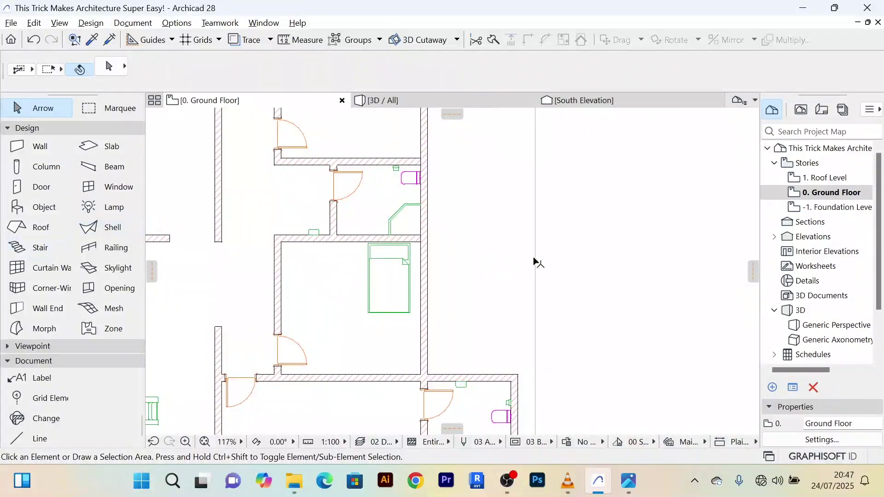
mouse_move(615, 257)
middle_down()
mouse_move(610, 203)
mouse_move(572, 213)
middle_up()
scroll(608, 207, down, 2)
scroll(572, 212, up, 1)
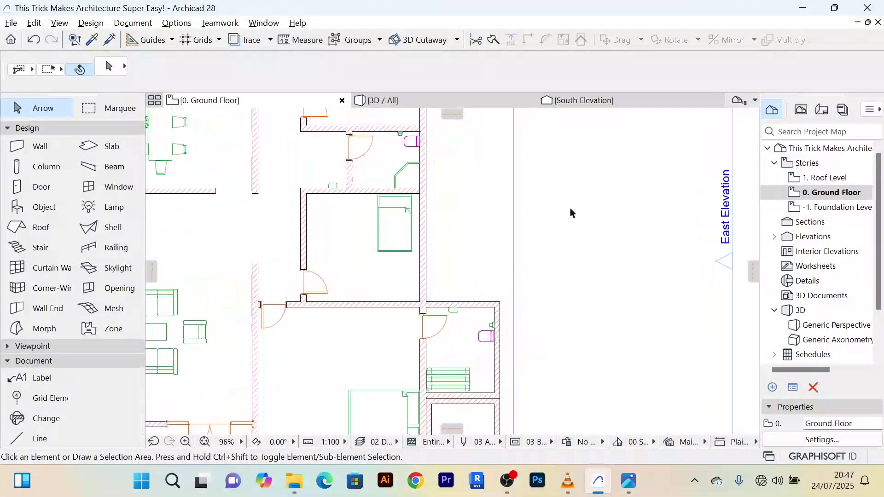
double_click(51, 207)
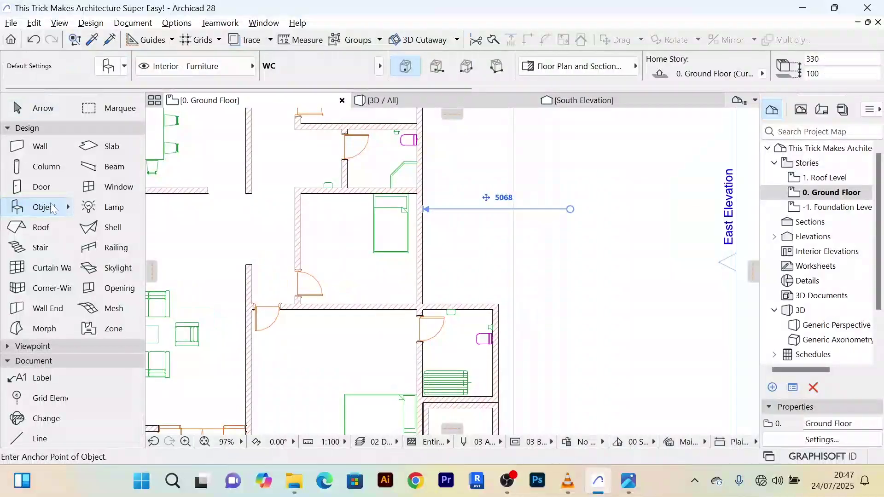
text(toi)
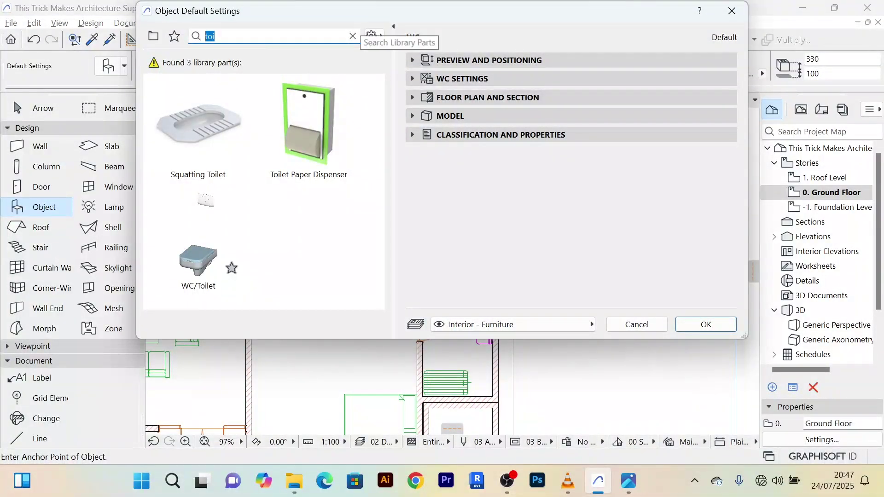
text(show)
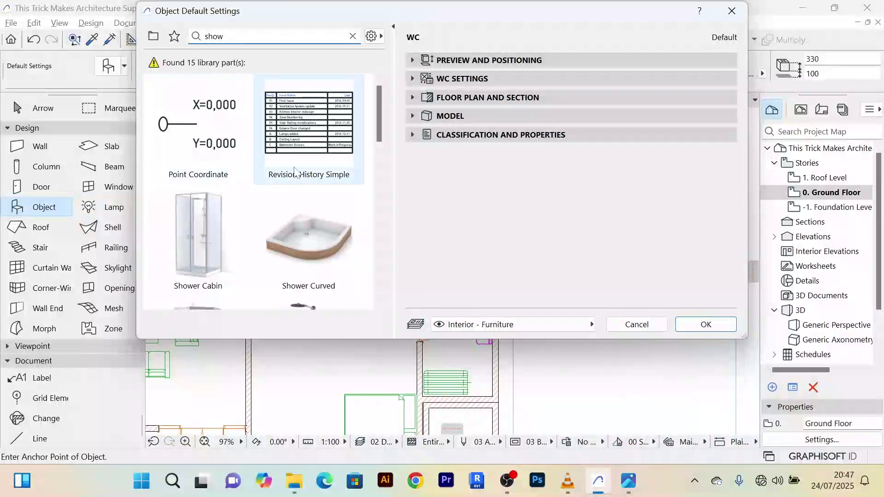
scroll(307, 184, down, 3)
click(311, 221)
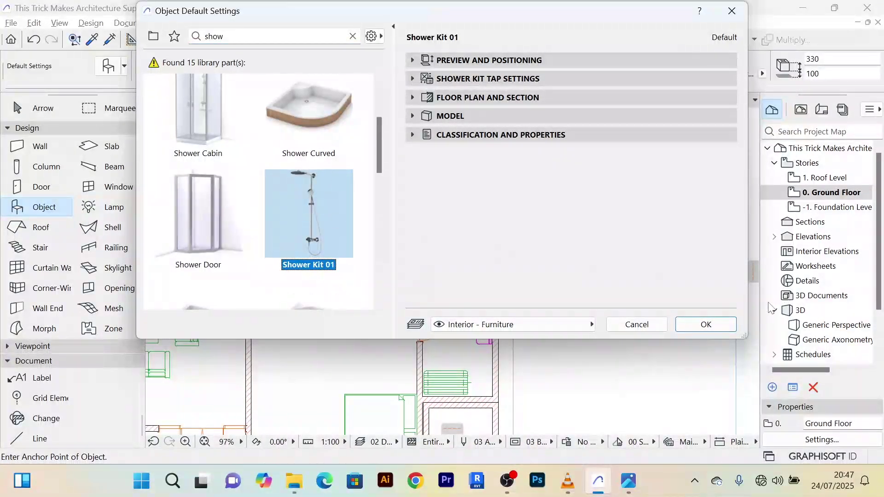
click(705, 325)
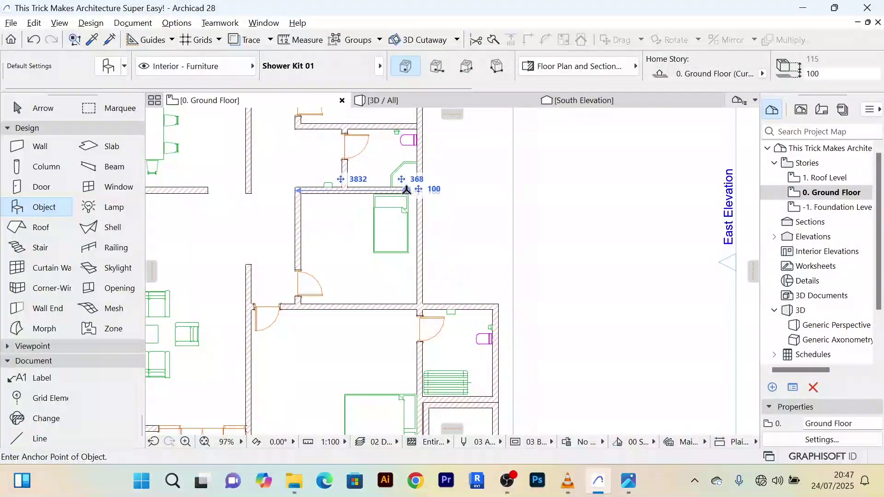
Step: Place one shower kit in the shower-door bathroom's southeast corner and another on the southeast bathroom's east wall south of the WC, then end placement
scroll(410, 187, up, 4)
scroll(410, 186, up, 2)
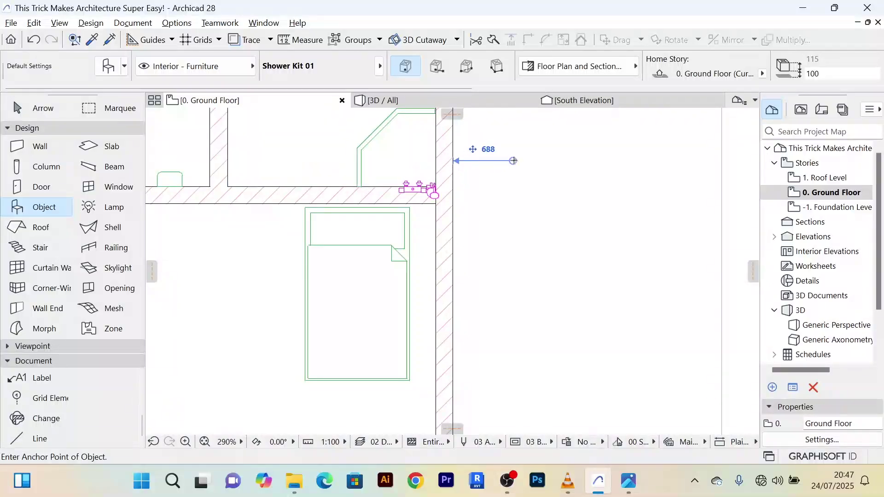
scroll(513, 160, down, 9)
scroll(414, 250, up, 6)
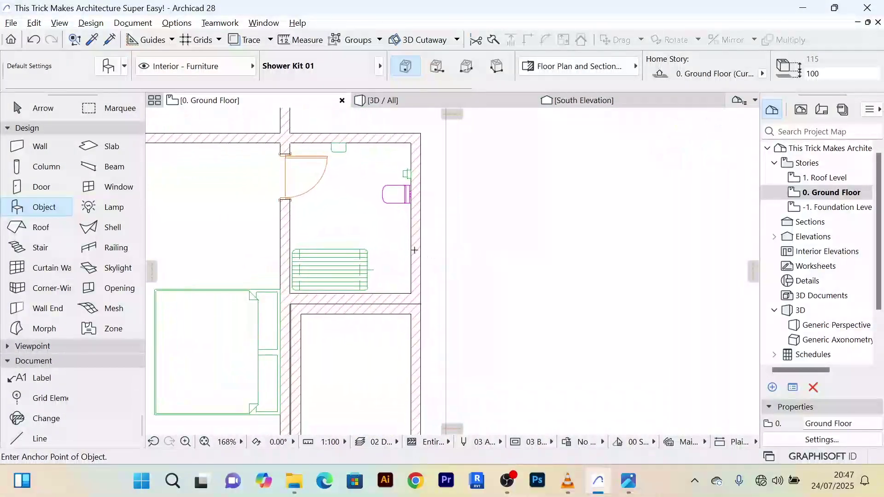
click(52, 110)
Step: Rotate the southeast bathroom's shower kit 90° clockwise about its wall-side midpoint and move it flush against the east wall
scroll(490, 242, up, 6)
scroll(276, 240, down, 4)
middle_drag(278, 239, 361, 221)
scroll(357, 225, up, 1)
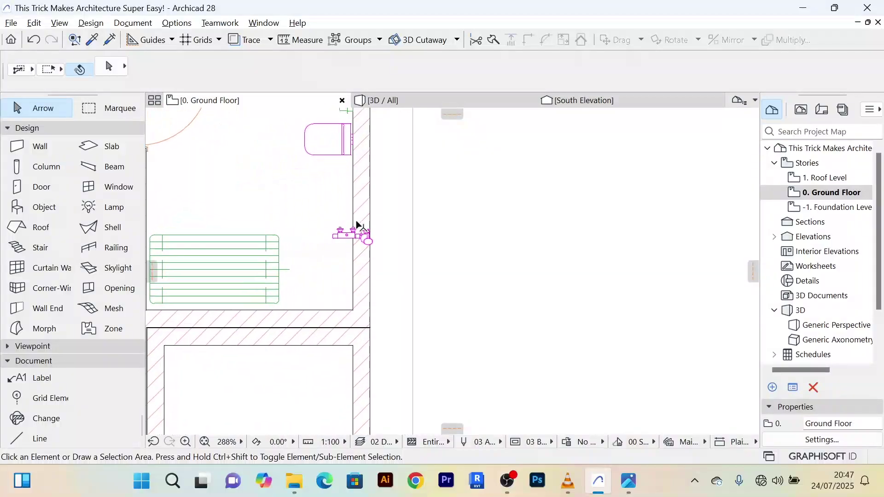
scroll(358, 226, up, 2)
click(350, 237)
scroll(364, 197, up, 2)
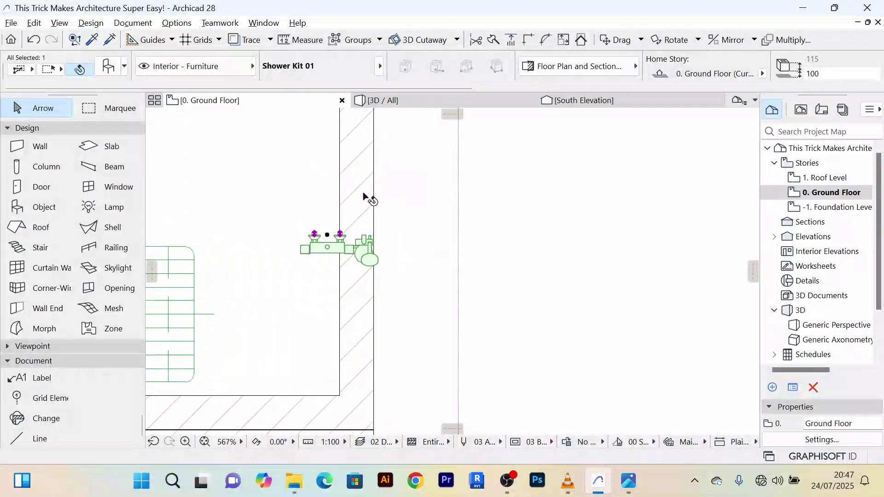
scroll(364, 197, up, 1)
key(ctrl+e)
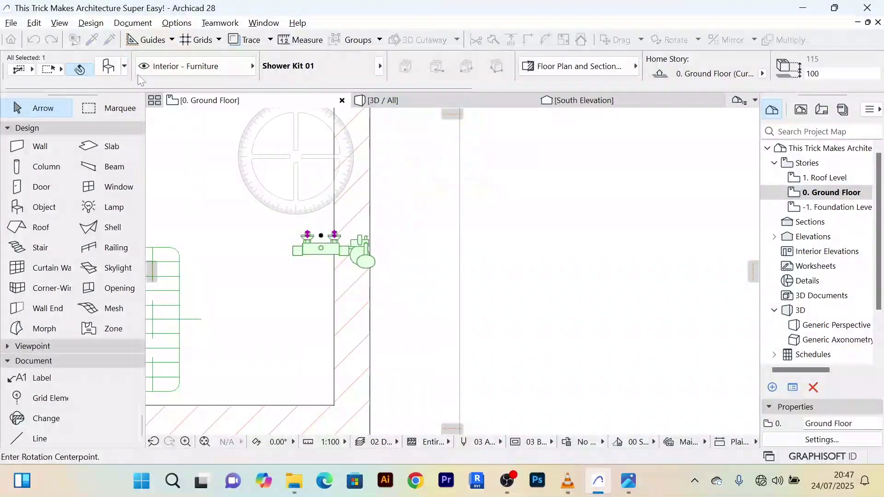
click(321, 236)
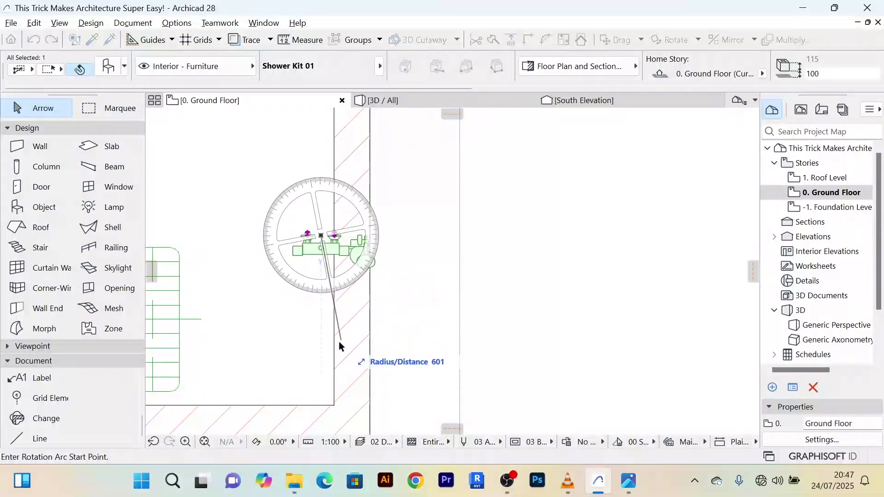
click(321, 366)
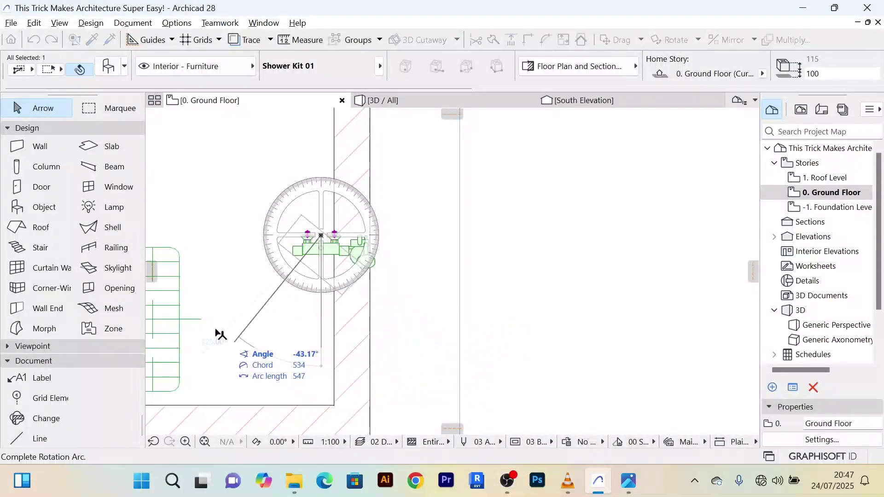
click(177, 239)
scroll(514, 276, up, 2)
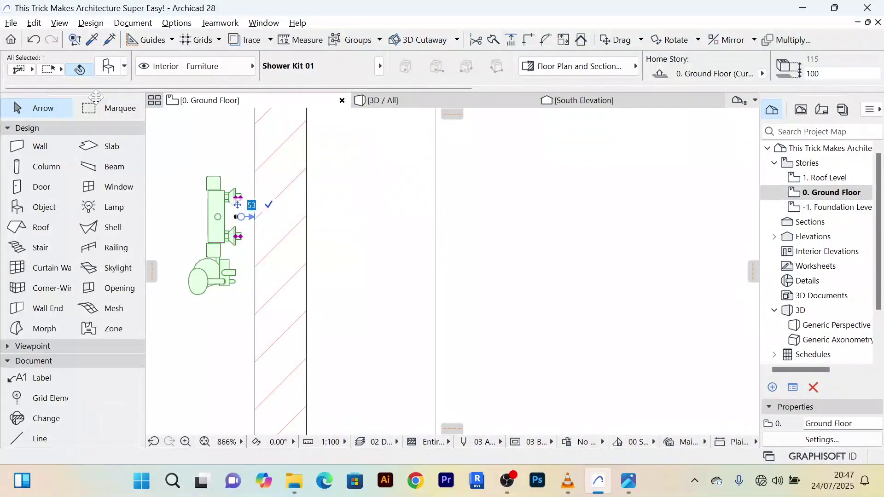
click(250, 216)
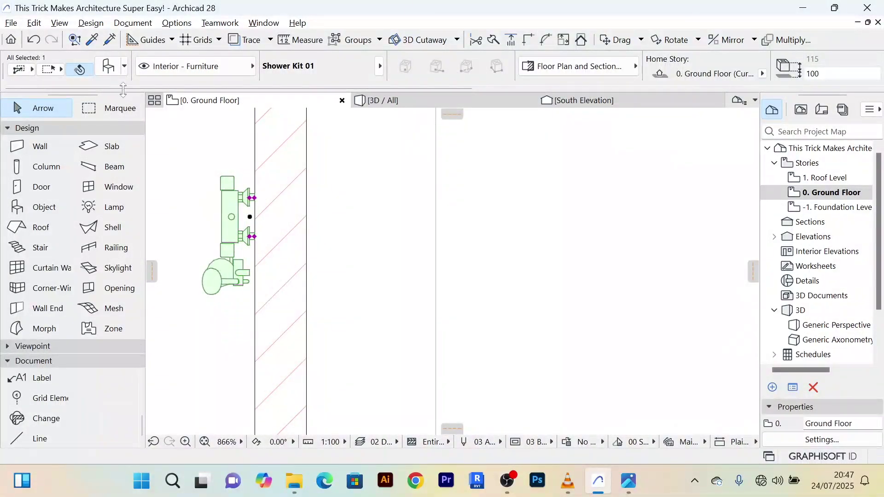
Step: Rotate the shower-door bathroom's shower kit 180° about its wall-side midpoint
scroll(483, 271, down, 10)
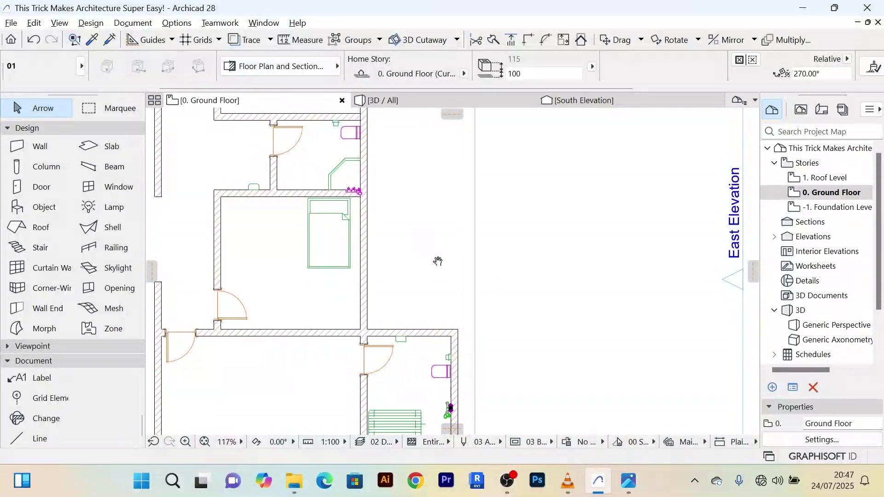
middle_drag(437, 261, 468, 345)
scroll(390, 263, up, 6)
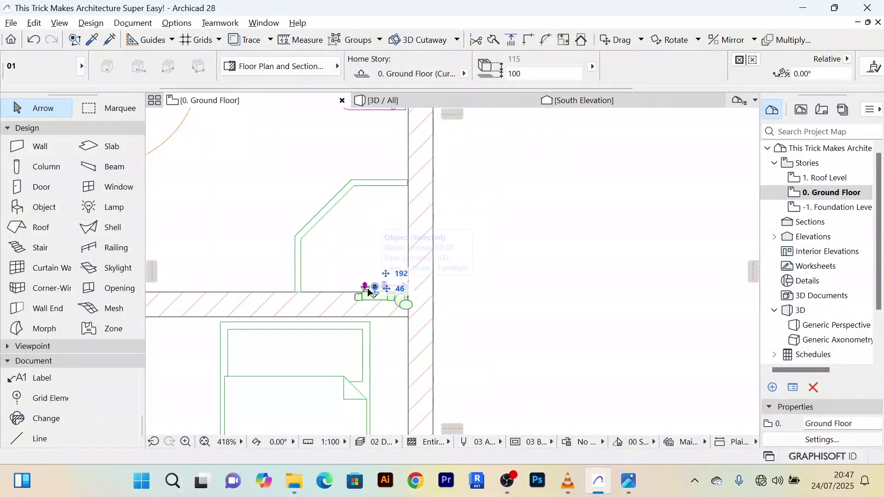
key(ctrl+e)
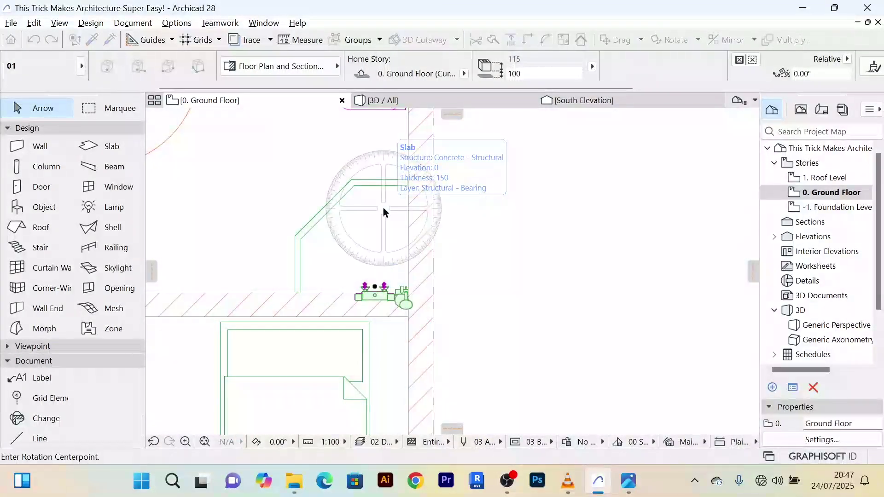
click(375, 286)
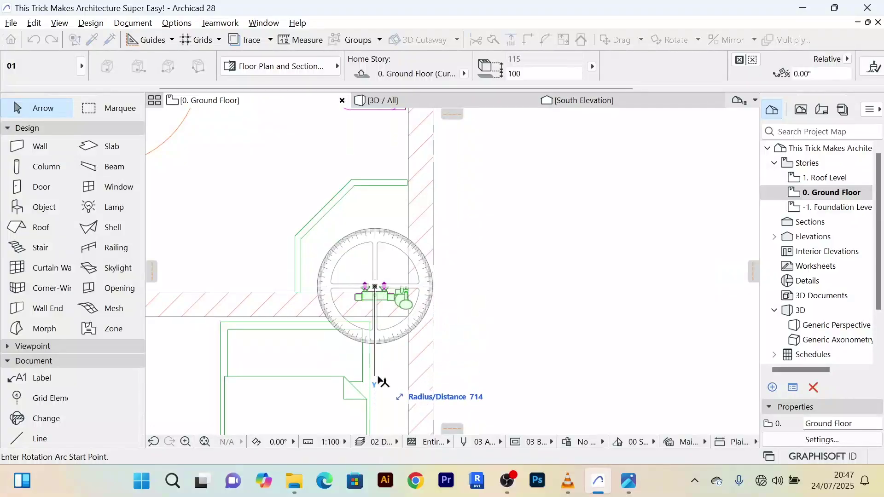
click(376, 379)
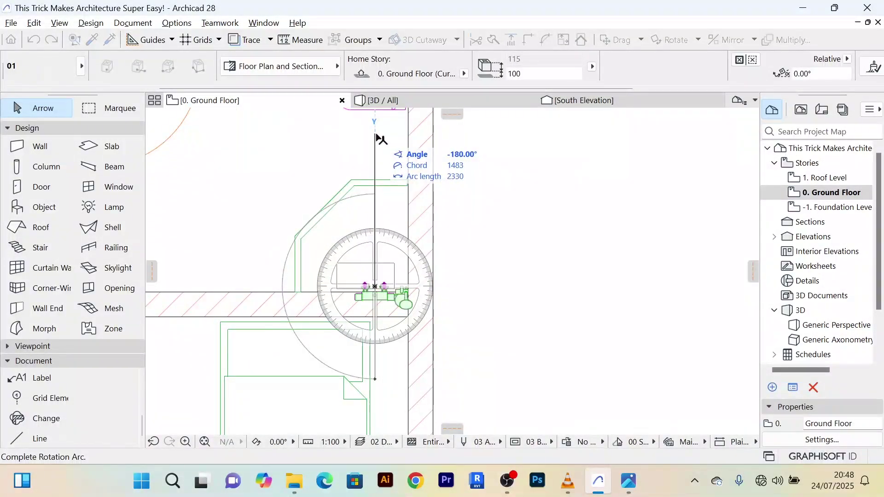
click(380, 139)
Step: Move the shower-door bathroom's shower kit flush against the south wall and deselect it
scroll(522, 276, up, 5)
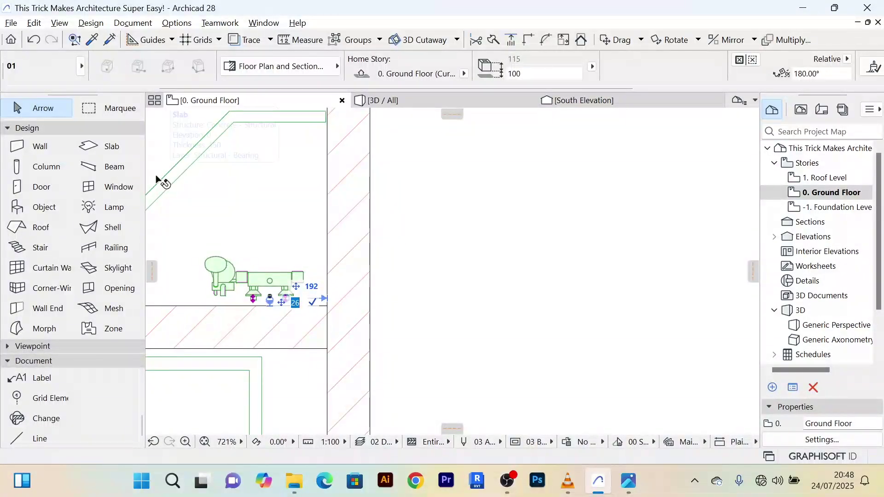
key(Return)
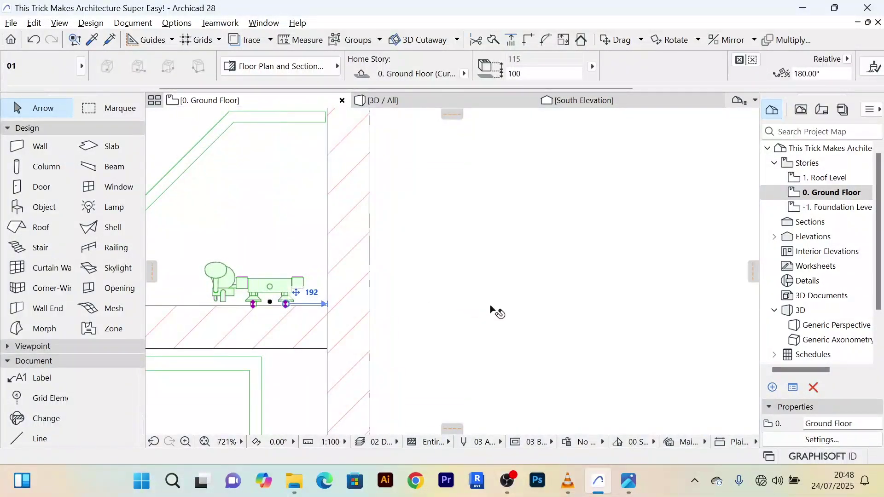
scroll(491, 308, down, 10)
click(564, 263)
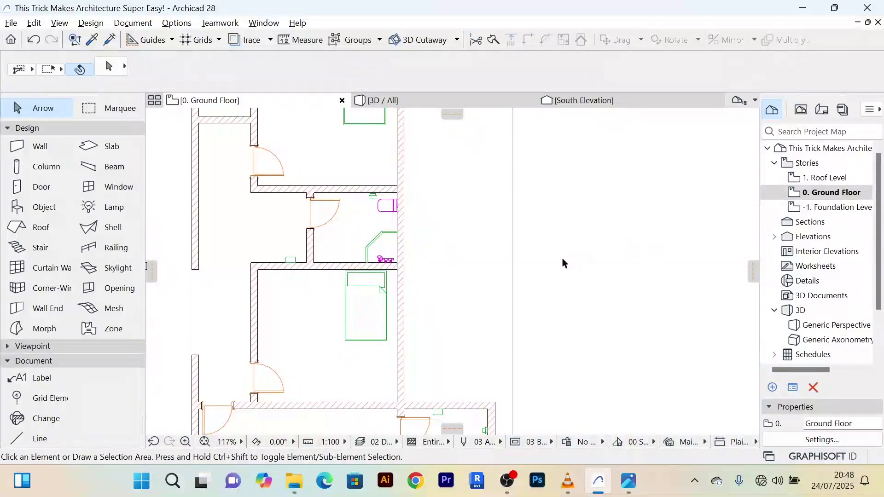
Step: Examine the fixture layout of the shower-door bathroom and the southeast bathroom on the plan
scroll(558, 259, up, 4)
middle_drag(557, 259, 558, 228)
scroll(617, 265, down, 6)
scroll(617, 262, down, 3)
scroll(589, 319, up, 4)
middle_drag(589, 319, 598, 267)
scroll(549, 280, up, 3)
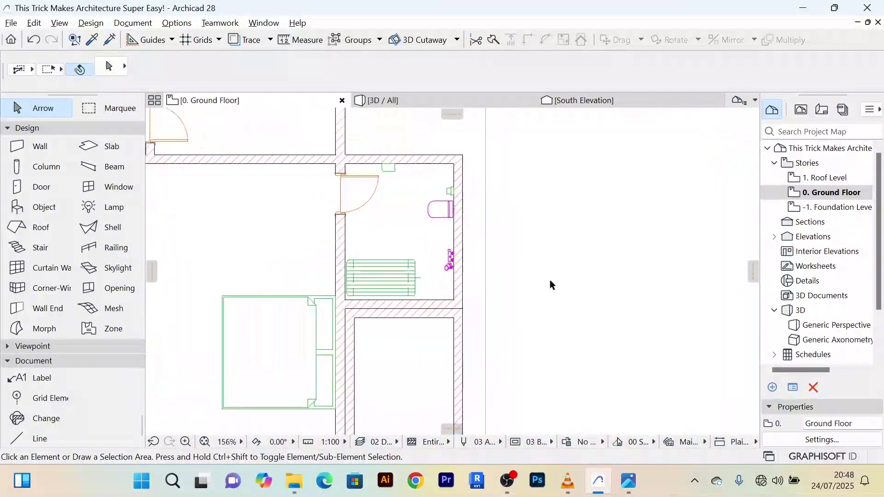
scroll(550, 280, down, 3)
middle_drag(552, 281, 544, 257)
scroll(515, 246, up, 5)
scroll(483, 234, down, 4)
scroll(571, 236, down, 3)
Step: Open the object default settings and search the library for "bath"
click(43, 209)
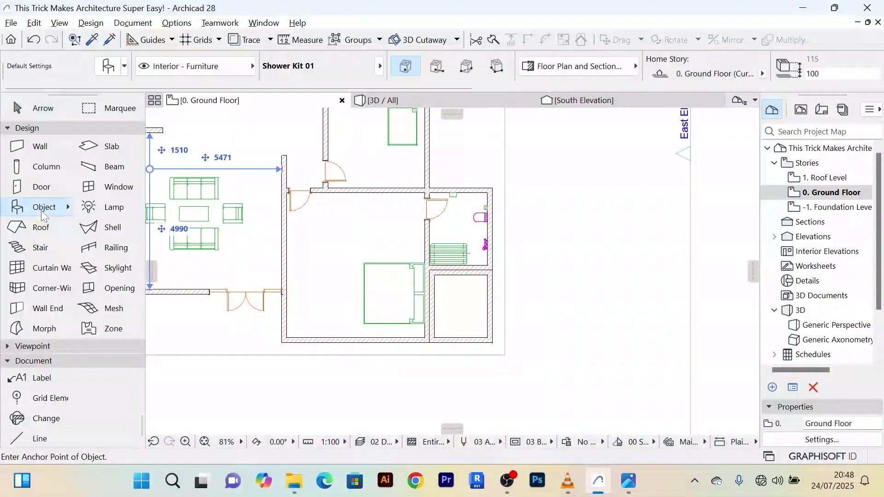
double_click(43, 210)
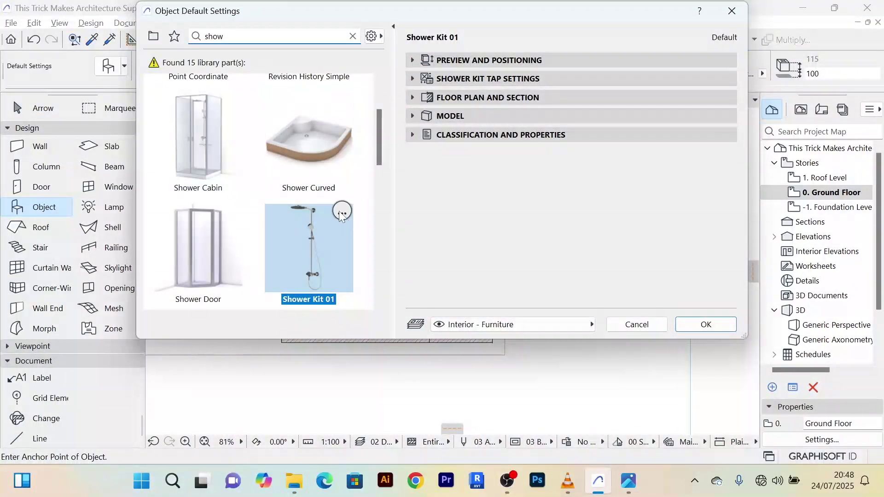
scroll(330, 228, down, 2)
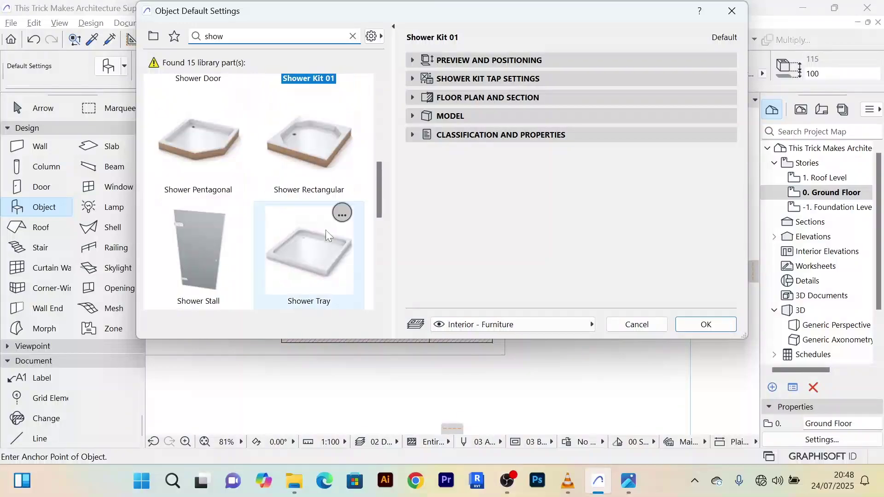
scroll(327, 235, down, 6)
scroll(326, 233, up, 3)
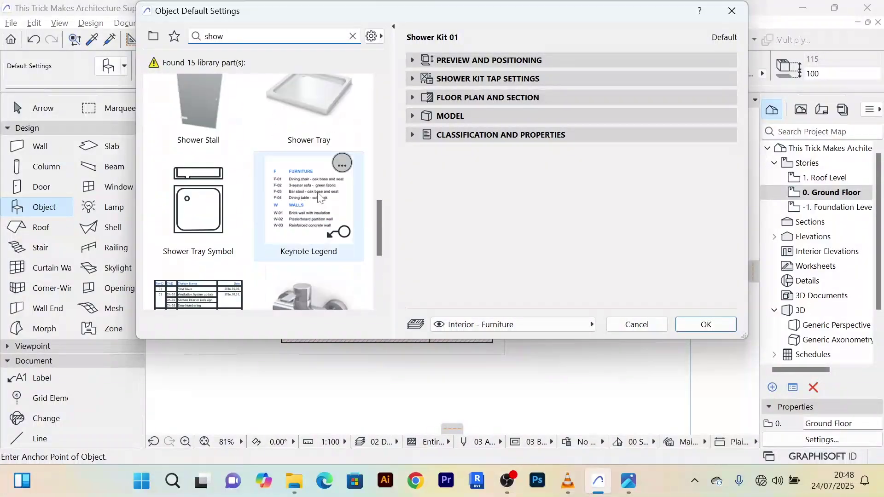
key(BackSpace)
key(BackSpace)
key(BackSpace)
key(BackSpace)
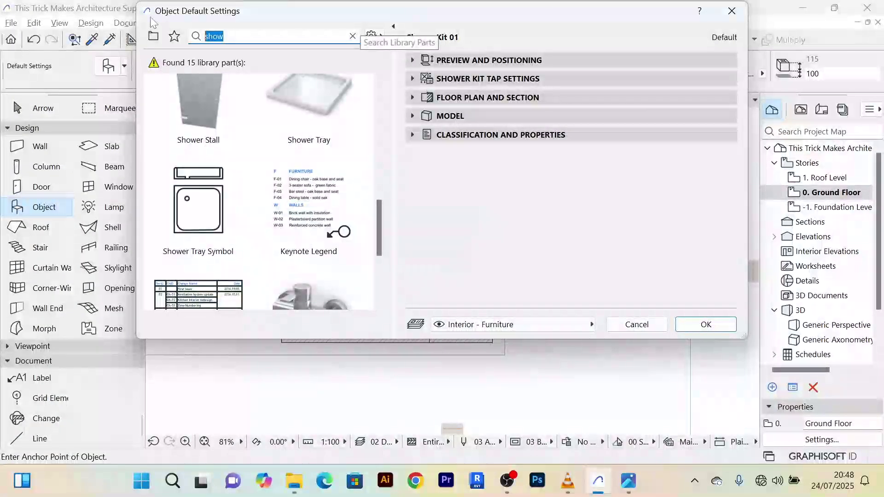
text(bath)
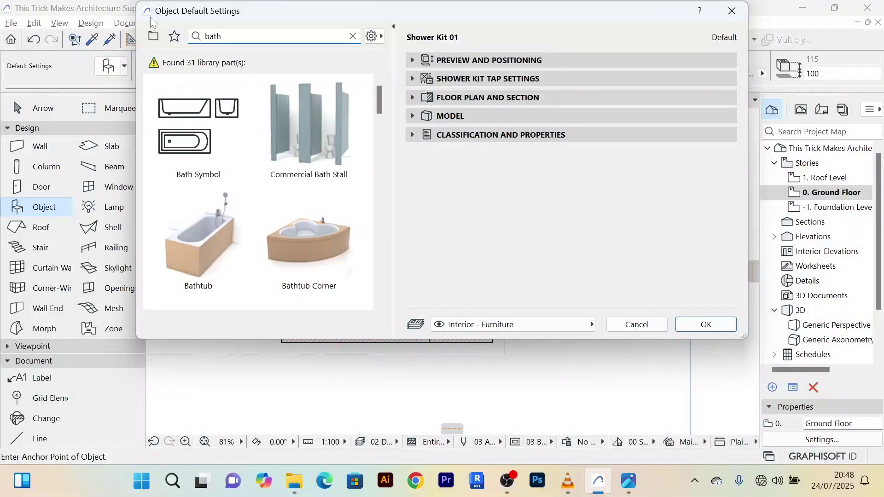
Step: Choose Bathtub as the object to place after browsing the other bathtub types, and accept the settings
click(236, 246)
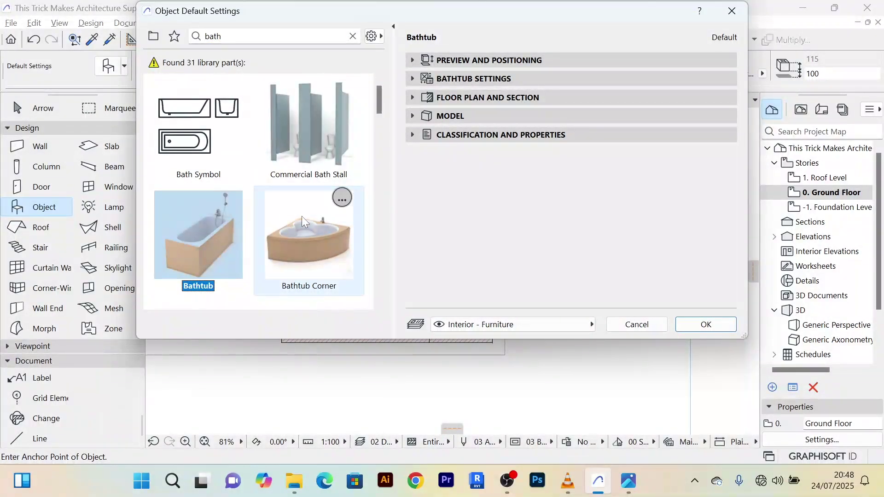
scroll(305, 220, down, 4)
scroll(303, 217, down, 17)
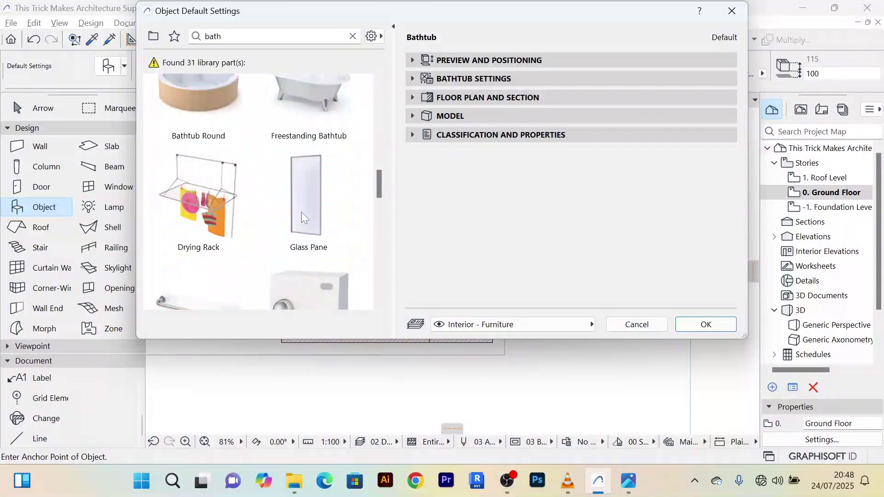
scroll(302, 212, up, 4)
scroll(300, 207, up, 12)
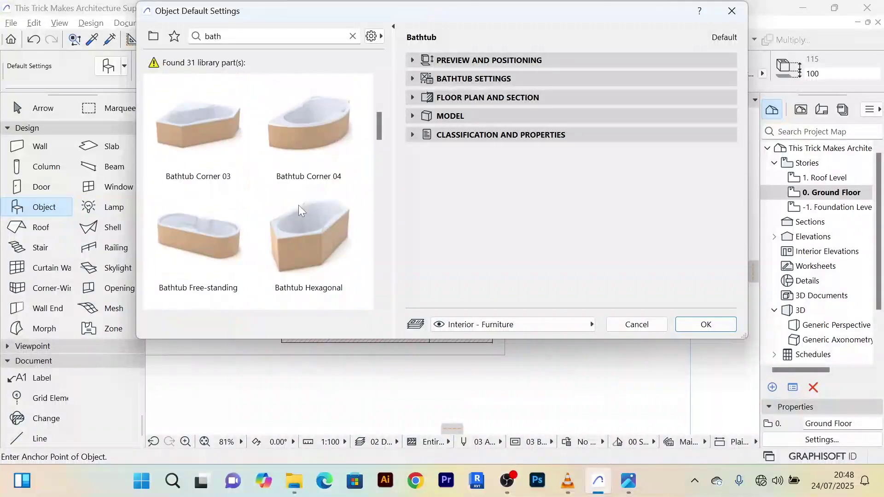
scroll(299, 205, down, 6)
click(703, 328)
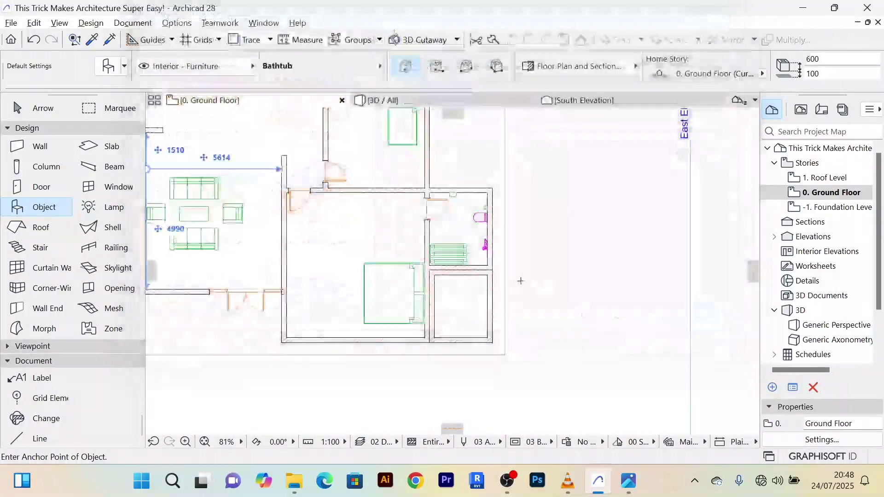
Step: Place a bathtub across the southeast bathroom's southeast corner, end placement, and delete the drying rack from that bathroom
scroll(471, 260, up, 6)
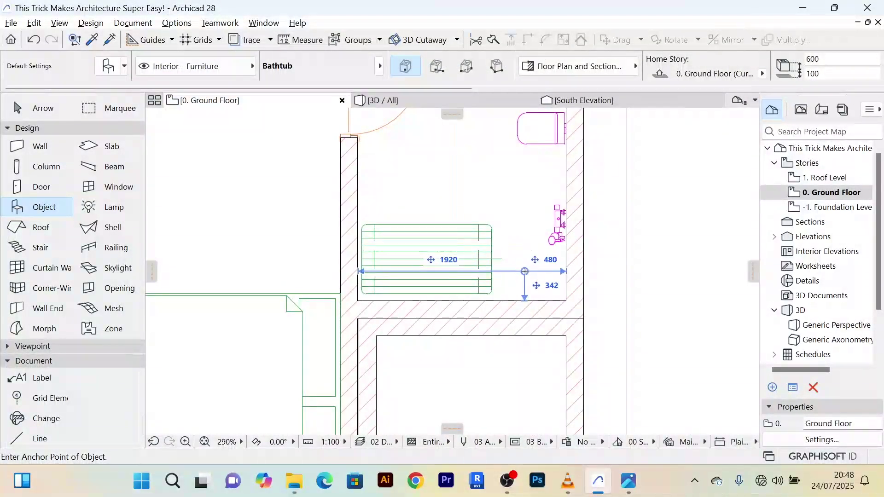
click(69, 111)
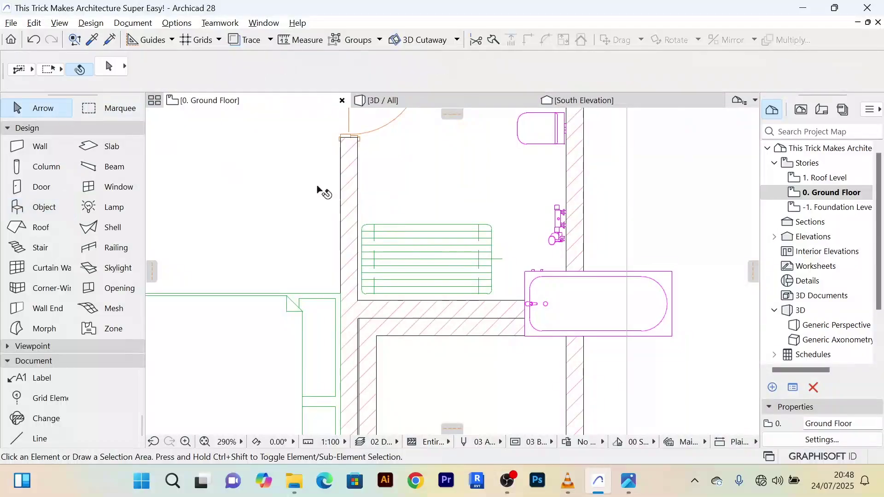
click(440, 268)
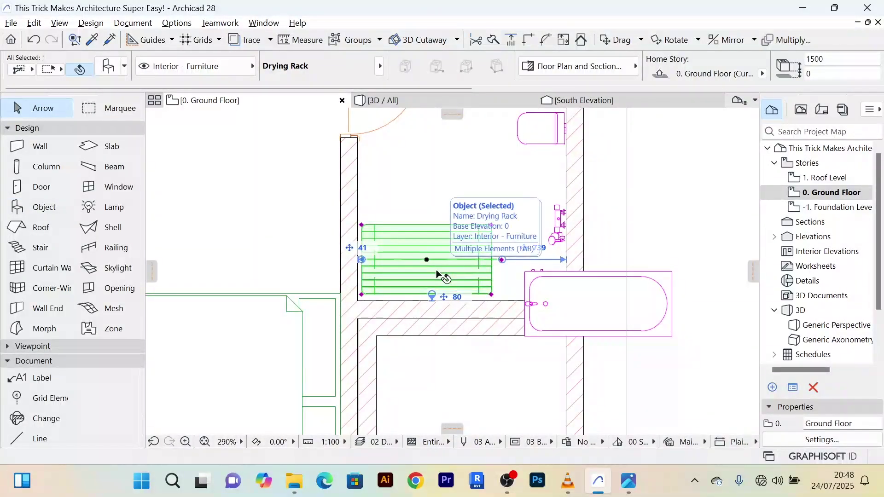
key(Delete)
Step: Move the bathtub into the southeast bathroom's southwest corner, flush against the west and south walls, and deselect it
click(654, 306)
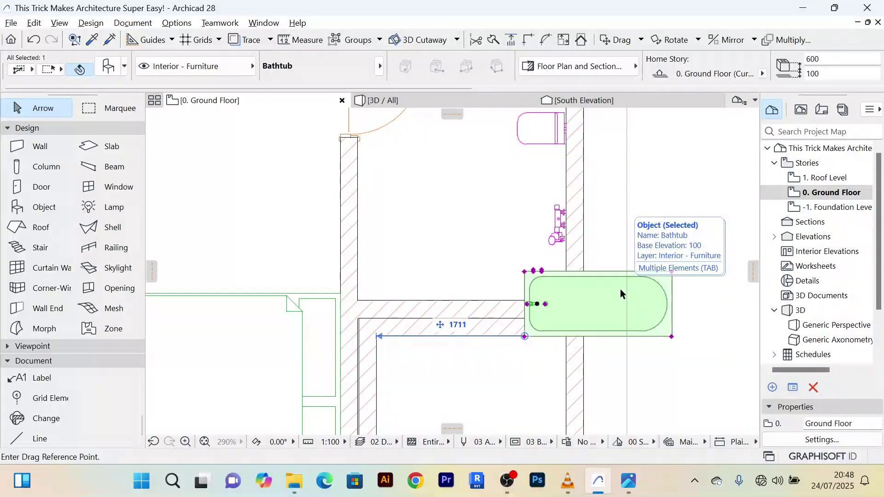
click(627, 308)
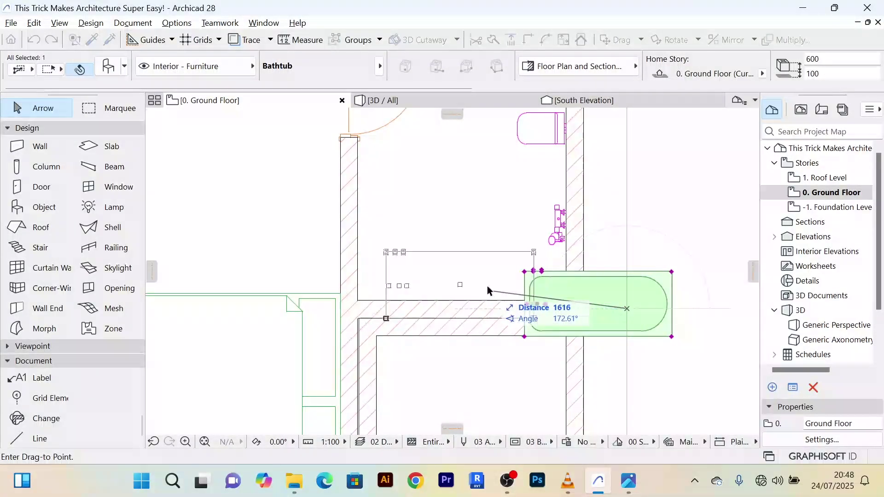
click(463, 274)
scroll(640, 261, down, 5)
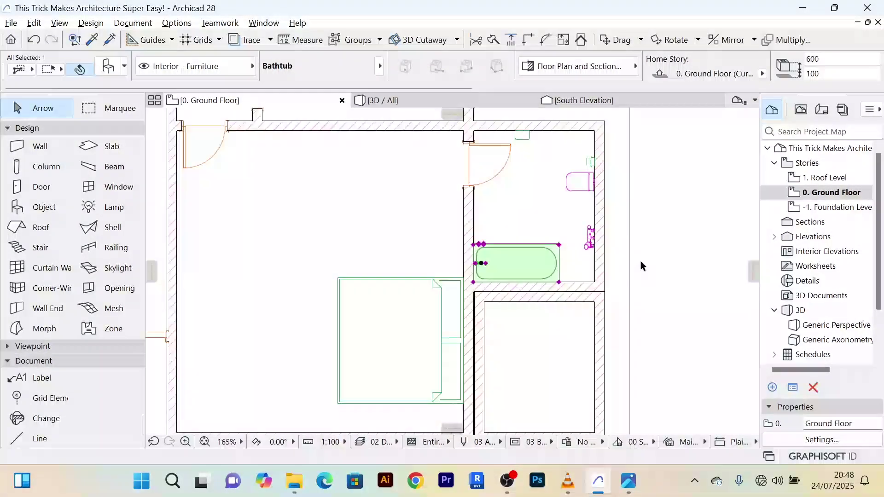
click(678, 244)
Step: Delete the shower kit from the east wall of the southeast bathroom
scroll(559, 271, up, 10)
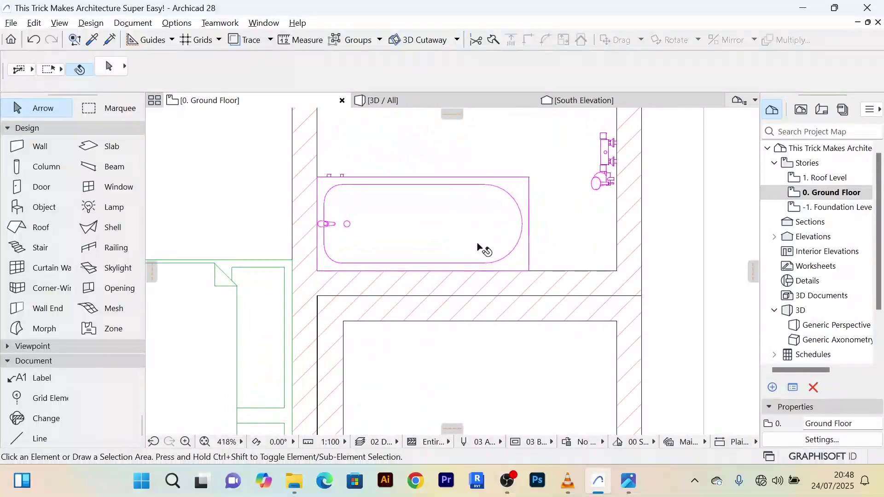
scroll(404, 250, down, 3)
scroll(565, 217, up, 3)
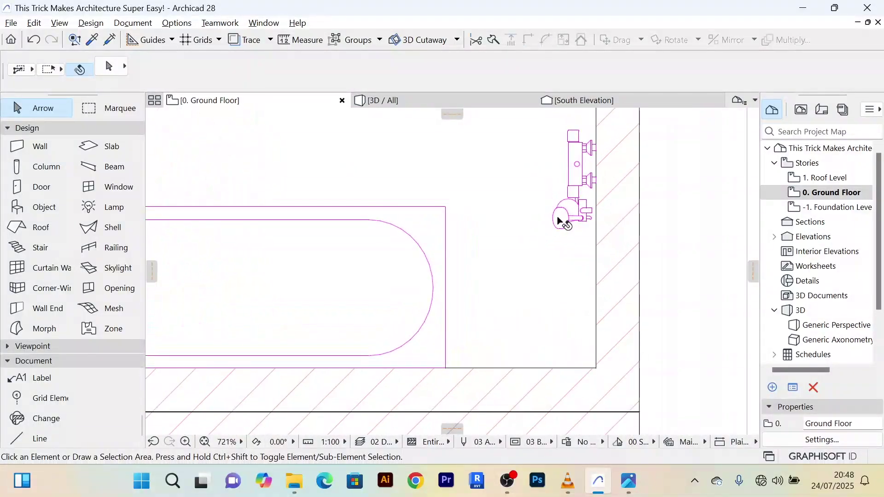
click(567, 221)
scroll(568, 225, down, 6)
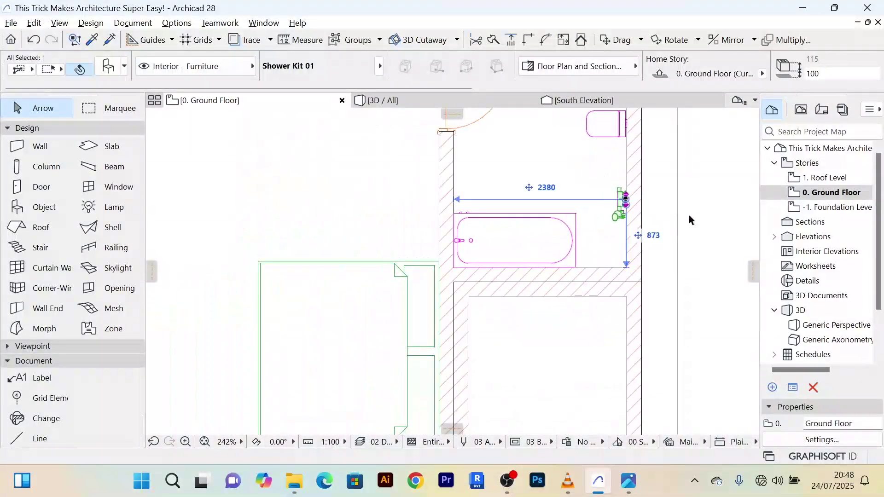
scroll(637, 233, up, 2)
key(Delete)
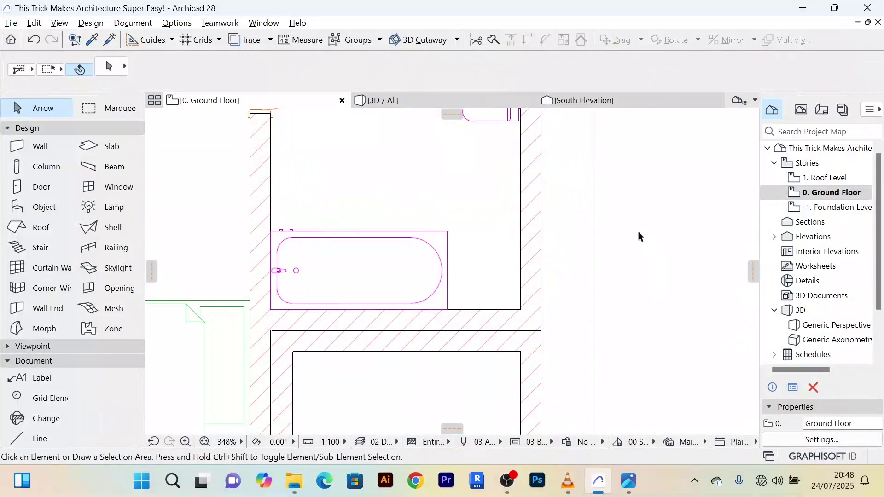
Step: Rotate the southeast bathroom's bathtub 180° about a point on its north edge near the tap end
click(438, 282)
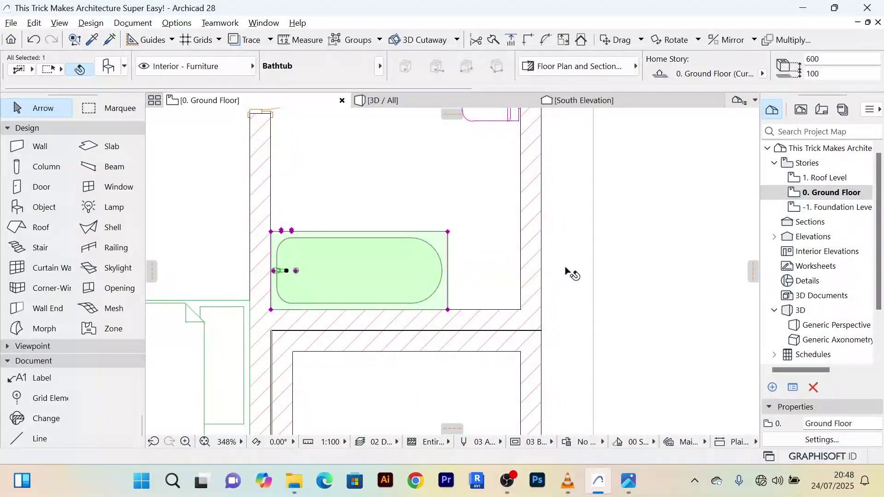
scroll(611, 258, down, 2)
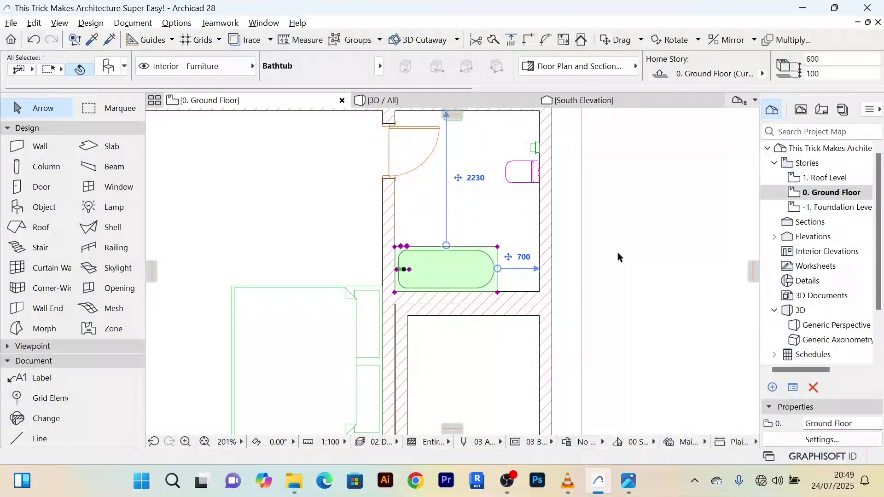
key(ctrl+e)
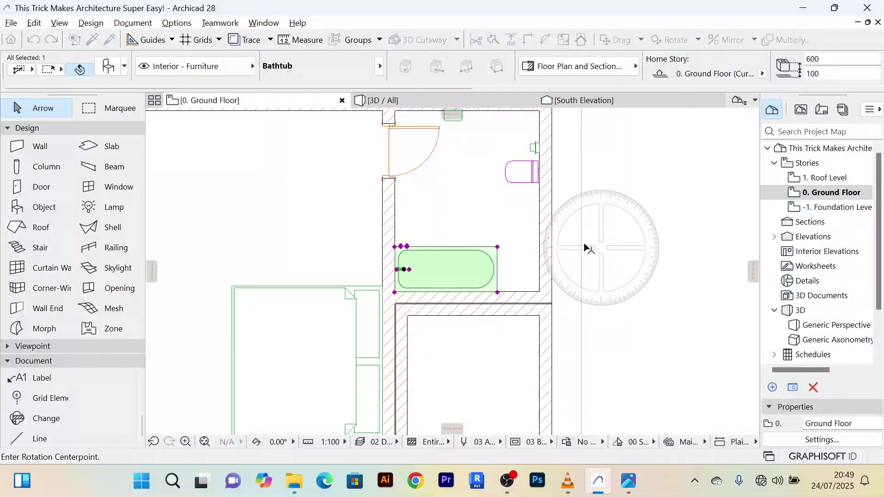
click(407, 247)
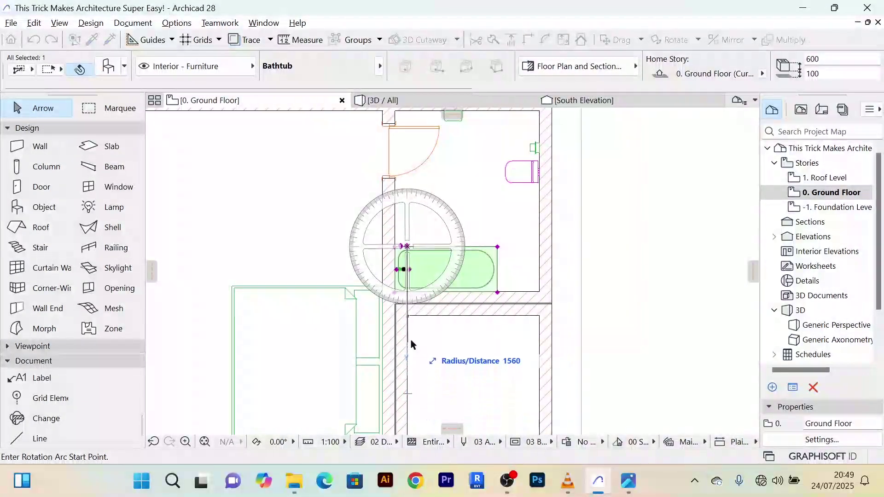
click(408, 400)
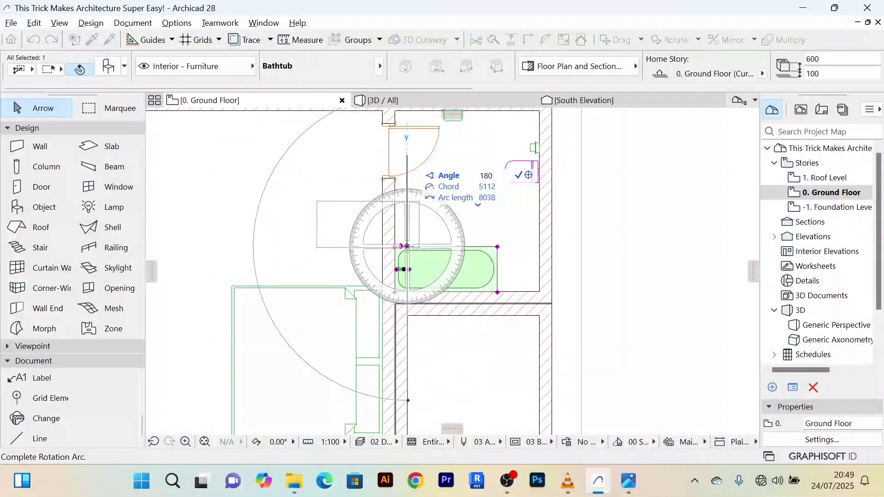
click(408, 159)
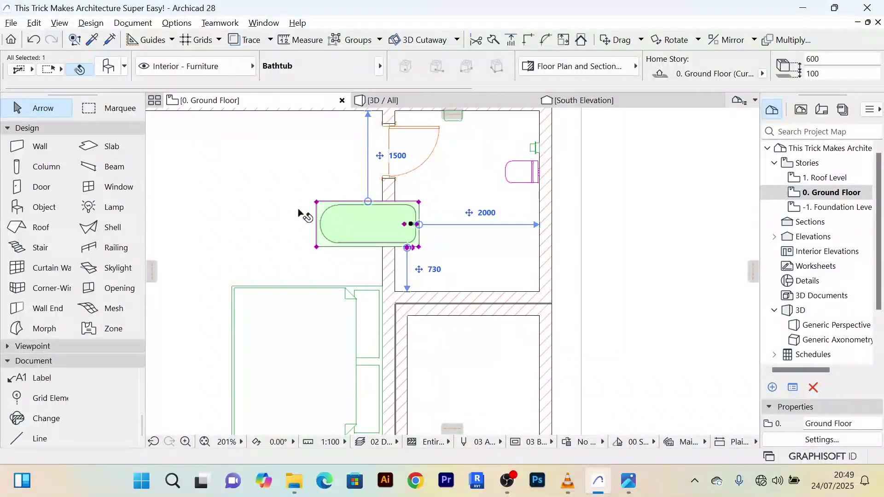
Step: Move the rotated bathtub into the southeast bathroom's southeast corner, against the south and east walls, and deselect it
key(ctrl+d)
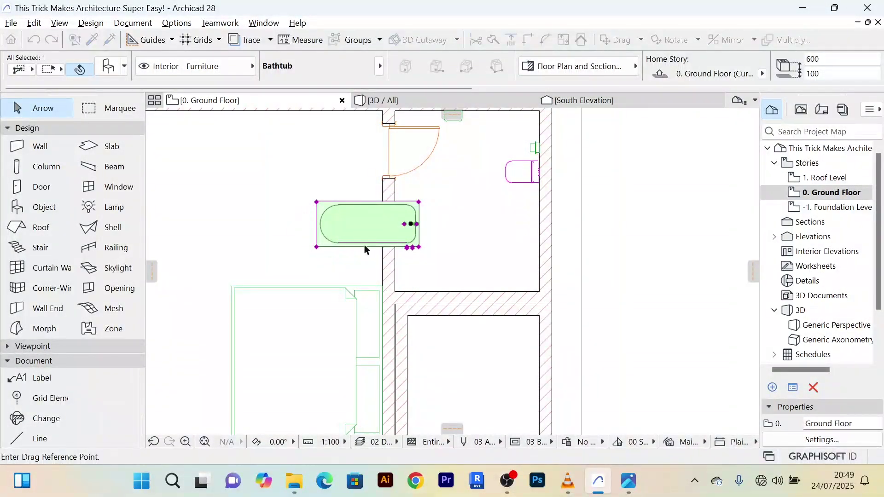
click(411, 224)
scroll(493, 267, up, 5)
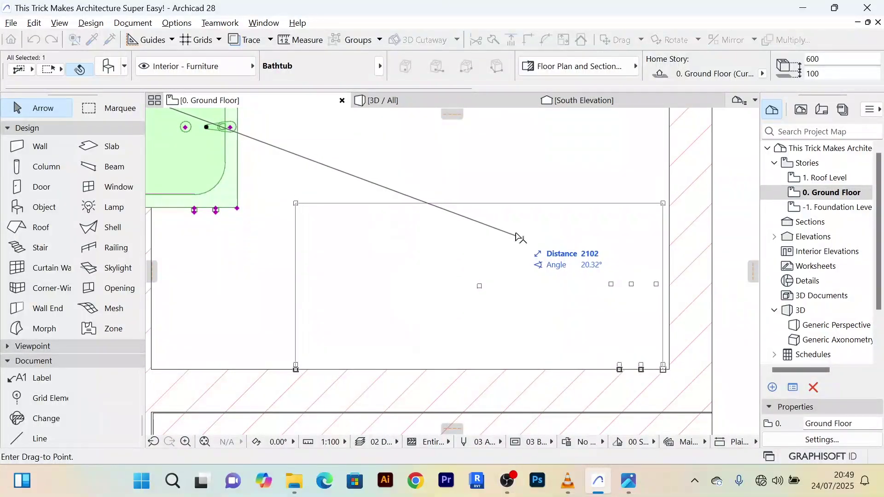
click(519, 237)
scroll(518, 230, down, 5)
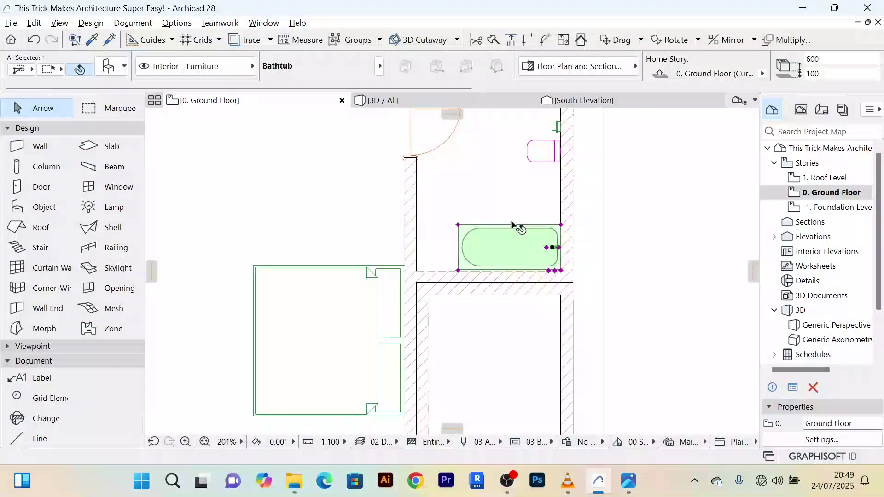
click(604, 236)
Step: Search the object library for "tow" and set Towel Dispensers as the object to place
scroll(592, 227, up, 5)
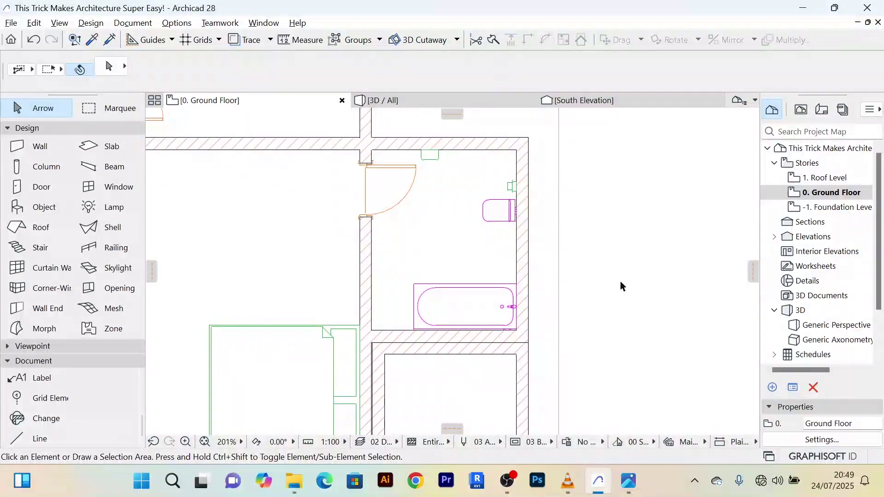
scroll(620, 285, down, 2)
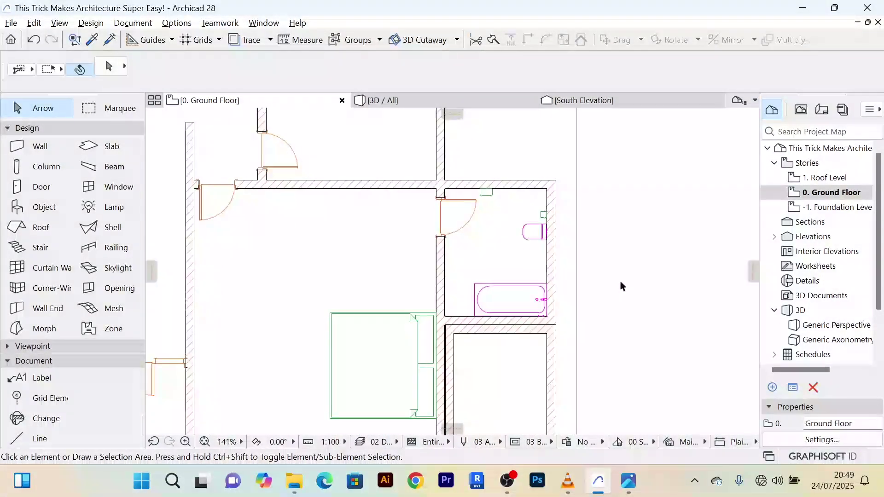
double_click(44, 207)
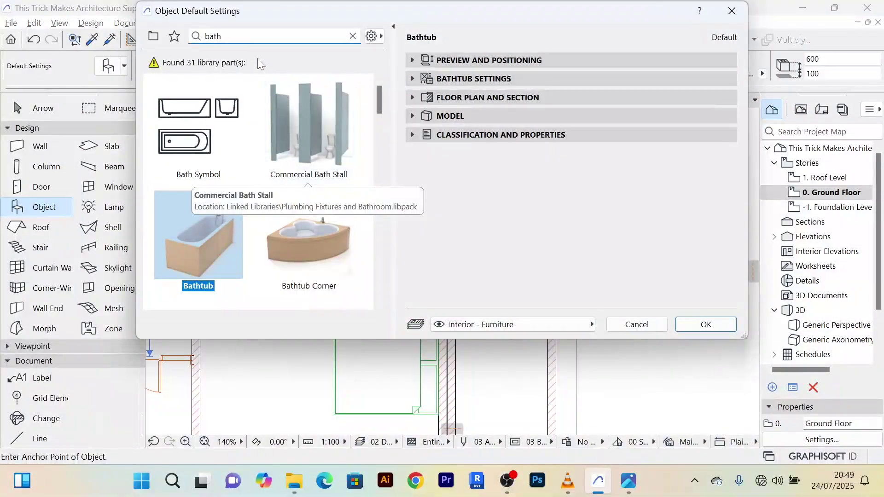
text(to)
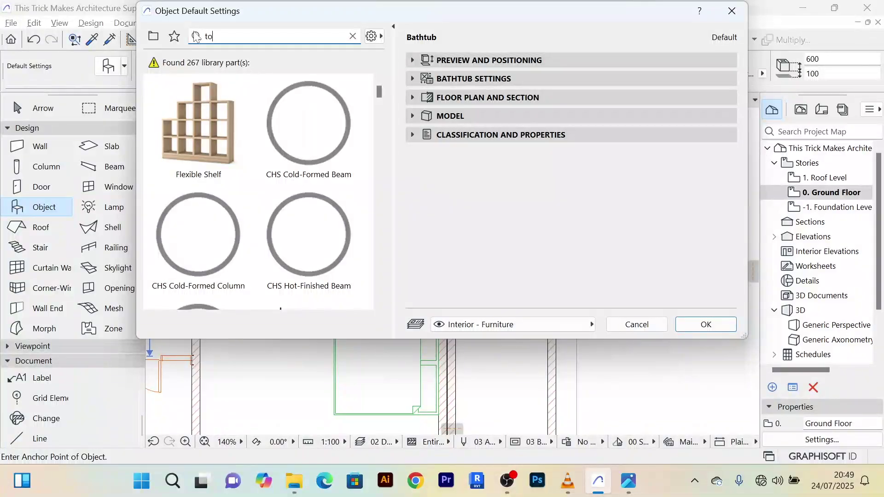
text(w)
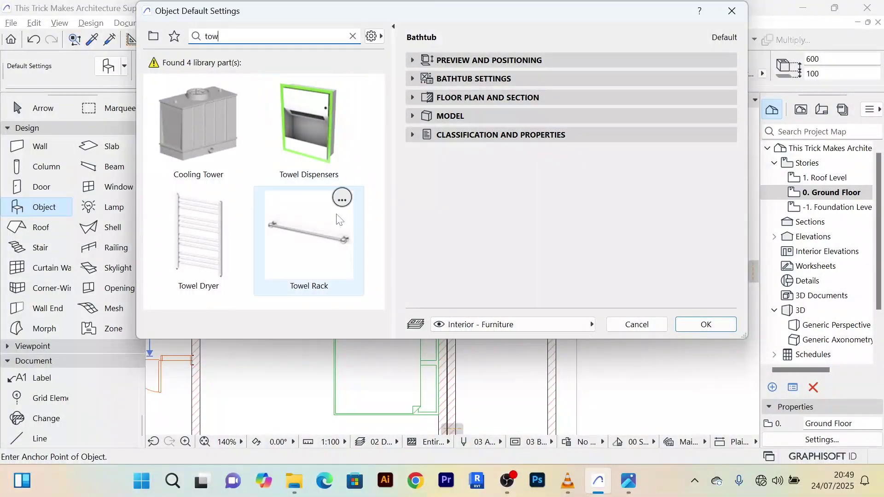
click(321, 143)
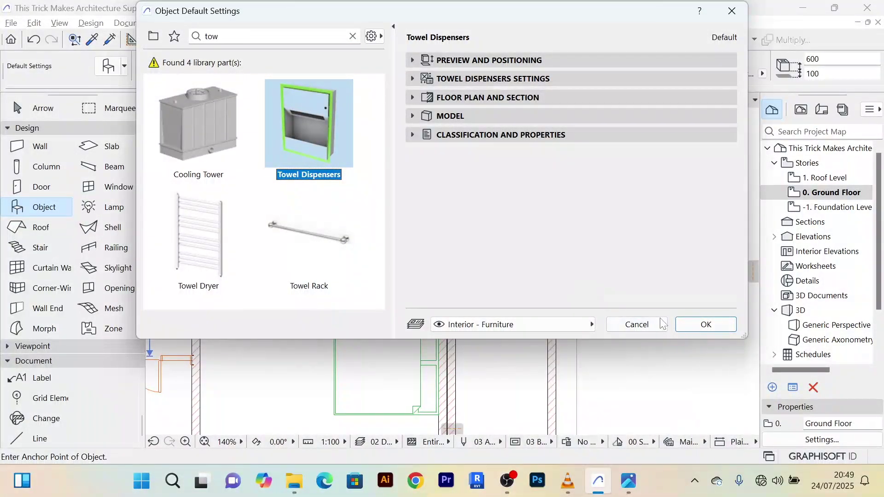
click(707, 325)
Step: Place a towel dispenser on the southeast bathroom's south wall, west of the bathtub and about 173 mm from the west wall
scroll(466, 311, up, 2)
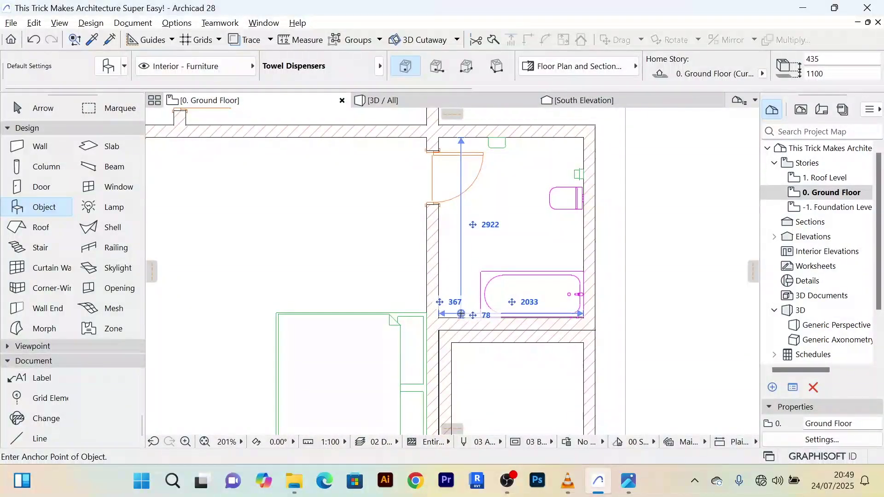
click(459, 315)
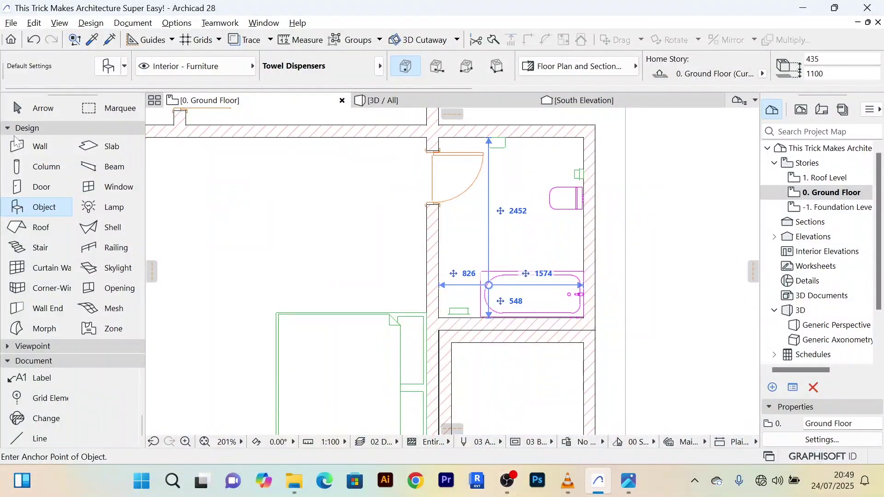
click(34, 110)
scroll(457, 309, up, 6)
click(534, 321)
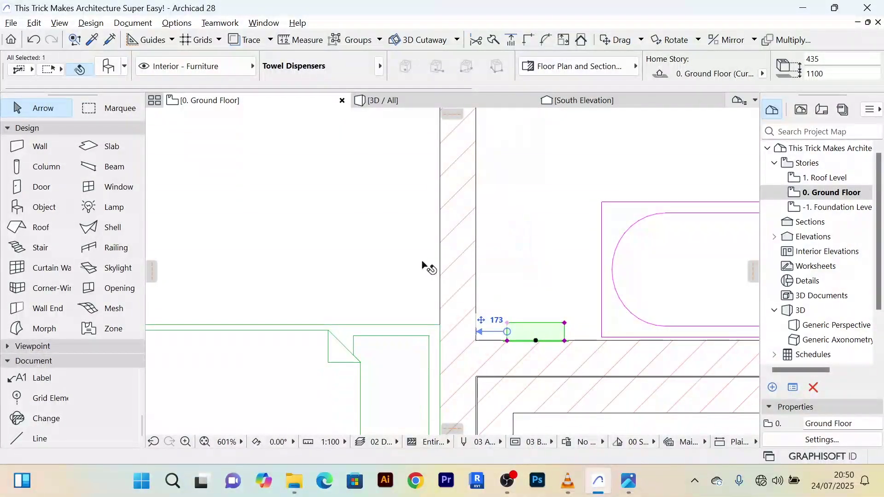
scroll(424, 262, down, 8)
click(622, 255)
scroll(617, 230, down, 5)
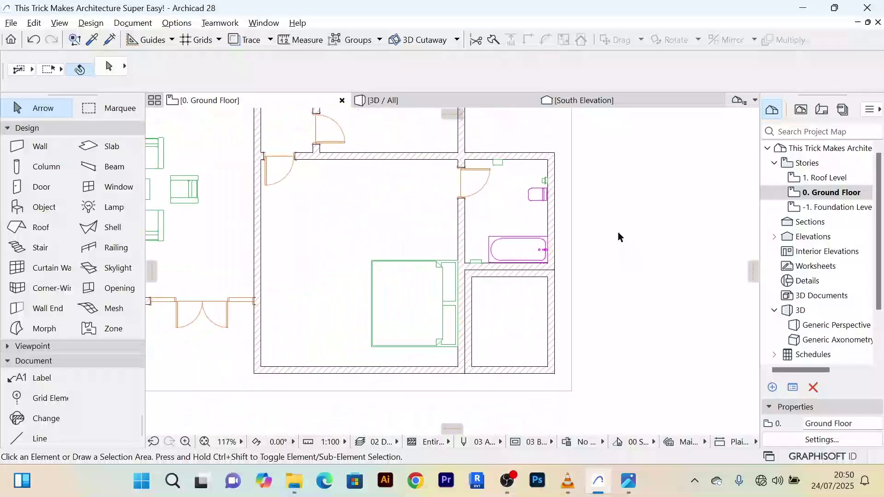
Step: Copy the towel dispenser to the south wall of the bathroom between the two single bedrooms, west of the shower, and deselect it
scroll(590, 263, up, 2)
middle_drag(595, 264, 641, 344)
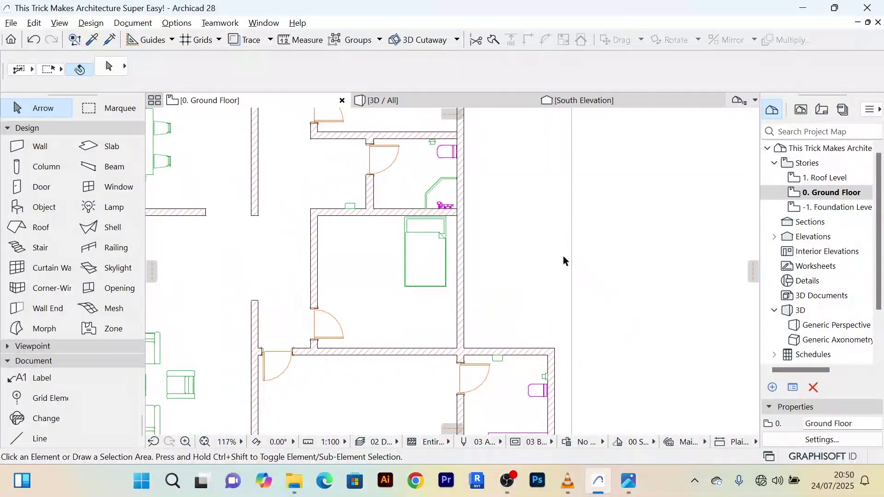
scroll(640, 255, down, 1)
middle_drag(639, 255, 595, 186)
scroll(524, 322, up, 10)
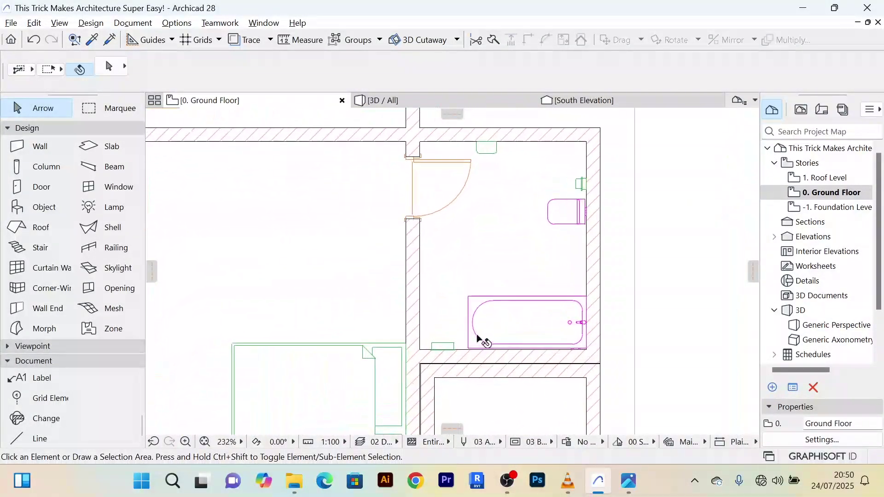
click(435, 355)
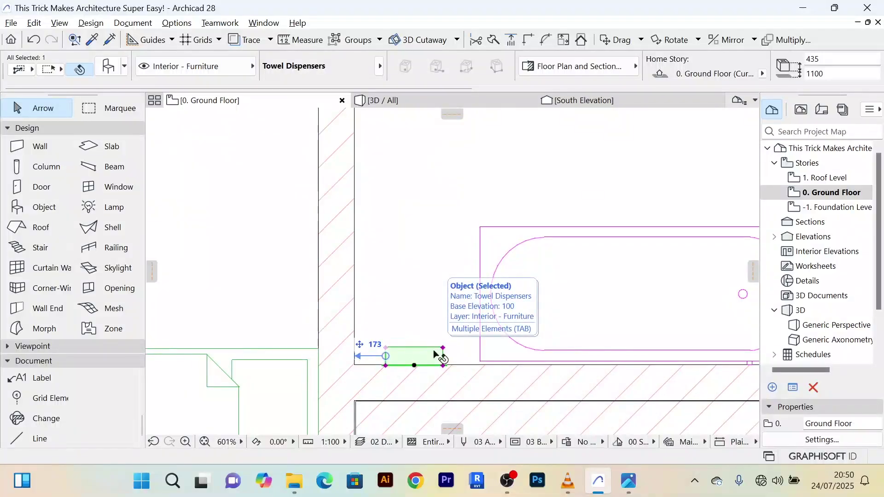
key(ctrl+d)
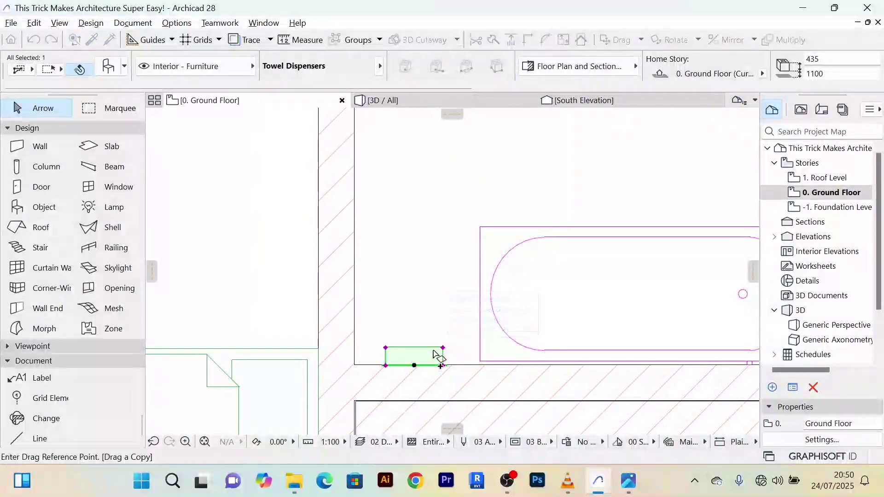
scroll(433, 354, down, 3)
scroll(405, 166, down, 1)
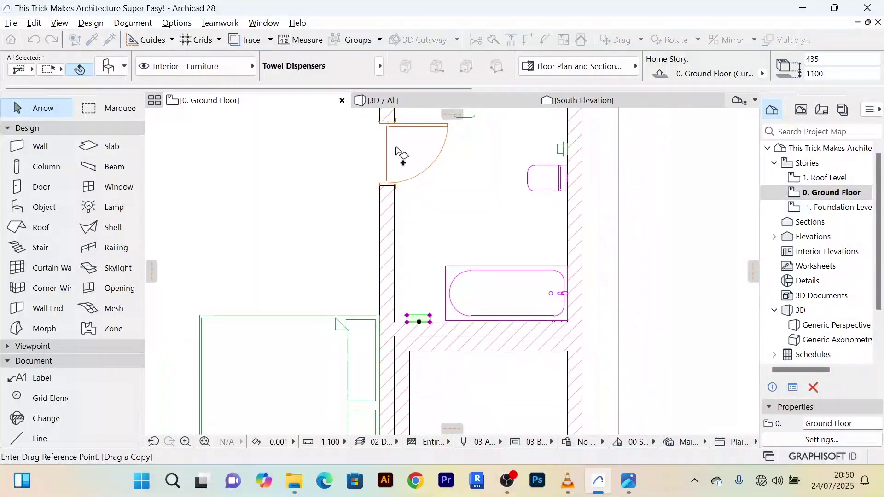
click(419, 320)
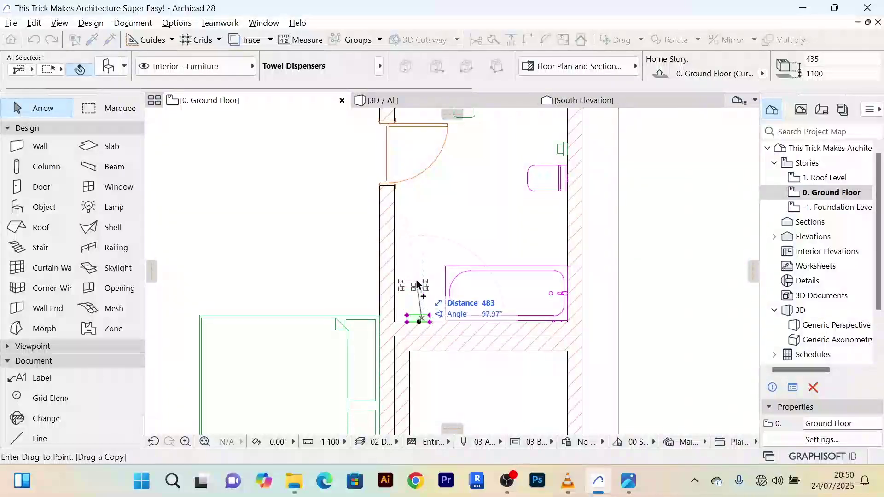
scroll(421, 350, down, 3)
scroll(376, 252, up, 3)
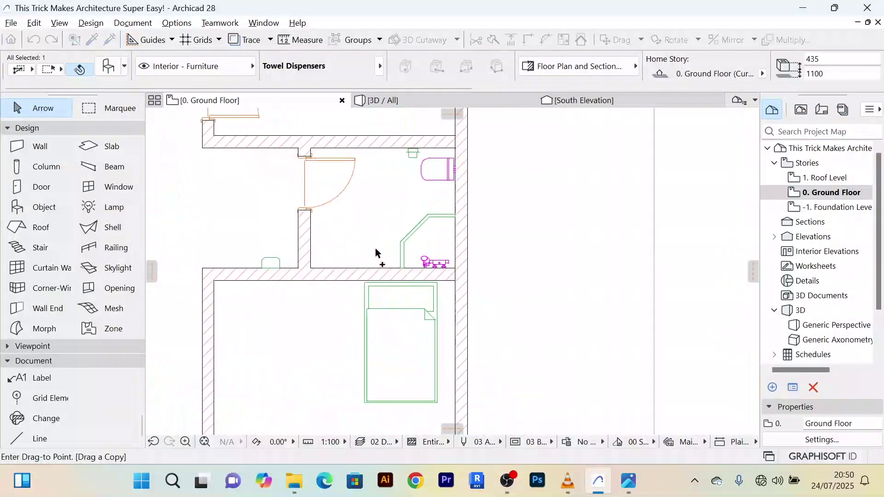
click(368, 266)
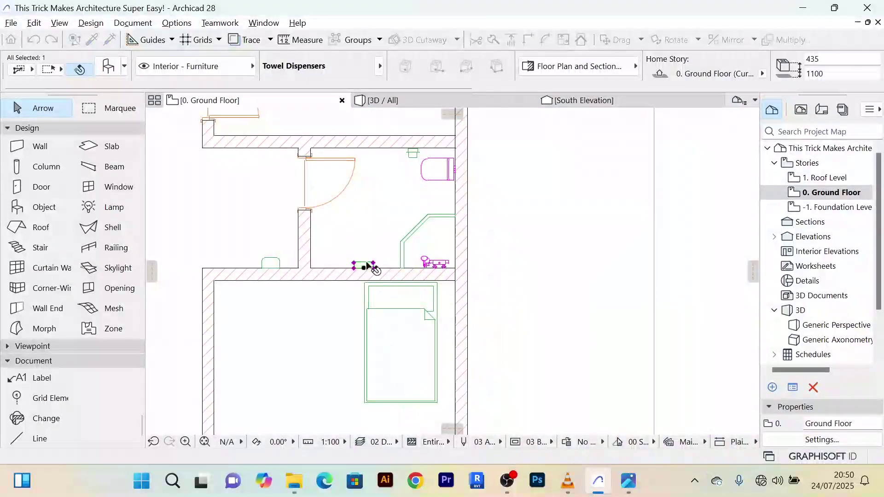
scroll(377, 265, up, 3)
scroll(386, 256, down, 8)
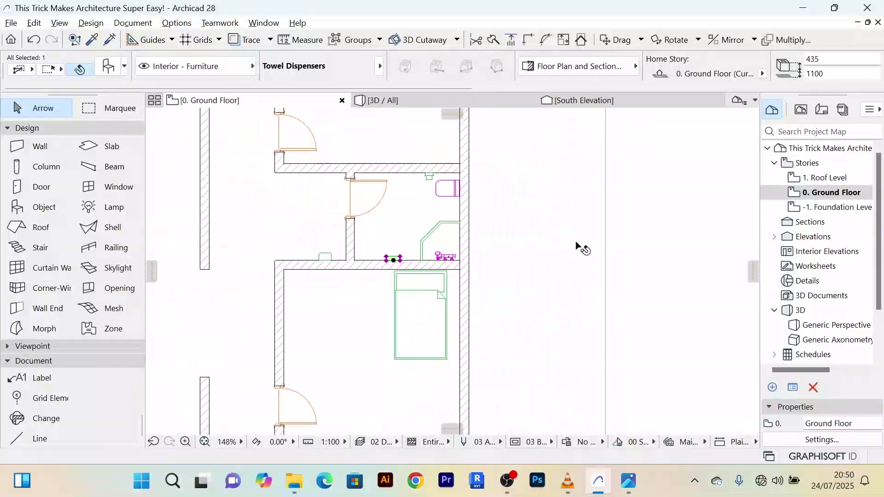
click(647, 231)
Step: Review the furnished rooms and bathroom fixtures across the whole ground floor plan
scroll(645, 231, up, 3)
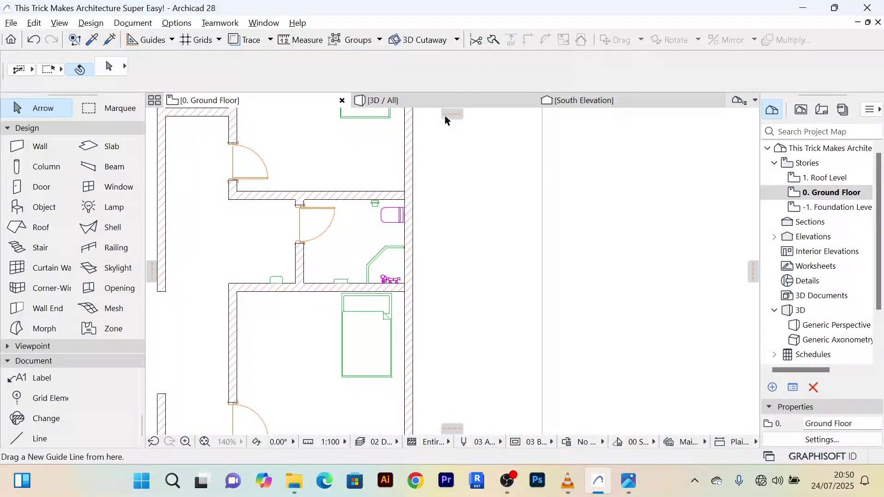
scroll(479, 167, down, 3)
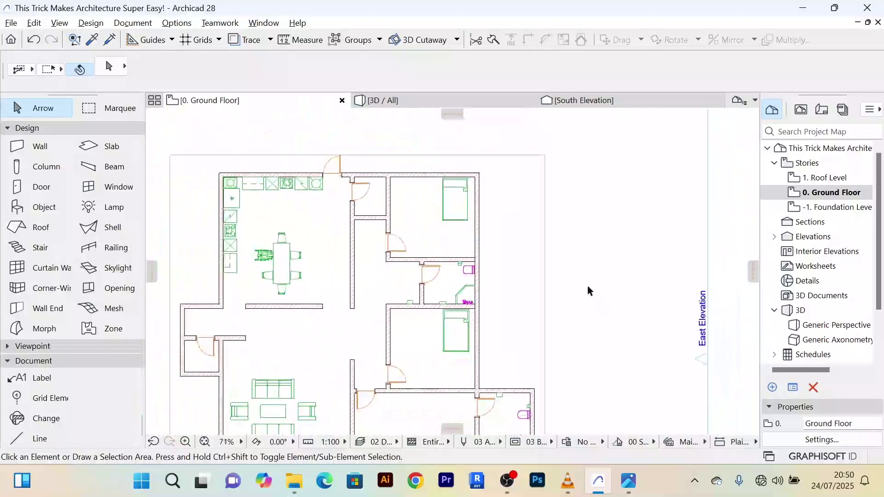
scroll(587, 285, down, 1)
scroll(542, 261, up, 5)
scroll(605, 240, down, 3)
middle_drag(606, 238, 608, 215)
scroll(487, 217, up, 5)
scroll(460, 215, down, 5)
scroll(573, 237, down, 4)
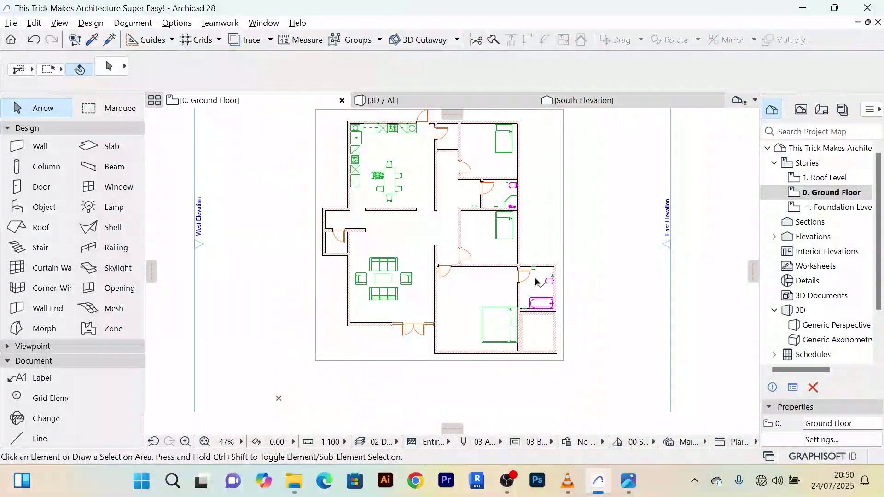
scroll(473, 292, up, 3)
scroll(470, 283, down, 4)
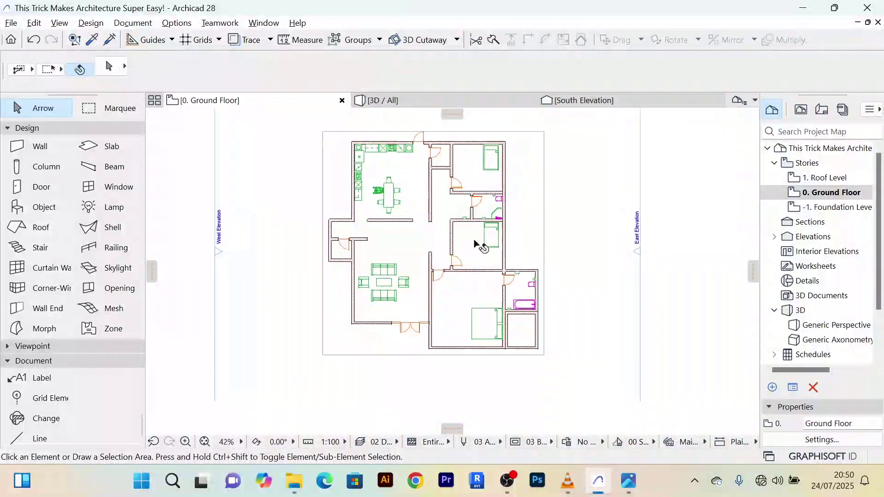
scroll(474, 241, up, 5)
scroll(455, 231, down, 4)
middle_drag(450, 228, 409, 258)
middle_drag(543, 203, 574, 177)
scroll(574, 177, up, 3)
scroll(574, 177, down, 3)
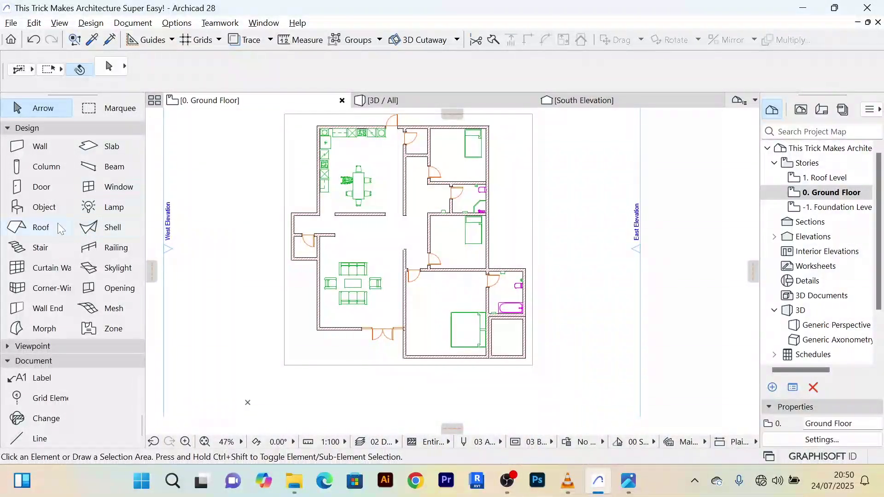
Step: Search the object library for "stor" and select the Cupboard
double_click(44, 207)
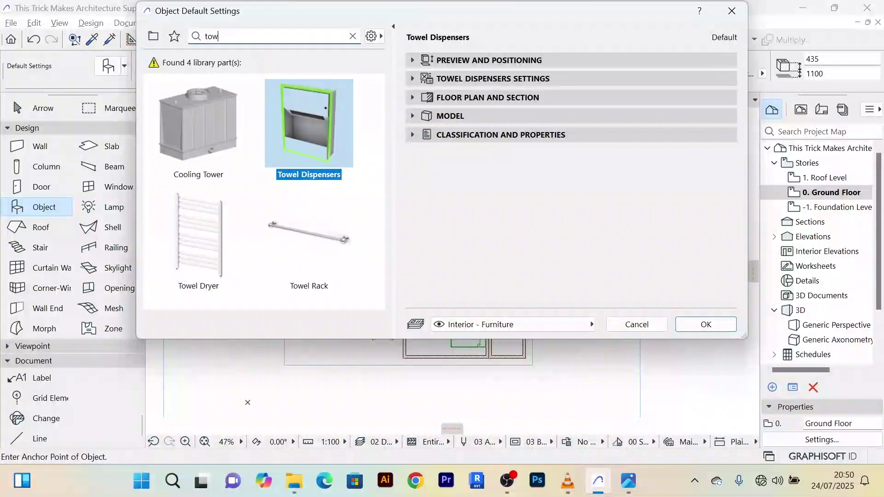
text(sto)
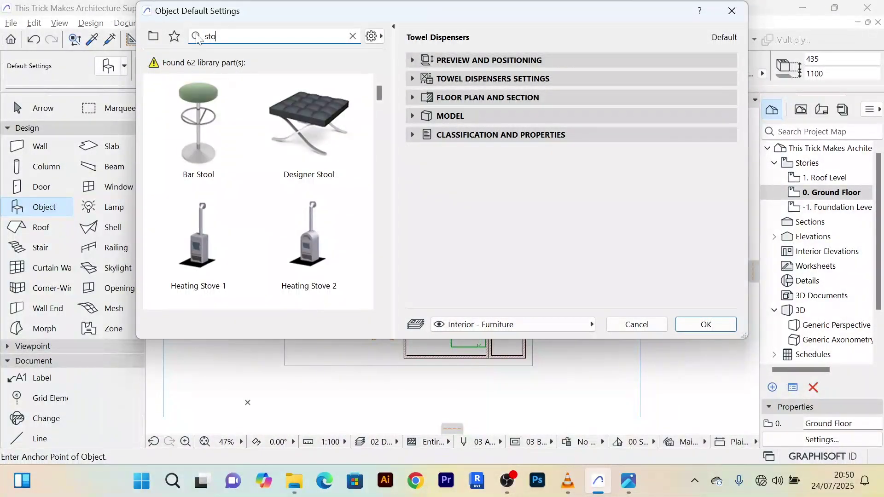
text(r)
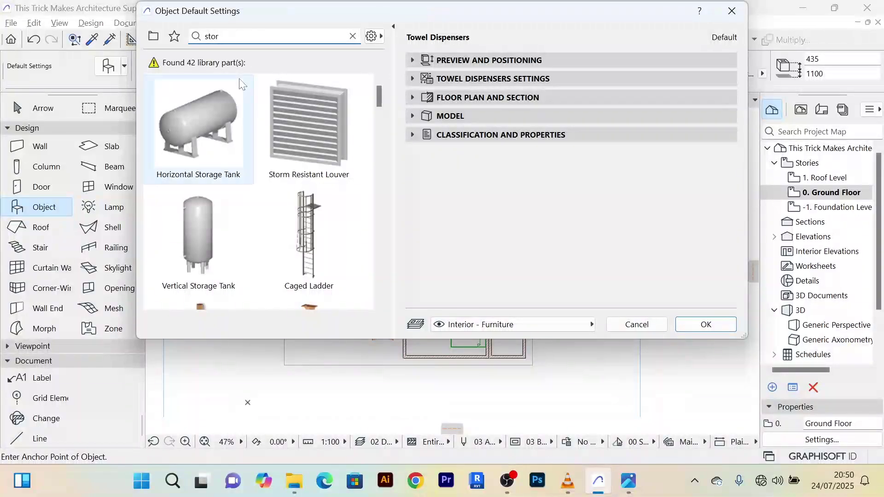
scroll(304, 221, down, 10)
scroll(304, 221, down, 3)
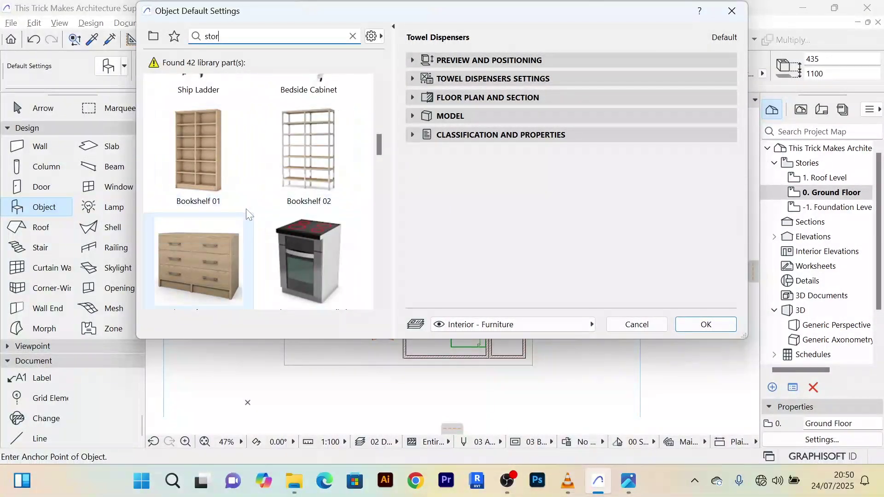
scroll(233, 193, down, 3)
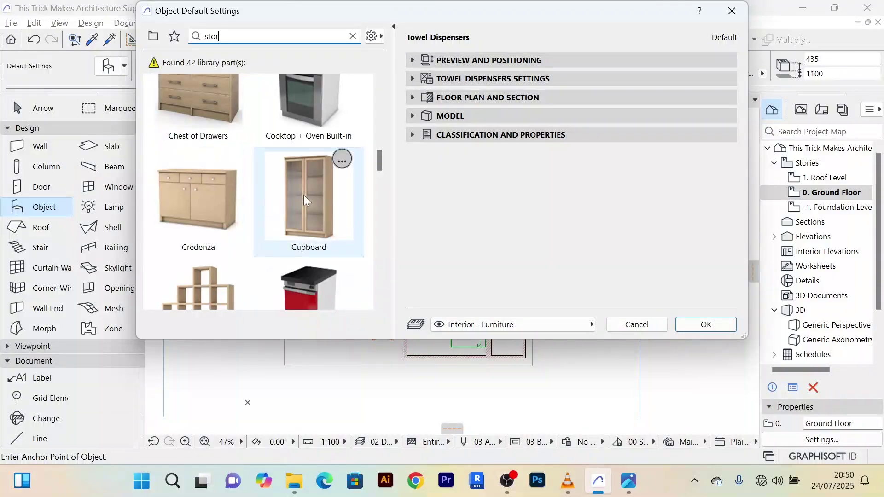
scroll(304, 195, down, 5)
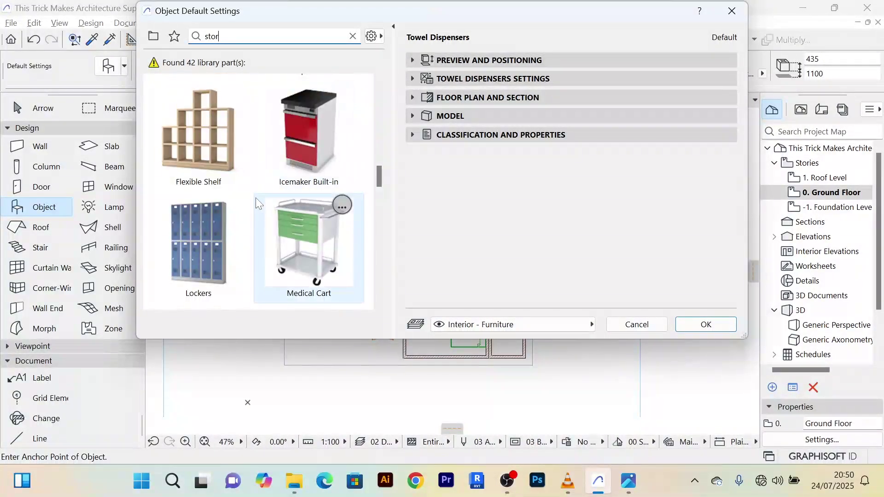
scroll(257, 197, down, 3)
scroll(266, 191, up, 2)
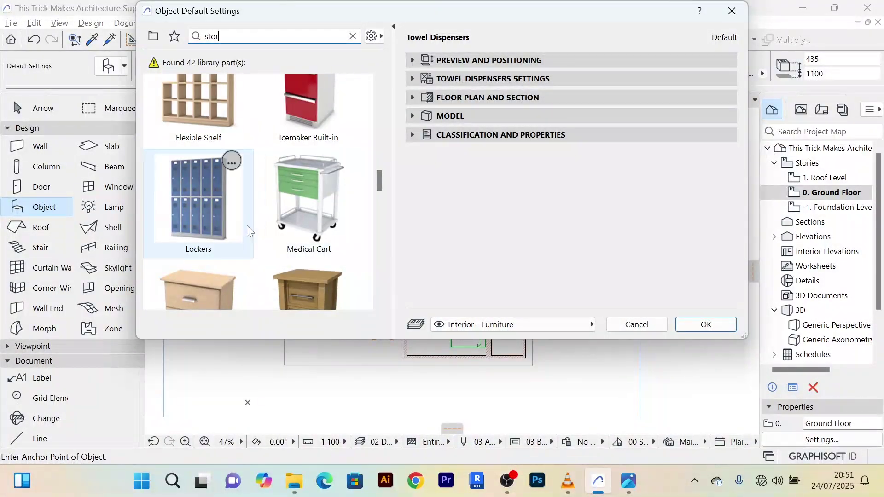
scroll(258, 216, up, 2)
click(317, 134)
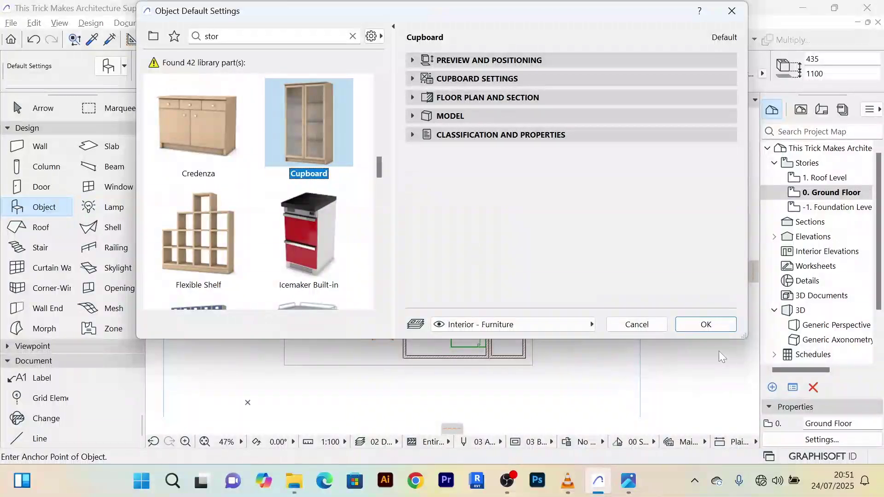
Step: Review the Cupboard's style, dimension and positioning settings, and accept it as the object to place
click(424, 119)
click(413, 118)
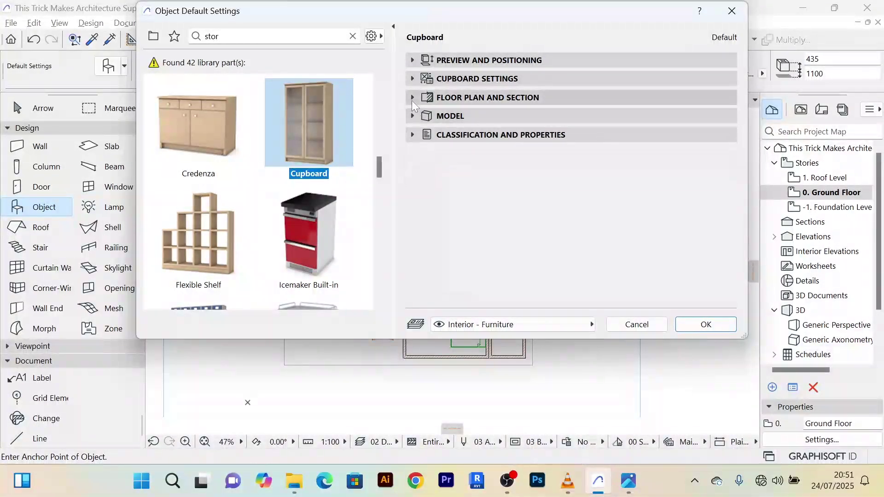
click(411, 100)
click(411, 98)
click(410, 83)
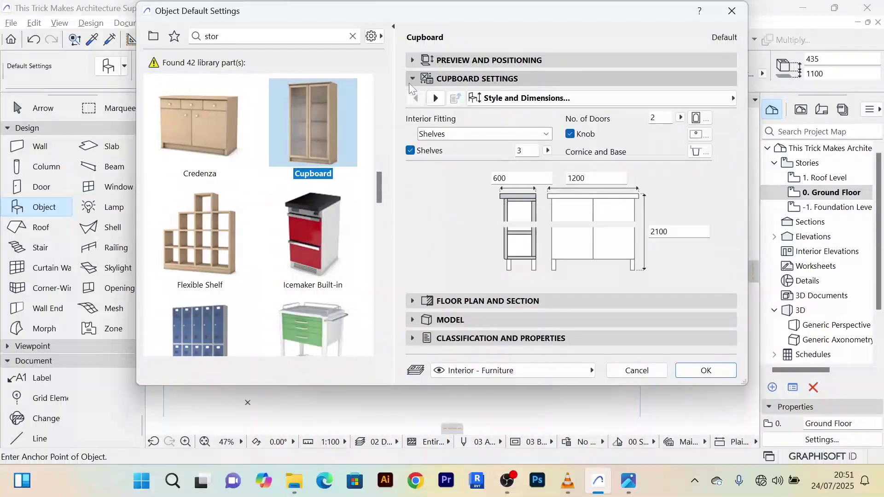
click(410, 83)
click(410, 62)
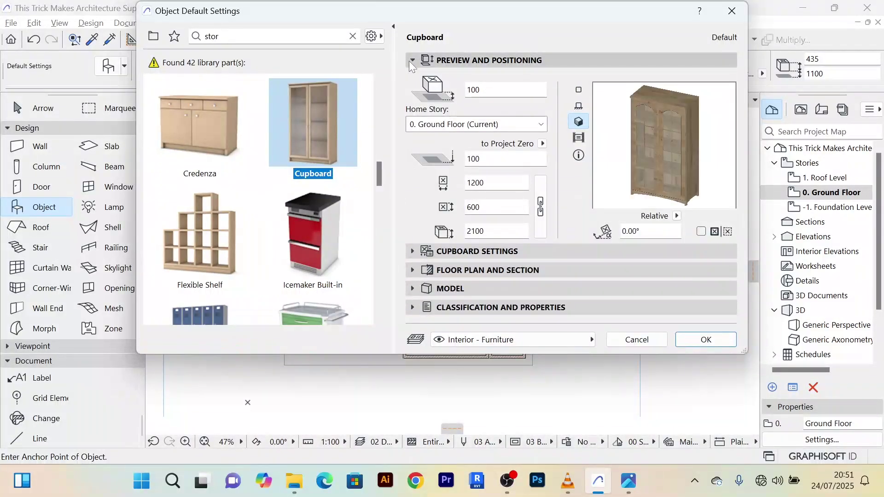
click(410, 61)
click(705, 324)
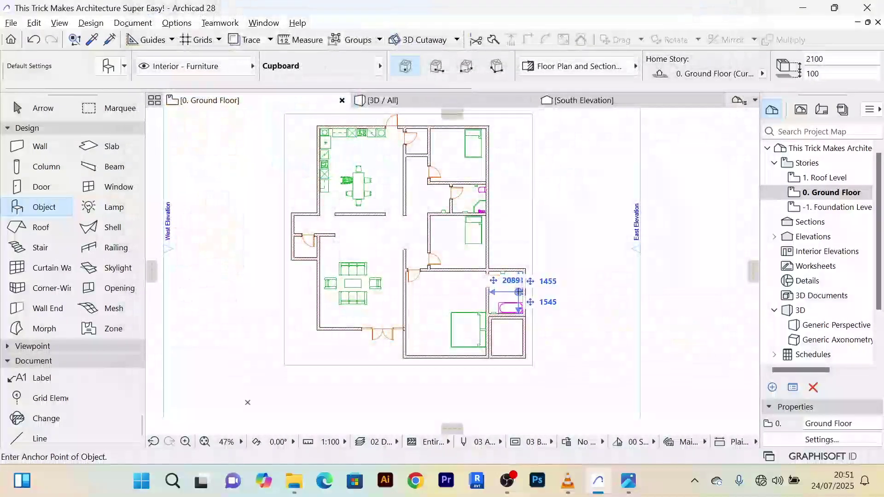
Step: Place one cupboard in the large south bedroom and one in each of the two single bedrooms, and end object placement
scroll(440, 328, up, 3)
scroll(416, 277, down, 2)
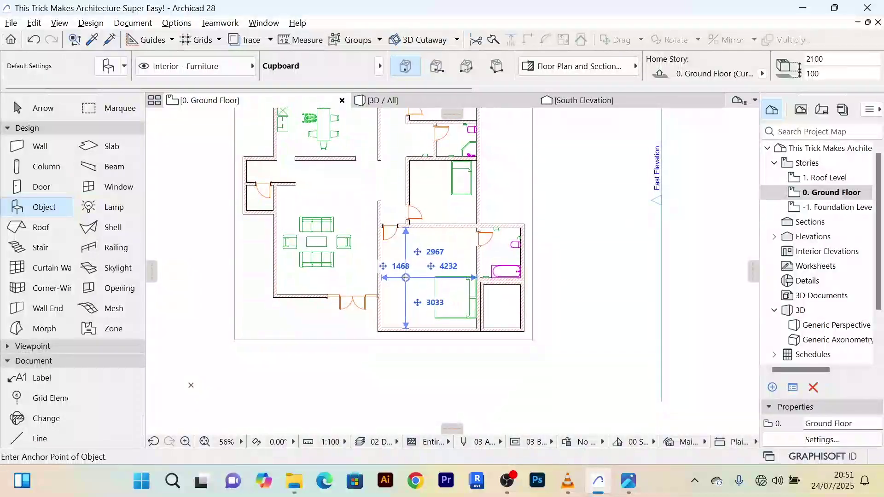
scroll(397, 272, up, 3)
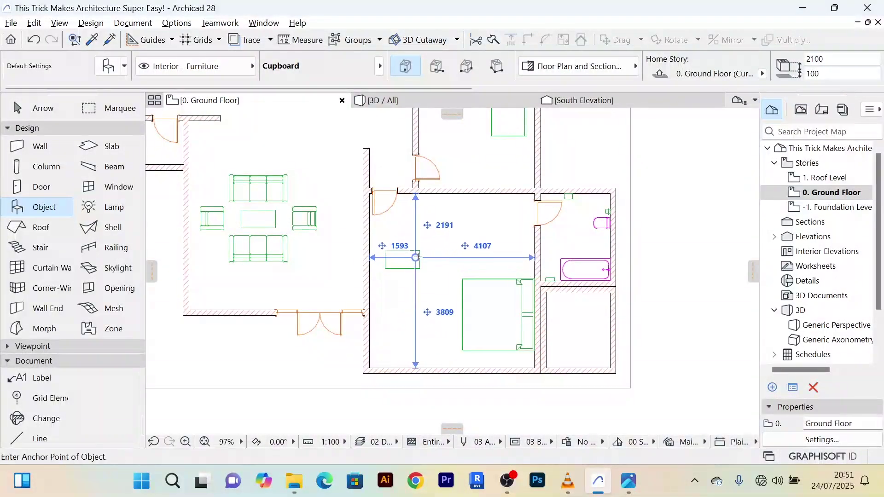
scroll(415, 352, down, 3)
scroll(414, 333, up, 3)
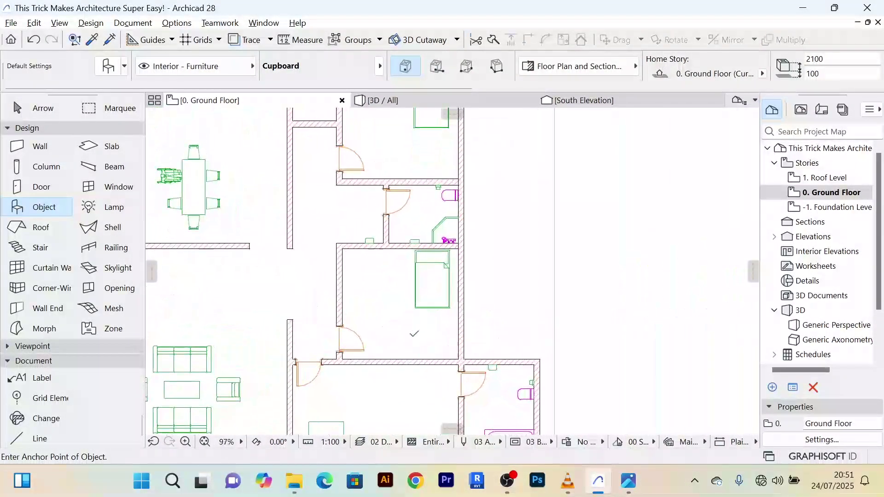
click(406, 338)
middle_drag(385, 209, 399, 285)
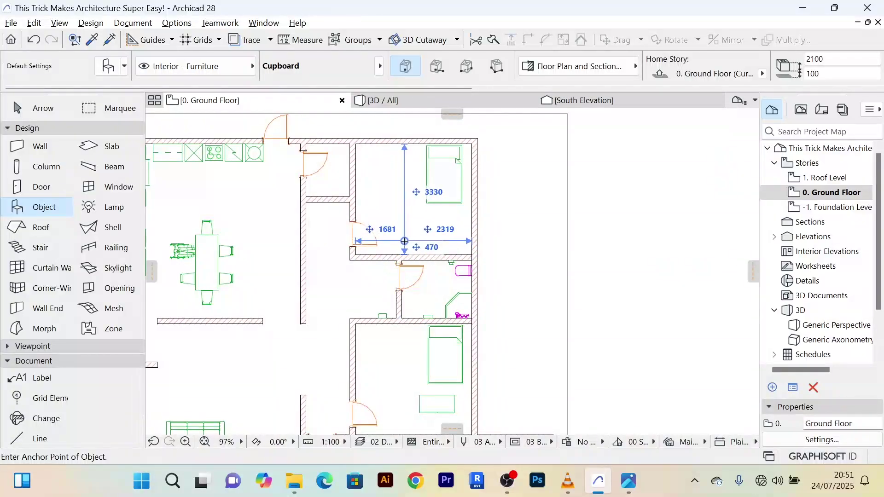
click(43, 111)
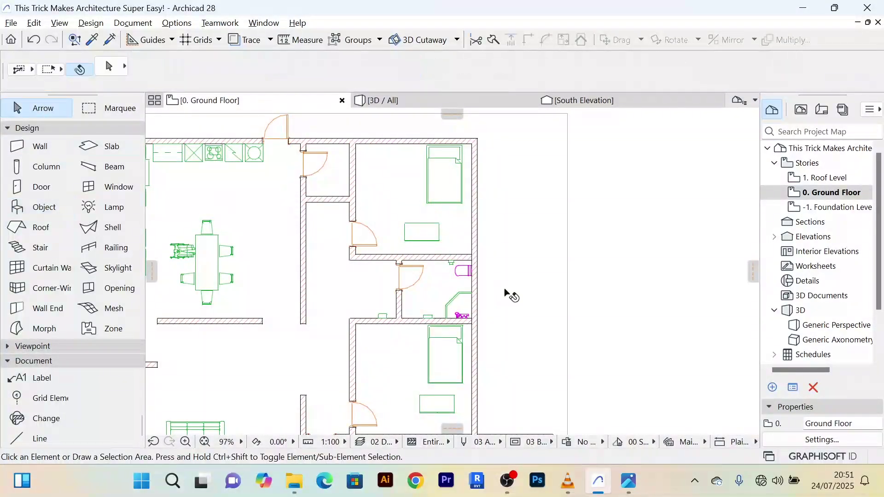
Step: Rotate the large bedroom's cupboard 90° clockwise about the midpoint of its north edge
scroll(507, 299, up, 3)
middle_drag(365, 349, 447, 207)
scroll(448, 208, down, 4)
scroll(392, 248, up, 4)
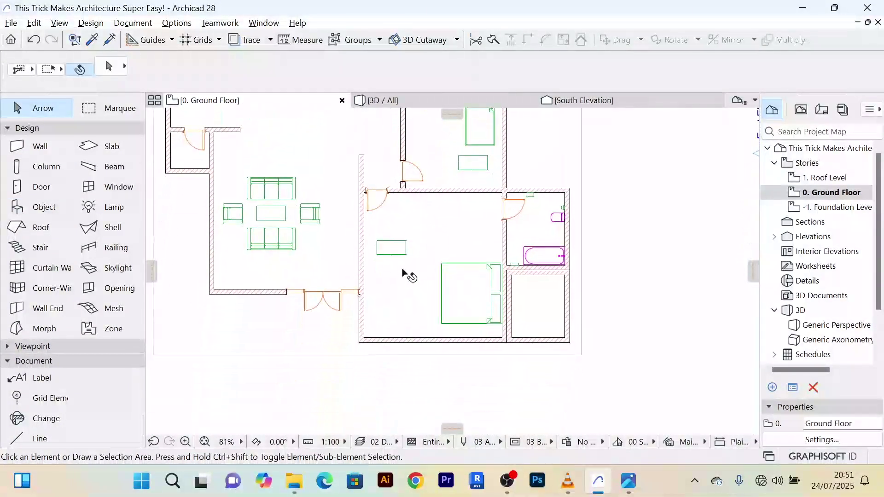
click(396, 233)
scroll(460, 256, up, 2)
scroll(479, 258, down, 3)
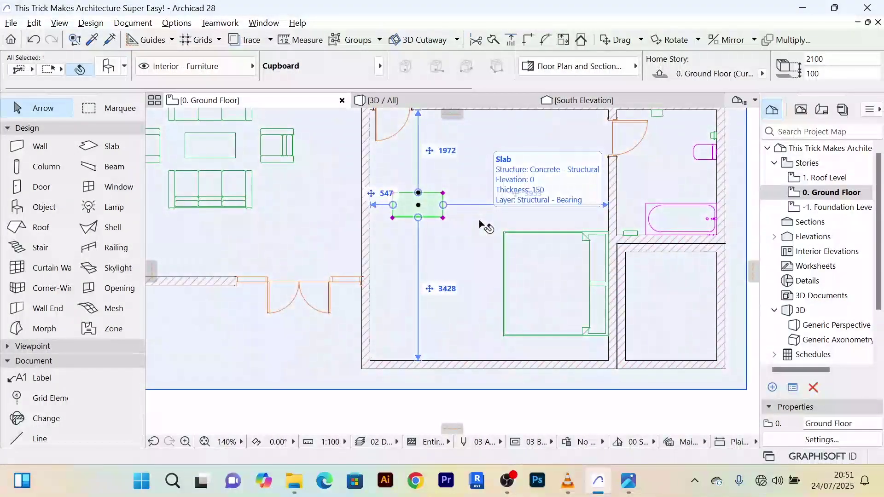
key(ctrl+e)
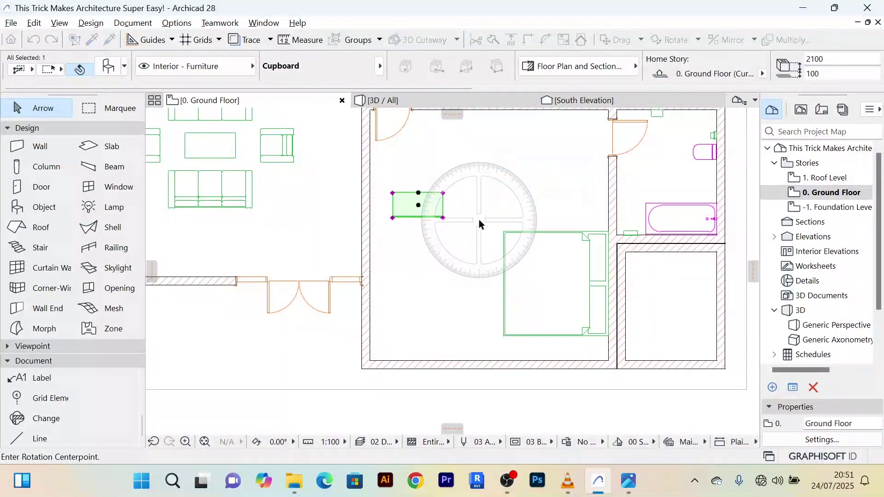
click(418, 193)
click(549, 193)
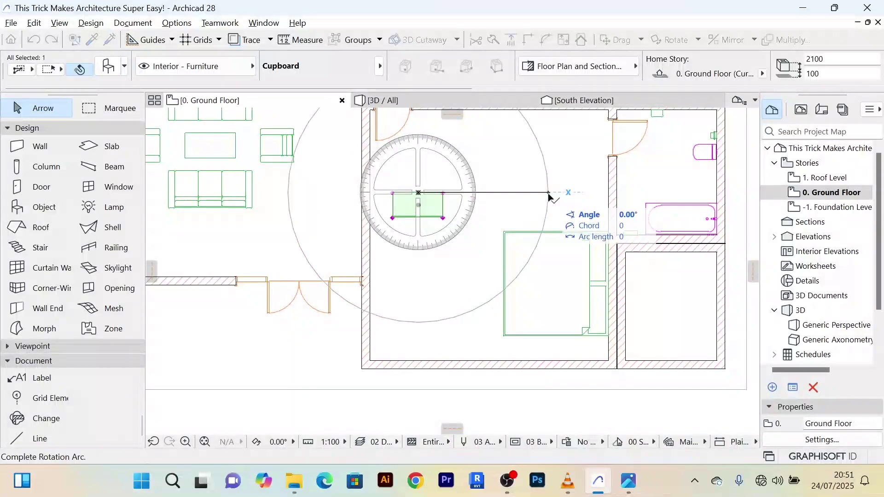
click(420, 356)
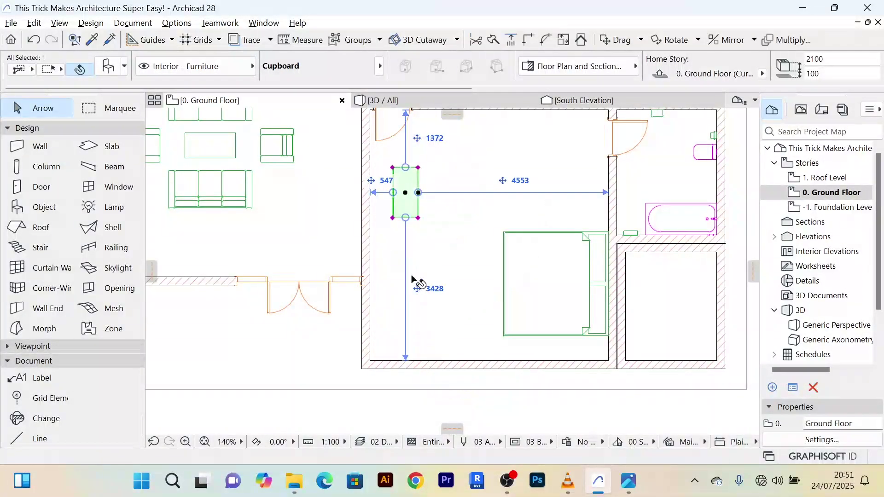
Step: Rotate the large bedroom's cupboard 180° about its centre so it faces into the room
scroll(430, 227, up, 6)
scroll(436, 234, down, 4)
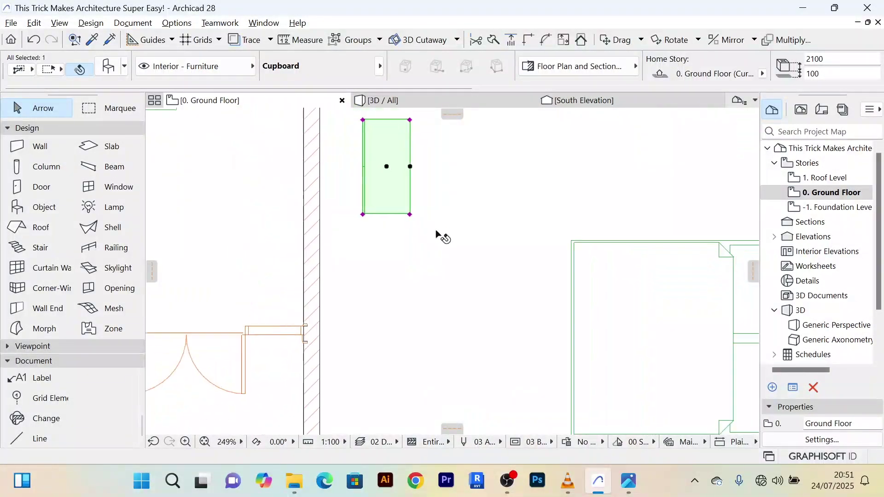
middle_drag(448, 244, 455, 282)
scroll(456, 283, up, 5)
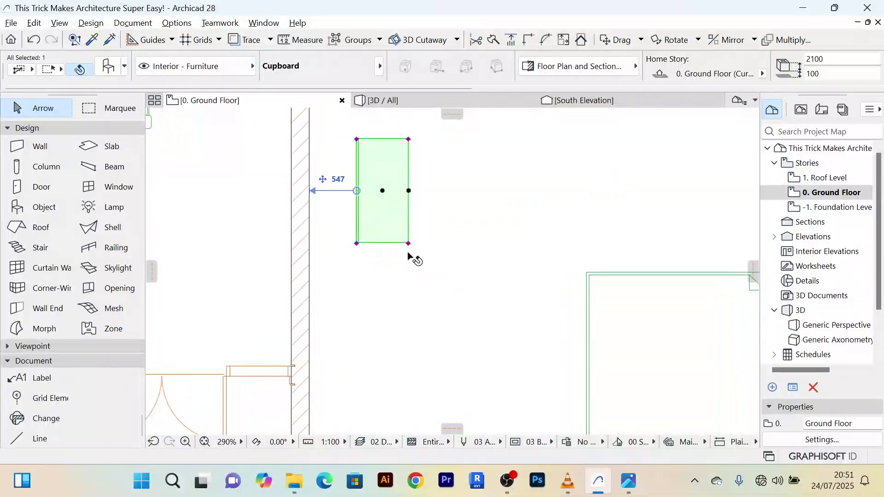
scroll(341, 206, up, 3)
scroll(584, 221, down, 8)
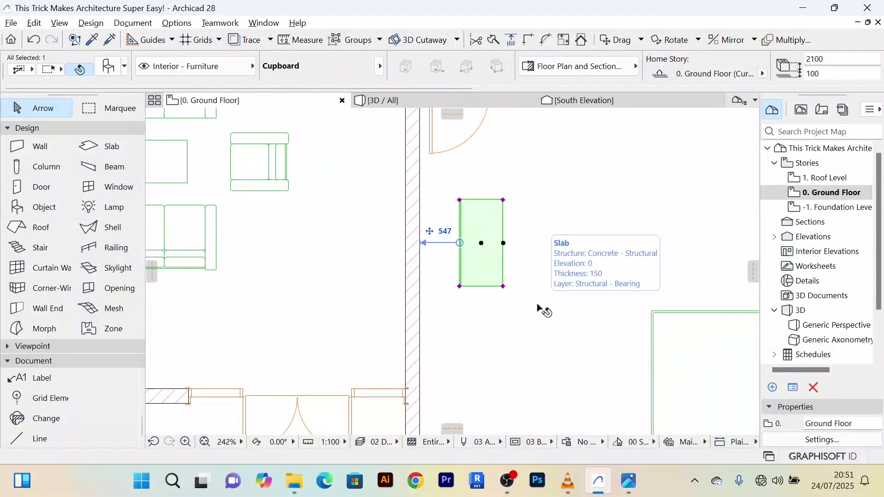
key(ctrl+e)
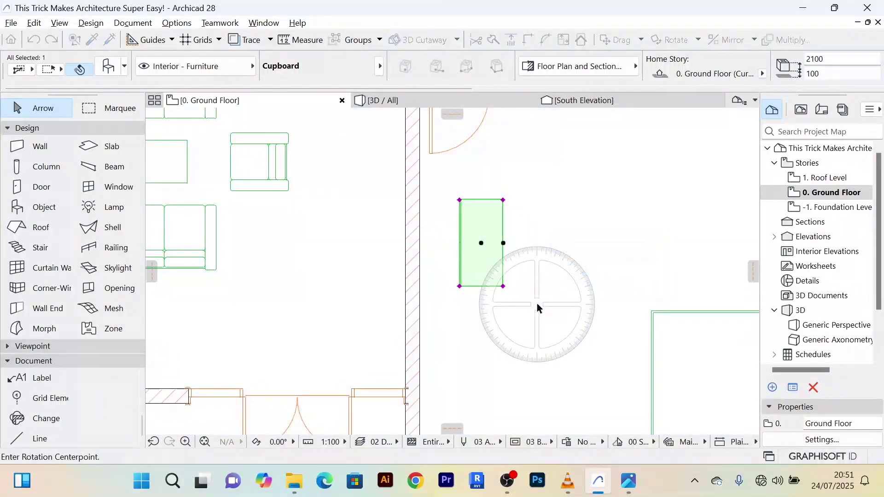
click(481, 243)
click(482, 403)
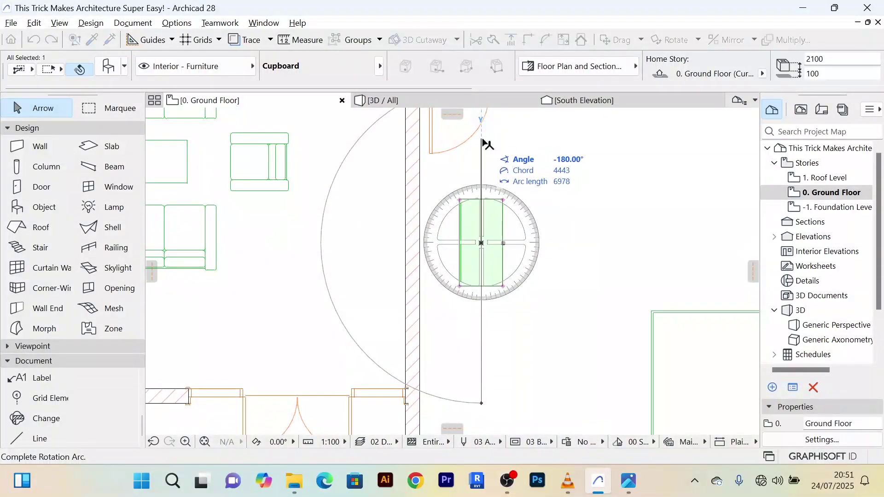
click(487, 144)
scroll(547, 231, down, 3)
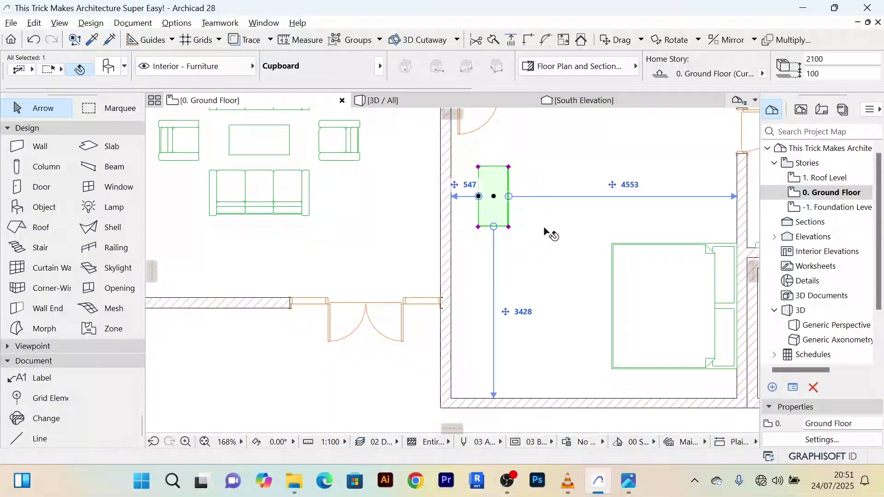
Step: Move the cupboard into the large bedroom's southwest corner, flush against the west and south walls
key(ctrl+d)
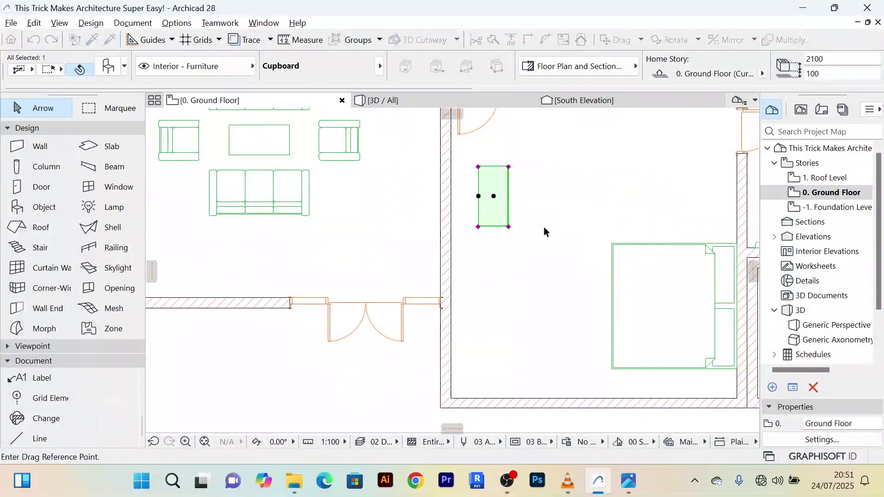
click(495, 197)
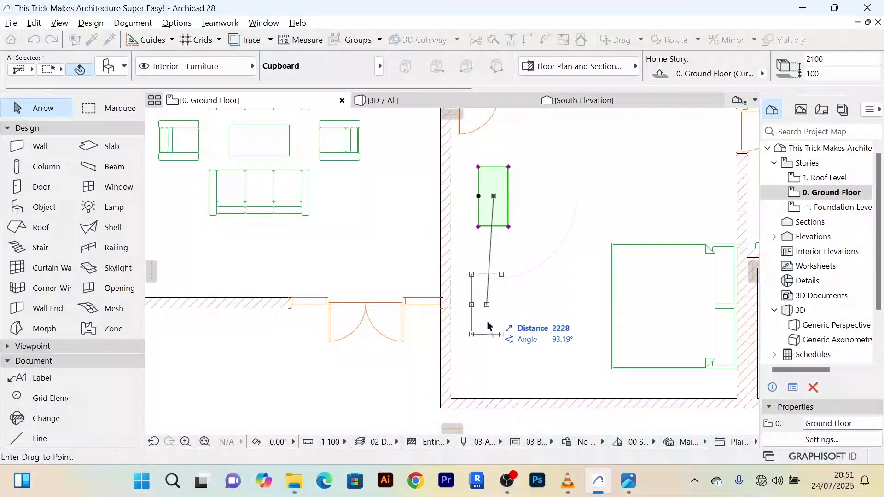
scroll(479, 369, up, 3)
middle_drag(480, 369, 500, 191)
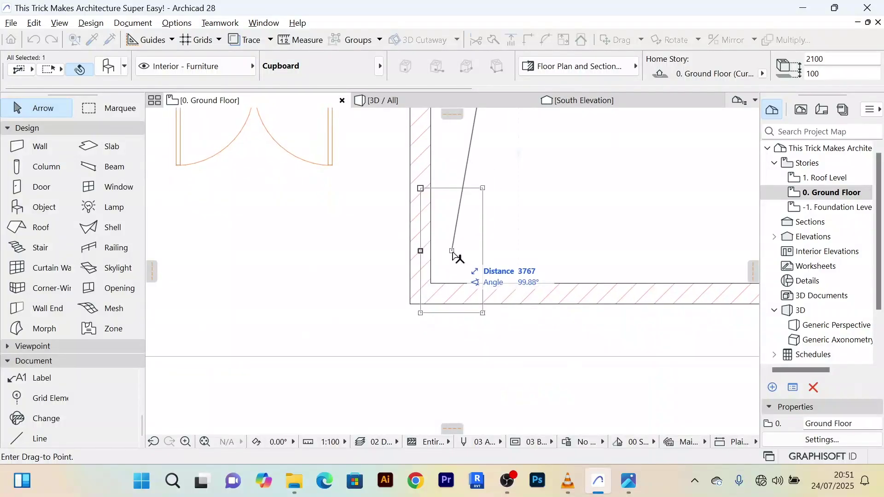
click(462, 222)
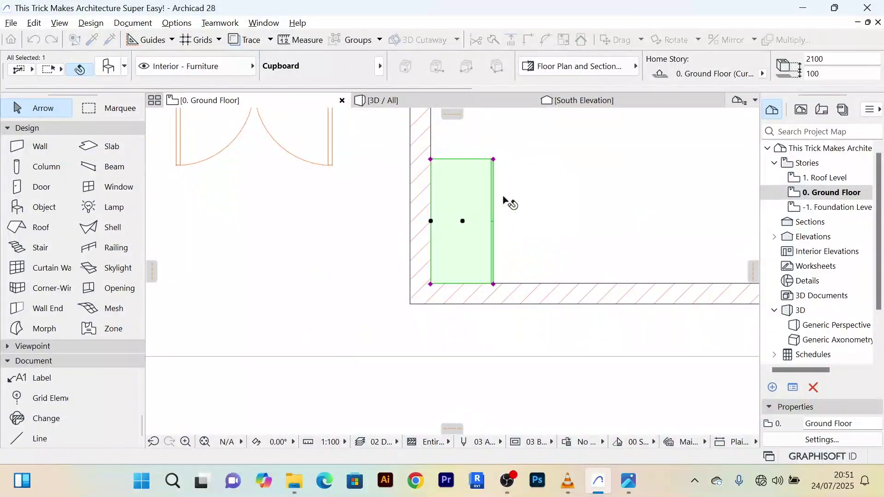
scroll(529, 201, down, 5)
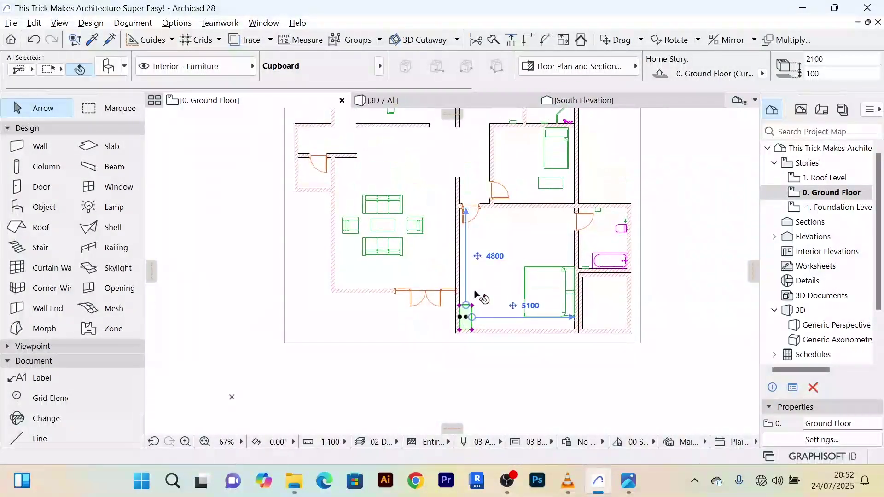
Step: Stretch the large bedroom's cupboard northward along the west wall to about 2615 mm from the north wall, and deselect it
scroll(465, 249, up, 5)
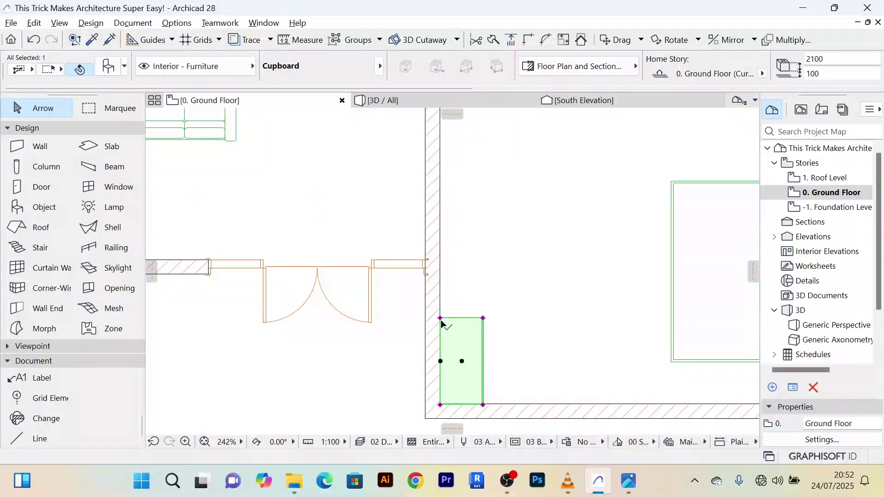
click(440, 318)
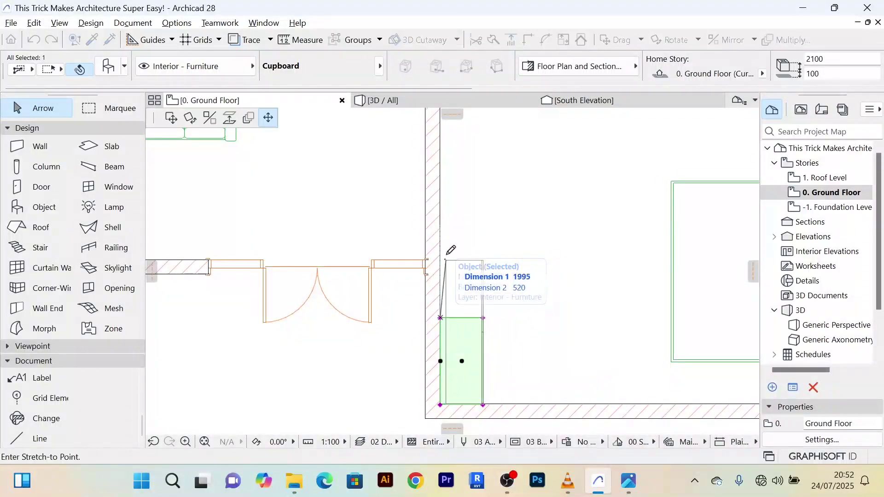
scroll(438, 191, down, 2)
middle_drag(441, 196, 438, 279)
click(443, 245)
scroll(520, 201, down, 6)
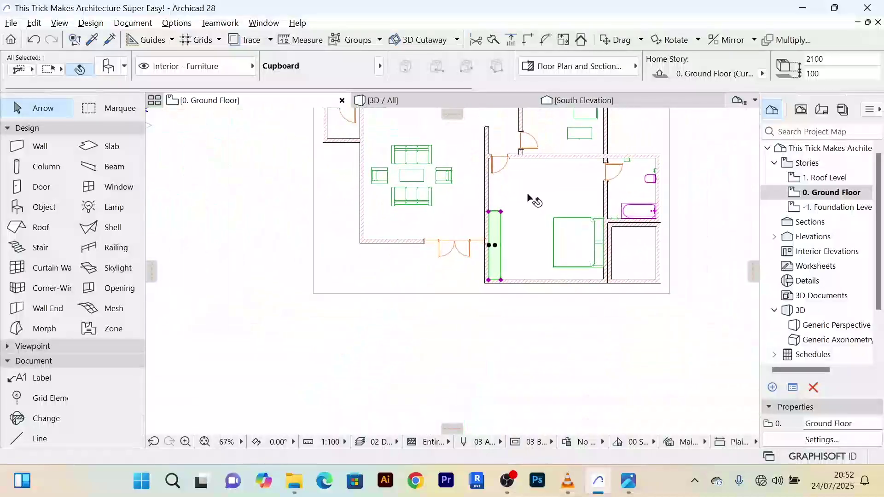
click(489, 314)
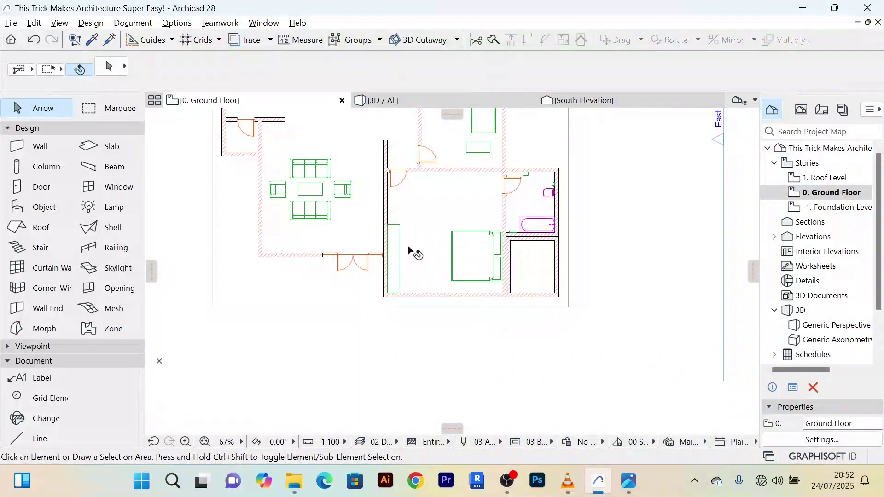
scroll(408, 251, up, 3)
scroll(483, 348, down, 3)
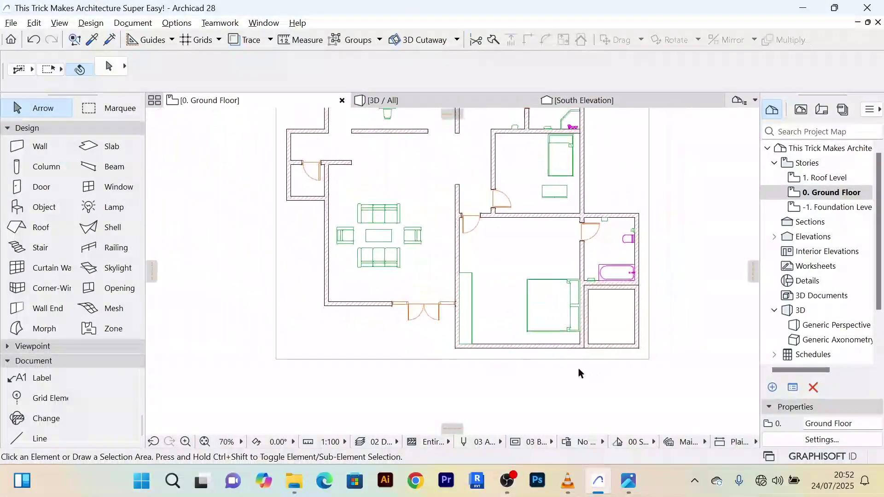
Step: Copy the stretched cupboard from the west wall to the northeast part of the large bedroom
click(474, 295)
scroll(488, 291, up, 4)
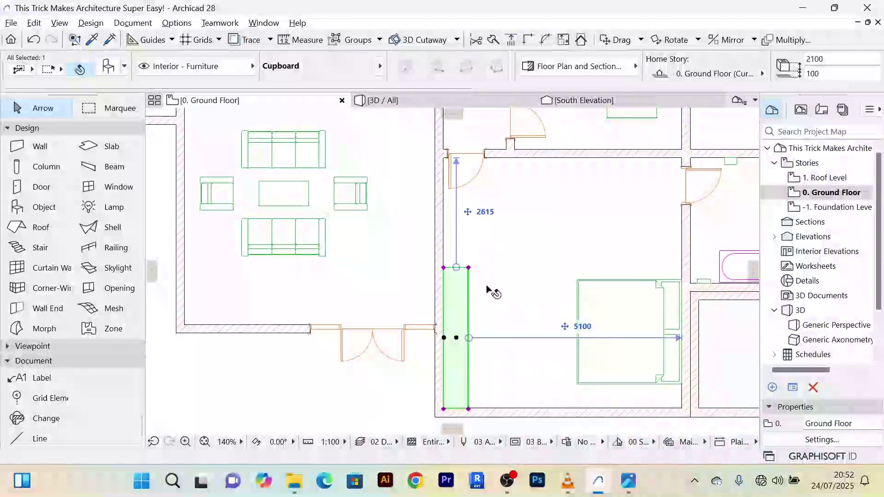
key(ctrl+shift+d)
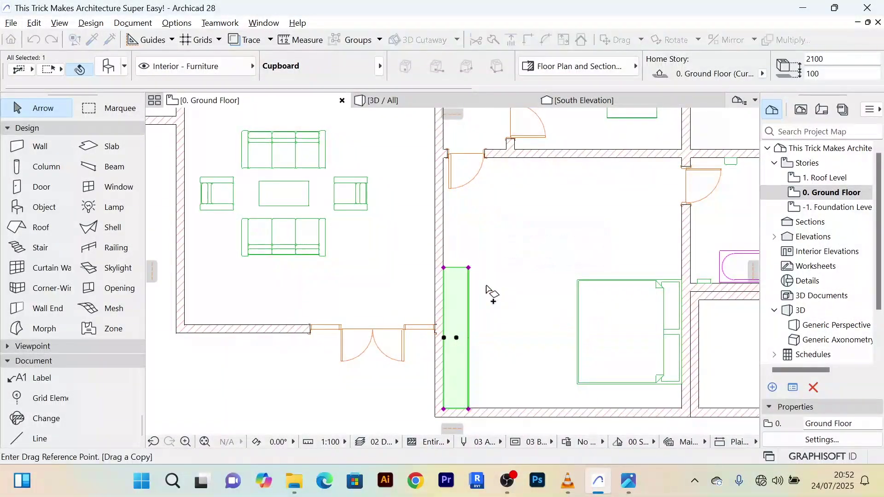
click(443, 306)
scroll(546, 224, down, 2)
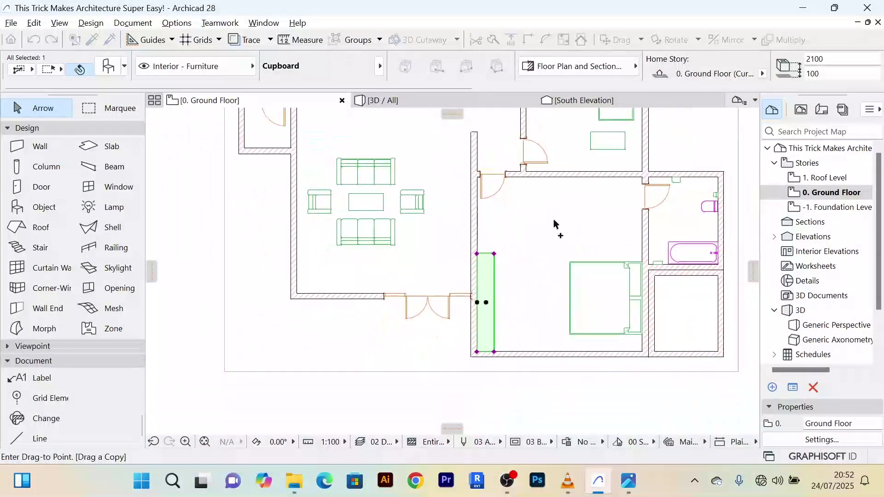
middle_drag(554, 221, 456, 335)
click(495, 320)
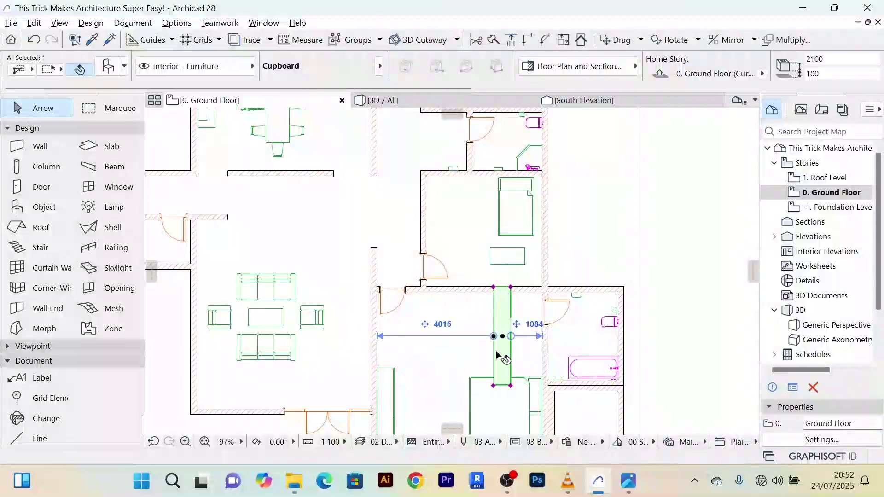
Step: Rotate the copied cupboard 90° clockwise about the midpoint of its west edge
scroll(474, 354, down, 4)
scroll(450, 269, up, 3)
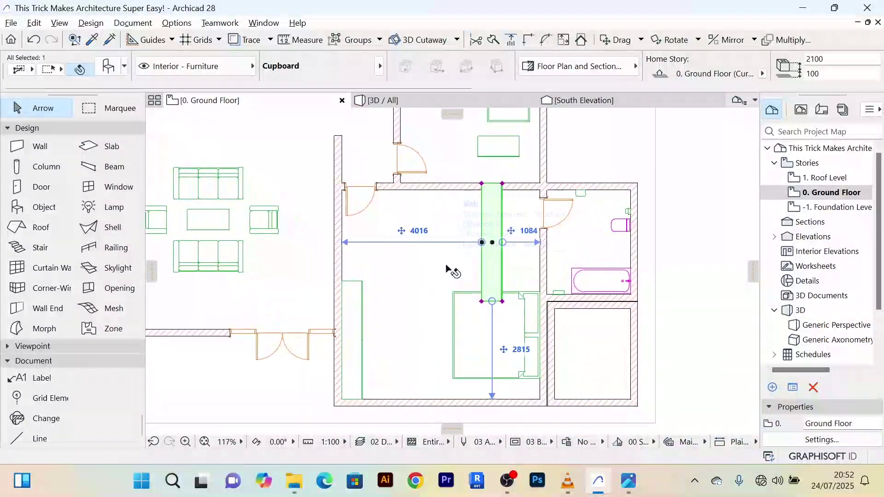
key(ctrl+e)
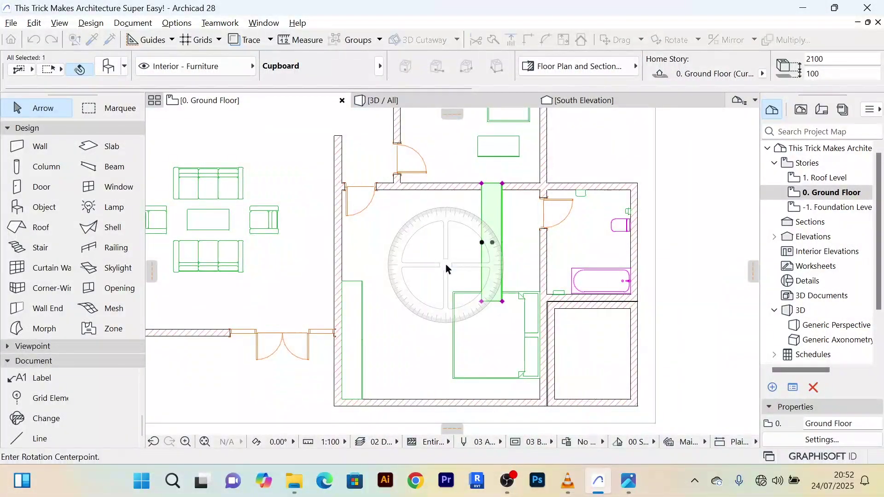
click(679, 243)
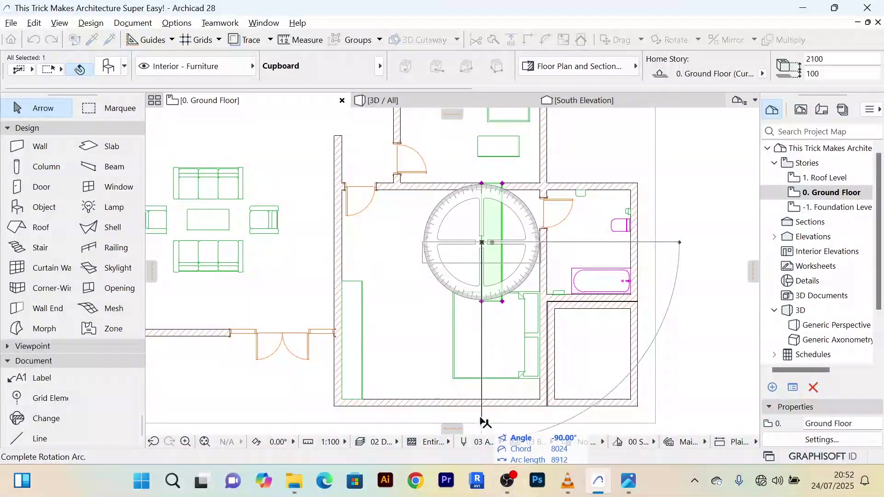
click(485, 422)
Step: Move the rotated cupboard flush against the large bedroom's north wall, between the entrance door and the bathroom door
scroll(483, 251, up, 2)
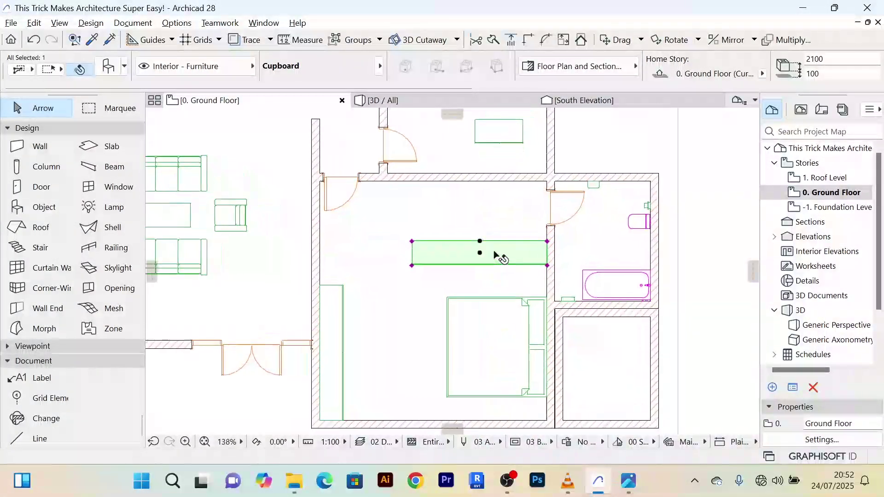
key(ctrl+d)
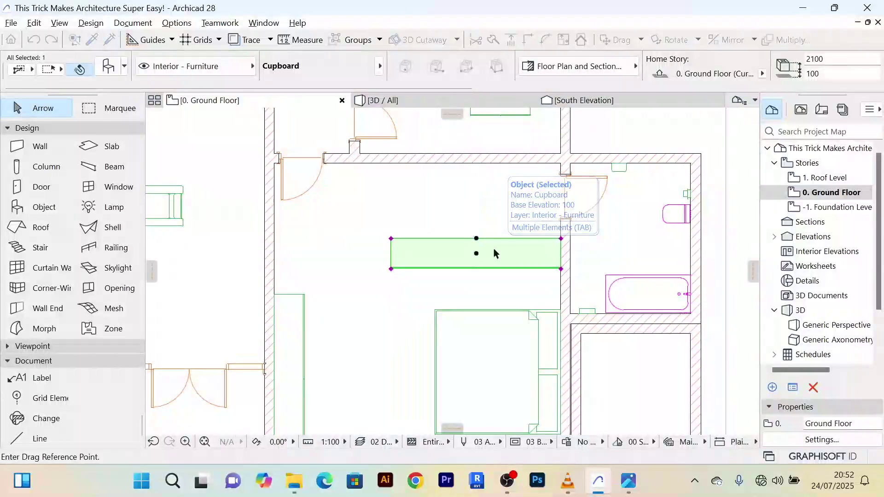
click(493, 248)
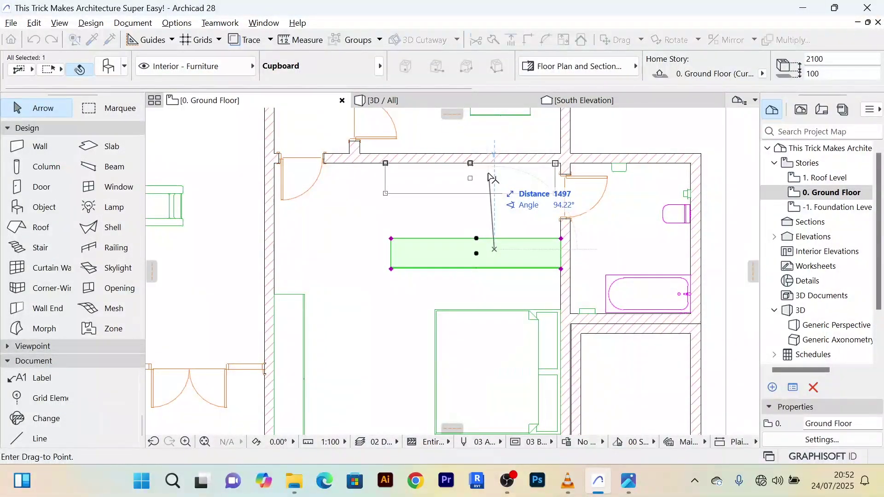
click(458, 174)
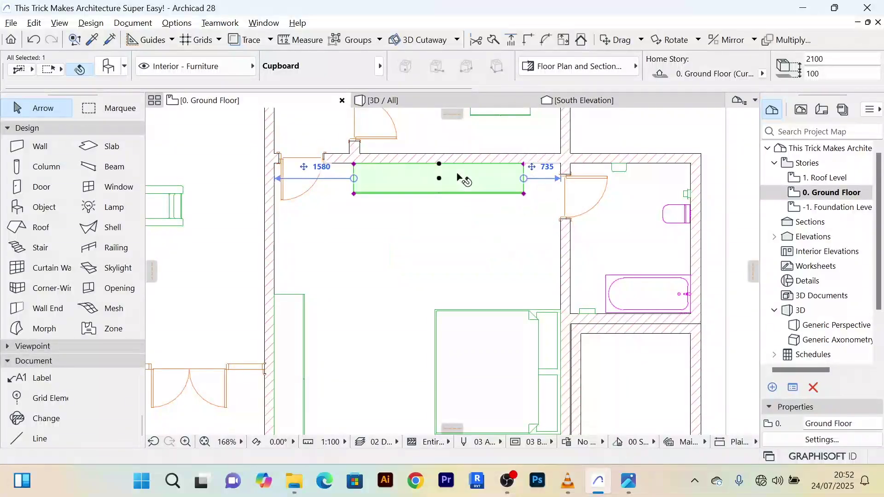
Step: Shorten the north wall cupboard to half its length by bringing its west end to its midpoint, and deselect it
scroll(369, 158, up, 2)
click(347, 166)
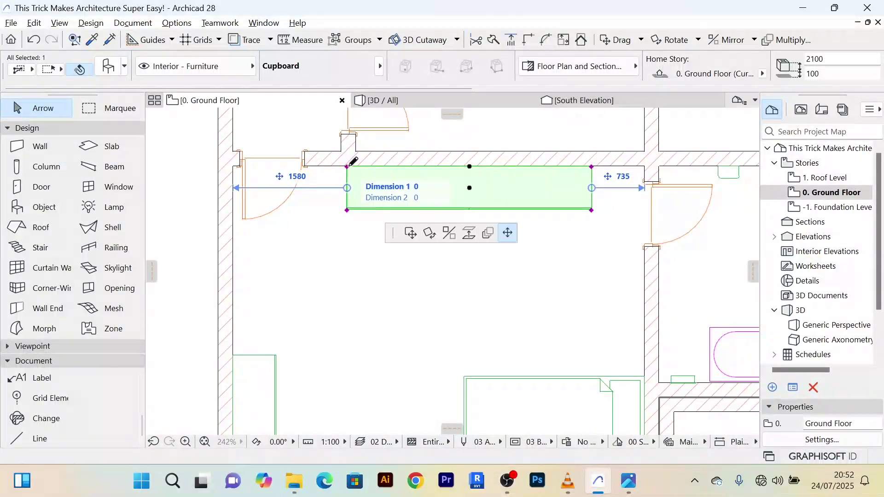
click(469, 166)
scroll(585, 175, down, 2)
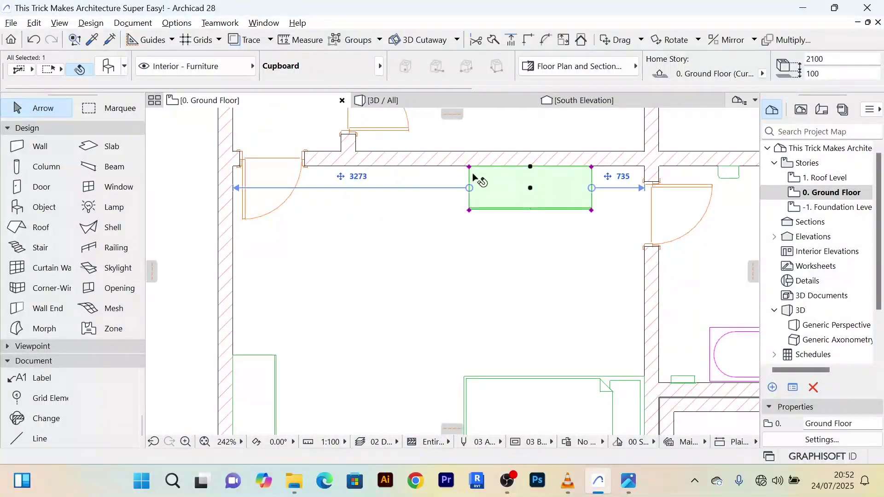
scroll(676, 210, up, 3)
scroll(676, 209, down, 3)
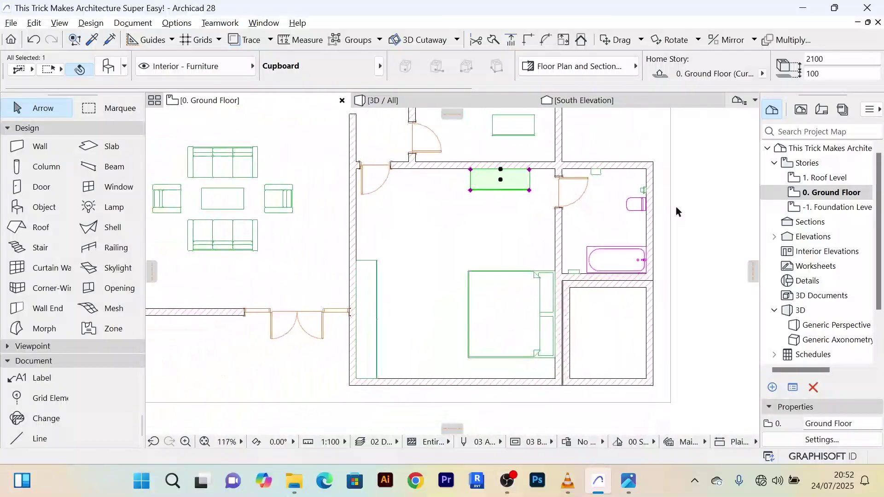
middle_drag(676, 207, 654, 185)
click(684, 189)
Step: Make a copy of the north wall cupboard rotated 180° about its northeast corner
click(496, 164)
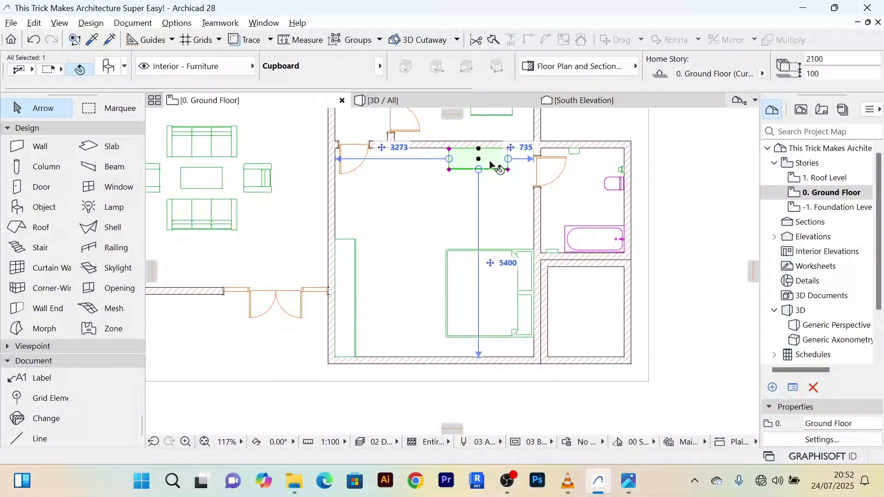
scroll(506, 197, up, 2)
scroll(507, 197, down, 1)
middle_drag(507, 197, 518, 282)
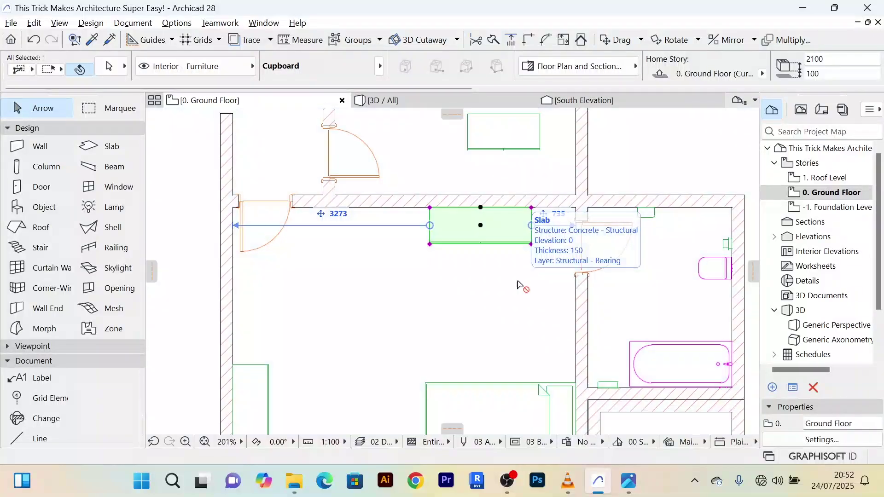
key(ctrl+e)
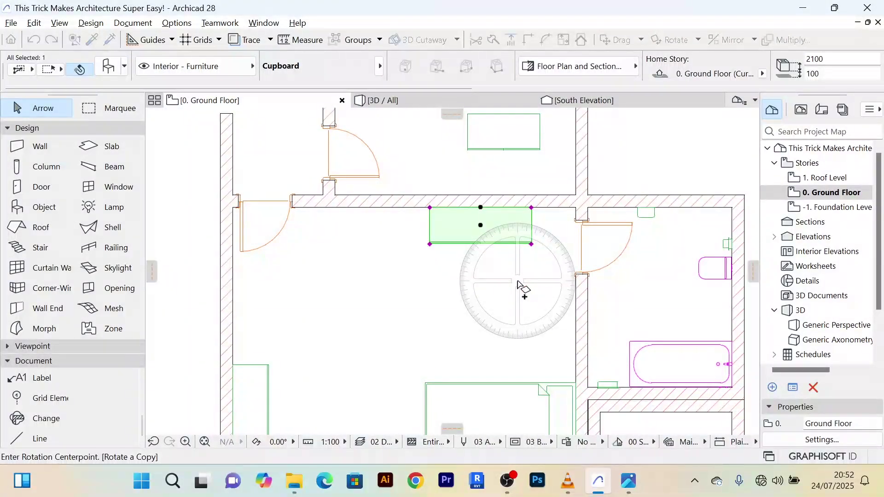
click(532, 208)
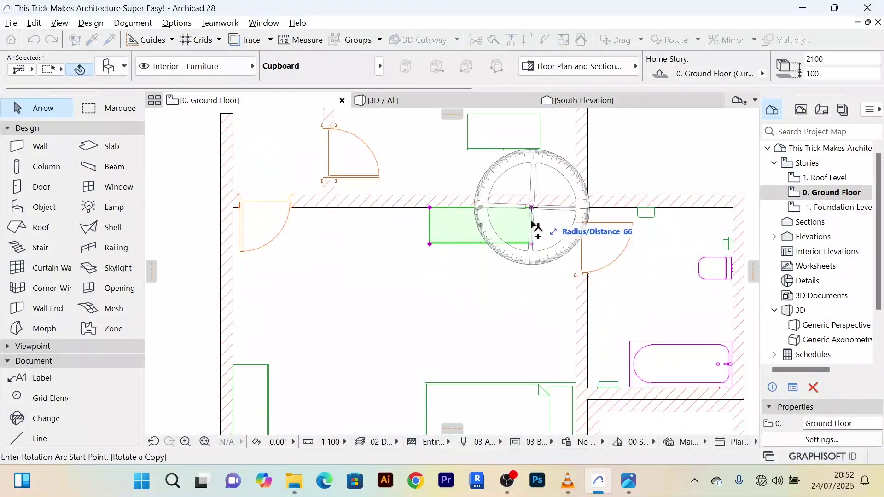
click(533, 372)
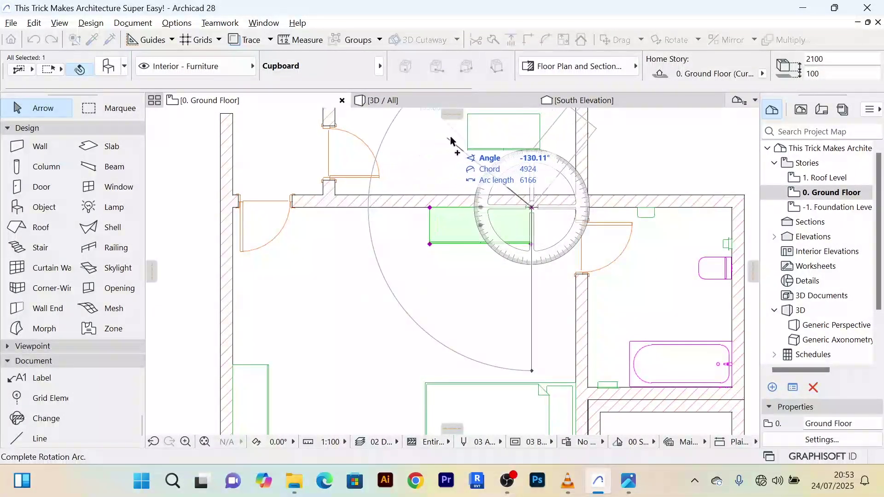
click(535, 133)
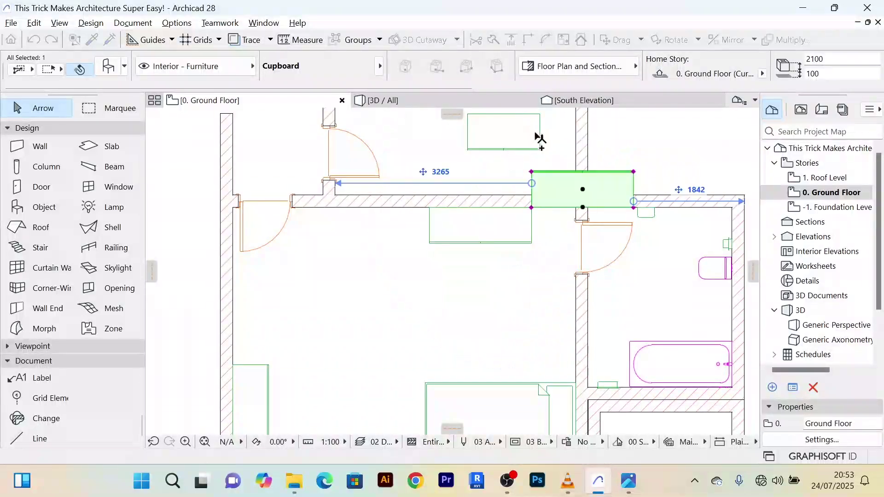
Step: Move the rotated cupboard copy into the room about 1292 mm south of the north wall and stretch its east end to the east wall
key(ctrl+d)
click(560, 184)
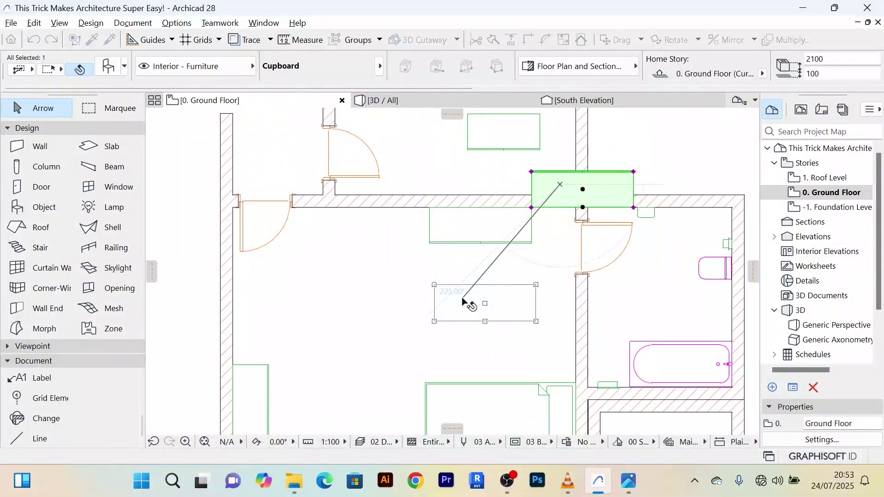
click(462, 296)
scroll(521, 331, up, 2)
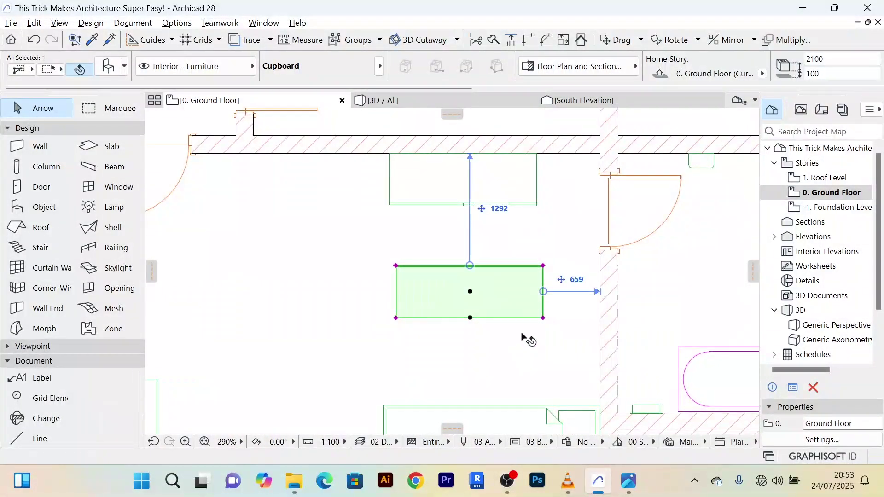
click(543, 317)
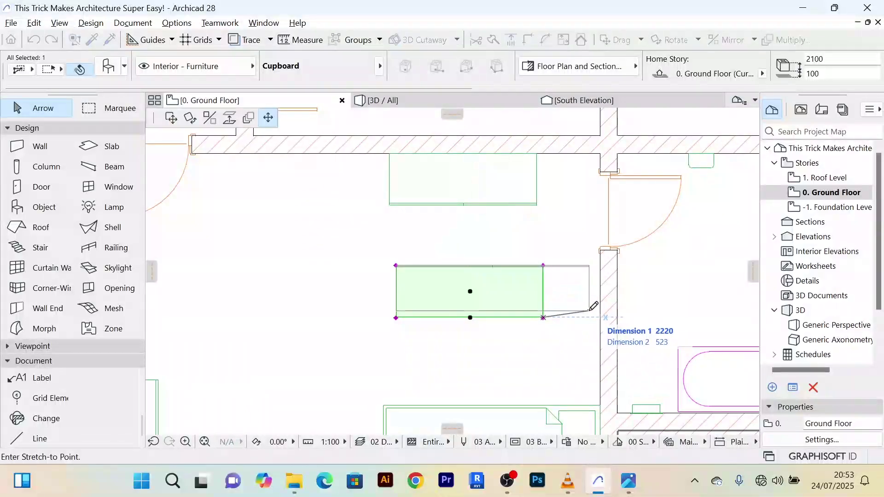
click(603, 317)
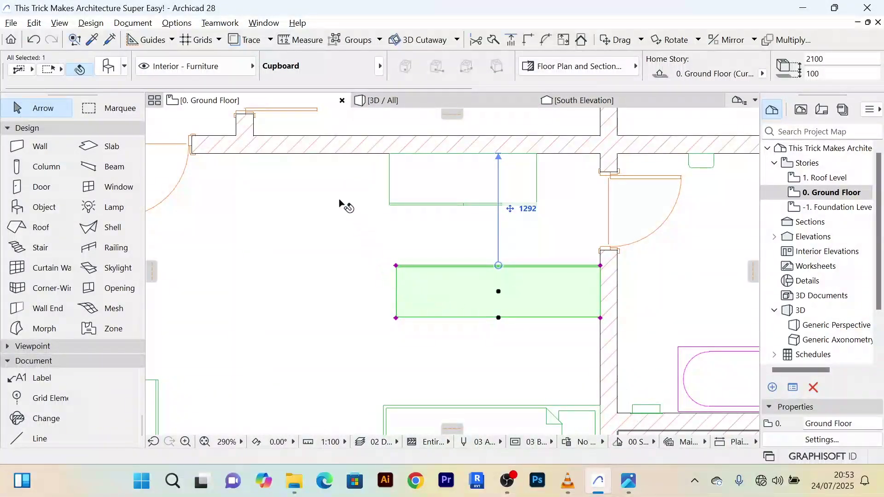
Step: Draw a horizontal wall between the lower cupboard and the bed, from the bathroom wall to near the cupboard's free end
click(313, 270)
scroll(314, 270, down, 3)
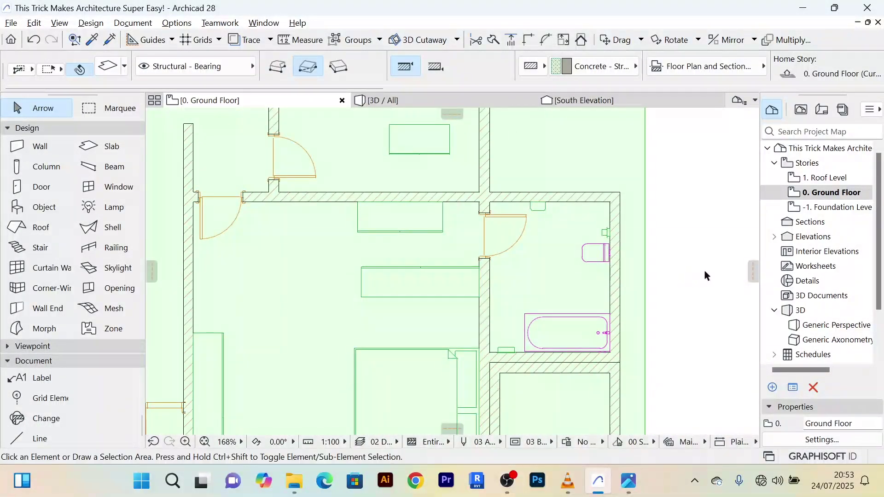
click(705, 270)
middle_drag(704, 269, 682, 250)
middle_drag(446, 301, 450, 257)
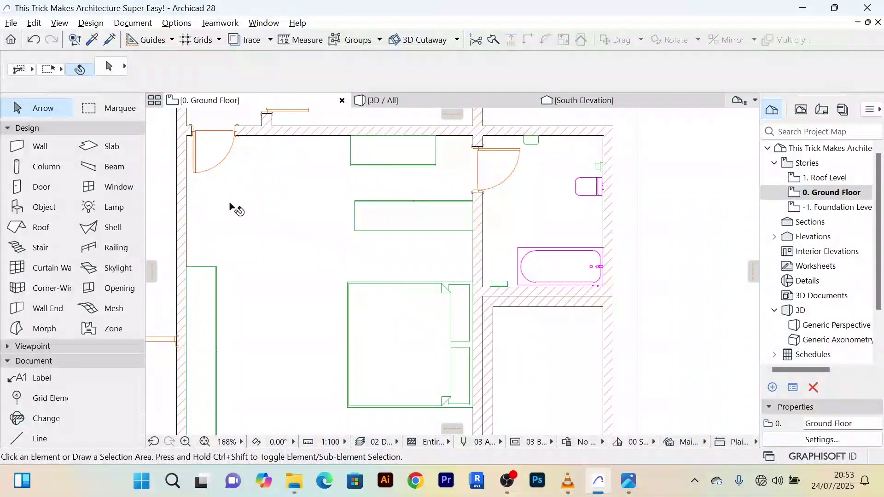
click(30, 146)
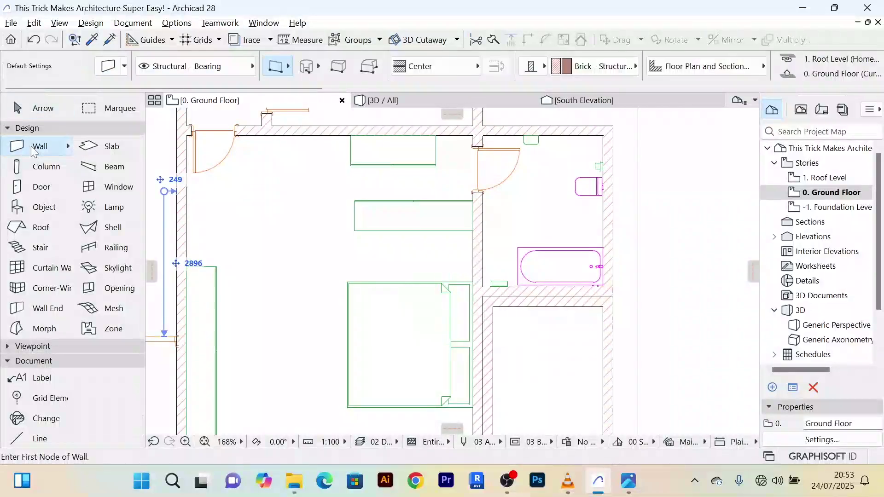
click(473, 243)
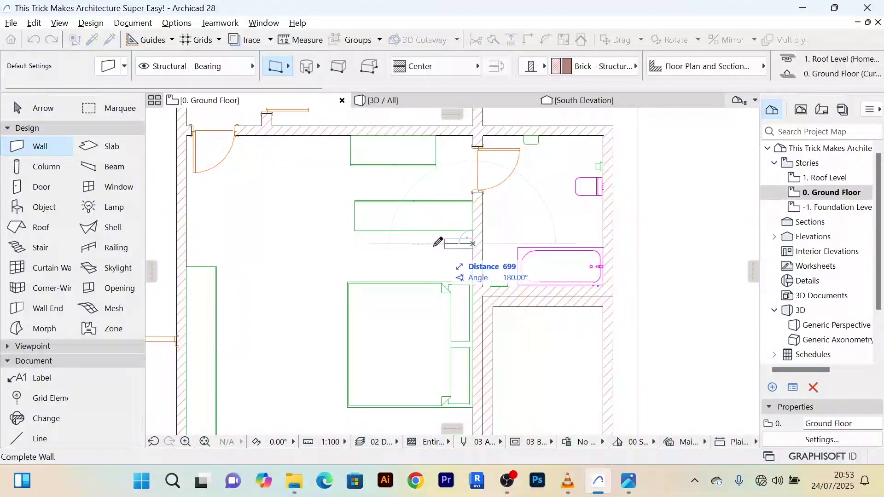
click(357, 243)
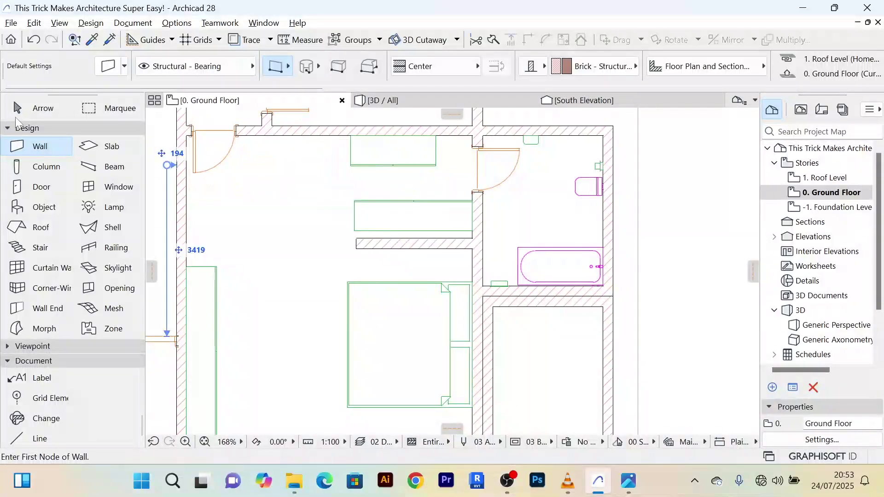
Step: Set the new partition wall's top link to Not Linked and its height to 2800
click(18, 109)
scroll(377, 252, up, 3)
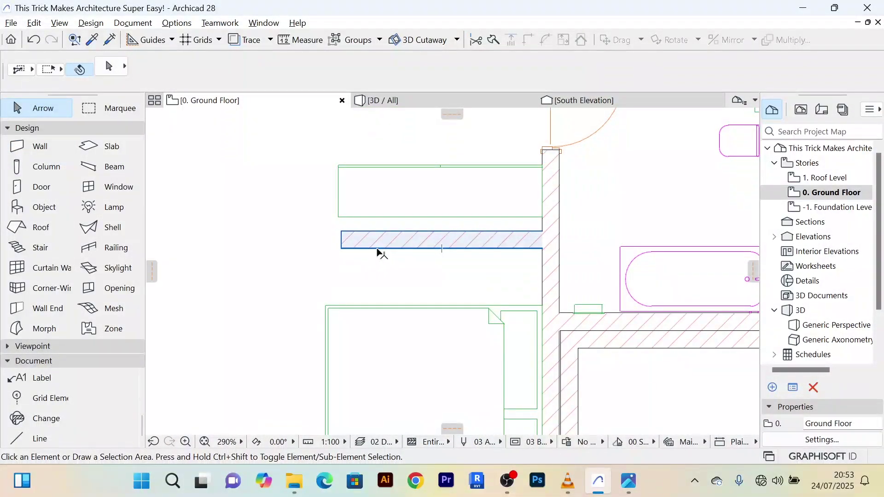
click(378, 246)
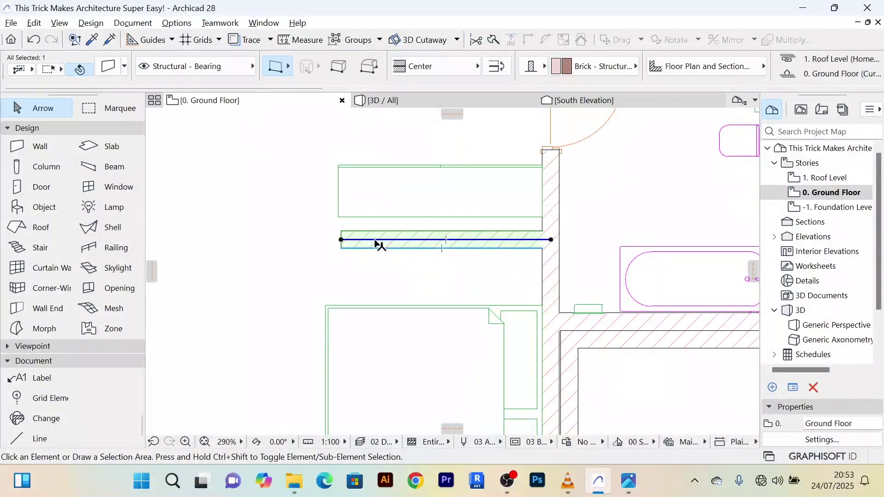
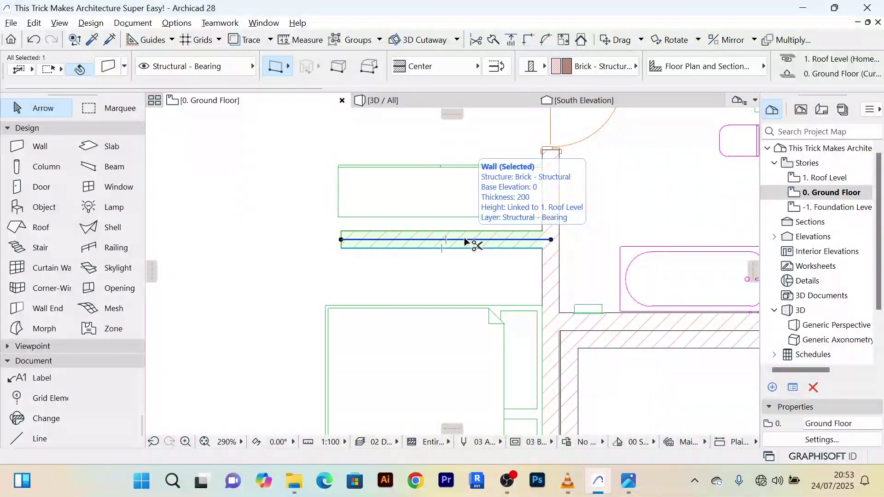
key(ctrl+t)
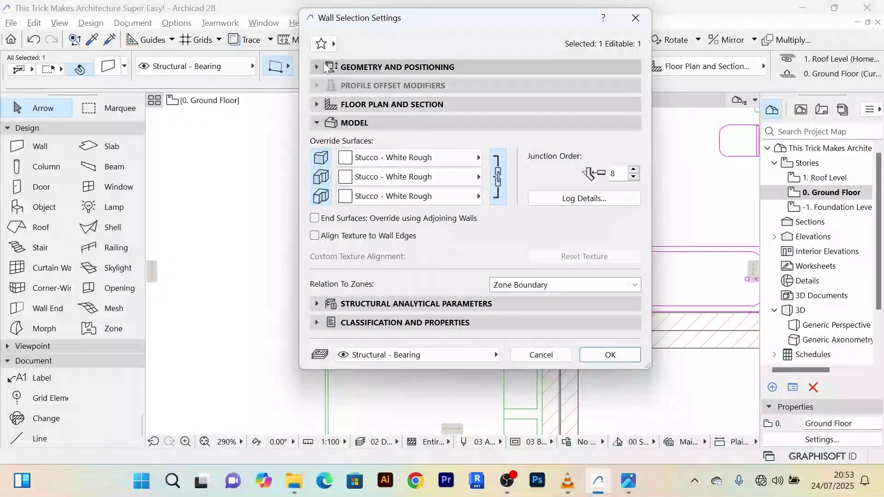
click(316, 67)
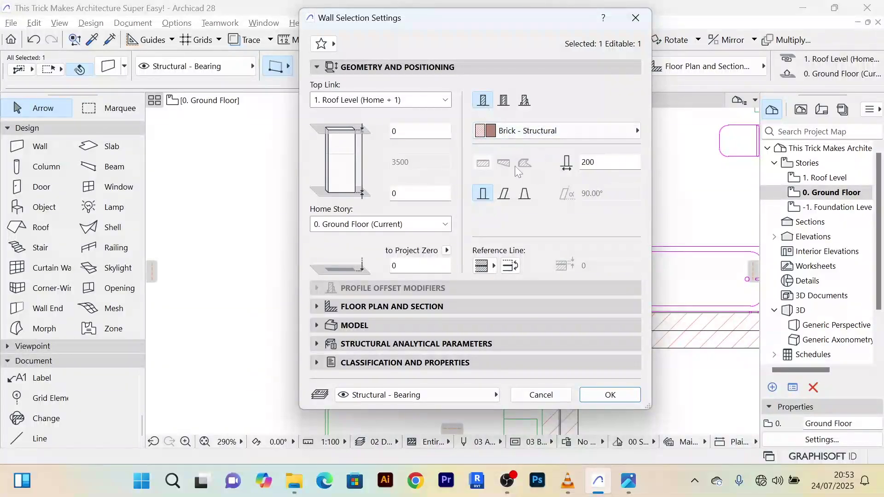
click(446, 100)
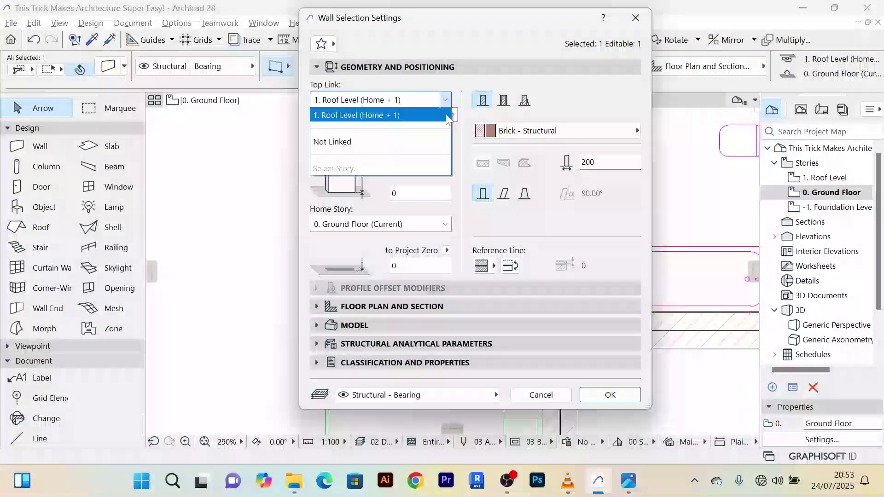
click(404, 137)
double_click(419, 162)
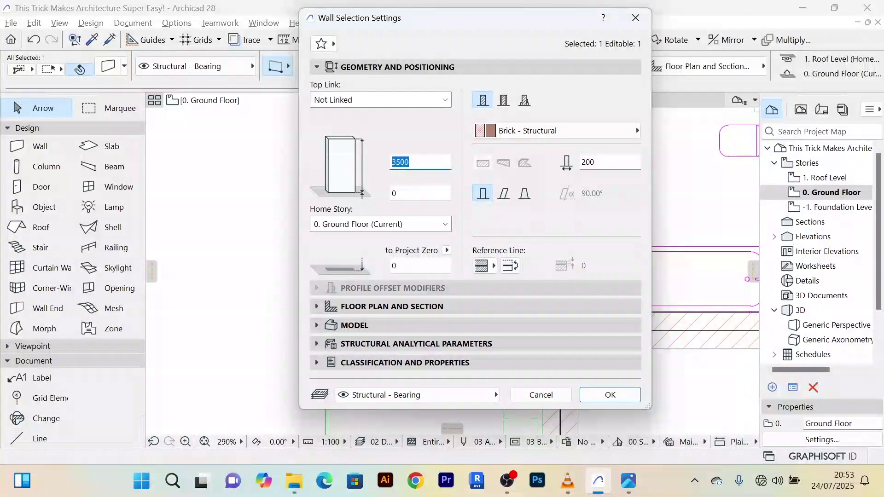
text(2800)
click(608, 394)
Step: Adjust the partition wall's free end to line up with the lower cupboard's side edge
scroll(355, 241, up, 3)
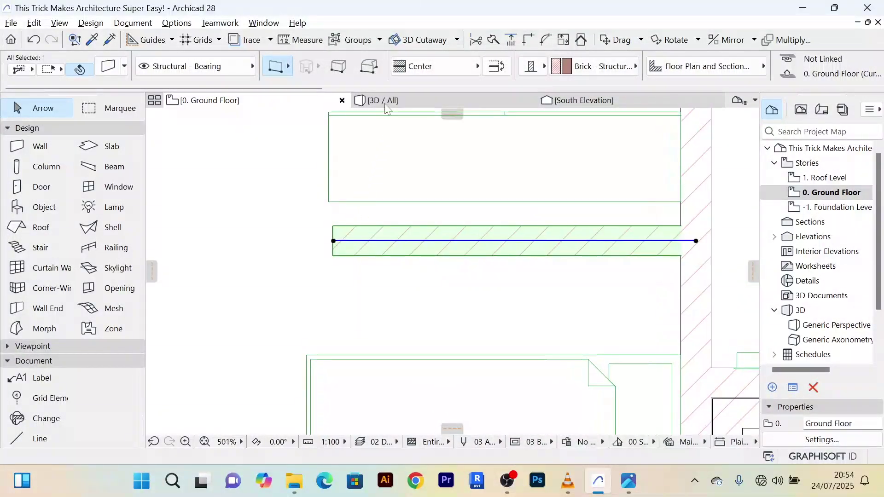
click(513, 41)
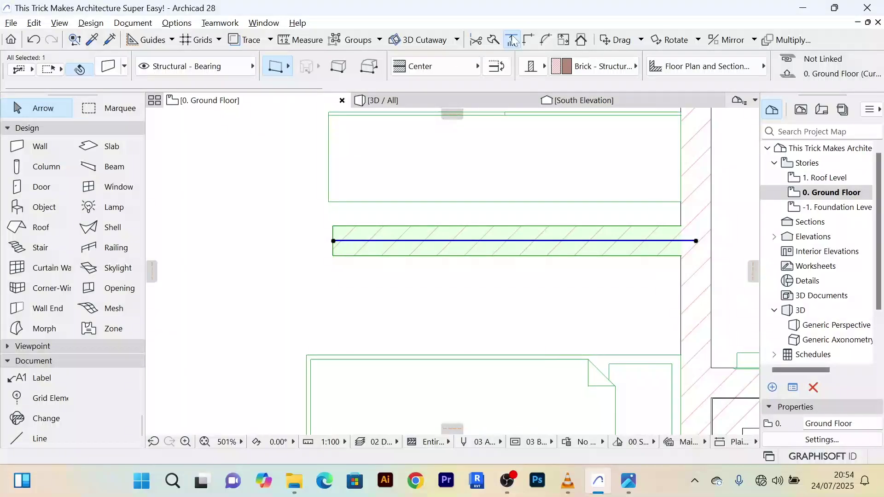
click(328, 160)
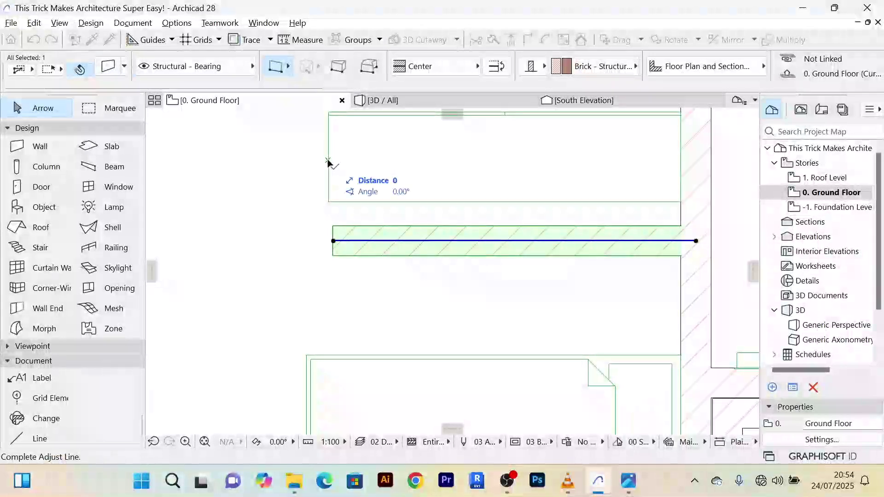
click(331, 225)
scroll(410, 267, down, 3)
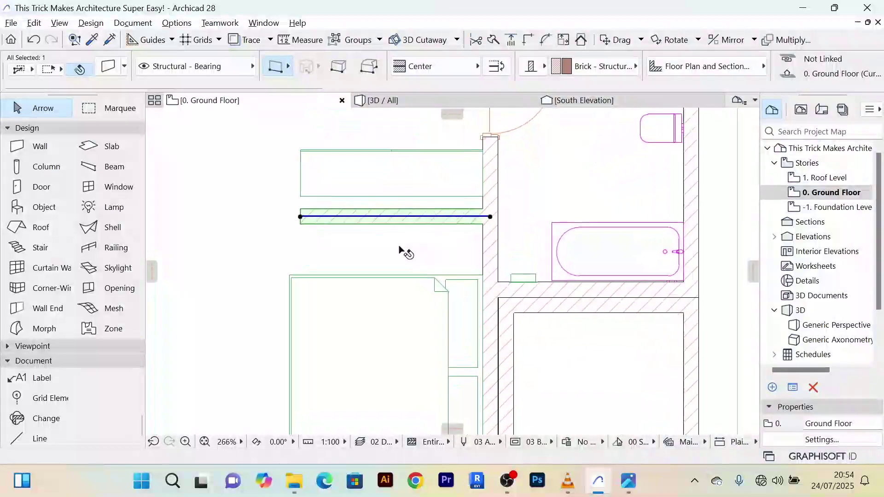
scroll(405, 258, up, 2)
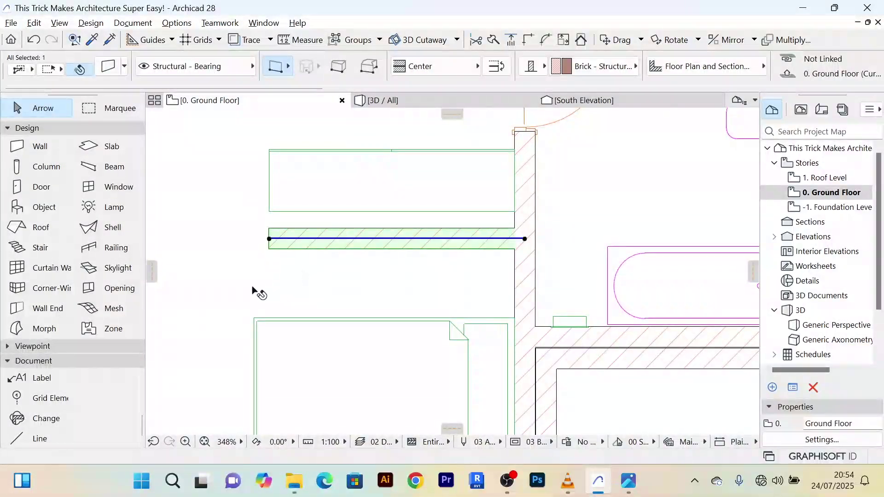
click(253, 287)
scroll(387, 278, down, 4)
click(653, 250)
Step: Move the lower cupboard against the partition wall by setting the distance between them to 0
scroll(346, 249, up, 2)
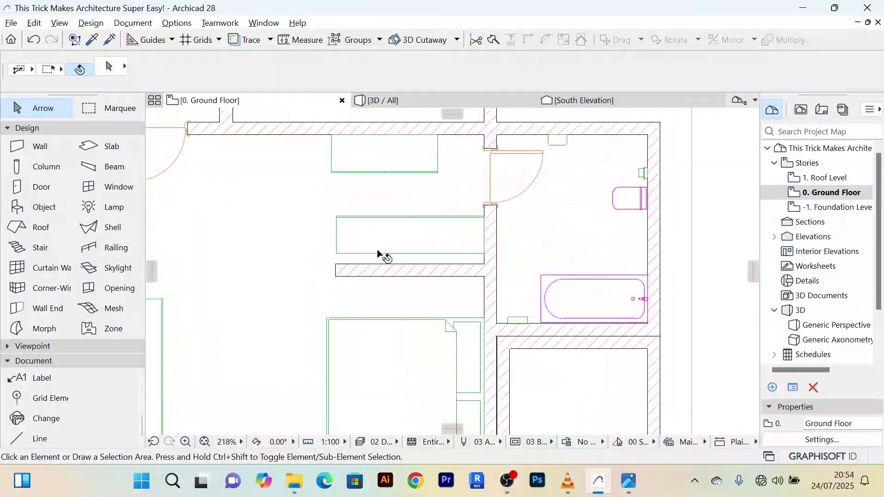
scroll(379, 254, up, 1)
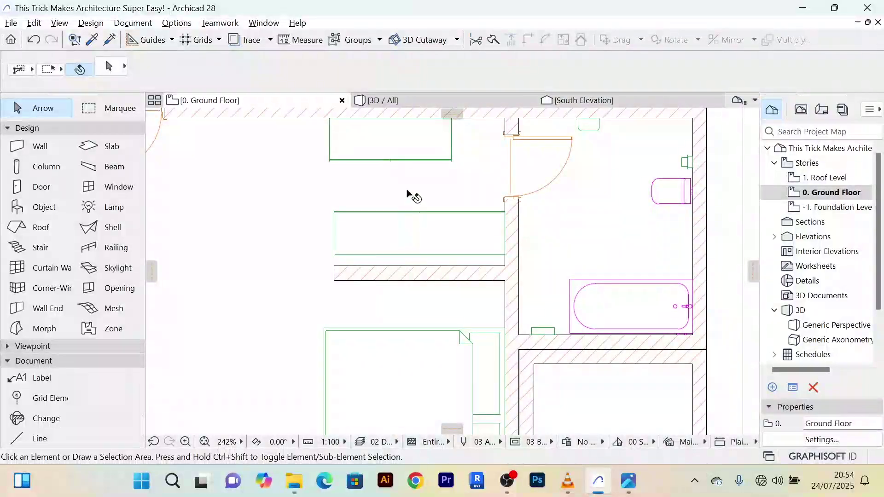
click(412, 236)
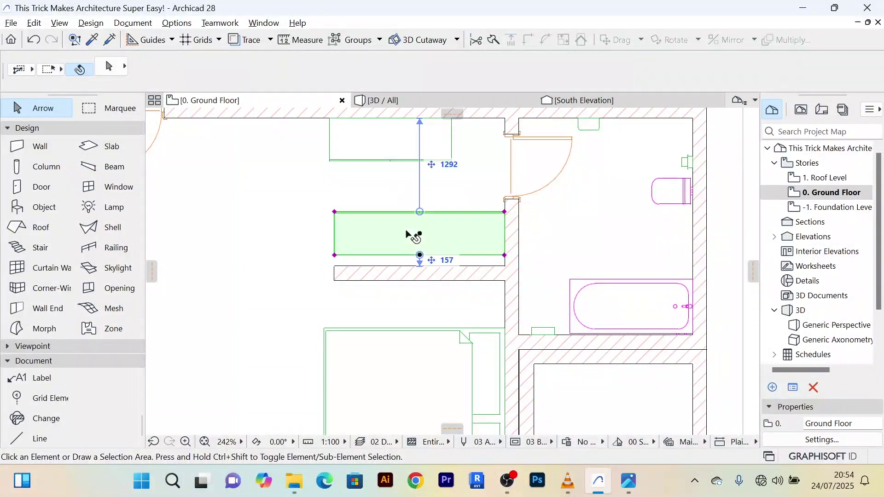
scroll(382, 193, down, 5)
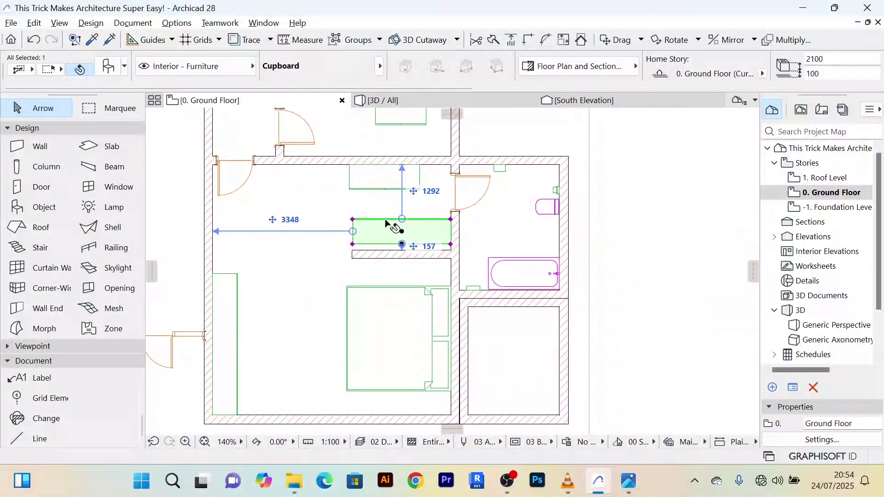
scroll(384, 222, up, 5)
click(441, 267)
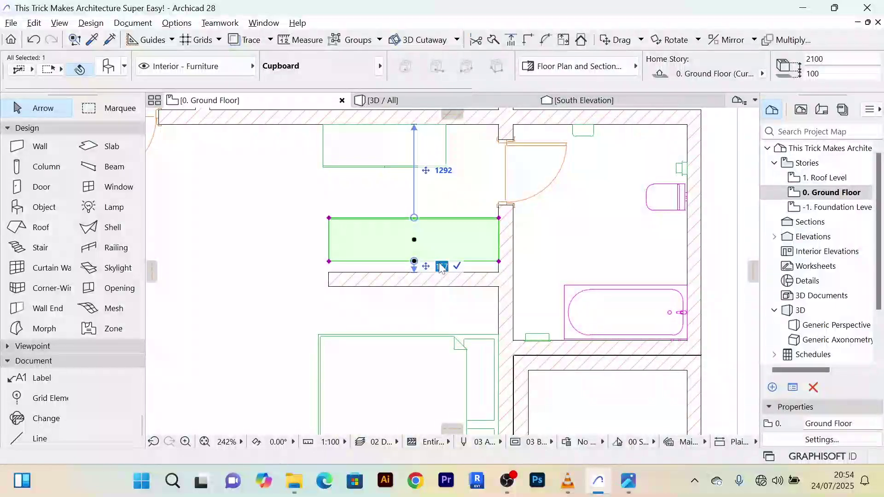
text(0)
key(Return)
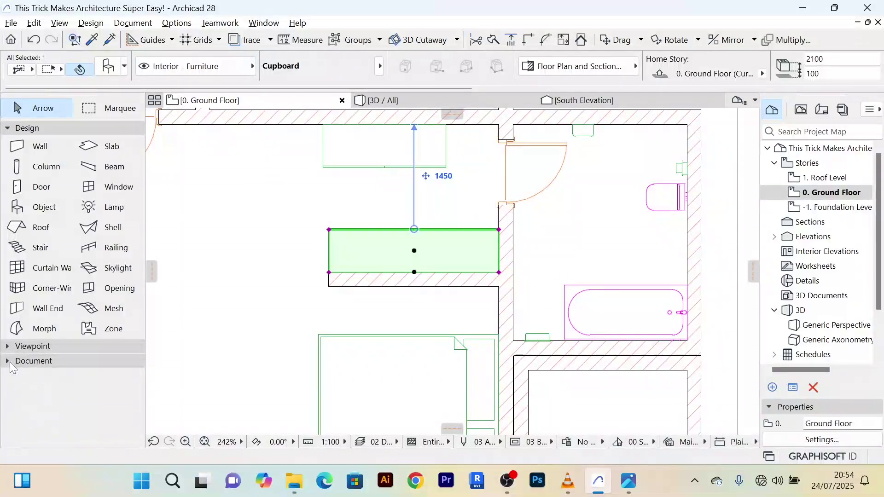
click(13, 128)
click(7, 157)
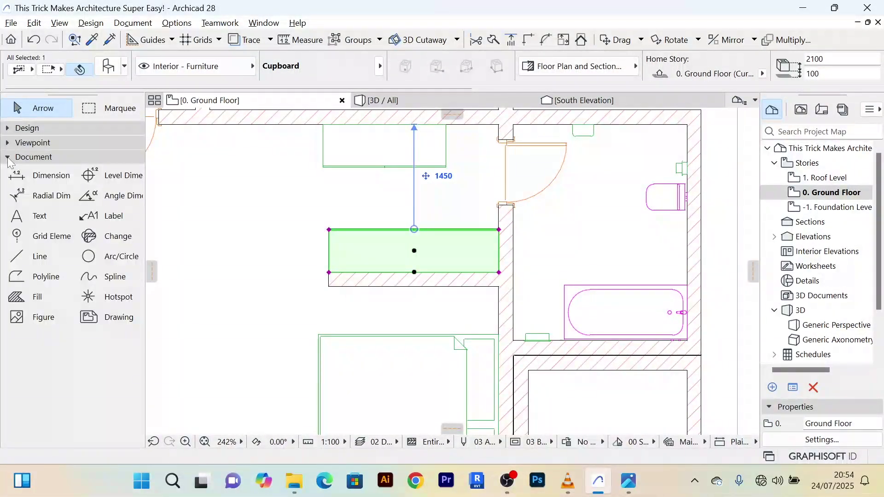
click(44, 180)
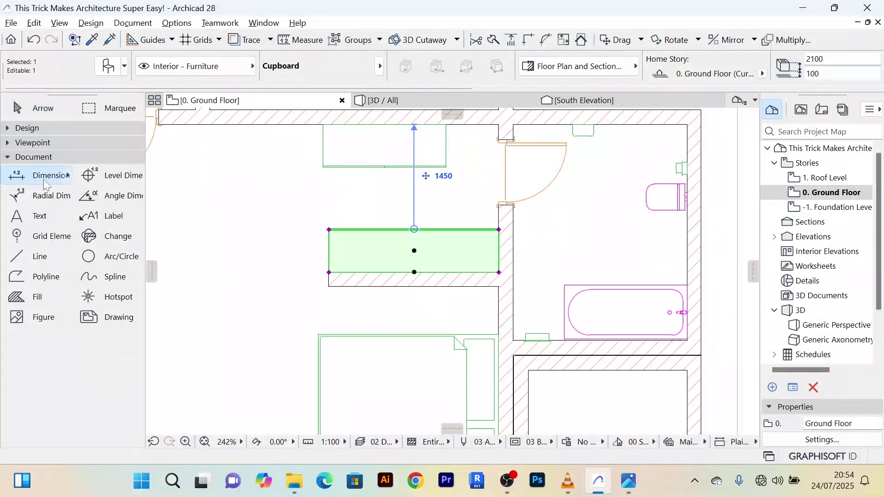
scroll(441, 169, up, 1)
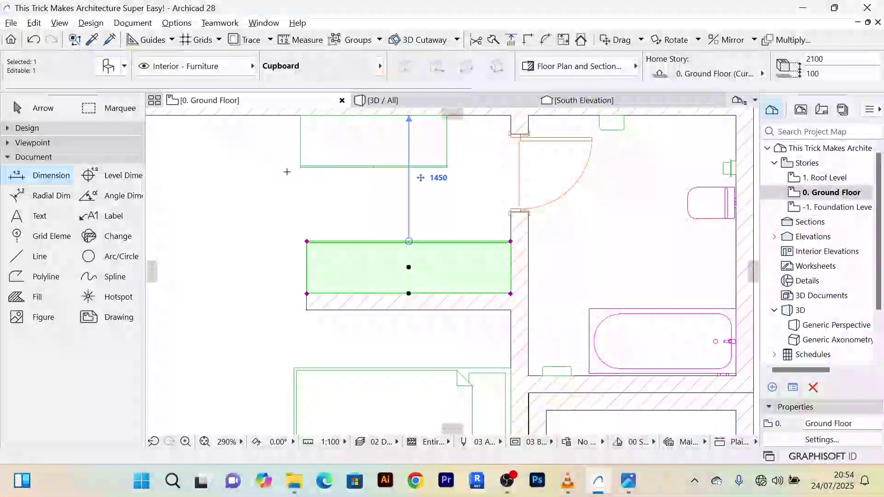
scroll(287, 171, up, 5)
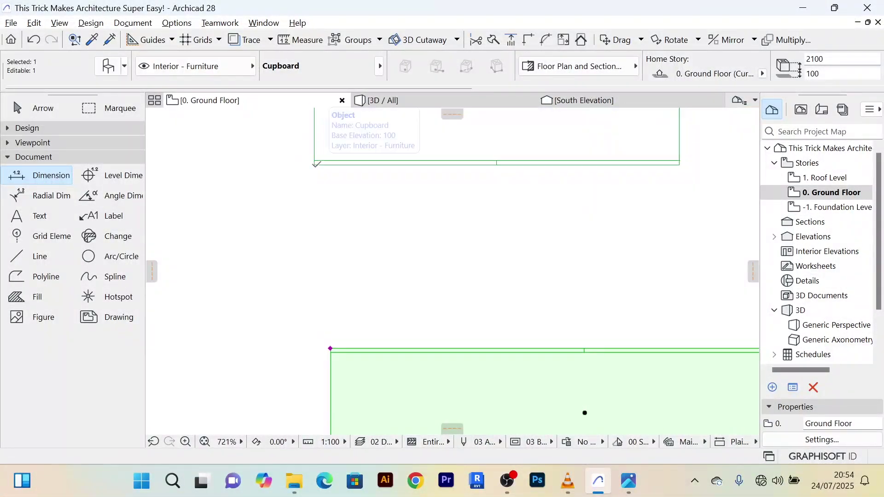
key(Escape)
scroll(318, 207, down, 4)
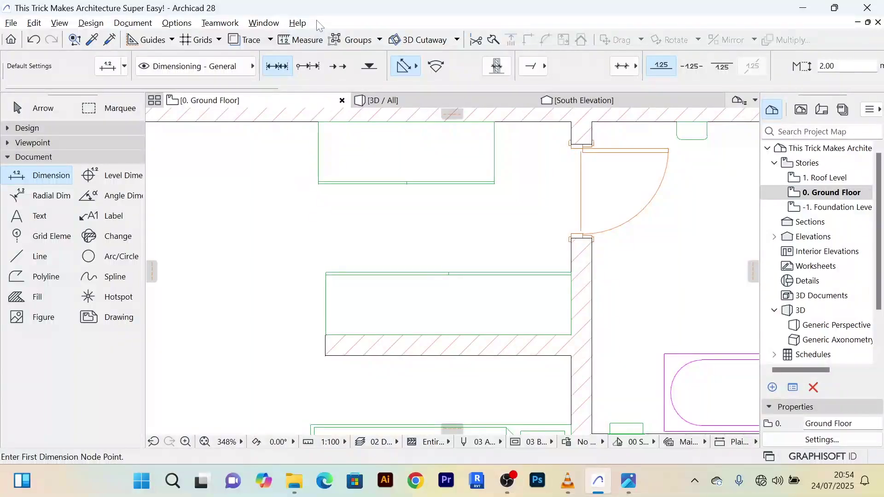
Step: Measure from the upper cupboard's lower-left corner toward the lower cupboard
click(302, 46)
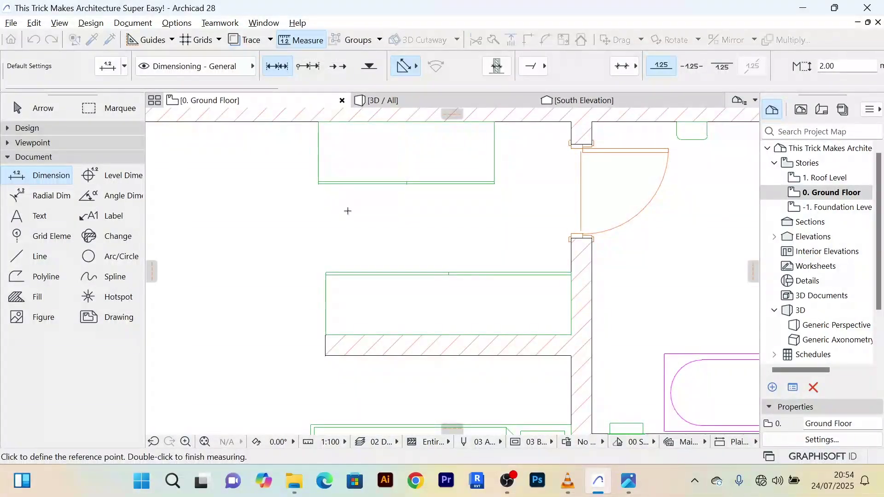
click(318, 185)
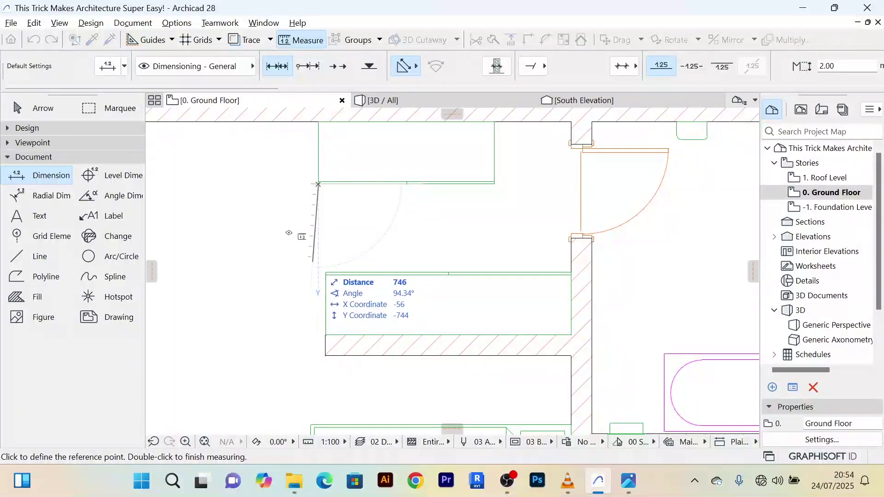
right_click(261, 193)
click(311, 271)
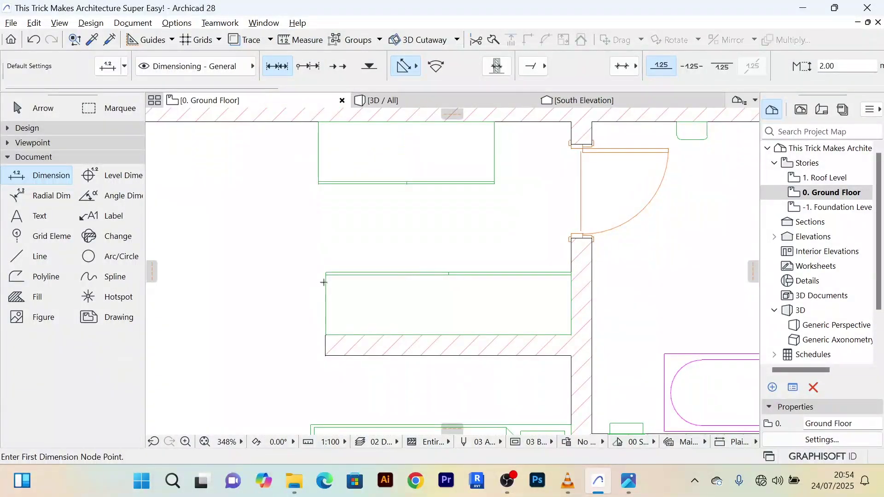
click(44, 108)
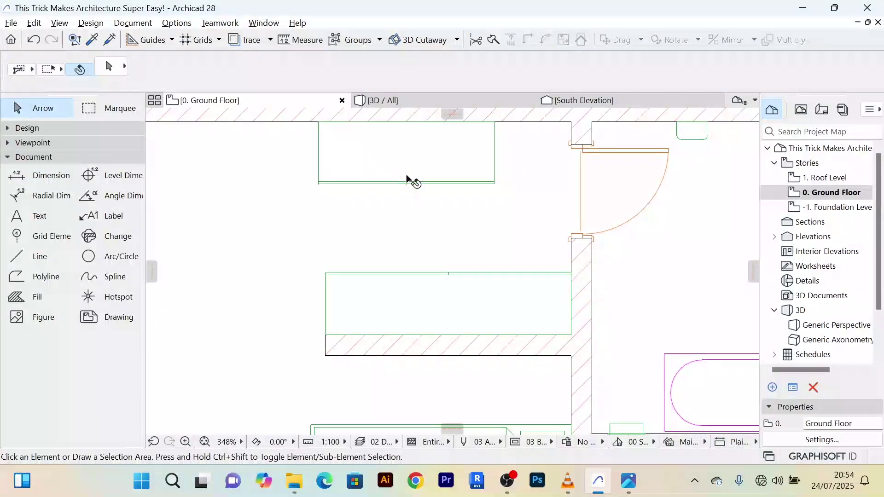
Step: Try to adjust the upper cupboard with the Adjust command
click(324, 167)
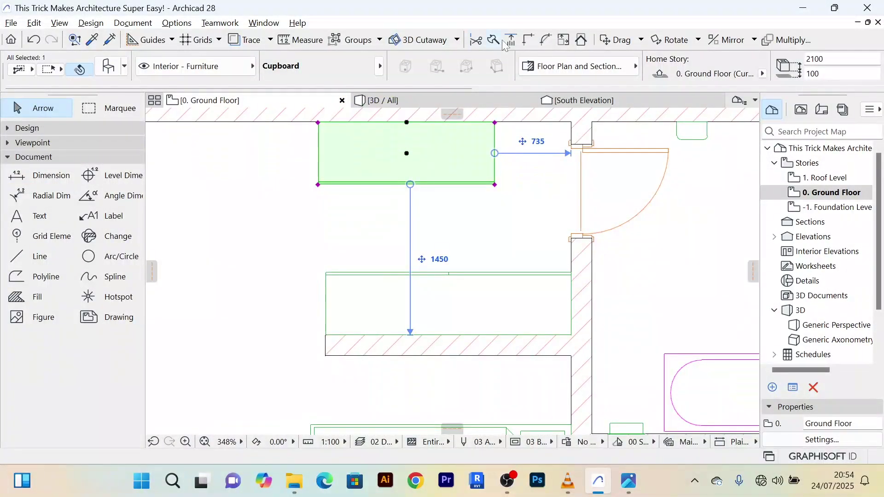
click(513, 41)
scroll(276, 163, down, 2)
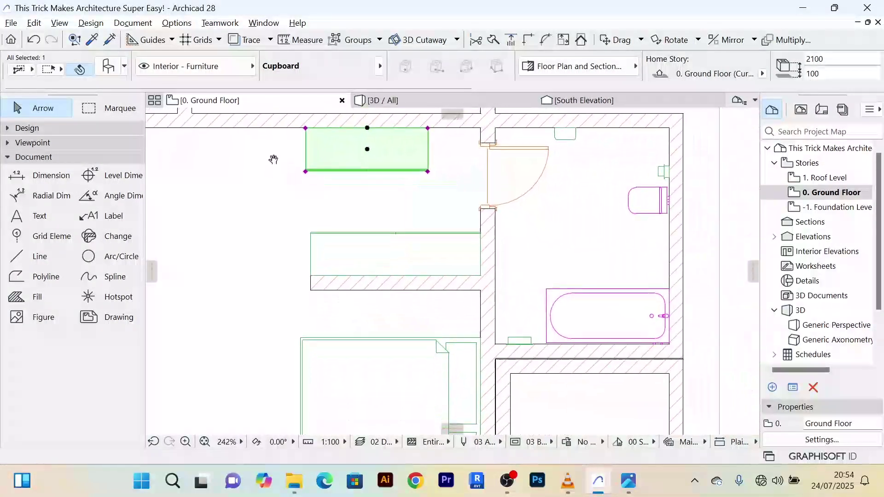
Step: Draw a vertical reference line from the lower cupboard's upper-left corner down past the building's bottom wall
click(20, 260)
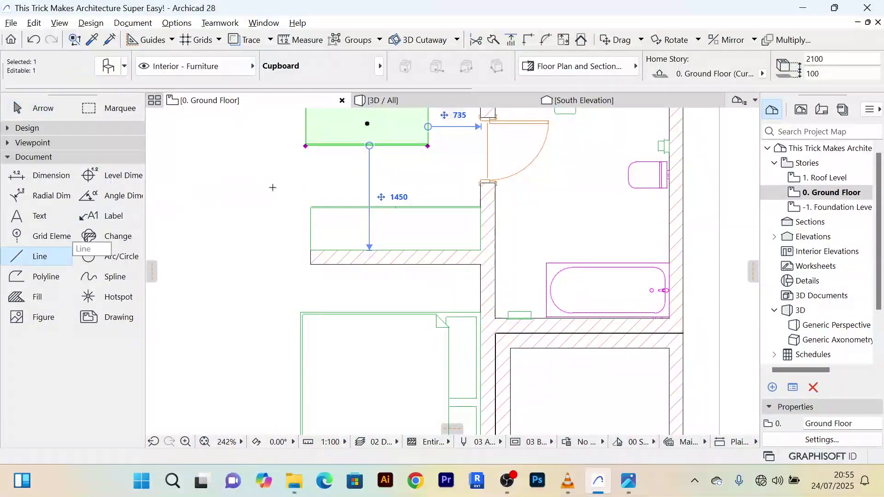
key(Escape)
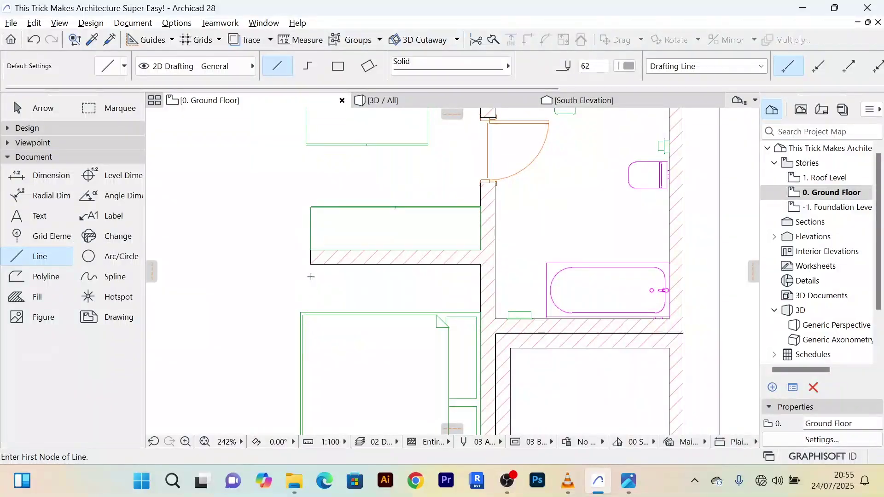
click(311, 207)
scroll(317, 345, down, 3)
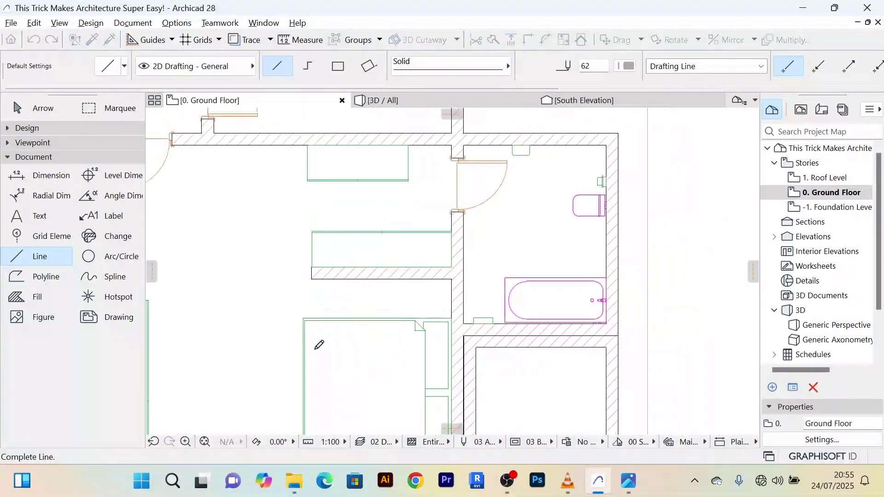
middle_drag(317, 345, 344, 243)
click(332, 369)
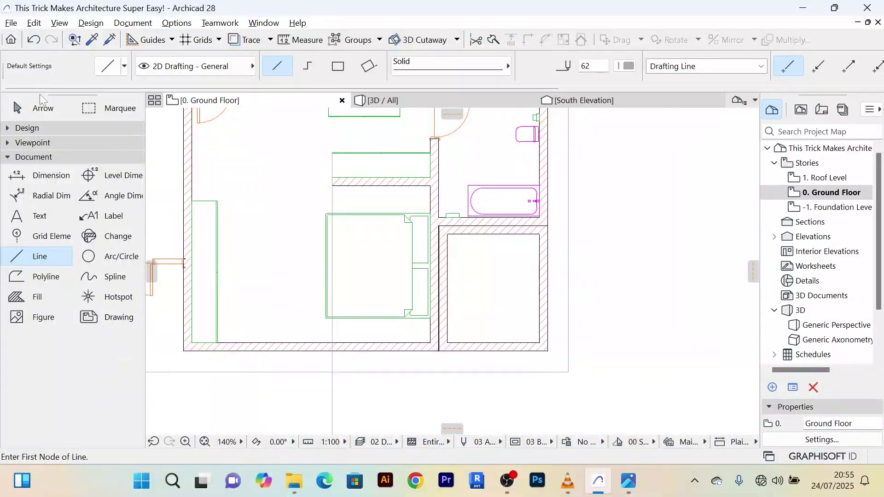
Step: Stretch the reference line's upper end vertically past the upper cupboard and the bedroom's top wall
click(40, 108)
scroll(260, 168, up, 3)
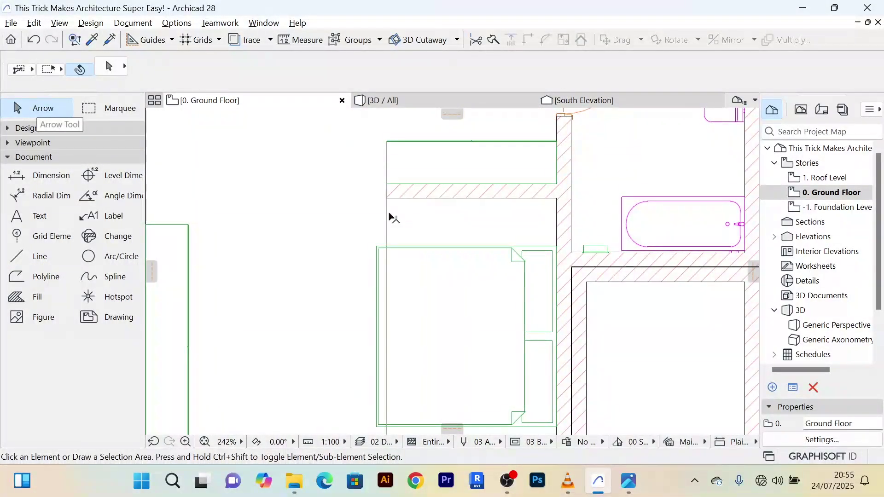
click(396, 141)
scroll(316, 211, up, 3)
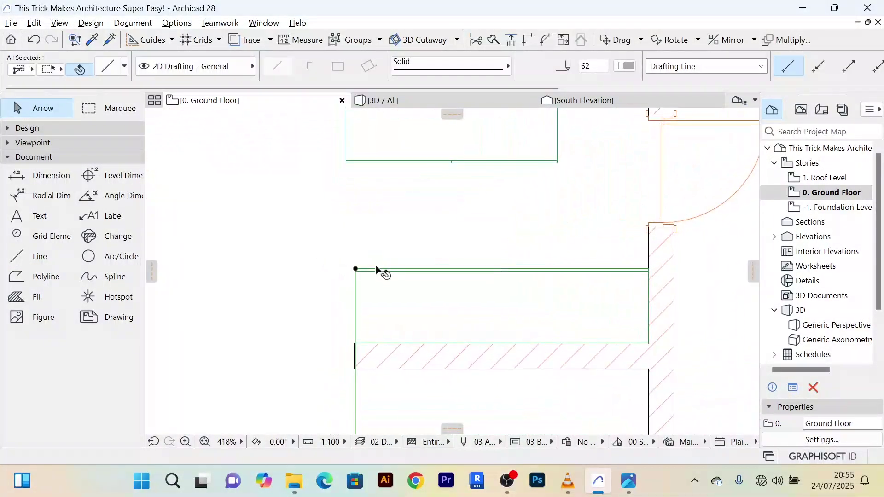
click(356, 270)
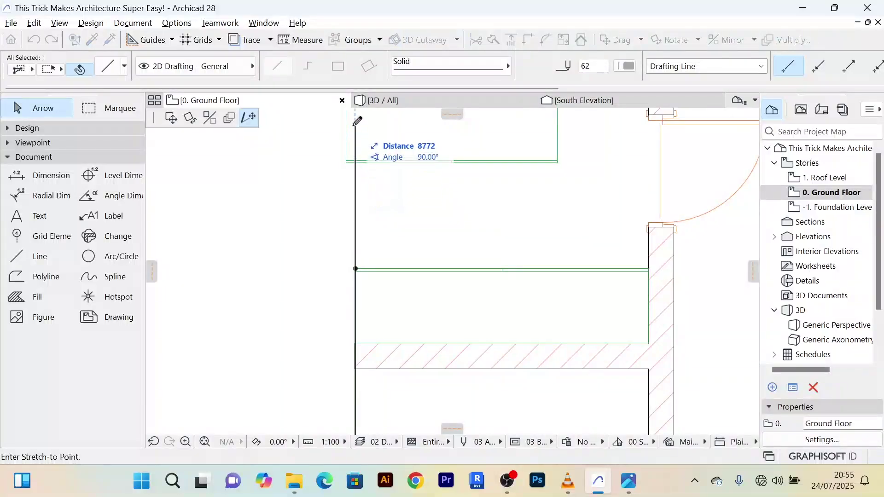
scroll(358, 162, down, 4)
click(359, 160)
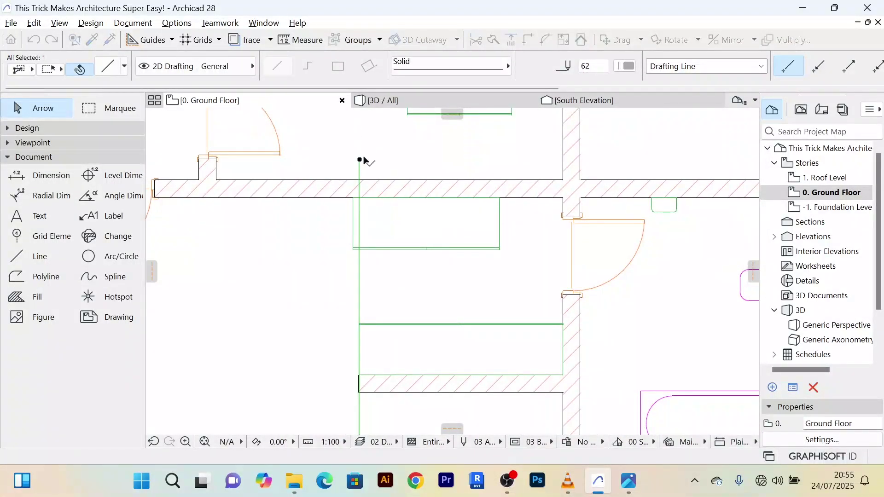
Step: Move the upper cupboard horizontally so its left edge lies on the vertical reference line
click(406, 239)
scroll(358, 204, up, 4)
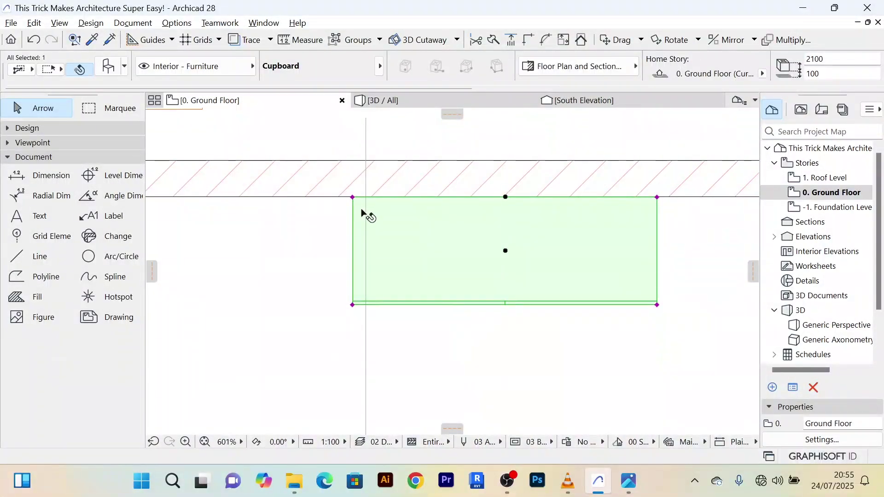
key(ctrl+d)
click(407, 228)
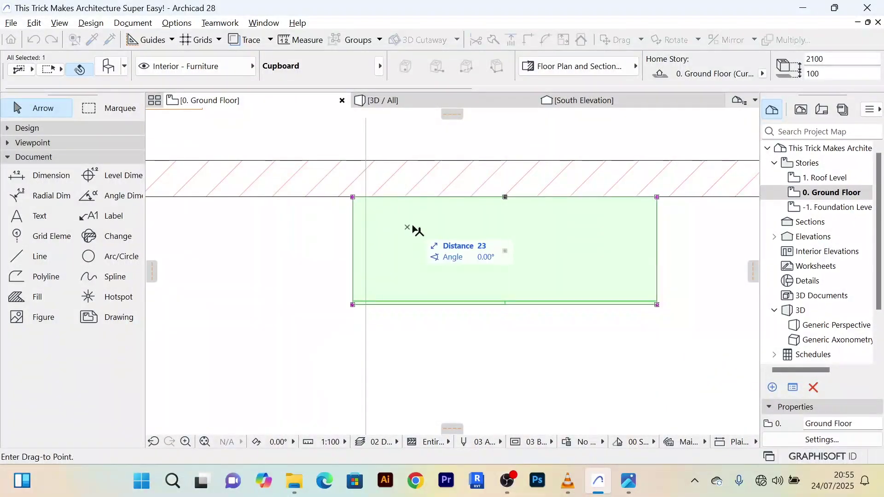
click(423, 230)
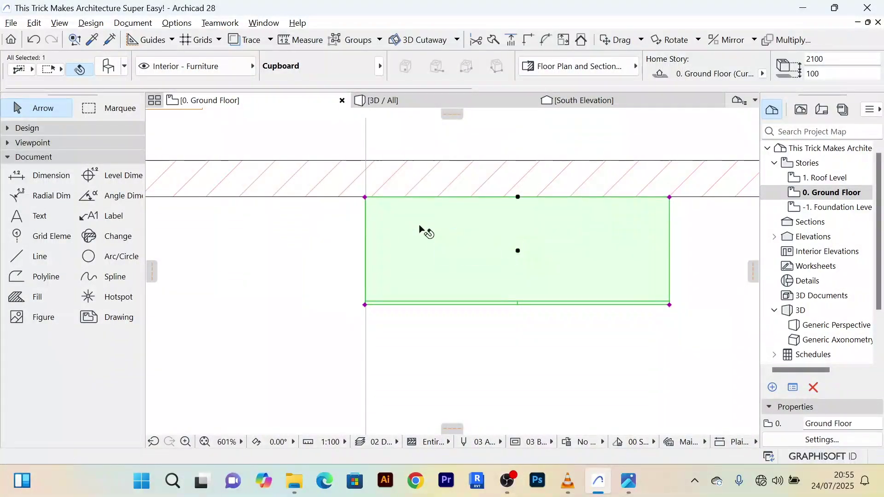
scroll(424, 231, down, 3)
scroll(443, 331, up, 3)
scroll(433, 290, down, 3)
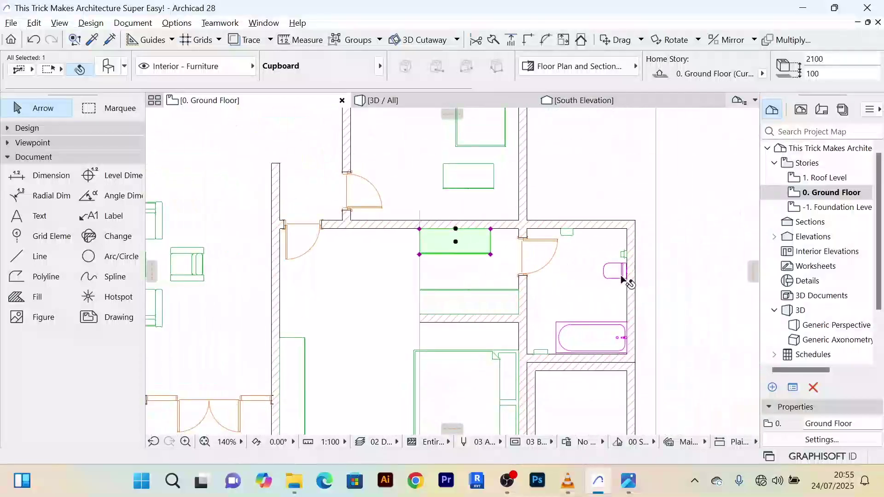
Step: Delete the vertical reference line used for aligning the two cupboards
click(389, 311)
scroll(440, 269, up, 2)
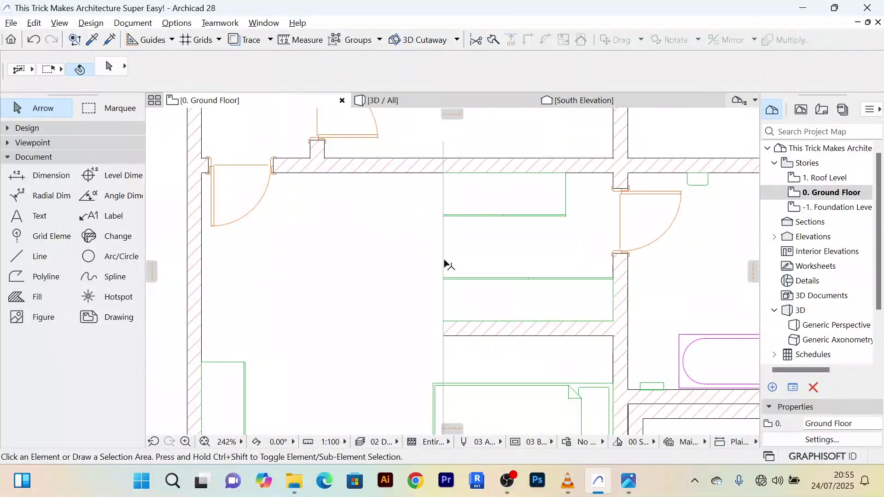
click(445, 265)
key(Delete)
Step: Measure the clear gap between the fronts of the upper and lower cupboards
scroll(444, 262, right, 5)
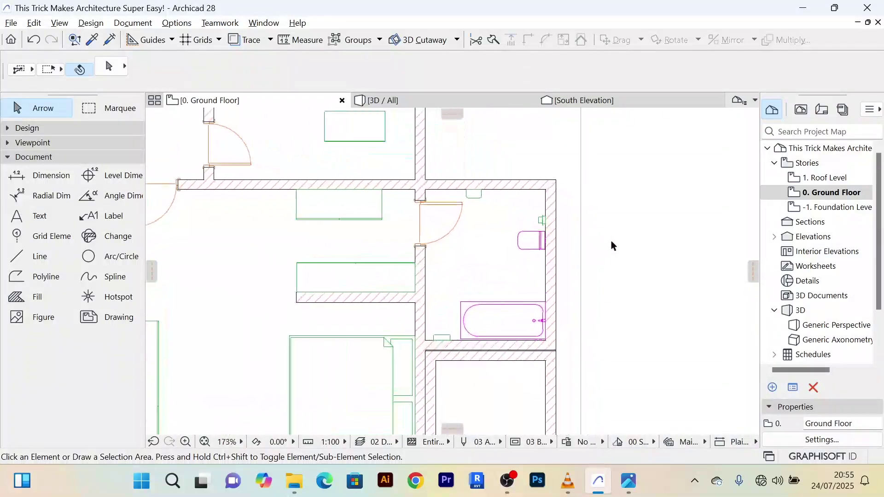
scroll(339, 279, left, 3)
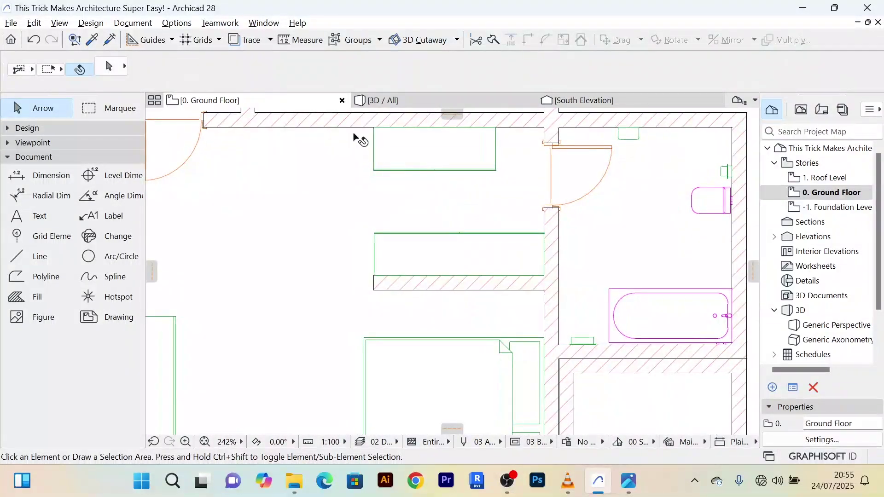
click(302, 40)
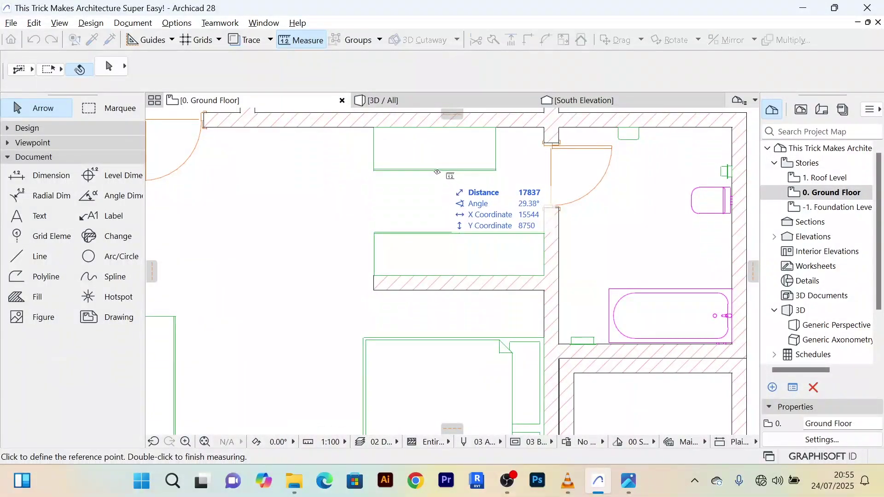
click(437, 171)
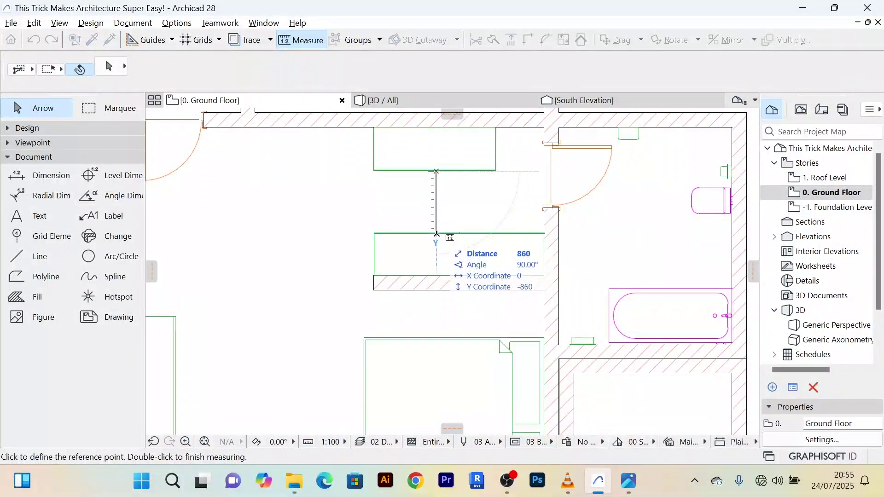
right_click(428, 198)
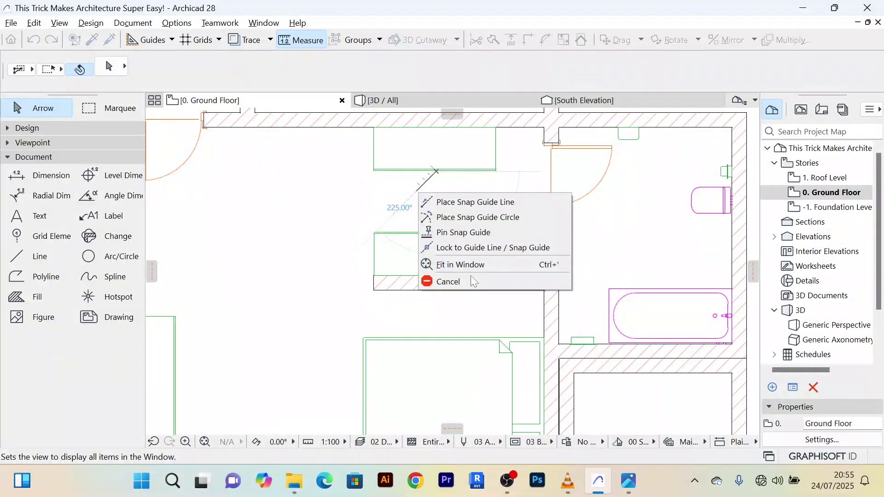
click(471, 281)
scroll(565, 186, down, 2)
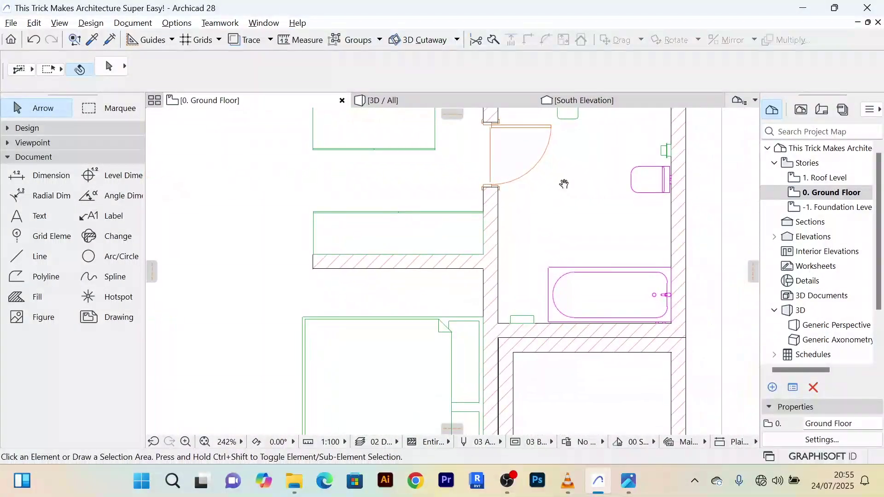
Step: Reduce the upper cupboard's depth by stretching its lower-right corner straight up toward the wall
scroll(497, 278, down, 2)
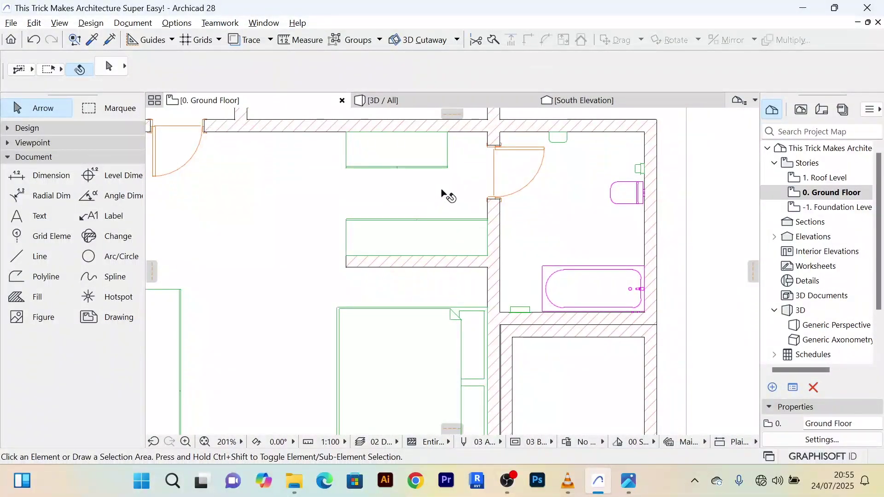
middle_drag(441, 191, 442, 229)
click(421, 206)
scroll(449, 217, up, 6)
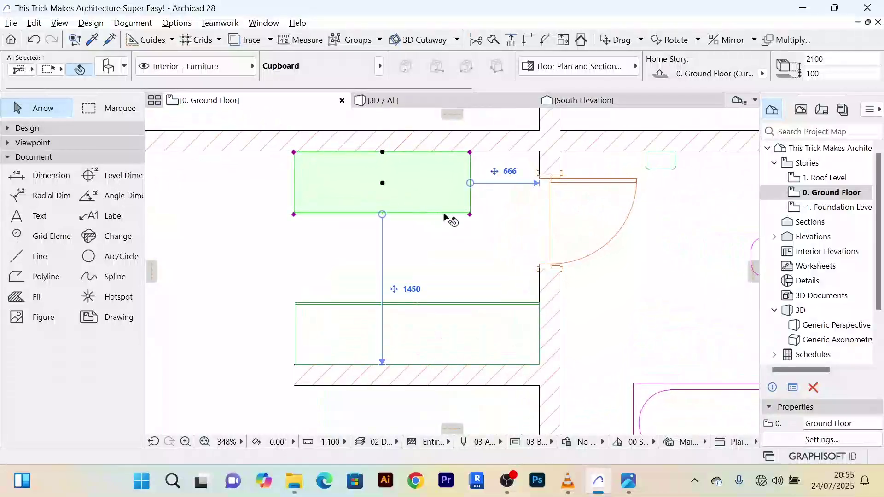
click(481, 217)
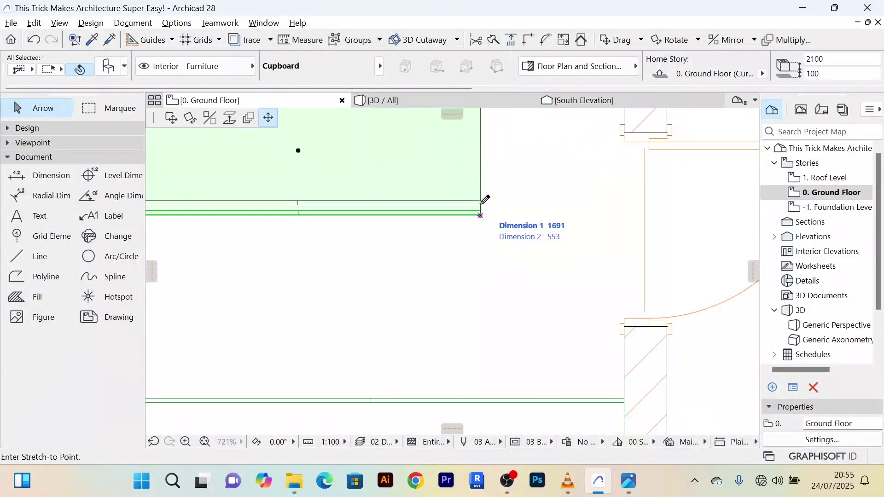
click(480, 185)
scroll(480, 185, down, 5)
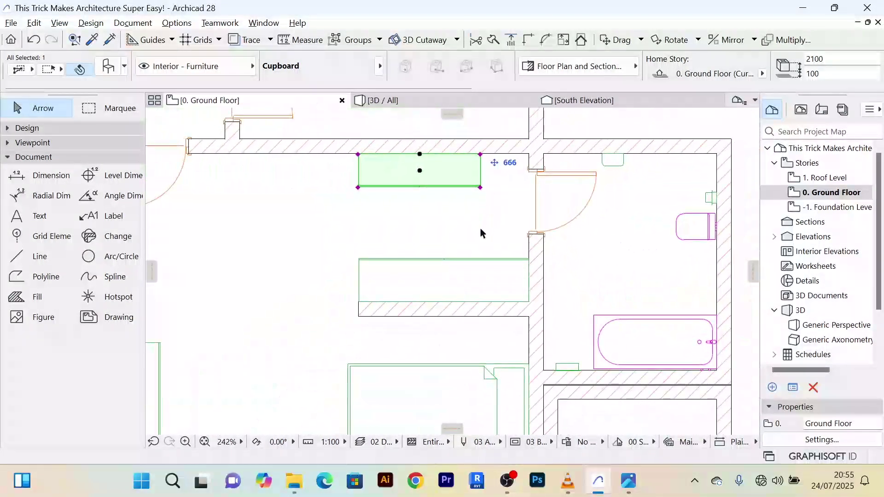
middle_drag(479, 233, 445, 214)
click(711, 207)
scroll(603, 232, down, 4)
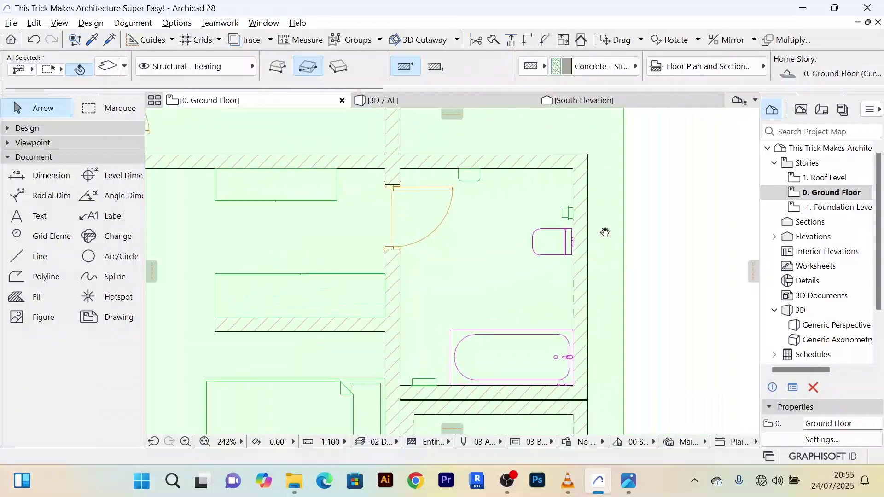
click(655, 213)
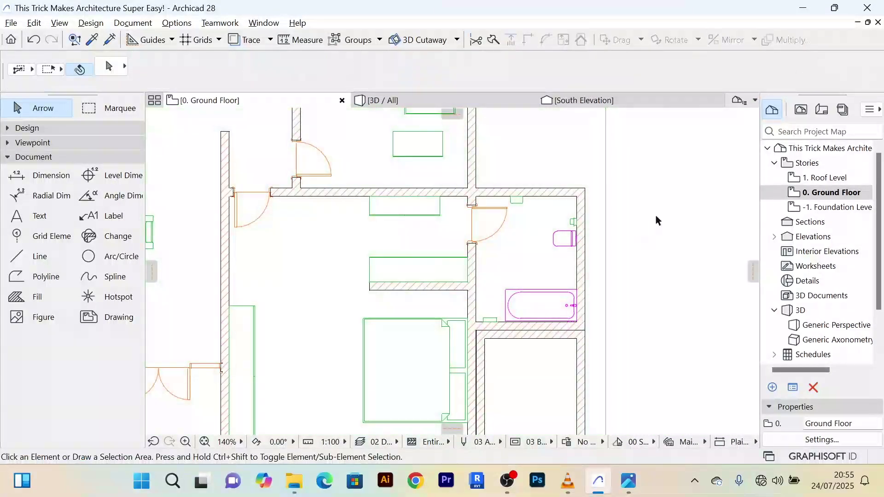
Step: Place a copy of the partition wall in the gap between the upper and lower cupboards
scroll(377, 227, up, 4)
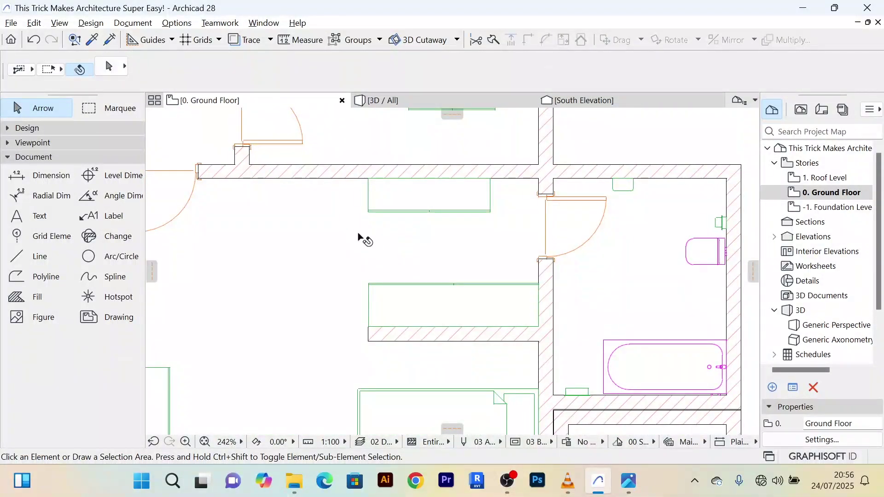
click(404, 339)
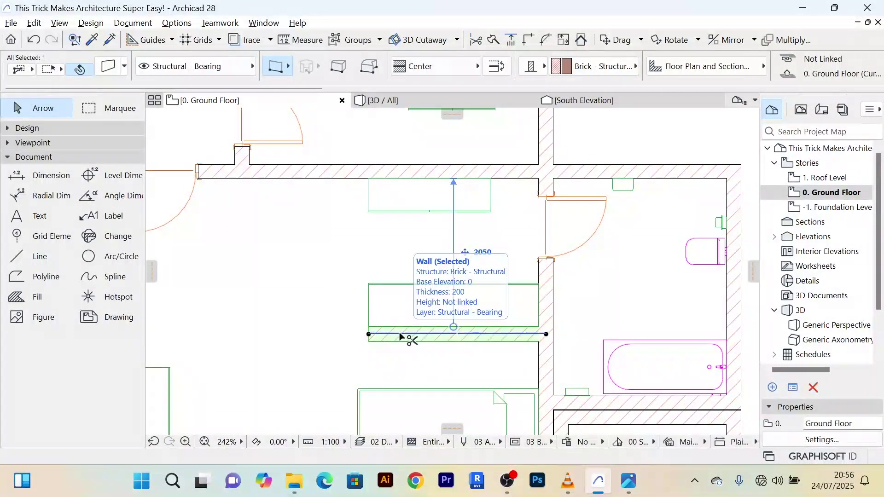
key(ctrl+d)
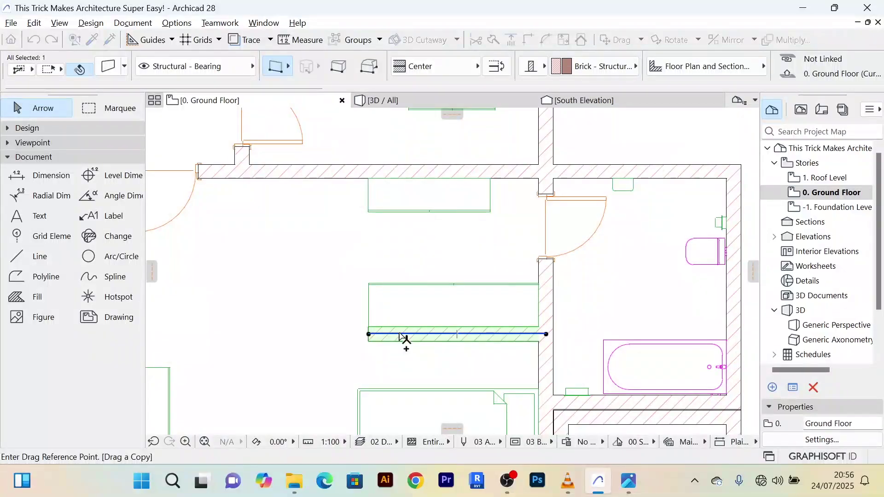
click(399, 334)
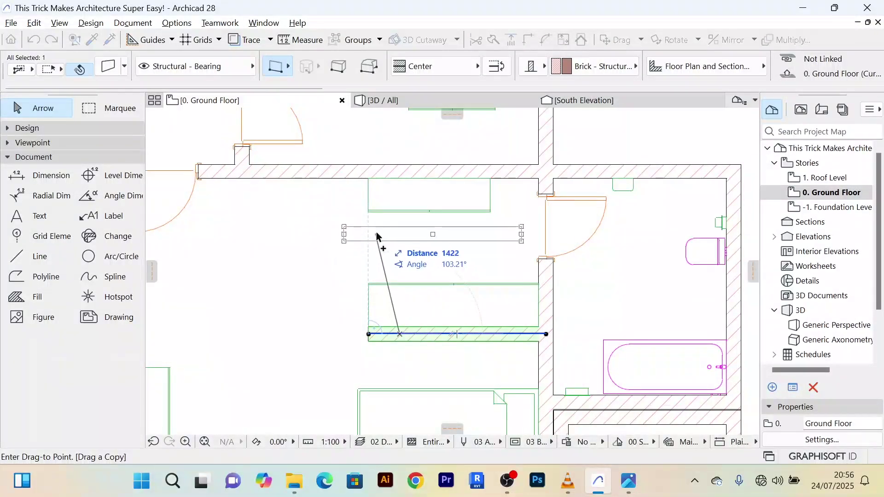
click(385, 229)
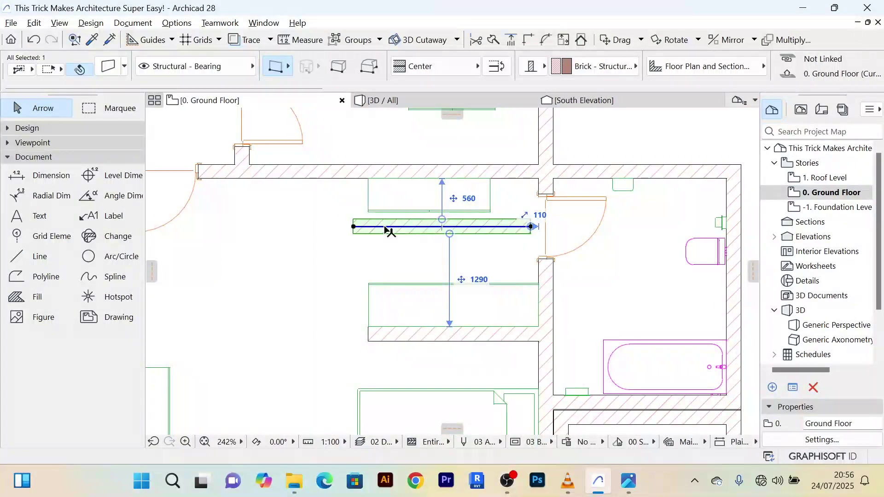
Step: Rotate the copied partition wall by 90° about a point on its upper face so it stands vertical
key(ctrl+e)
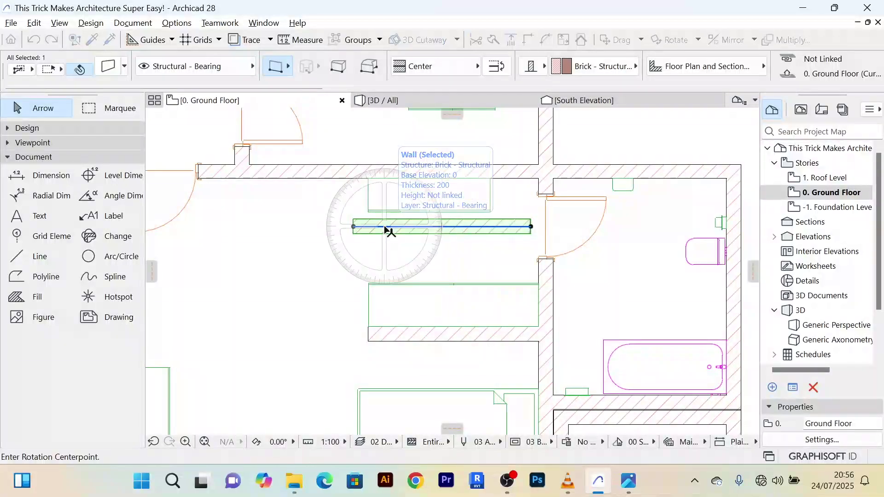
click(407, 219)
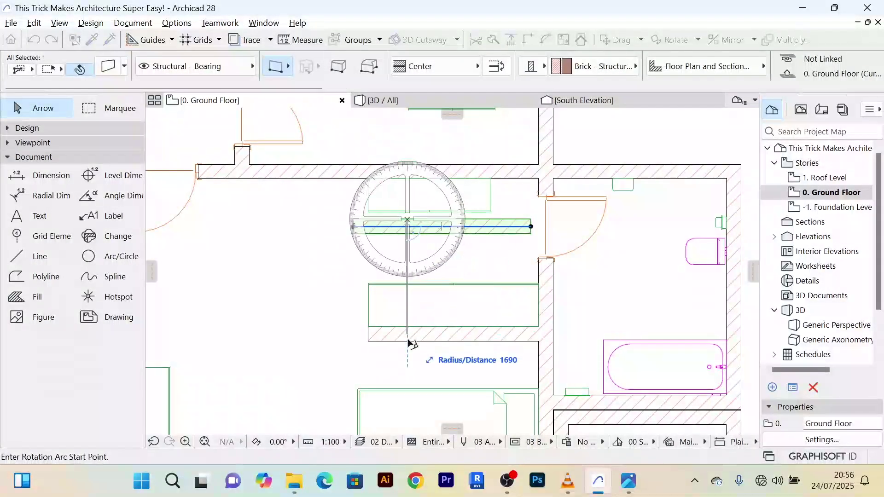
click(407, 341)
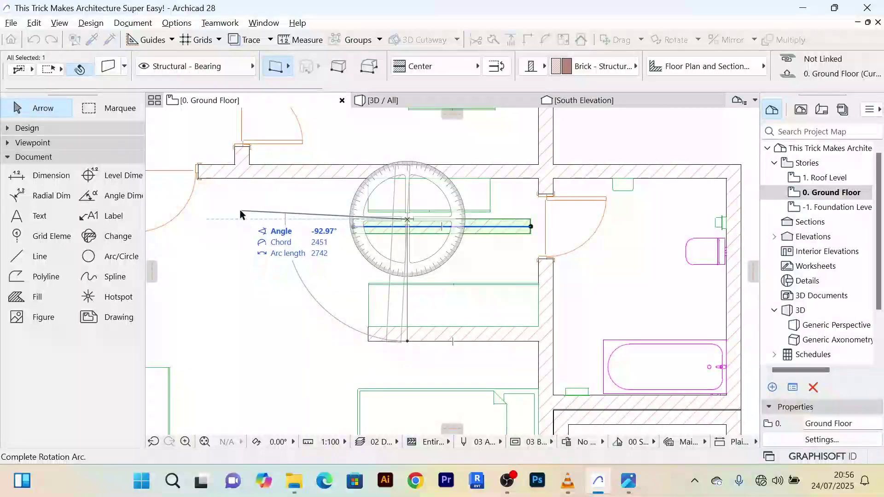
text(90)
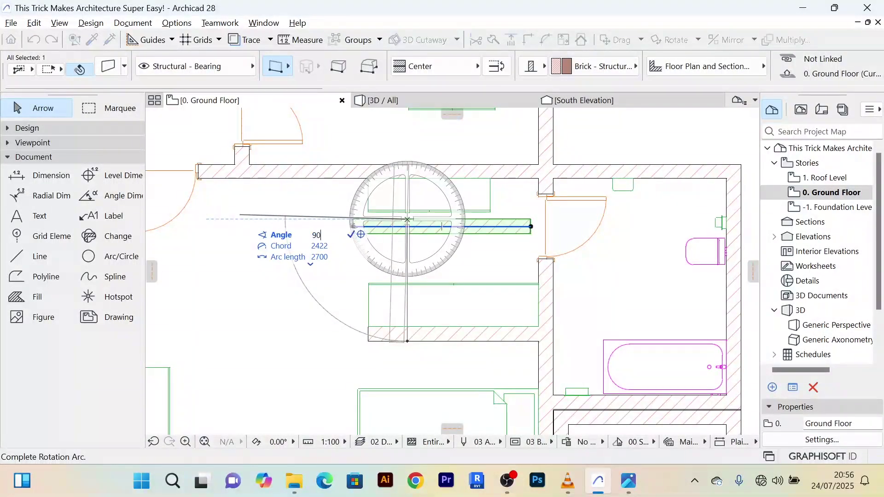
key(Return)
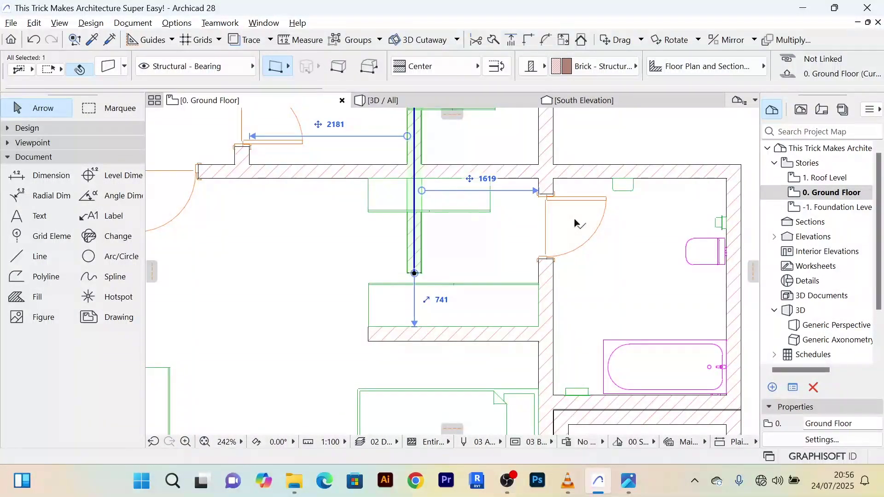
Step: Move the vertical partition wall left so its right face meets the left ends of the two cupboards
scroll(462, 249, down, 3)
scroll(454, 266, up, 5)
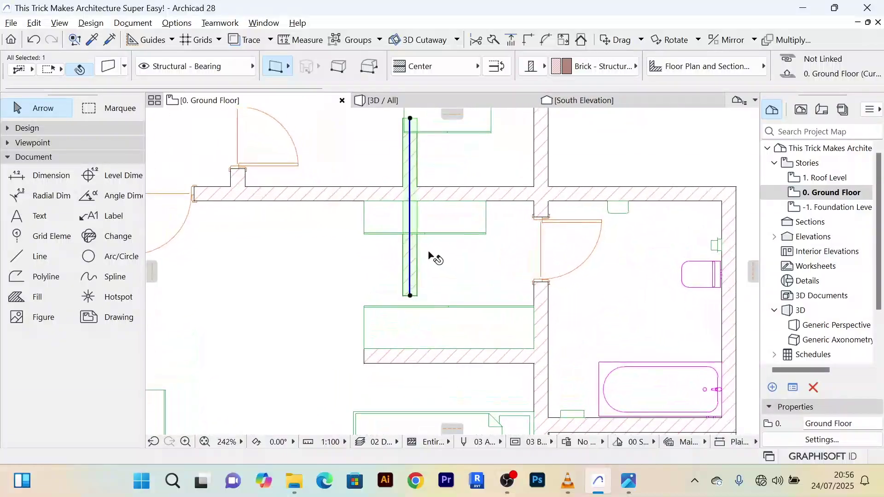
key(ctrl+d)
click(400, 267)
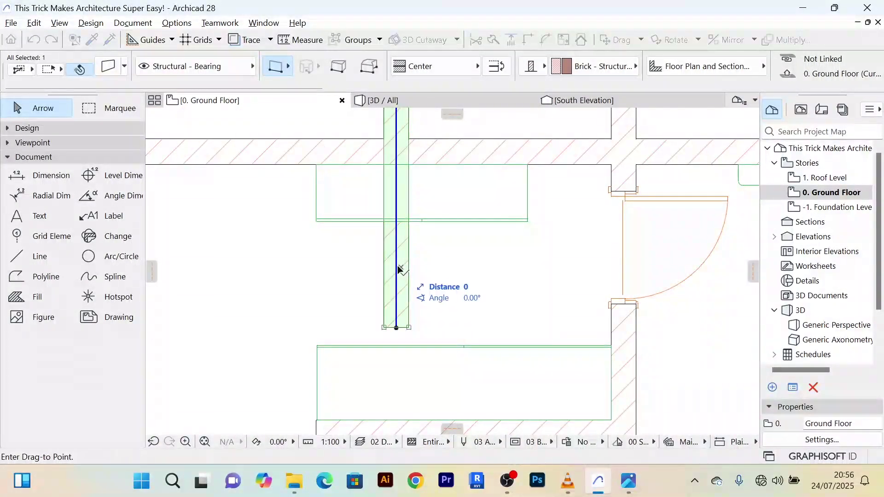
click(308, 272)
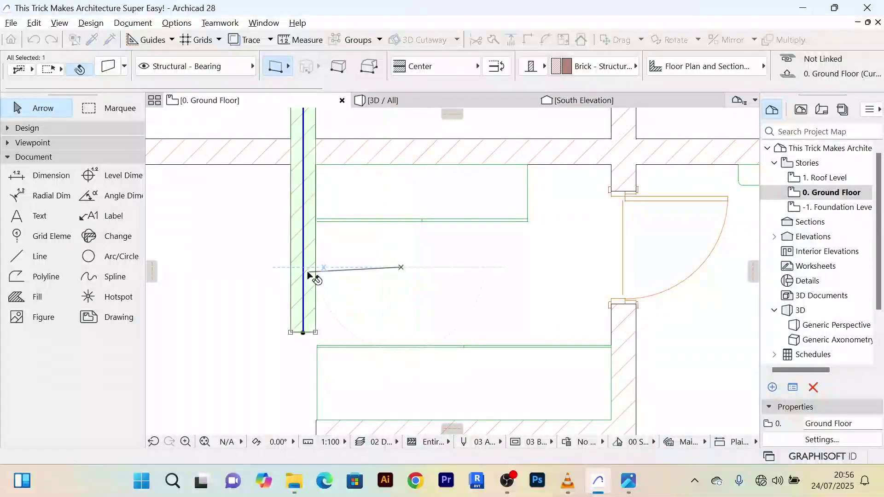
Step: Shorten the partition wall's upper end down to the horizontal wall behind the upper cupboard
scroll(359, 299, down, 5)
scroll(321, 179, up, 4)
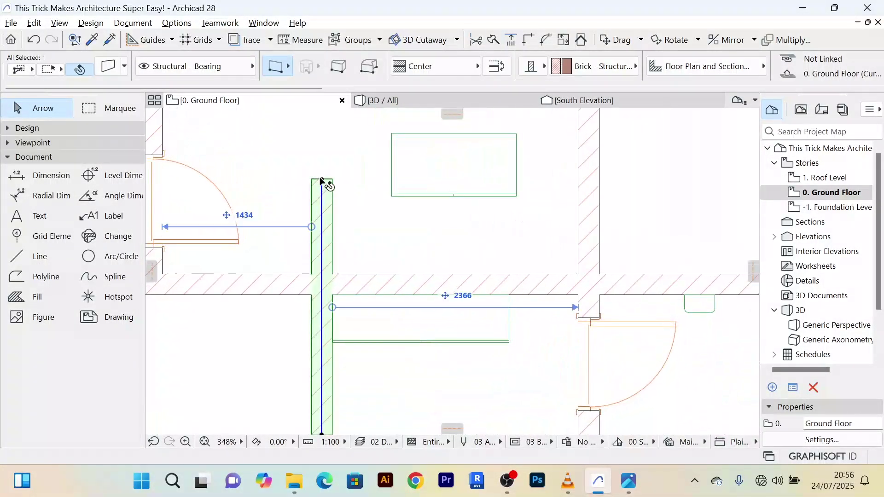
click(321, 180)
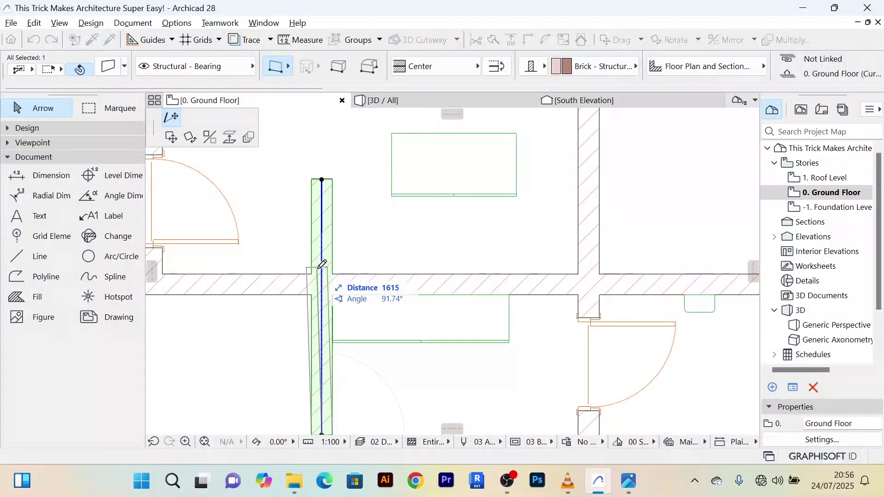
click(331, 275)
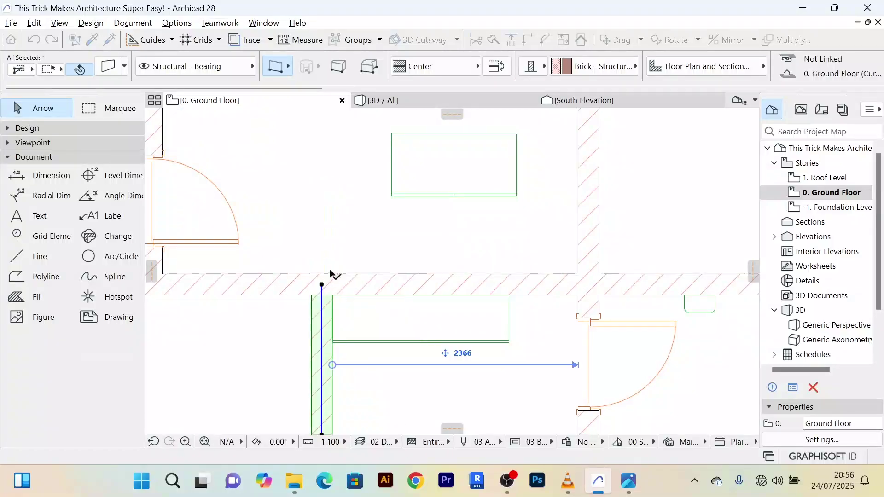
Step: Shorten the partition wall's lower end so it stops just past the front of the upper cupboard
scroll(340, 235, down, 3)
middle_drag(341, 235, 338, 162)
scroll(338, 274, up, 4)
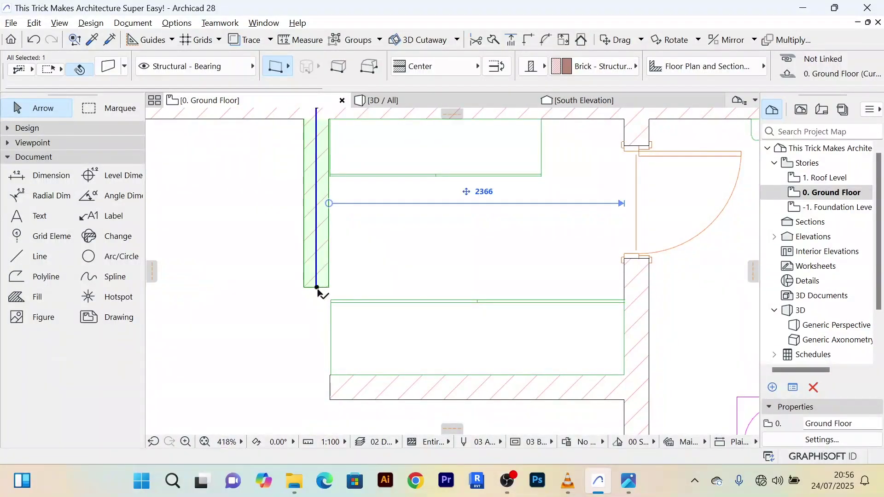
click(317, 288)
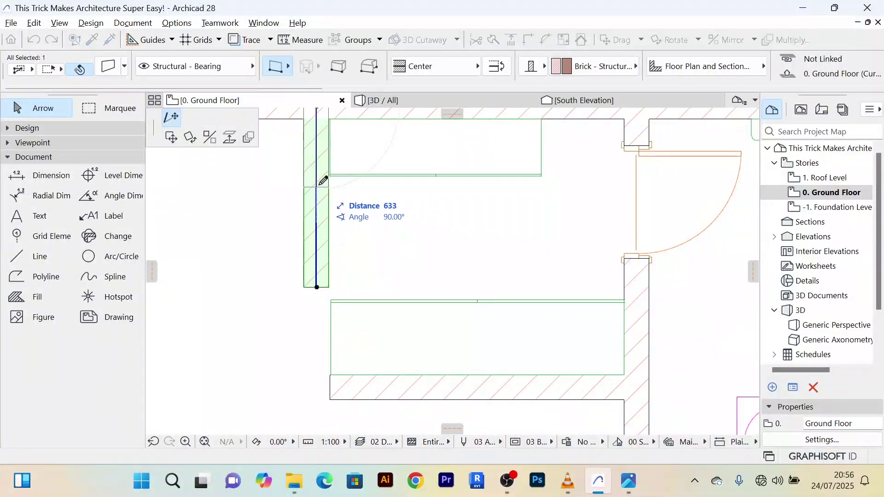
click(322, 181)
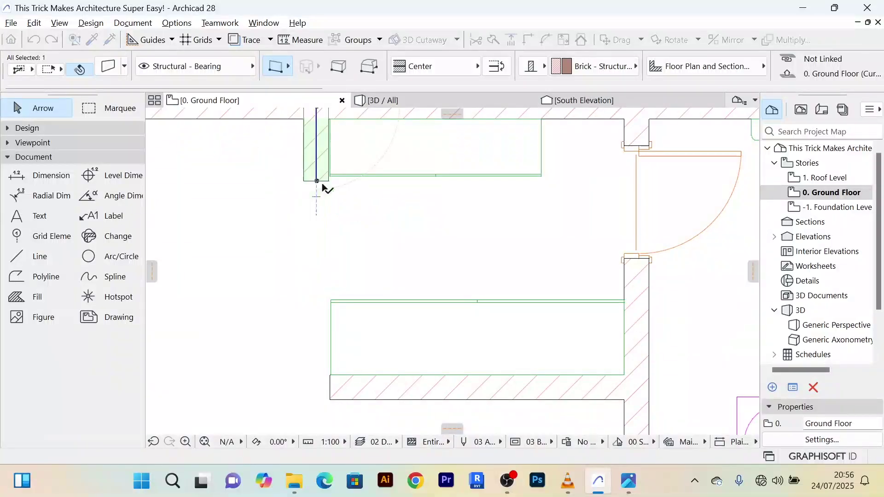
scroll(351, 202, down, 3)
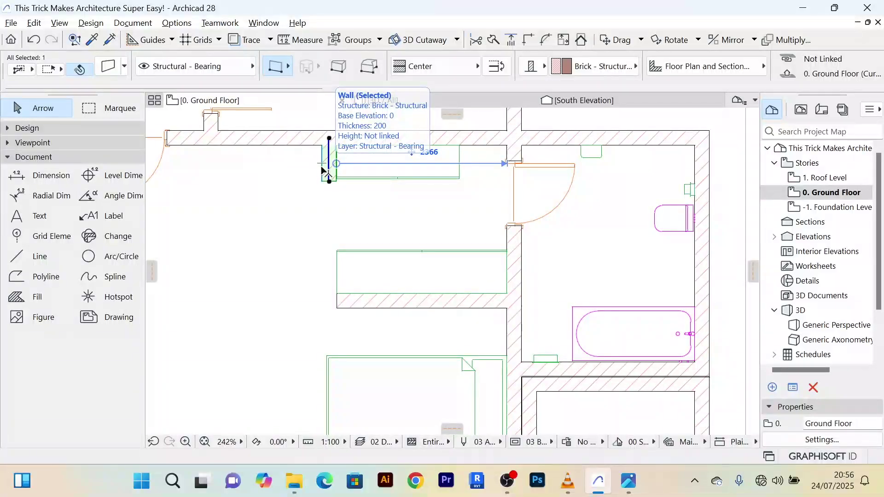
Step: Move the short partition wall down to the left end of the lower cupboard
key(ctrl+d)
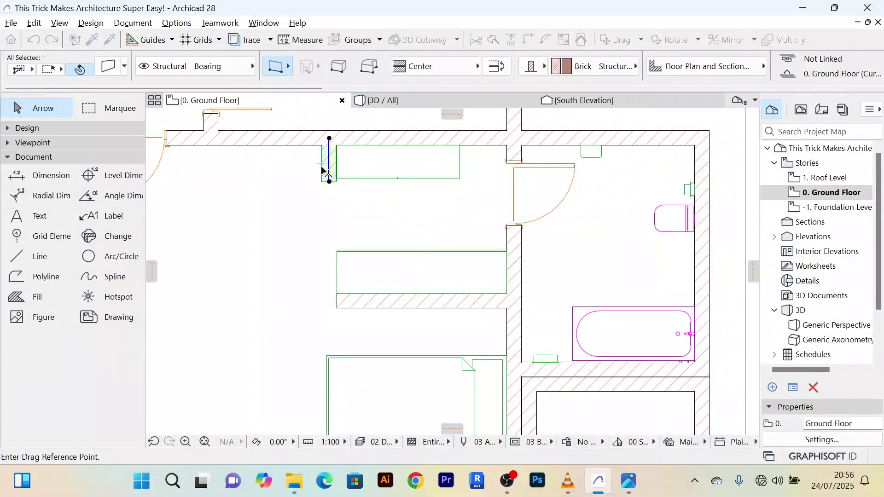
click(329, 181)
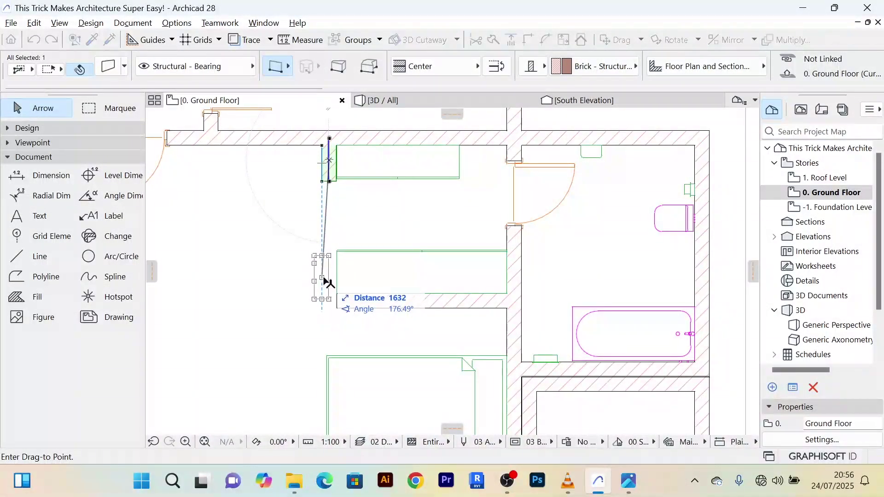
click(328, 286)
scroll(330, 296, up, 6)
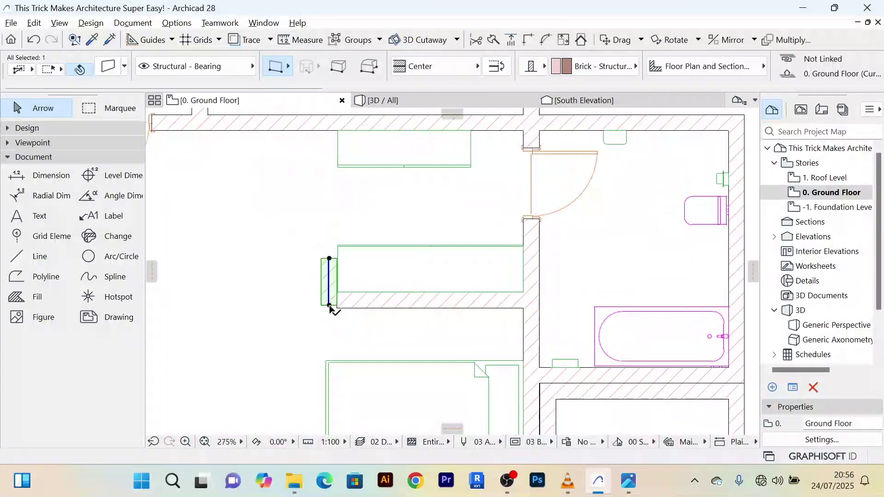
Step: Intersect the short vertical wall with the horizontal partition below the lower cupboard to form a clean corner
shift+click(439, 306)
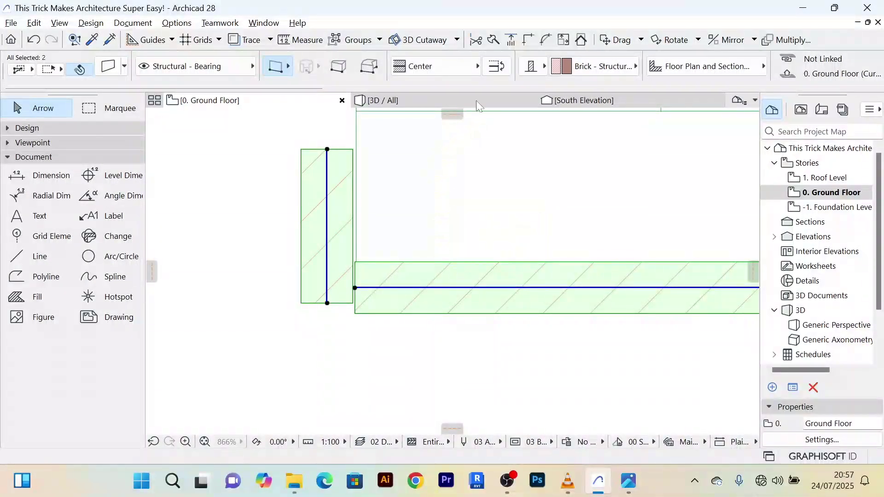
click(532, 45)
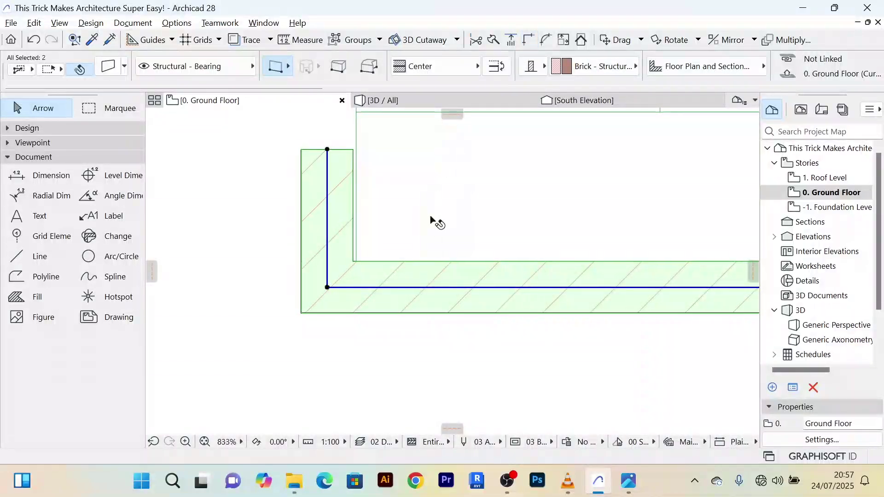
scroll(410, 299, down, 3)
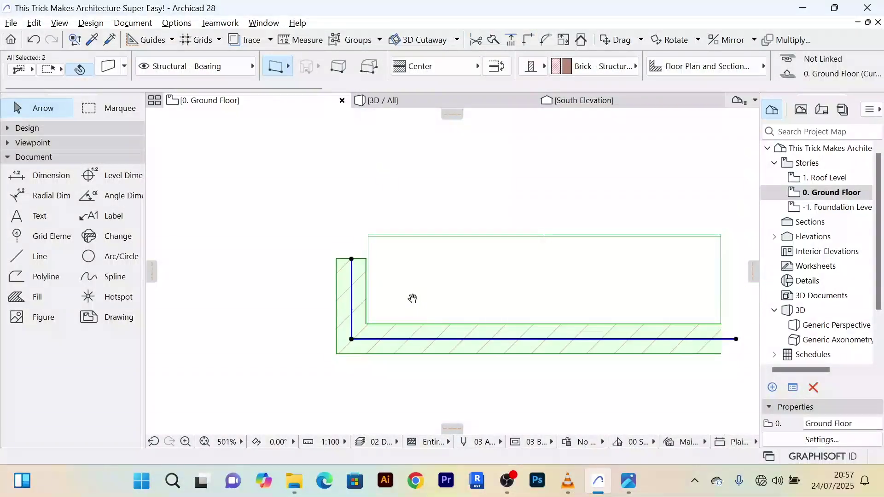
Step: Stretch the short wall's upper end up to line up with the front of the lower cupboard
click(352, 260)
click(356, 233)
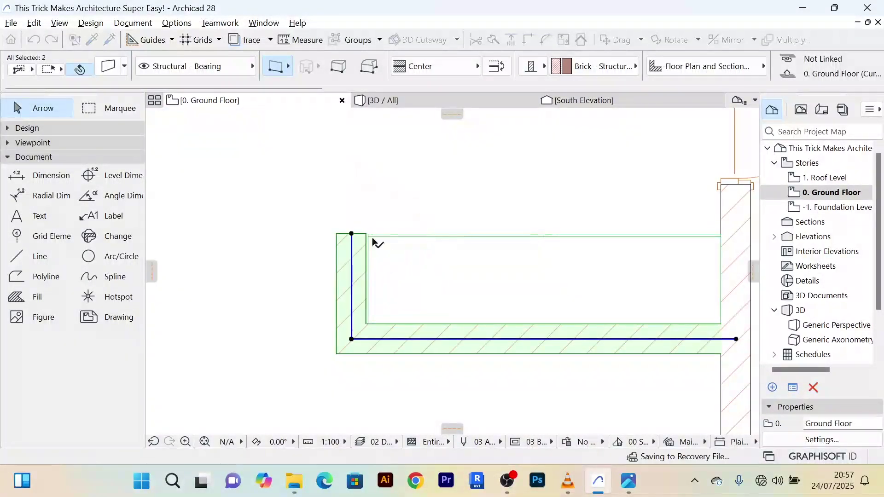
scroll(428, 256, down, 8)
click(642, 265)
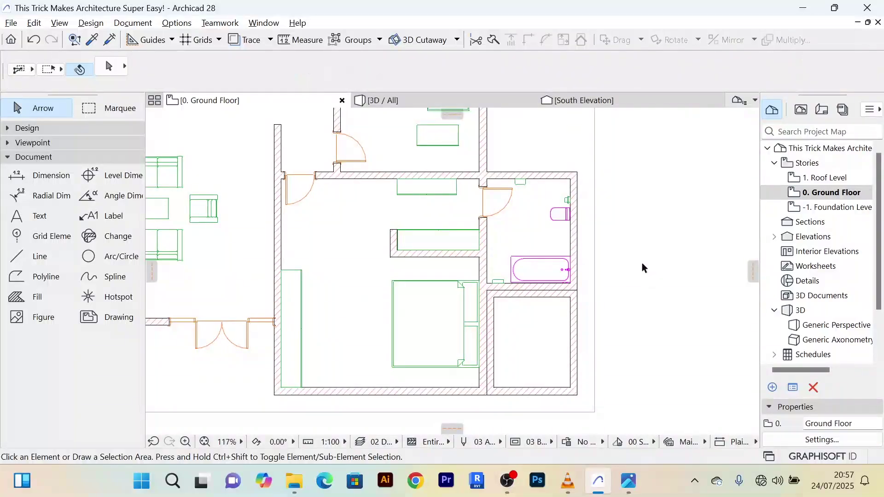
Step: Copy the short wall beside the lower cupboard up to the left end of the upper cupboard
middle_drag(642, 264, 651, 279)
scroll(382, 249, up, 3)
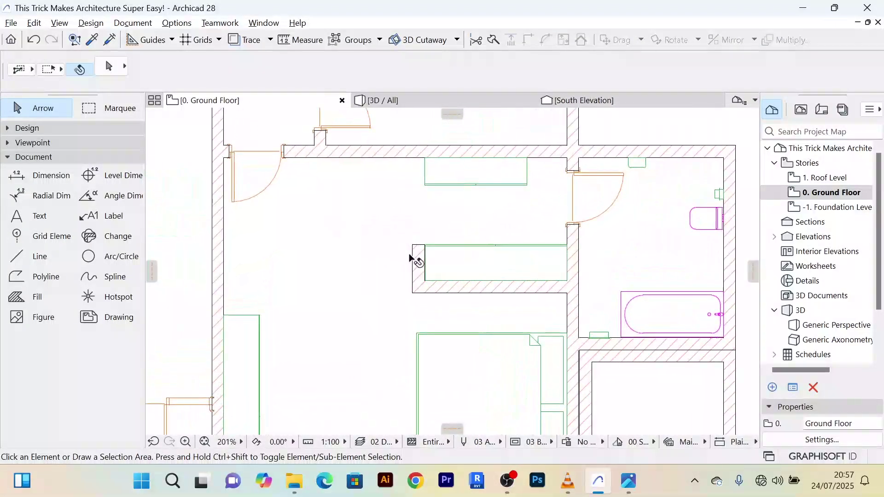
click(420, 264)
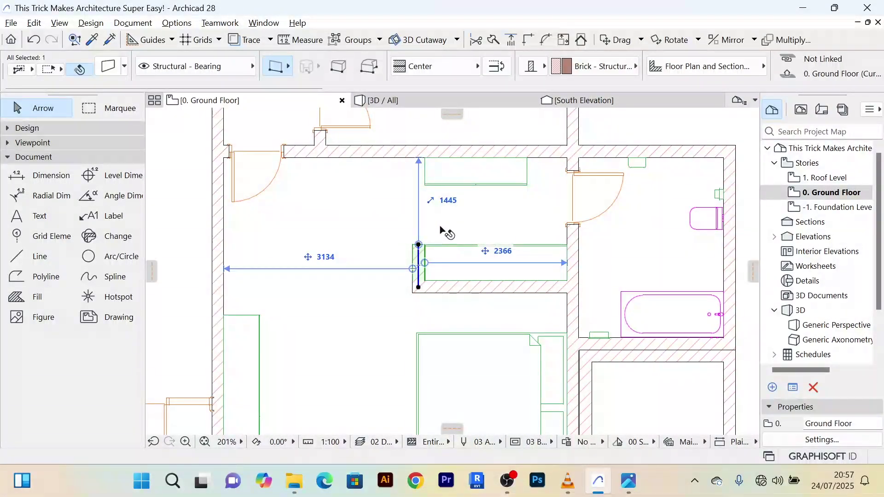
key(ctrl+d)
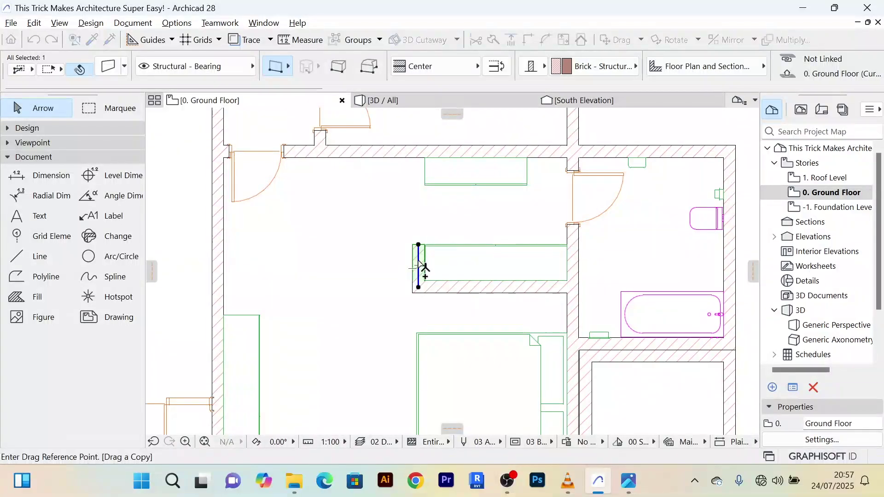
click(418, 254)
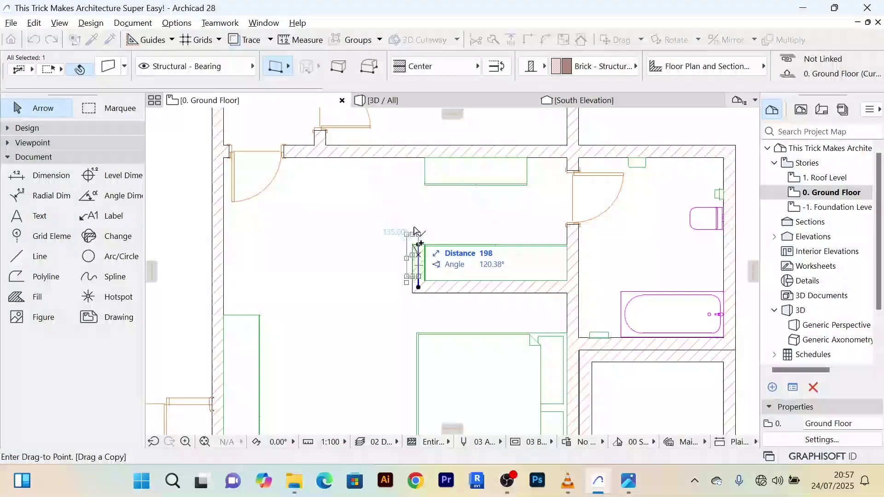
click(420, 159)
scroll(426, 190, up, 3)
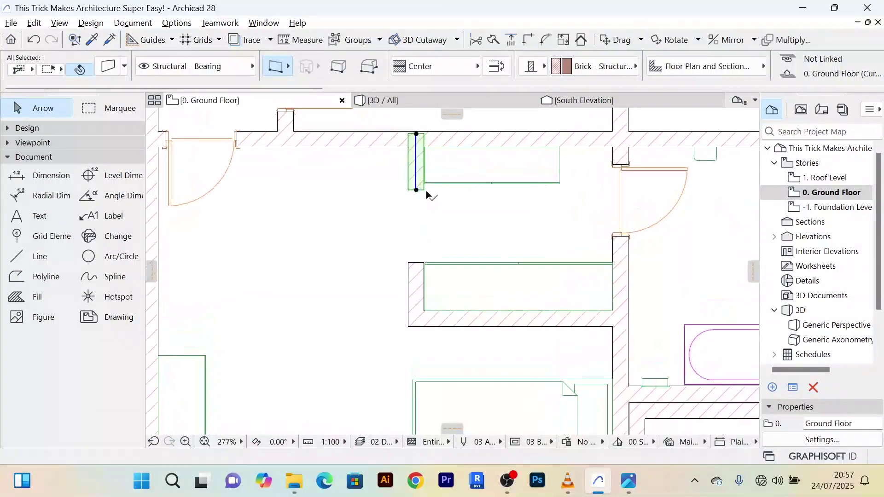
Step: Adjust the copied wall's ends to the horizontal wall's centreline and the upper cupboard's front, about 552 mm long
scroll(415, 156, up, 2)
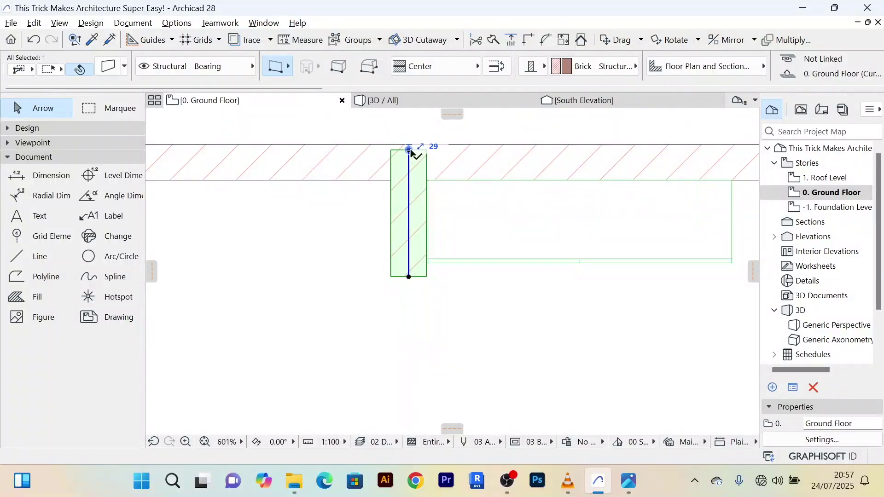
click(408, 149)
click(409, 162)
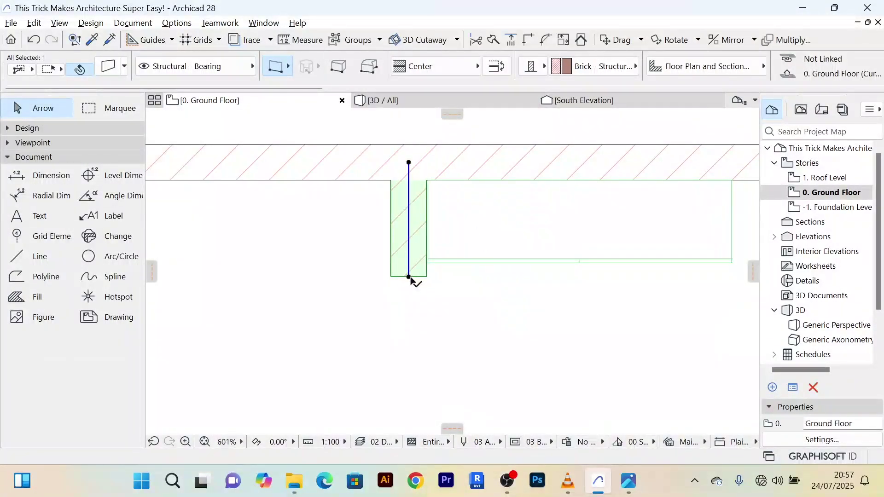
click(409, 277)
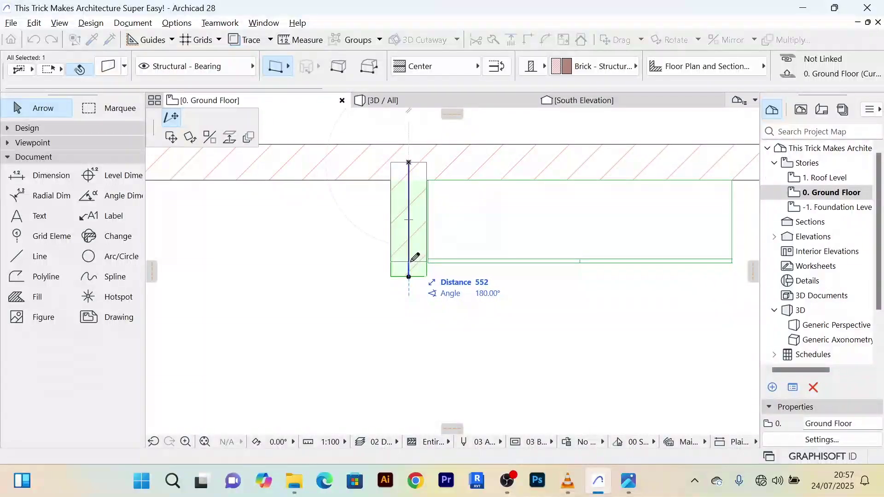
click(411, 262)
scroll(442, 295, down, 5)
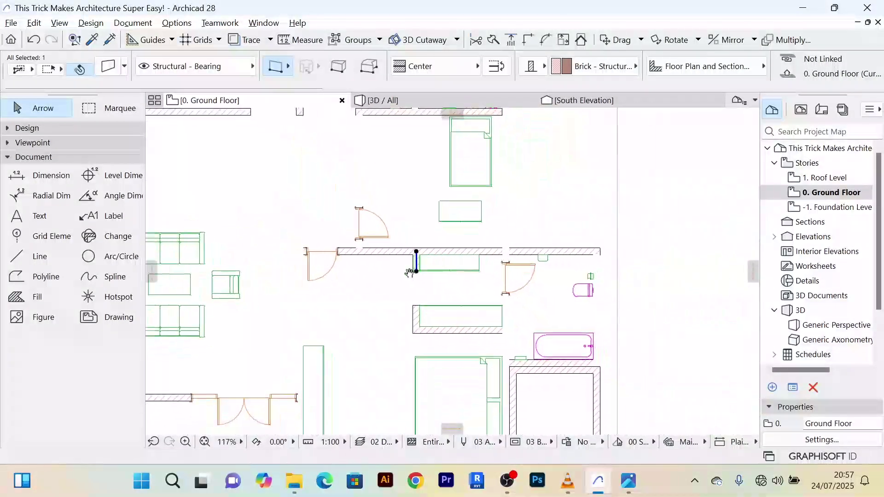
click(598, 244)
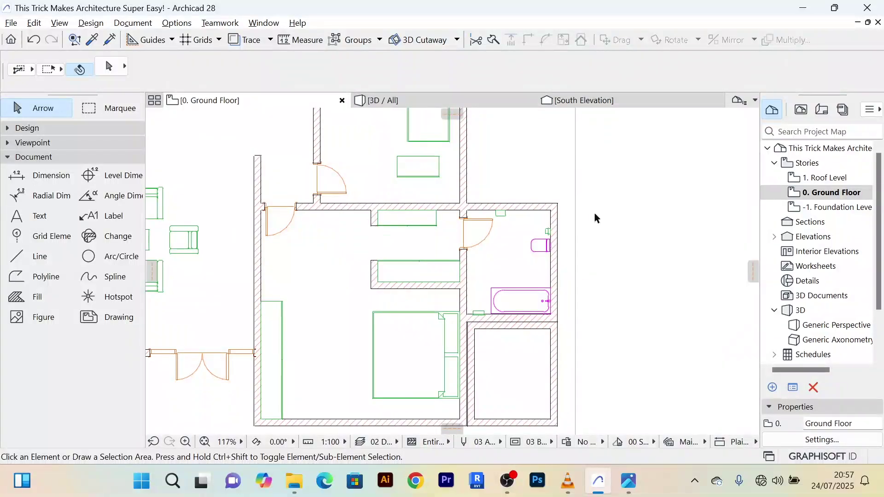
Step: Examine the bedroom layout around the enclosed cupboards, the bed and the bathroom entrance
middle_drag(355, 247, 347, 231)
scroll(416, 243, down, 4)
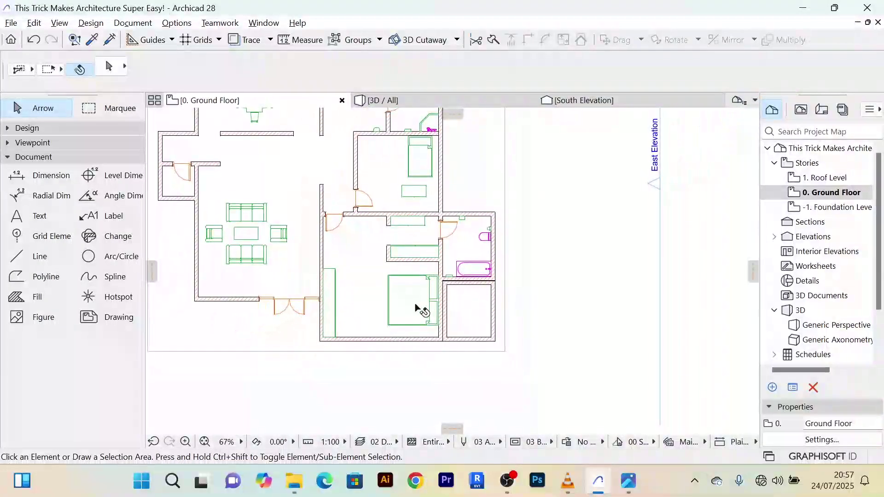
scroll(415, 303, up, 2)
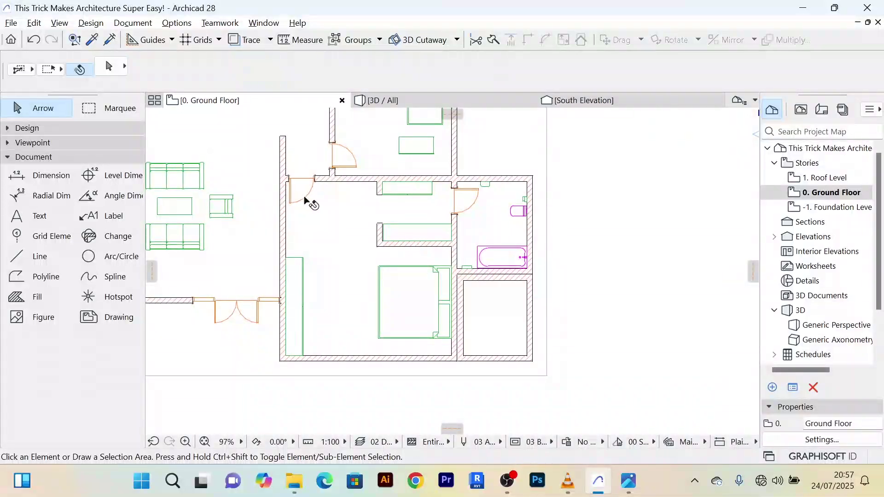
scroll(397, 216, up, 4)
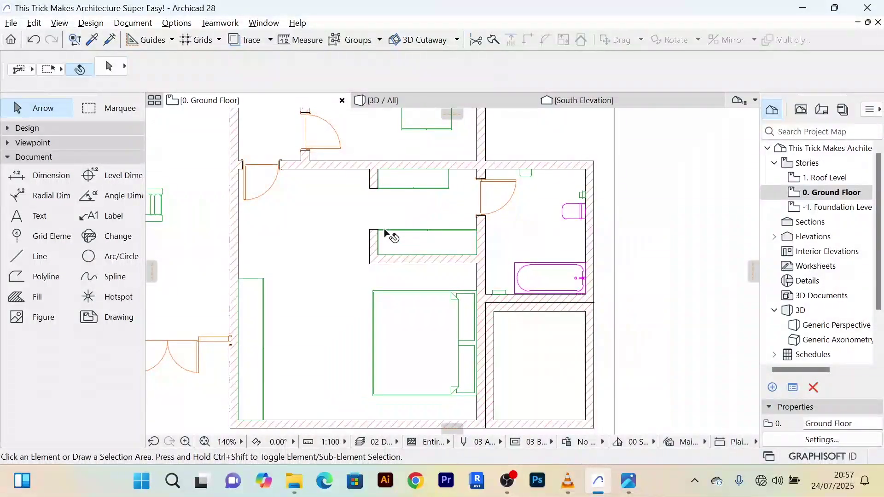
scroll(458, 203, up, 4)
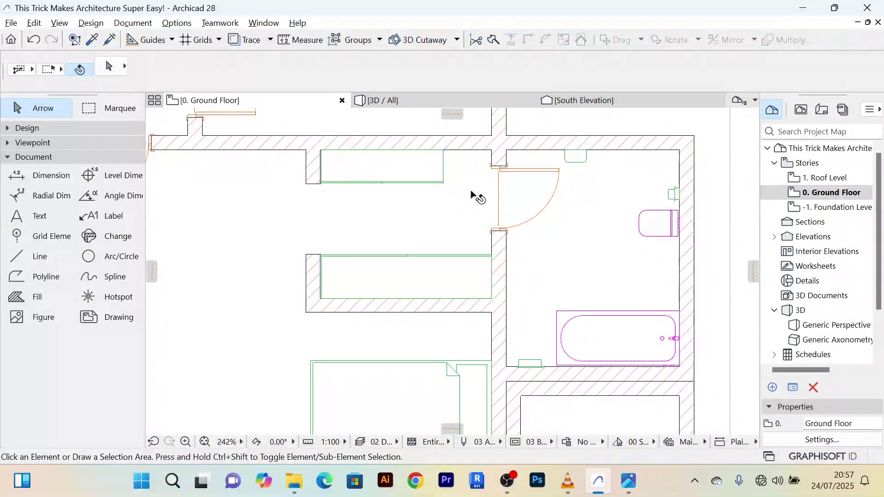
scroll(475, 198, down, 1)
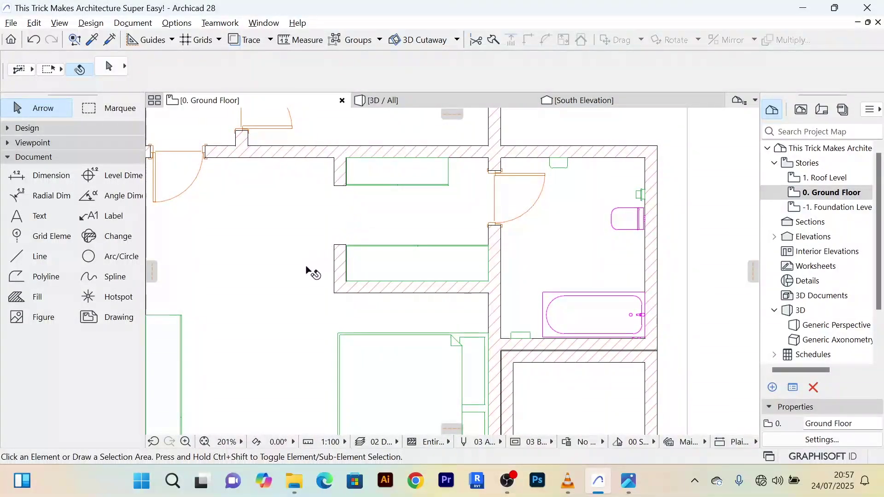
scroll(313, 272, down, 3)
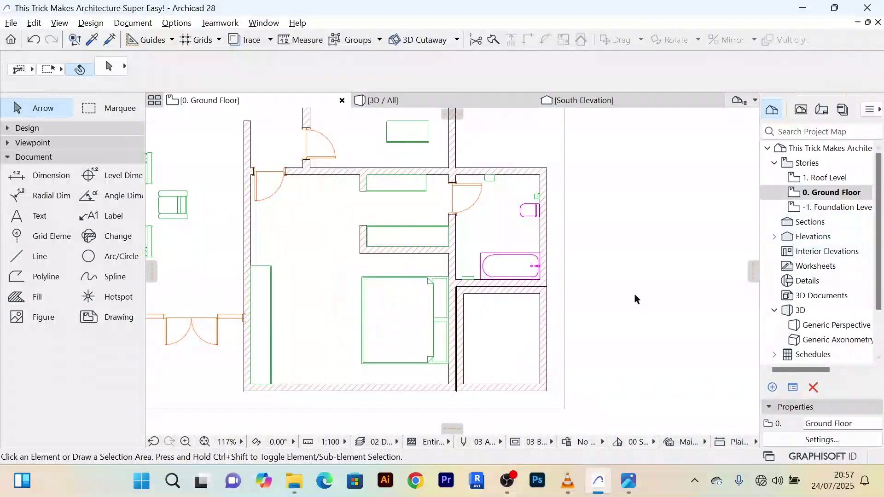
Step: Delete the long cupboard along the lower bedroom's left wall
click(260, 302)
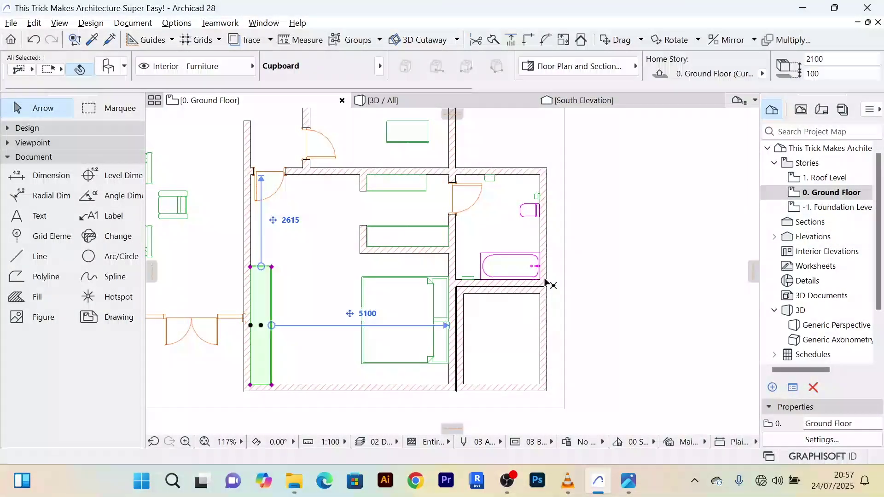
click(624, 278)
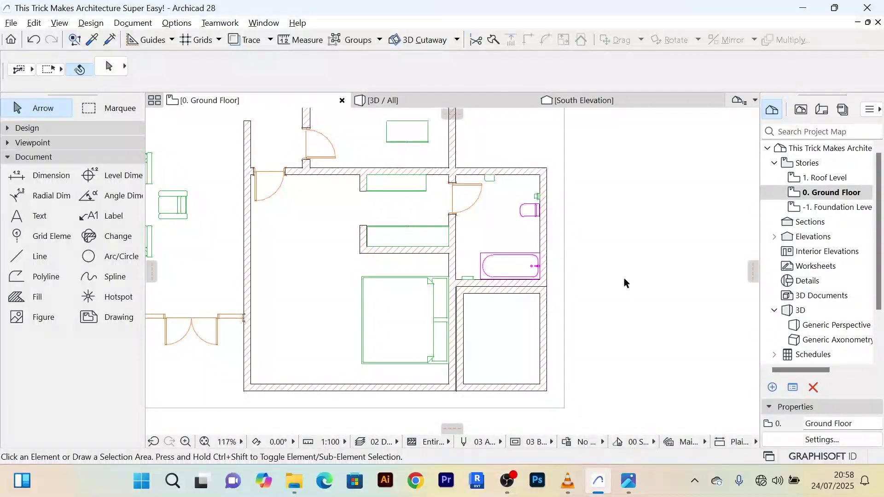
Step: Move the cupboard in the upper bedroom down against the wall shared with the lower bedroom
scroll(623, 276, up, 2)
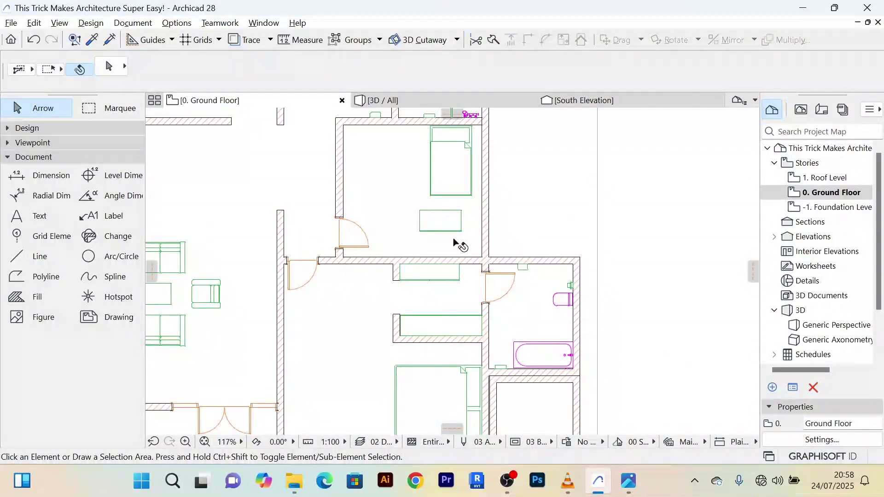
scroll(442, 233, up, 2)
click(437, 216)
scroll(438, 217, up, 2)
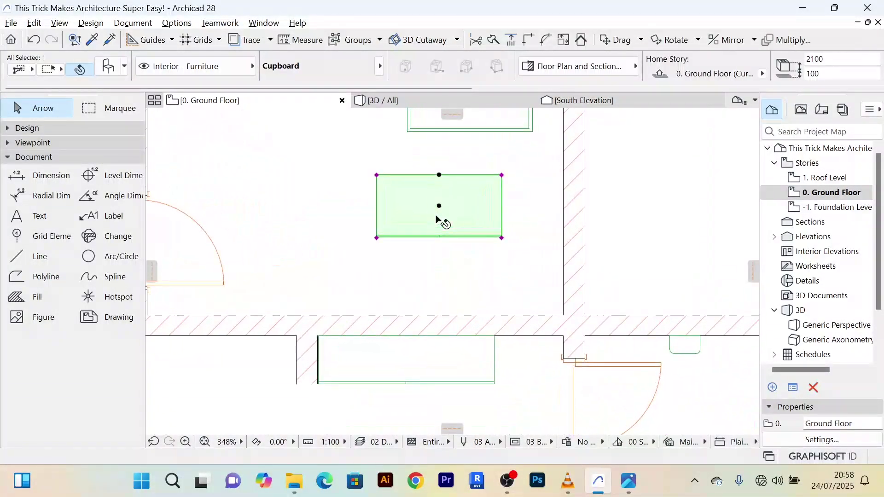
drag(440, 215, 312, 282)
click(315, 286)
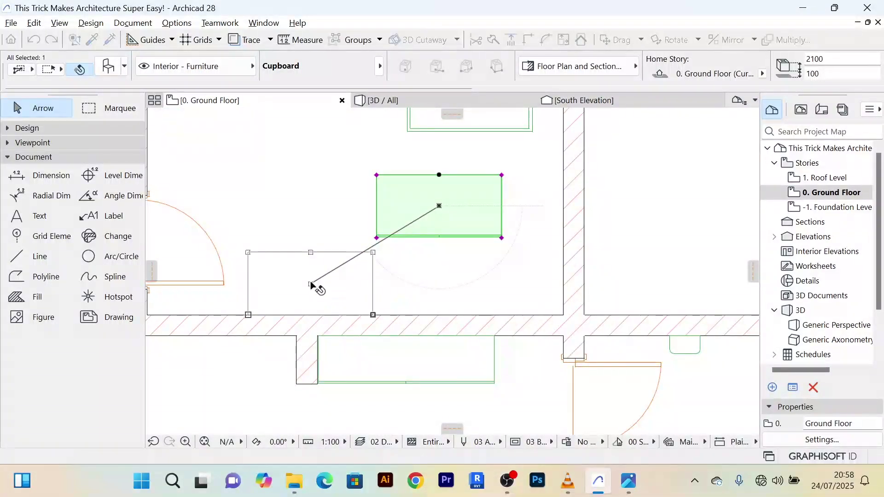
scroll(317, 290, up, 2)
scroll(322, 292, up, 1)
middle_drag(322, 292, 369, 249)
scroll(369, 249, down, 3)
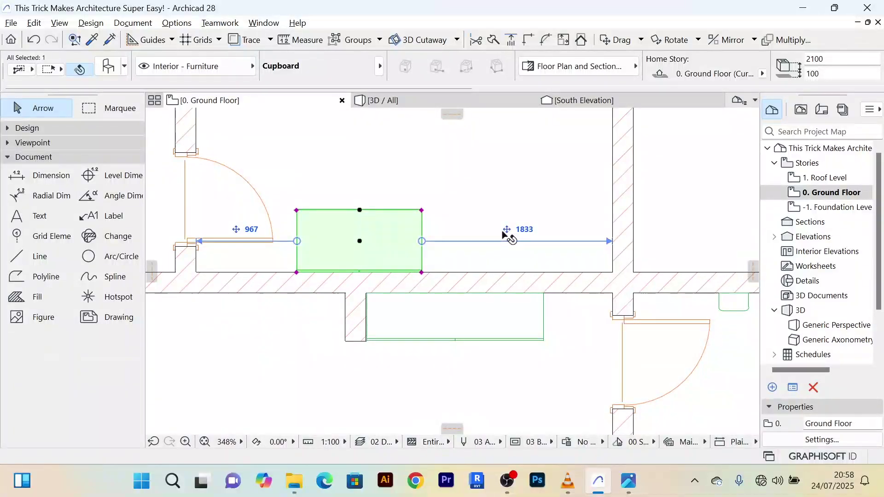
Step: Rotate the upper bedroom's cupboard 180° so its front faces the room and move it back against the shared wall
key(ctrl+e)
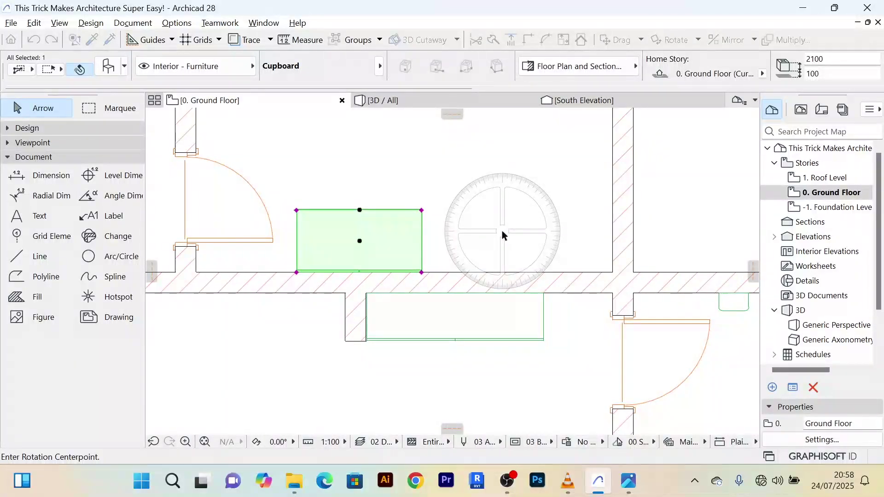
click(359, 210)
click(557, 210)
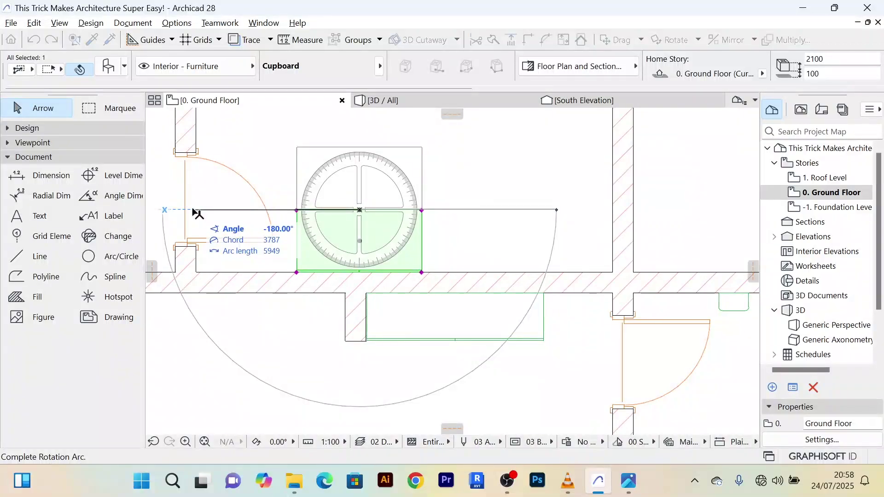
click(195, 211)
click(359, 179)
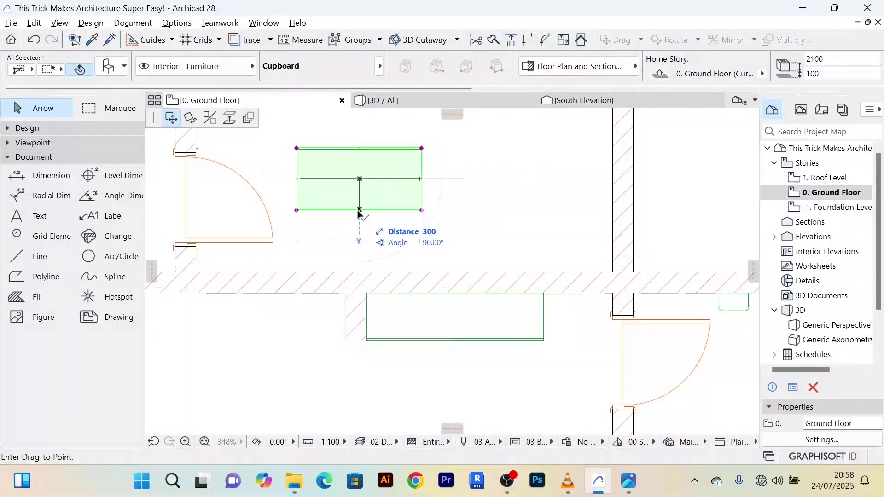
click(360, 242)
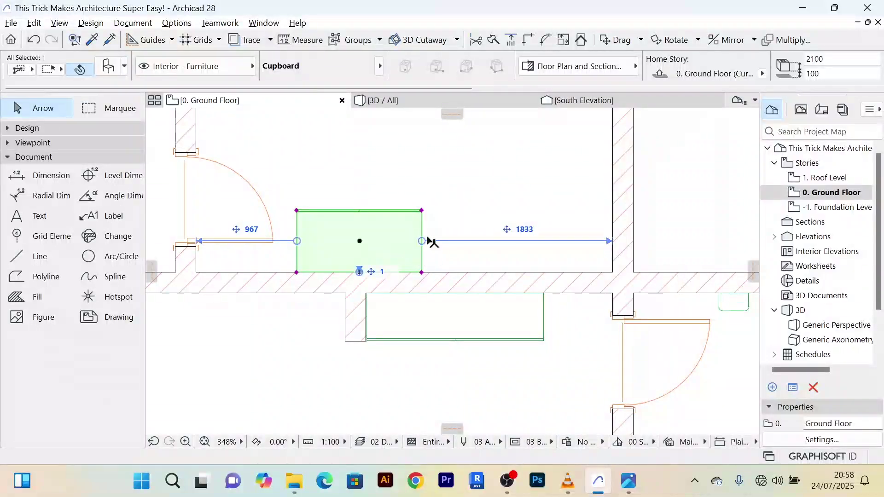
Step: Stretch the cupboard's right end to lengthen it along the shared wall
click(422, 273)
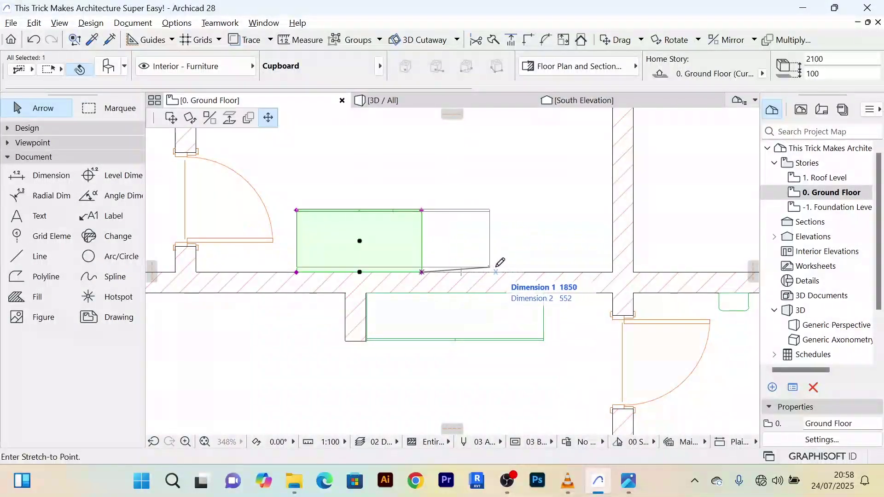
click(512, 271)
scroll(453, 227, up, 5)
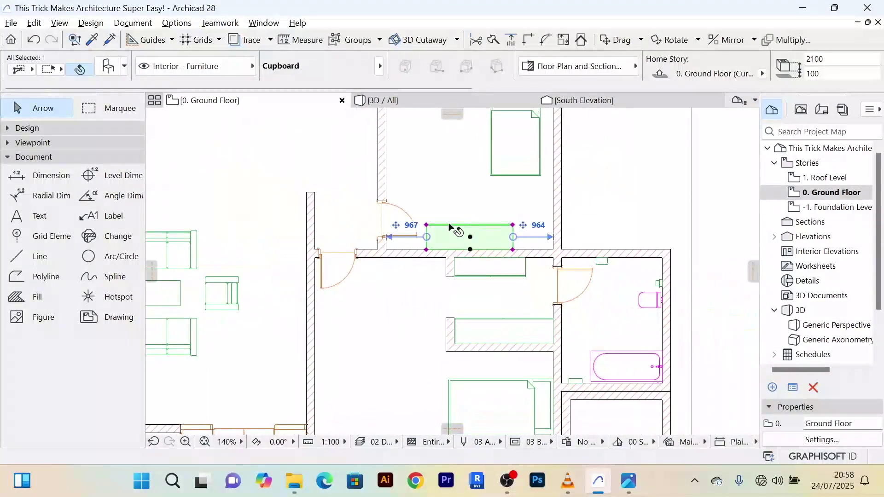
Step: Move the lengthened cupboard against the upper bedroom's right wall and stretch its left end slightly outward
scroll(494, 261, up, 3)
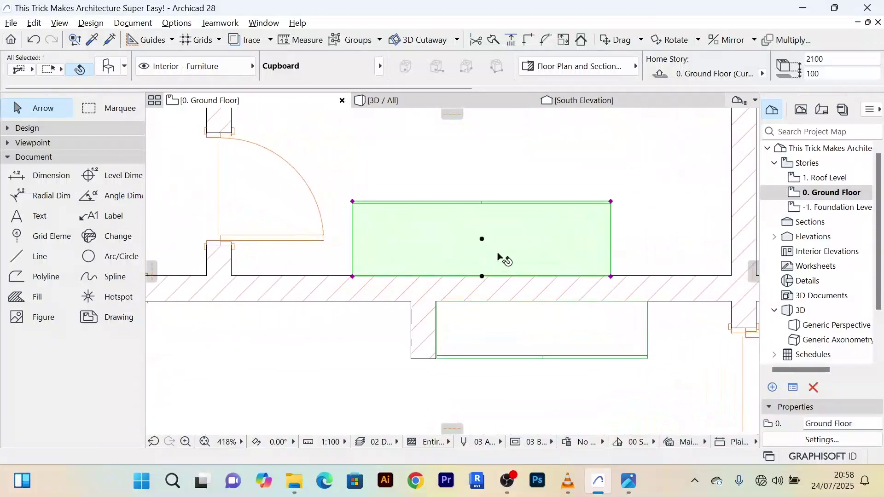
click(482, 239)
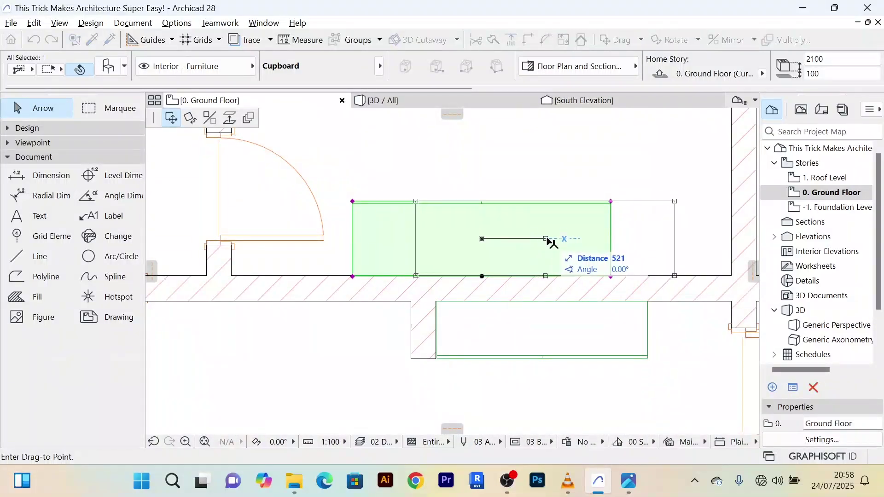
click(600, 239)
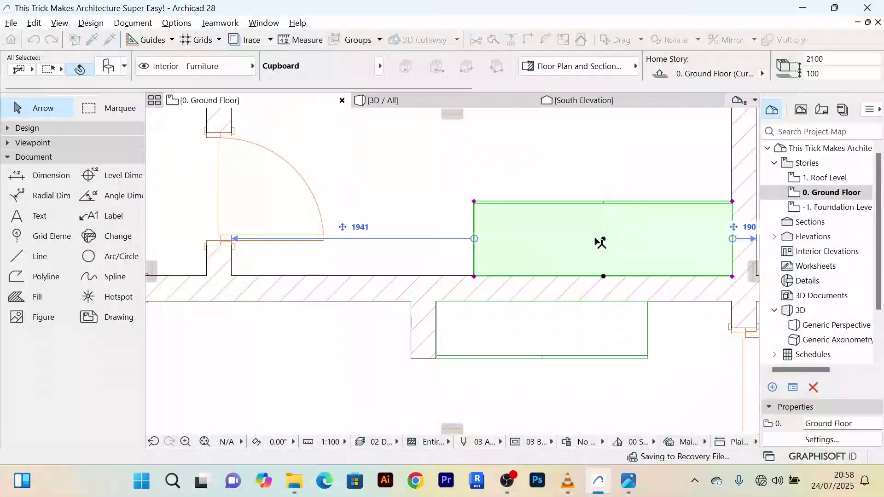
click(475, 276)
click(456, 280)
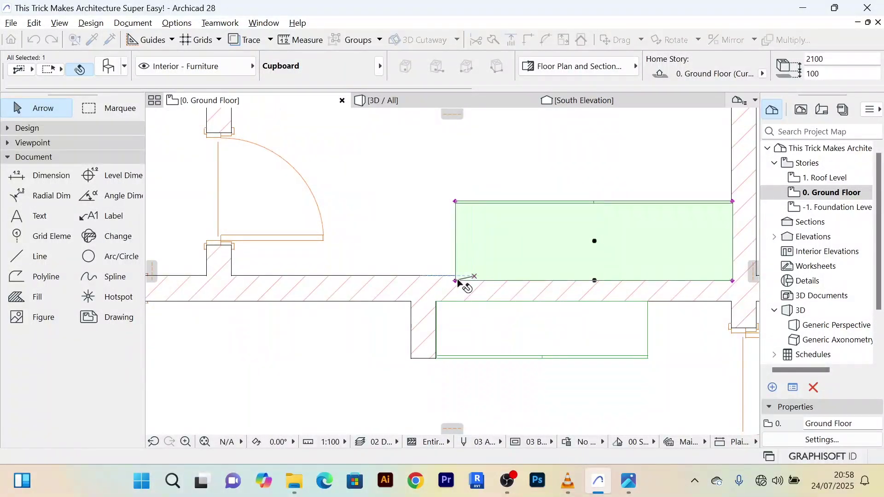
scroll(510, 256, down, 5)
middle_drag(511, 251, 456, 226)
scroll(456, 226, down, 1)
click(707, 207)
Step: Extend the short partition wall up through the shared wall to just beyond the front of the upper bedroom's cupboard
scroll(488, 247, up, 6)
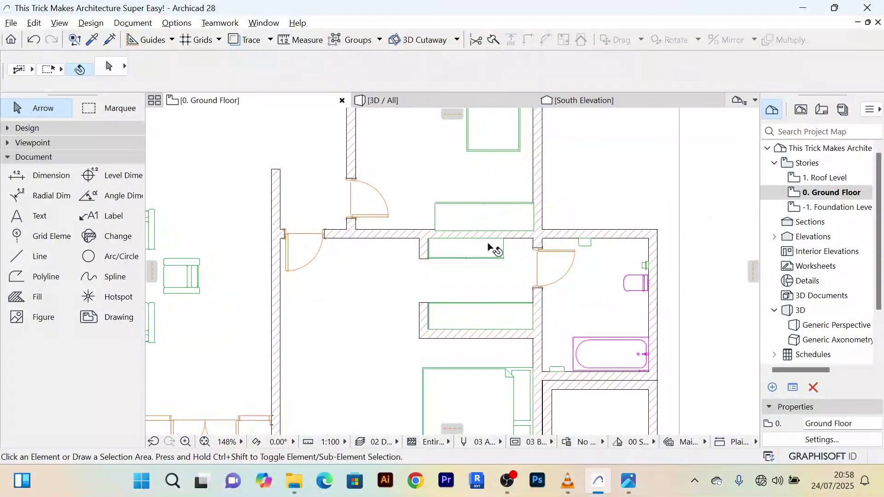
click(370, 248)
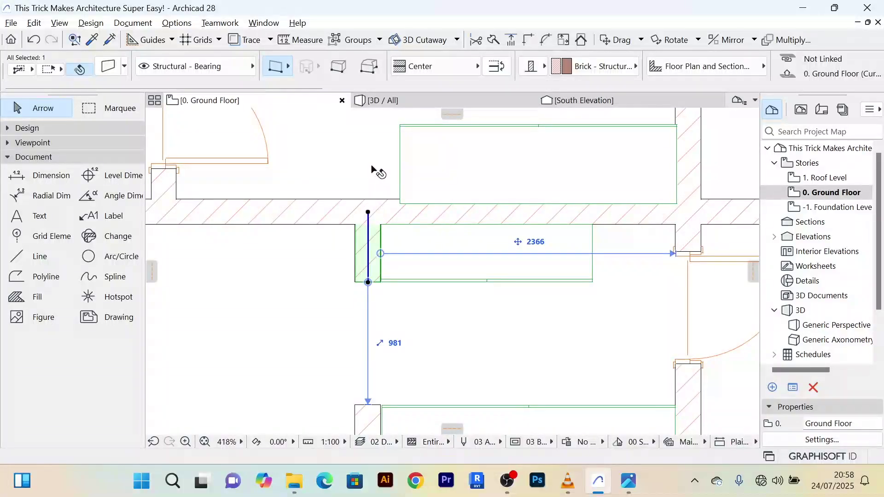
middle_drag(377, 172, 381, 260)
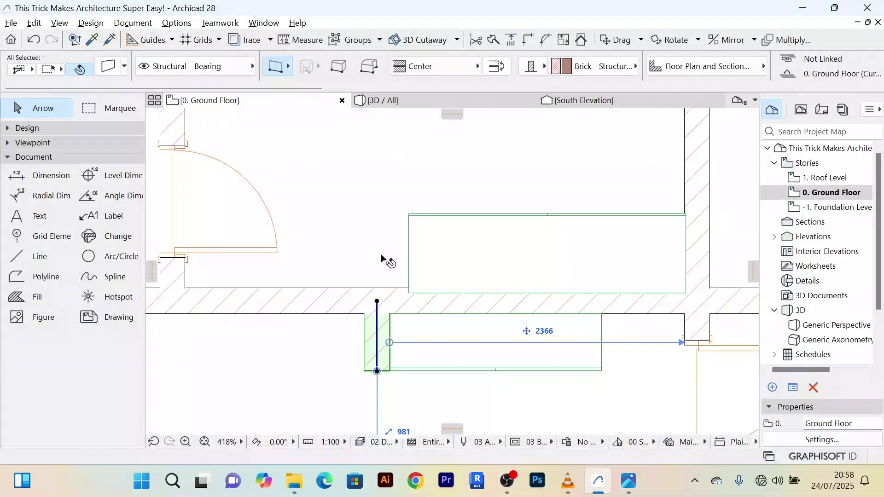
click(377, 302)
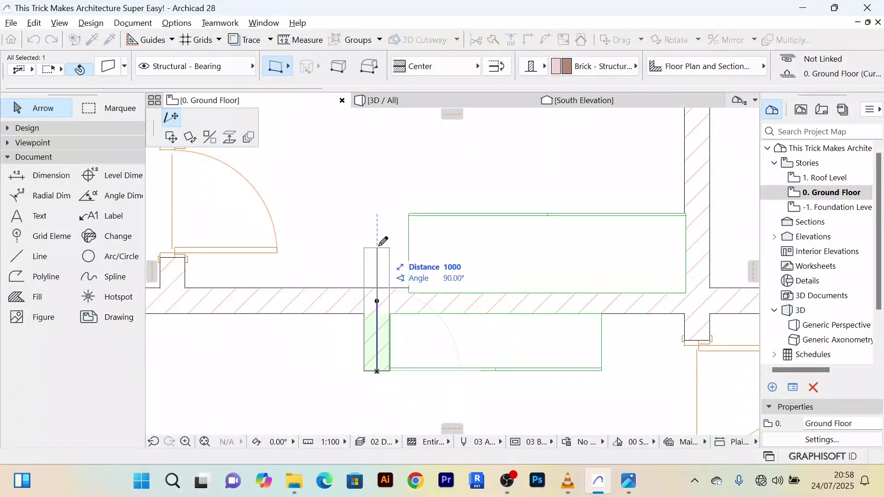
click(380, 209)
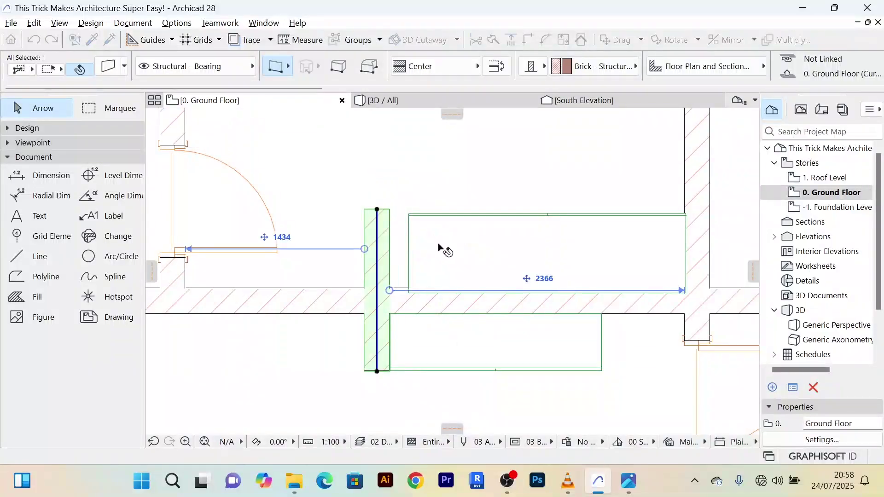
Step: Stretch the upper bedroom cupboard's left end to meet the face of the extended partition wall
click(439, 251)
scroll(440, 249, up, 2)
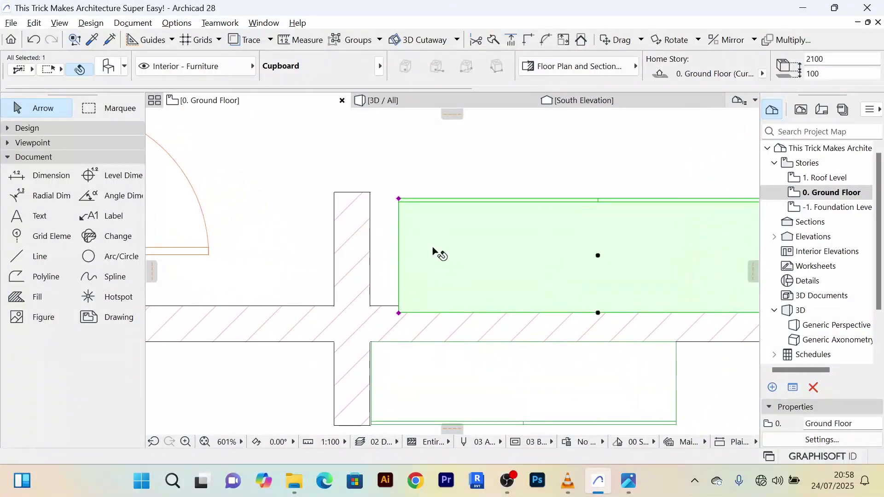
click(399, 313)
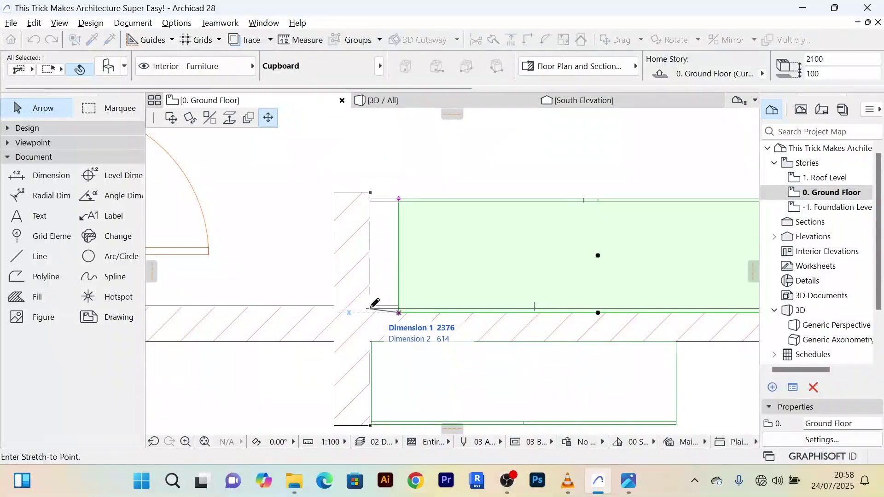
click(371, 308)
Step: Adjust the cupboard's lower right corner to fit the corner of the bedroom walls
scroll(437, 269, down, 3)
scroll(575, 285, up, 4)
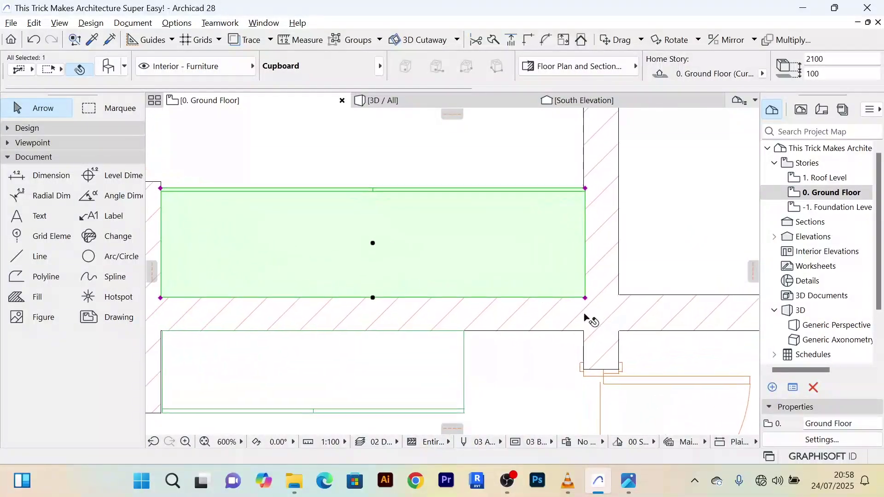
scroll(585, 302, up, 2)
click(585, 298)
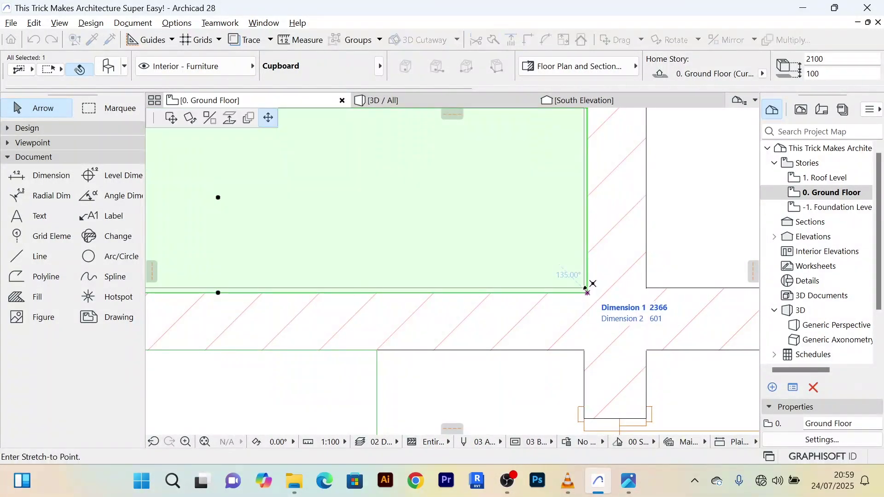
click(587, 291)
scroll(603, 278, down, 4)
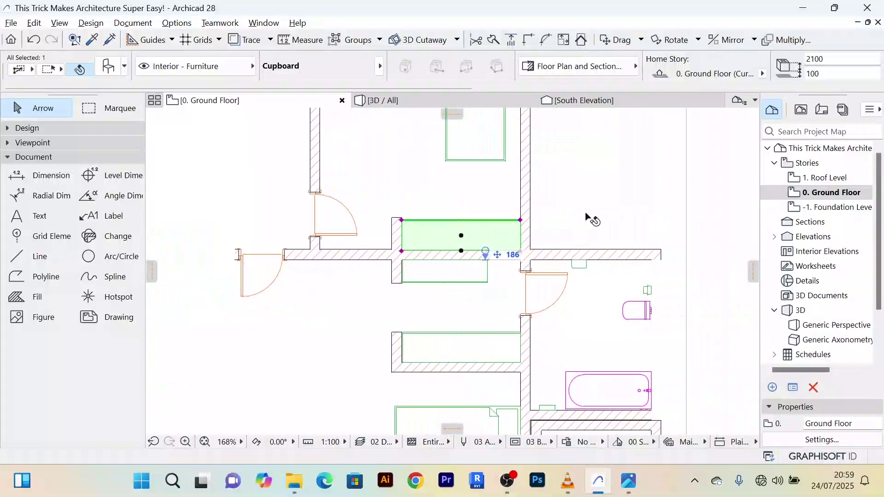
click(711, 205)
Step: Shorten the partition wall's upper end to line up with the front of the upper bedroom's cupboard
scroll(675, 207, up, 2)
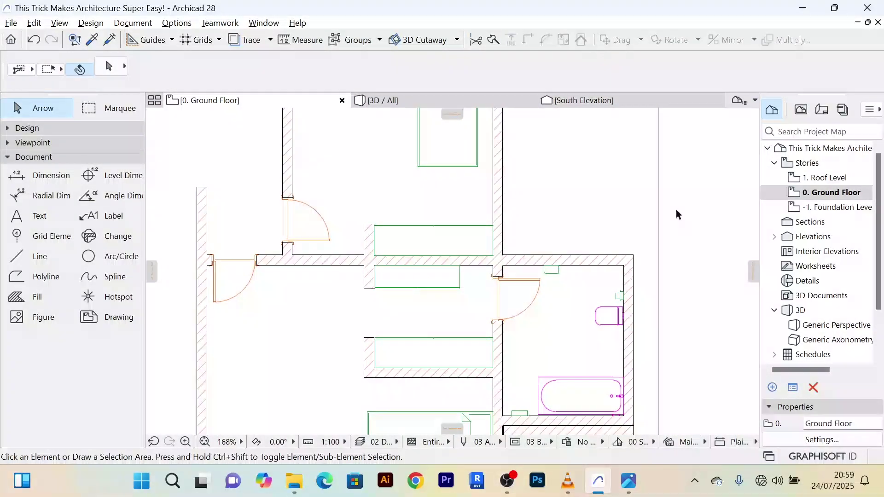
scroll(455, 222, up, 8)
click(328, 240)
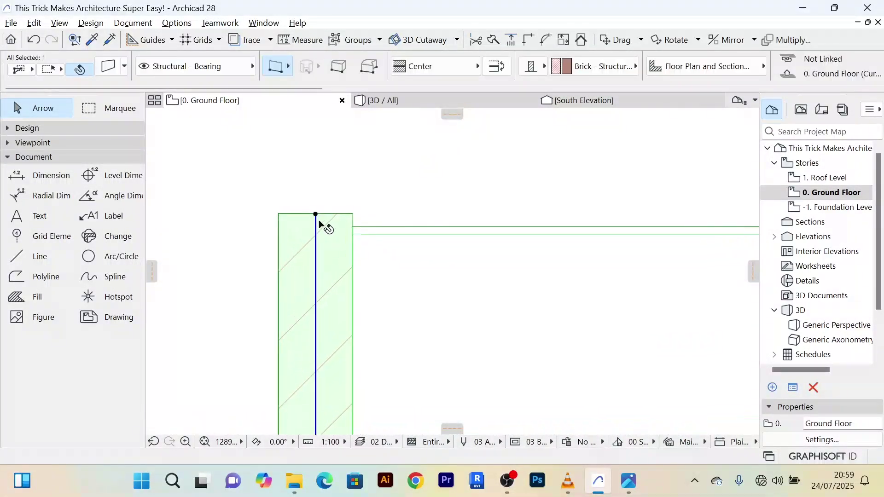
scroll(322, 225, up, 5)
click(309, 200)
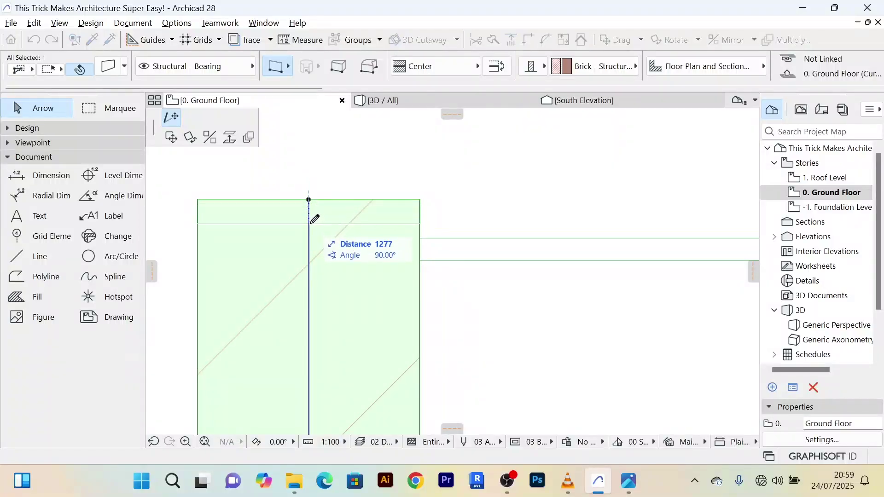
click(312, 233)
scroll(420, 229, down, 8)
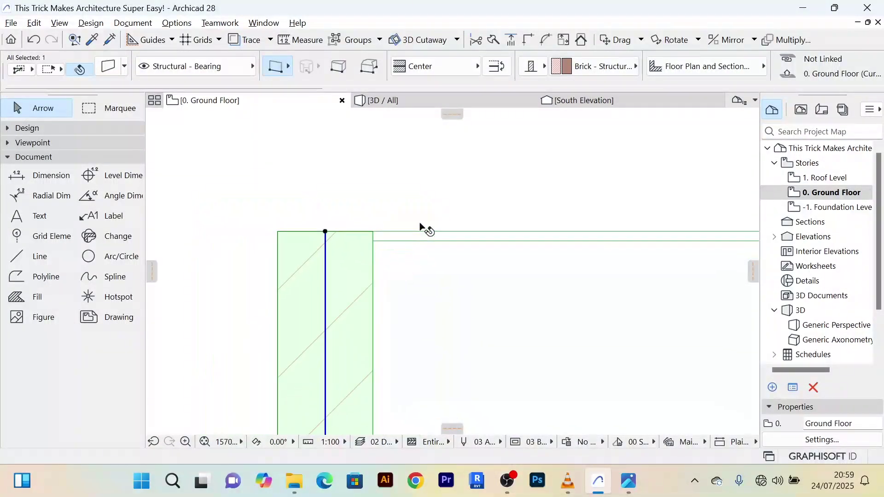
click(667, 226)
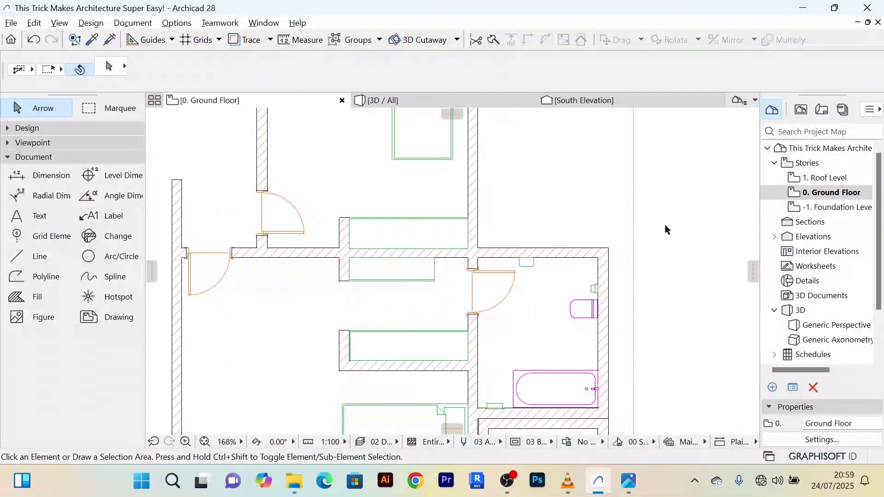
Step: Move the upper bedroom's door down to 297 mm from the shared wall's centreline
scroll(675, 221, down, 2)
scroll(306, 276, up, 5)
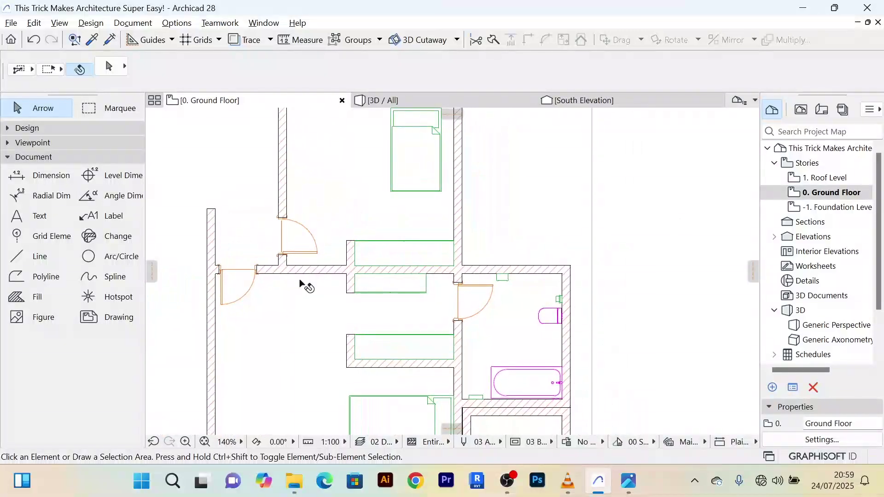
scroll(284, 248, up, 5)
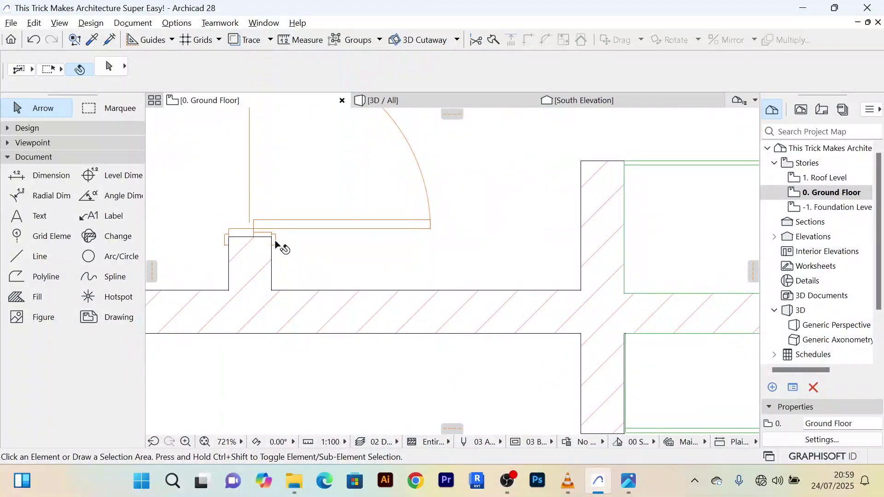
click(279, 244)
scroll(317, 249, up, 2)
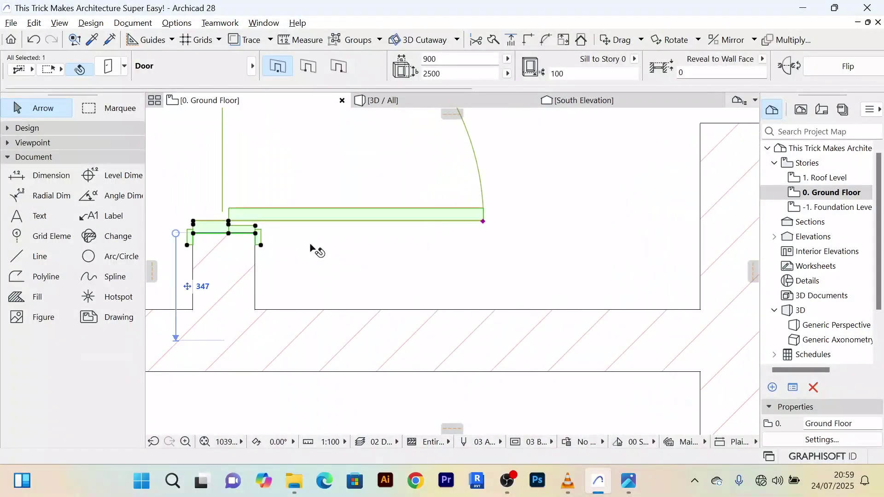
scroll(317, 251, down, 3)
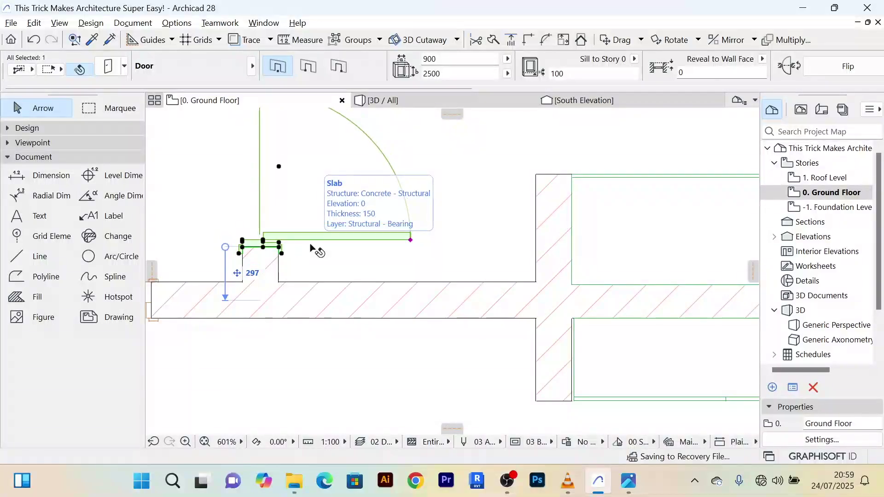
Step: Move the middle bedroom's door down to 197 mm from the shared wall's centreline
key(shift+Down)
key(shift+Down)
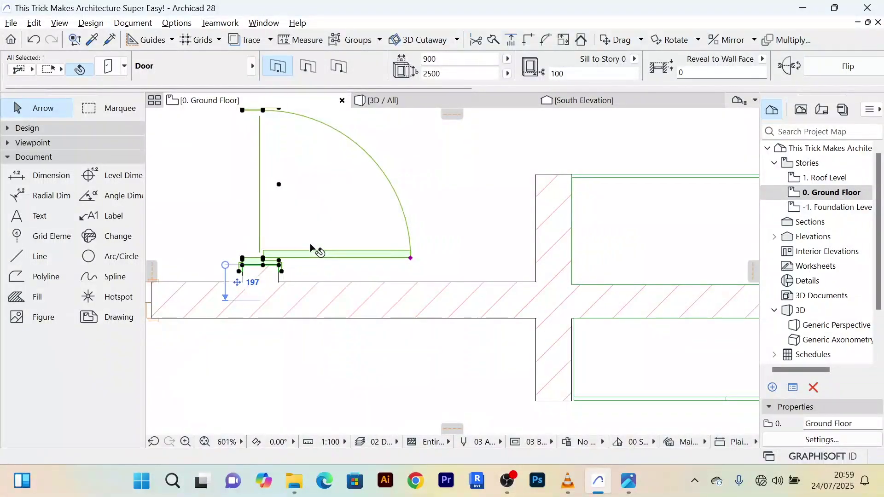
scroll(404, 252, down, 10)
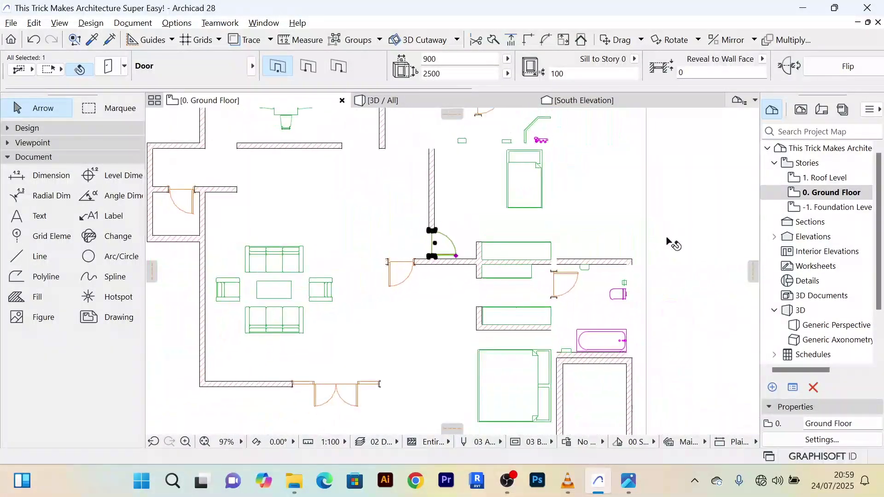
key(Escape)
Step: Examine the cupboards, partition walls and doors around the two lower bedrooms, including the overall ground floor layout
scroll(672, 234, up, 4)
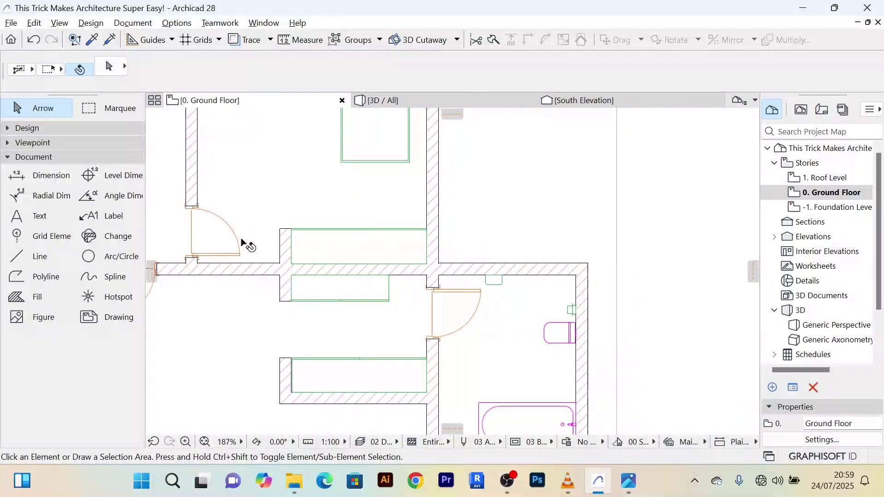
scroll(242, 241, up, 2)
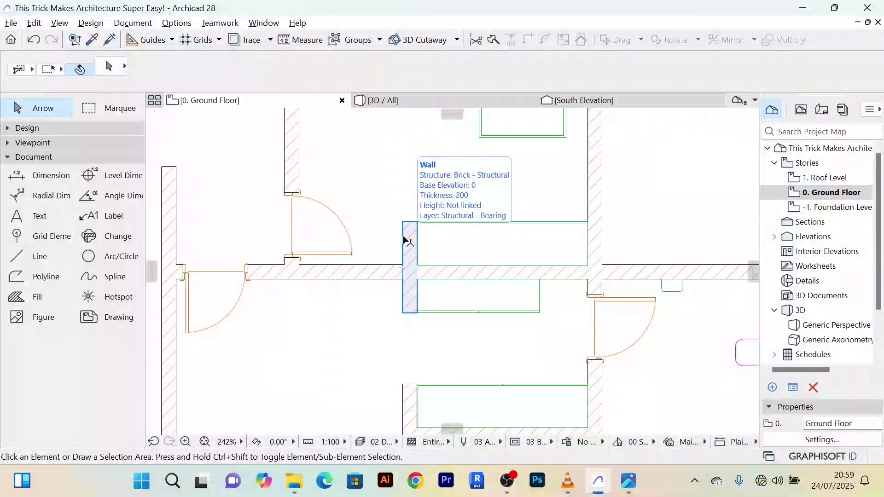
scroll(592, 213, down, 3)
click(695, 178)
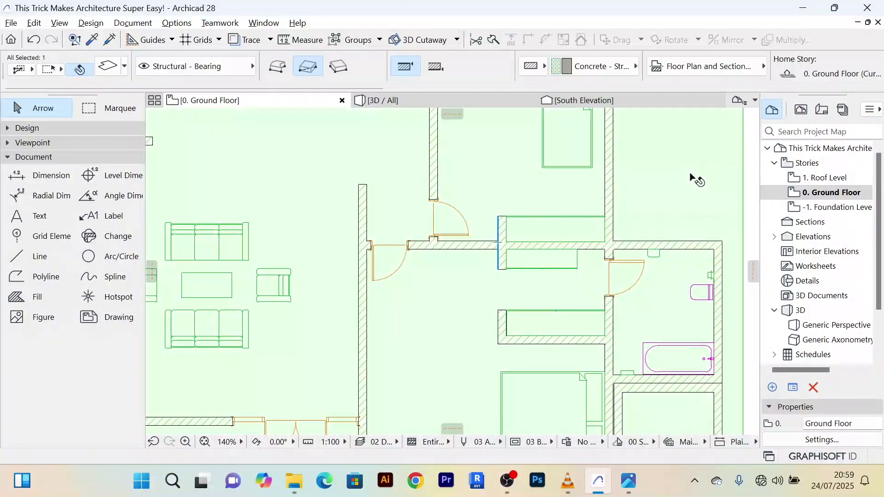
scroll(554, 164, down, 4)
click(653, 189)
scroll(653, 190, up, 4)
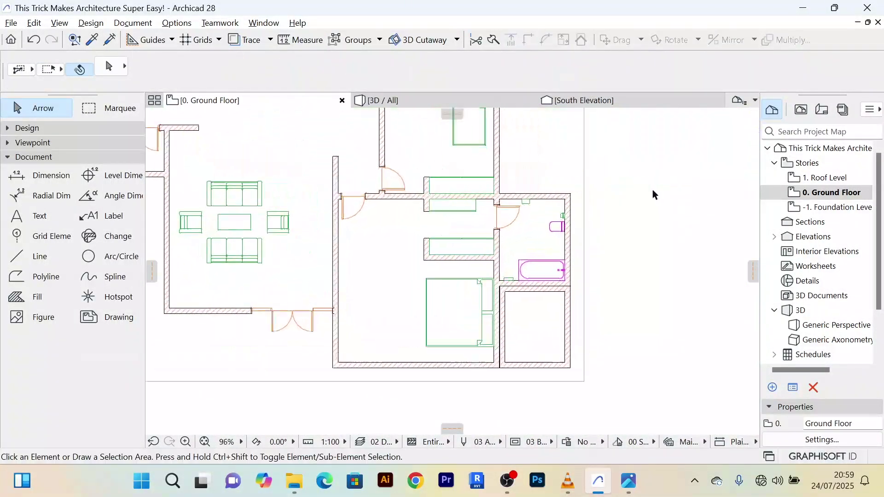
right_click(632, 173)
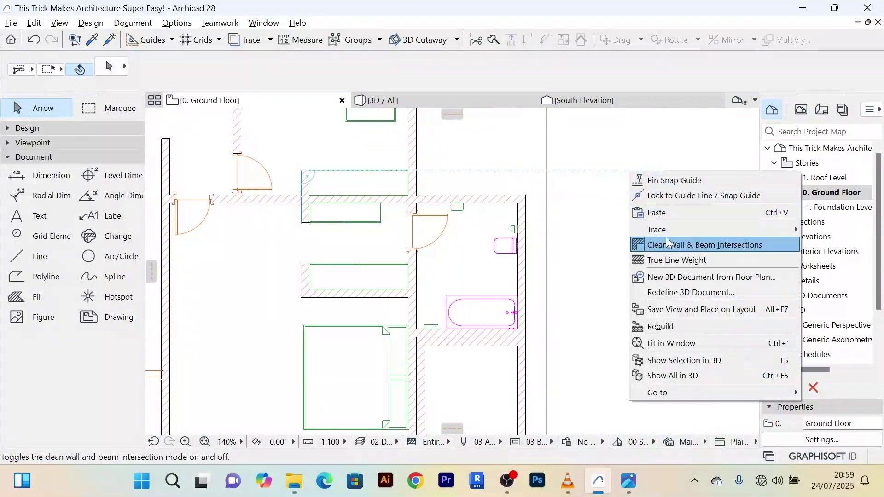
click(635, 377)
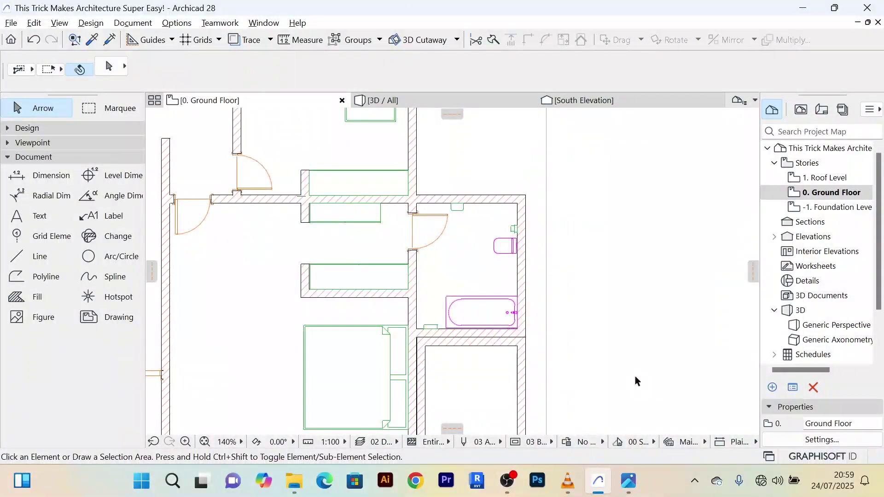
scroll(303, 161, up, 5)
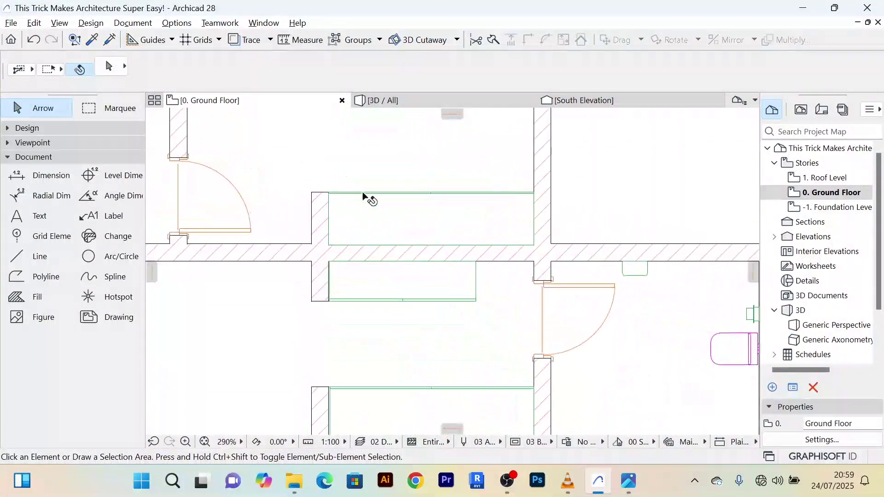
scroll(368, 205, down, 4)
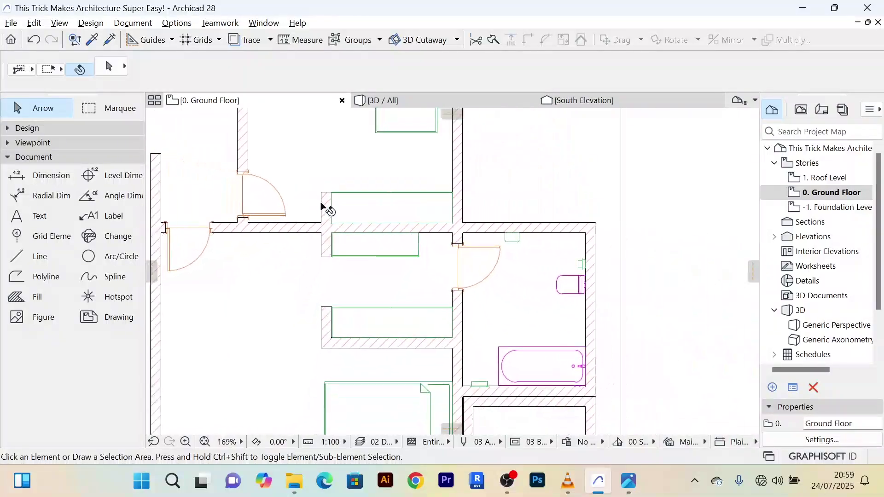
scroll(306, 196, down, 3)
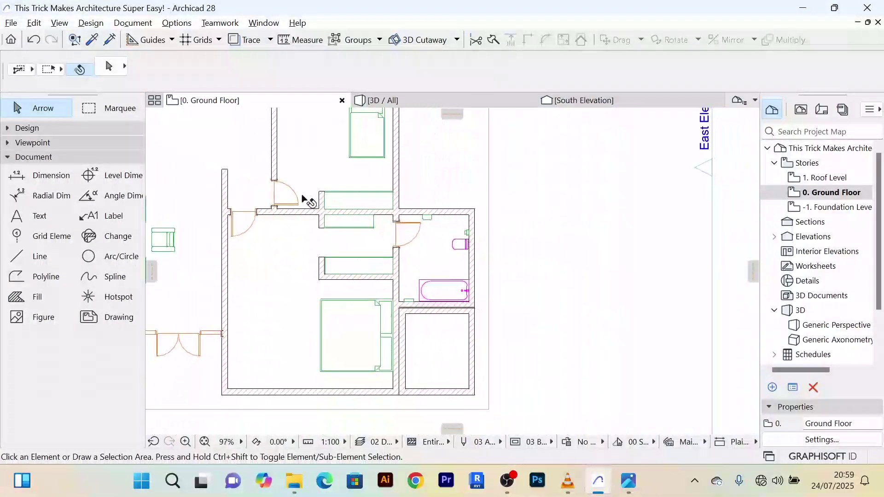
scroll(287, 193, up, 4)
scroll(266, 181, up, 1)
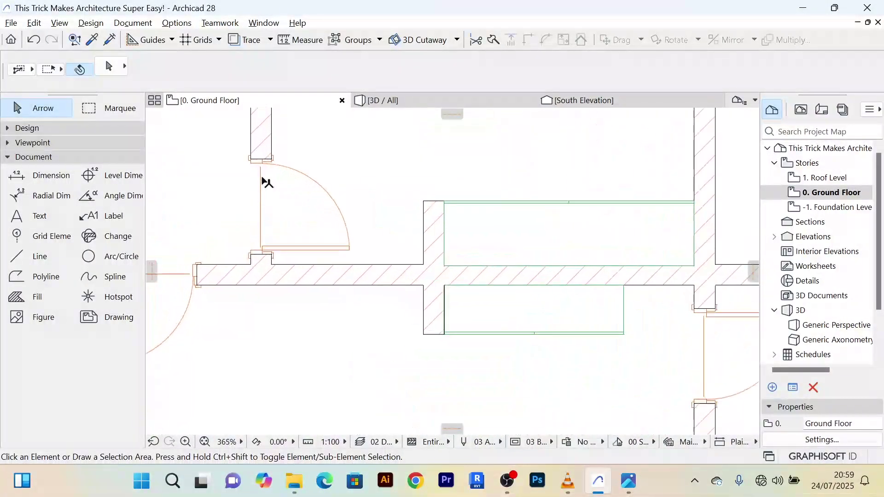
scroll(263, 189, down, 4)
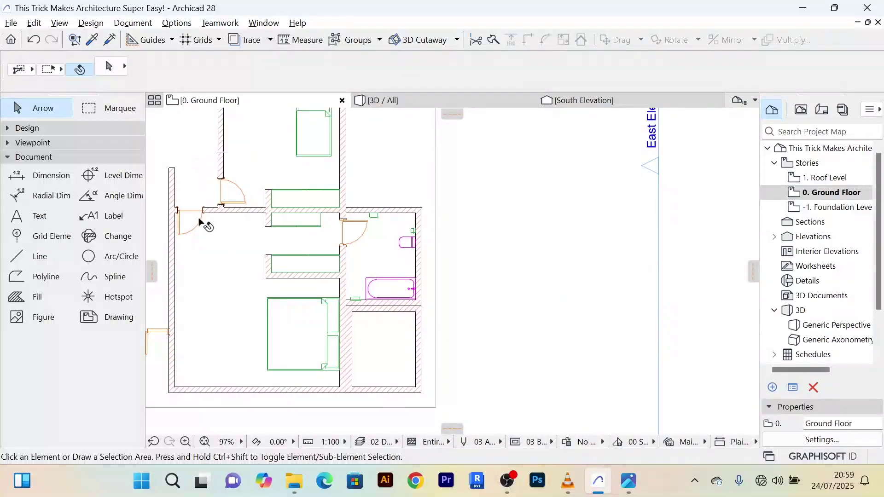
scroll(261, 198, up, 4)
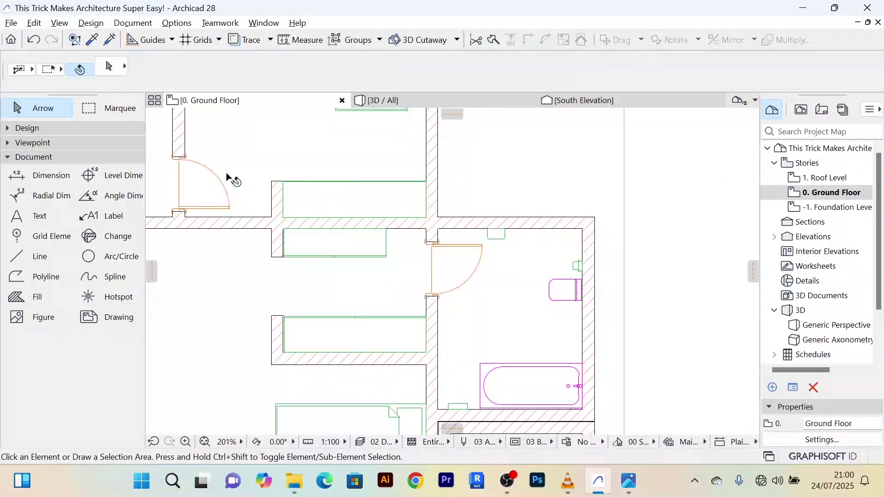
scroll(614, 170, down, 7)
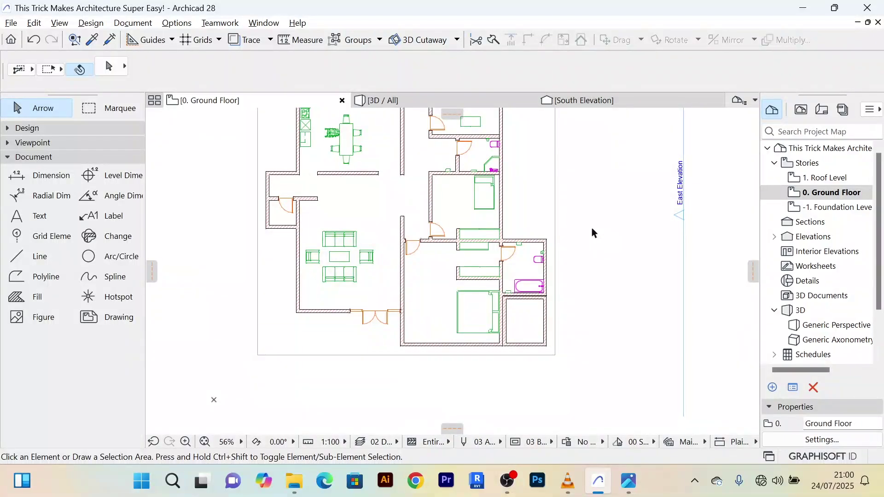
scroll(592, 227, down, 2)
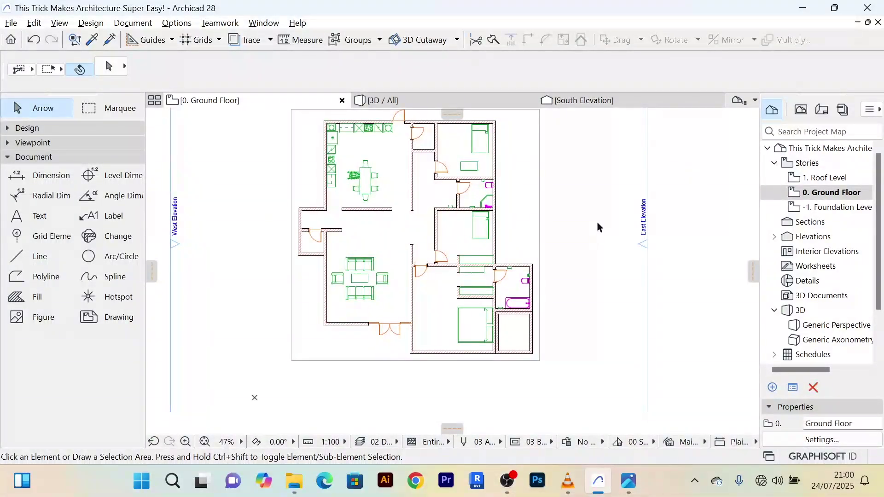
Step: Rotate the topmost bedroom's cupboard 180° about the midpoint of its back edge
scroll(590, 228, up, 6)
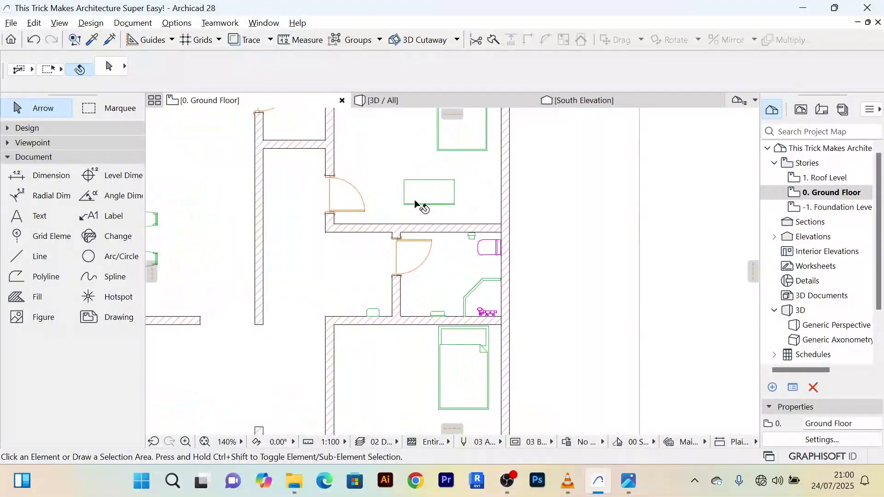
scroll(416, 204, up, 3)
click(479, 204)
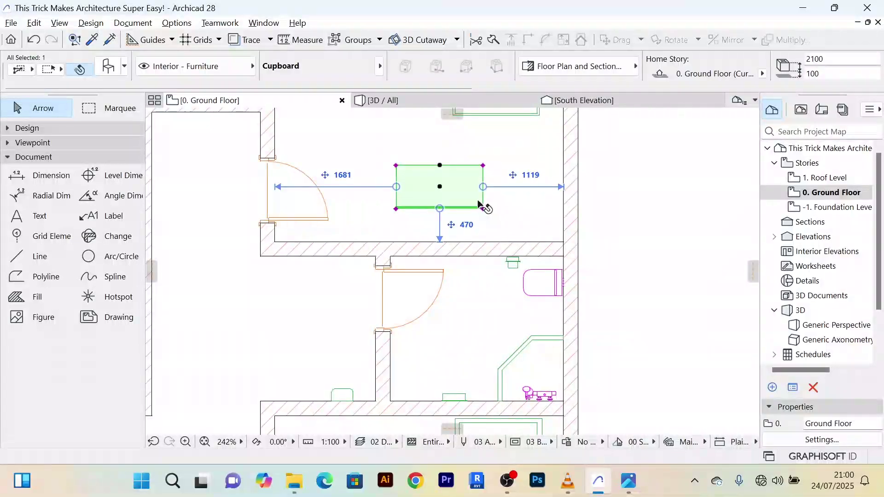
scroll(479, 204, up, 3)
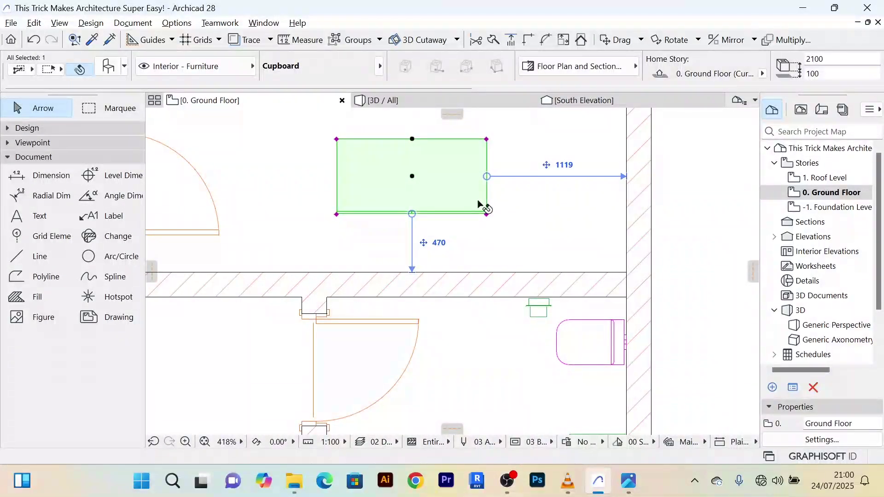
key(ctrl+e)
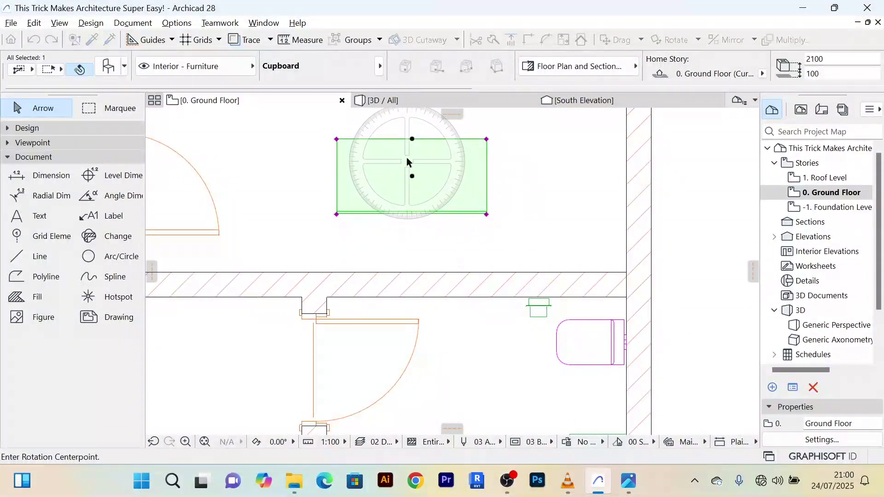
click(412, 139)
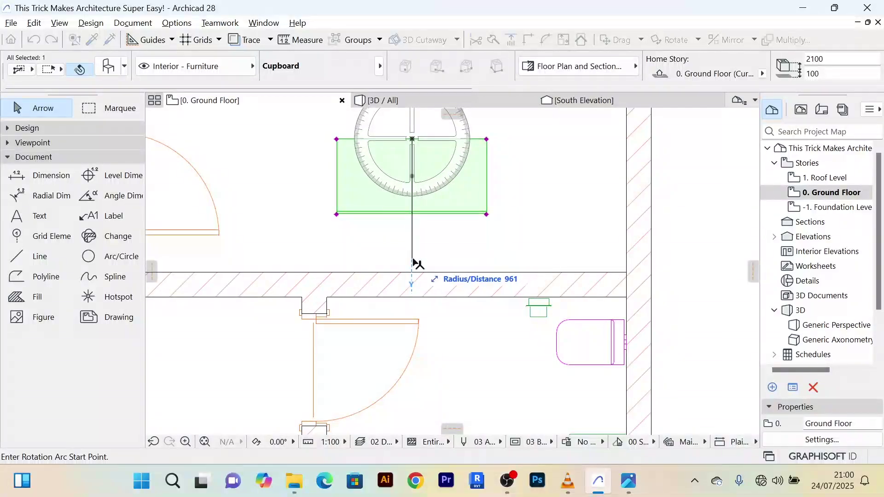
click(412, 258)
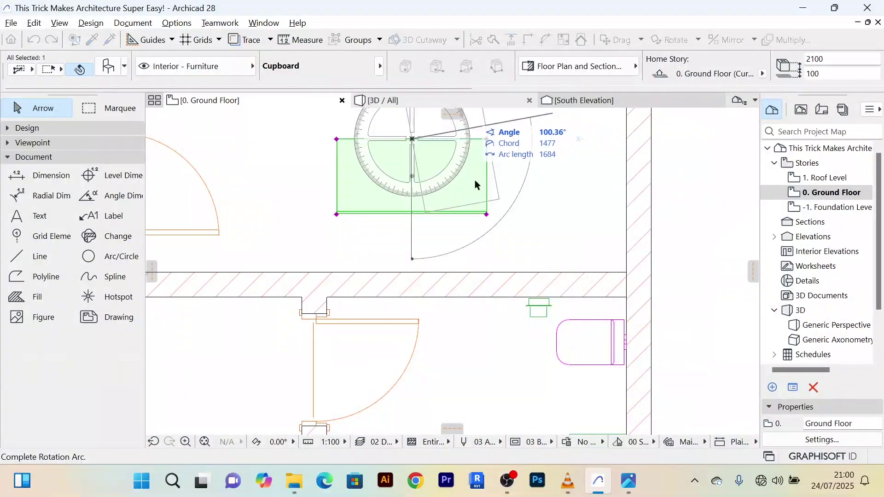
middle_drag(488, 198, 502, 302)
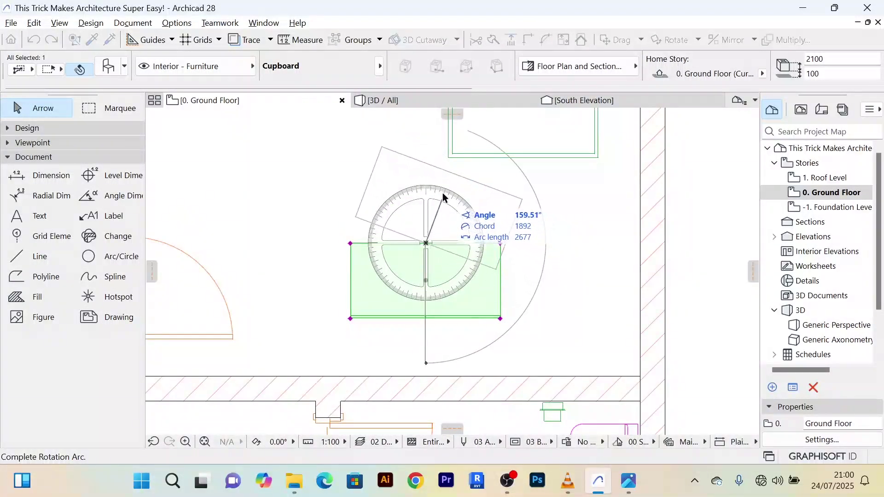
click(429, 179)
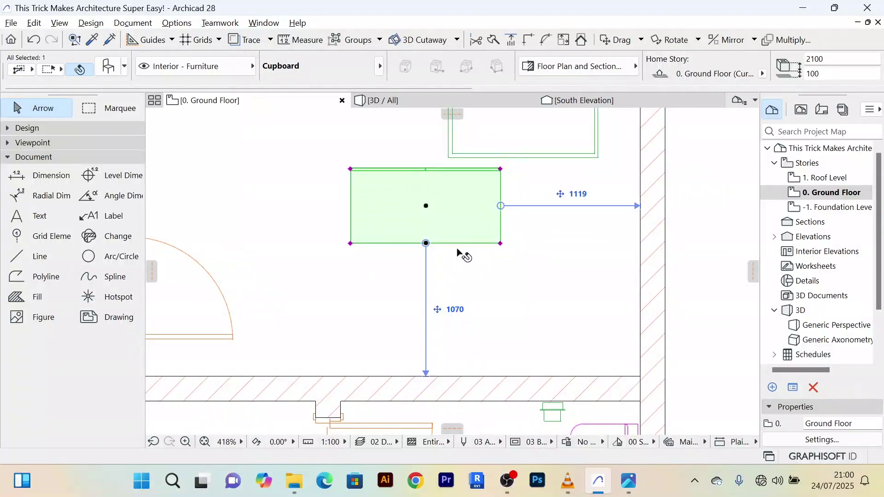
Step: Move the rotated cupboard into the topmost bedroom's lower right corner, against both walls
click(426, 206)
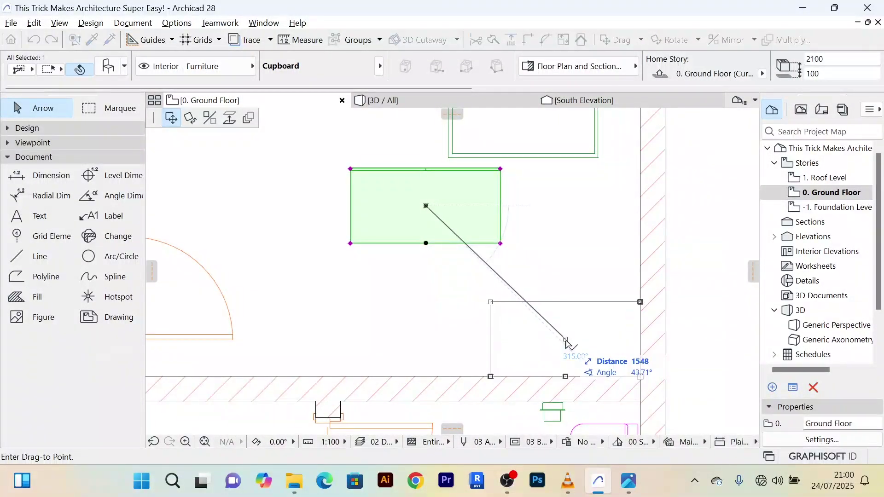
click(569, 350)
scroll(569, 327, down, 3)
scroll(654, 308, down, 3)
middle_drag(656, 291, 618, 226)
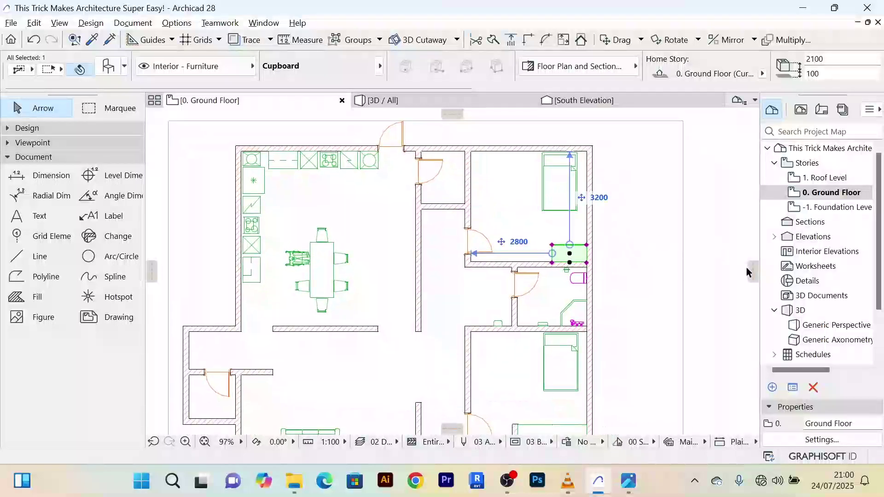
click(684, 273)
Step: Extend the small bathroom's door wall upward past the shared wall into the topmost bedroom
scroll(576, 293, up, 3)
click(444, 333)
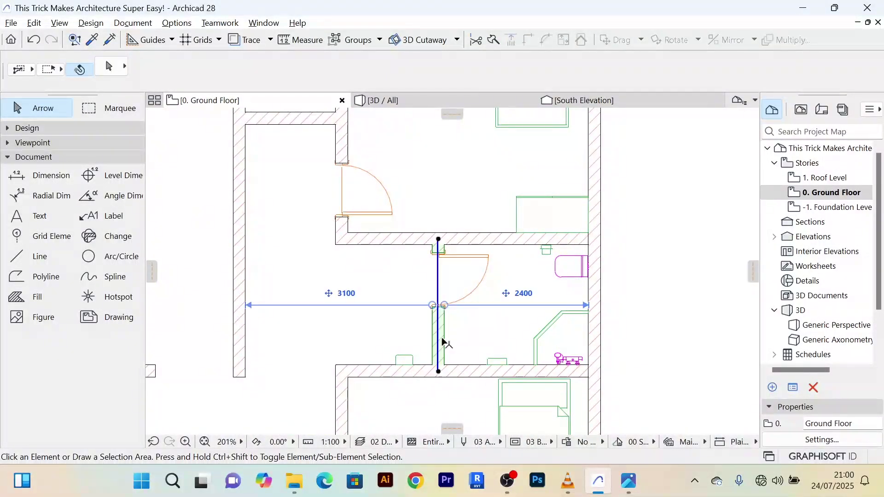
scroll(445, 263, up, 5)
click(439, 255)
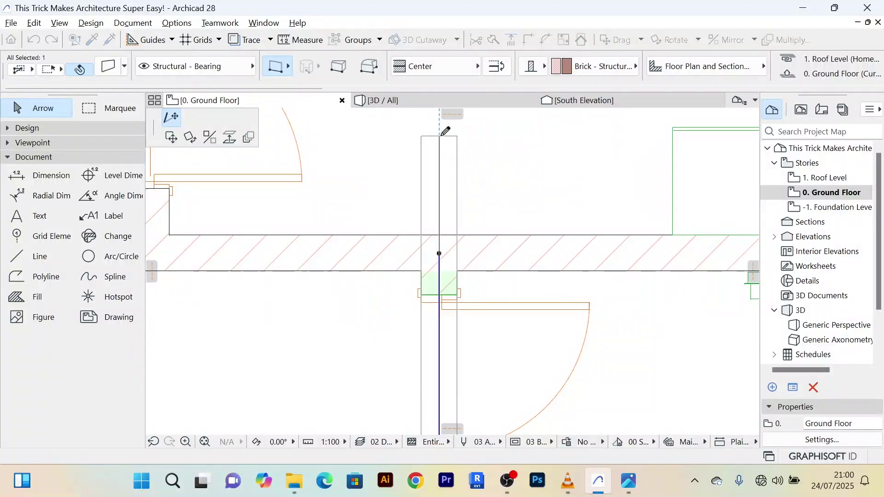
click(439, 135)
scroll(553, 170, down, 5)
Step: Stretch the topmost bedroom cupboard's left end to meet the face of the extended wall
click(608, 177)
scroll(607, 179, up, 5)
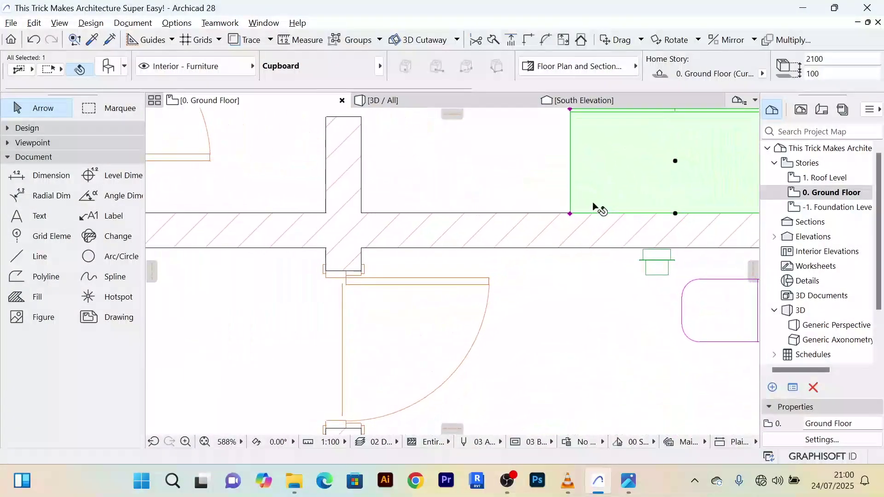
click(569, 215)
scroll(387, 209, up, 5)
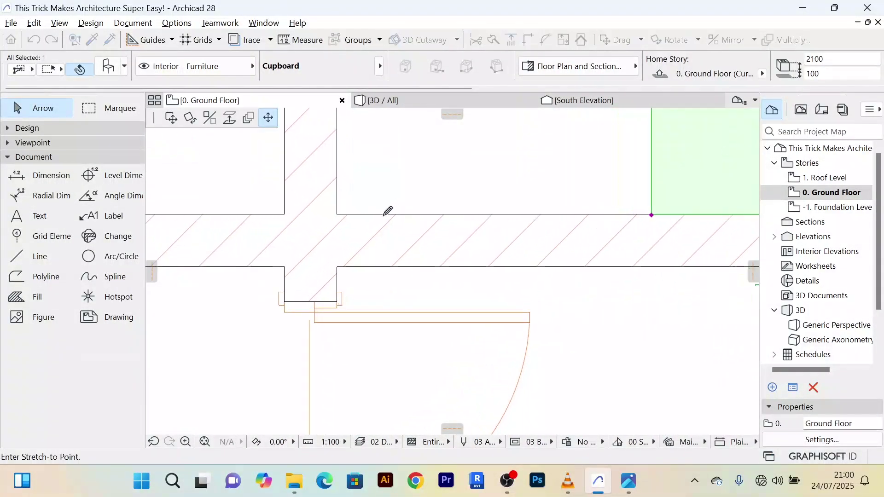
click(298, 212)
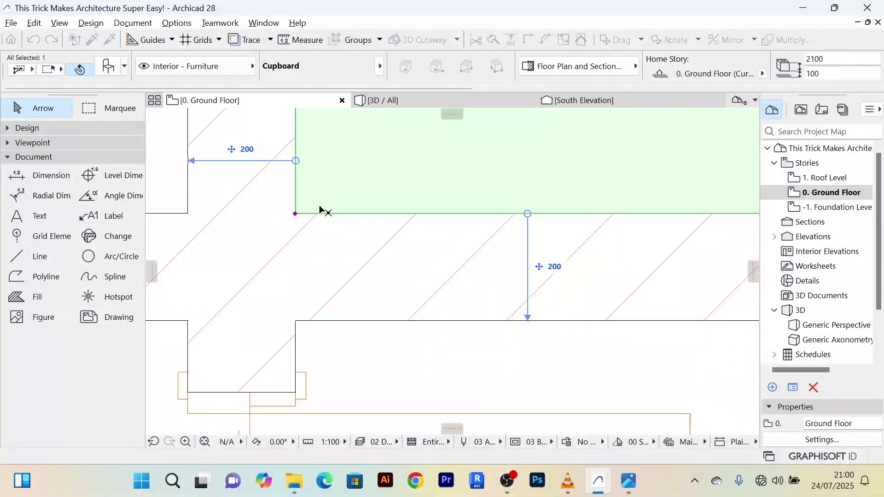
scroll(424, 173, down, 4)
Step: Lengthen the extended wall's upper end to line up with the front of the topmost bedroom's cupboard
scroll(405, 168, up, 1)
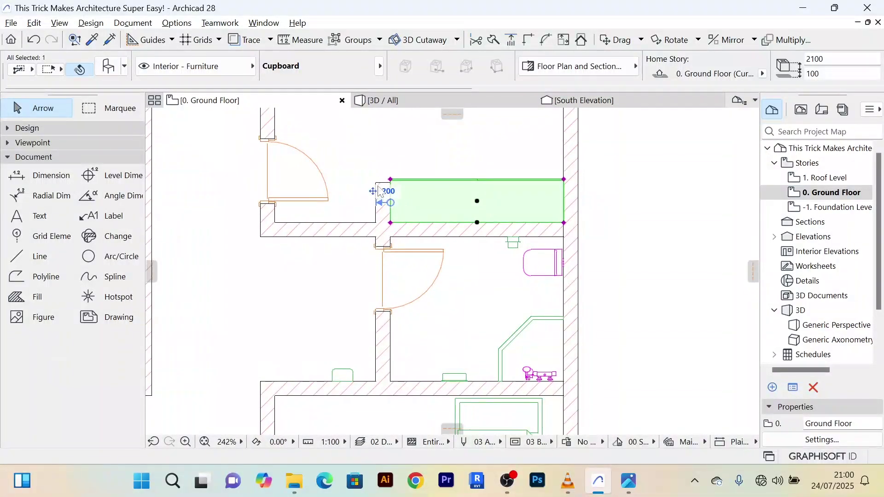
scroll(382, 203, up, 2)
click(387, 197)
scroll(393, 191, up, 6)
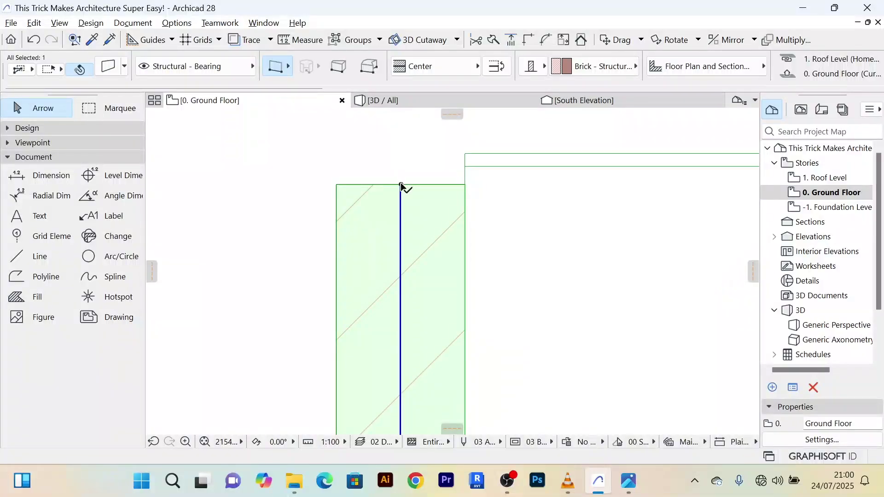
click(400, 185)
click(402, 153)
scroll(417, 169, down, 3)
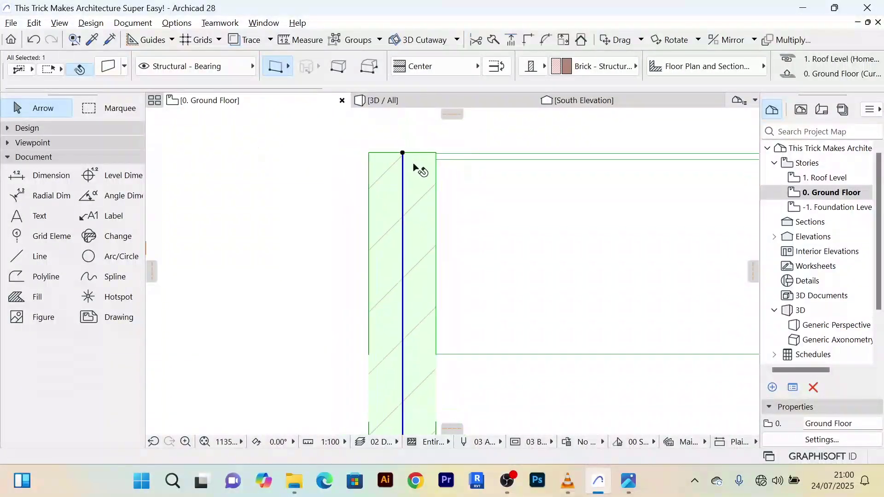
scroll(423, 179, down, 6)
scroll(506, 191, down, 5)
click(643, 192)
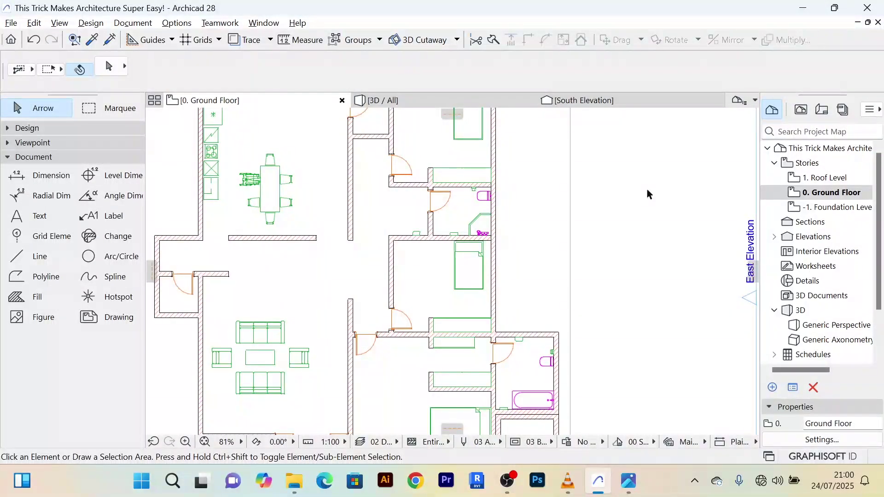
Step: Shift the topmost bedroom's door down along its wall, to about 208 mm from the centre of the lower wall
scroll(648, 188, down, 3)
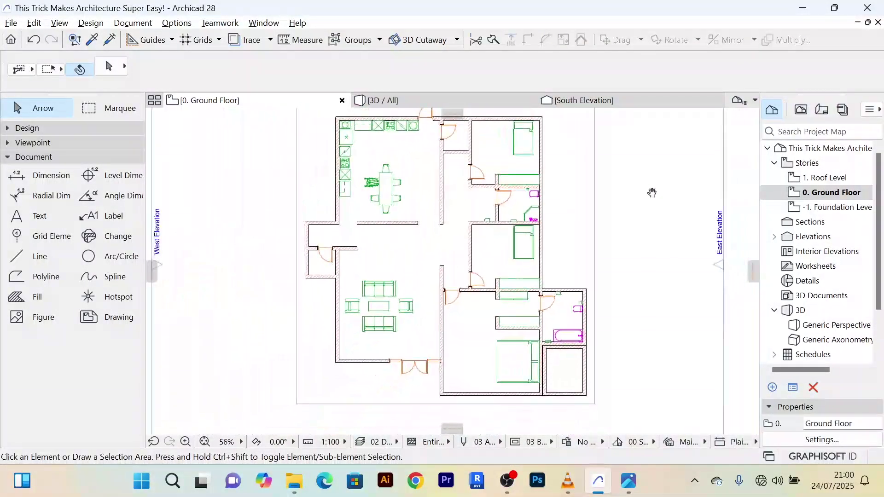
scroll(533, 209, up, 3)
scroll(690, 183, down, 3)
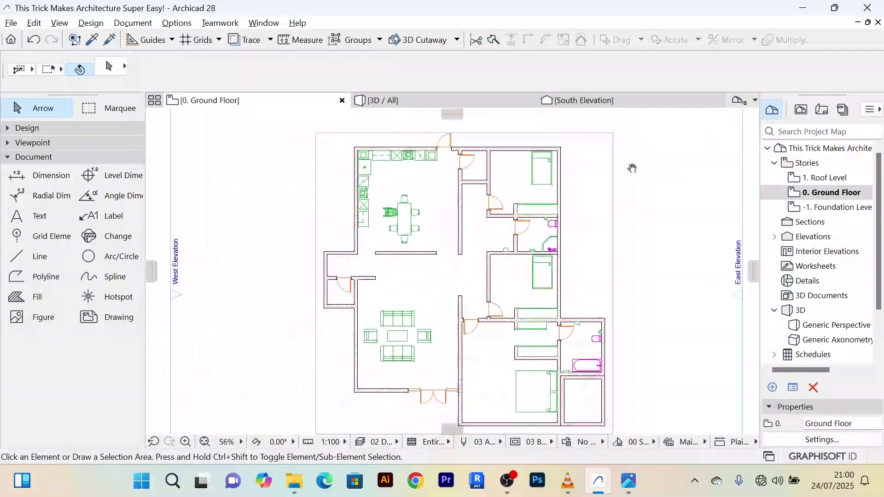
scroll(651, 207, up, 4)
scroll(645, 207, down, 3)
scroll(618, 193, up, 1)
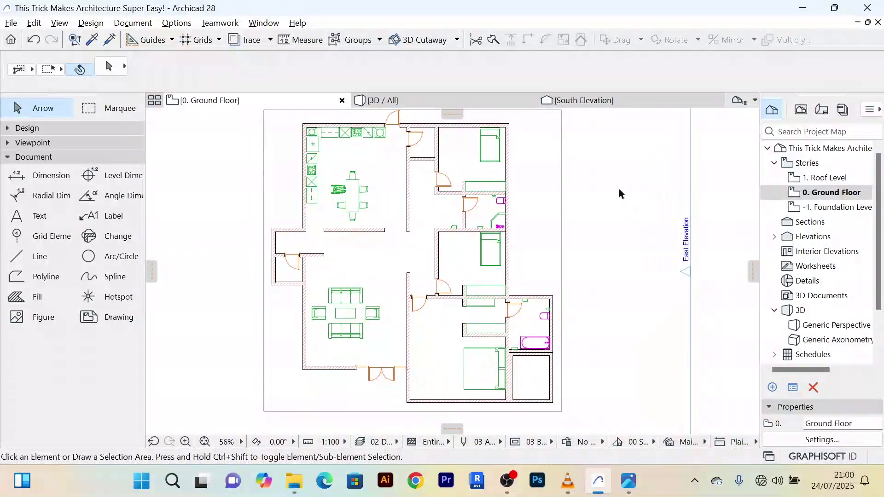
scroll(405, 192, up, 10)
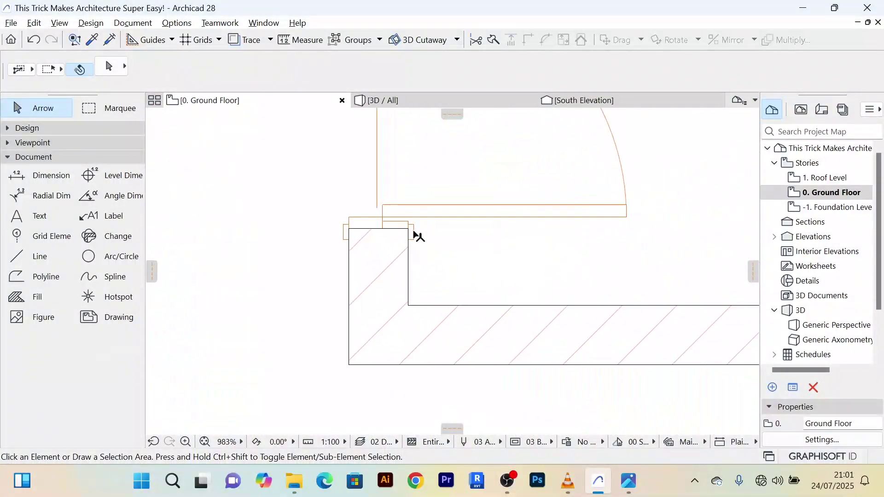
click(414, 235)
scroll(464, 246, down, 2)
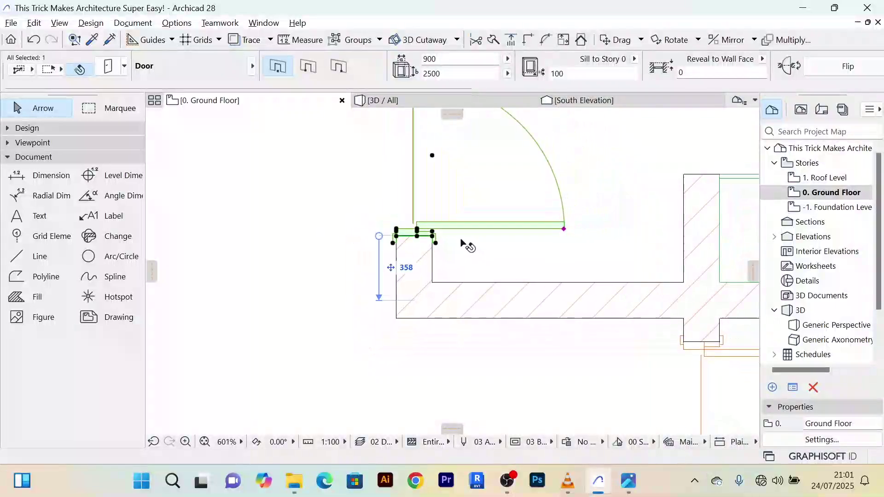
key(shift+Down)
key(shift+Down)
key(shift+Down)
key(shift+Down)
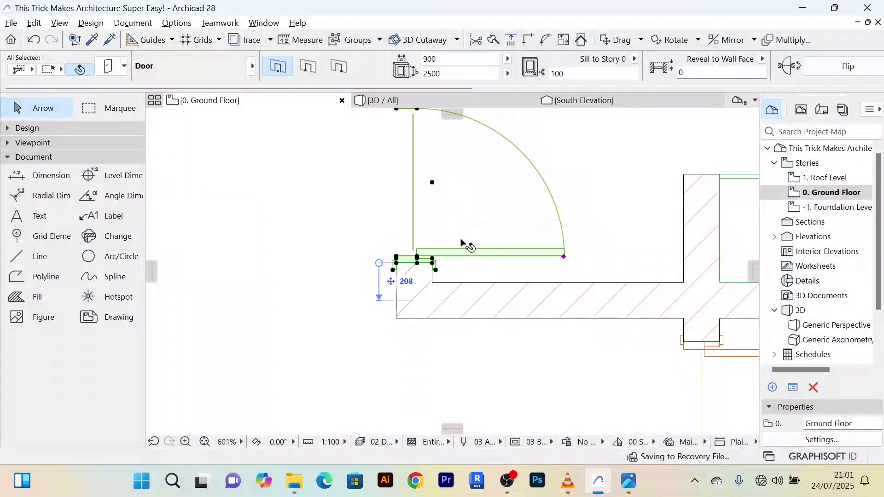
key(shift+Up)
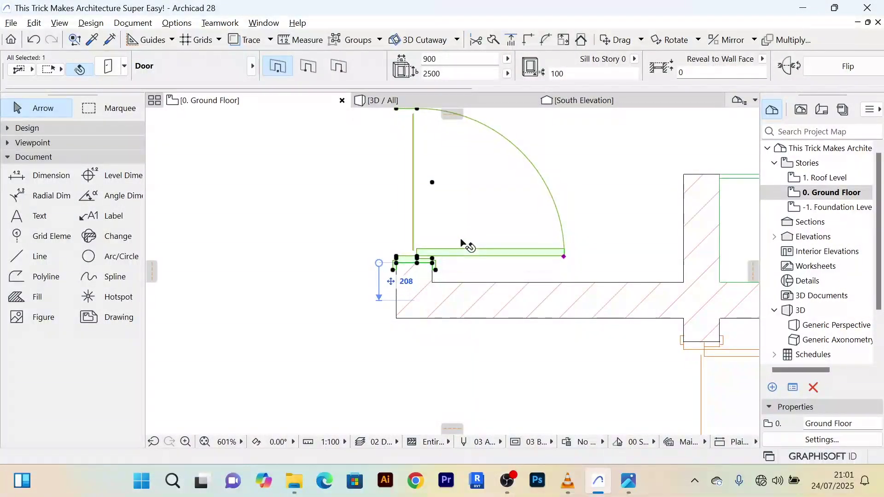
scroll(462, 242, down, 7)
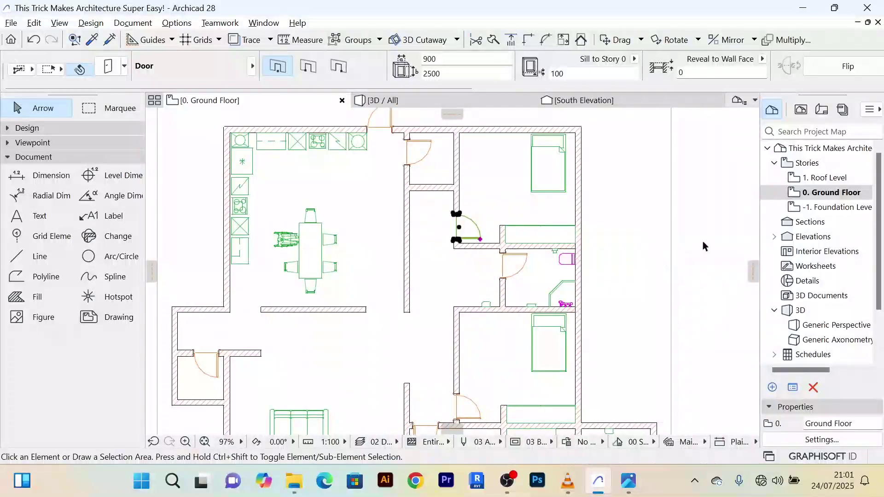
click(702, 242)
Step: Review the overall ground floor layout, including the three furnished bedrooms and the living area
middle_drag(702, 241, 646, 220)
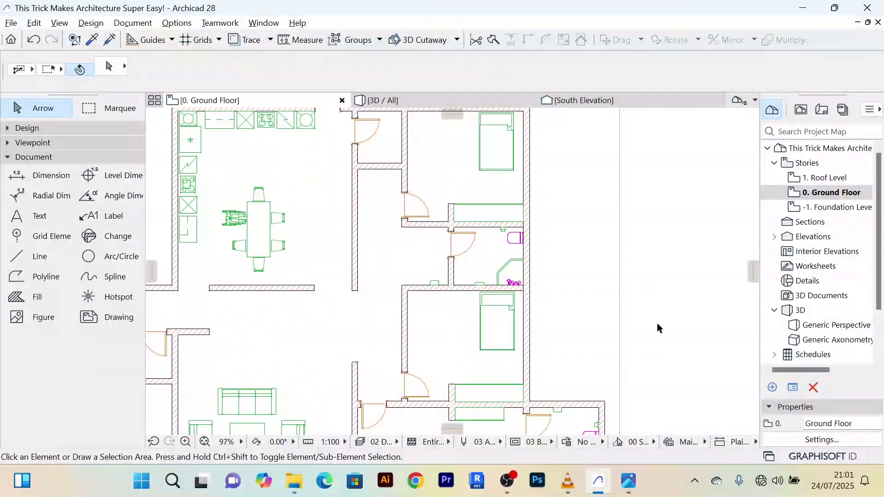
scroll(680, 295, down, 2)
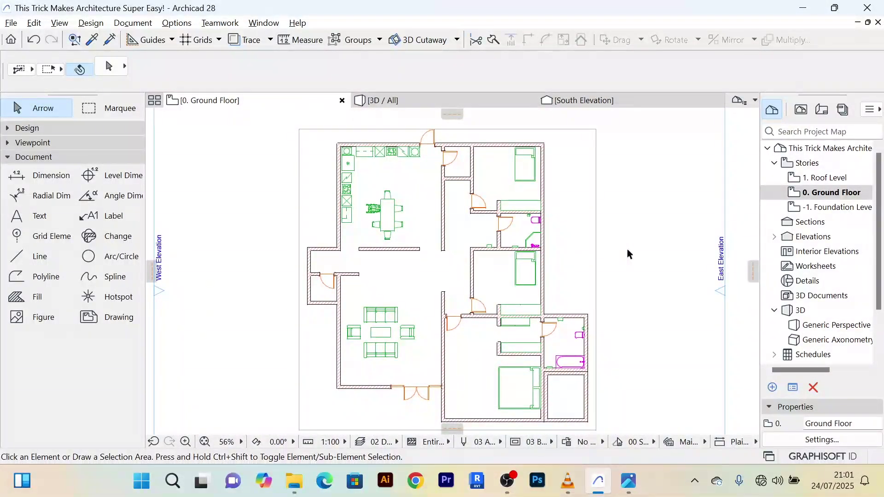
scroll(630, 246, up, 1)
scroll(628, 247, down, 1)
middle_drag(630, 247, 612, 213)
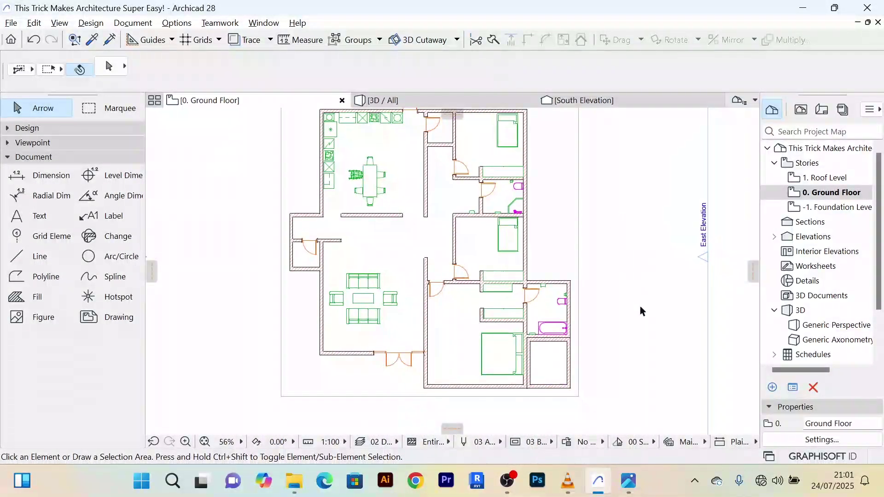
scroll(640, 306, down, 2)
scroll(598, 303, up, 3)
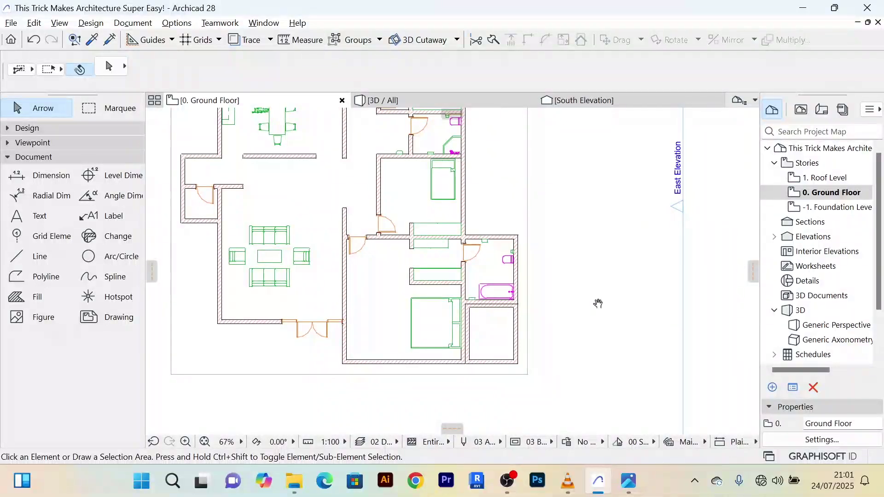
middle_drag(598, 304, 616, 310)
scroll(617, 311, down, 1)
scroll(617, 311, down, 1)
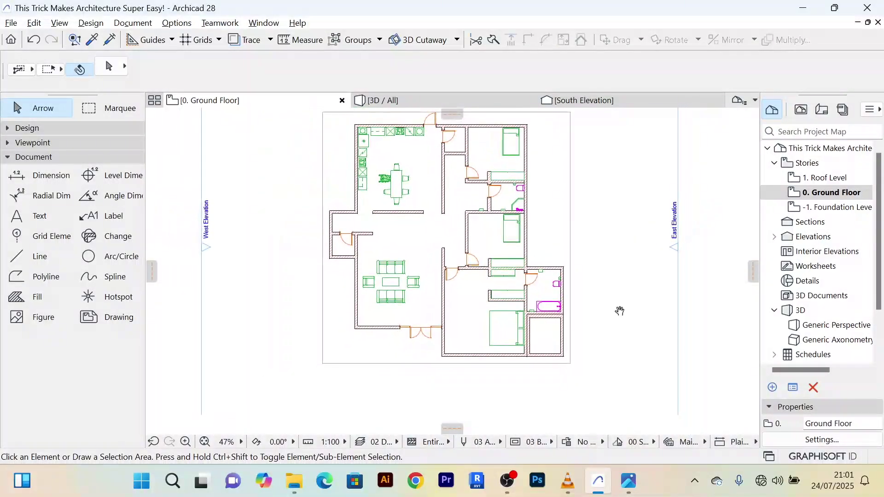
Step: Inspect the empty enclosed room below the master bedroom's bathroom and how it relates to the surrounding rooms
scroll(619, 311, up, 2)
scroll(598, 290, up, 2)
scroll(493, 290, up, 3)
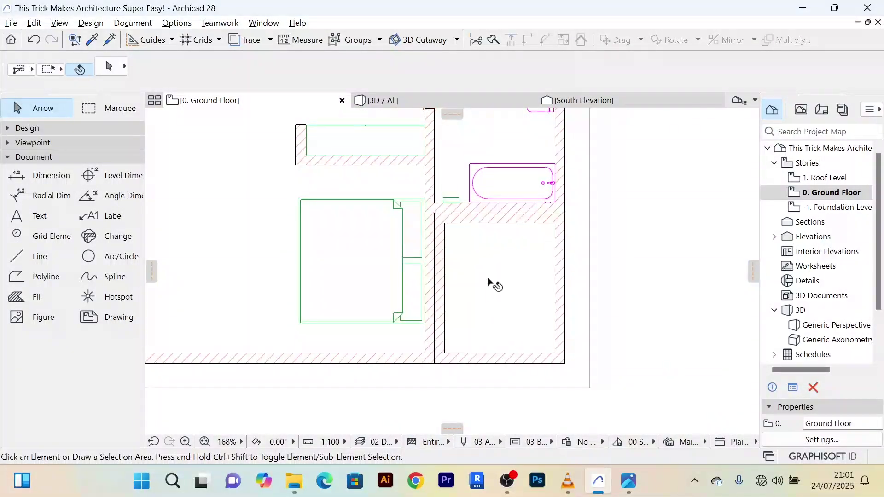
scroll(490, 283, up, 2)
scroll(507, 201, down, 4)
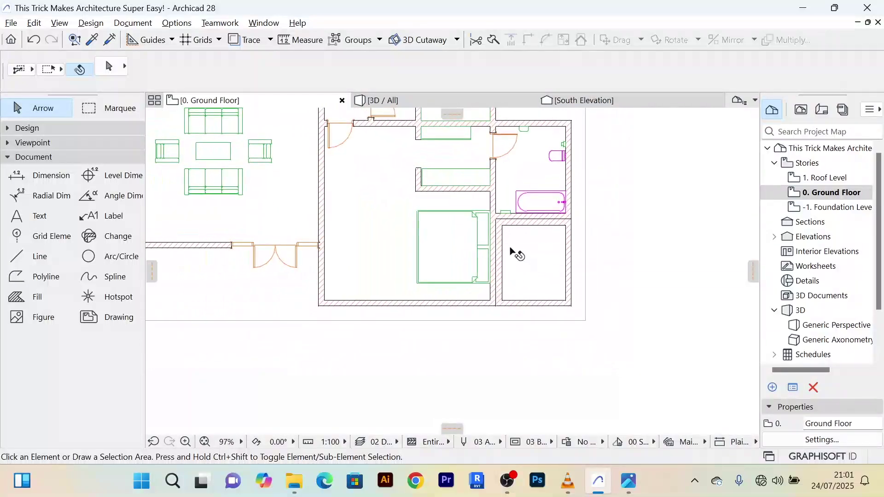
scroll(539, 257, up, 4)
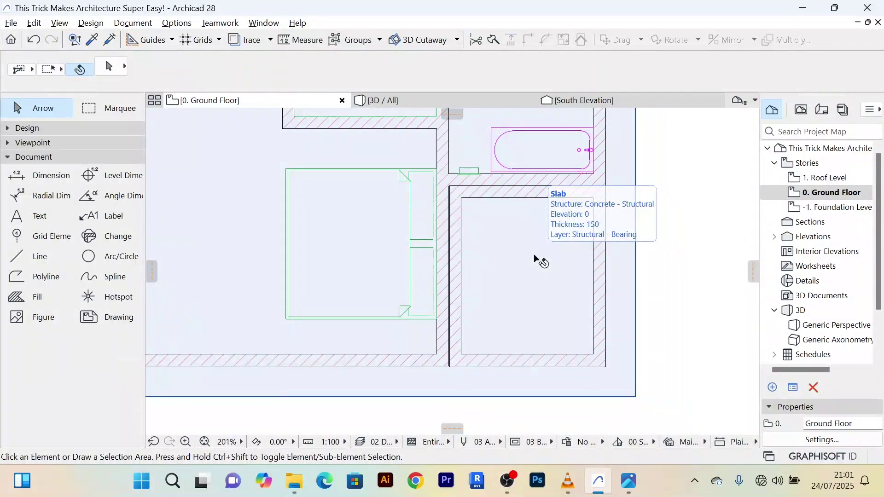
scroll(675, 243, down, 2)
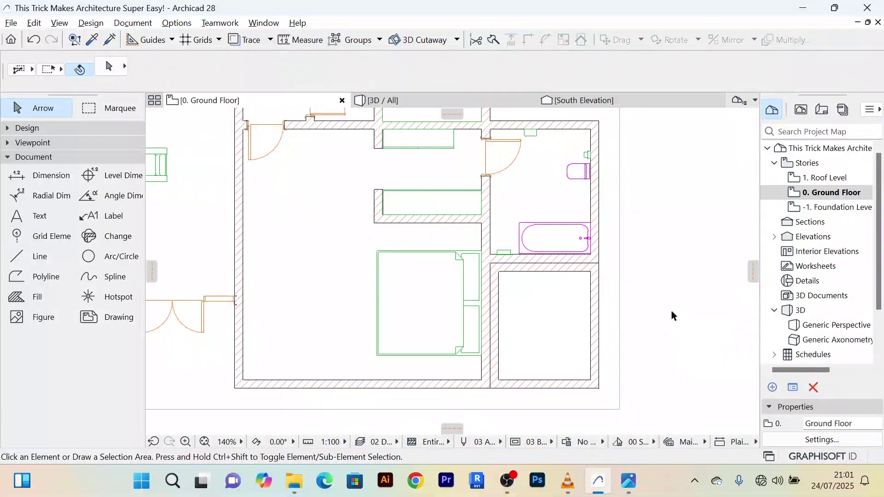
scroll(670, 311, down, 2)
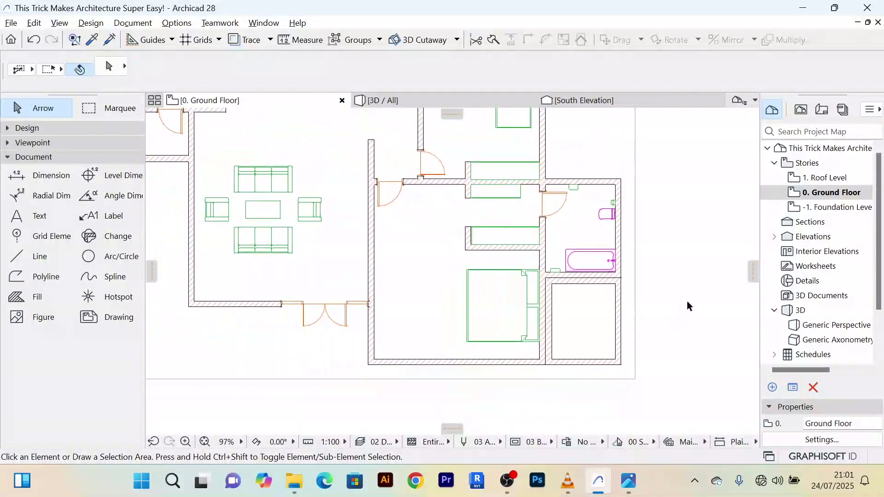
scroll(691, 297, down, 2)
scroll(495, 275, up, 2)
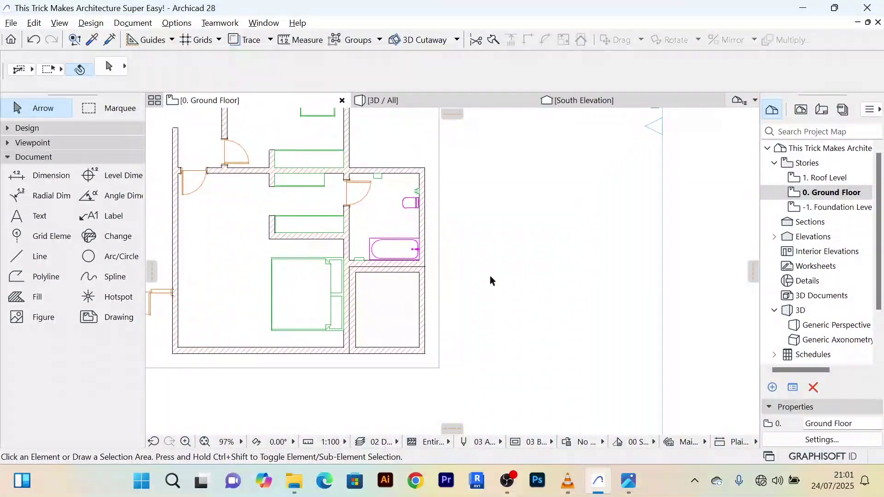
scroll(581, 287, down, 3)
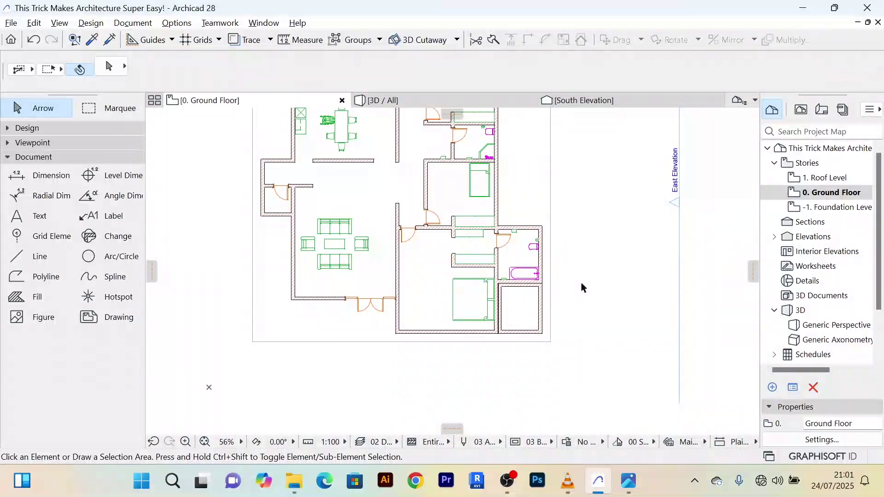
scroll(571, 297, up, 4)
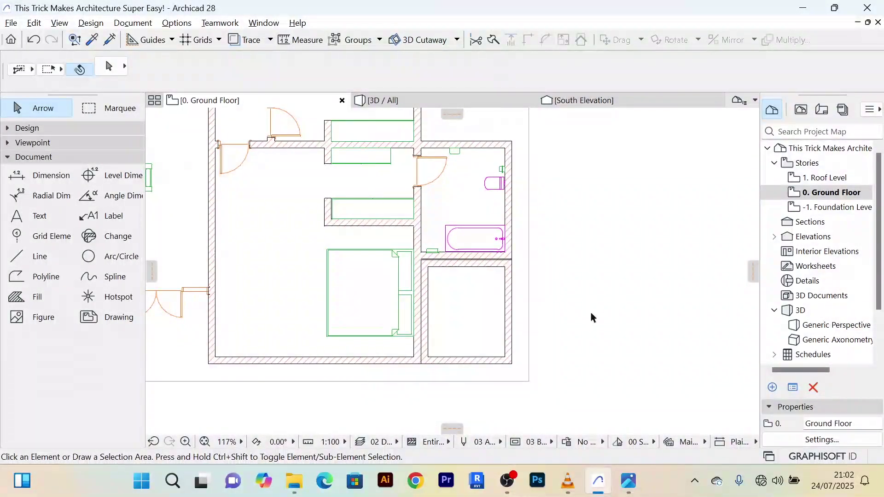
scroll(594, 315, down, 2)
scroll(619, 297, down, 2)
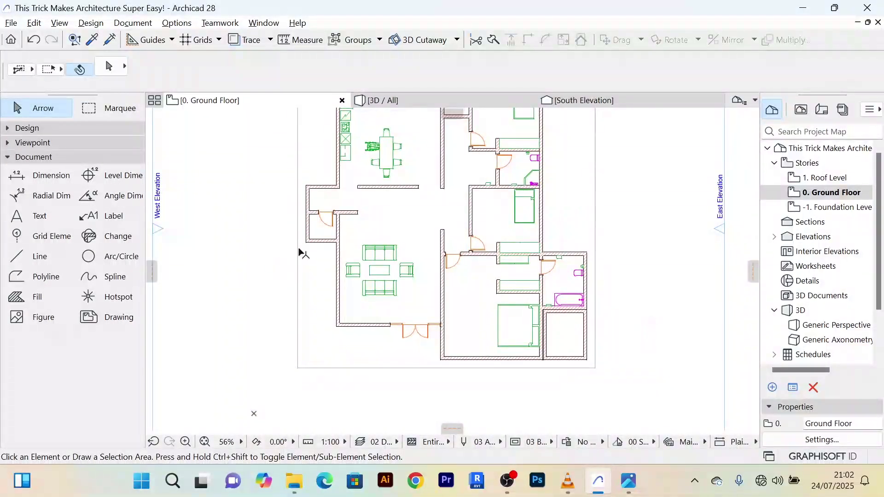
Step: Copy the WC from the small bathroom between the bedrooms into the small room on the house's left side
scroll(324, 234, up, 6)
scroll(325, 235, down, 2)
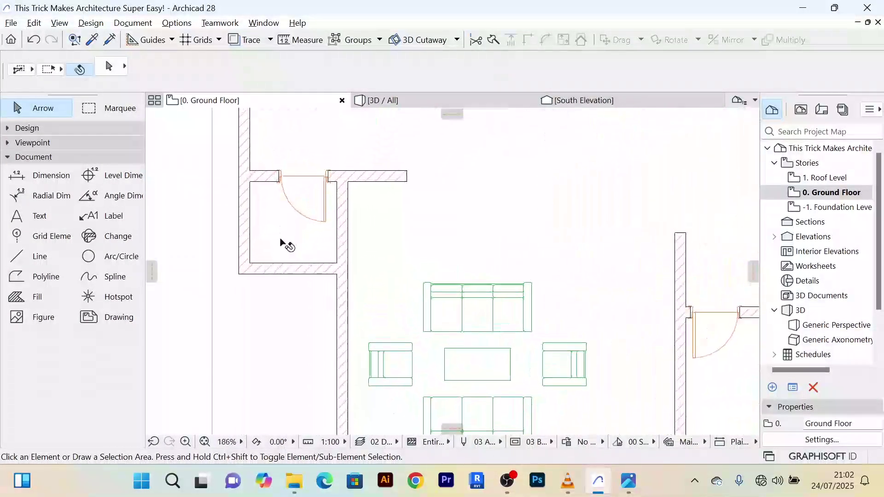
scroll(685, 159, up, 7)
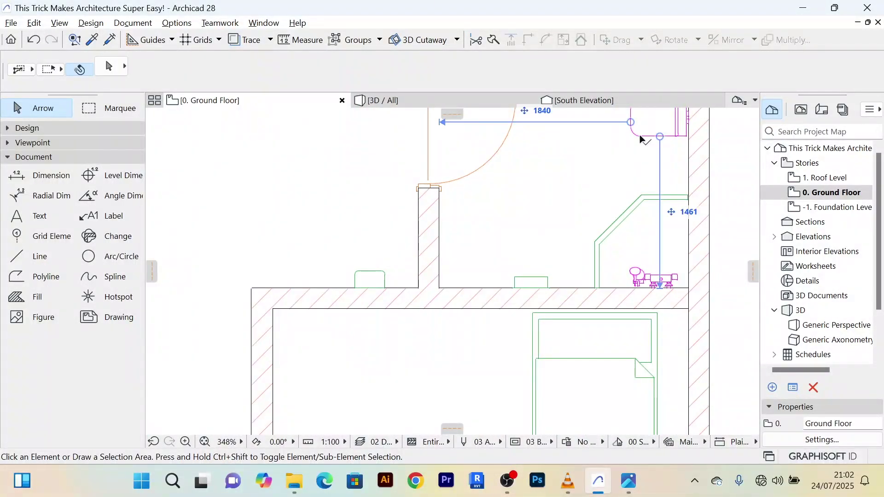
click(642, 139)
scroll(642, 138, down, 8)
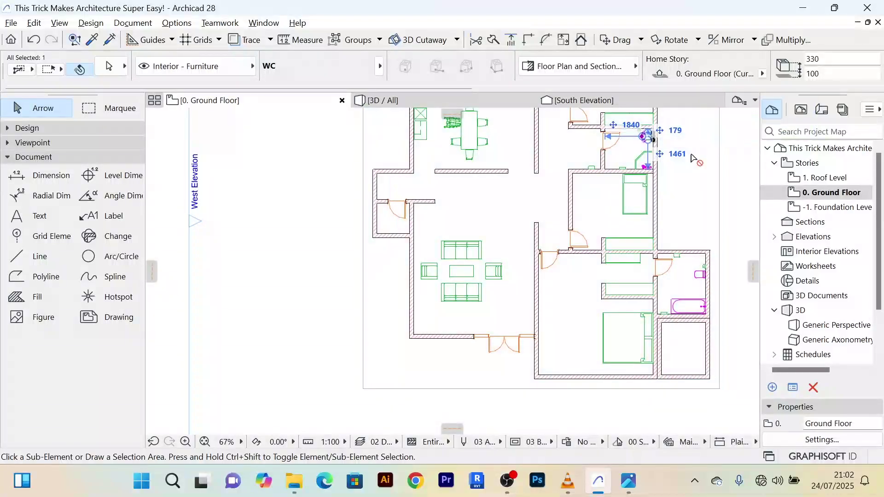
key(ctrl+shift+d)
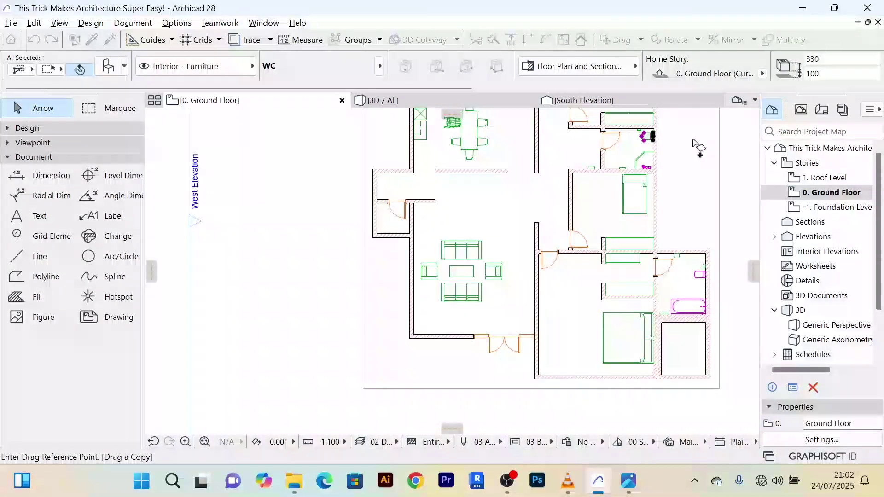
click(652, 138)
scroll(392, 239, up, 4)
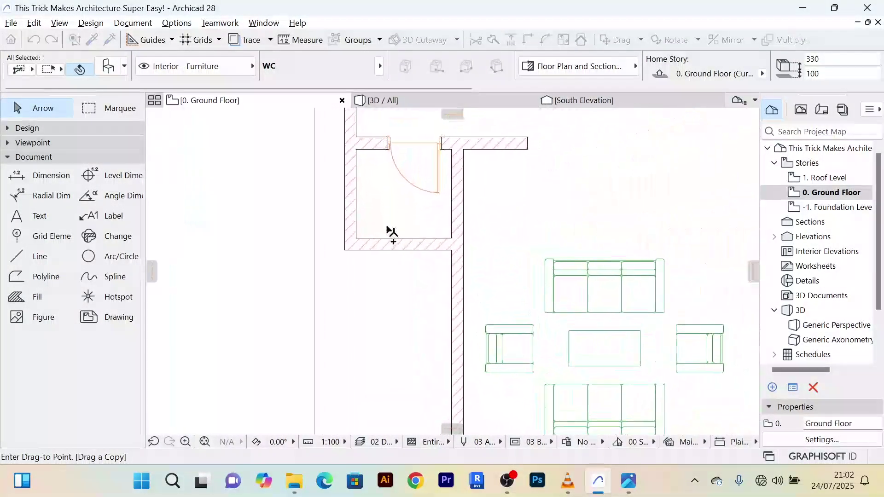
click(383, 227)
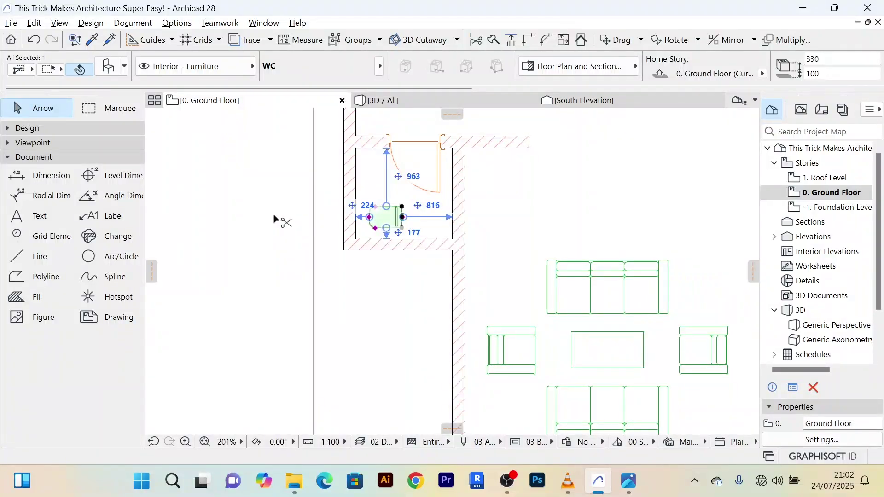
Step: Rotate the copied WC by -90° and set its distance from the small room's lower wall to 0
key(ctrl+e)
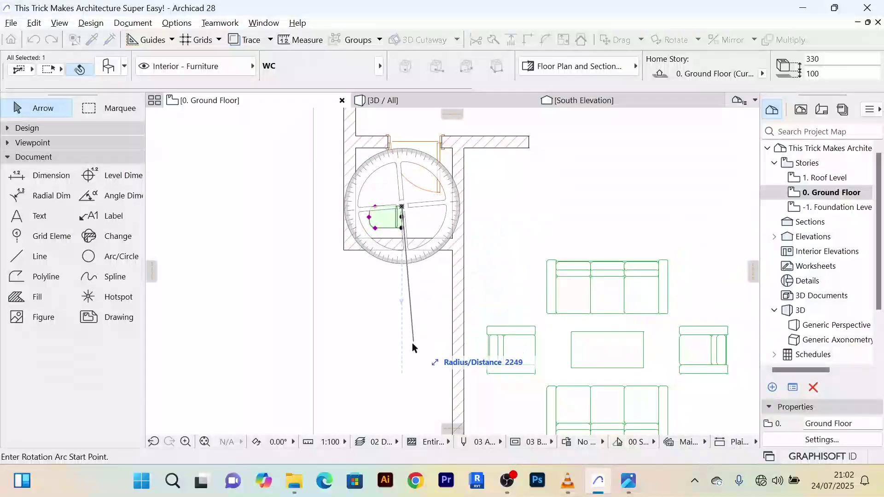
click(402, 366)
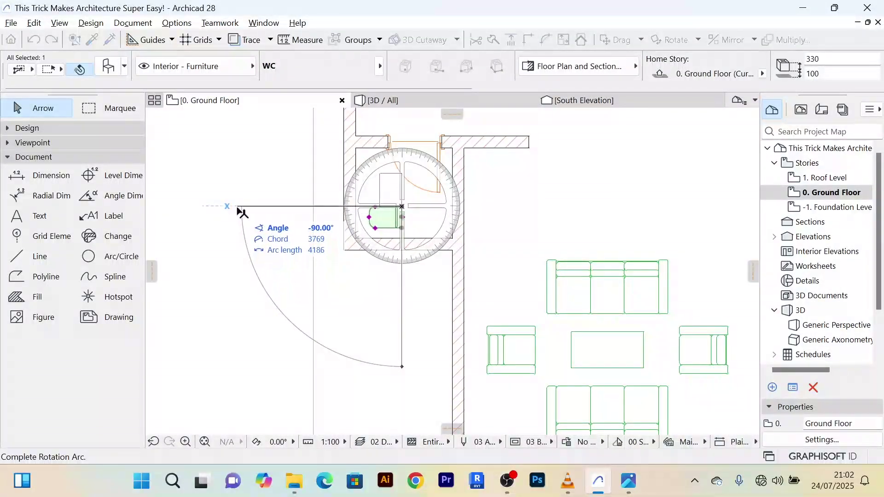
click(237, 207)
scroll(395, 218, up, 5)
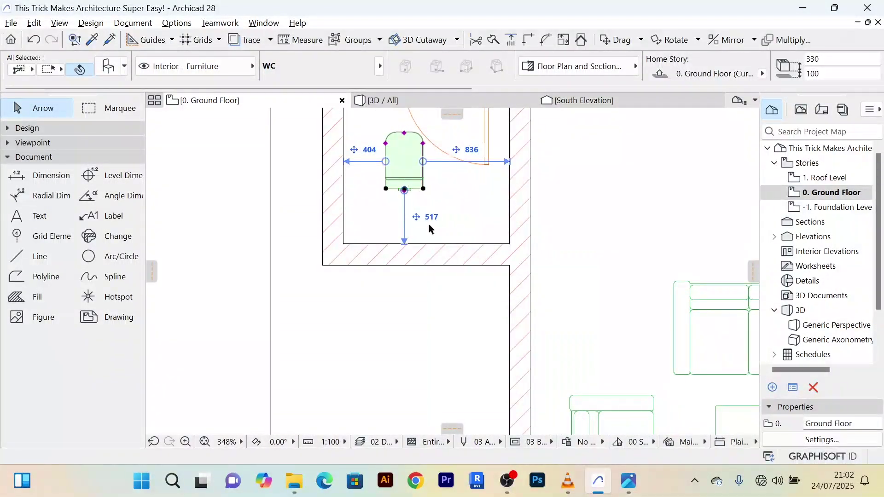
text(0)
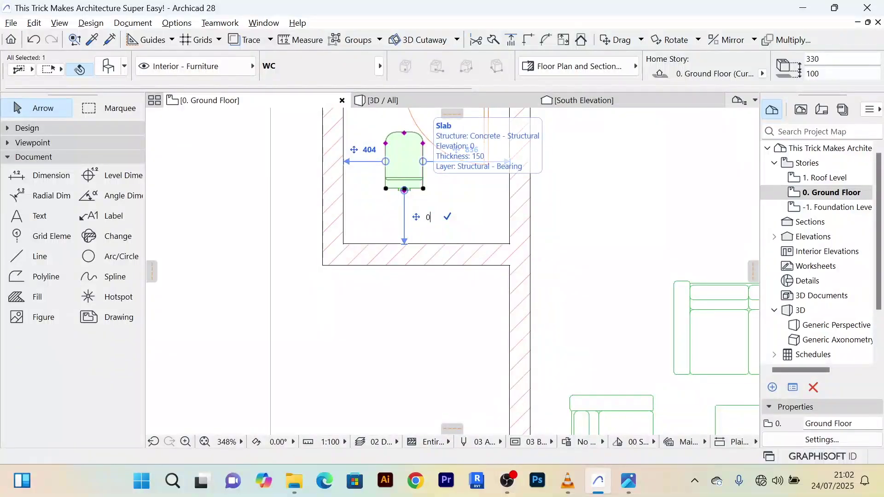
key(Return)
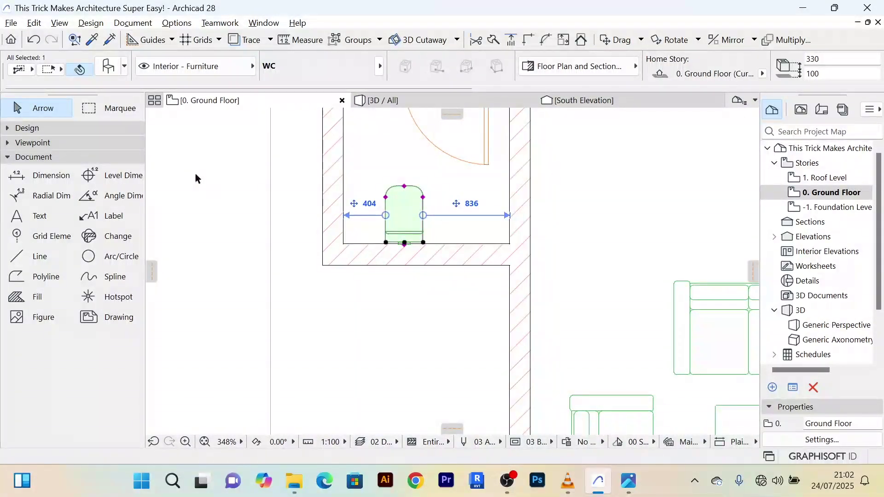
Step: Nudge the copied WC left along the lower wall until it is 154 mm from the small room's left wall
key(shift+Left)
key(shift+Left)
key(shift+Left)
key(shift+Left)
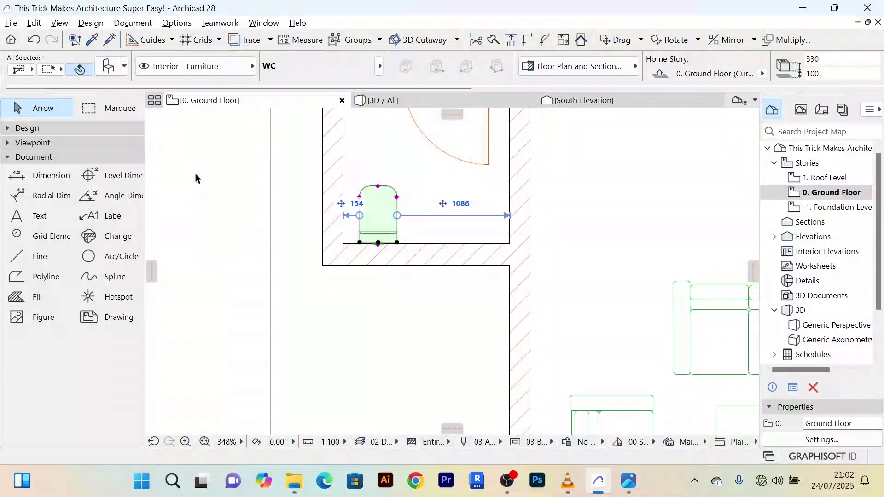
scroll(201, 171, down, 5)
click(659, 242)
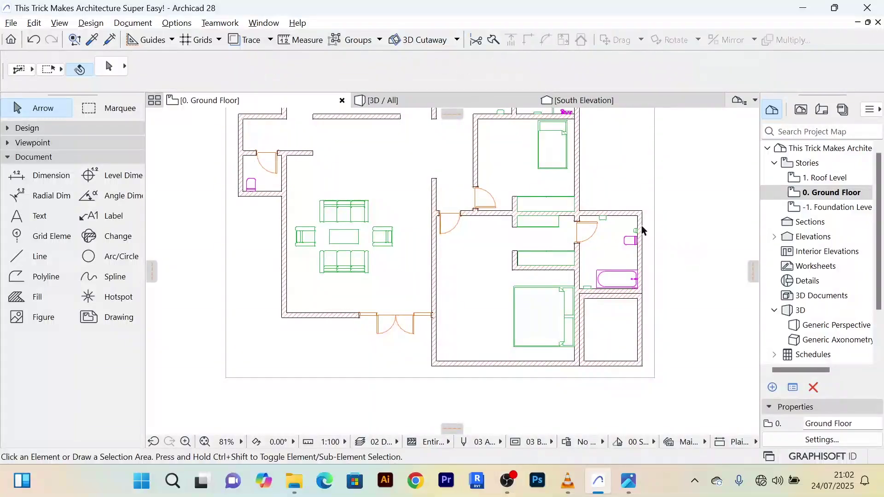
Step: Copy the toilet paper dispenser from the master bathroom to the lower wall of the small toilet room, beside the WC
scroll(644, 240, up, 8)
click(644, 265)
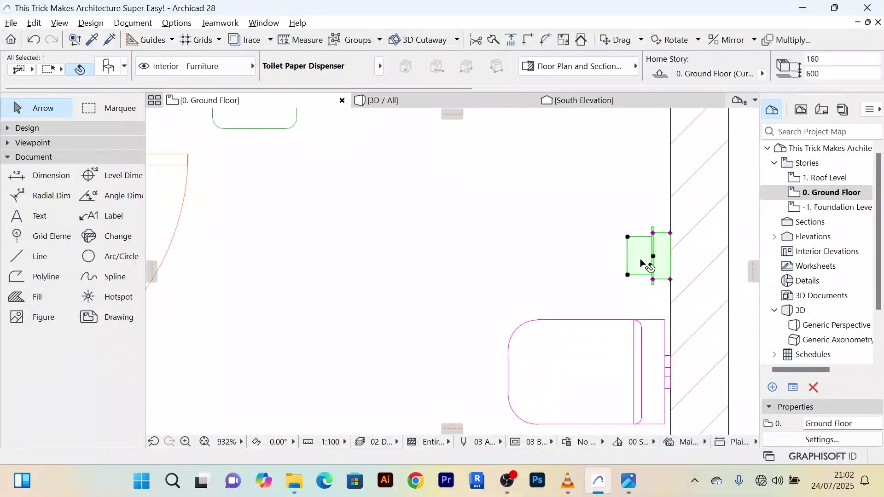
scroll(656, 262, down, 8)
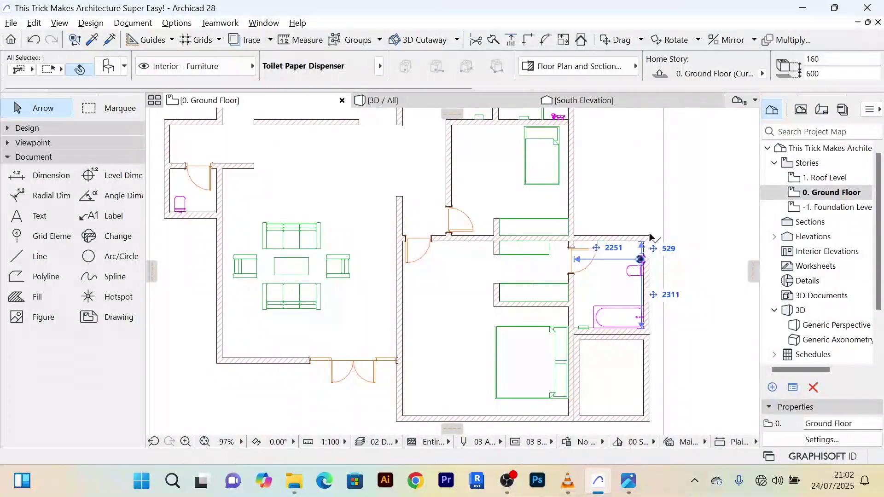
key(ctrl+d)
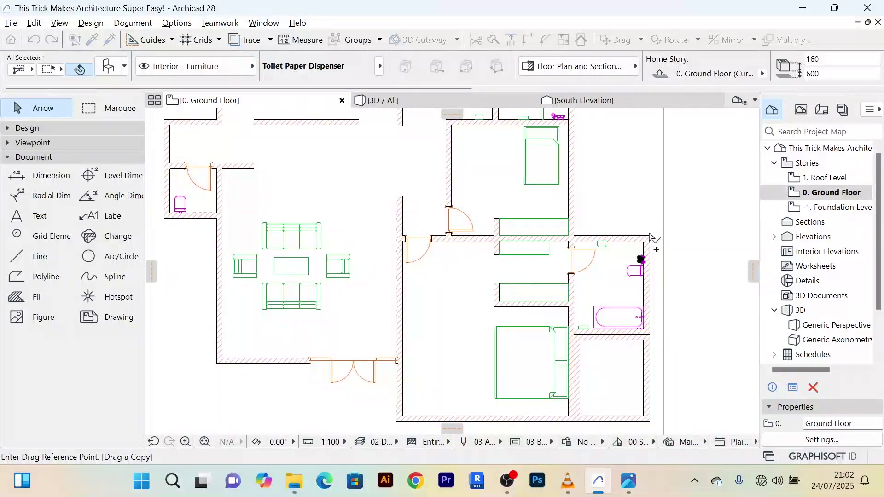
scroll(654, 254, up, 8)
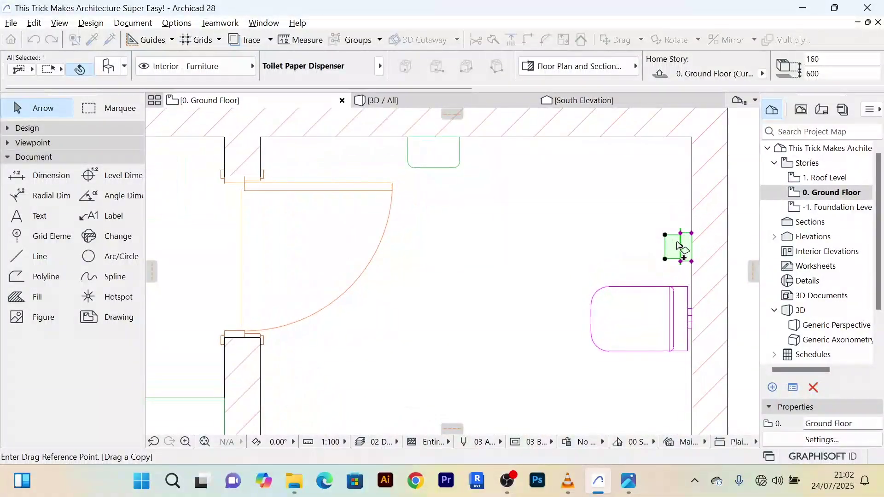
click(679, 246)
scroll(361, 274, down, 7)
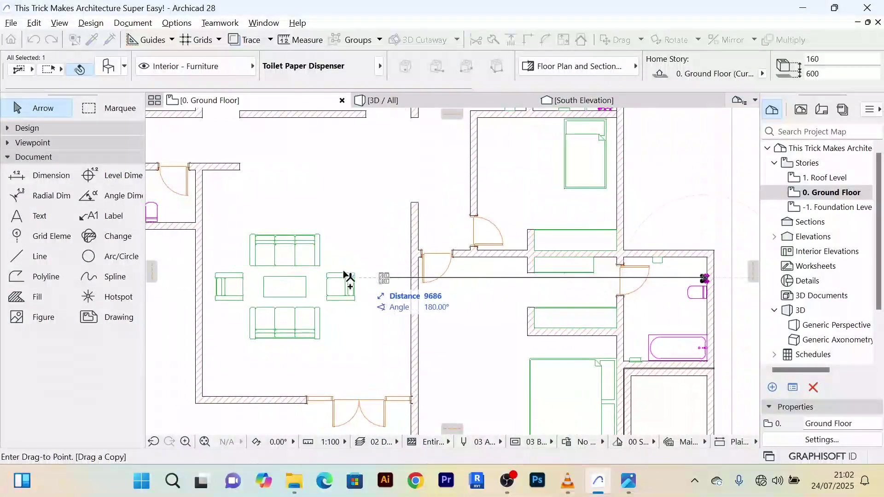
scroll(414, 281, down, 2)
scroll(365, 262, up, 8)
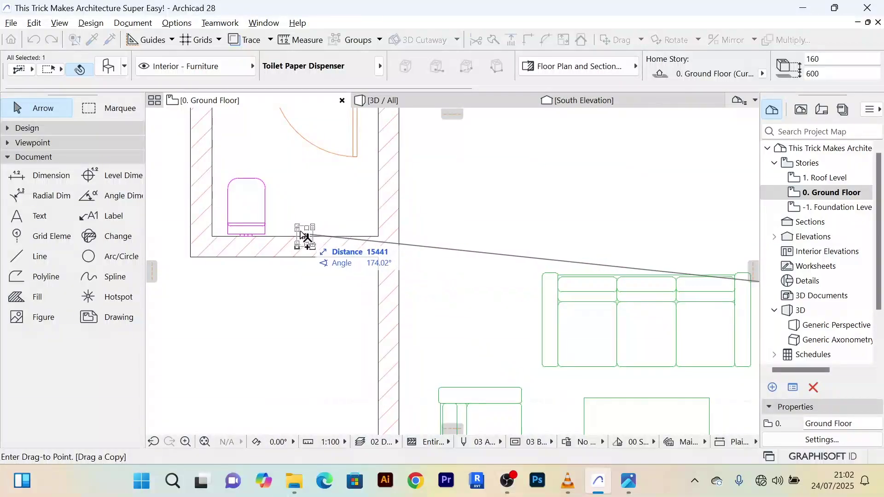
click(297, 235)
Step: Rotate the copied toilet paper dispenser by -90° and set it flush against the small toilet room's lower wall
scroll(315, 268, up, 3)
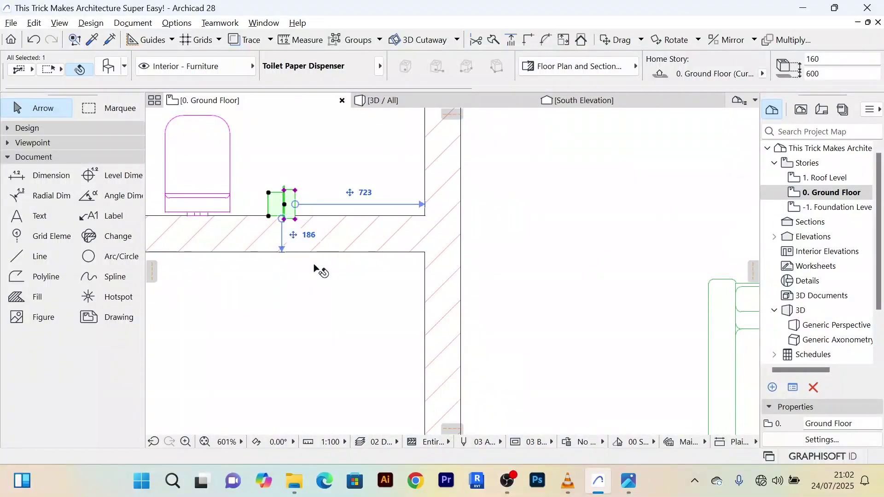
key(ctrl+e)
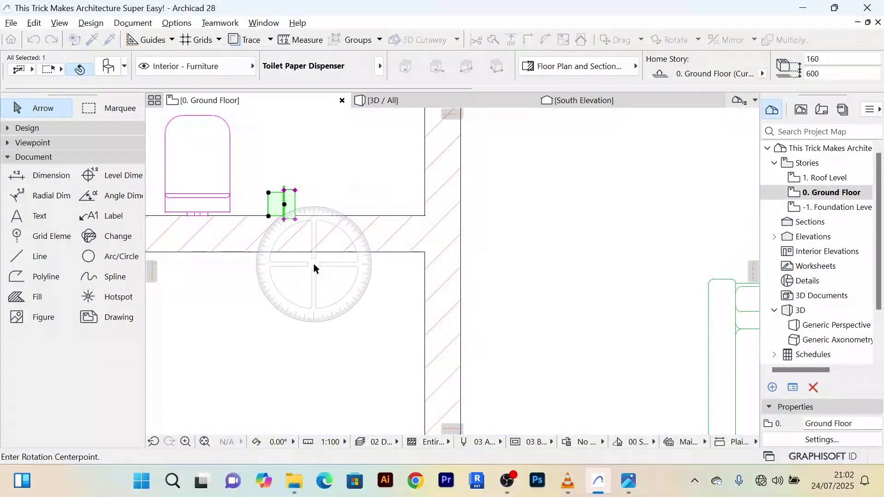
click(295, 189)
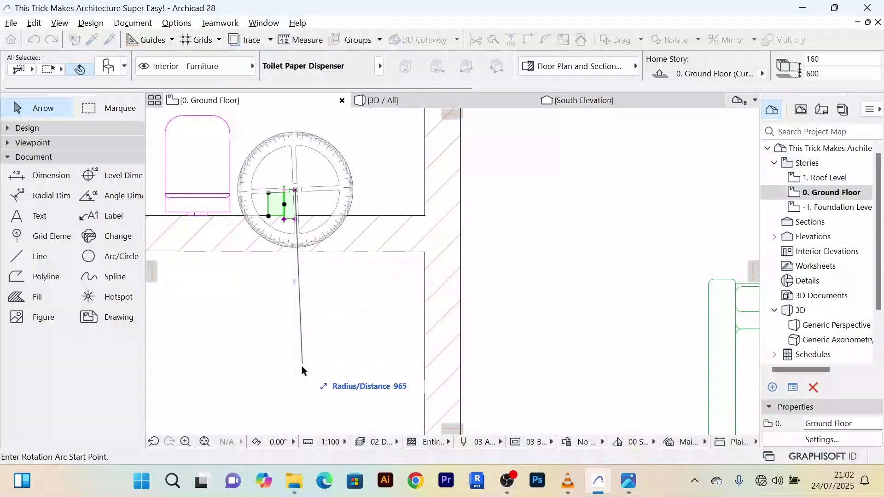
click(295, 366)
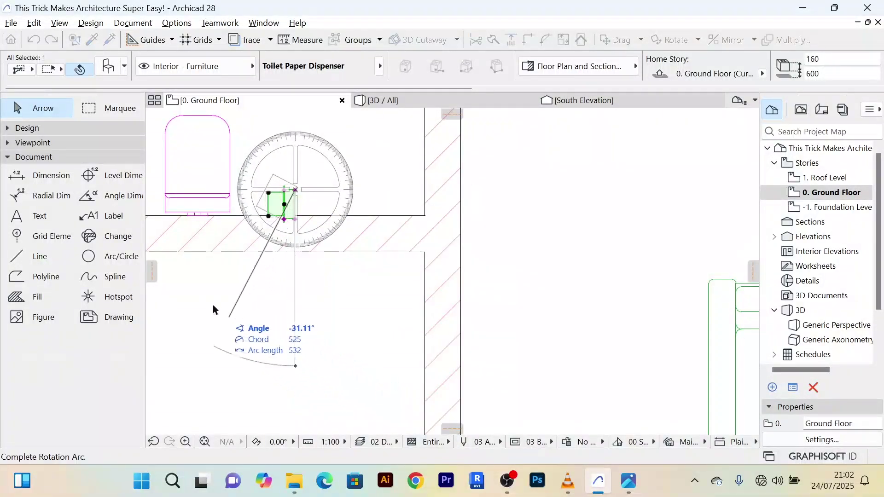
click(161, 184)
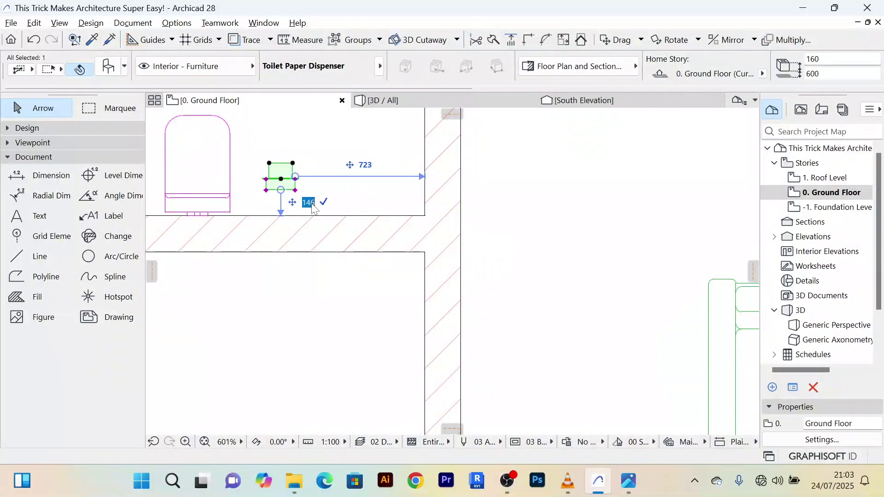
key(Return)
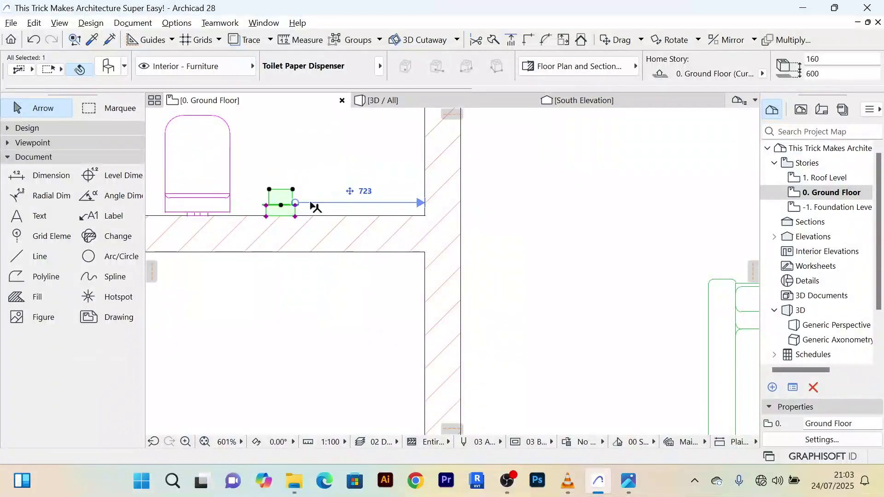
Step: Copy the hand dryer from the master bathroom's upper wall to the left wall of the space above the small toilet room
scroll(300, 145, down, 10)
scroll(564, 258, down, 2)
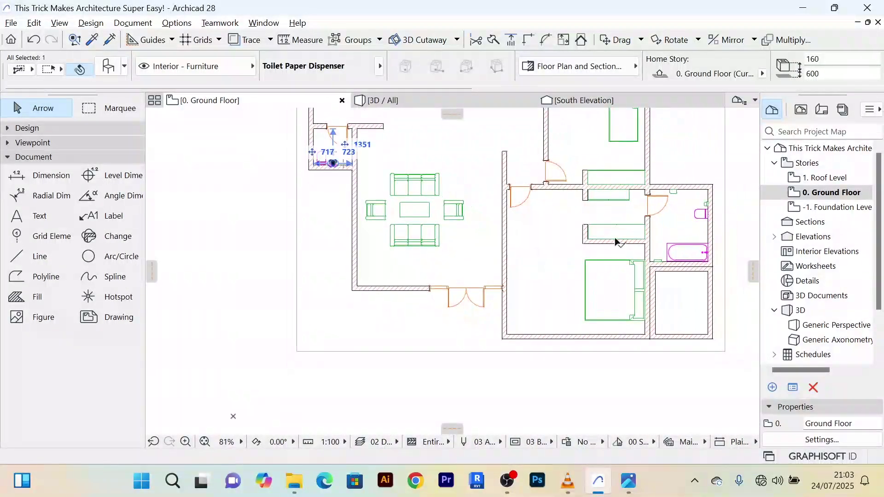
scroll(672, 194, up, 5)
click(673, 195)
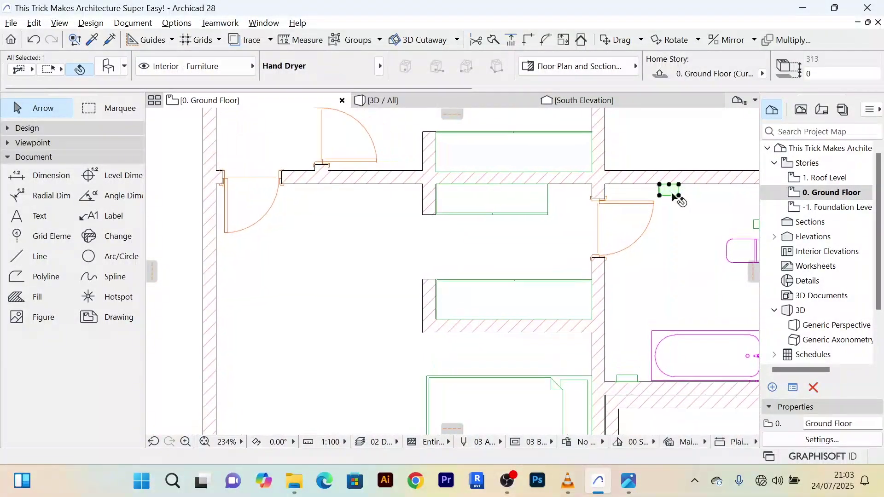
scroll(672, 195, up, 4)
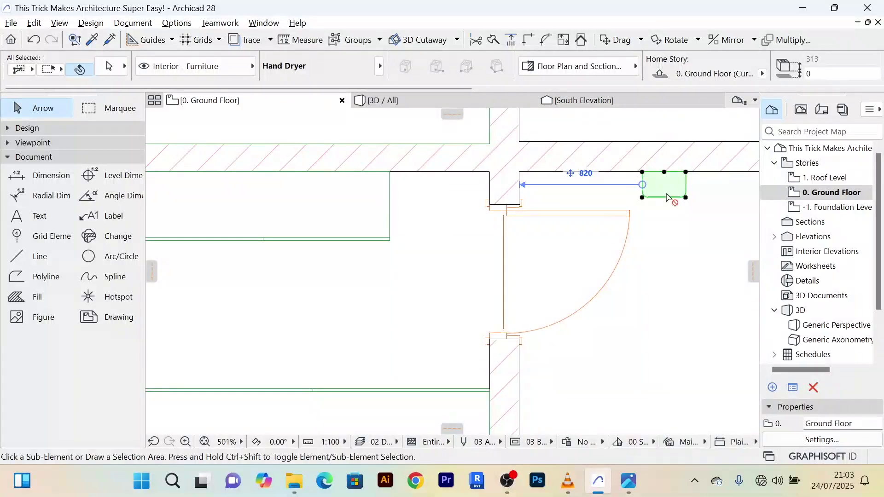
key(ctrl+shift+d)
scroll(670, 197, down, 4)
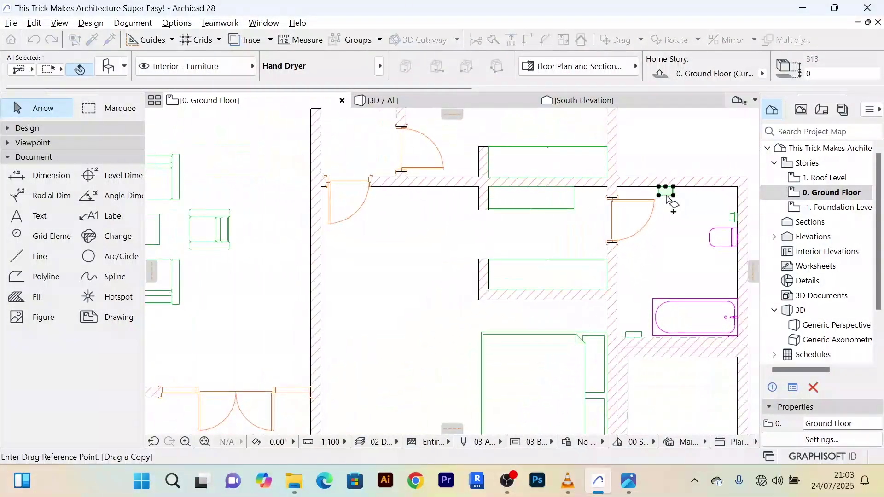
click(670, 197)
scroll(271, 266, down, 3)
middle_drag(269, 263, 513, 247)
scroll(444, 191, up, 4)
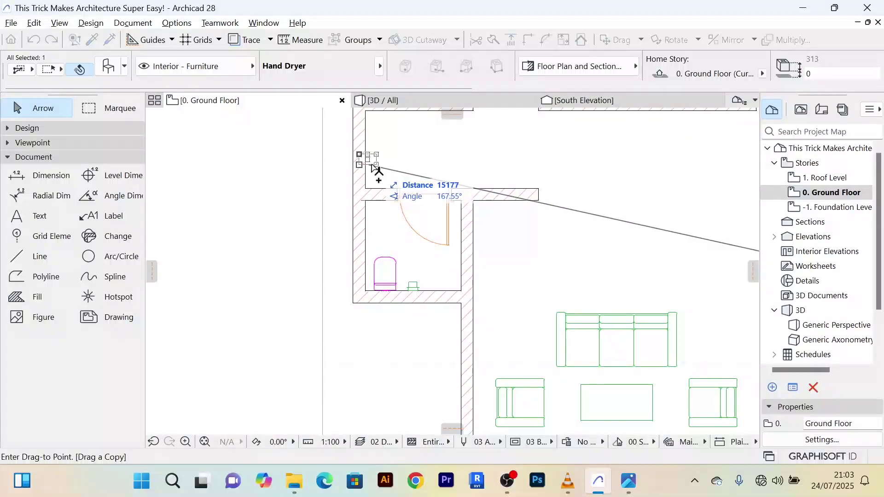
click(371, 162)
Step: Rotate the copied hand dryer by 90° against the left wall and set its distance from the wall below to 200 mm
scroll(402, 181, up, 4)
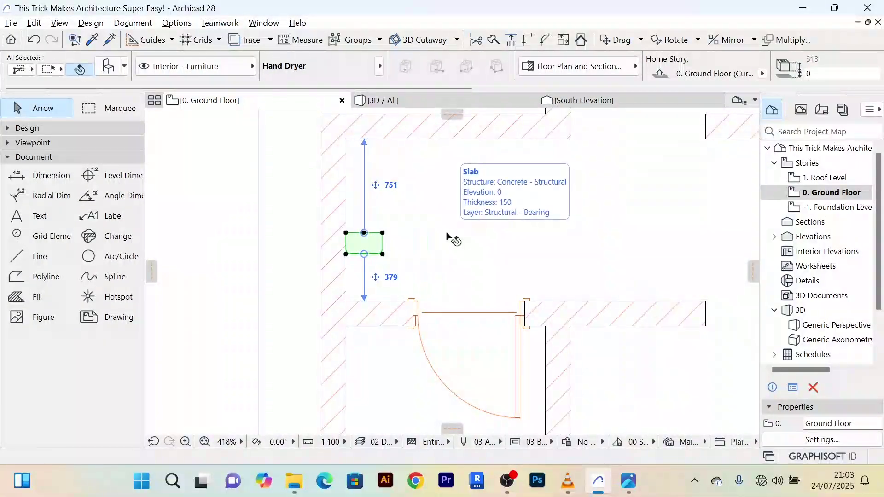
key(ctrl+e)
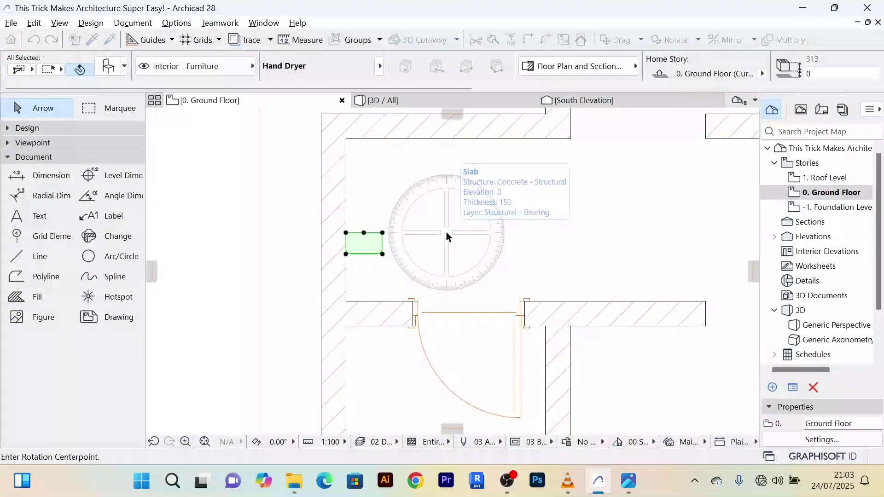
click(345, 232)
click(502, 233)
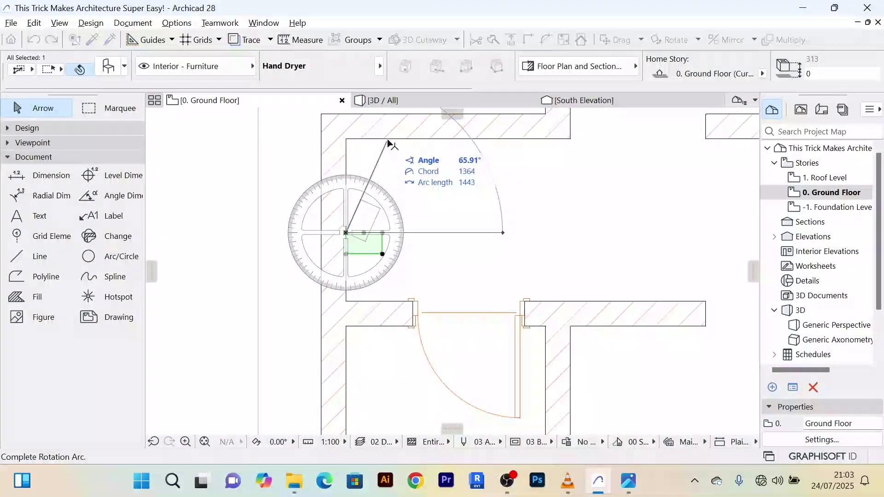
click(348, 137)
scroll(368, 235, up, 3)
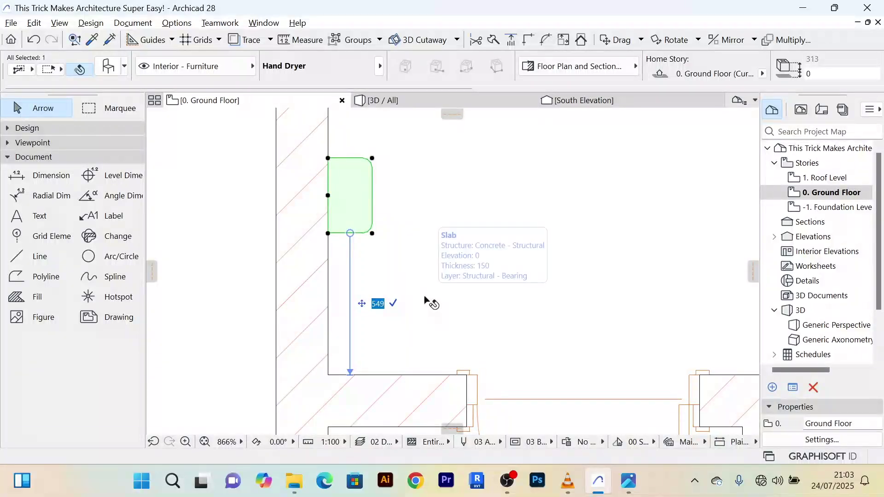
text(200)
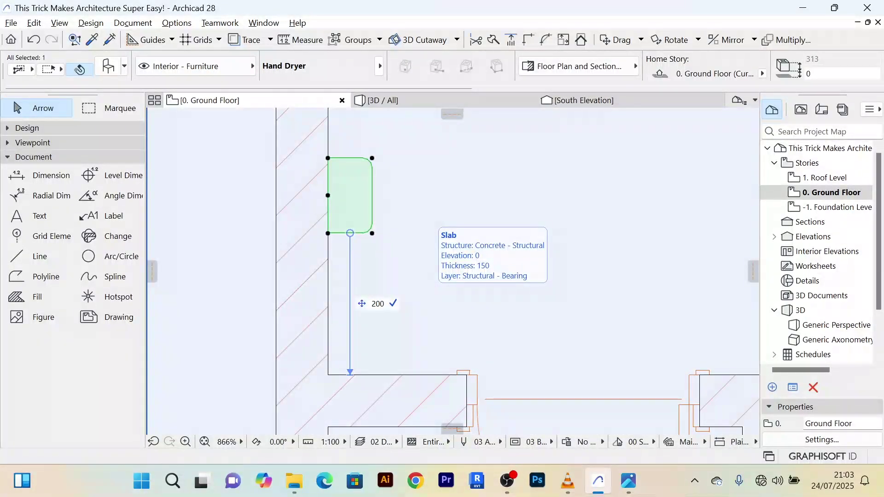
key(Return)
scroll(424, 300, down, 5)
click(291, 272)
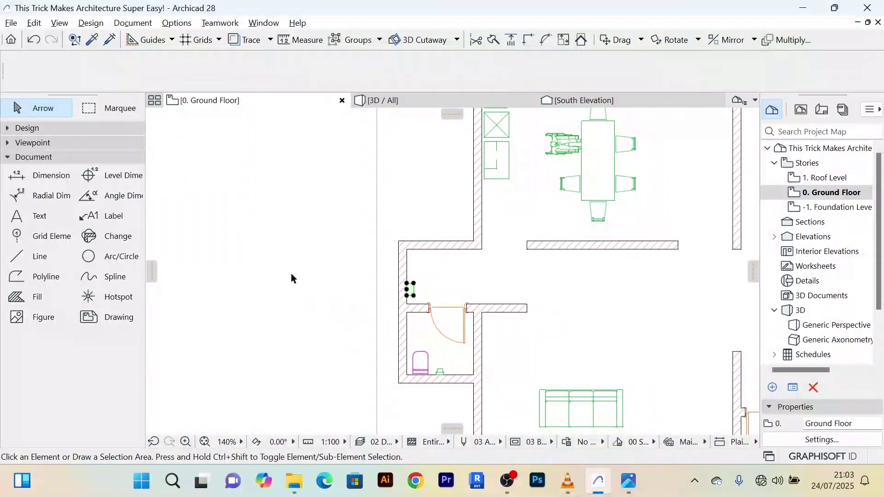
Step: Review the furnished ground floor plan, examining the living area, bedrooms and bathrooms for what is still missing
scroll(291, 273, down, 2)
middle_drag(291, 272, 279, 242)
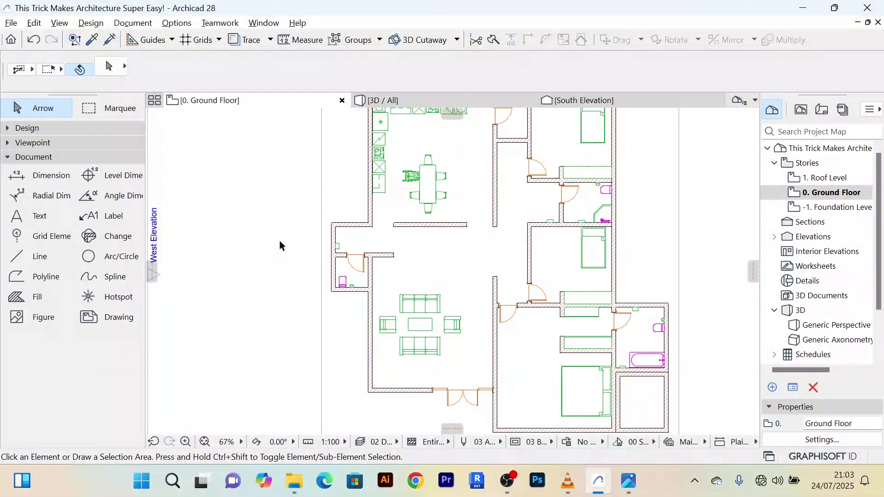
scroll(280, 241, down, 2)
scroll(562, 286, up, 3)
scroll(558, 286, down, 3)
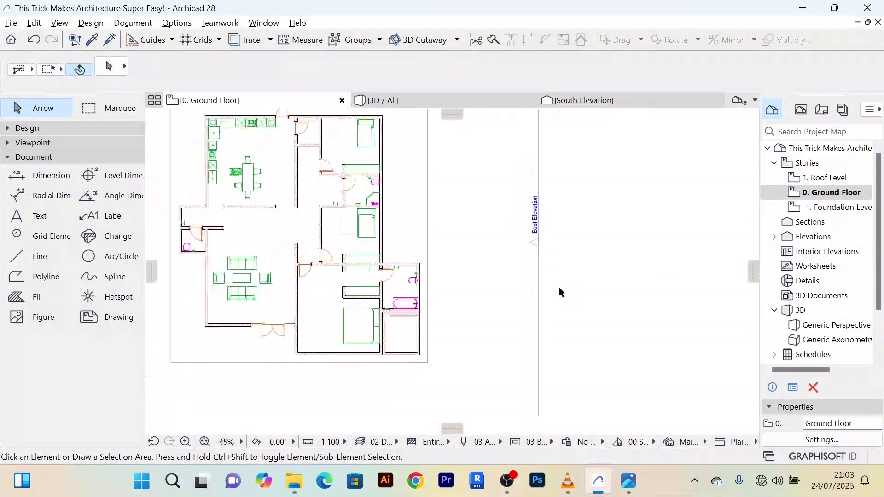
middle_drag(558, 285, 580, 261)
scroll(523, 266, up, 3)
scroll(523, 266, down, 3)
middle_drag(523, 267, 554, 264)
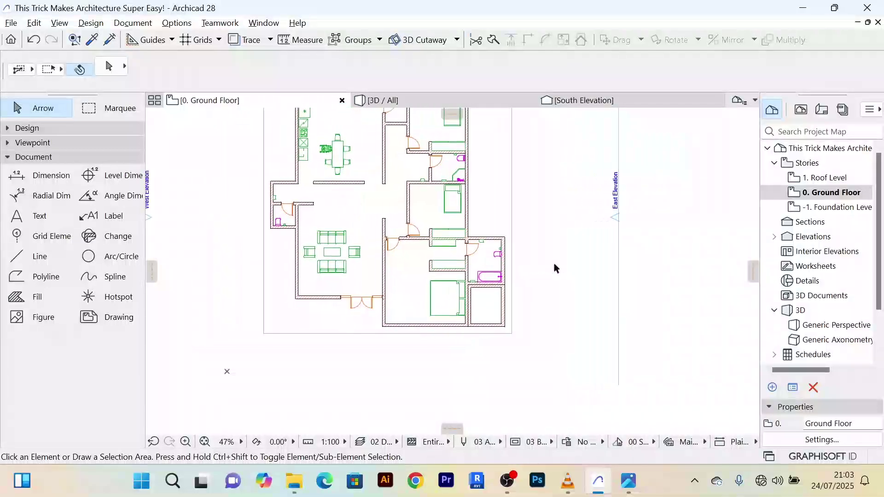
scroll(344, 253, up, 2)
middle_drag(343, 252, 403, 249)
scroll(423, 293, up, 5)
scroll(426, 297, down, 3)
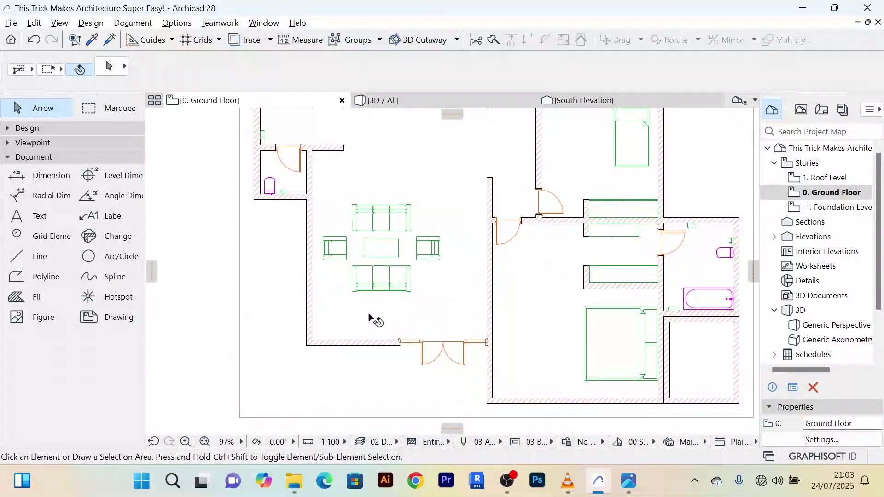
scroll(371, 318, up, 2)
scroll(412, 306, down, 5)
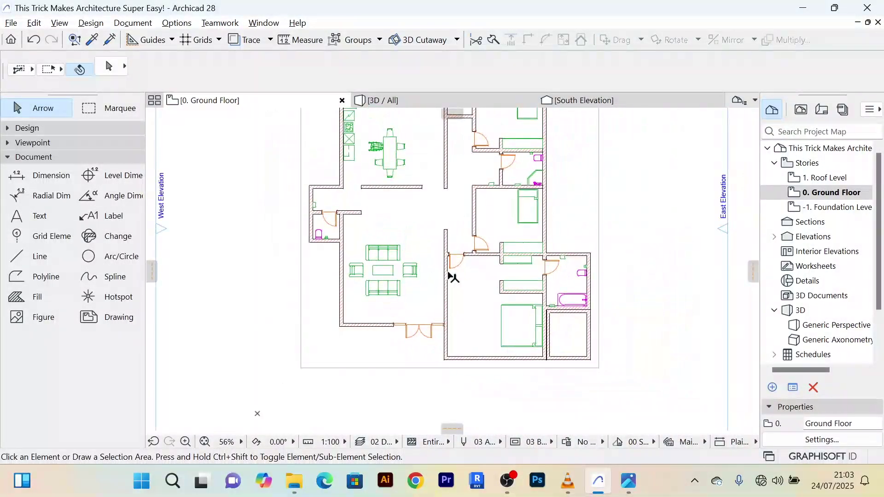
scroll(377, 392, down, 2)
scroll(341, 388, up, 3)
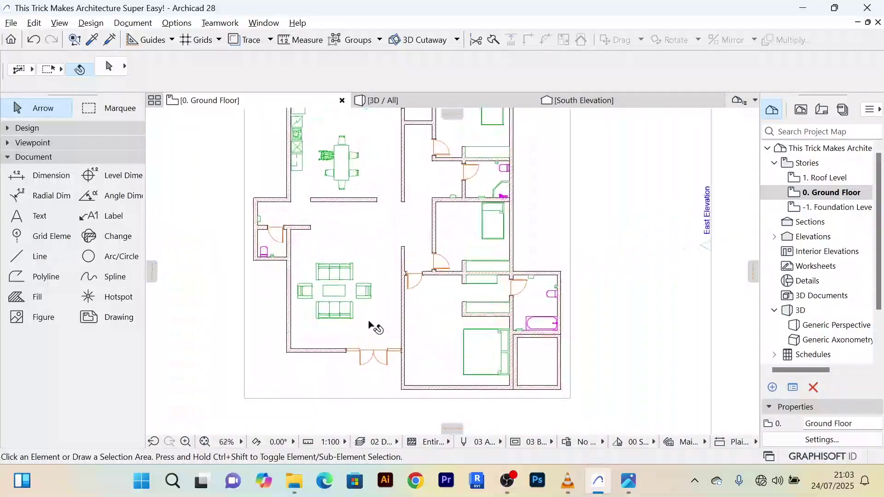
Step: Search the object library for "tv" and choose TV Stand Mounted as the object for placement
click(8, 157)
click(7, 129)
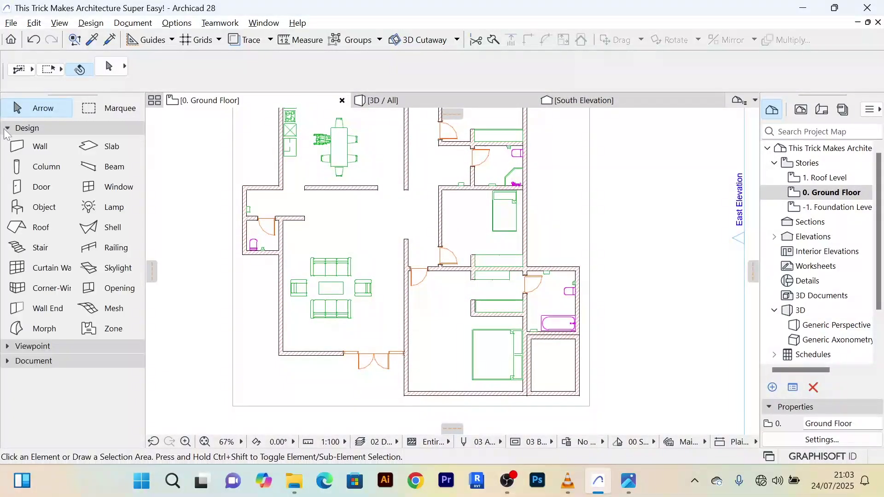
double_click(45, 208)
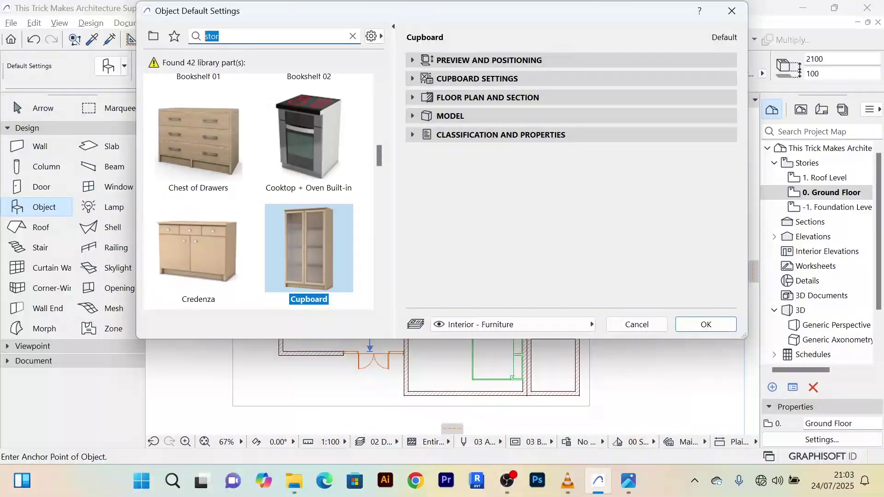
text(te)
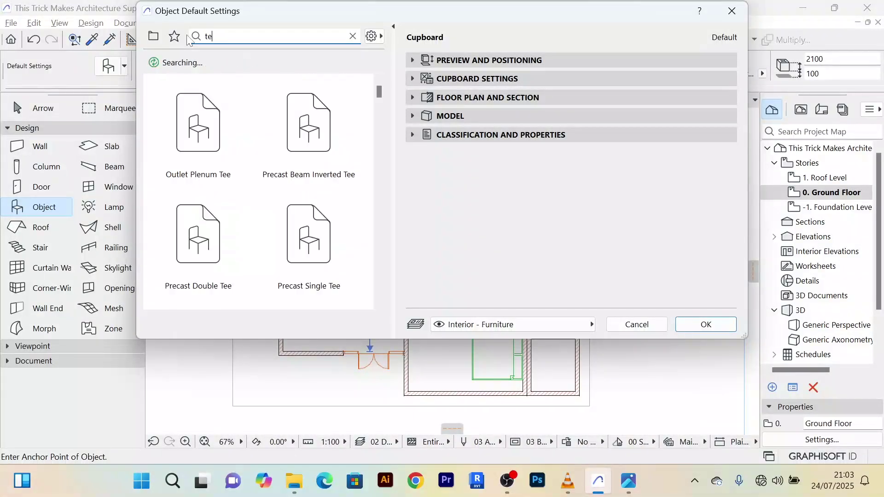
text(l)
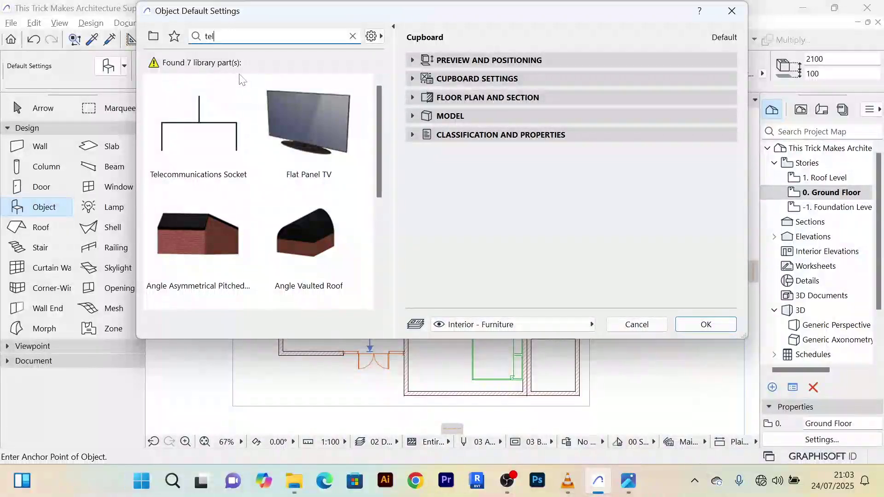
click(322, 121)
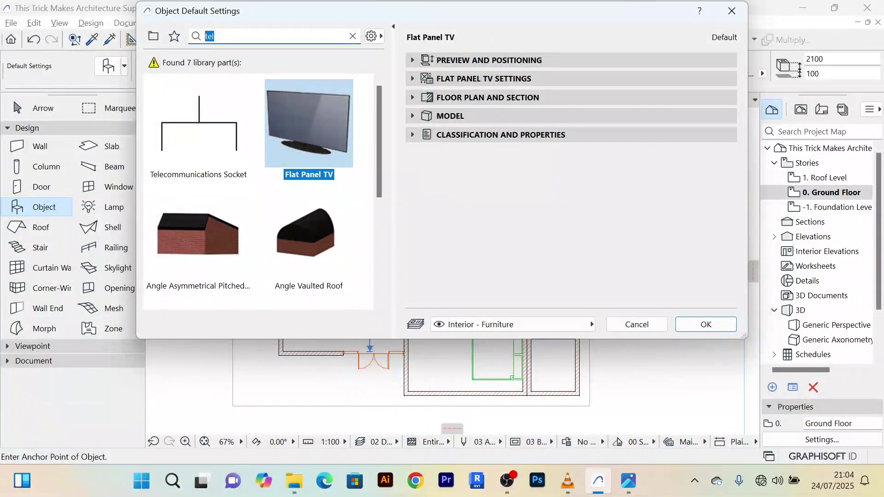
text(tv)
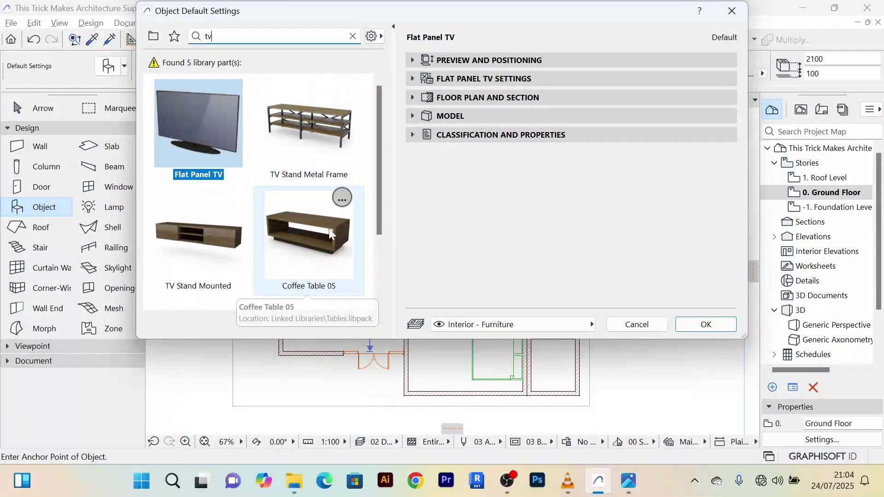
scroll(246, 138, down, 3)
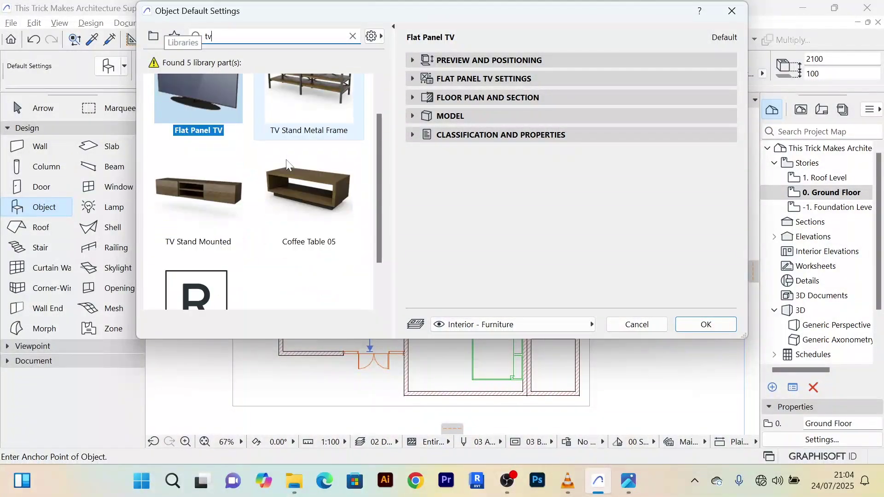
scroll(288, 200, up, 2)
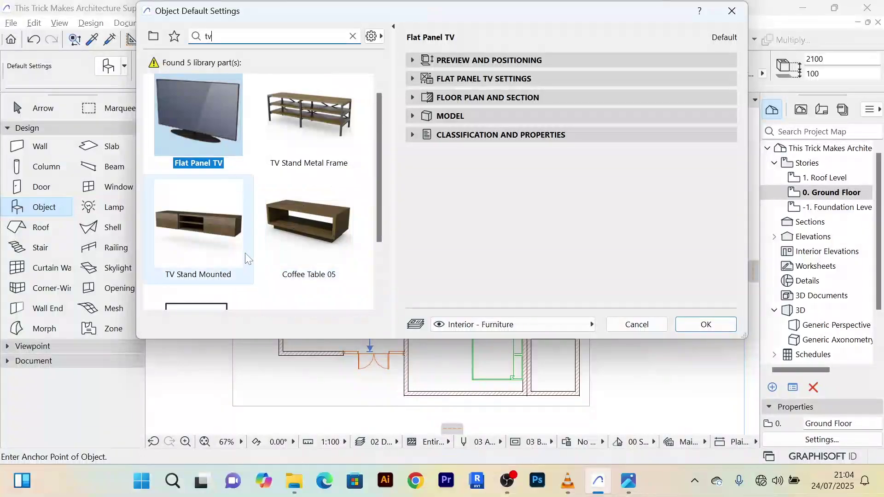
click(196, 221)
click(722, 328)
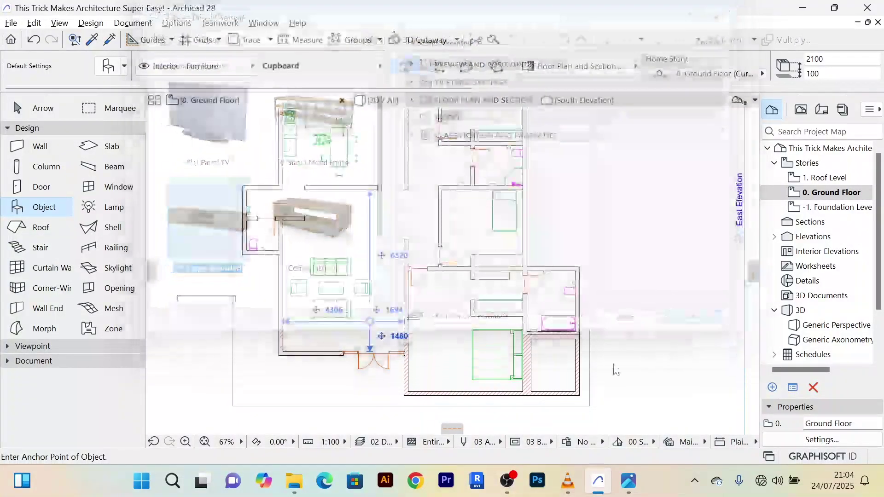
Step: Place the mounted TV stand below the lower sofa and move it beside the living room's left wall, level with the coffee table
scroll(336, 332, up, 3)
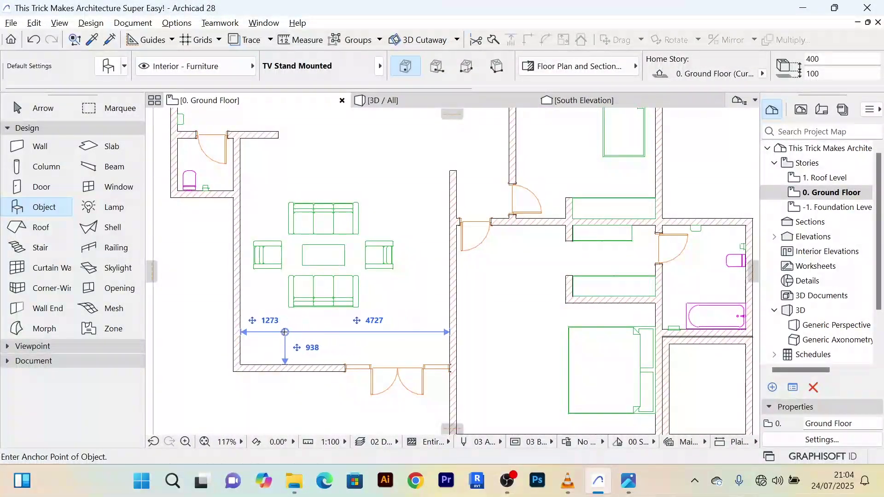
scroll(283, 332, up, 2)
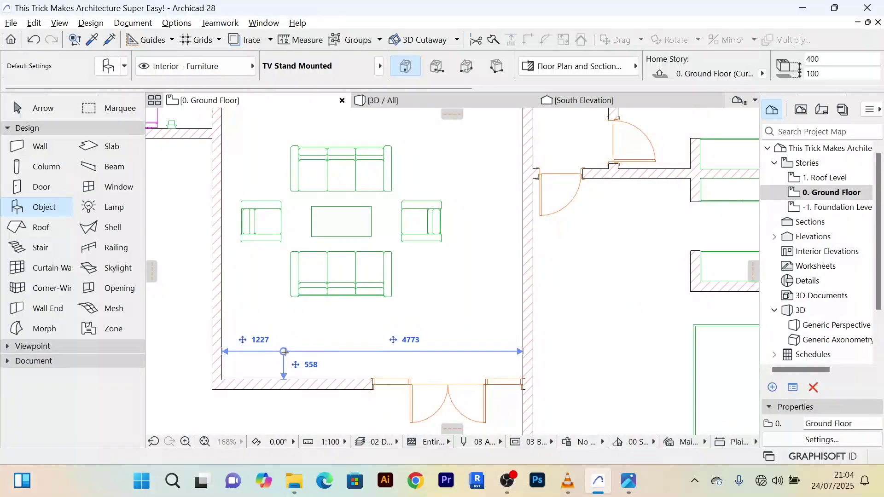
click(35, 111)
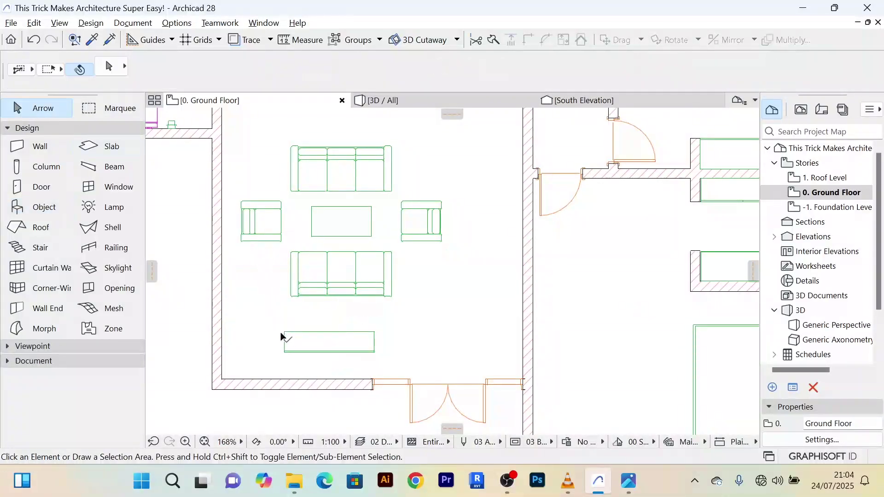
click(312, 346)
click(330, 343)
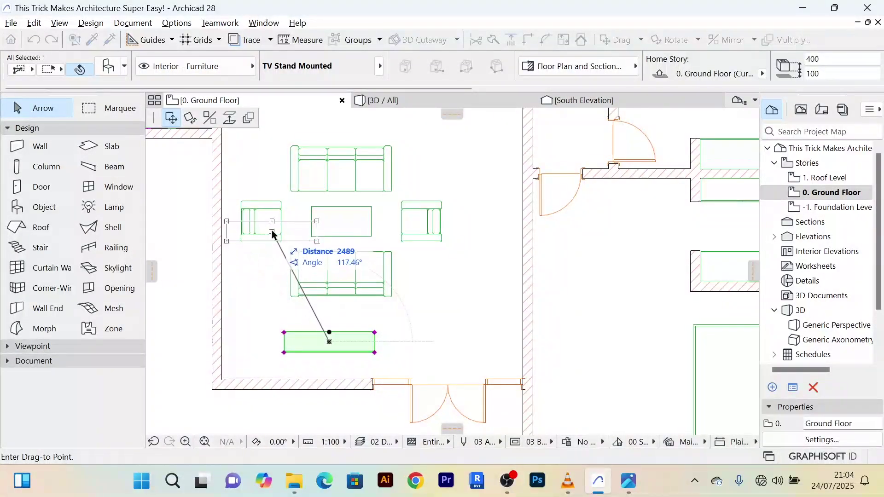
click(272, 231)
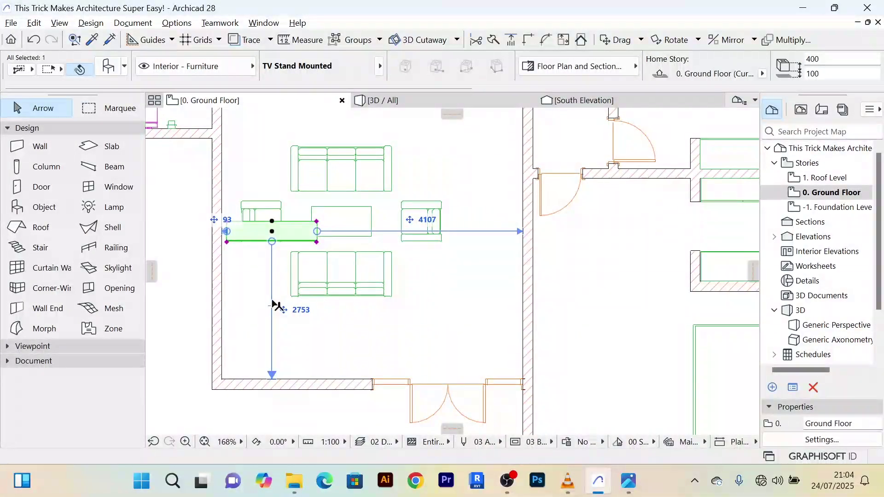
Step: Rotate the TV stand by 90° and set its distance from the living room's left wall to 0
key(ctrl+e)
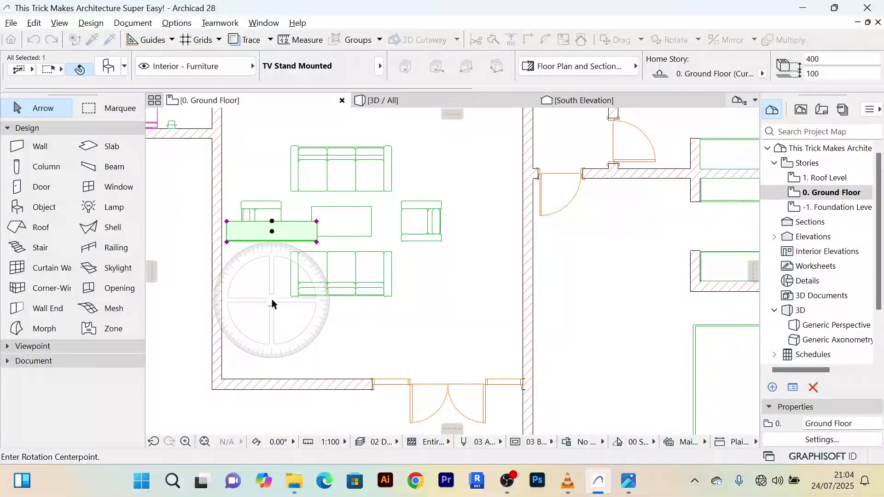
click(272, 221)
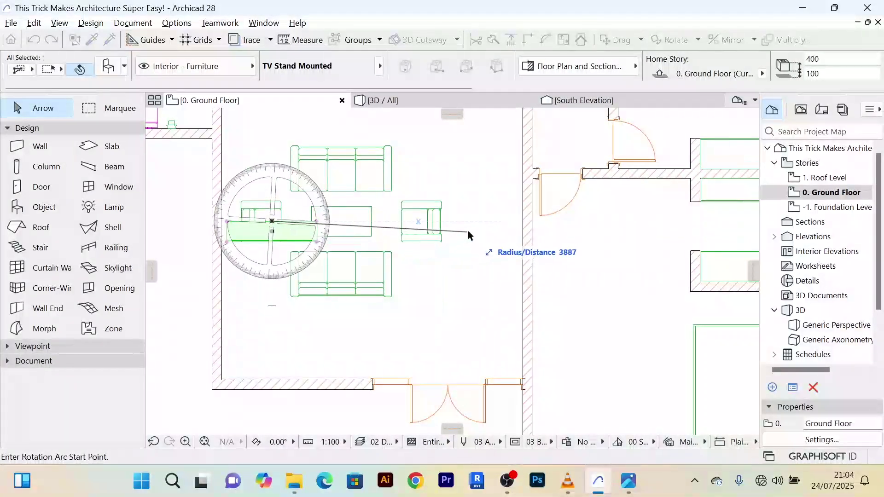
click(493, 222)
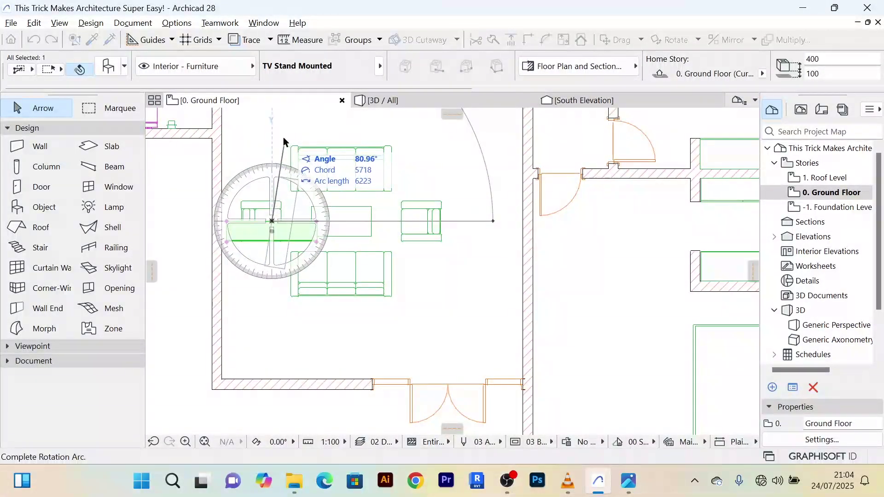
click(272, 116)
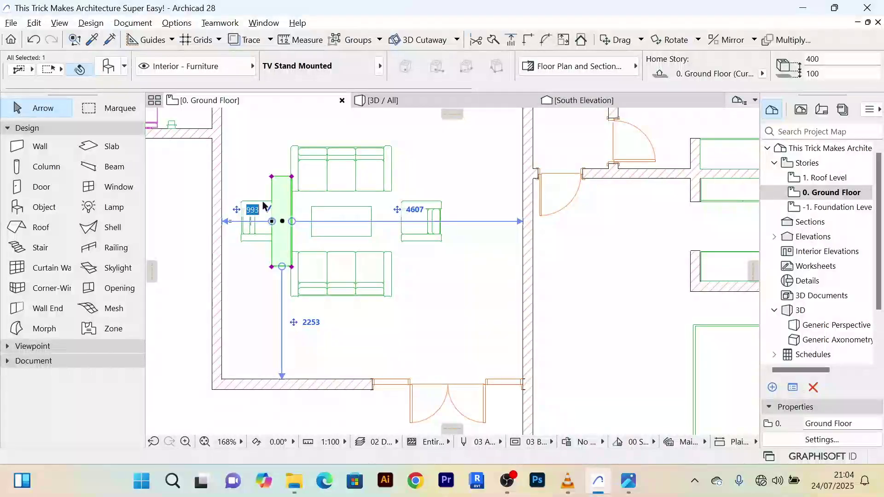
text(0)
key(Return)
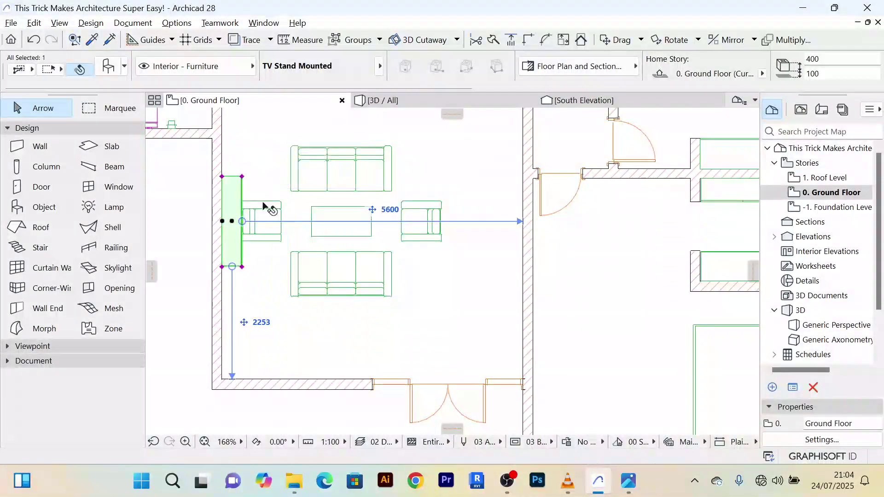
Step: Remove the left armchair from the sofa layout by turning off Seating on the Left
click(369, 270)
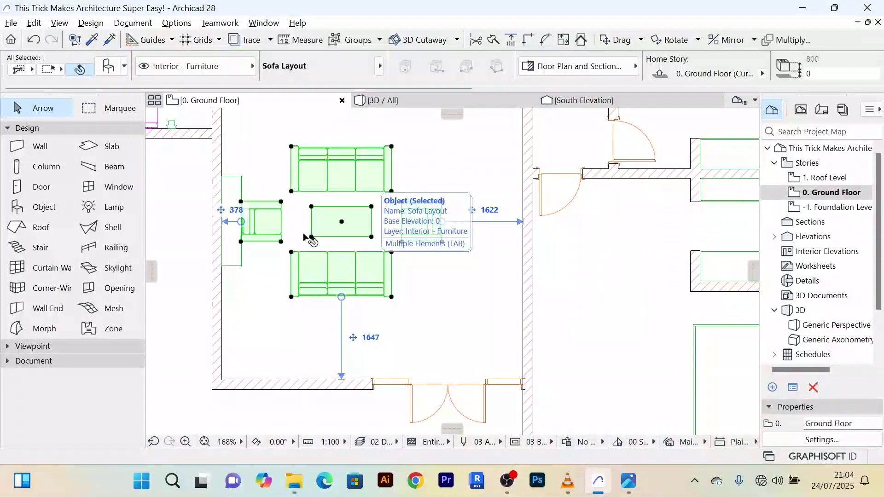
scroll(292, 227, up, 4)
scroll(288, 227, down, 5)
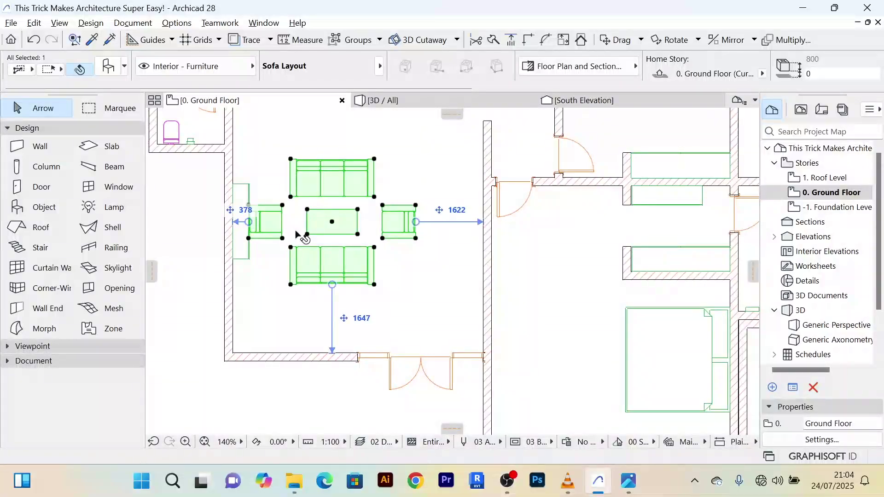
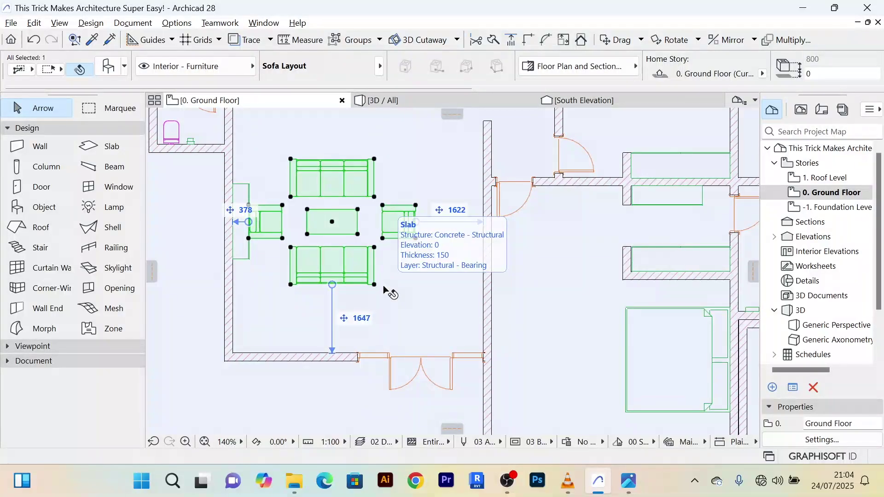
key(ctrl+t)
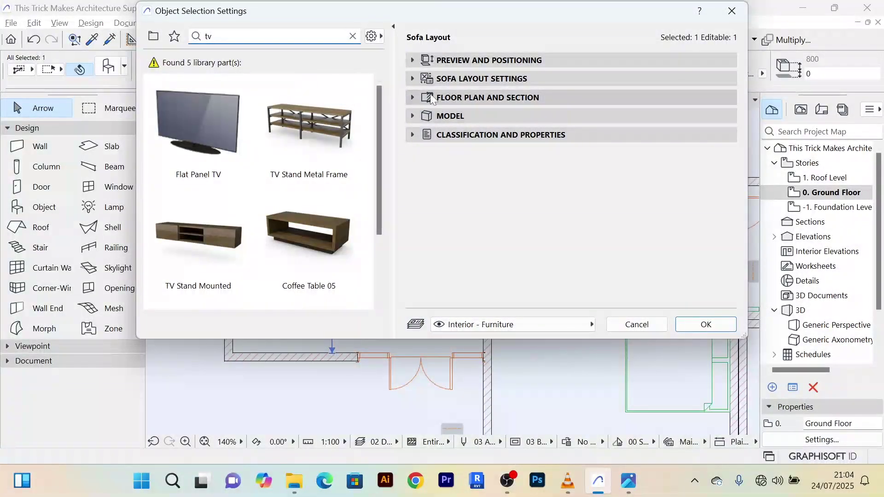
click(412, 78)
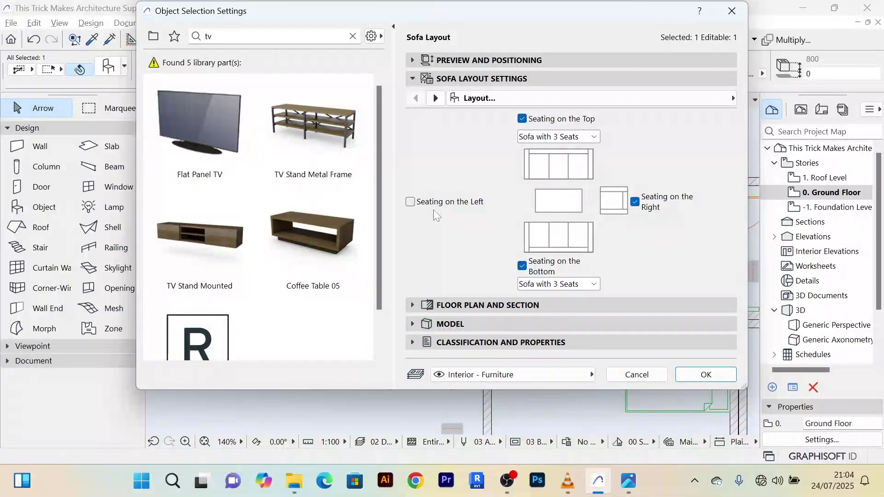
click(705, 374)
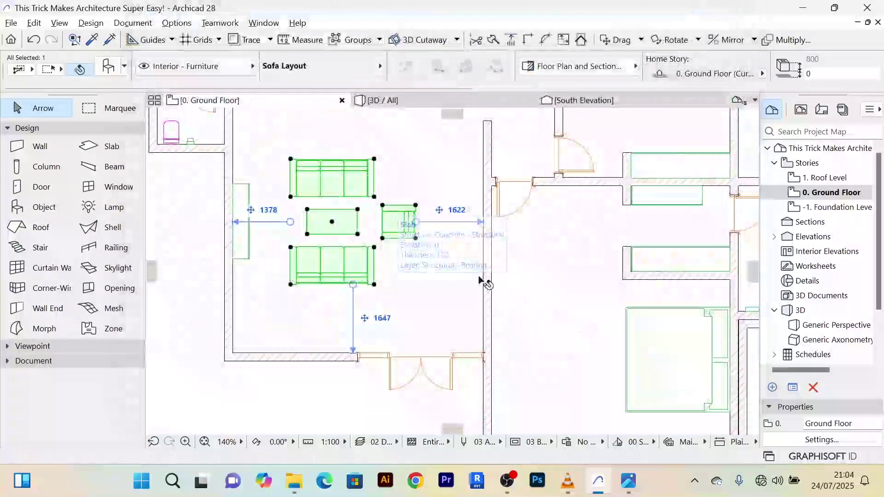
scroll(388, 359, down, 5)
click(656, 293)
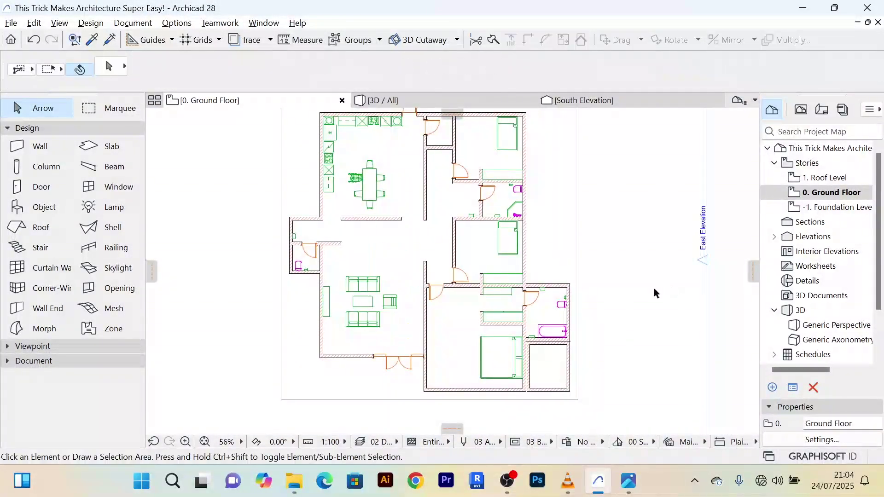
Step: Choose the Flat Panel TV object with the Rectangular support and place it on the TV stand against the left wall
scroll(371, 230, up, 6)
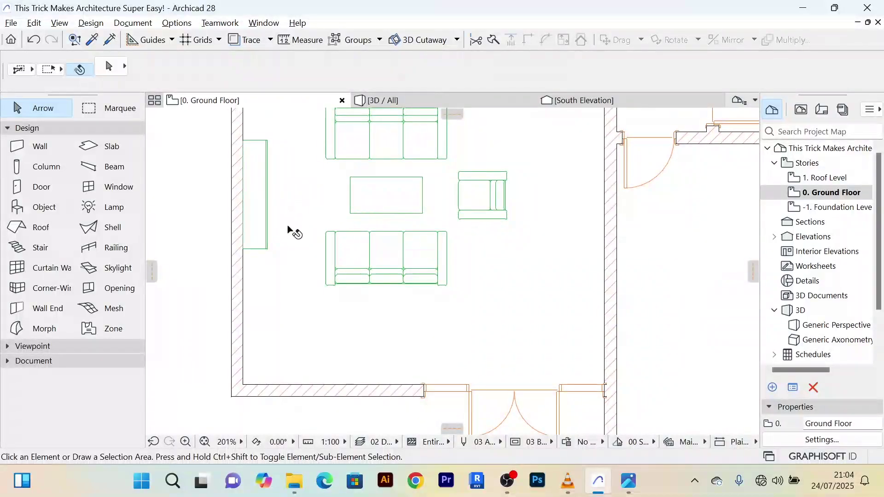
click(47, 211)
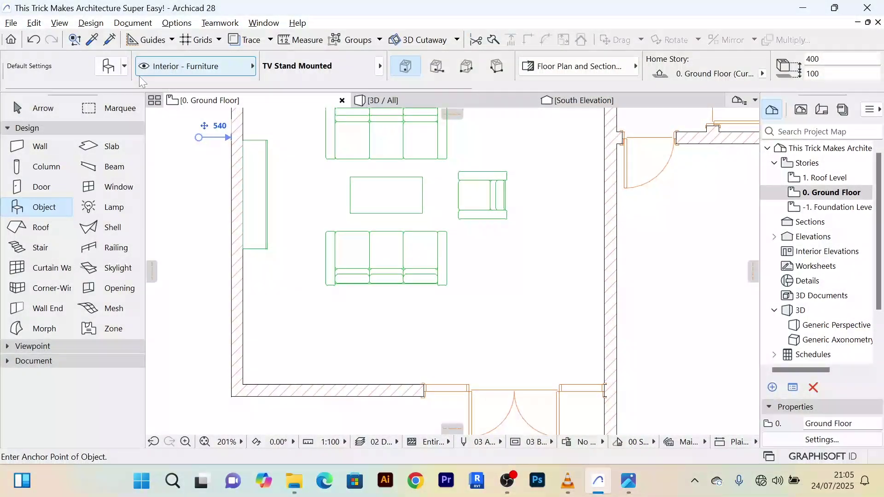
double_click(51, 208)
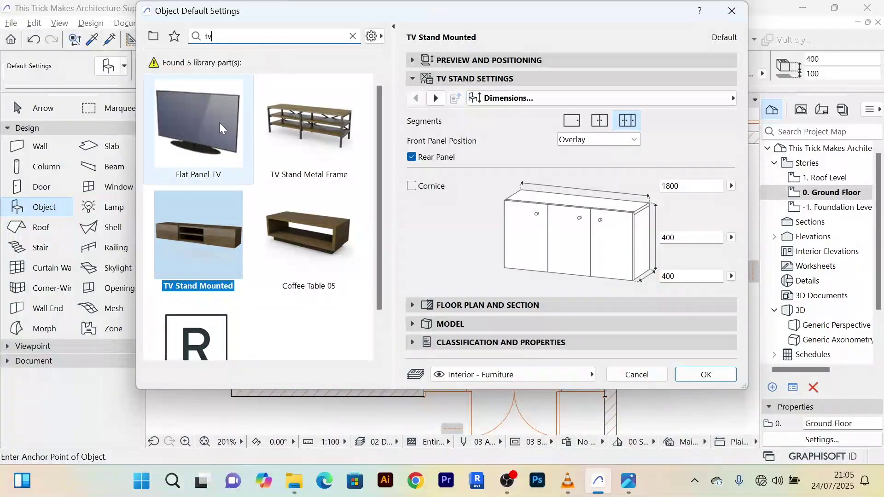
click(209, 127)
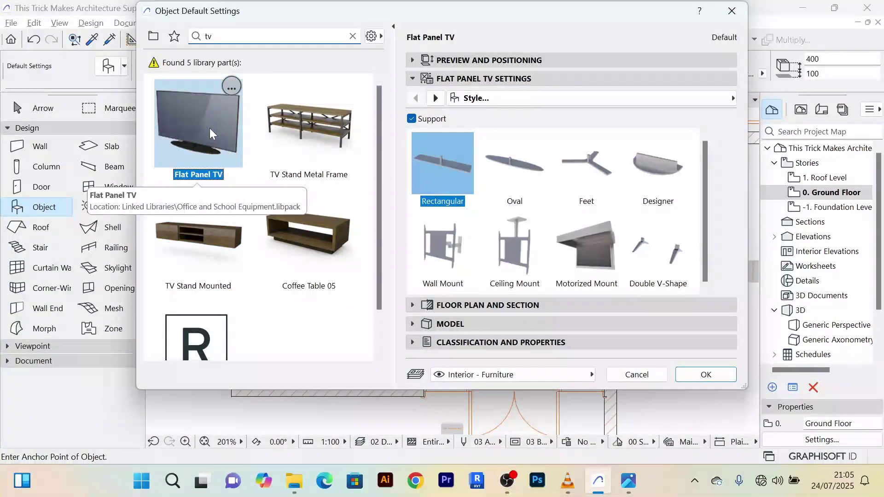
click(705, 374)
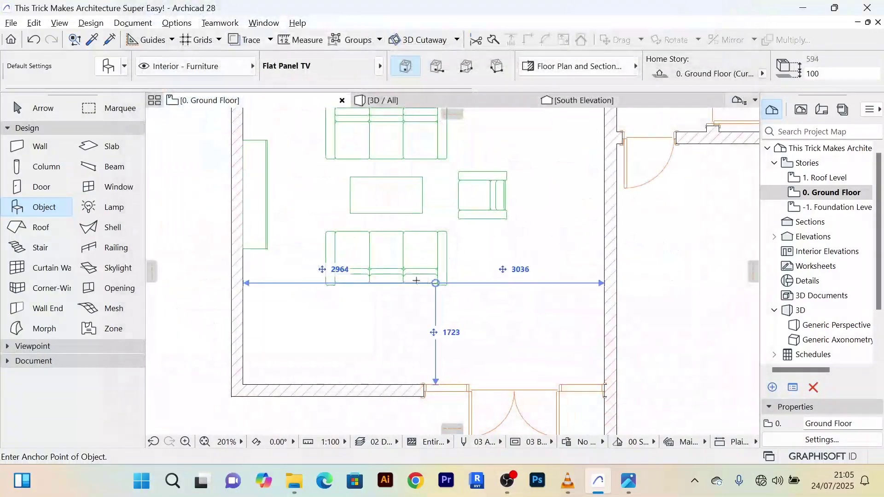
click(255, 185)
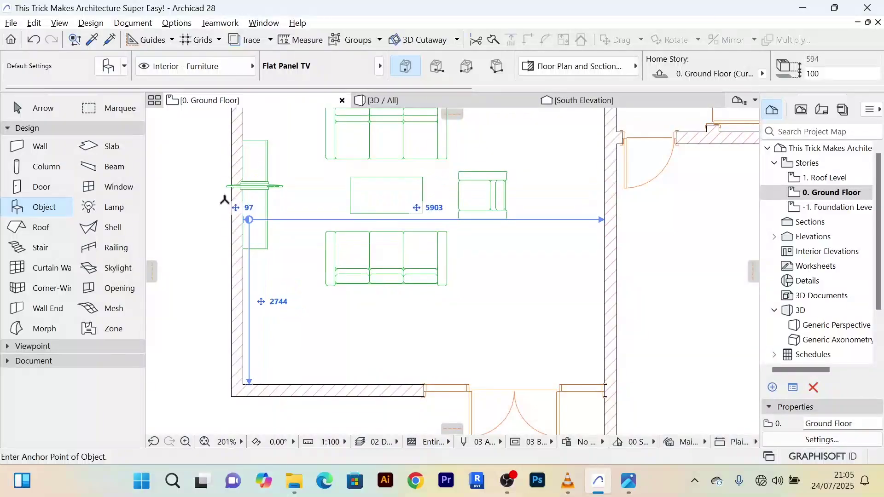
click(49, 111)
Step: Rotate the Flat Panel TV by 90° so it runs parallel to the living room's left wall
scroll(236, 182, up, 3)
scroll(258, 196, up, 1)
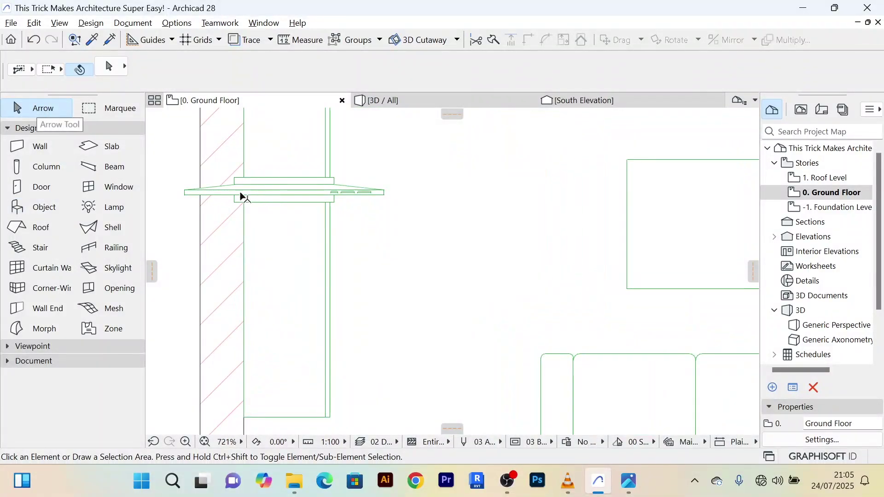
click(242, 196)
scroll(355, 211, down, 3)
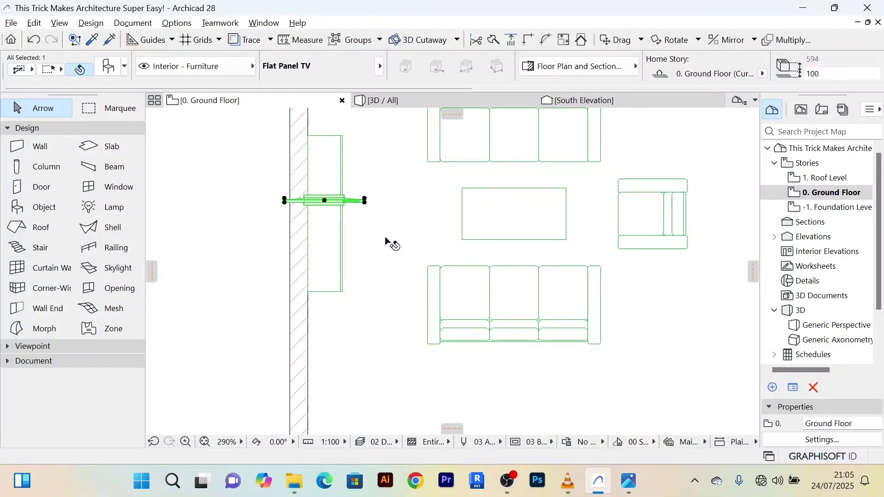
key(ctrl+e)
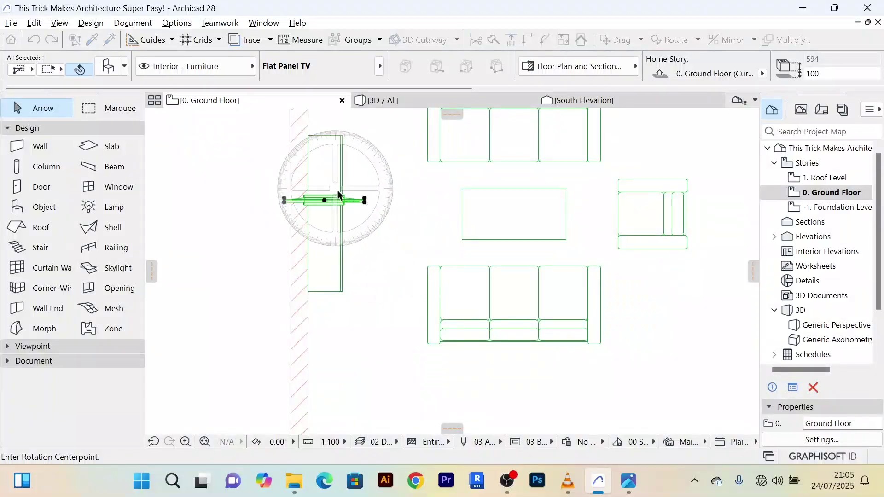
click(365, 199)
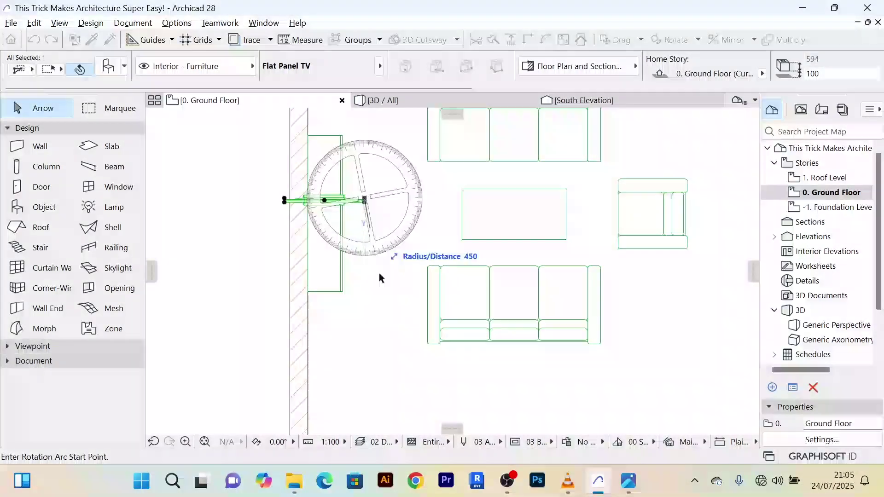
click(364, 356)
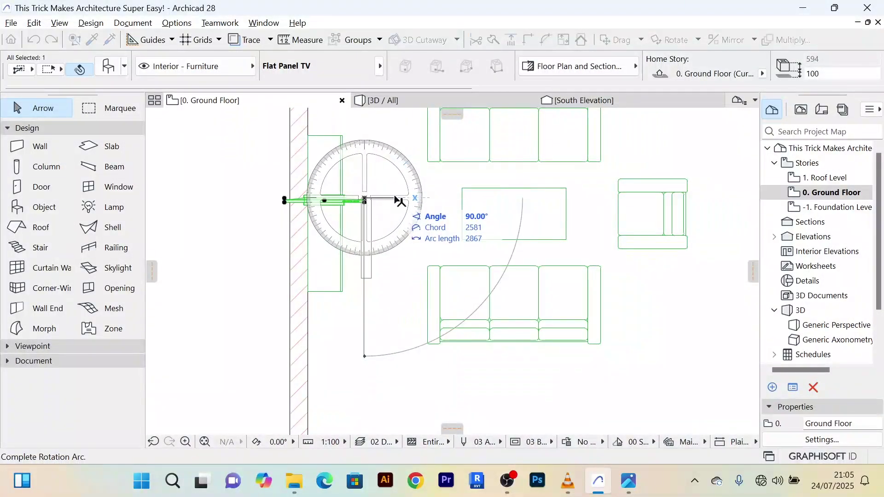
click(400, 201)
Step: Move the rotated TV onto the TV stand against the living room's left wall
scroll(378, 226, up, 1)
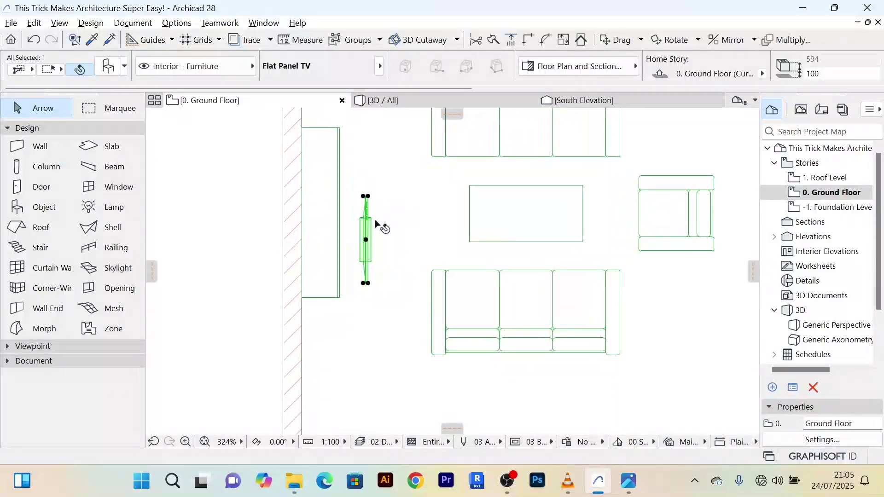
scroll(376, 226, up, 2)
key(ctrl+d)
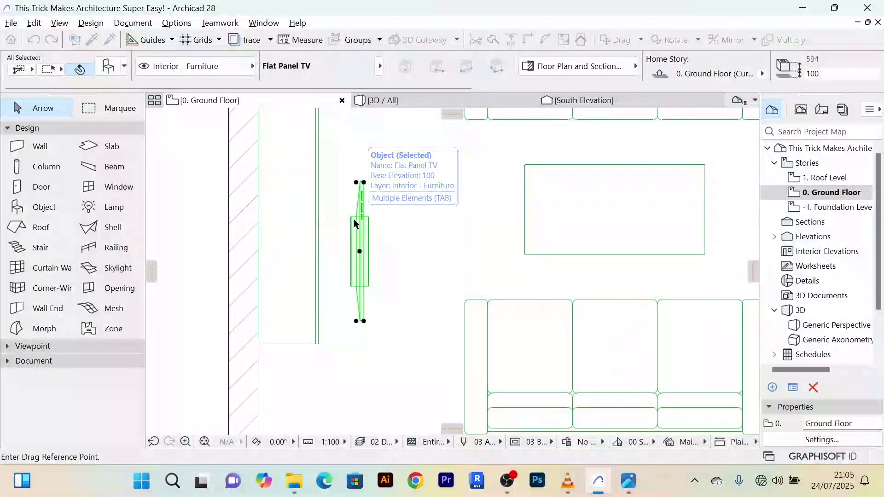
scroll(350, 219, down, 2)
click(362, 236)
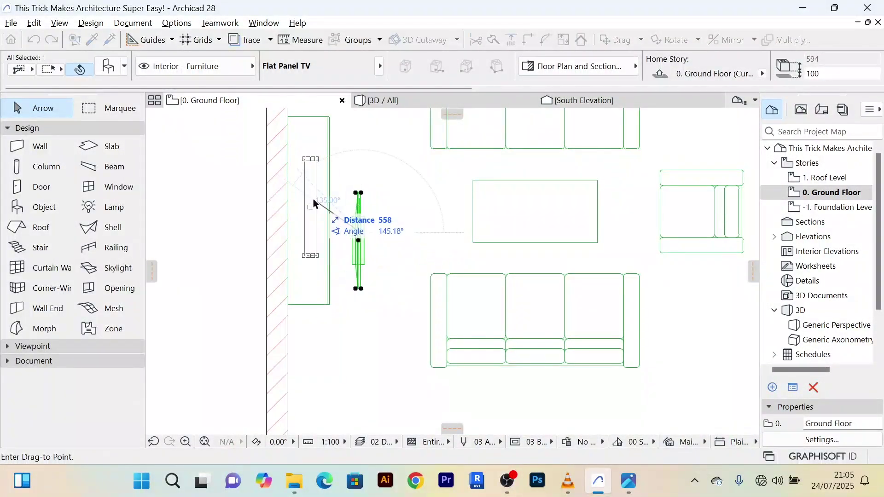
click(311, 197)
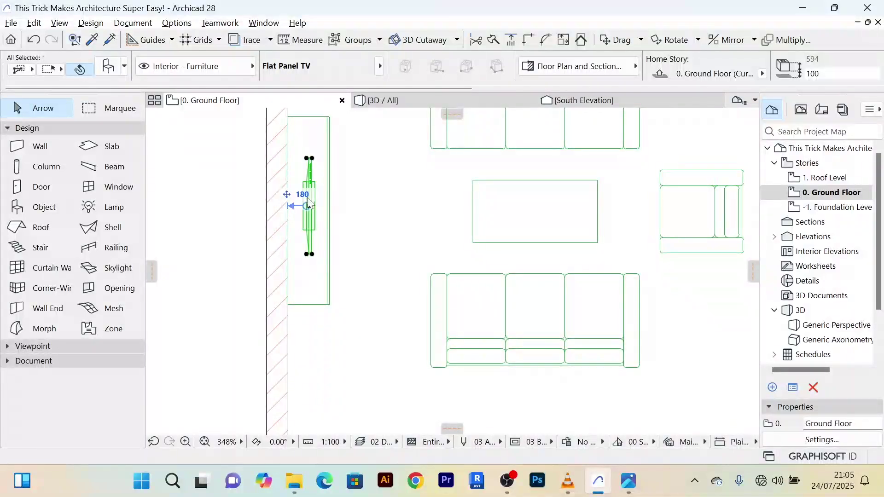
Step: Set the Flat Panel TV's bottom offset to the home story to 600
double_click(308, 199)
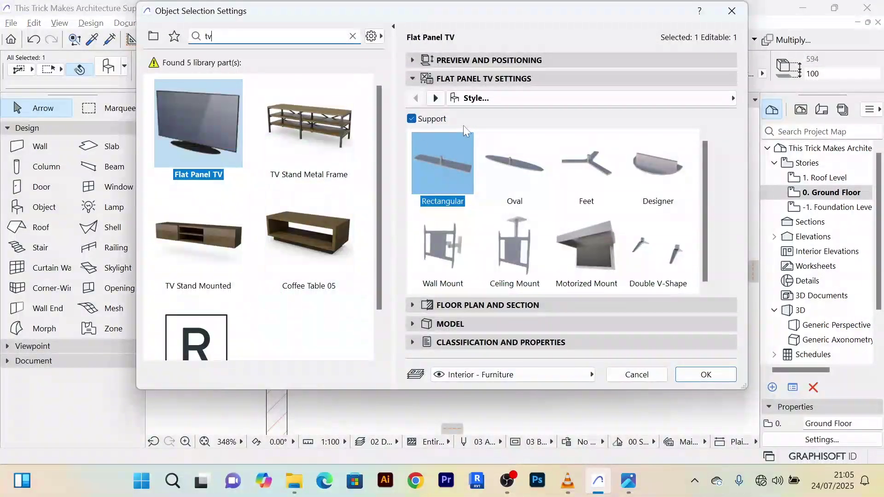
click(413, 60)
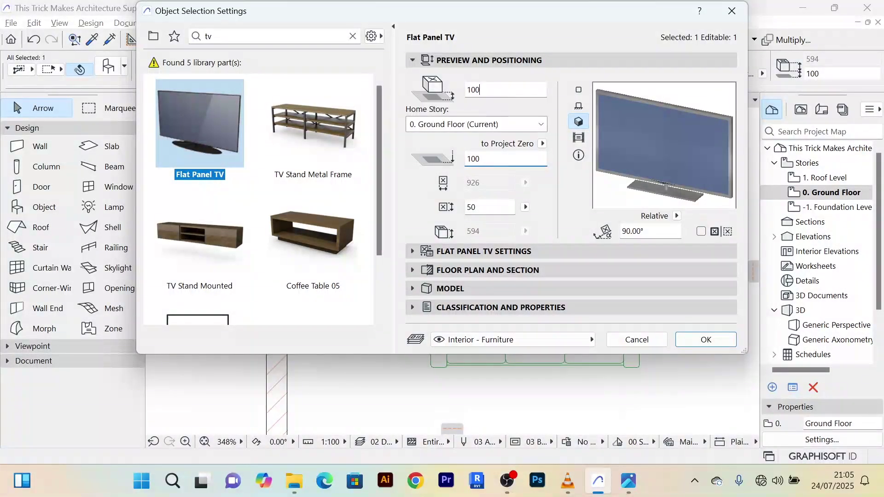
double_click(479, 90)
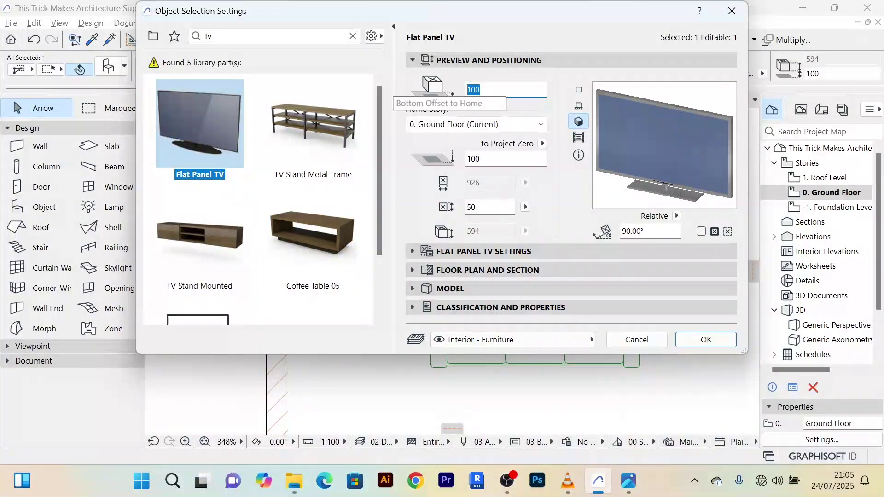
text(600)
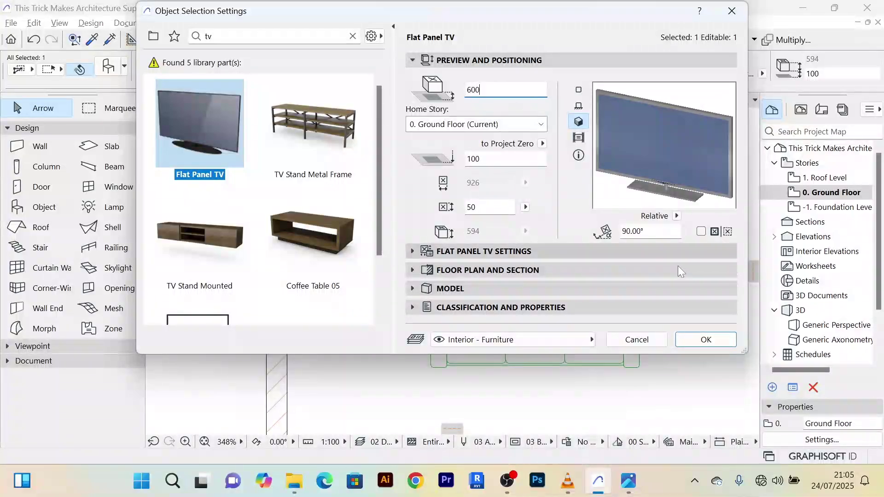
click(704, 340)
scroll(356, 189, up, 5)
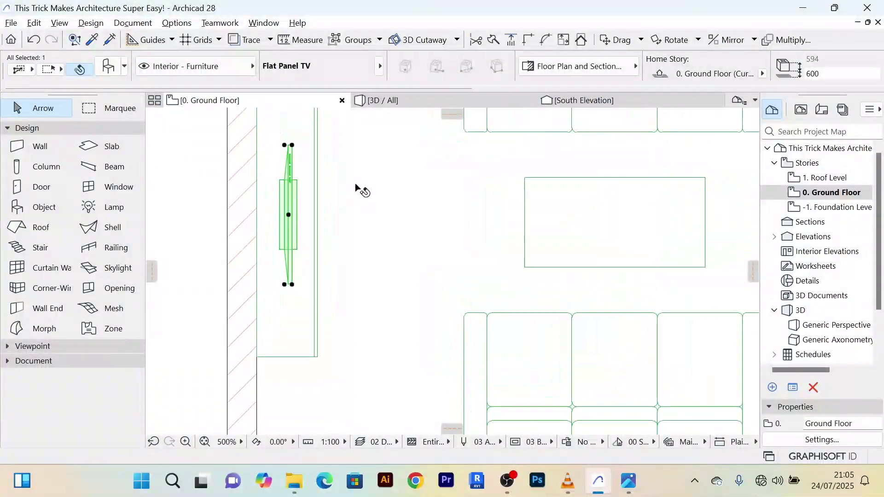
Step: Open the 3D view, select the TV and examine how its base sits relative to the TV stand's top
click(390, 108)
scroll(393, 244, up, 5)
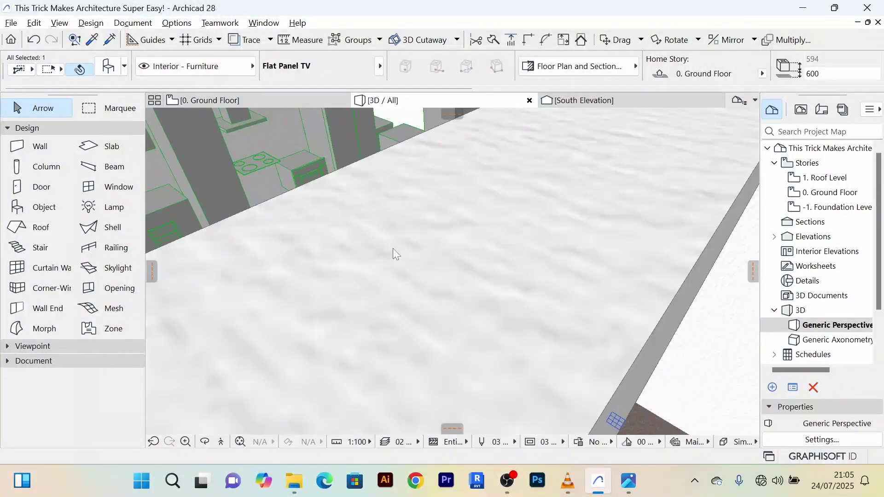
scroll(387, 236, down, 8)
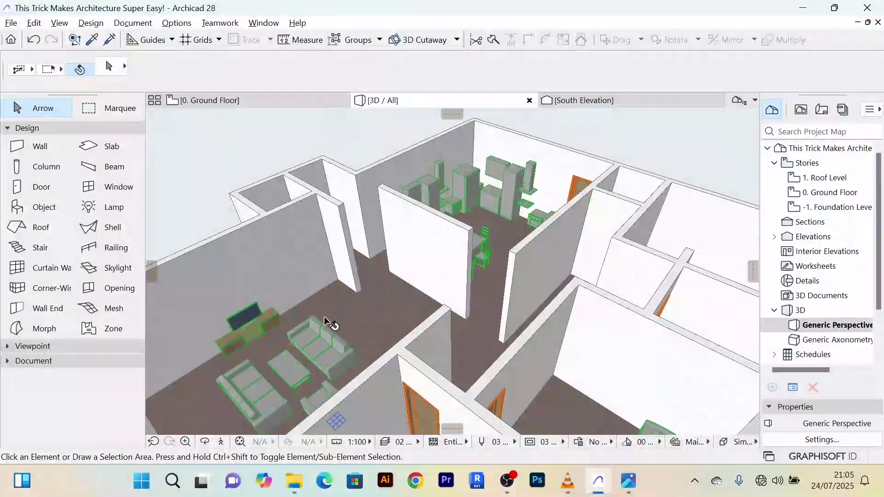
scroll(327, 315, up, 5)
scroll(272, 305, up, 8)
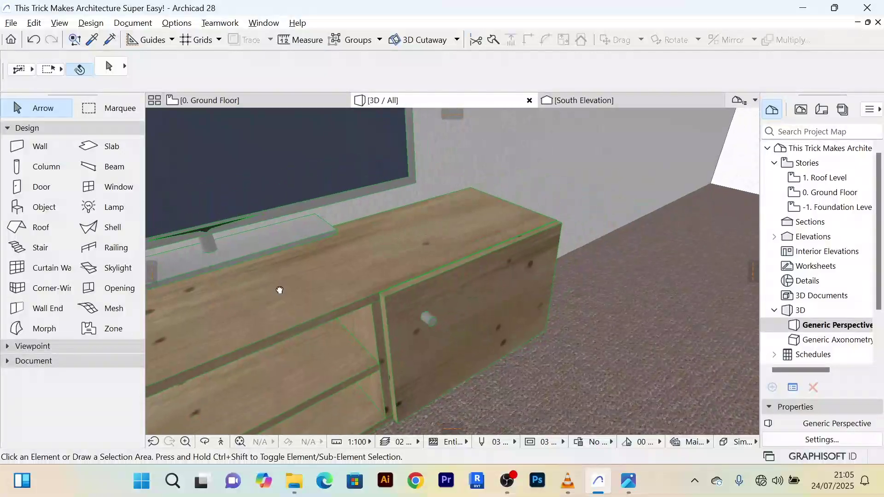
scroll(277, 290, up, 6)
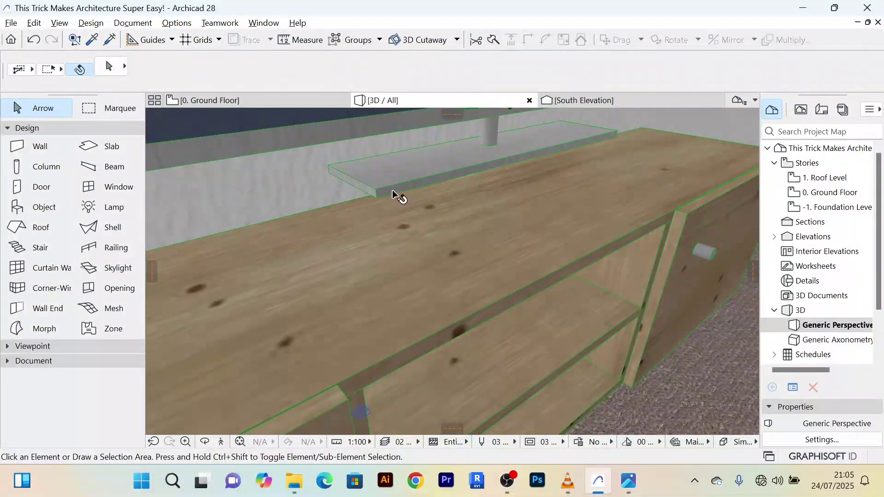
click(394, 193)
scroll(516, 189, down, 10)
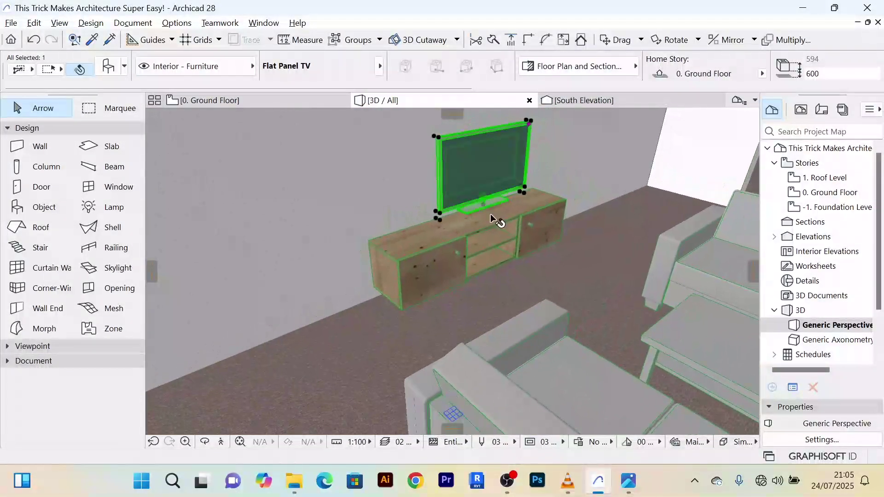
scroll(490, 214, up, 6)
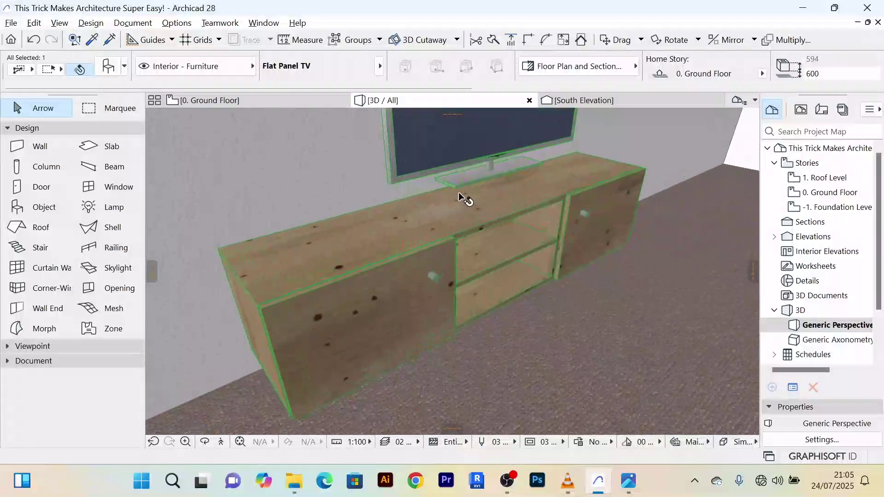
scroll(458, 192, up, 4)
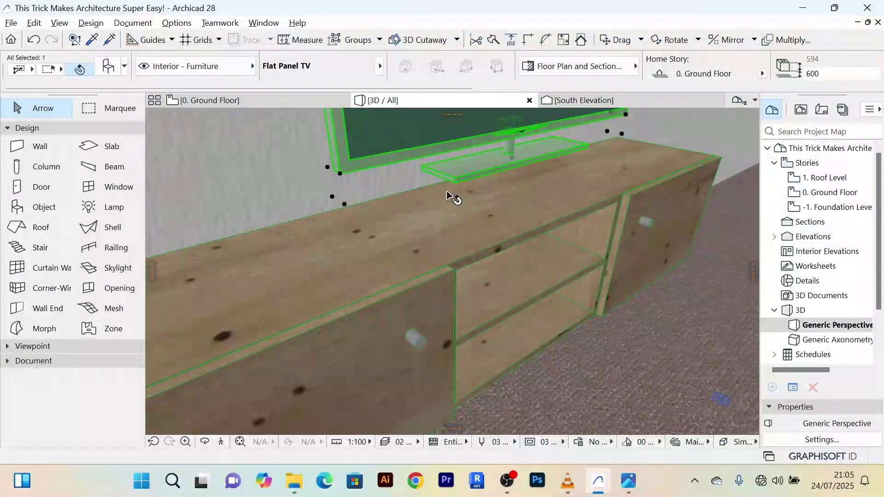
scroll(460, 191, down, 3)
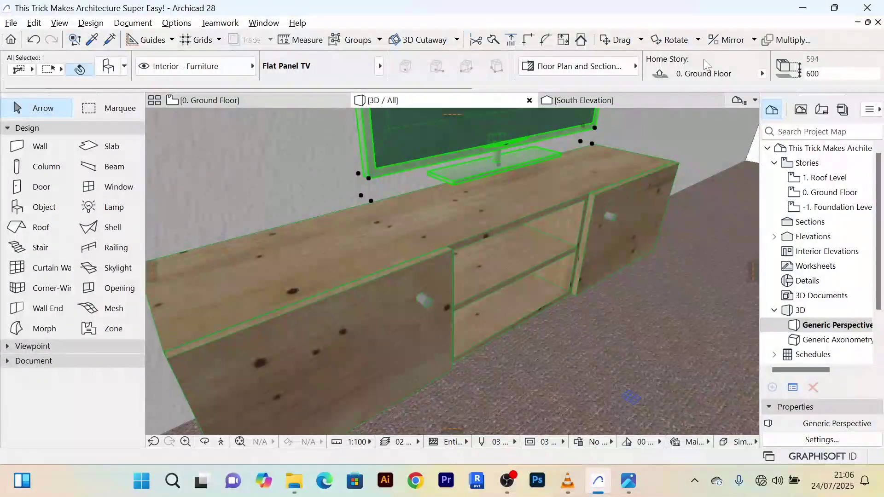
Step: Lower the selected TV by setting its bottom offset to the home story to 400
scroll(704, 61, down, 5)
drag(543, 75, 488, 77)
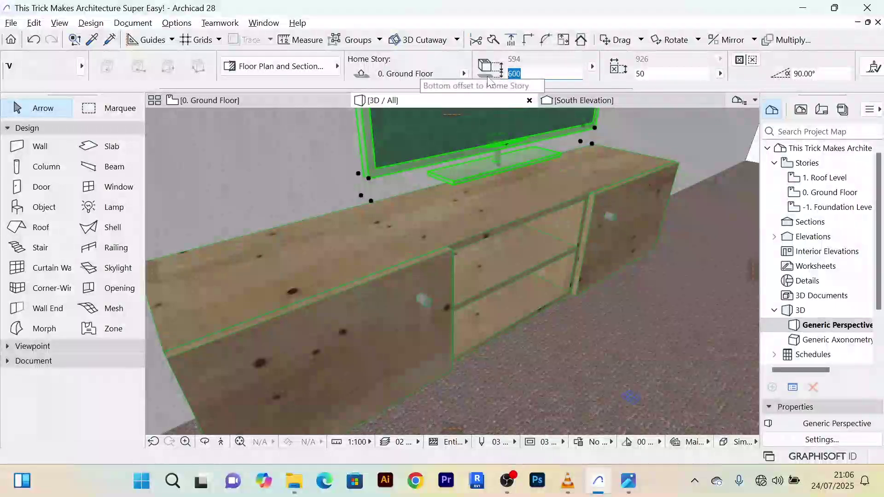
text(400)
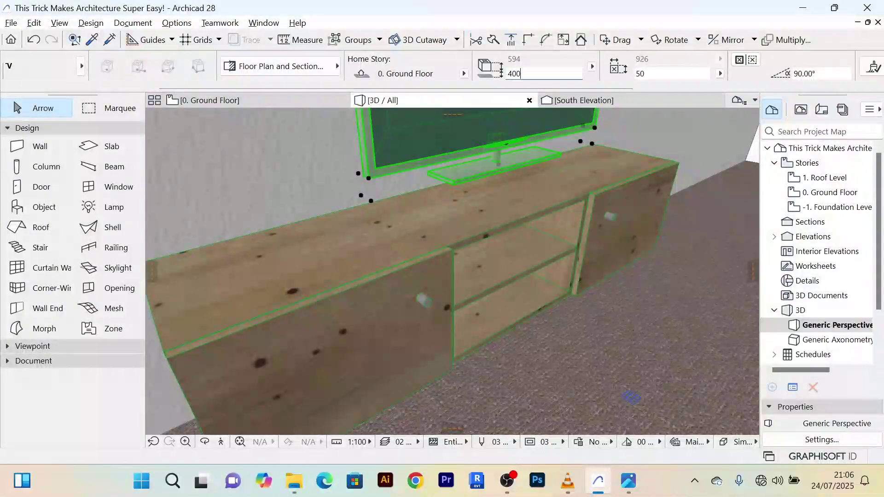
key(Return)
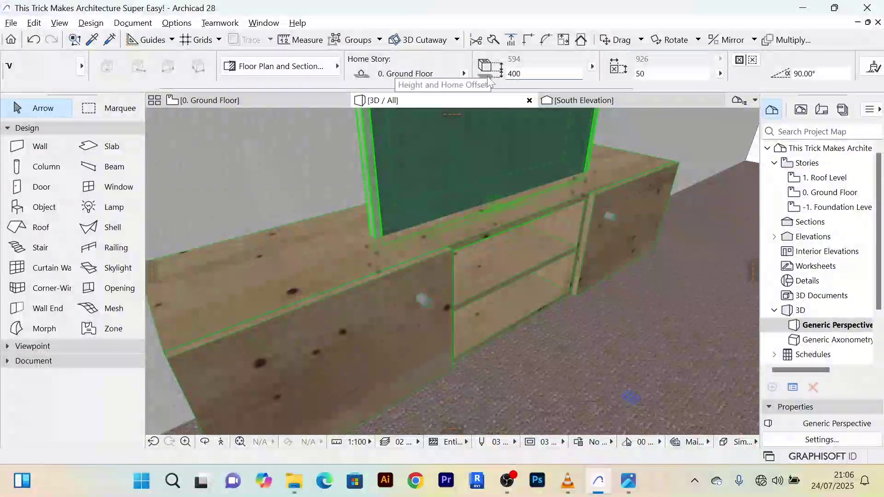
Step: Set the TV's bottom offset to the home story to 500 and deselect it
double_click(520, 74)
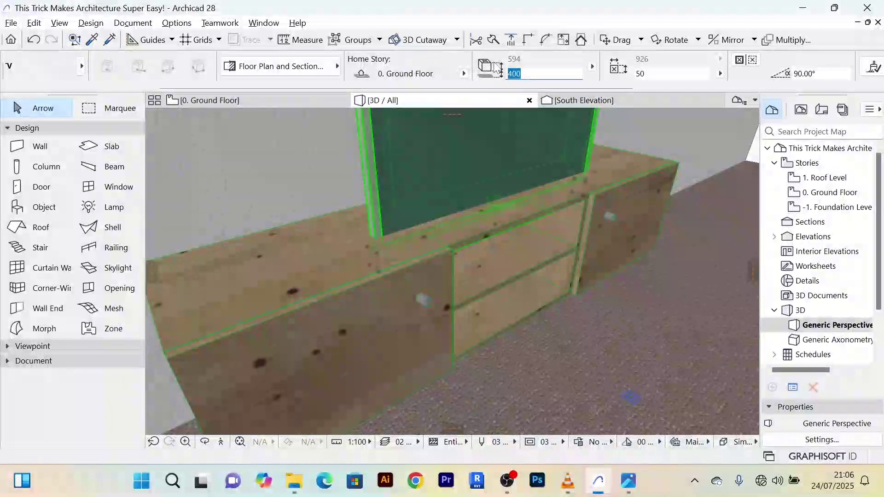
text(500)
key(Return)
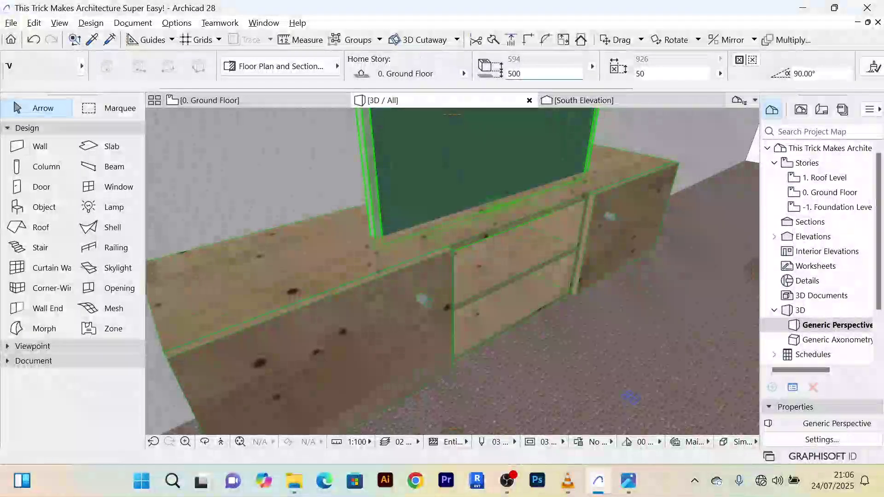
scroll(498, 220, down, 5)
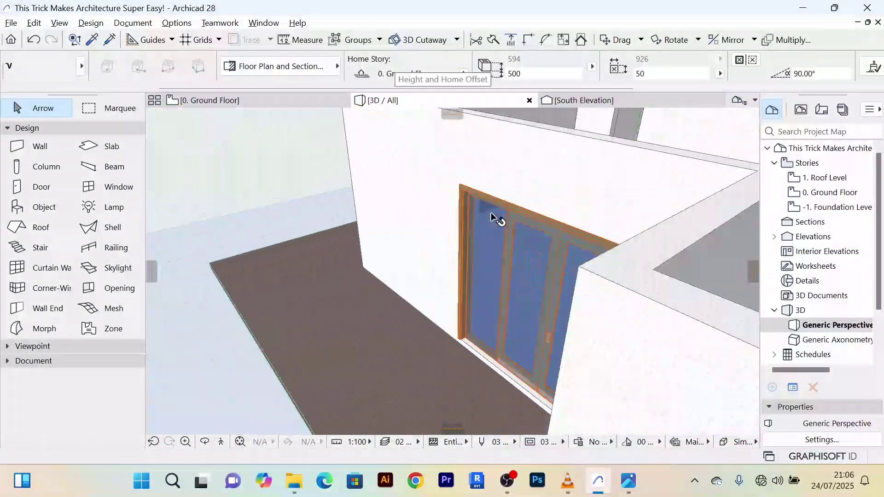
scroll(497, 220, down, 10)
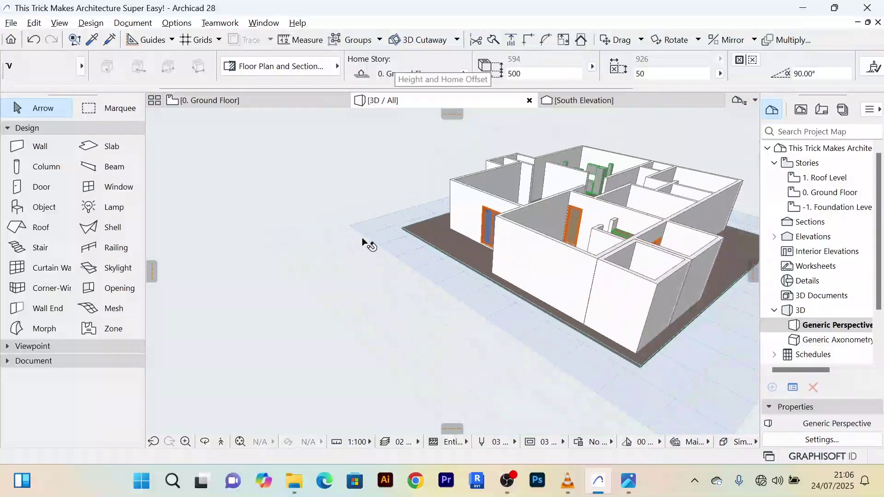
click(286, 232)
Step: Return to the ground floor plan, clear the selection and review the furnished layout of all rooms
click(254, 101)
scroll(555, 256, up, 3)
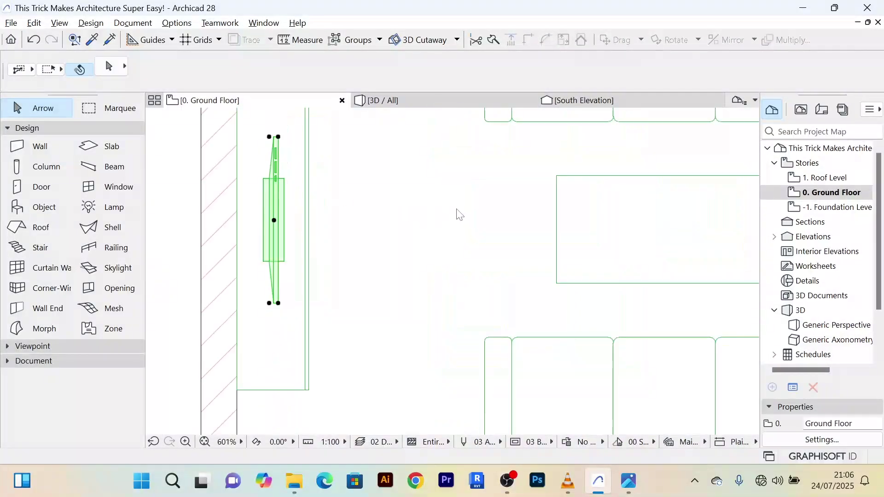
scroll(494, 252, down, 10)
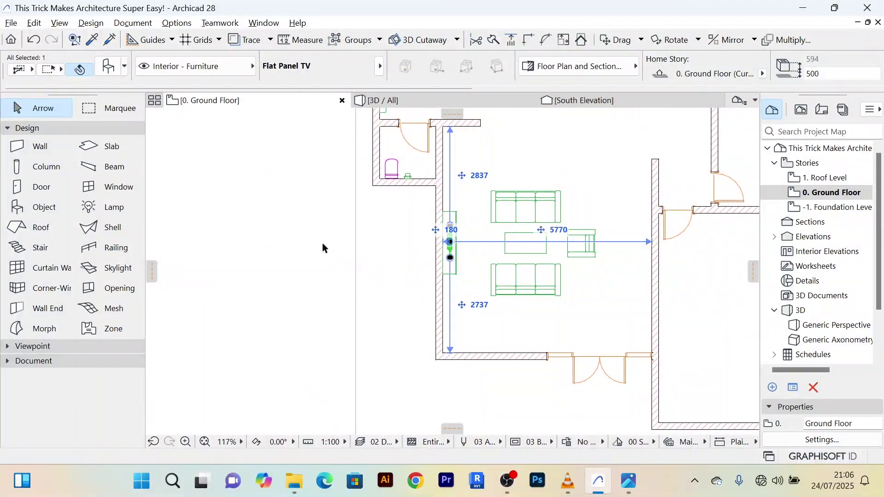
click(593, 213)
middle_drag(593, 214, 618, 311)
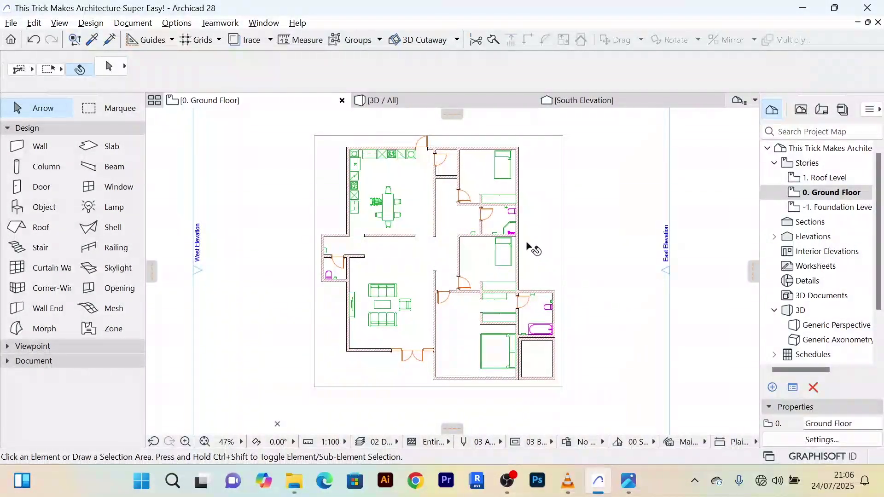
scroll(451, 169, up, 6)
scroll(452, 170, up, 2)
scroll(446, 167, down, 4)
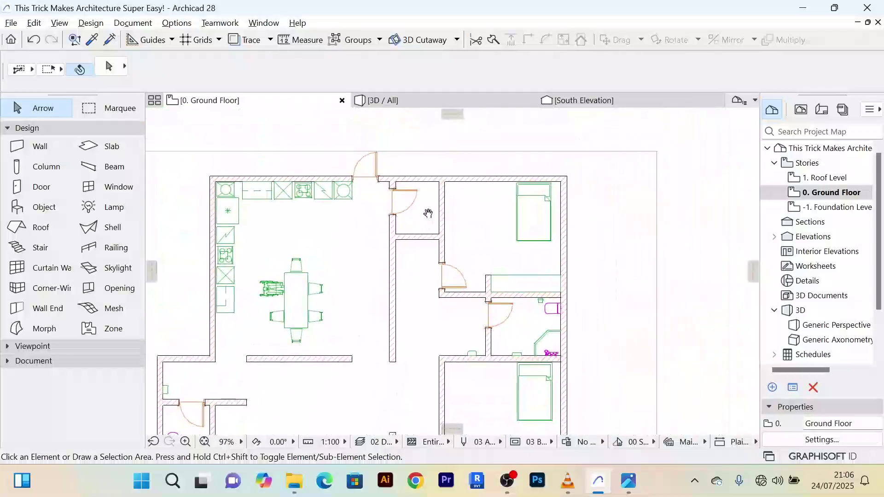
Step: Select the floor slab around the house to check its extent, and clear the selection
scroll(420, 189, up, 5)
scroll(417, 186, down, 1)
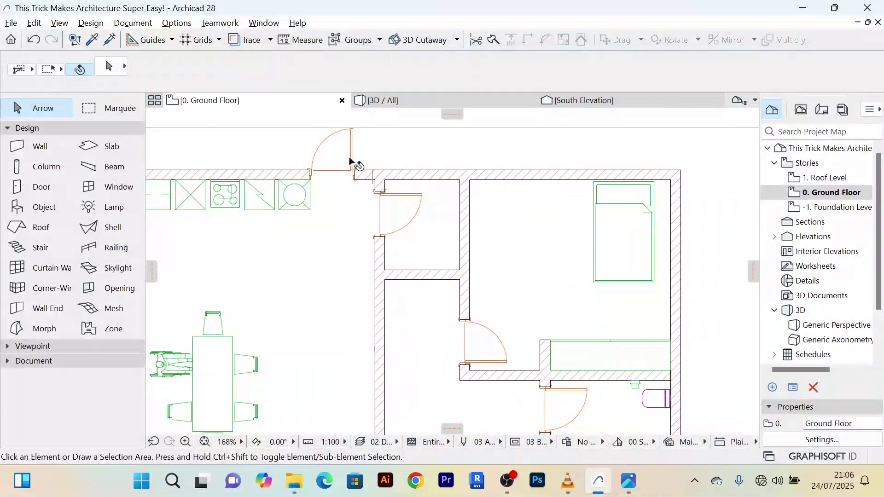
click(386, 153)
scroll(389, 161, down, 6)
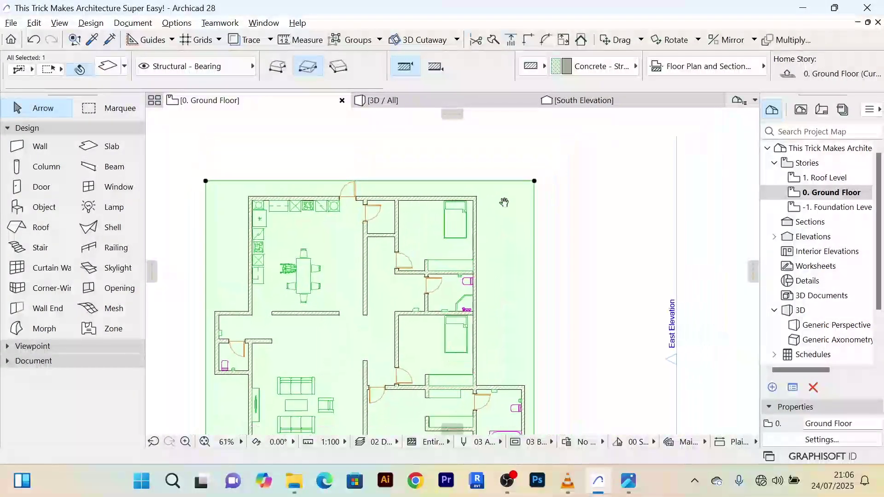
click(387, 179)
Step: Nudge the kitchen's exterior door along its wall to the right, closer to the small storage room, and deselect it
scroll(386, 179, up, 12)
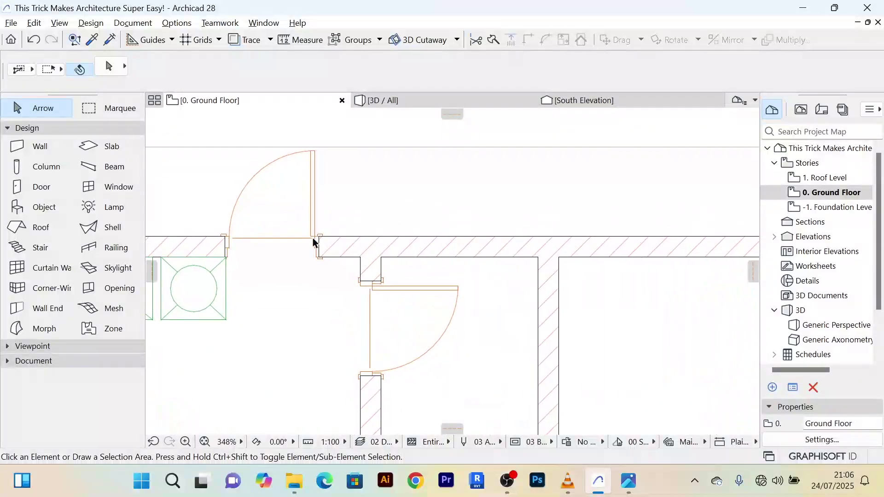
click(328, 235)
scroll(409, 206, down, 5)
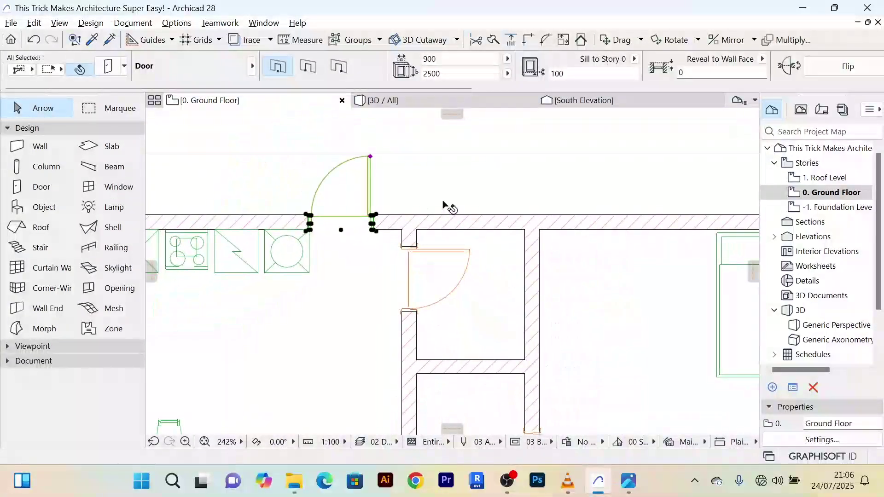
key(shift+Right)
key(shift+Right)
key(shift+Right)
key(shift+Right)
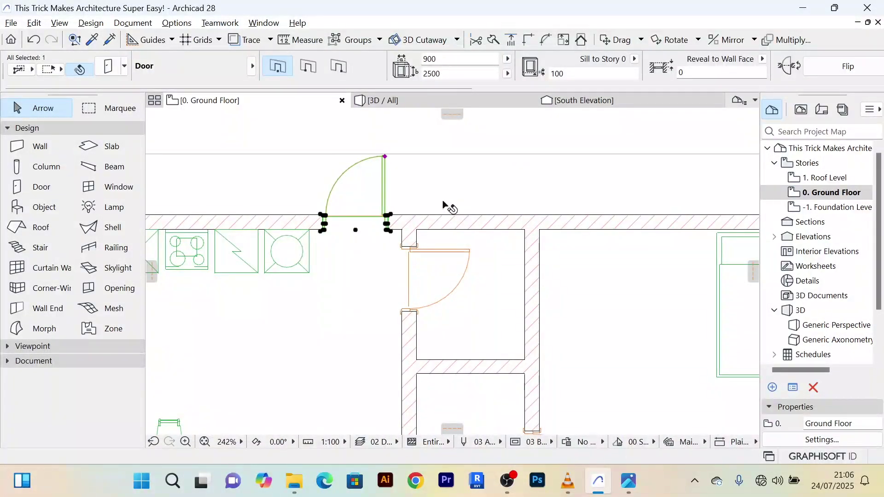
scroll(631, 138, down, 7)
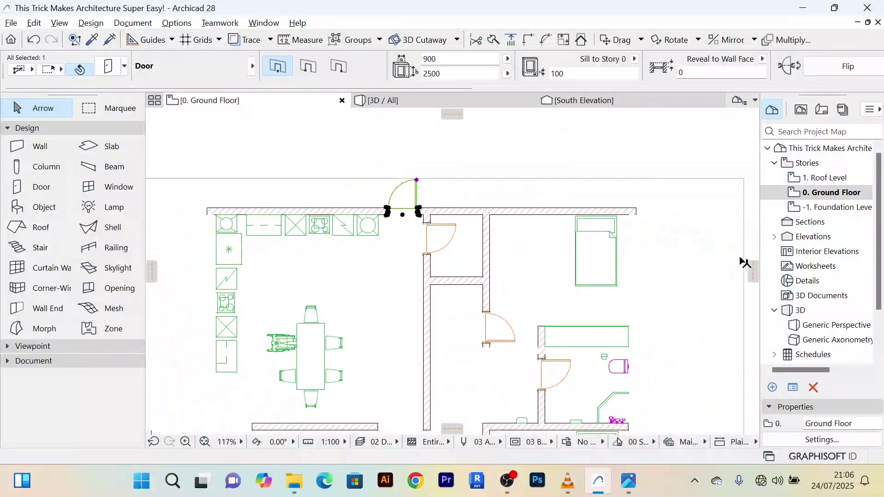
click(651, 136)
scroll(541, 142, down, 4)
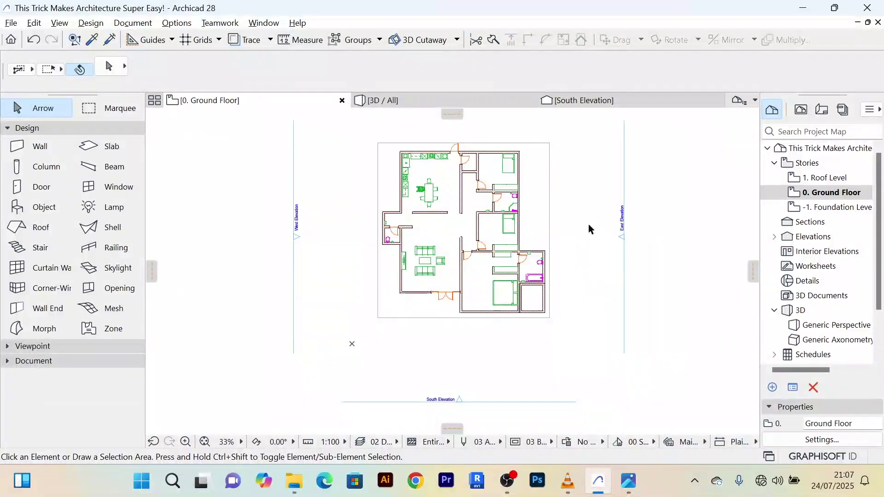
Step: Examine the furnished ground floor plan, checking the living room, kitchen, bedrooms and bathrooms and the overall layout
scroll(489, 296, up, 2)
scroll(461, 297, up, 3)
scroll(404, 299, down, 3)
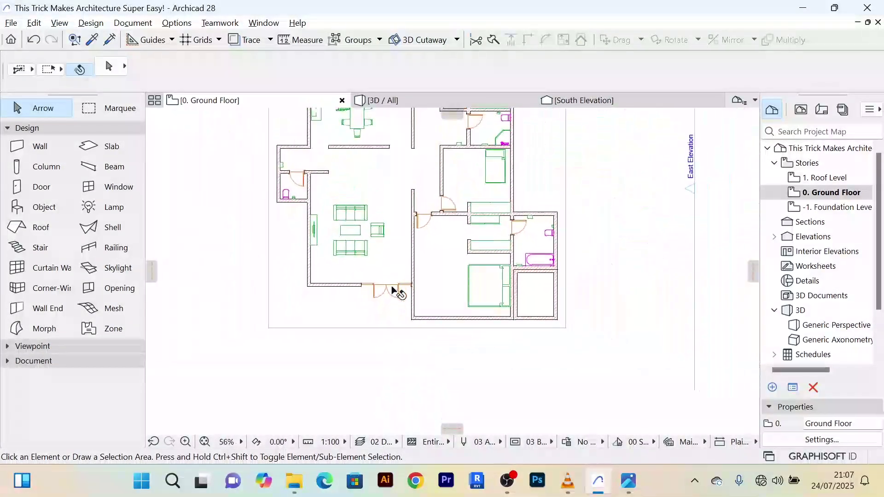
scroll(376, 305, up, 1)
scroll(377, 306, down, 2)
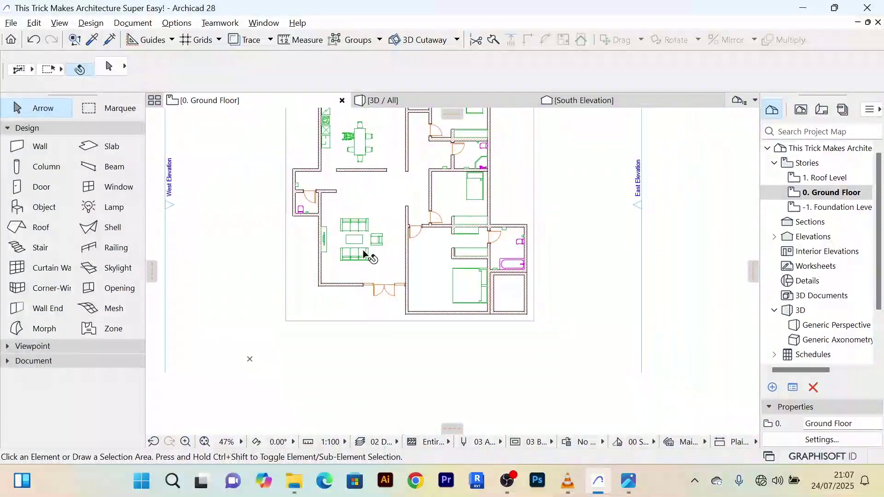
scroll(367, 252, up, 3)
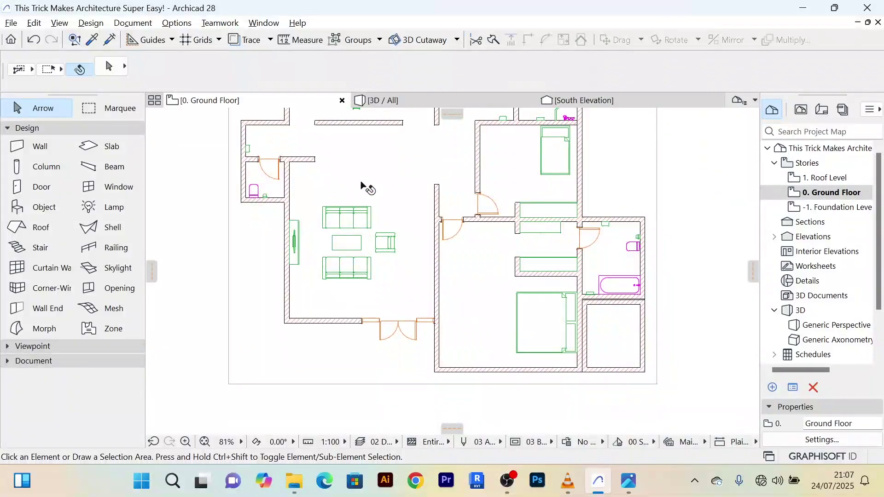
scroll(605, 222, down, 3)
scroll(659, 253, down, 3)
middle_drag(659, 253, 623, 272)
scroll(614, 263, up, 4)
scroll(628, 211, down, 3)
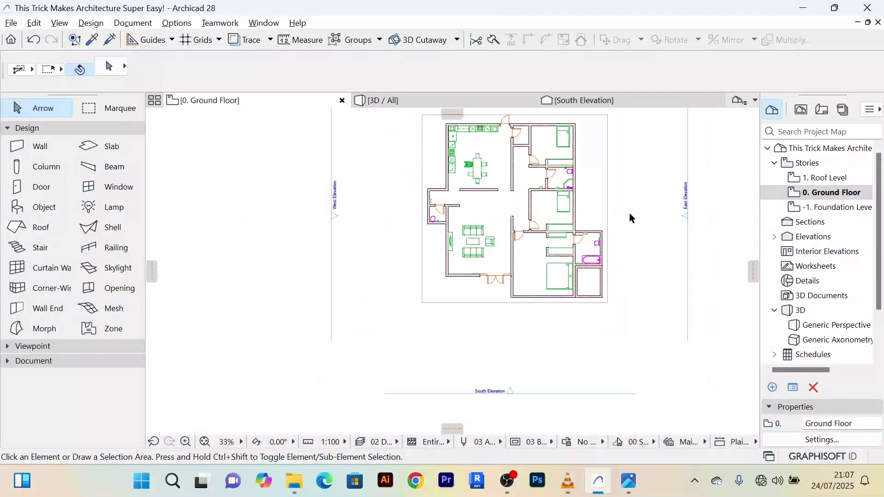
middle_drag(629, 211, 619, 249)
scroll(587, 184, up, 5)
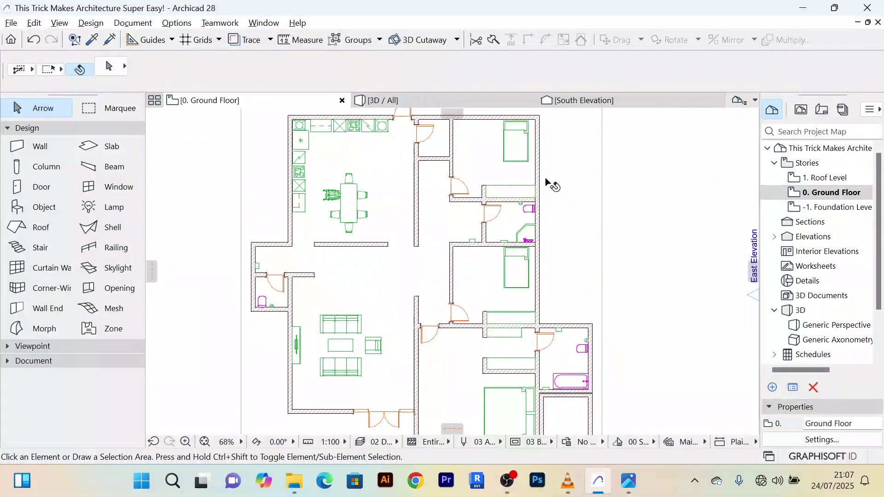
scroll(552, 184, down, 5)
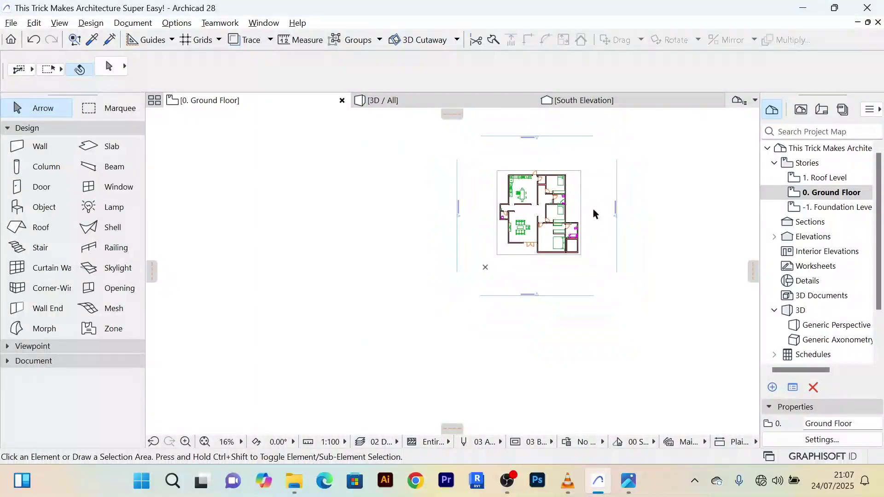
scroll(594, 213, up, 2)
middle_drag(596, 219, 606, 250)
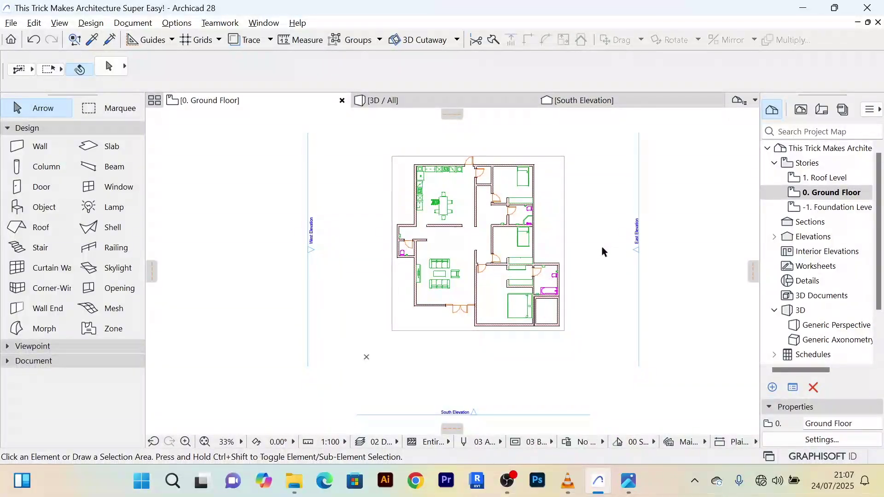
scroll(591, 216, up, 2)
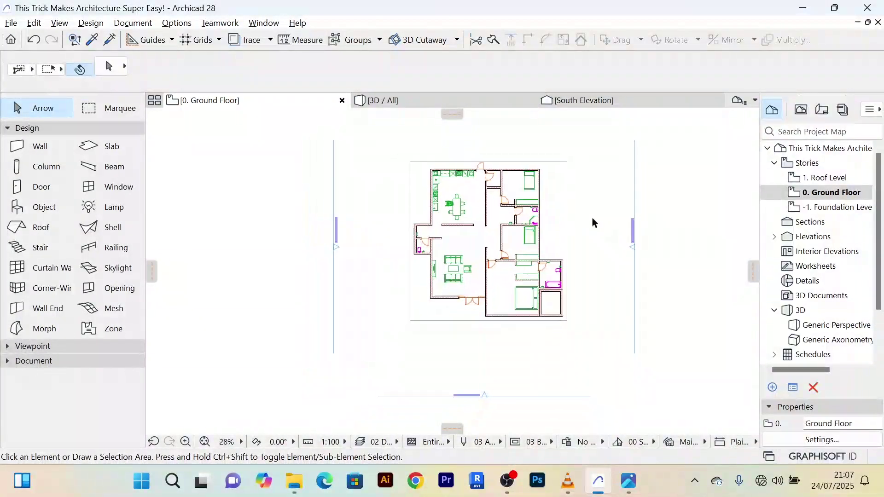
scroll(554, 213, down, 3)
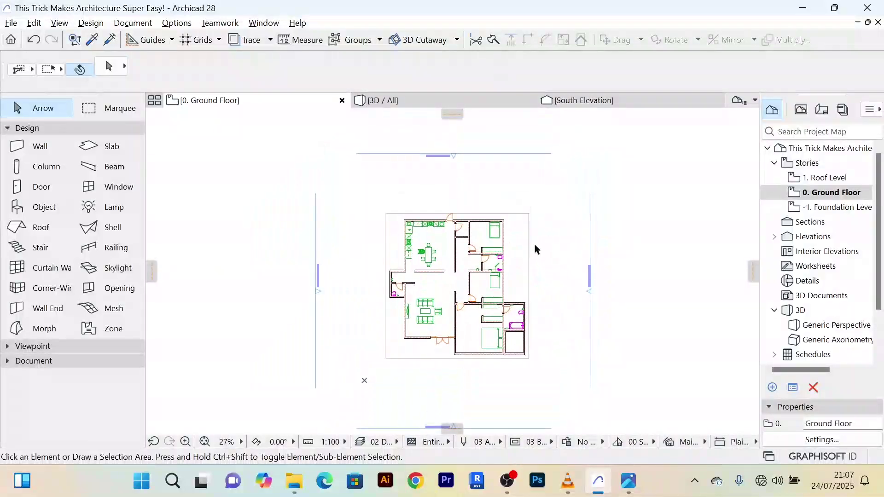
scroll(535, 244, up, 4)
scroll(540, 232, down, 4)
scroll(552, 218, up, 4)
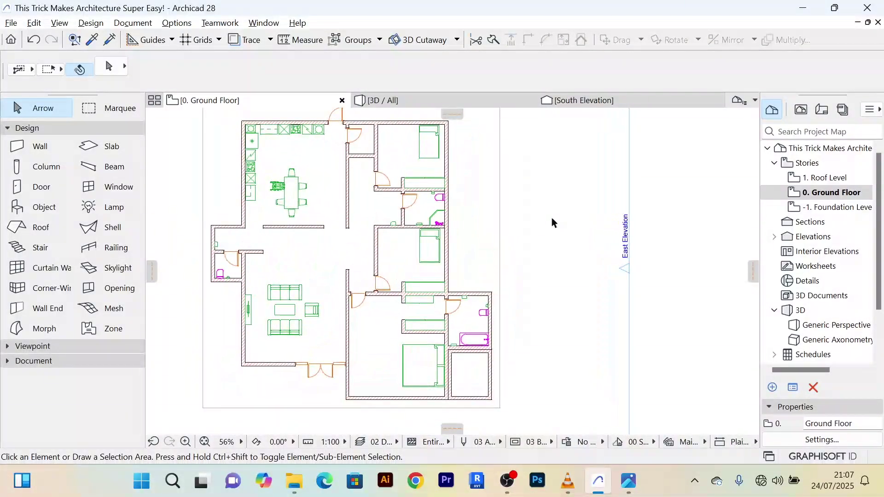
scroll(551, 217, down, 4)
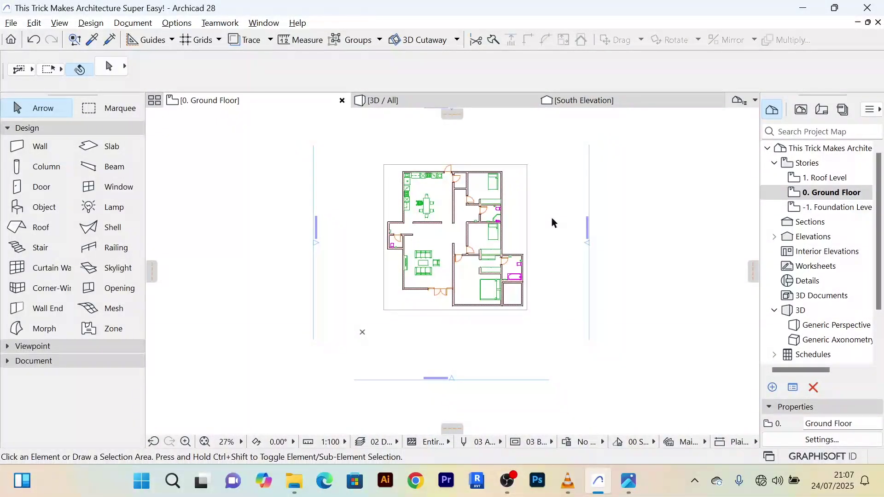